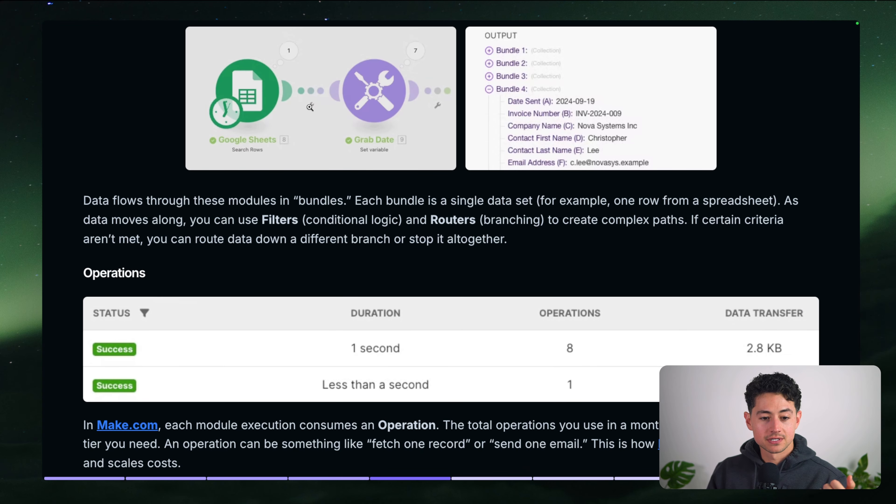
Scroll to the end of the Gamma page and select the closing Overall summary paragraph
scroll(472, 211, "up", 1)
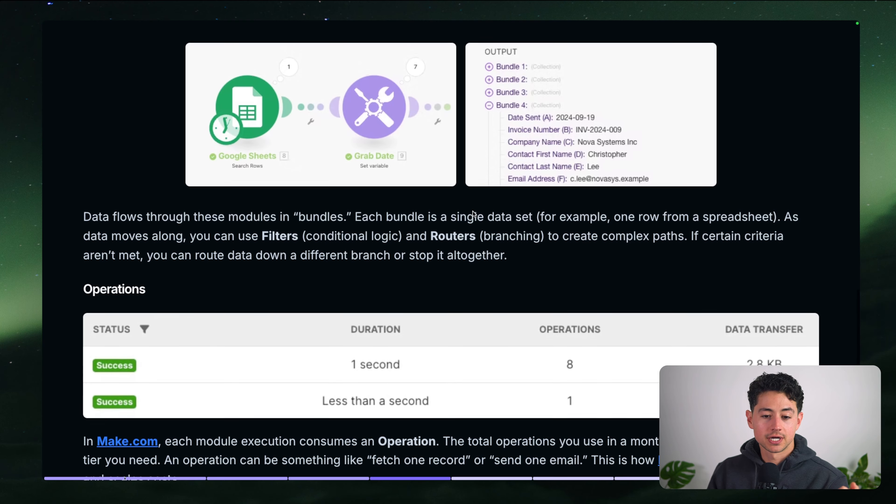
scroll(586, 263, "down", 2)
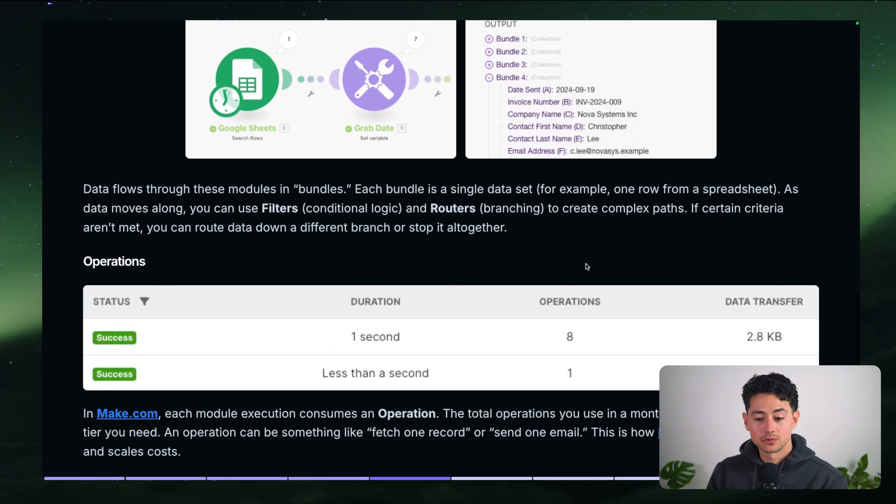
scroll(604, 238, "down", 1)
scroll(604, 238, "down", 8)
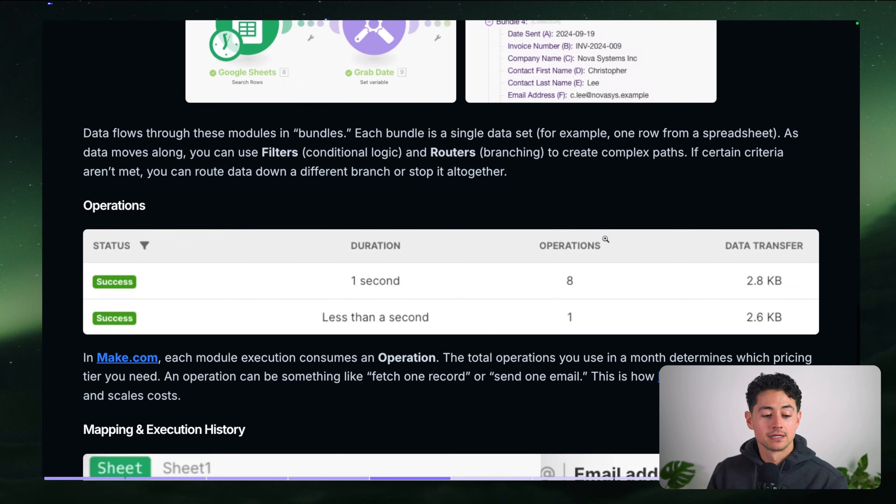
scroll(605, 238, "down", 1)
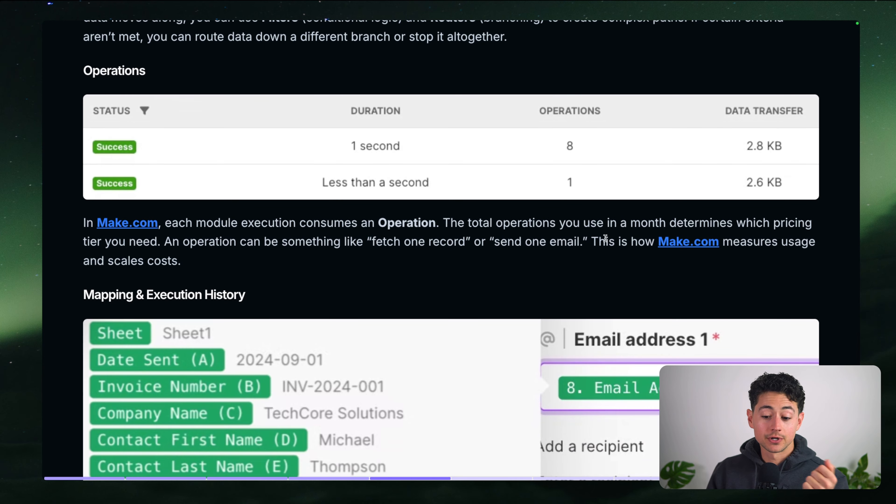
scroll(604, 238, "down", 1)
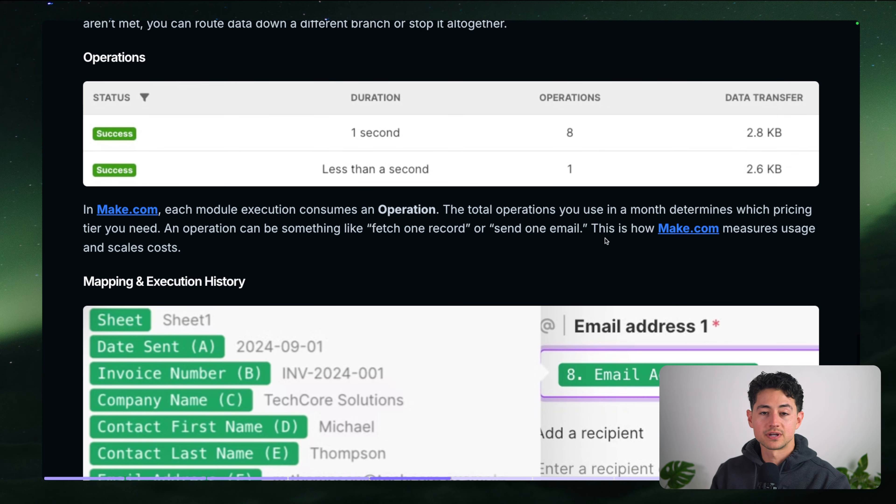
scroll(604, 238, "down", 2)
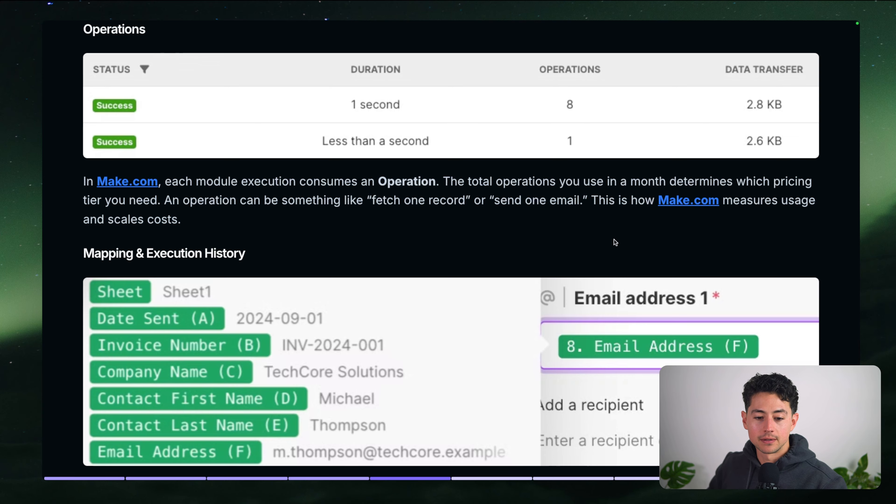
scroll(620, 240, "down", 2)
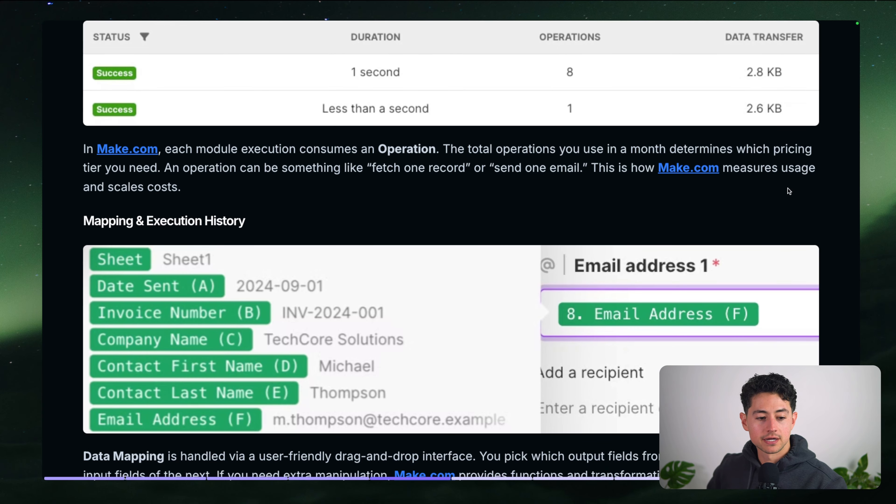
scroll(824, 184, "down", 5)
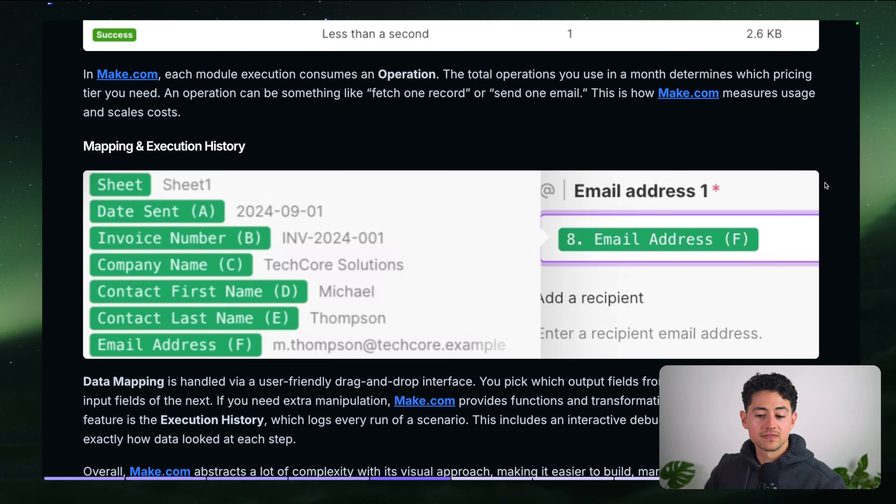
scroll(825, 182, "down", 1)
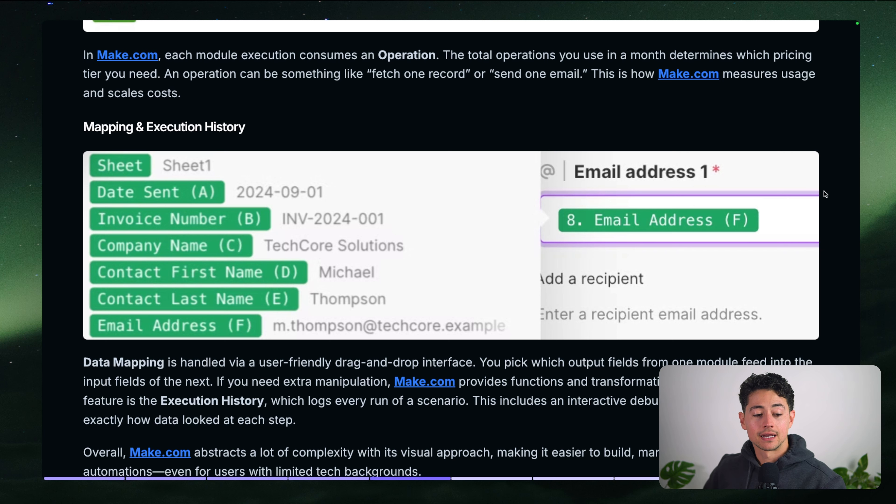
scroll(824, 194, "down", 1)
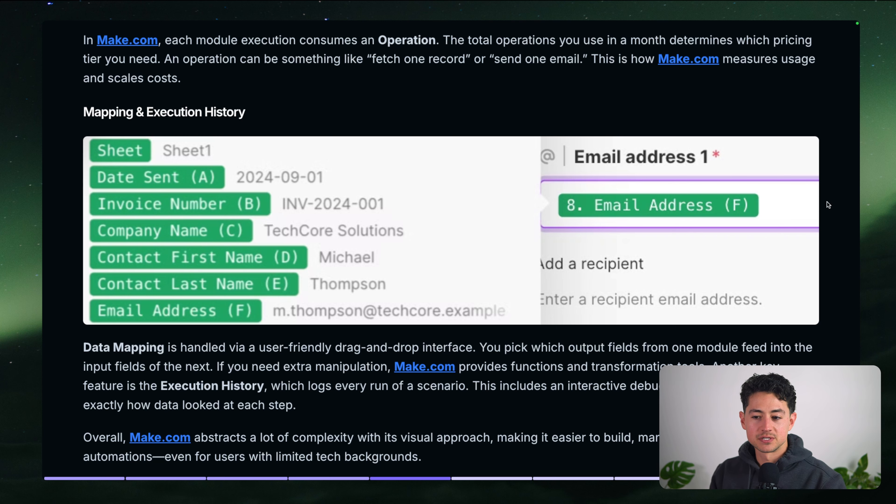
scroll(826, 202, "down", 3)
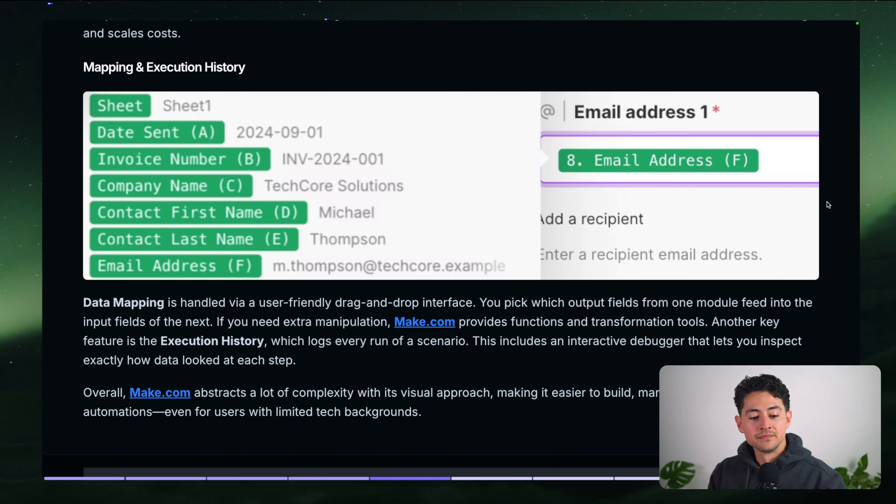
scroll(649, 234, "down", 5)
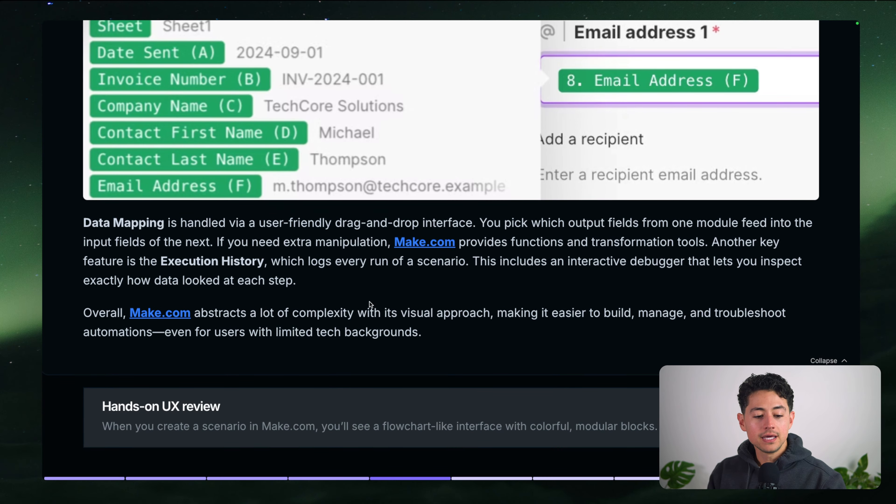
triple_click(371, 311)
scroll(402, 285, "up", 10)
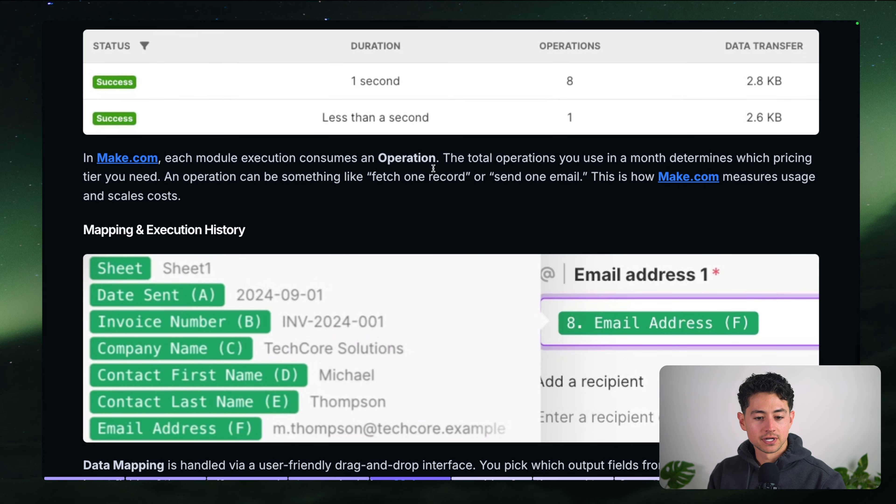
scroll(433, 168, "down", 10)
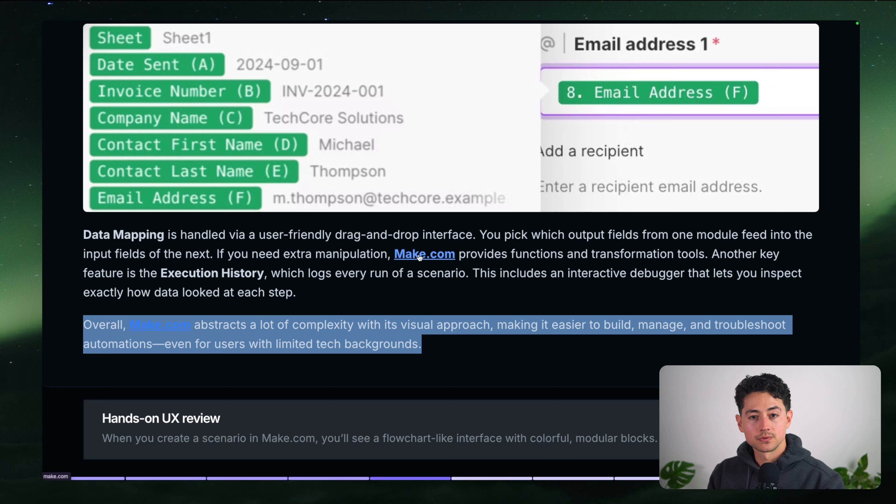
triple_click(415, 311)
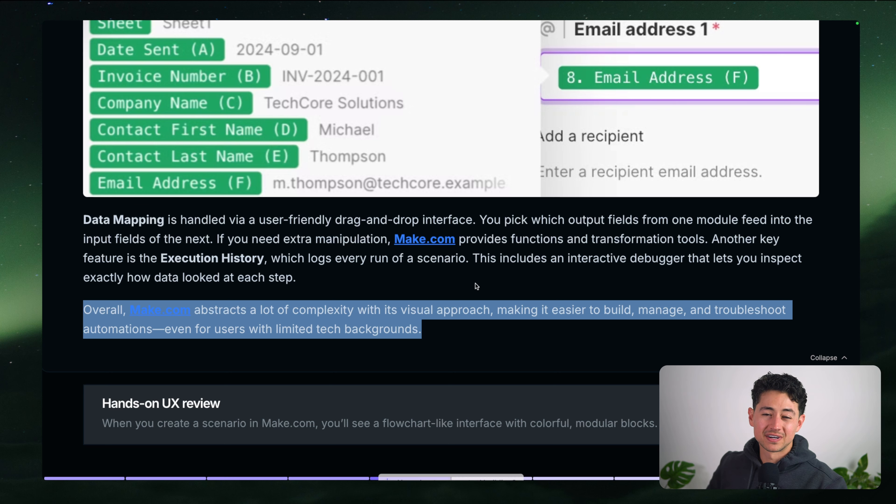
Collapse the Concepts section, expand the Hands-on UX review card, and switch to the Make.com tab
left_click(828, 357)
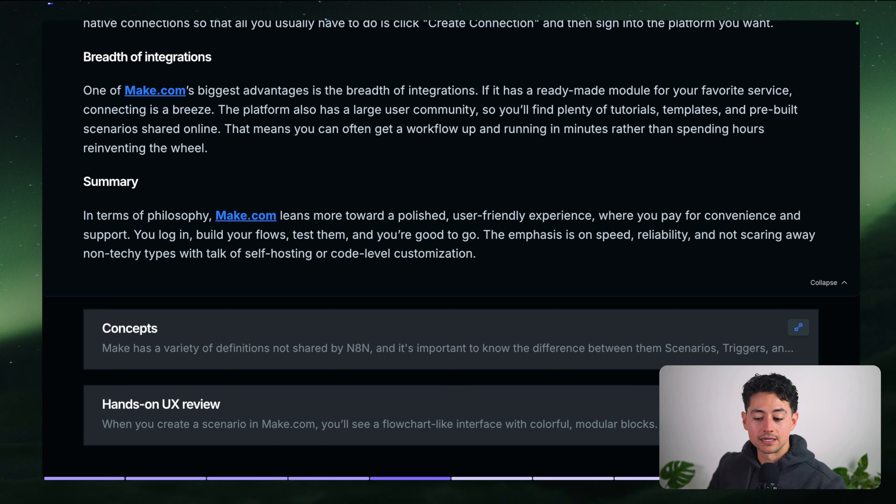
left_click(303, 413)
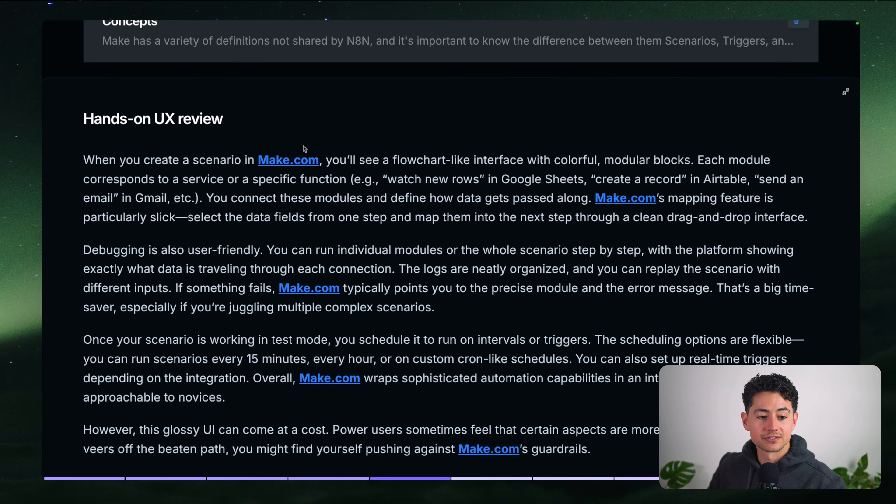
mouse_move(247, 22)
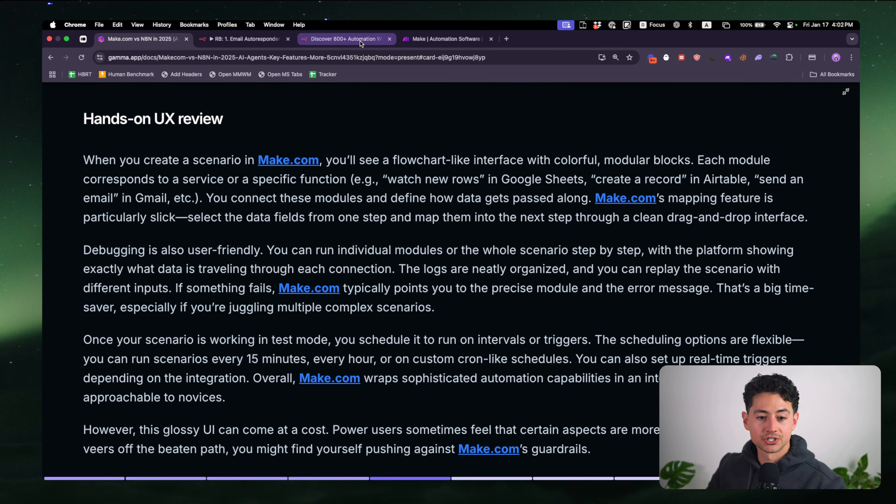
left_click(409, 42)
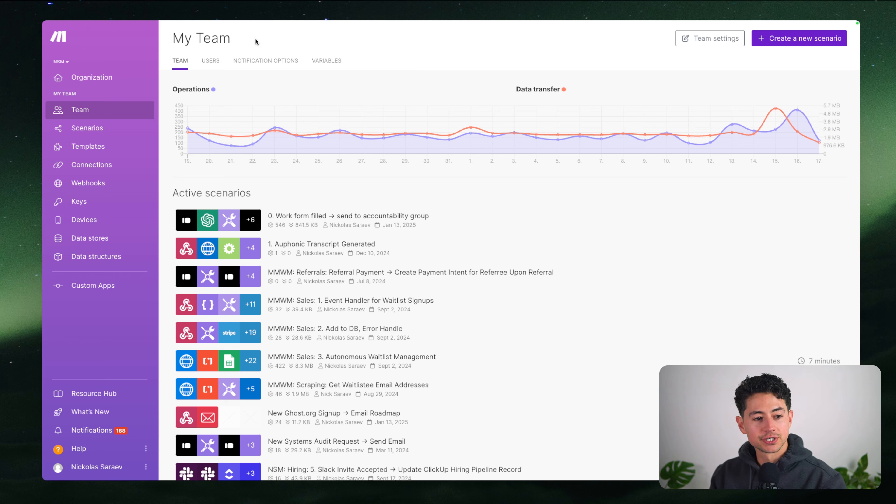
Open the NSM organization overview and highlight the Pro plan price, 40,000 operations allowance and Data transfer heading
left_click(81, 78)
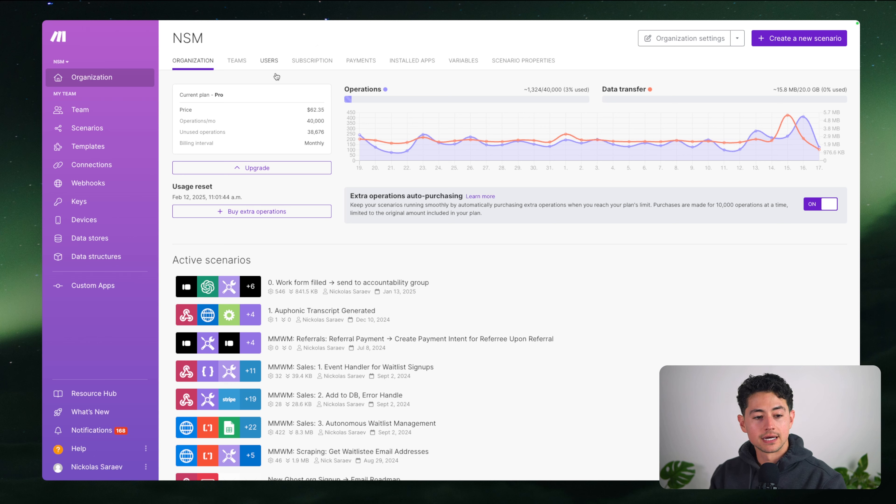
mouse_move(371, 86)
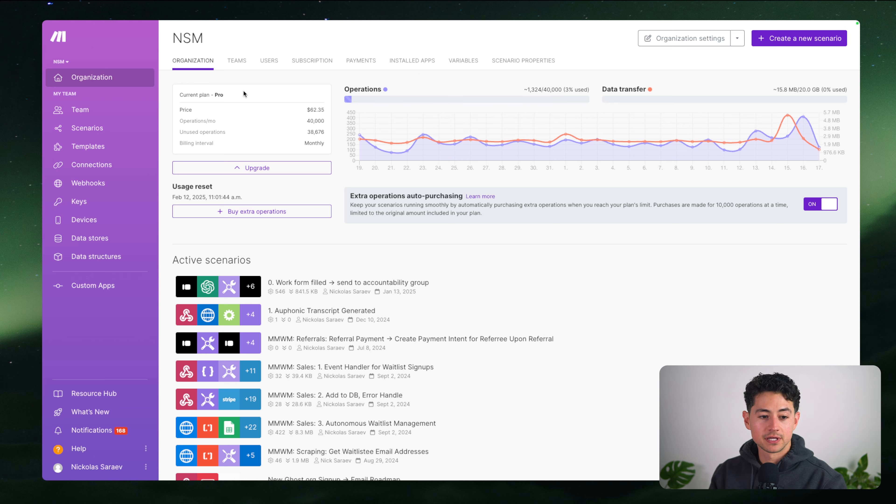
left_click_drag(305, 110, 329, 121)
left_click(328, 121)
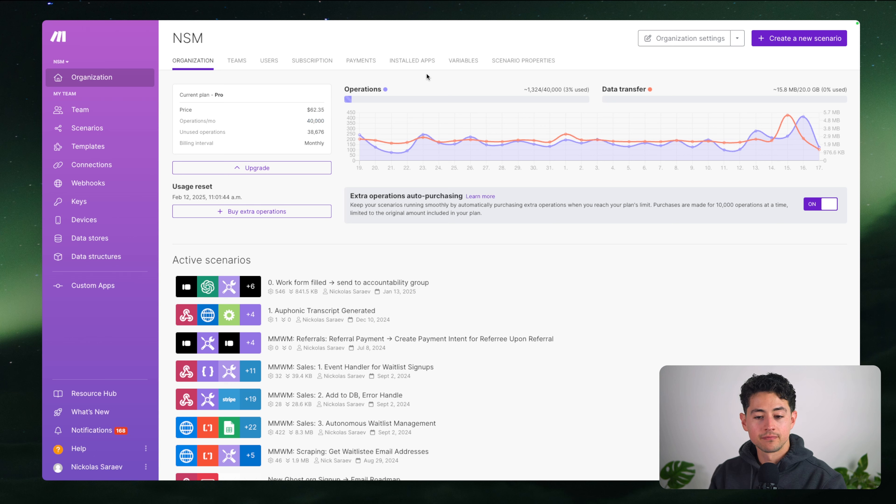
mouse_move(494, 103)
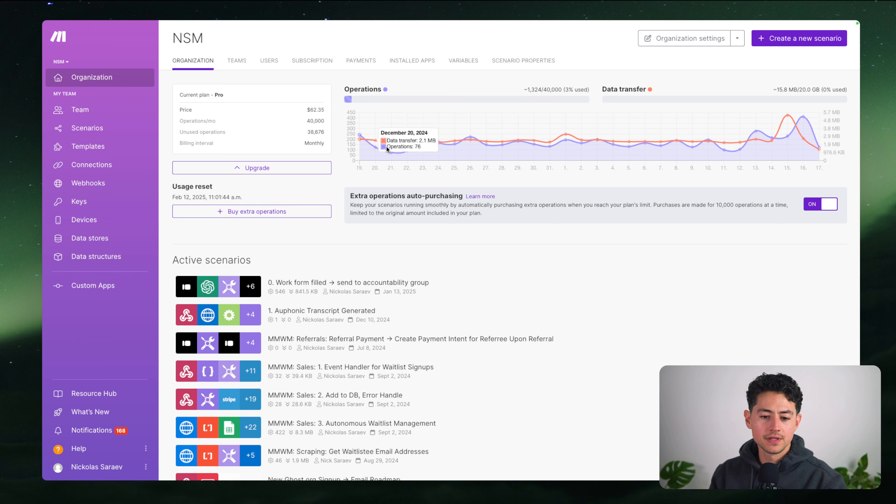
mouse_move(432, 143)
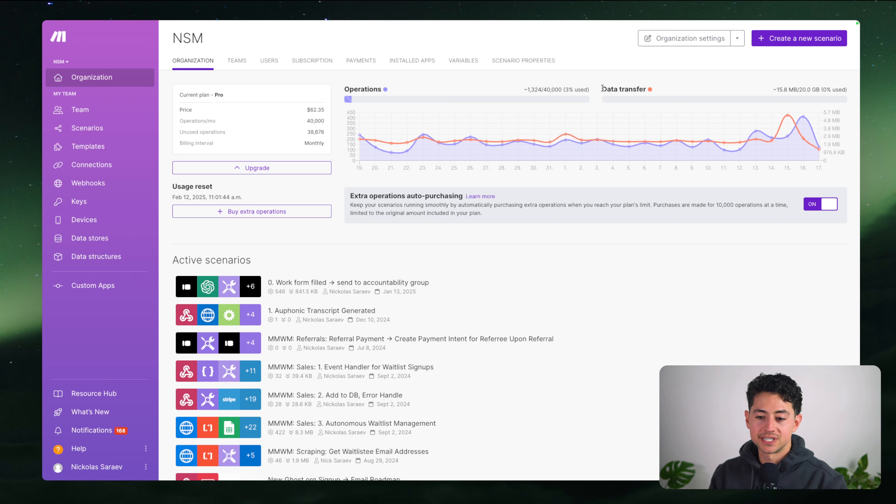
left_click_drag(602, 89, 693, 92)
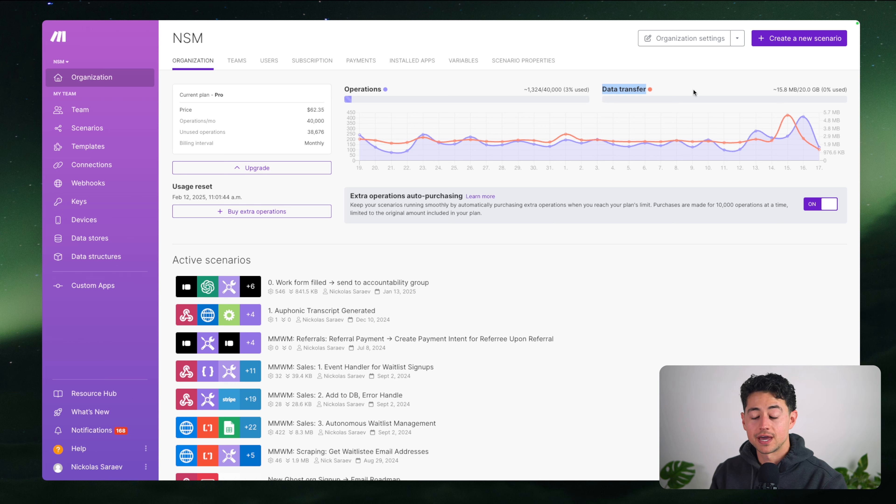
left_click(693, 90)
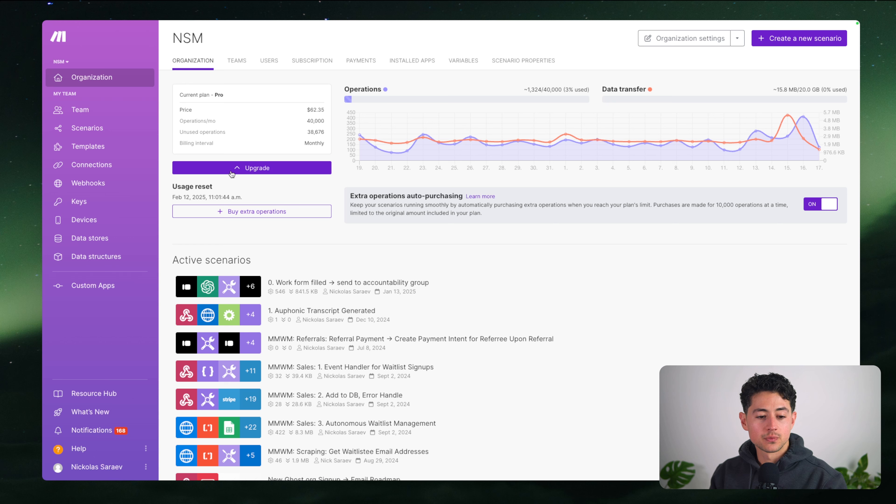
Point out the 10,000-operation purchase size, then go to the organization's Teams page
scroll(254, 176, "down", 2)
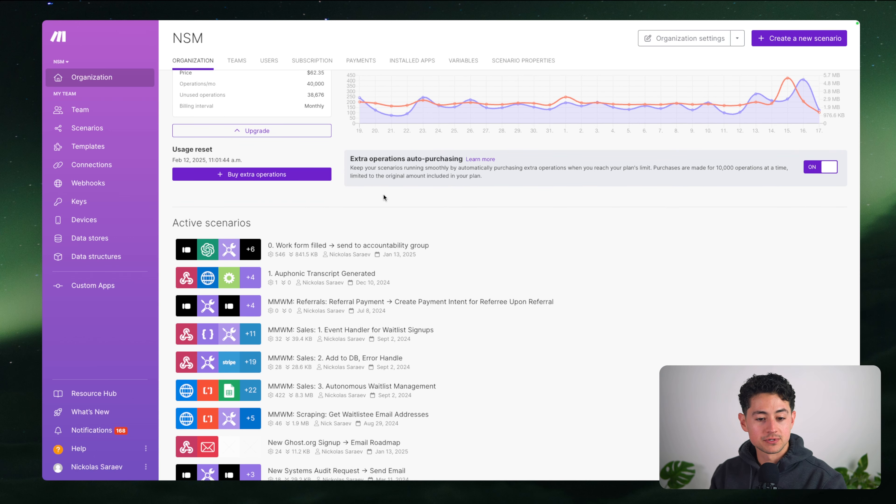
scroll(660, 221, "up", 1)
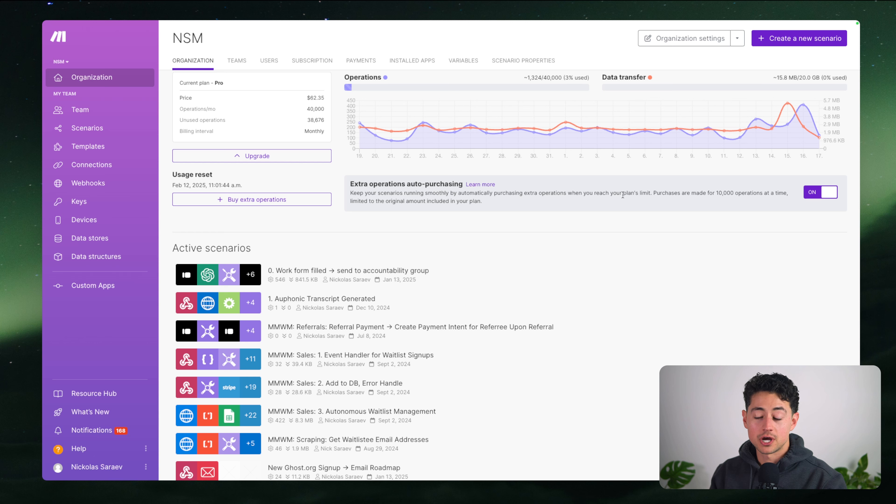
scroll(297, 155, "up", 1)
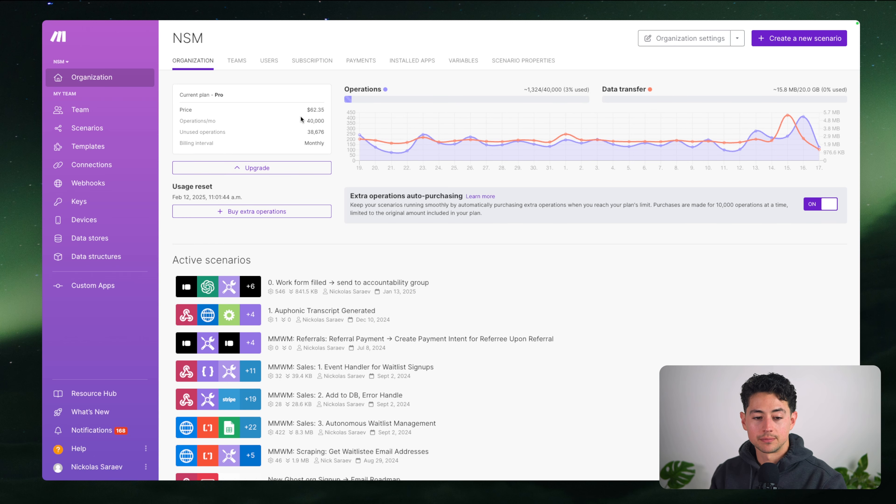
left_click(331, 121)
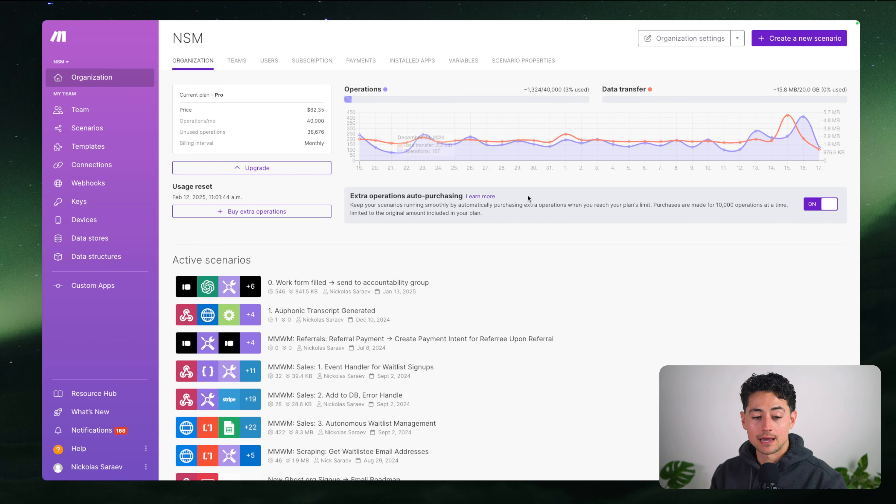
double_click(717, 205)
left_click(718, 208)
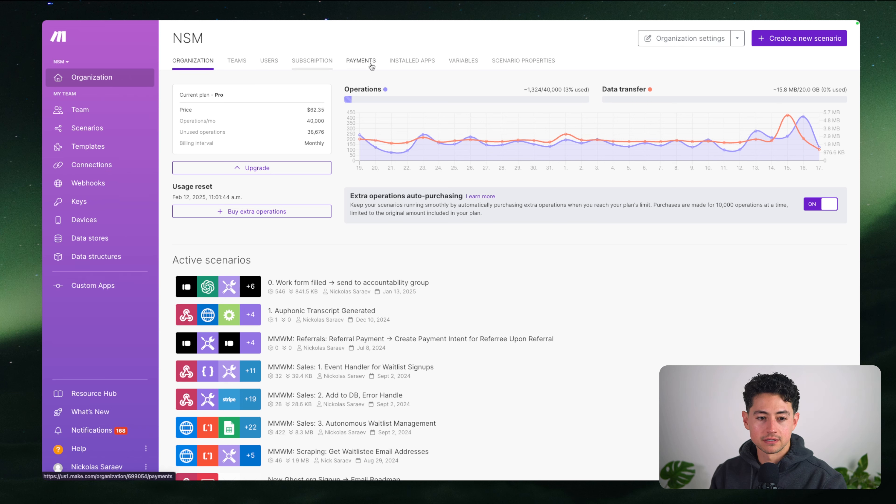
left_click(231, 66)
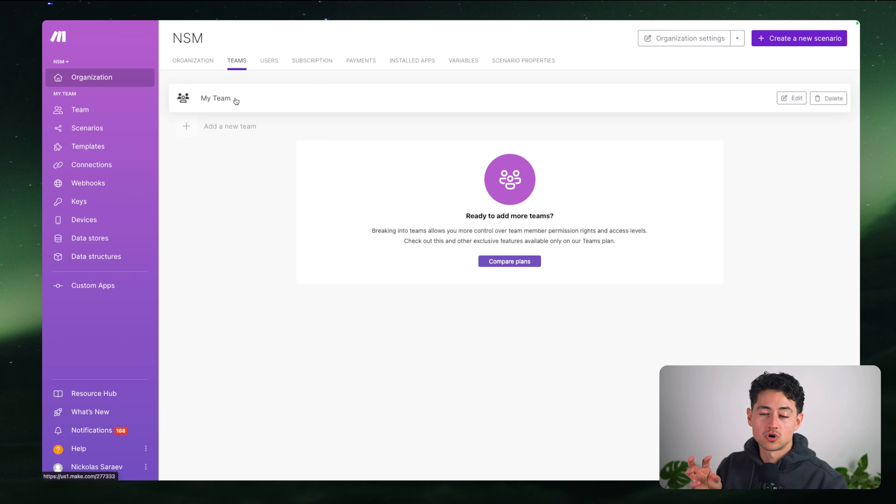
Open the organization Users list and highlight its two members' email addresses
left_click(279, 61)
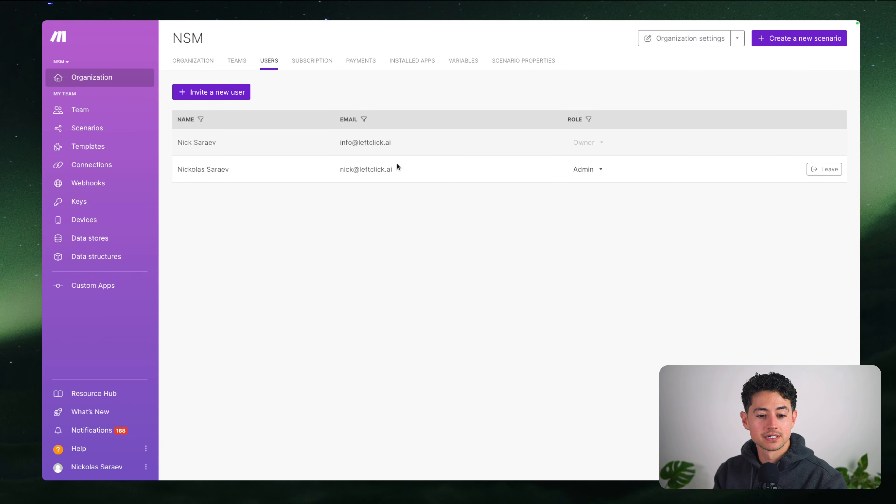
left_click_drag(338, 143, 400, 146)
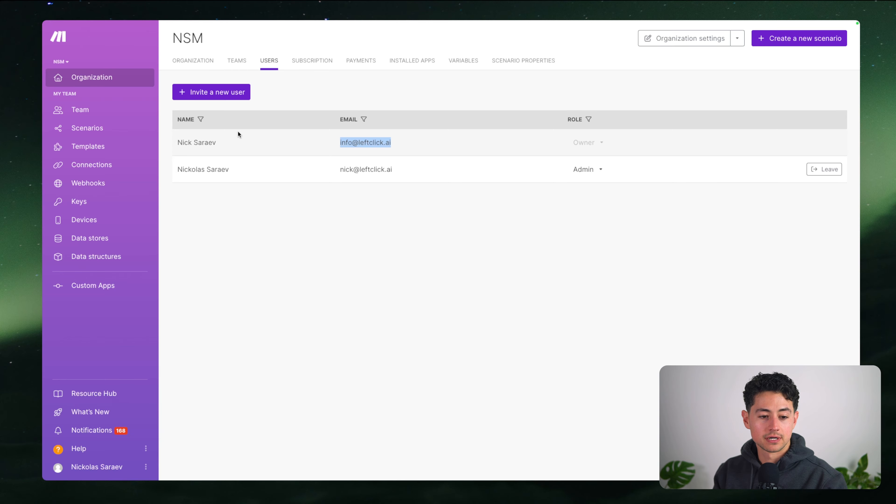
left_click_drag(339, 169, 408, 169)
left_click(391, 153)
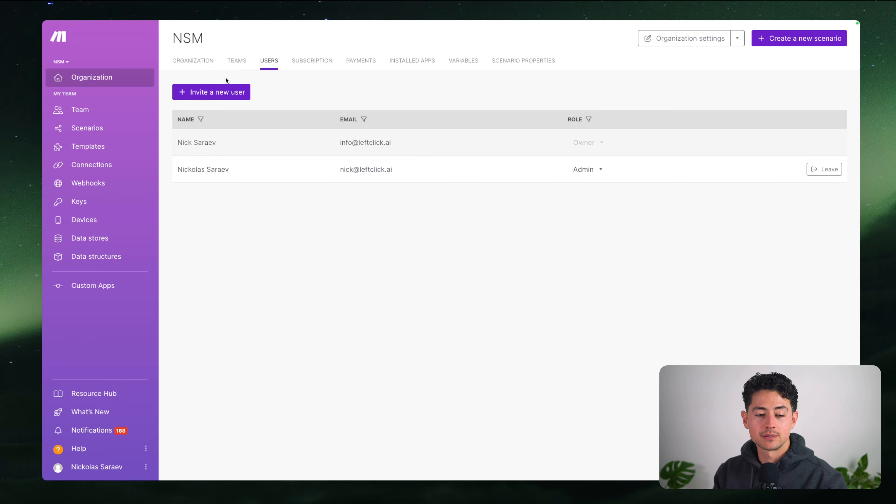
Check the roles in the Invite a new user form, cancel it, and return to the overview
left_click(226, 91)
left_click(409, 164)
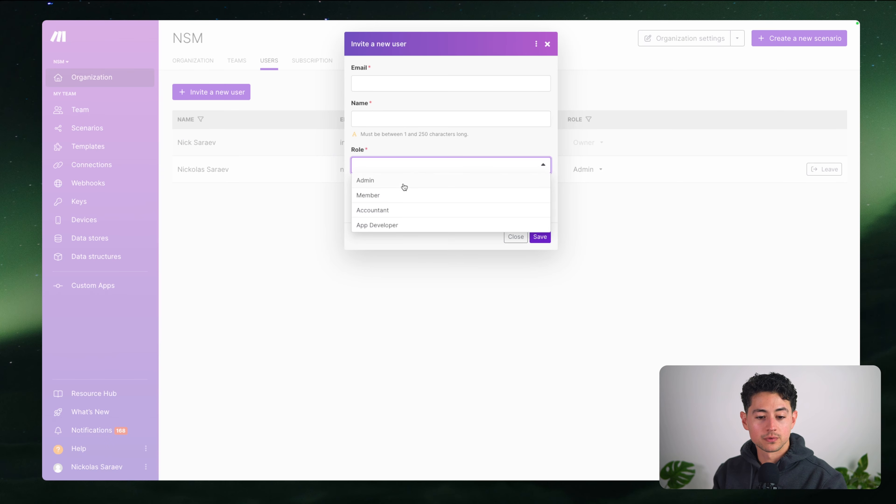
left_click(547, 44)
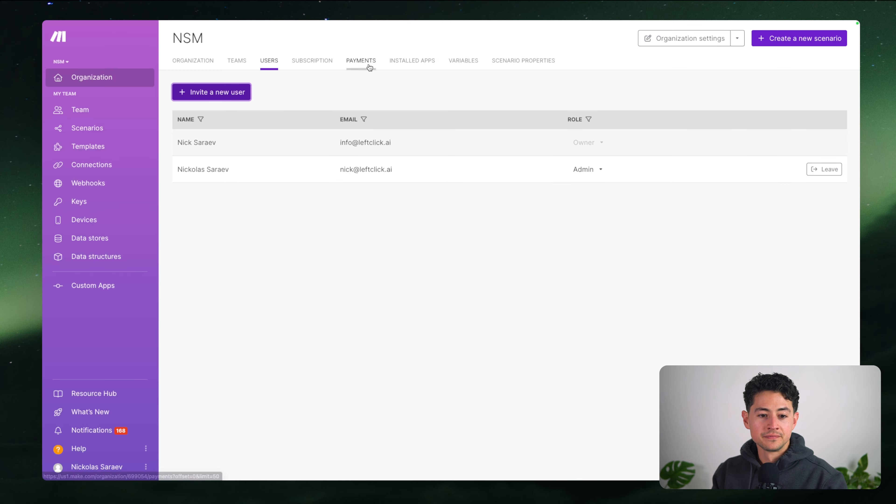
left_click(192, 61)
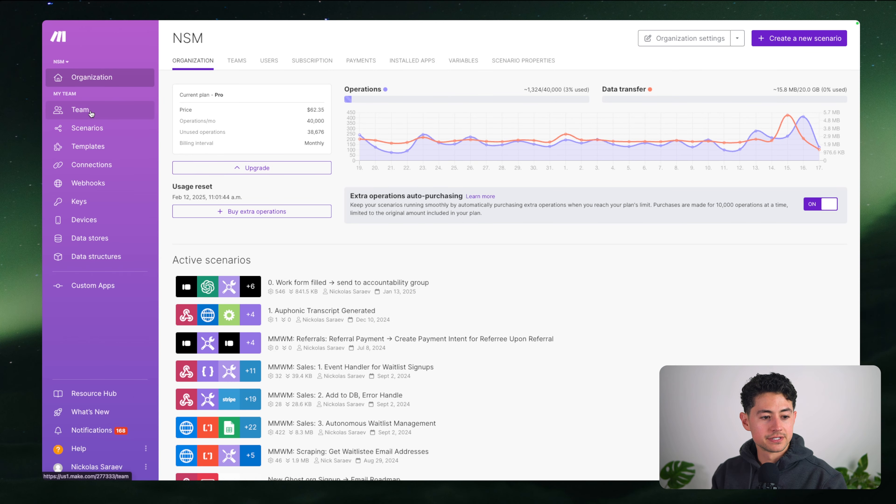
From the Scenarios list, zoom the page to 110% and open New Ghost.org Signup → Email Roadmap
left_click(90, 129)
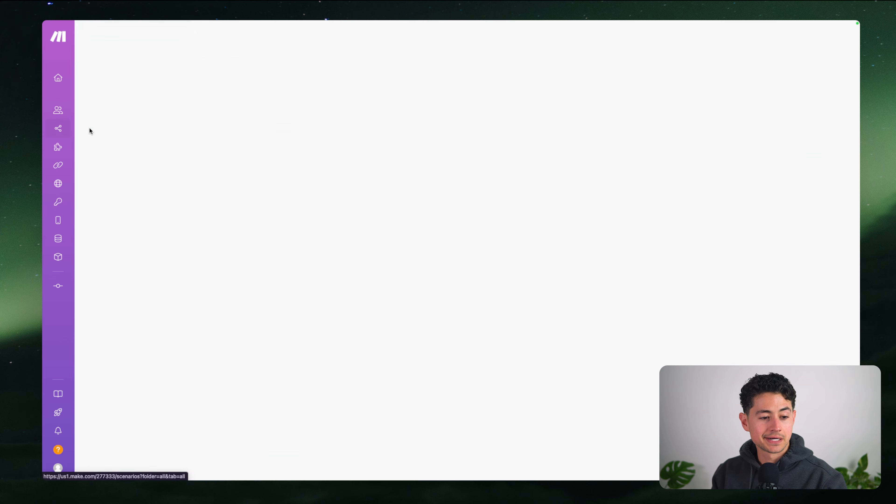
key("super+equal")
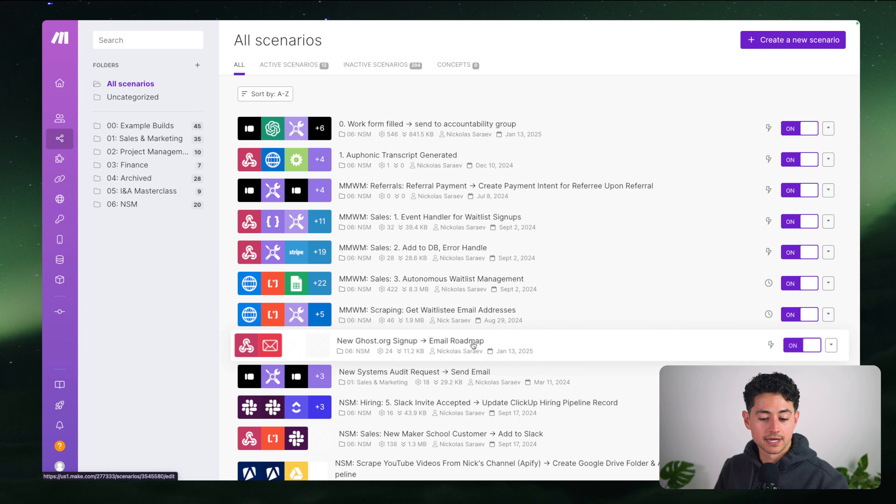
left_click(493, 344)
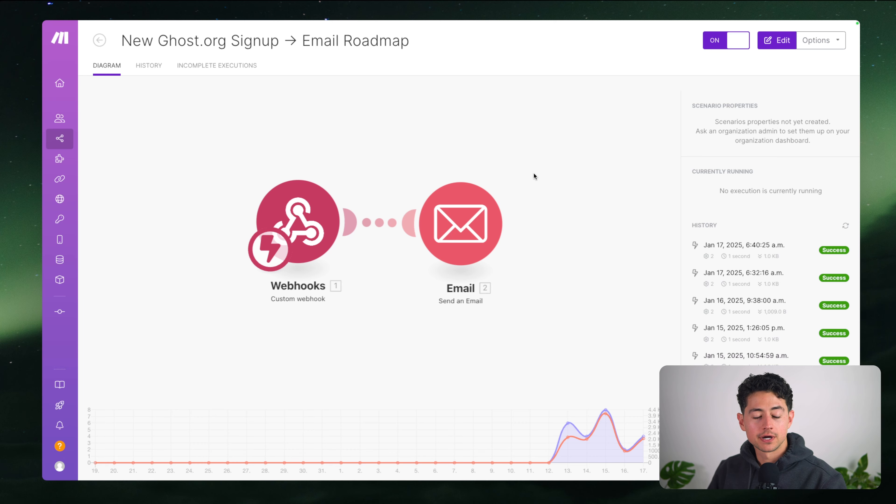
Enter edit mode and inspect the Webhooks trigger's settings and webhook URL without changing them
left_click(303, 111)
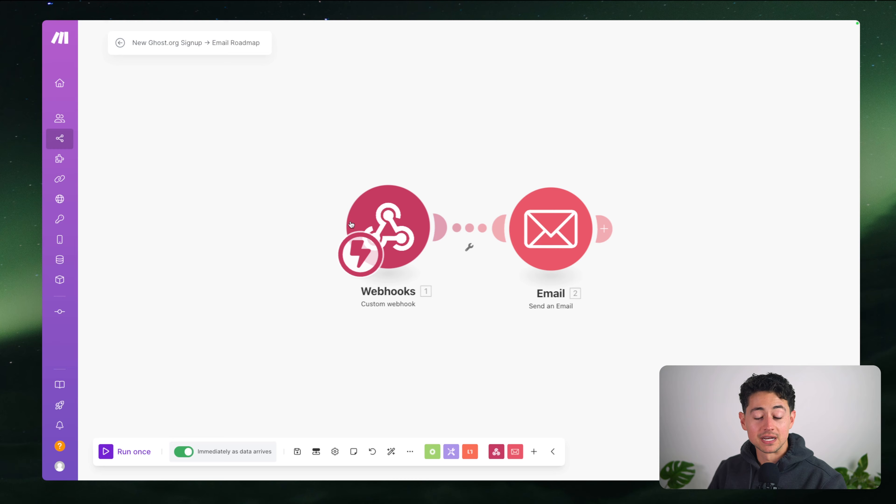
left_click_drag(416, 156, 326, 158)
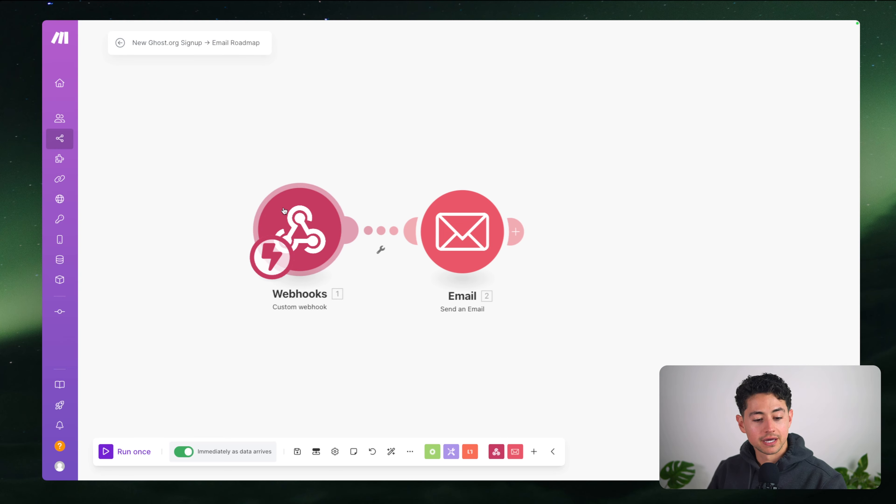
left_click(289, 225)
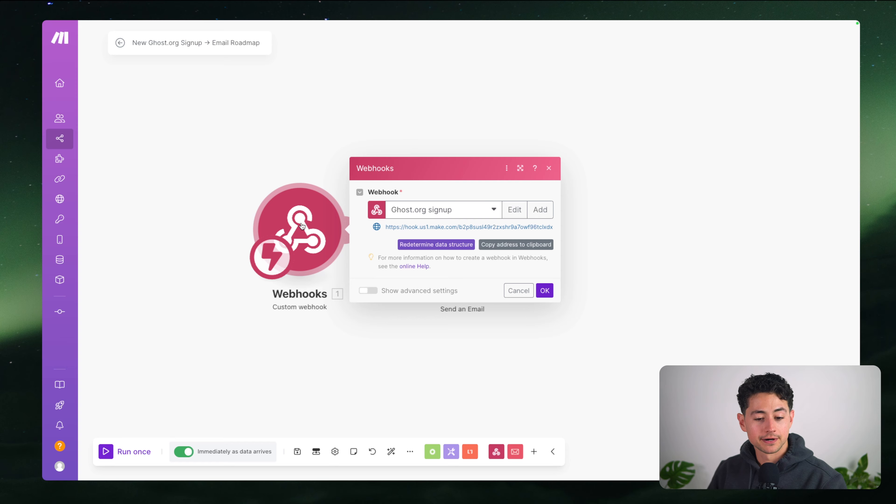
triple_click(469, 227)
left_click(295, 143)
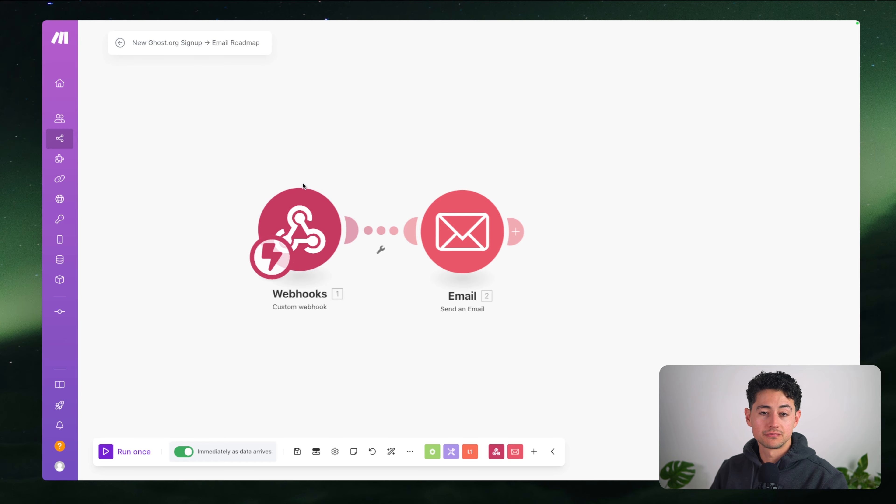
left_click(303, 198)
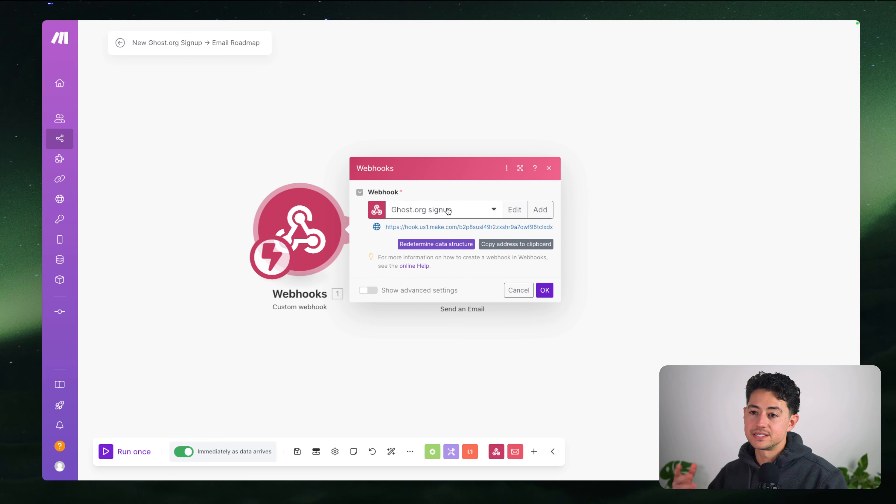
left_click(302, 163)
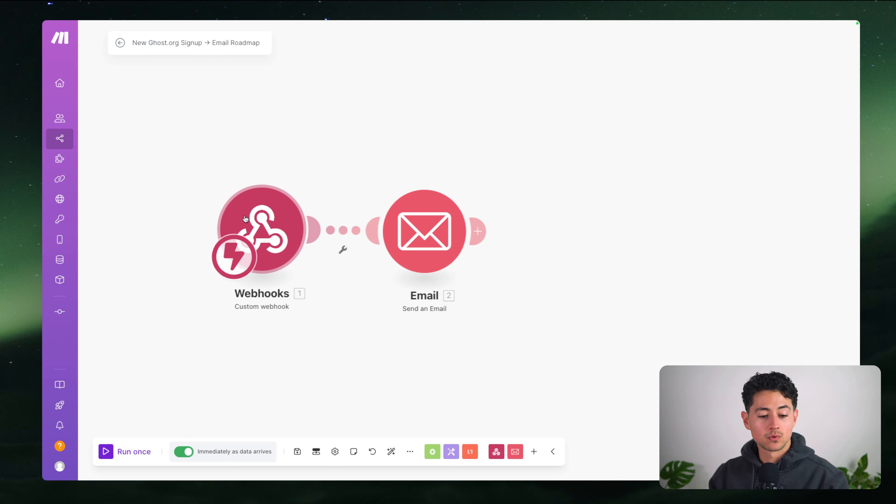
left_click(282, 215)
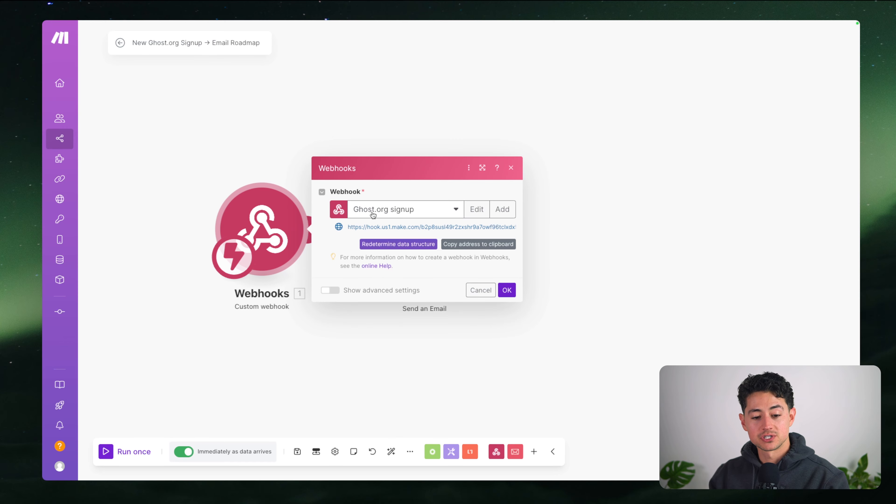
left_click(326, 150)
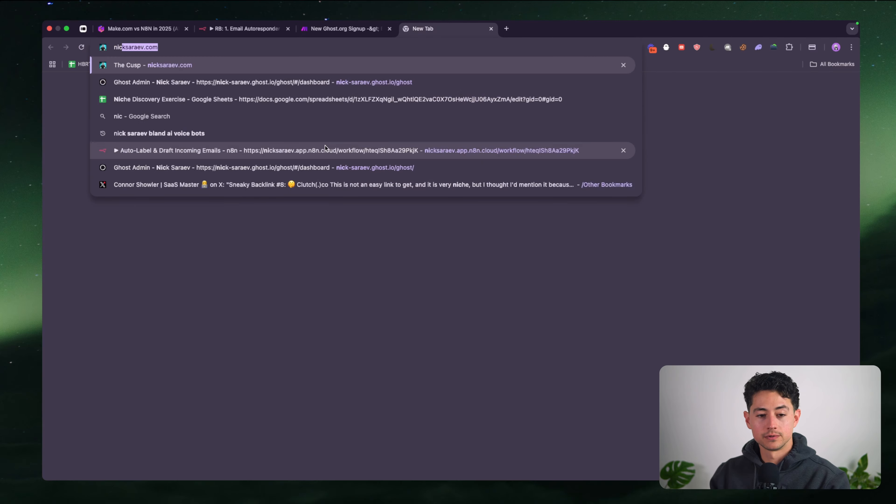
Load nicksaraev.com to show its email signup form, then return to the Make.com scenario tab
key("Return")
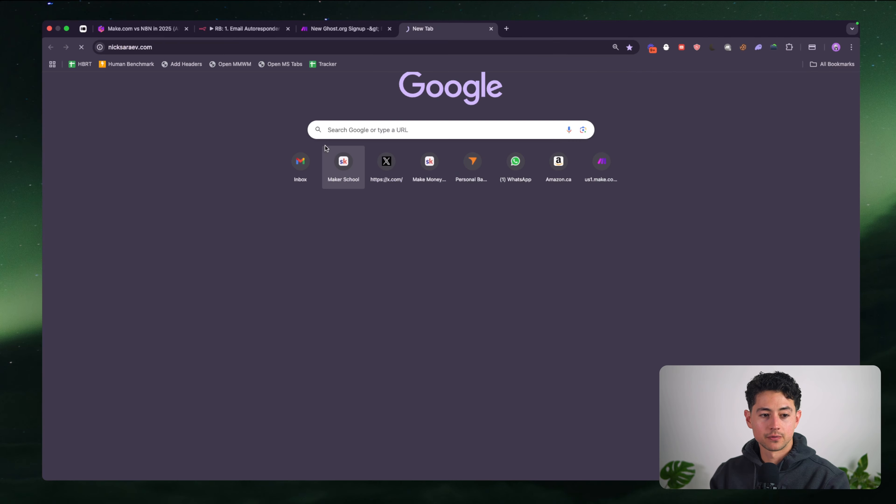
scroll(448, 179, "down", 3)
scroll(447, 179, "up", 3)
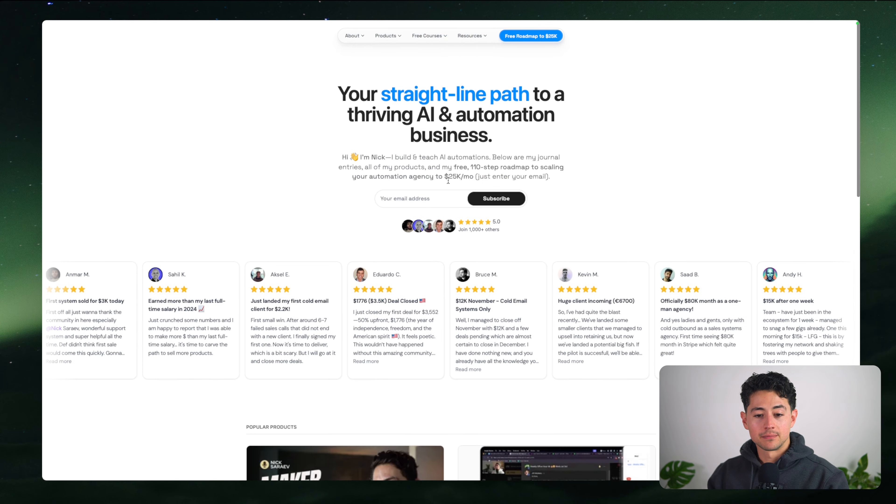
scroll(439, 195, "up", 5)
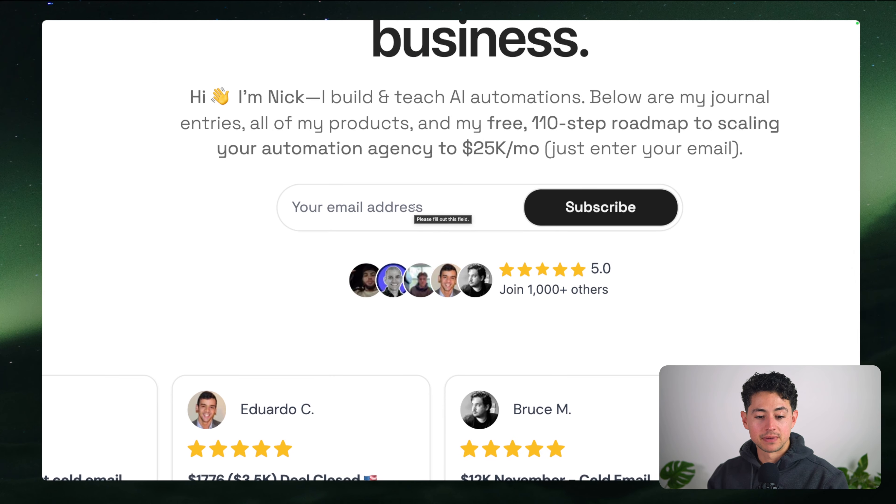
scroll(414, 208, "down", 1)
scroll(414, 208, "down", 3)
mouse_move(299, 22)
left_click(257, 40)
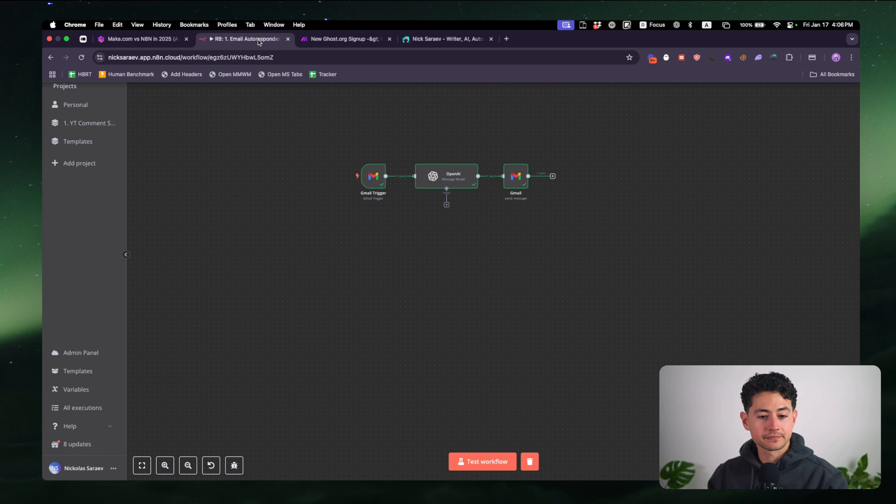
left_click(328, 40)
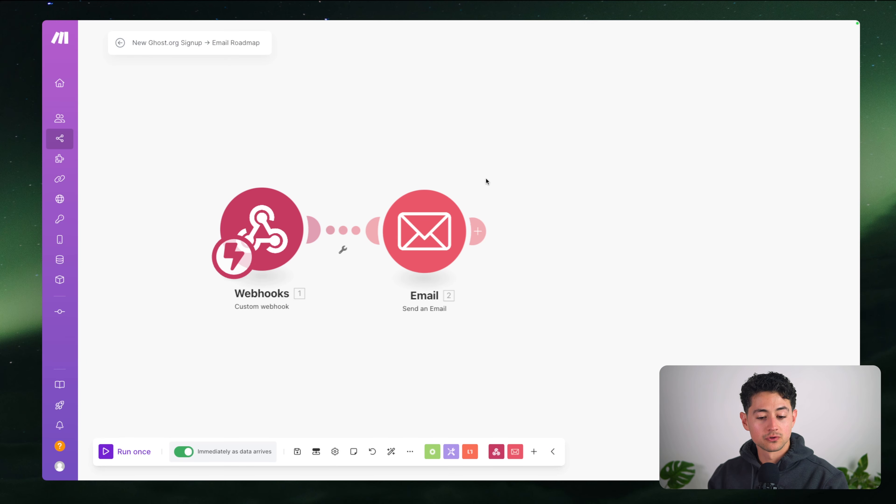
Open the Email module and review its recipient mapping and subject 'Your 110-Step Roadmap to $25,000/m'
left_click(364, 228)
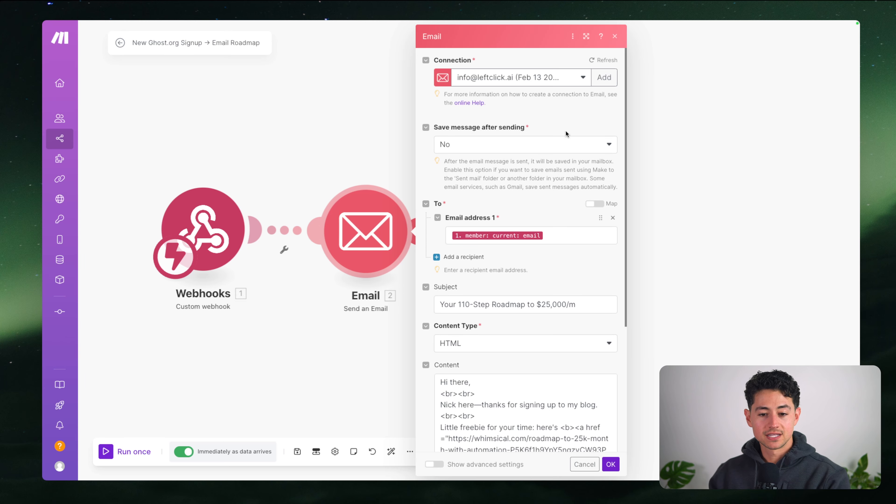
scroll(573, 205, "down", 3)
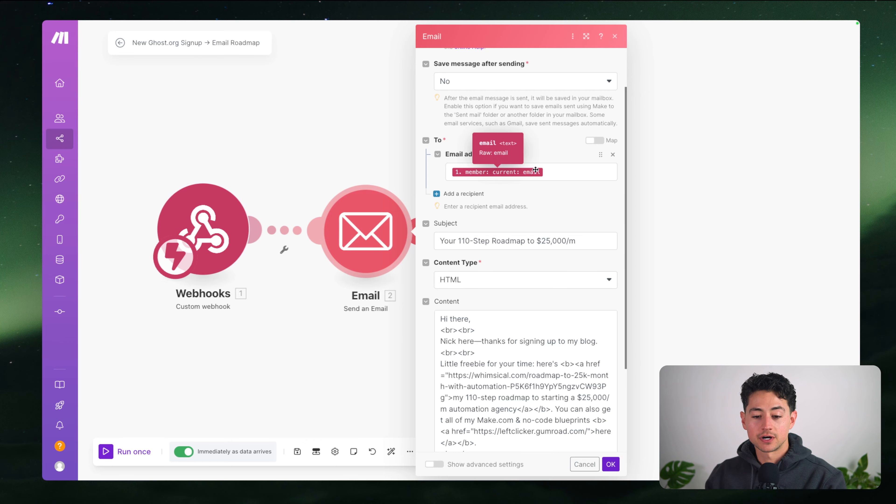
left_click(555, 171)
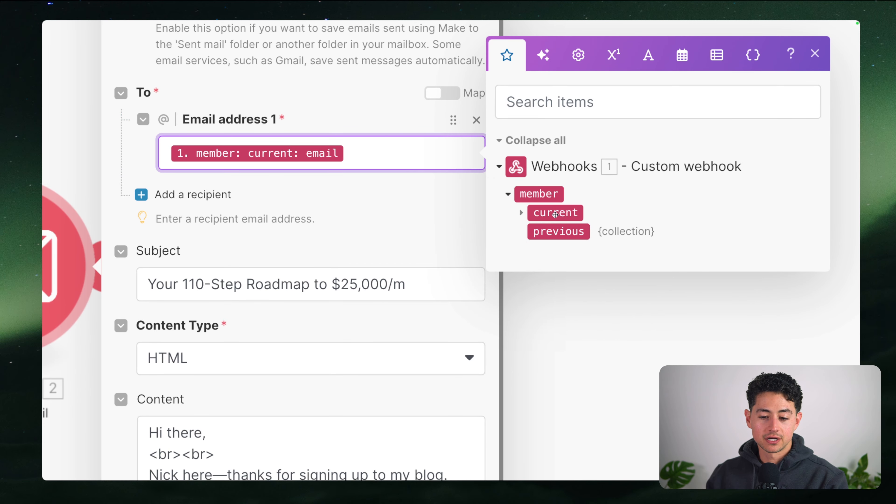
mouse_move(556, 214)
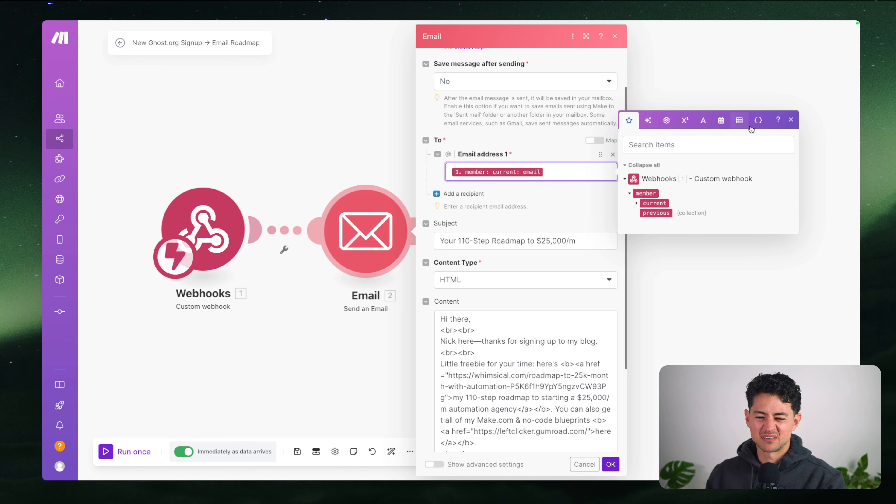
scroll(345, 328, "right", 3)
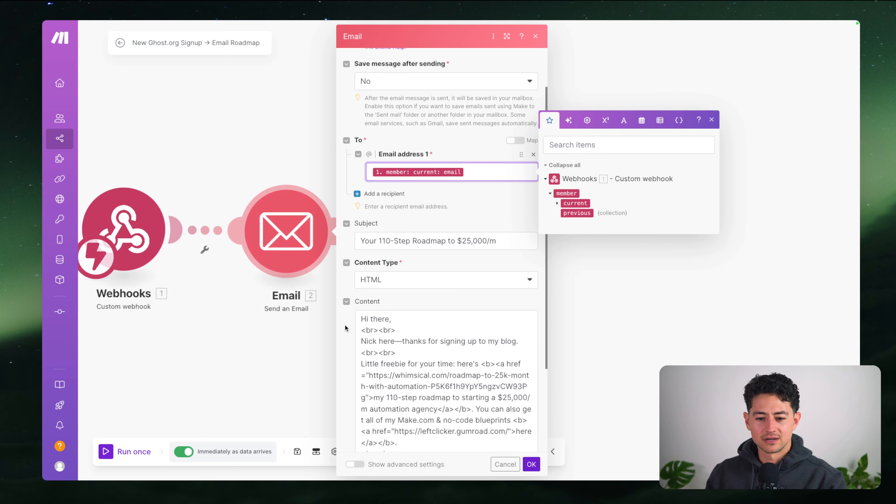
scroll(644, 296, "left", 4)
scroll(351, 308, "left", 5)
scroll(633, 291, "right", 10)
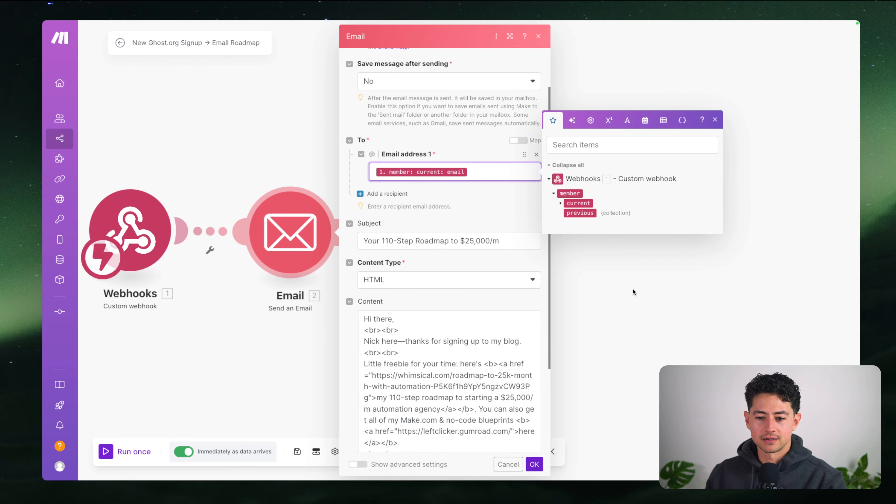
scroll(633, 292, "left", 4)
scroll(633, 291, "left", 5)
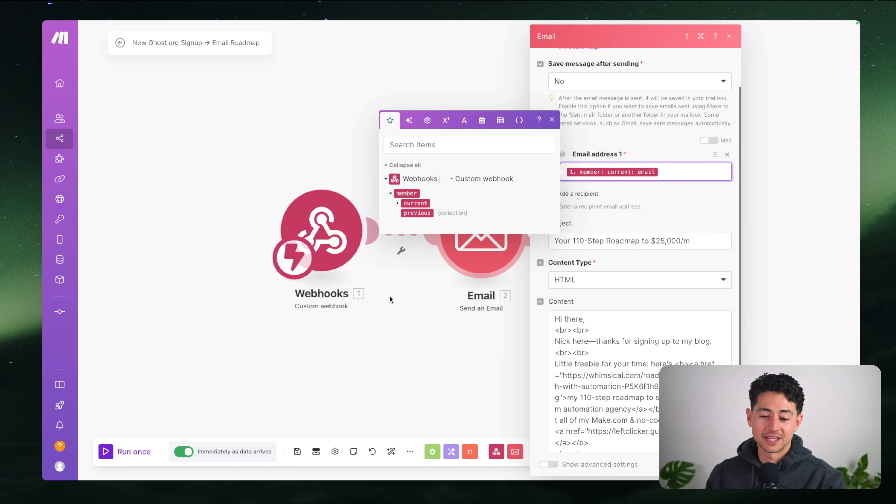
scroll(390, 300, "right", 2)
scroll(360, 304, "left", 4)
scroll(359, 302, "right", 4)
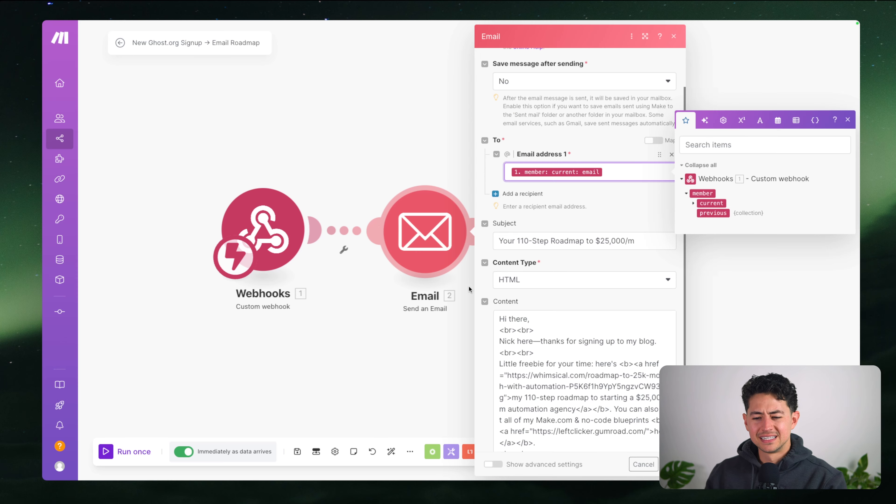
scroll(419, 297, "right", 1)
scroll(346, 296, "right", 2)
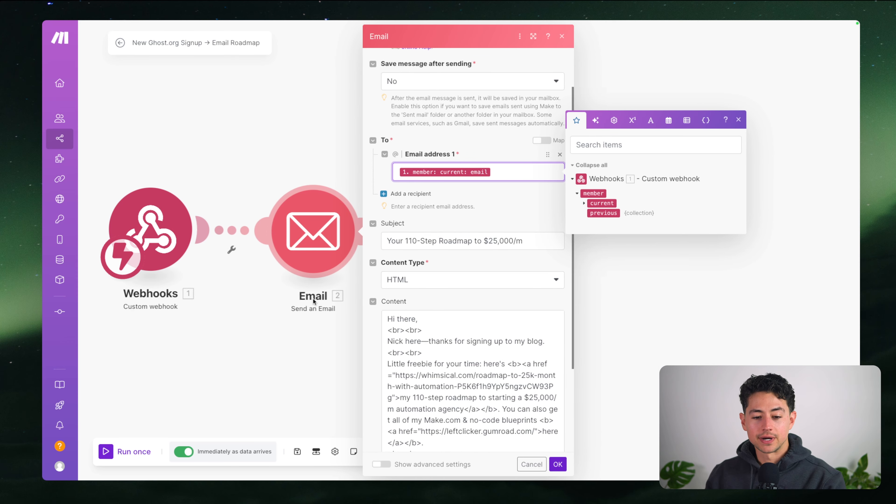
scroll(315, 302, "right", 1)
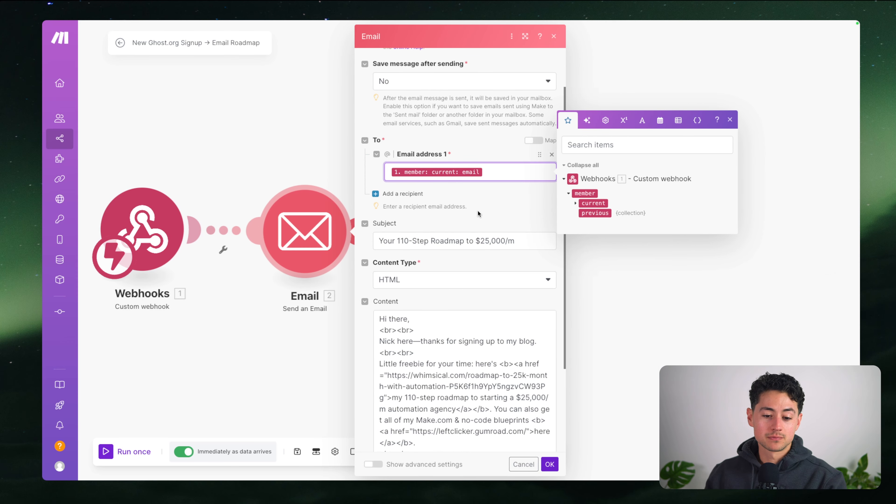
scroll(479, 213, "down", 2)
scroll(471, 108, "up", 3)
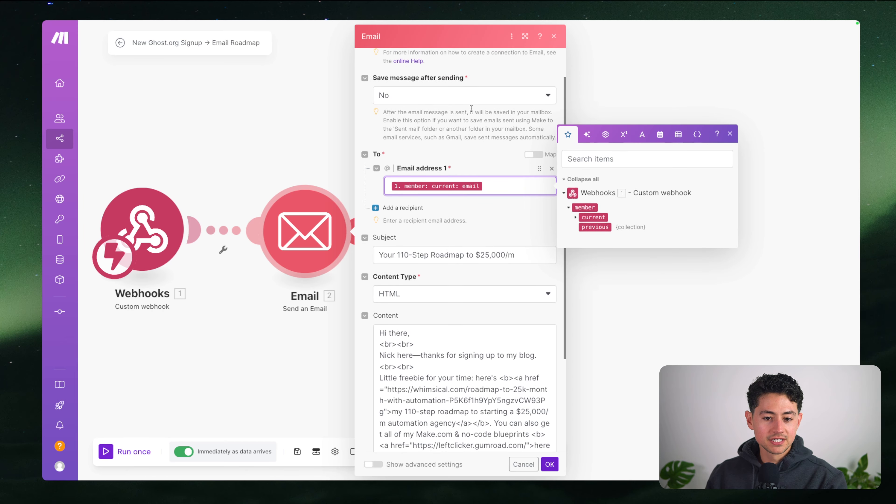
scroll(471, 109, "down", 3)
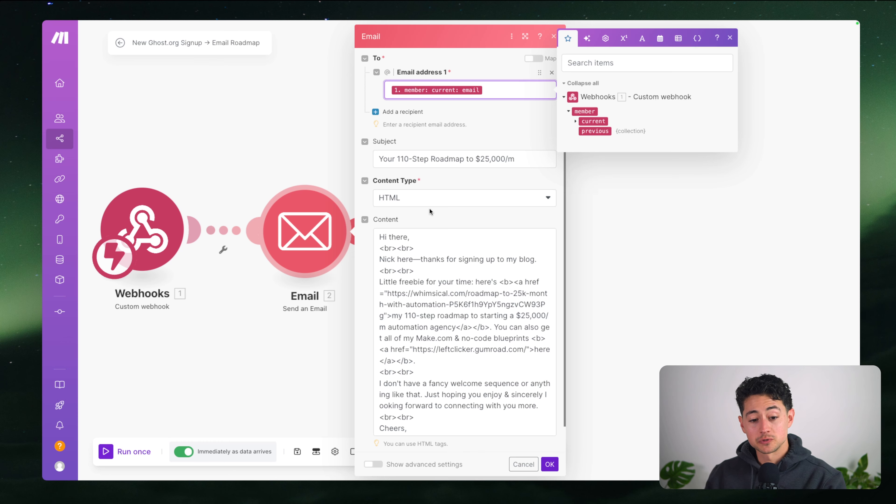
Review the HTML email body, then switch on Show advanced settings
left_click_drag(524, 158, 376, 162)
scroll(445, 175, "down", 1)
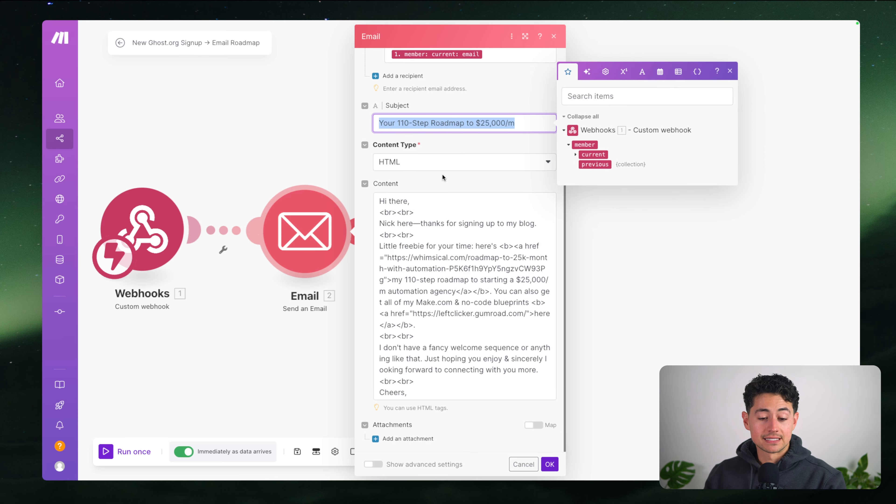
left_click_drag(390, 201, 470, 322)
left_click(470, 322)
scroll(470, 322, "down", 1)
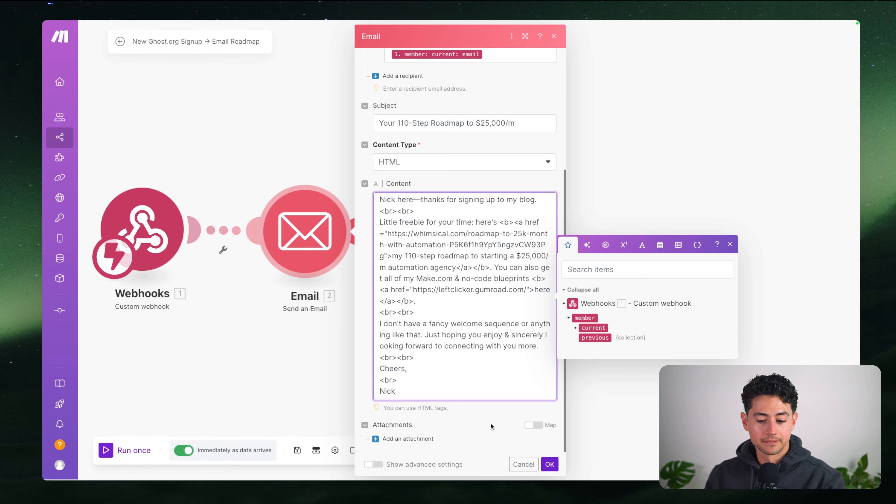
scroll(490, 423, "up", 1)
scroll(491, 423, "down", 1)
left_click(372, 464)
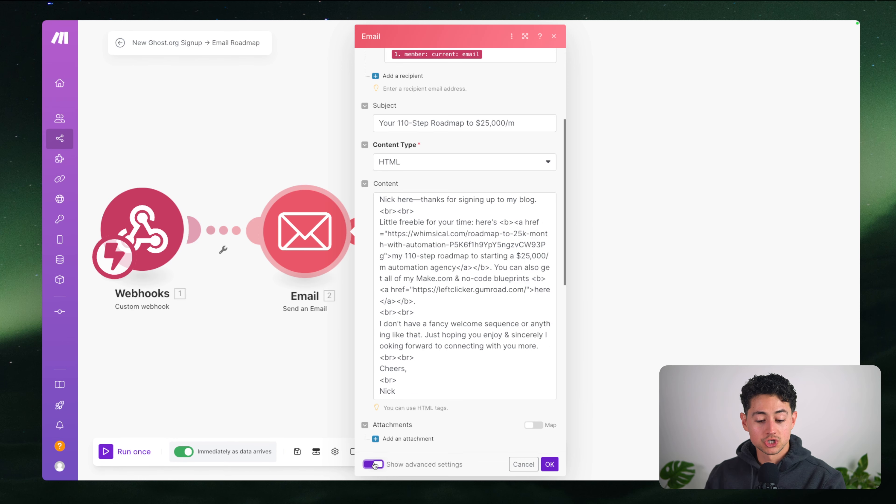
scroll(456, 401, "down", 5)
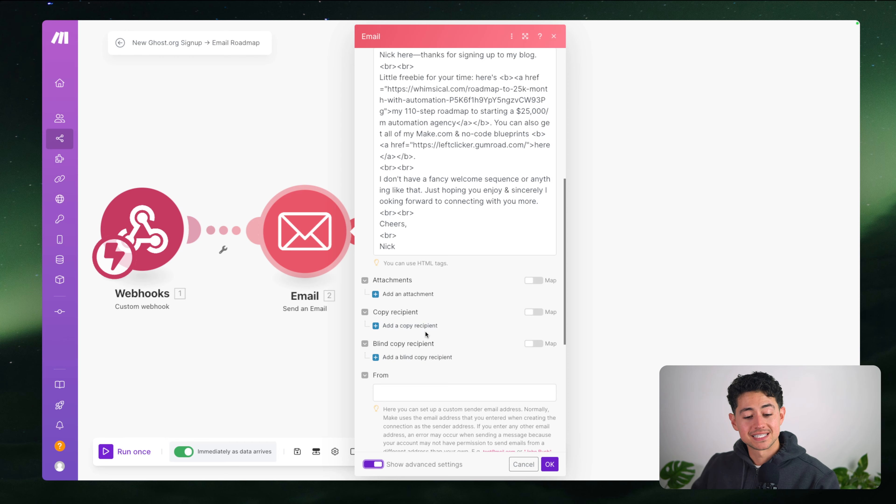
scroll(457, 360, "down", 3)
left_click(438, 297)
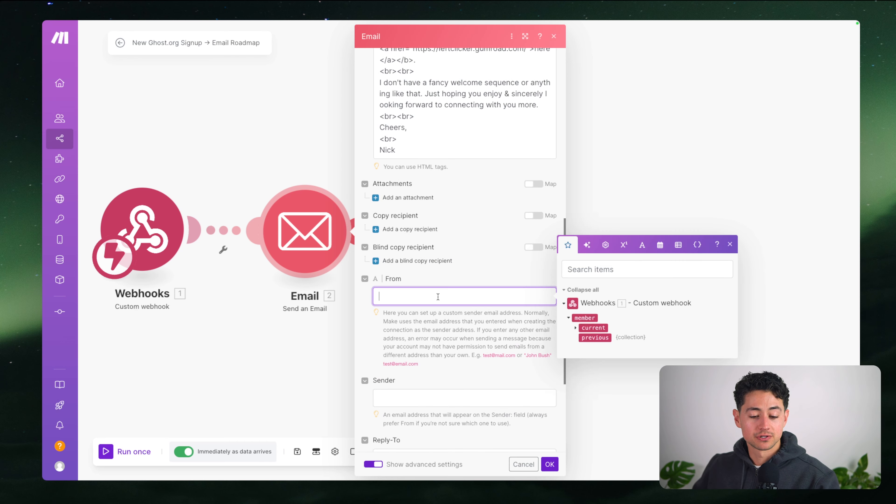
scroll(441, 317, "down", 5)
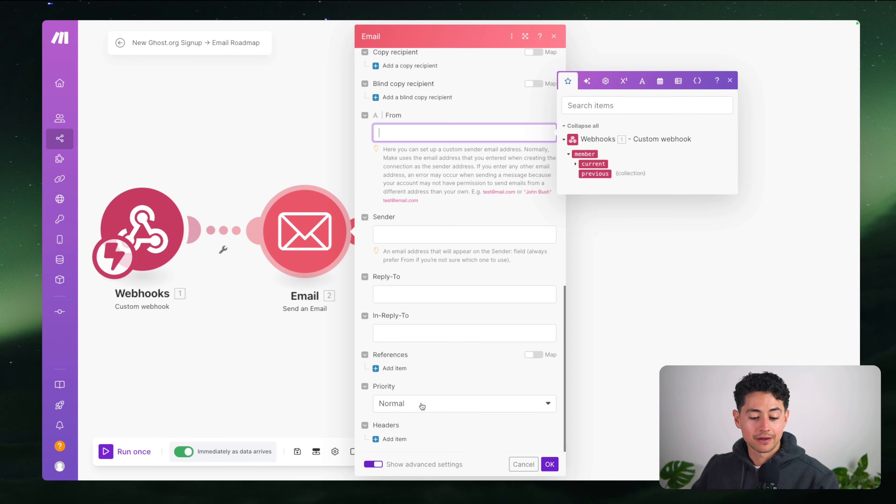
scroll(422, 406, "up", 12)
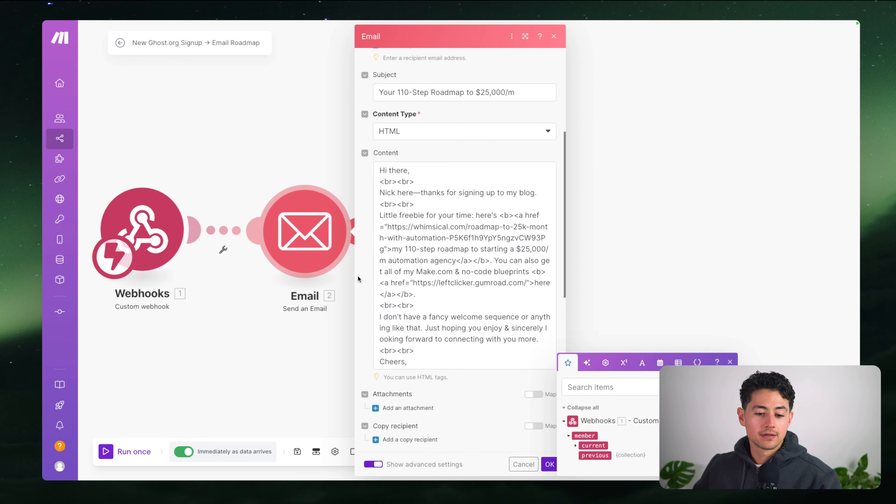
scroll(358, 276, "up", 8)
scroll(357, 276, "down", 20)
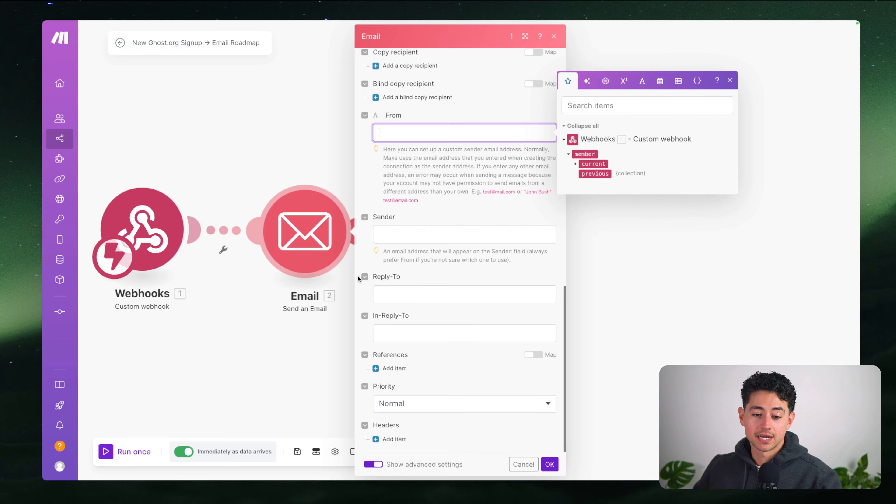
scroll(358, 276, "up", 15)
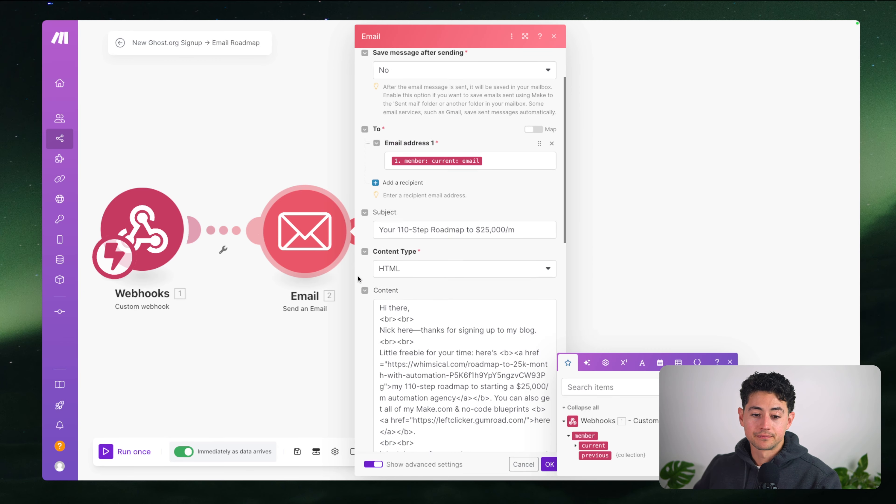
scroll(358, 278, "up", 1)
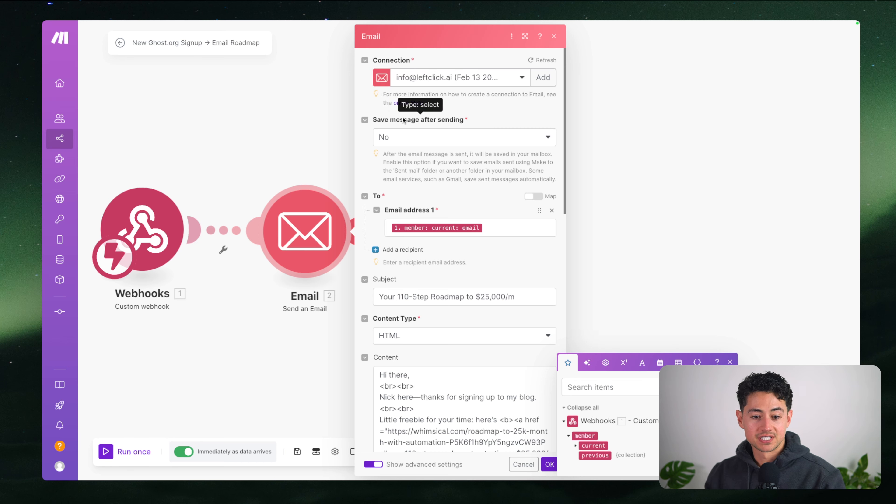
scroll(417, 184, "down", 1)
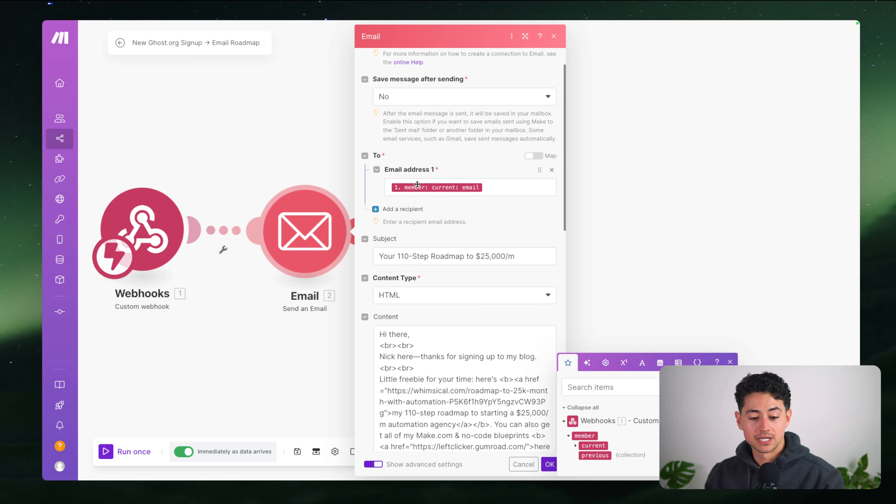
scroll(417, 184, "down", 14)
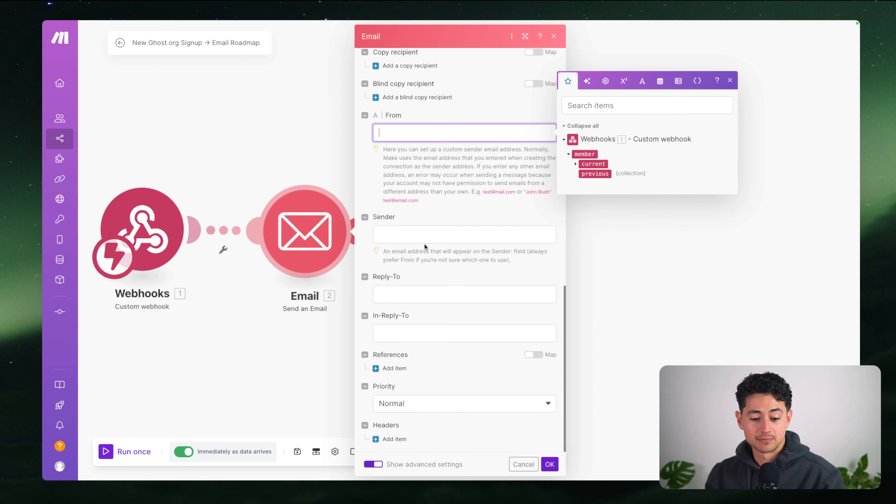
scroll(424, 246, "up", 15)
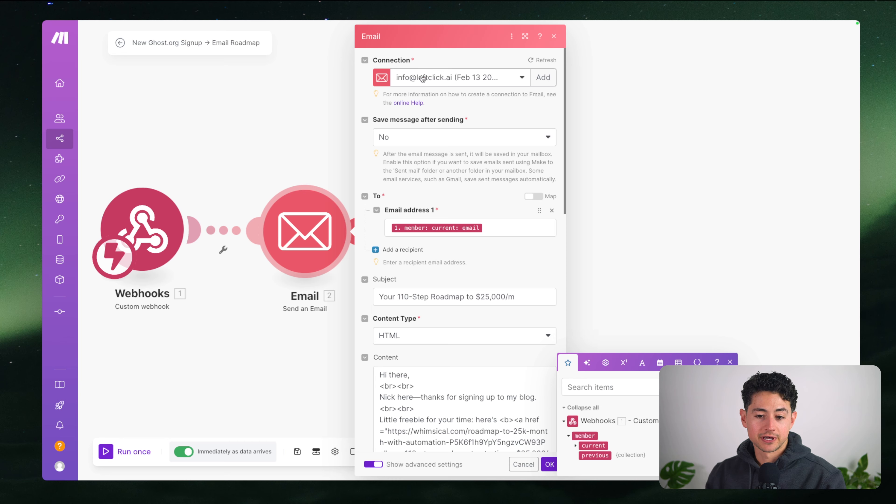
Add a Google Restricted email connection named 'Youu', authorize it with a Google account, and close the module
left_click(543, 77)
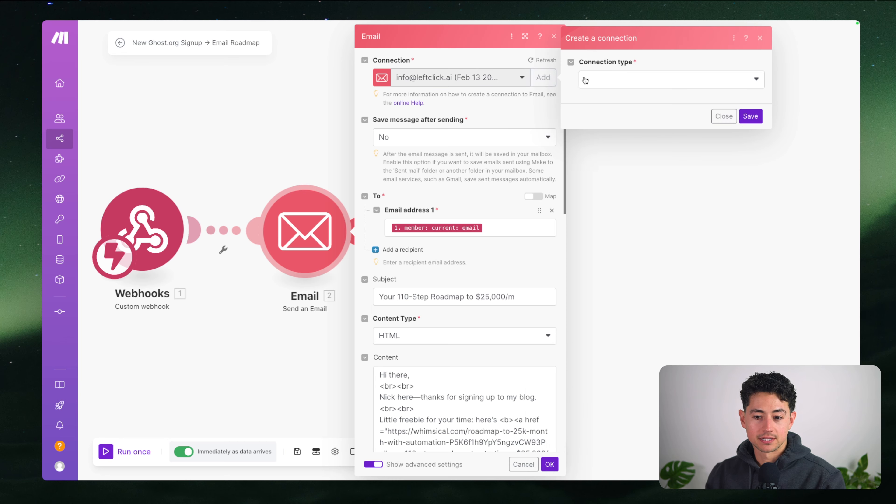
left_click(603, 80)
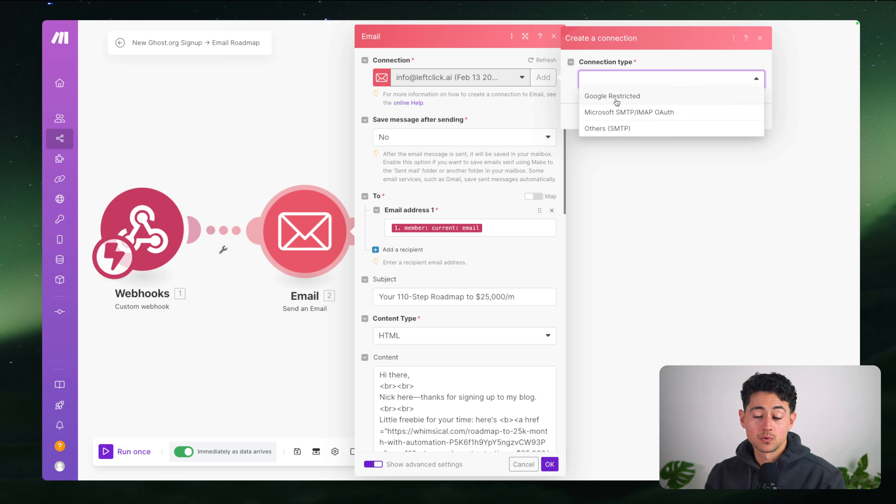
left_click(606, 100)
left_click_drag(713, 117, 582, 116)
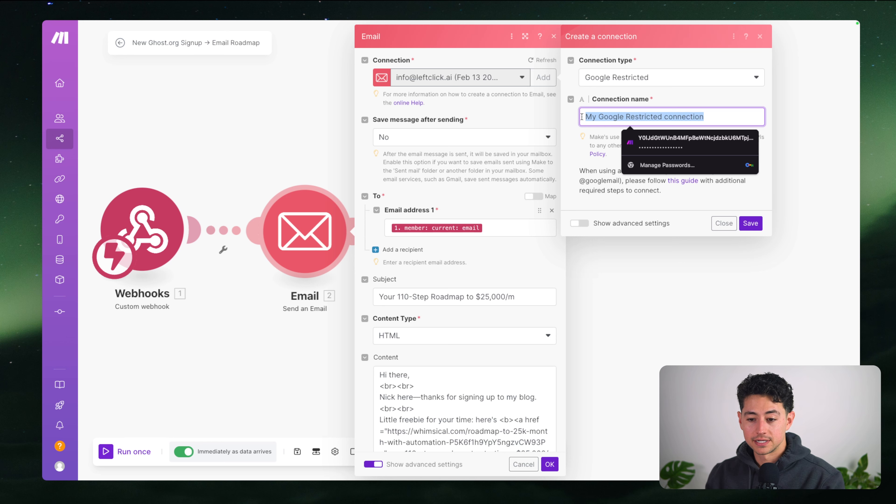
type("Youu")
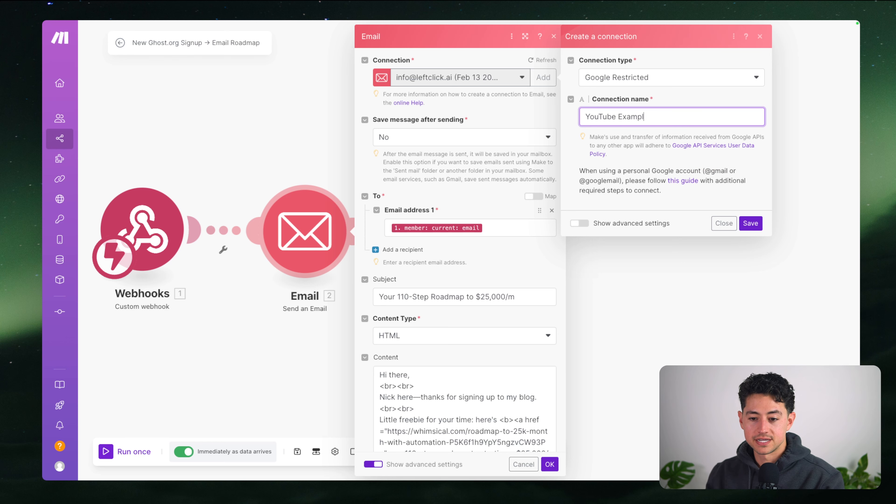
left_click(750, 223)
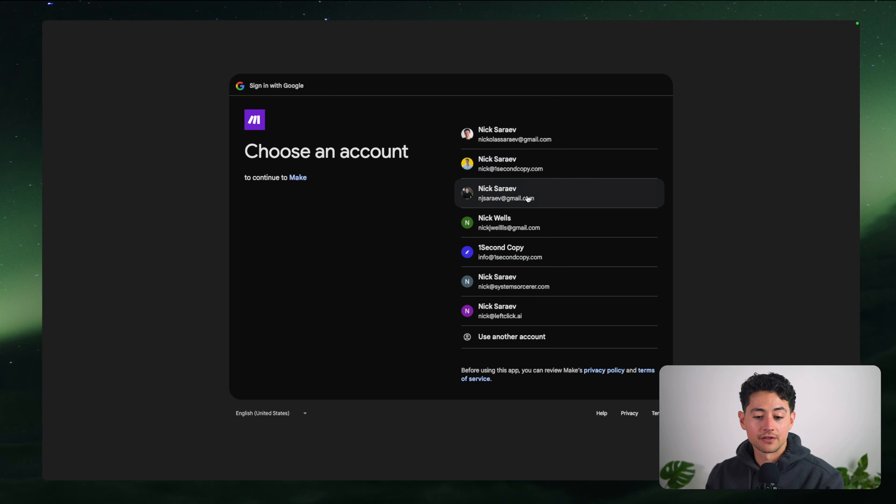
left_click(519, 196)
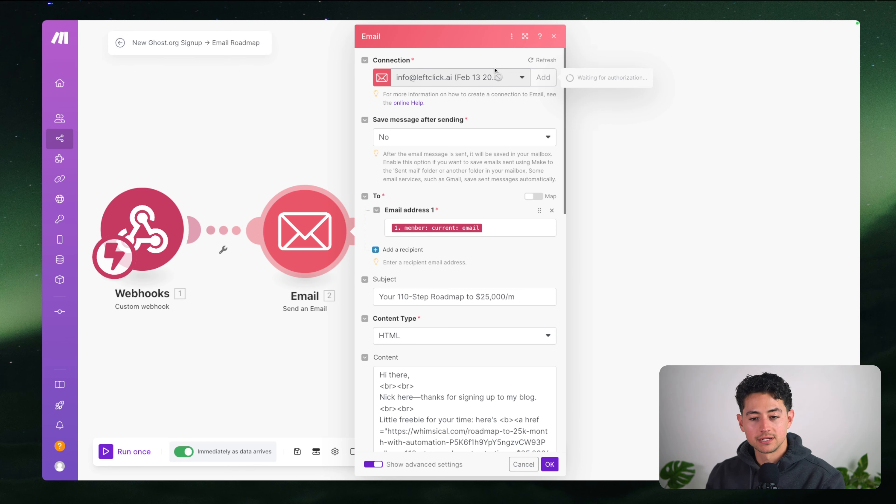
left_click(553, 36)
Pan the canvas to center the modules and add a new module after the Email step
left_click_drag(492, 165, 586, 161)
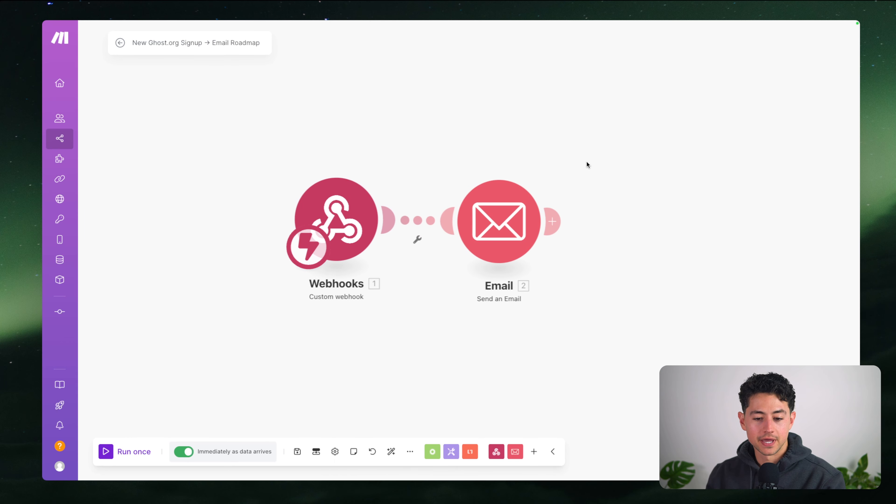
scroll(585, 194, "down", 4)
left_click_drag(590, 195, 437, 169)
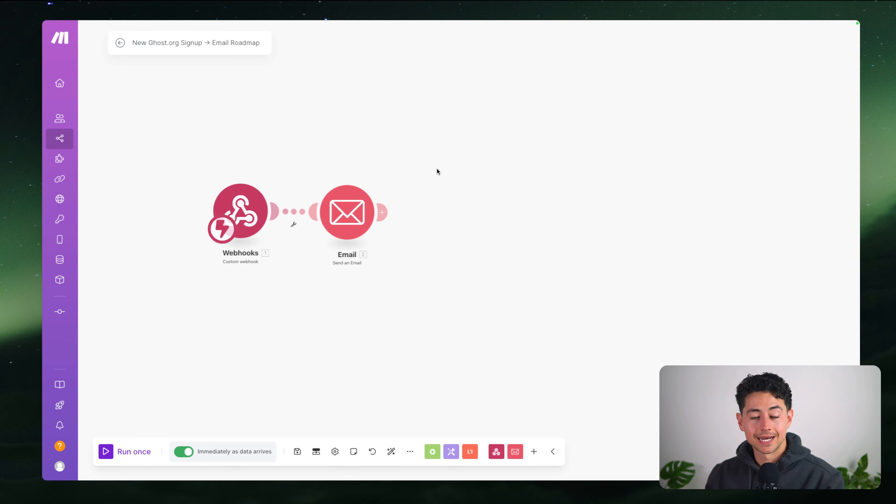
left_click_drag(302, 155, 282, 155)
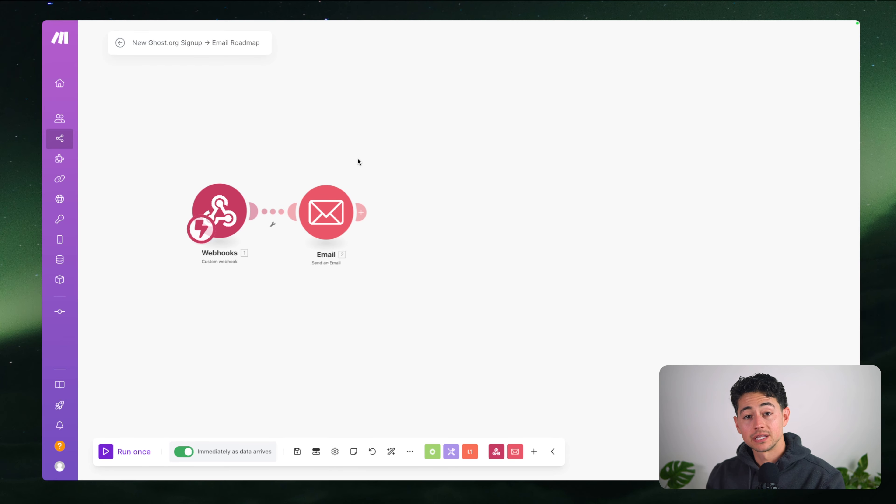
left_click_drag(357, 159, 407, 169)
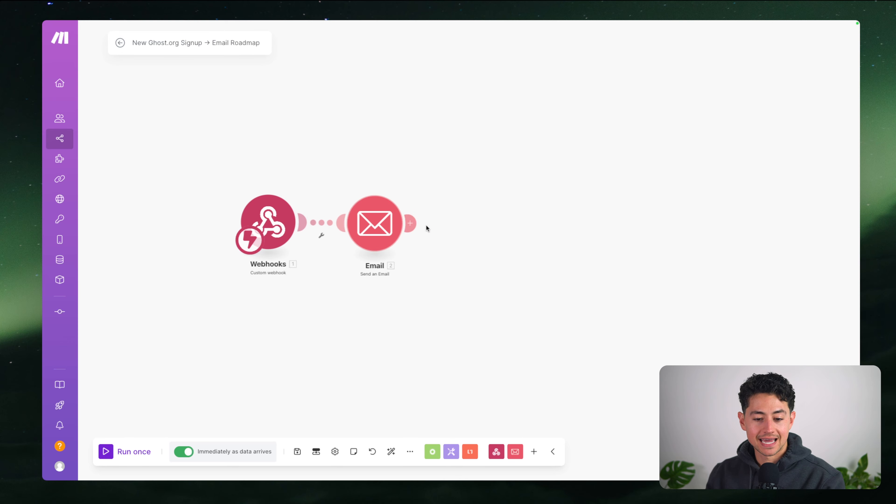
left_click(411, 224)
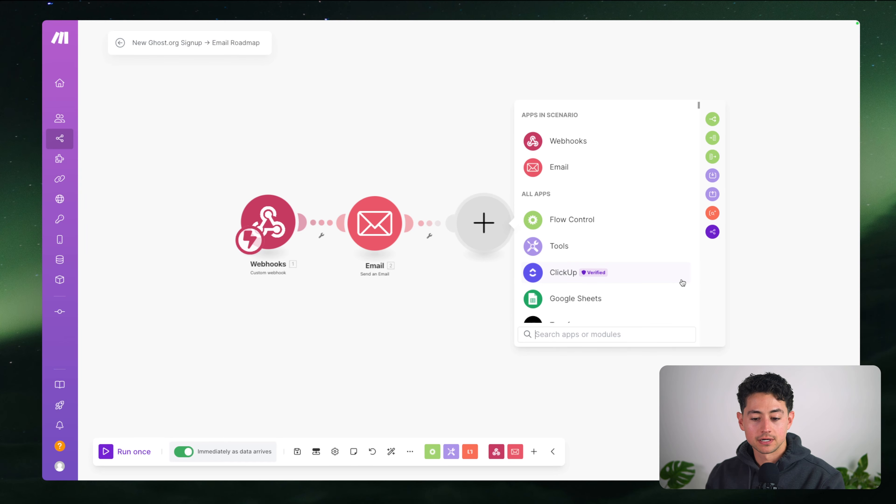
Scroll through the app picker from the Webhooks and Email apps down the full app list
scroll(667, 303, "down", 4)
scroll(666, 307, "down", 5)
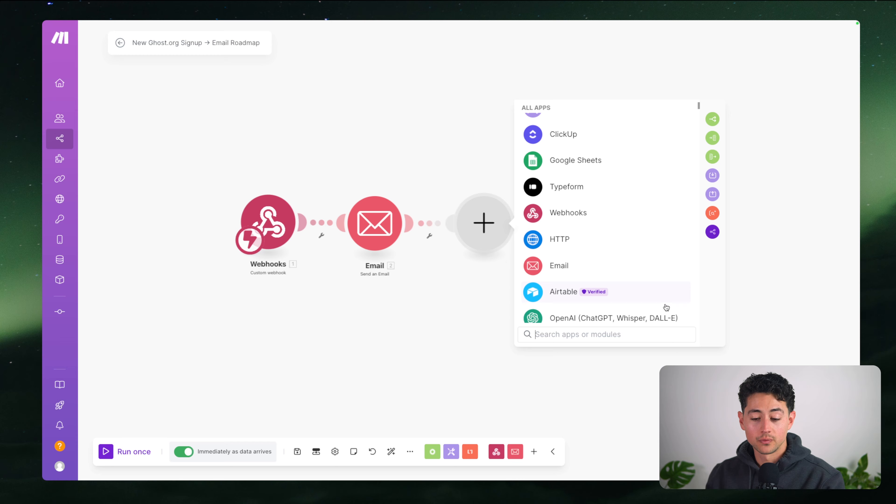
scroll(666, 307, "up", 2)
scroll(666, 307, "up", 4)
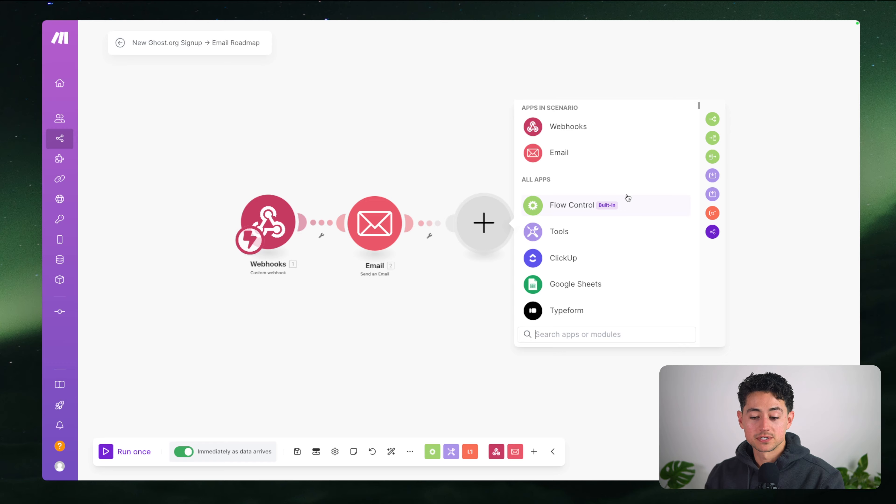
scroll(628, 201, "down", 10)
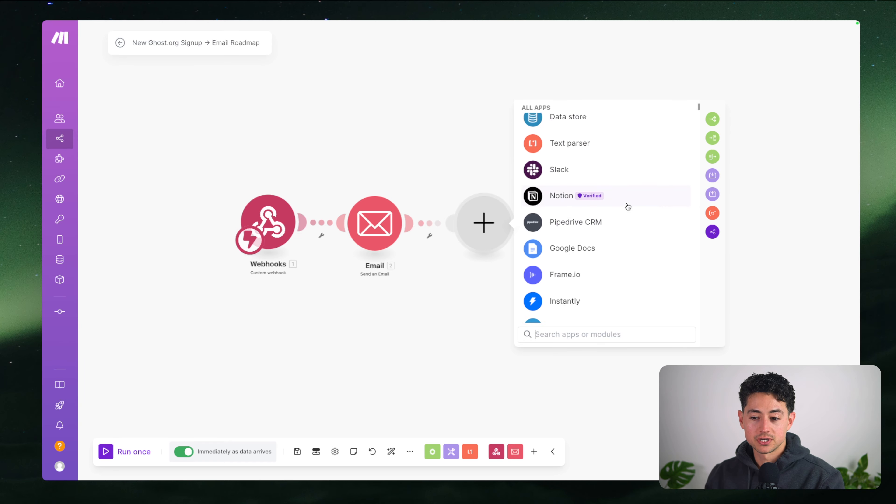
scroll(628, 206, "down", 5)
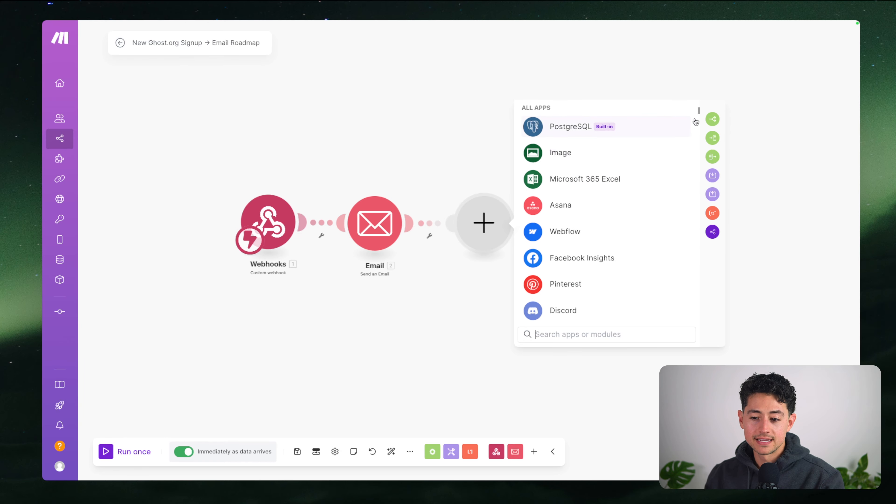
mouse_move(641, 184)
scroll(638, 184, "down", 1)
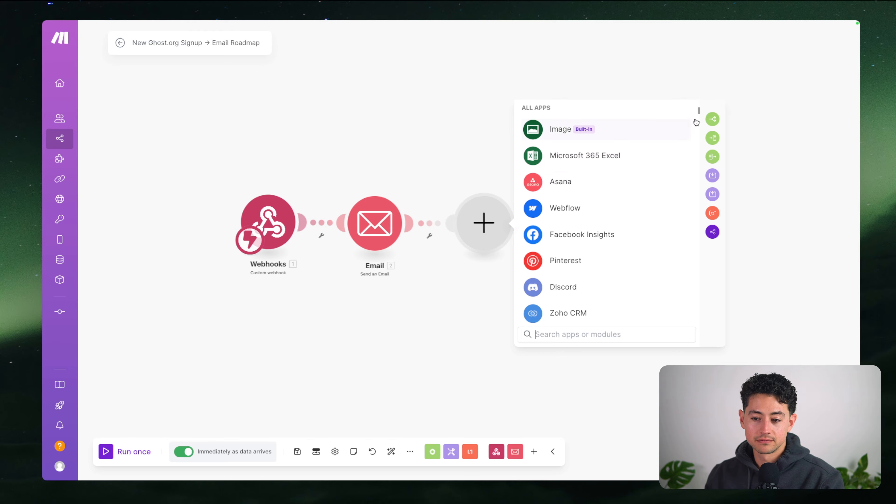
scroll(620, 207, "down", 1)
scroll(620, 207, "down", 15)
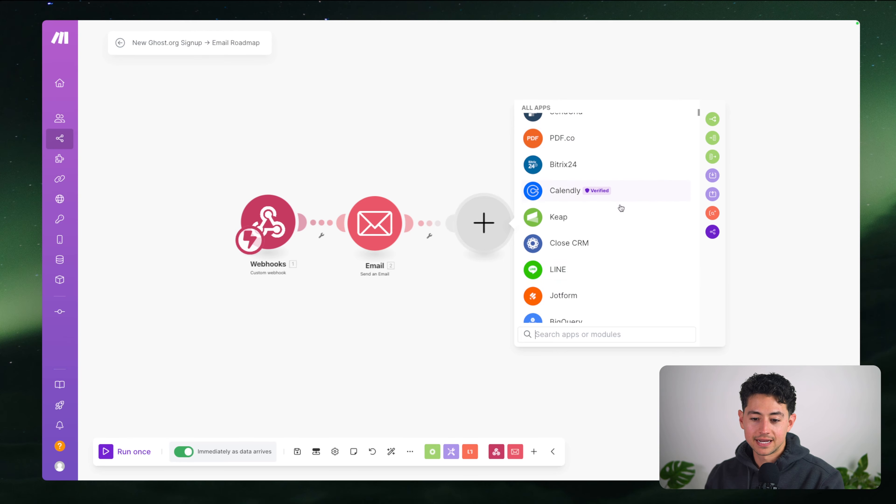
scroll(620, 206, "down", 15)
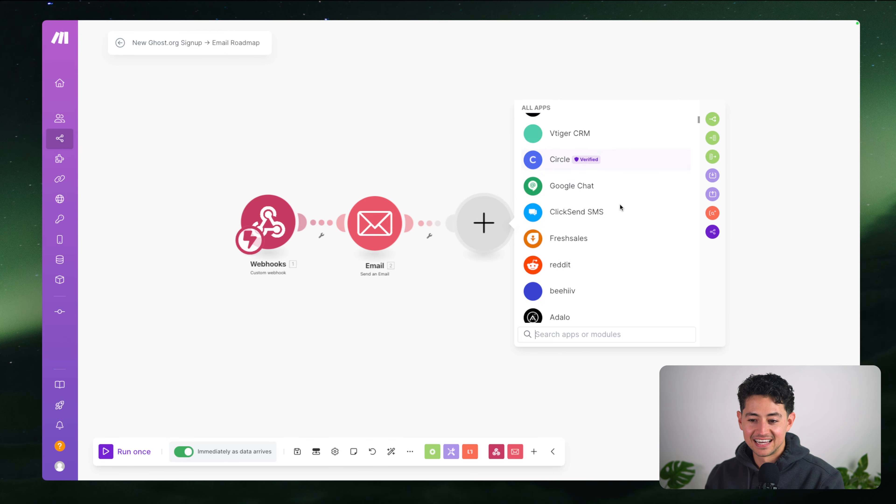
scroll(621, 208, "down", 15)
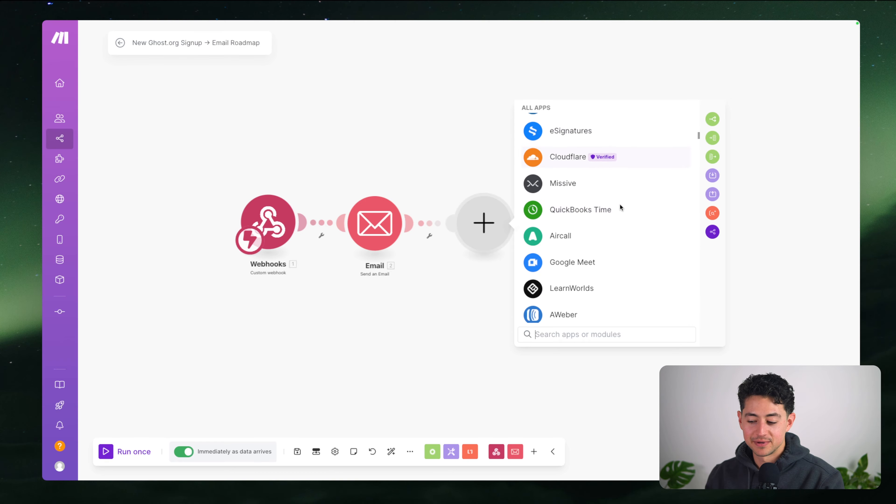
scroll(621, 207, "down", 15)
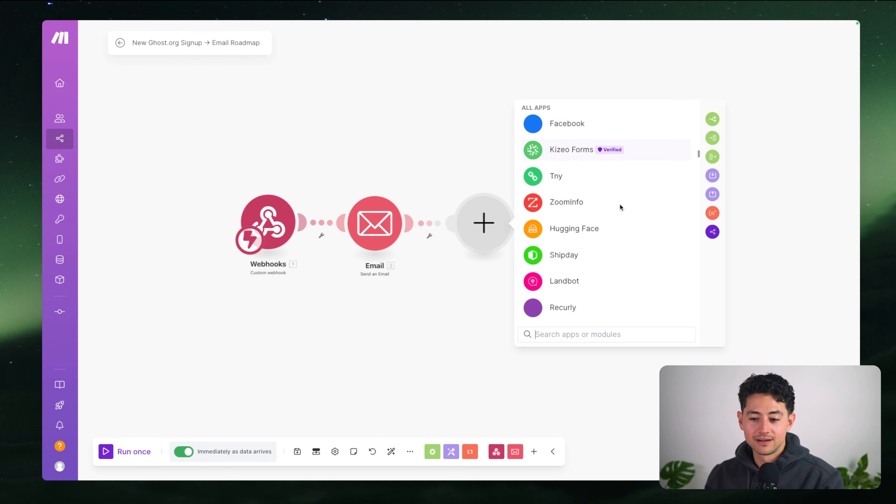
scroll(620, 208, "down", 15)
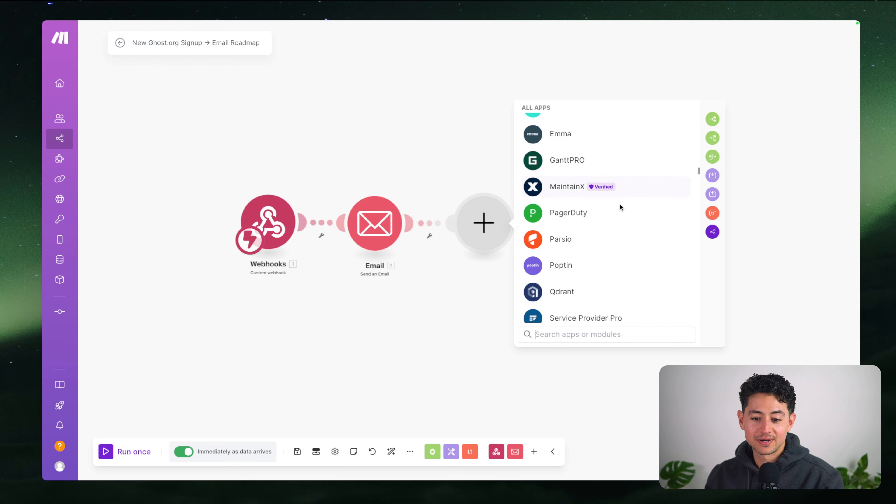
scroll(621, 208, "down", 15)
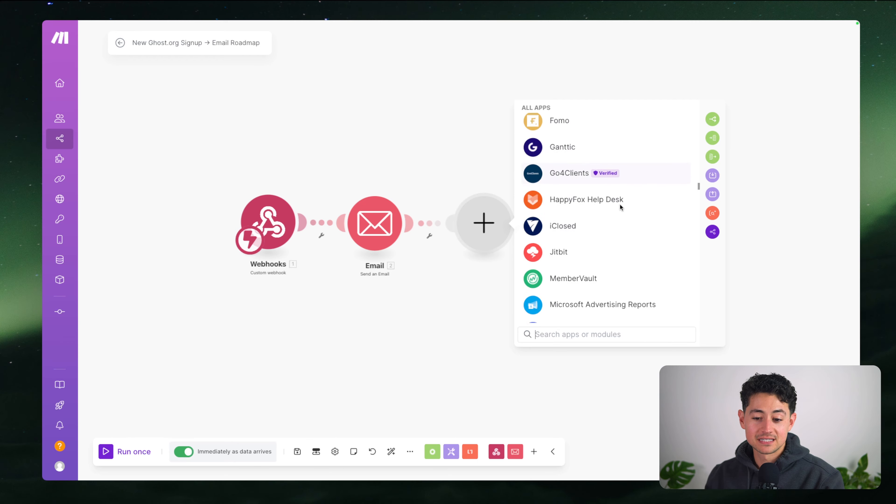
scroll(620, 207, "down", 15)
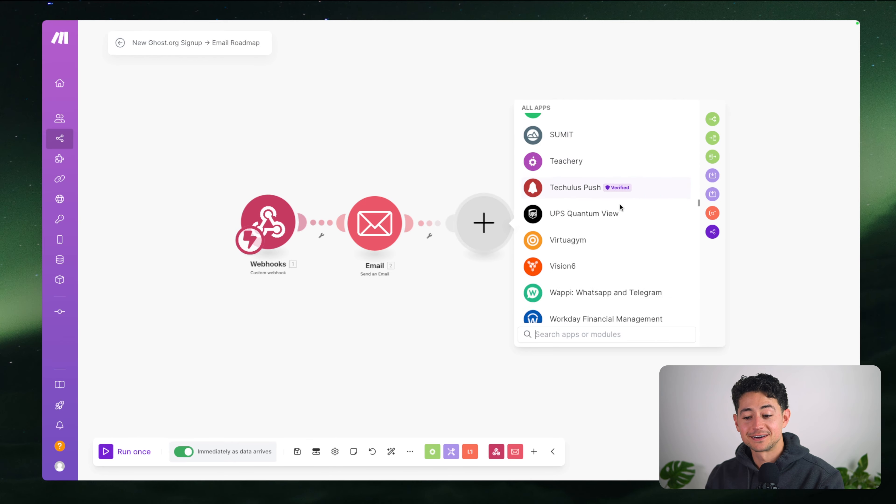
scroll(621, 207, "down", 15)
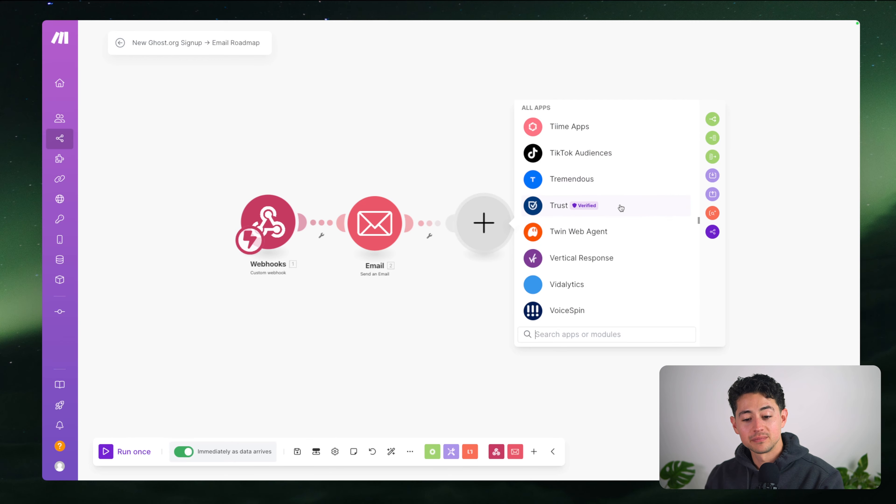
scroll(620, 208, "down", 15)
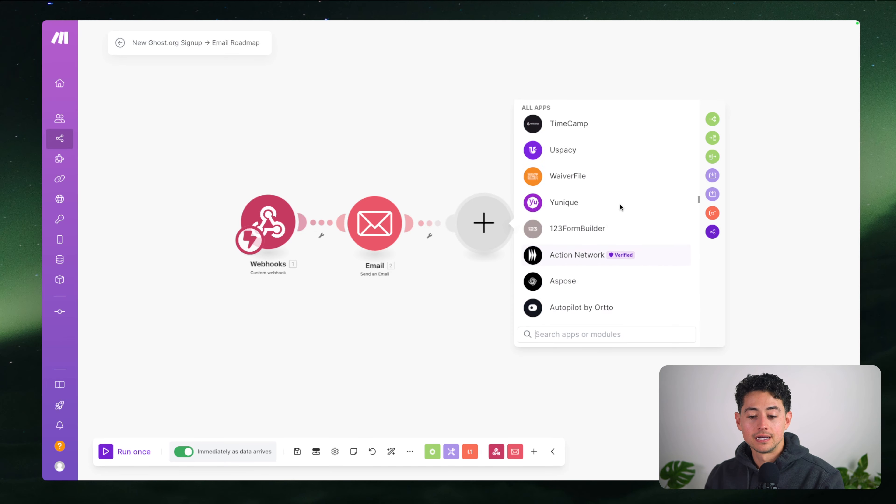
scroll(621, 206, "down", 15)
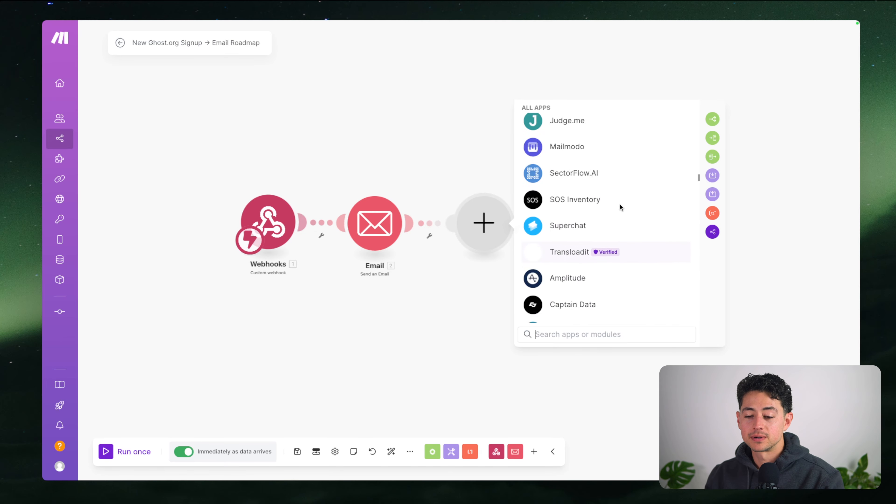
scroll(621, 208, "down", 15)
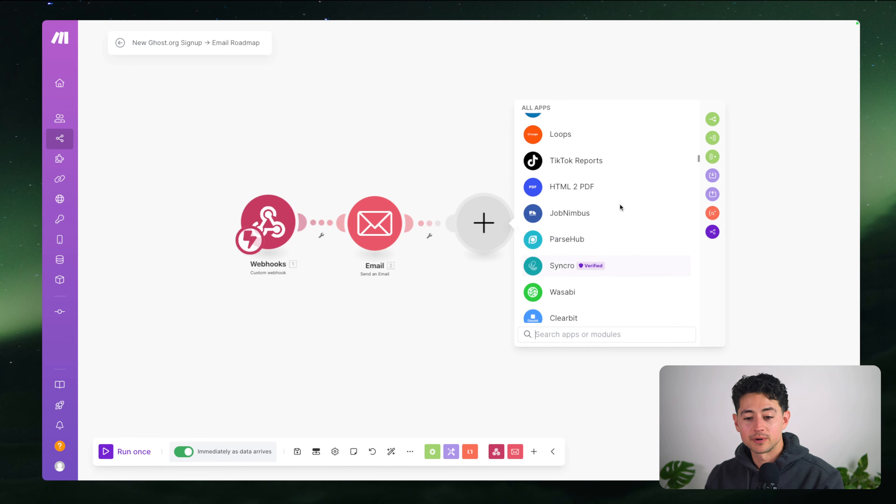
scroll(621, 208, "down", 15)
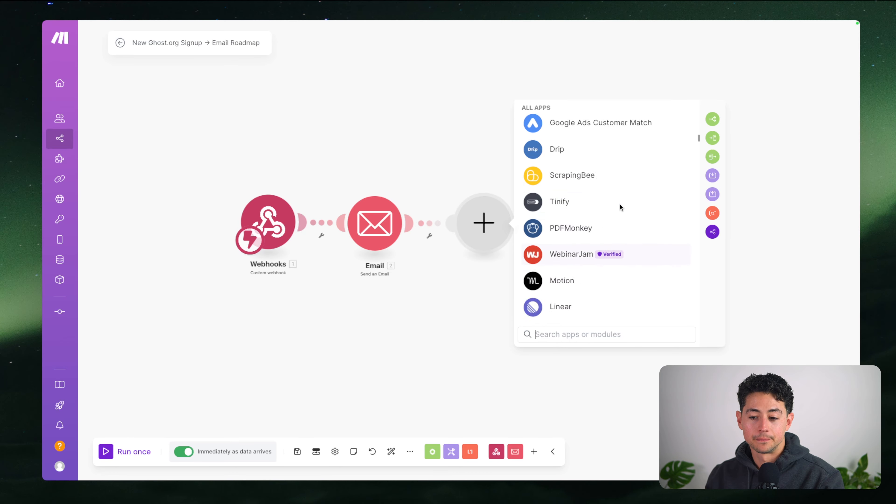
scroll(621, 207, "up", 15)
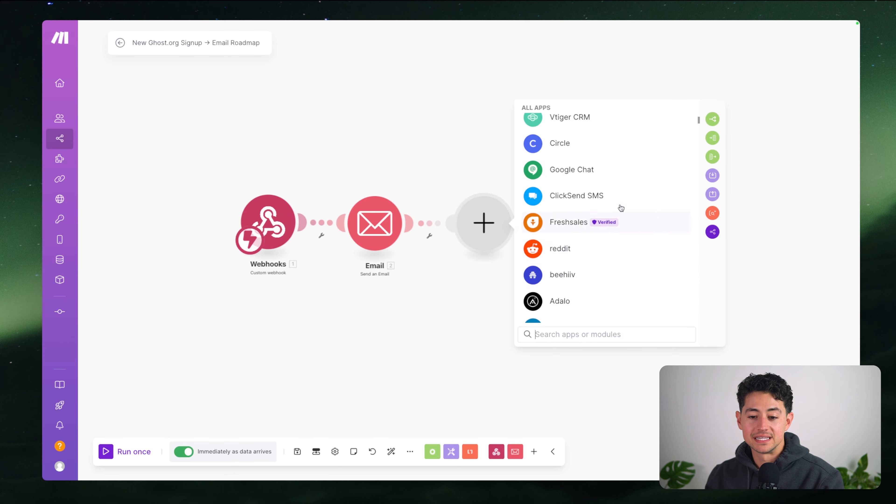
scroll(619, 204, "up", 10)
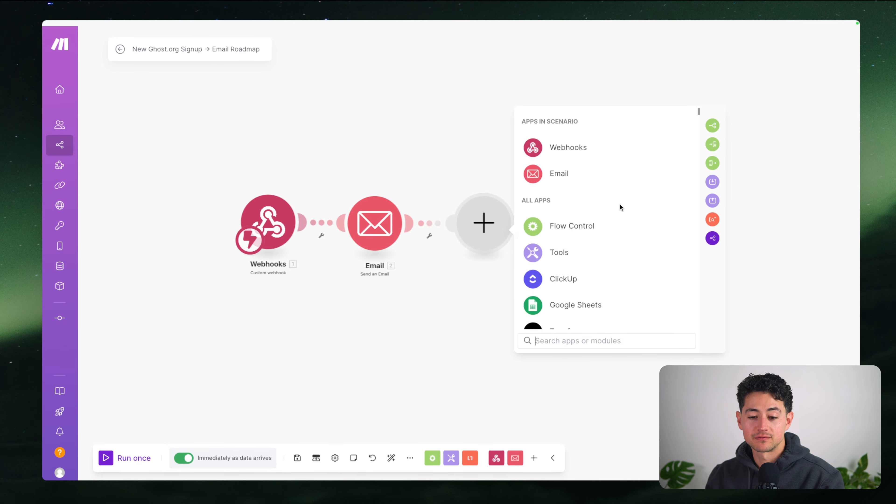
Search the module picker for 'click' to find the ClickUp app
type("a")
key("BackSpace")
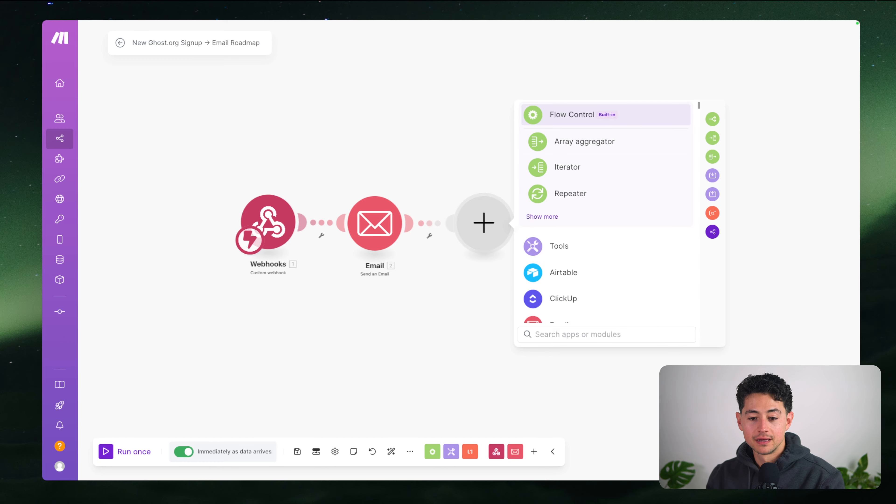
type("b")
key("BackSpace")
type("c")
key("BackSpace")
type("d")
key("BackSpace")
type("e")
key("BackSpace")
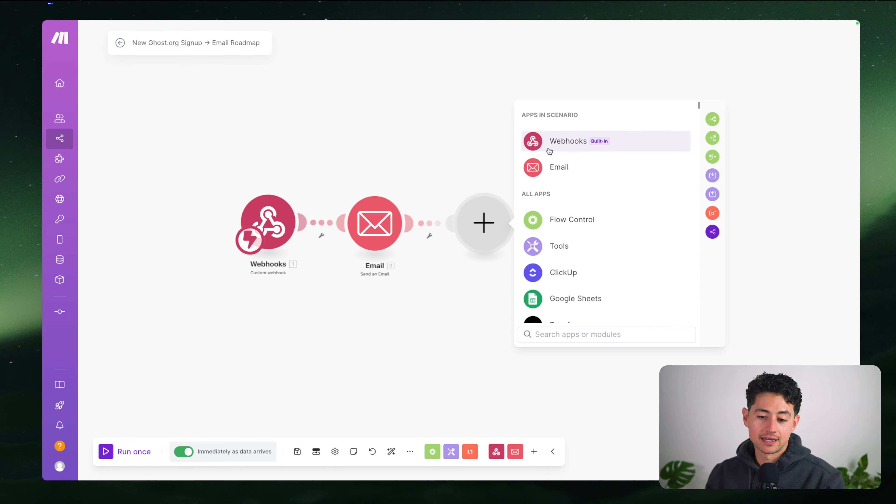
type("click")
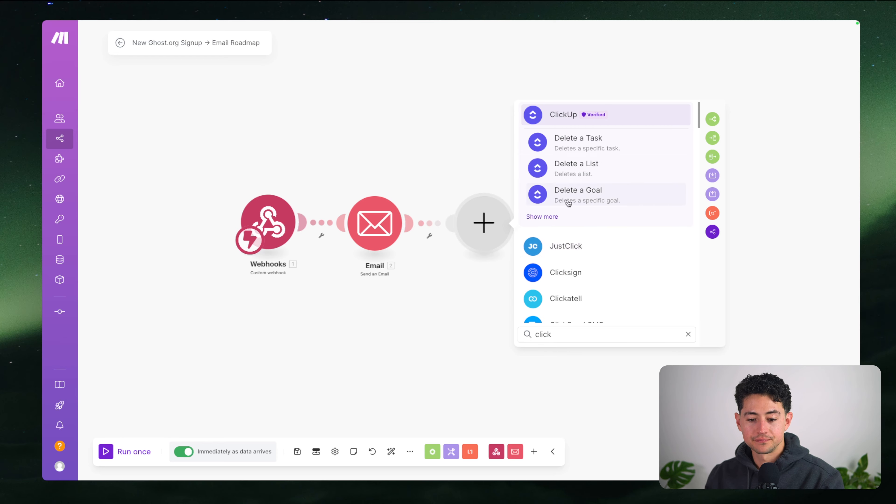
Expand the ClickUp modules and add Create a Task after the Email step
left_click(539, 214)
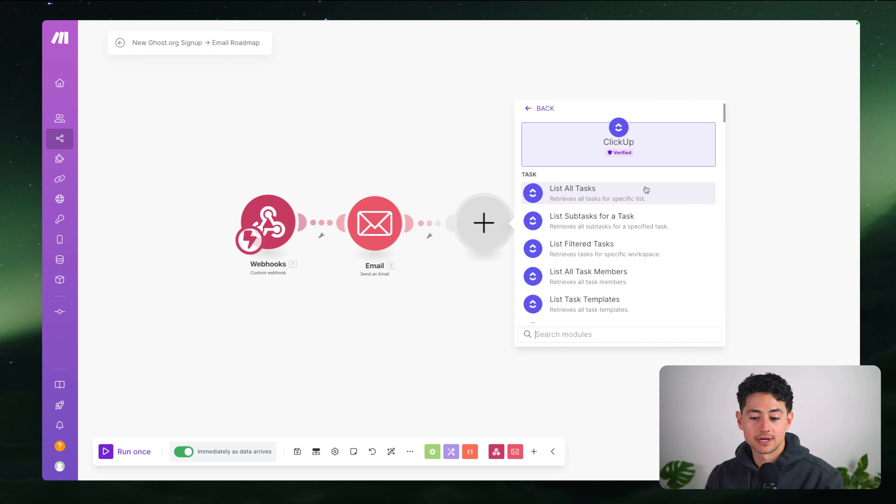
scroll(646, 192, "down", 1)
scroll(589, 188, "down", 3)
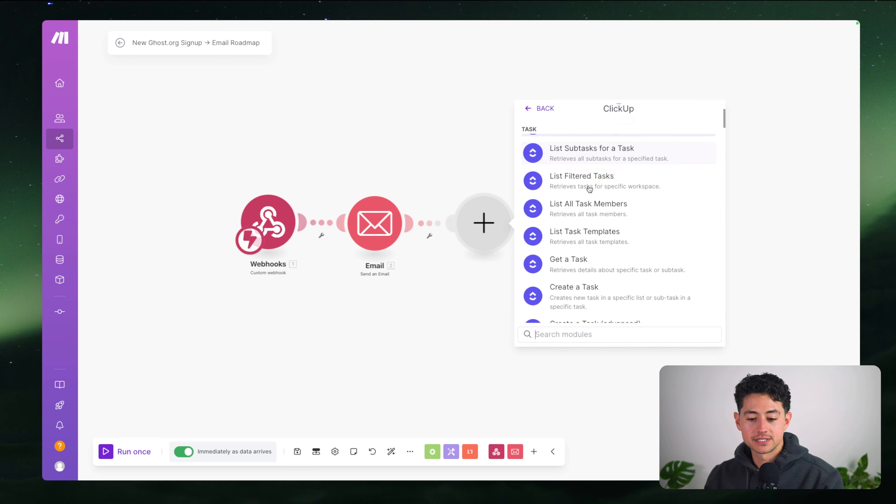
left_click(598, 275)
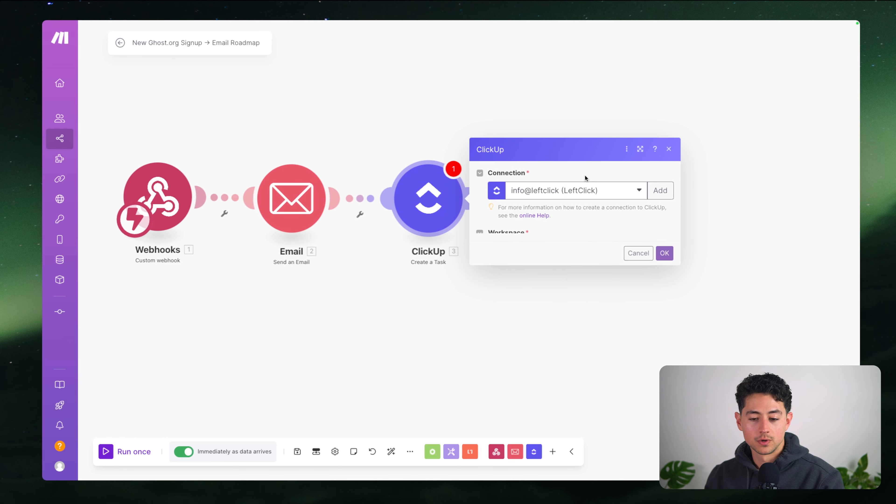
Target ClickUp workspace LeftClick, space Project Management, folder Client Name, list Strategy, then close settings
left_click(605, 236)
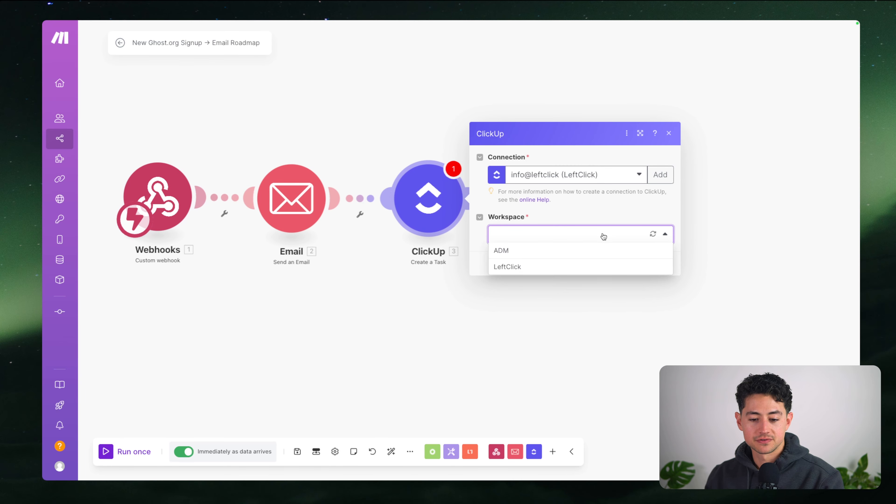
left_click(566, 269)
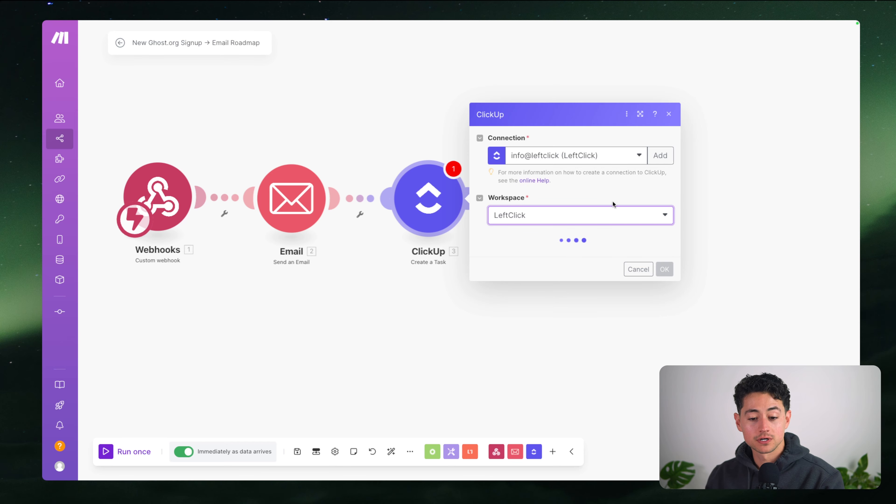
left_click(604, 257)
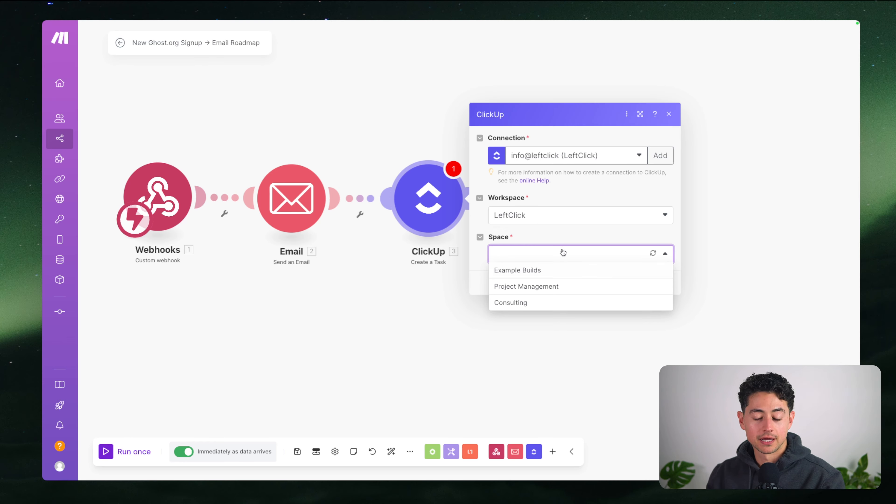
left_click(552, 289)
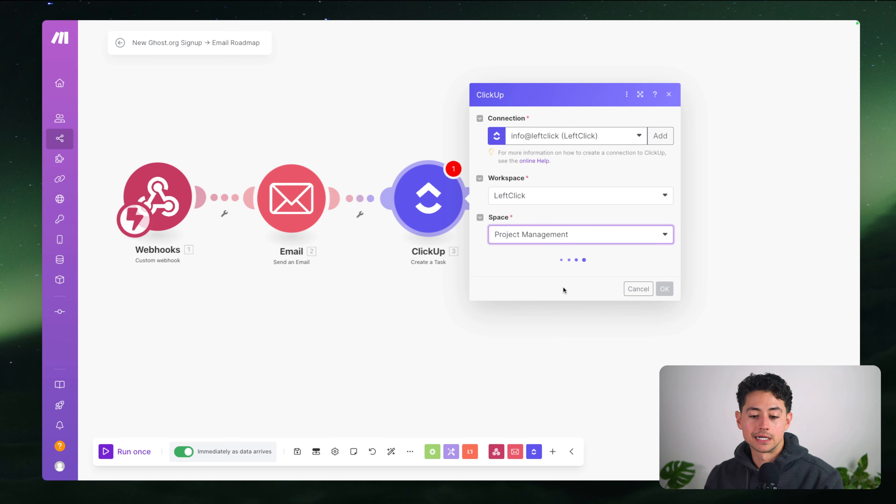
left_click(540, 273)
left_click(537, 303)
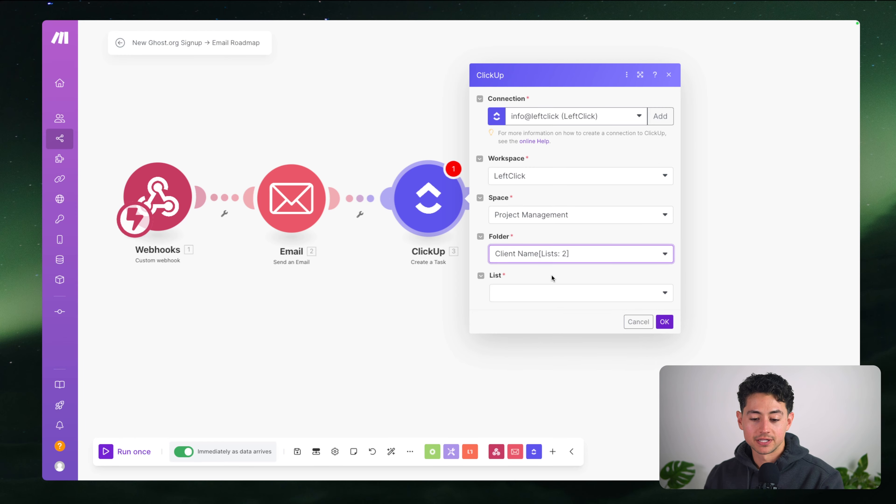
left_click(544, 295)
left_click(541, 311)
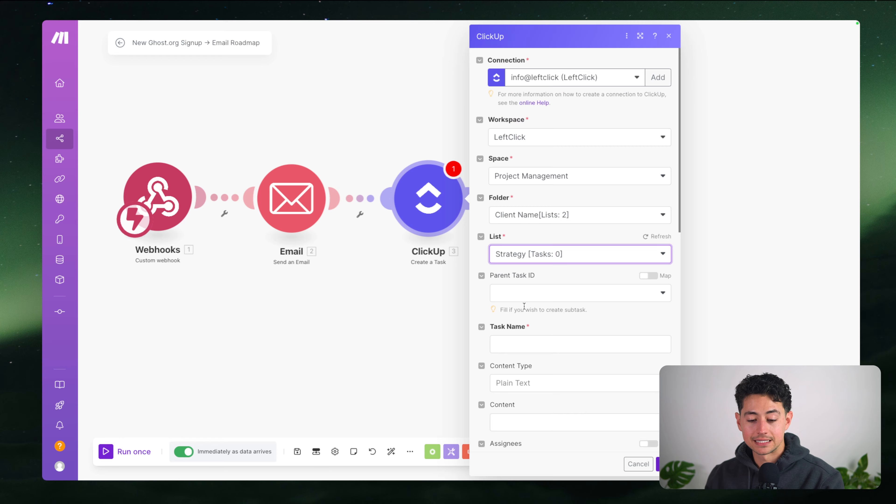
scroll(610, 209, "down", 15)
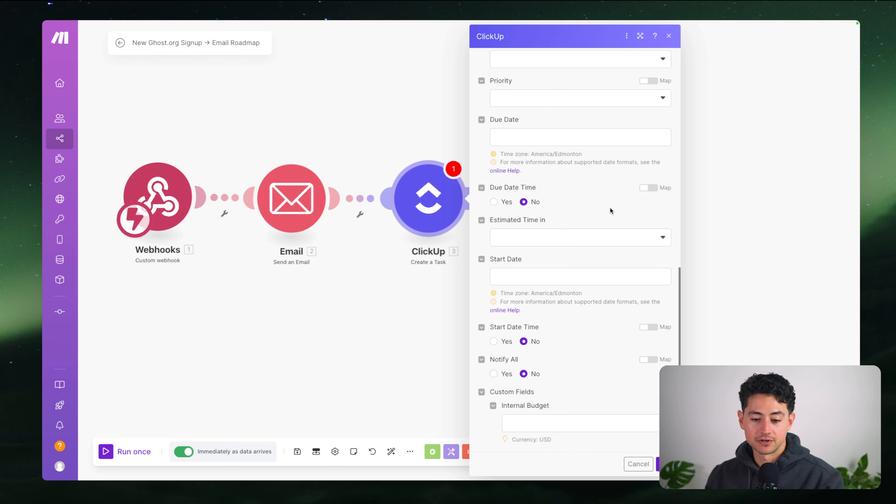
scroll(611, 210, "up", 15)
left_click(668, 36)
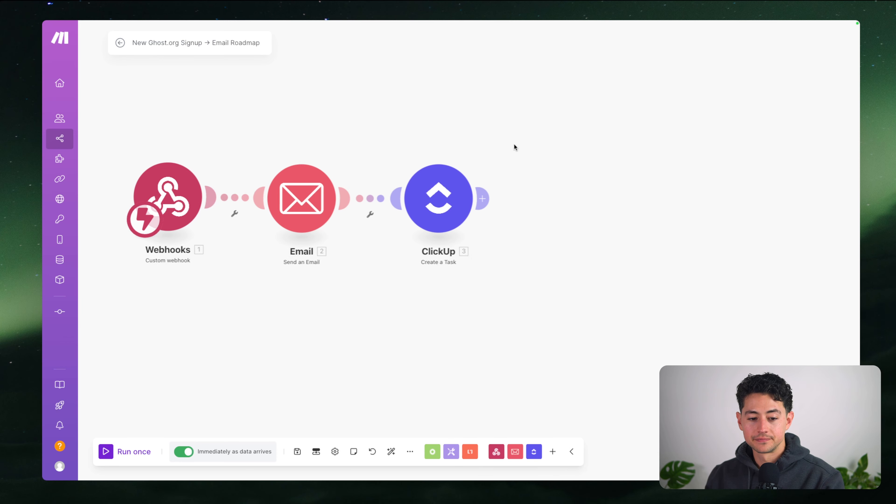
Delete the ClickUp module and save the Webhooks-to-Email scenario
left_click_drag(503, 146, 656, 284)
key("Delete")
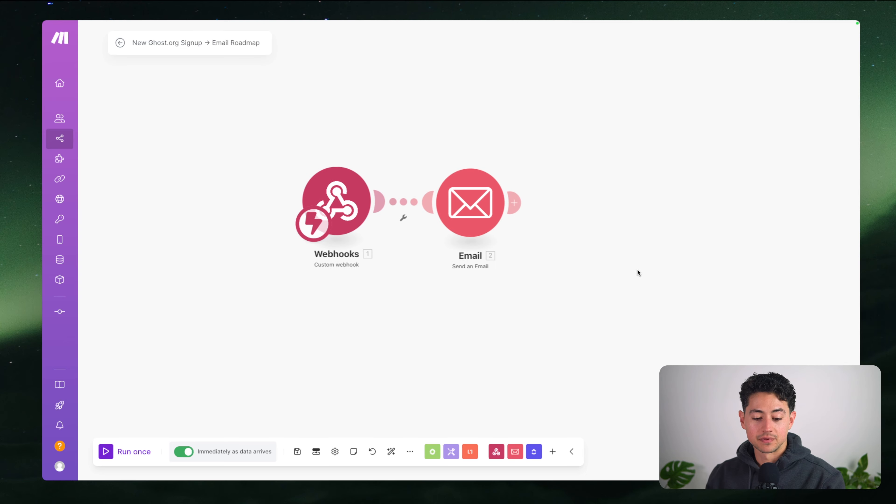
left_click_drag(367, 262, 417, 283)
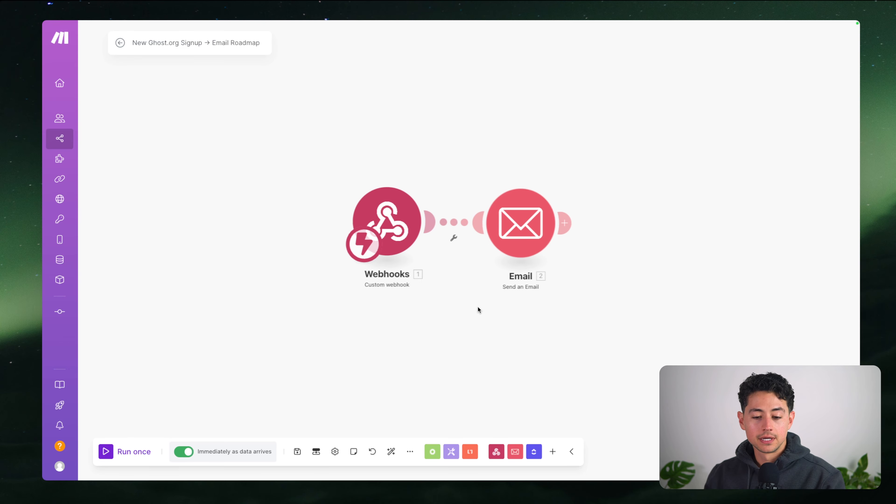
left_click(295, 450)
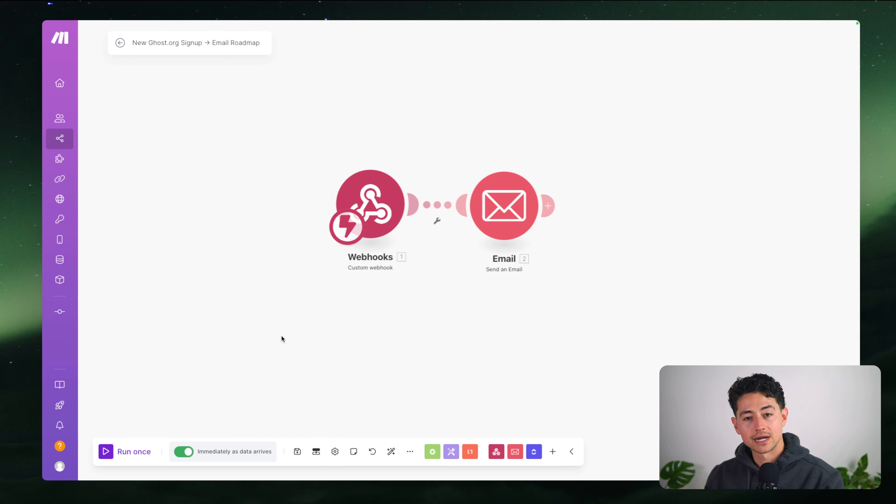
Start a Run once test, then stop it before any data arrives
left_click(131, 450)
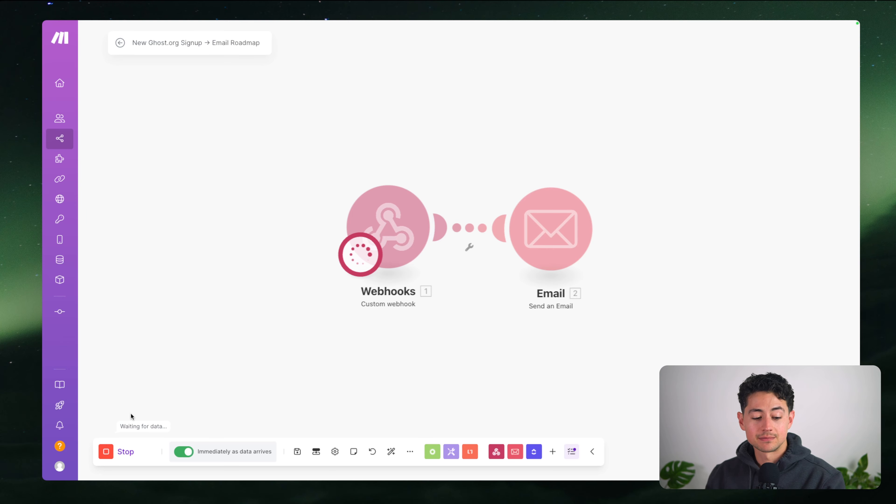
left_click(125, 451)
left_click_drag(257, 391, 213, 389)
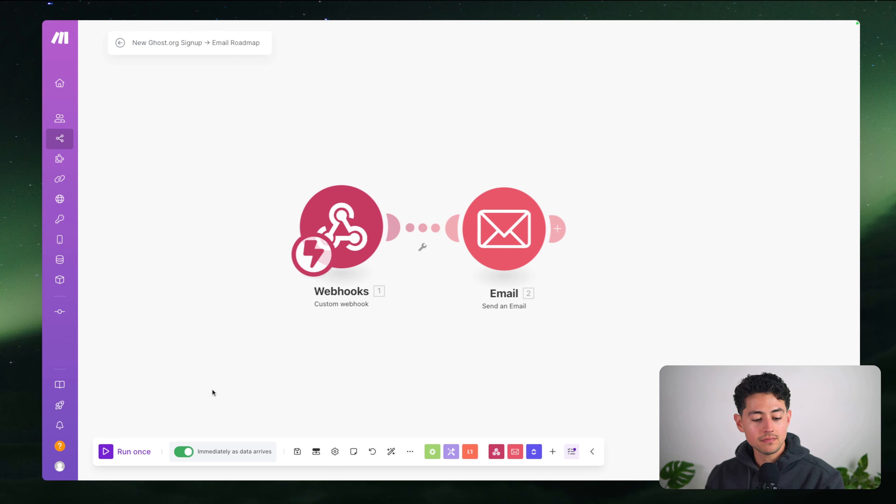
left_click(190, 453)
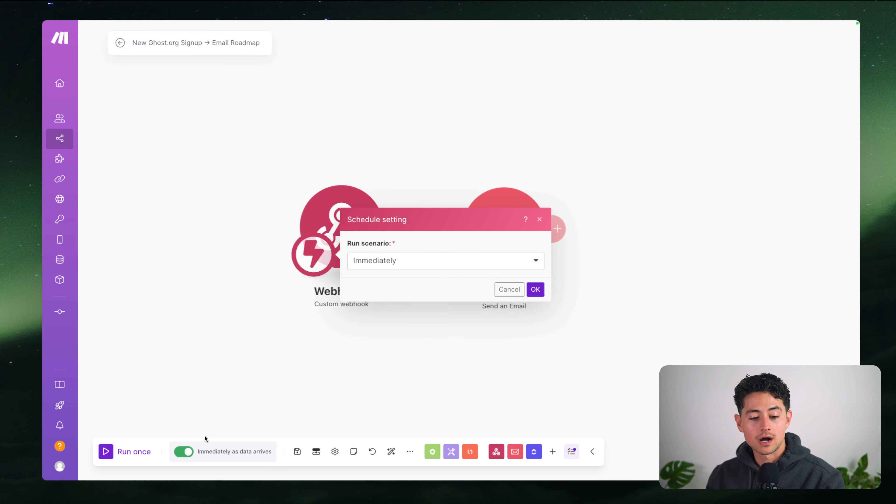
left_click(534, 289)
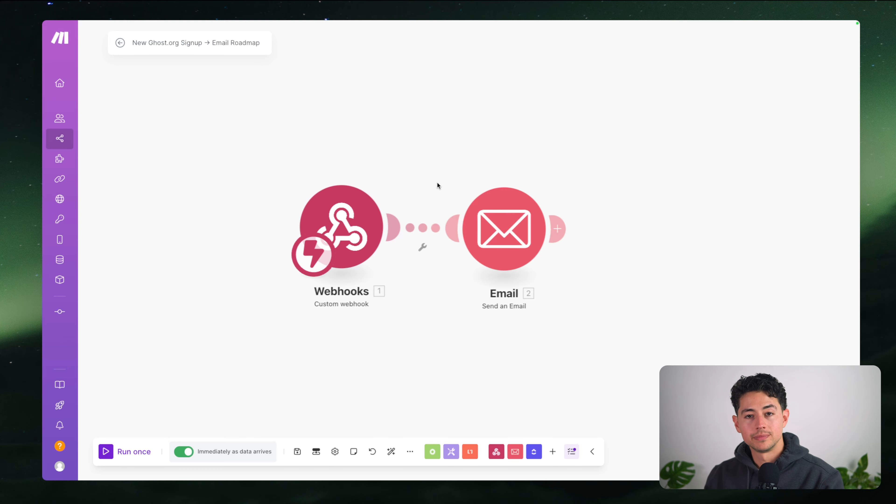
left_click_drag(434, 146, 412, 146)
left_click_drag(486, 310, 424, 310)
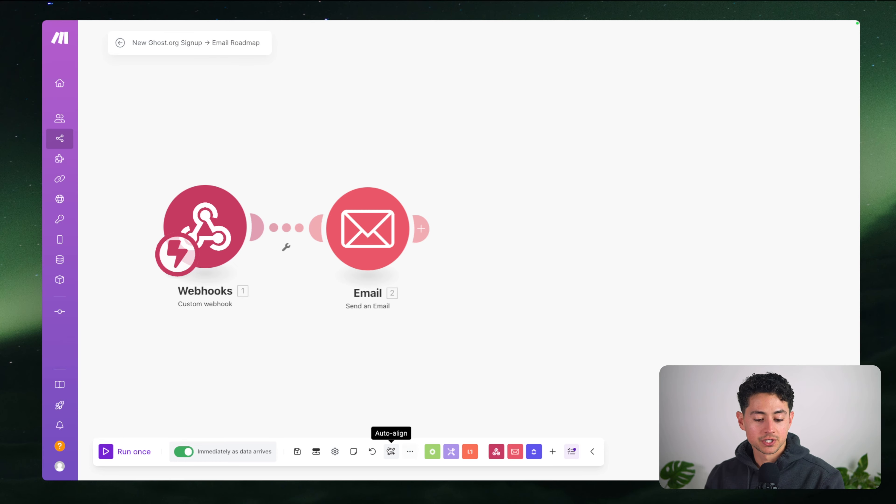
left_click(408, 452)
left_click(408, 451)
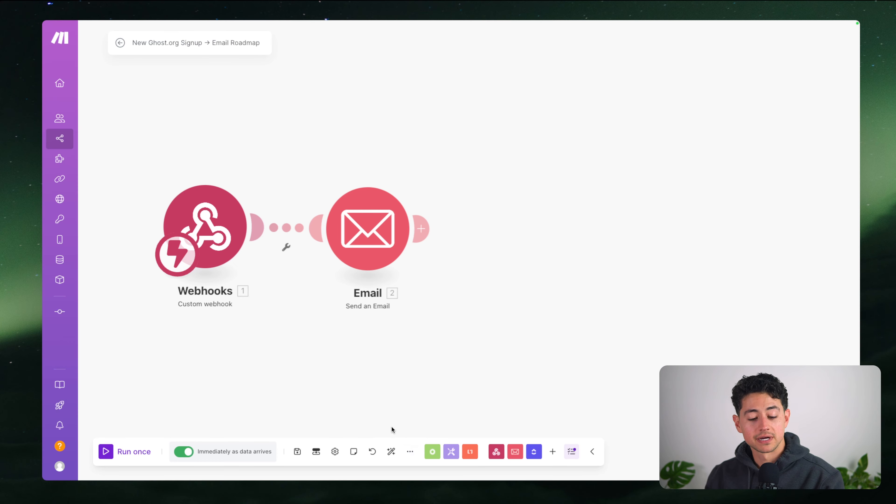
left_click(335, 452)
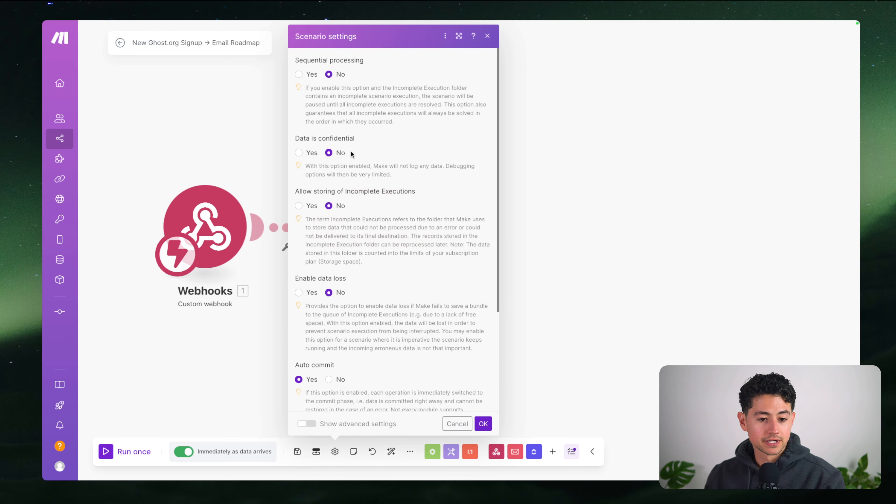
scroll(364, 141, "down", 4)
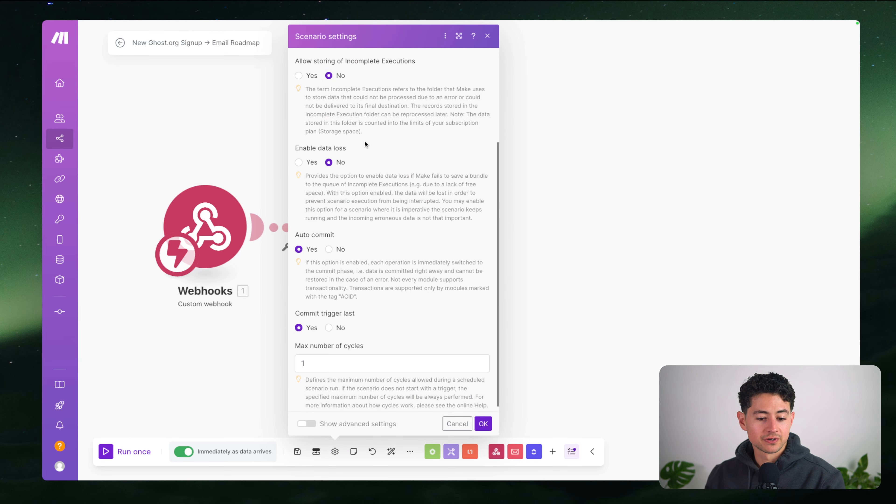
left_click(275, 308)
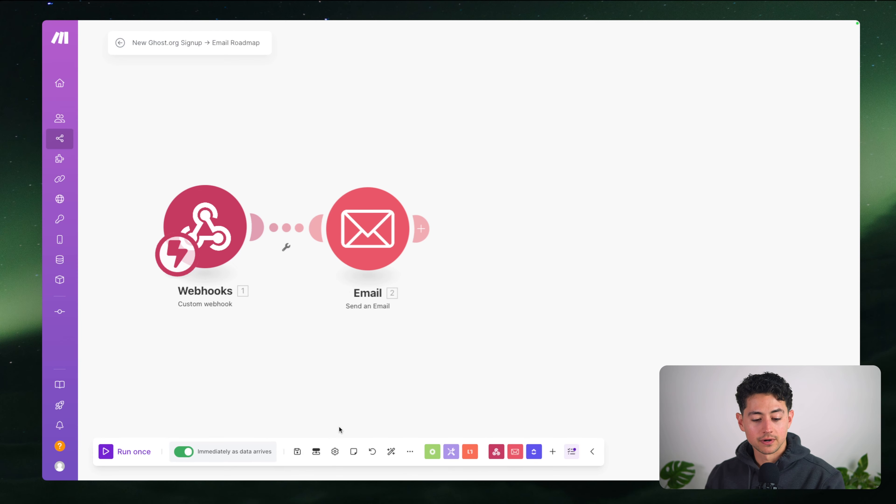
scroll(395, 348, "down", 3)
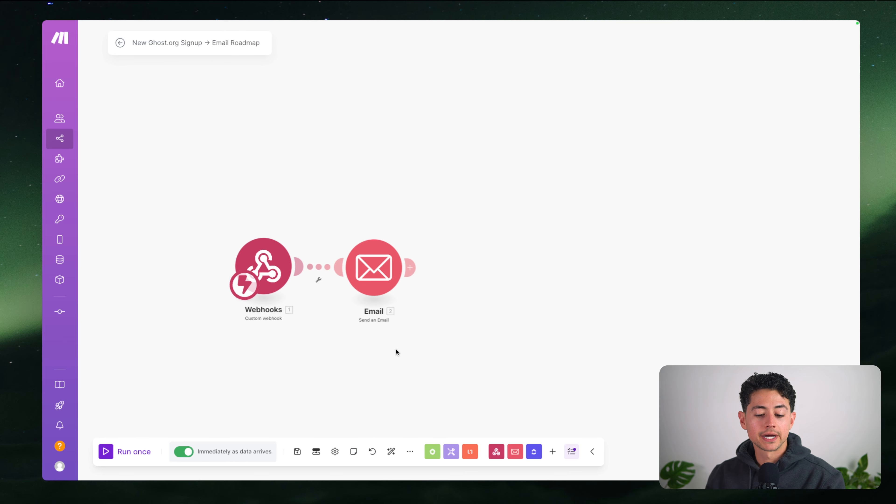
left_click_drag(396, 348, 514, 322)
scroll(534, 334, "down", 1)
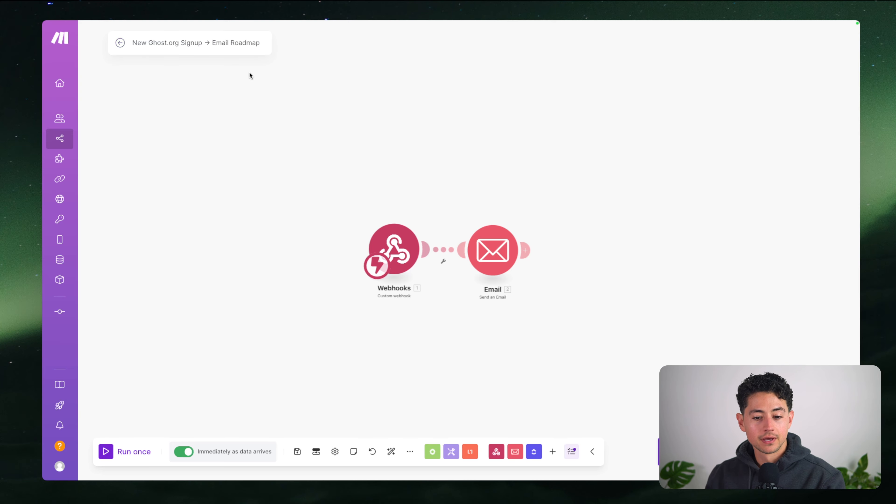
In Gamma, collapse the Hands-on UX review card and advance to 'How about some actual building?'
mouse_move(210, 22)
left_click(144, 40)
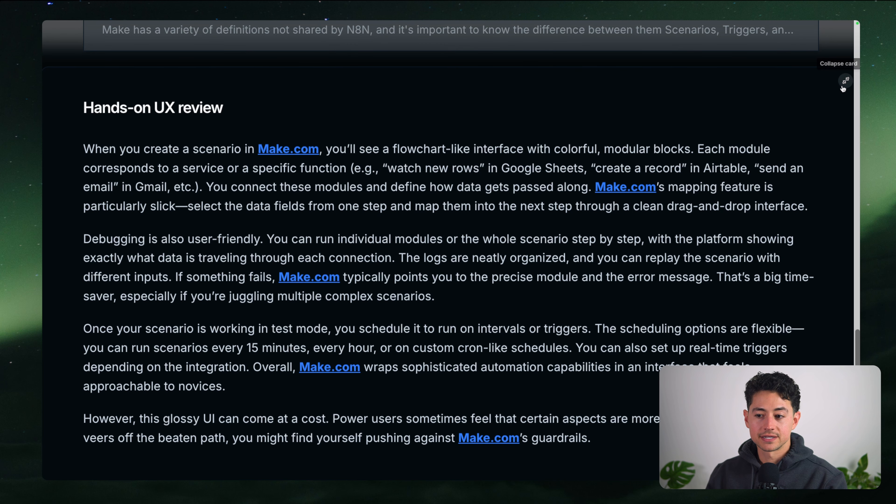
left_click(845, 80)
key("Right")
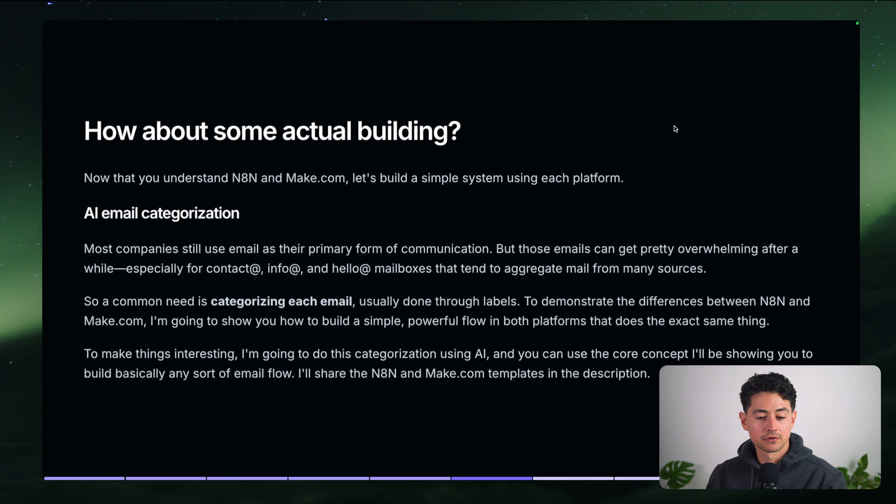
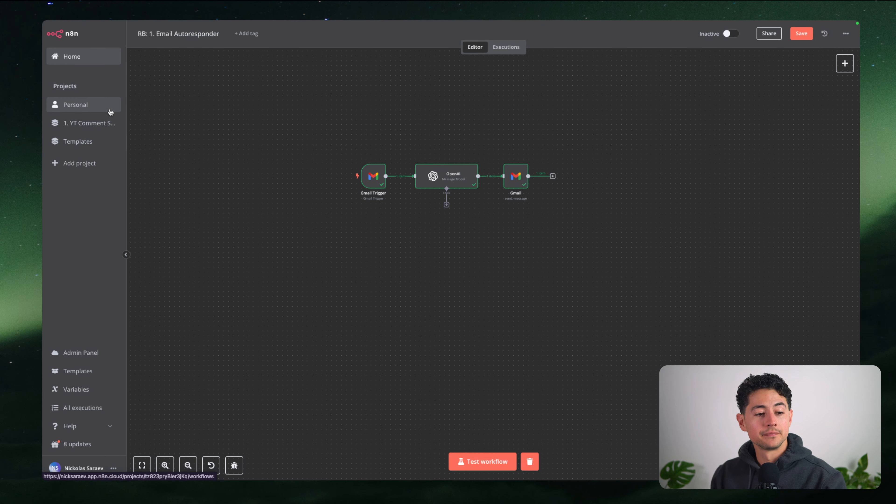
Leave the autoresponder unsaved and create a new workflow in the Personal project
left_click(111, 112)
left_click(488, 267)
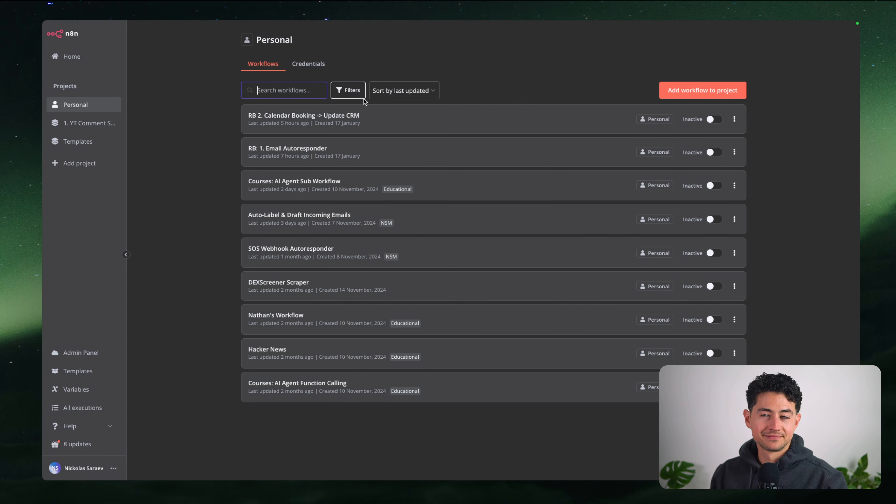
left_click(619, 82)
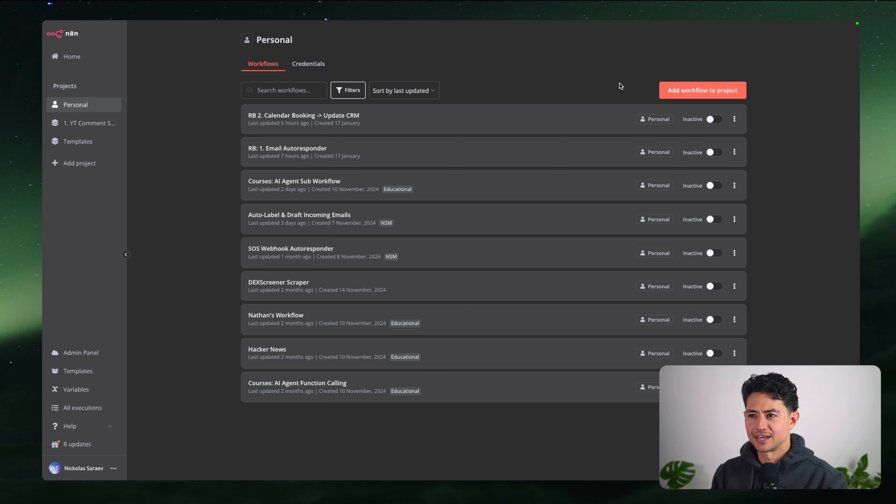
left_click(666, 89)
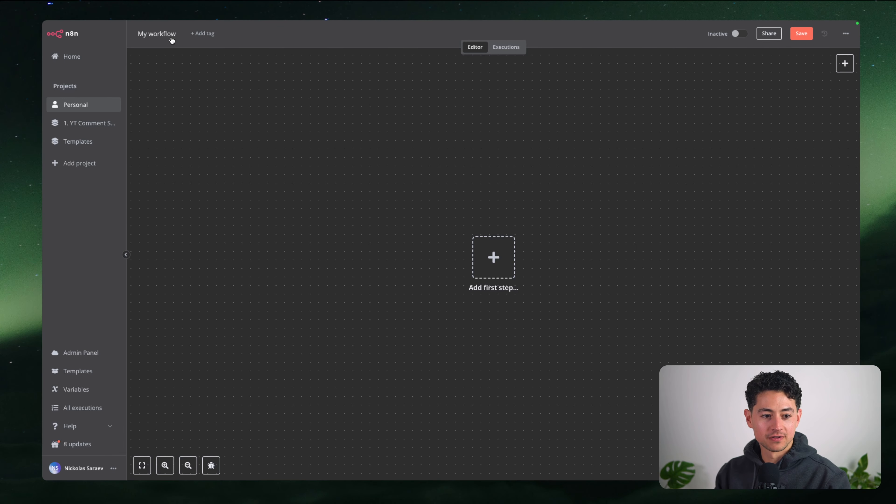
Name the new workflow '1. Email Categorization System'
left_click(171, 39)
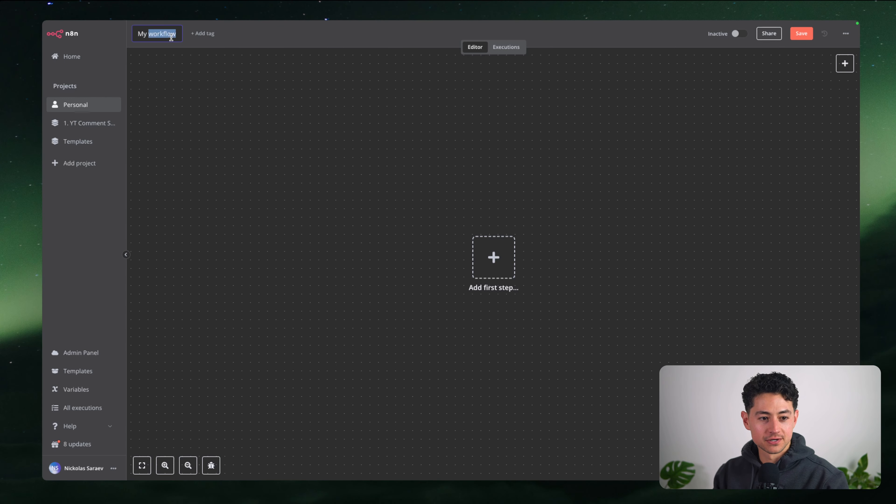
type("1. Email Categorization System")
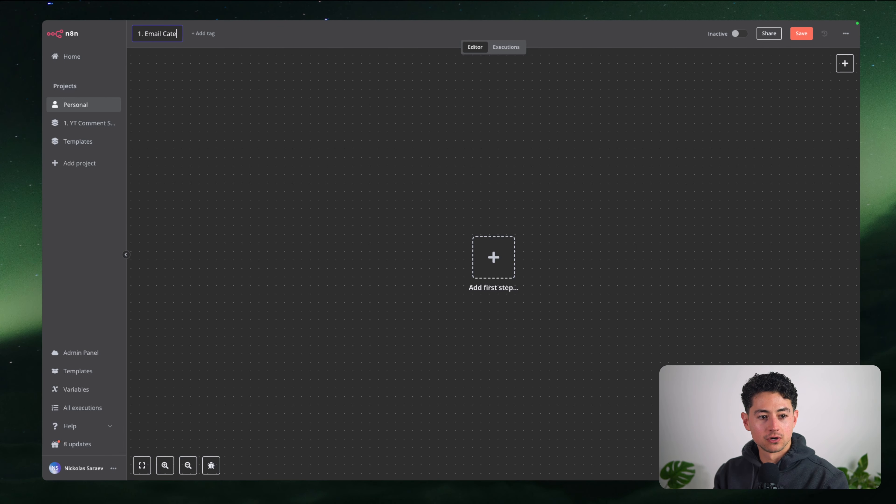
key("Return")
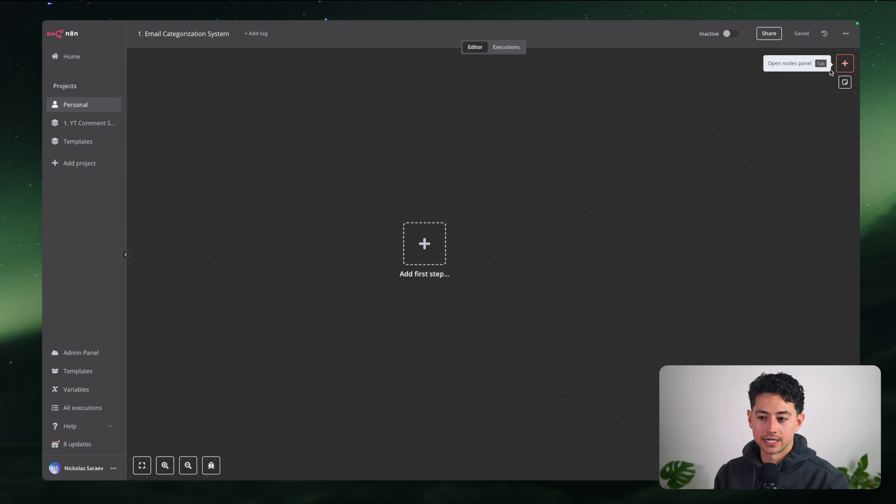
Add a Gmail 'On message received' trigger as the workflow's first node
left_click(844, 64)
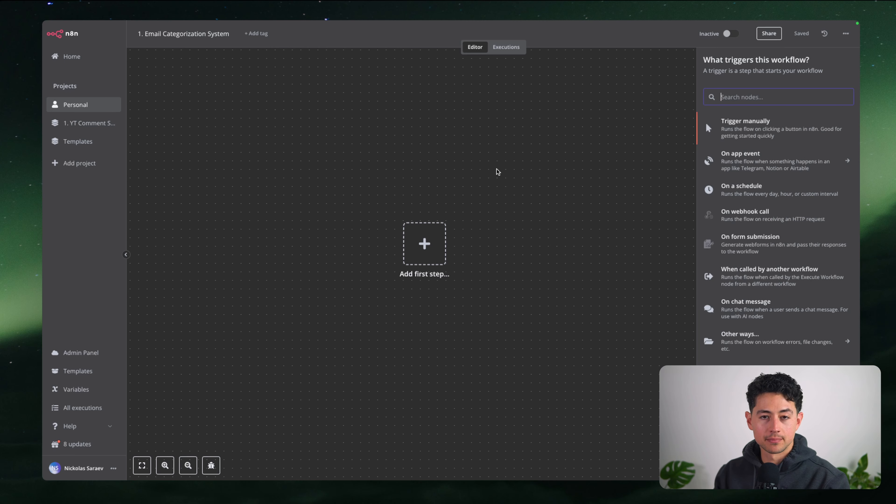
type("gmail")
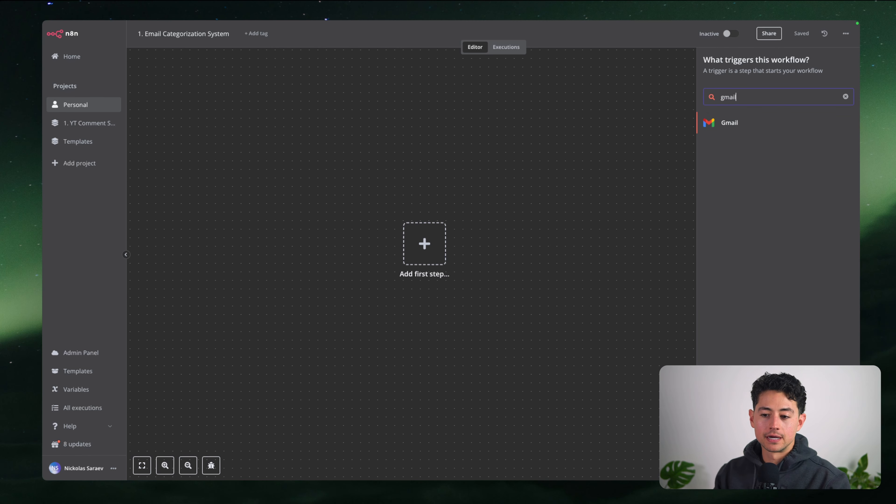
key("Return")
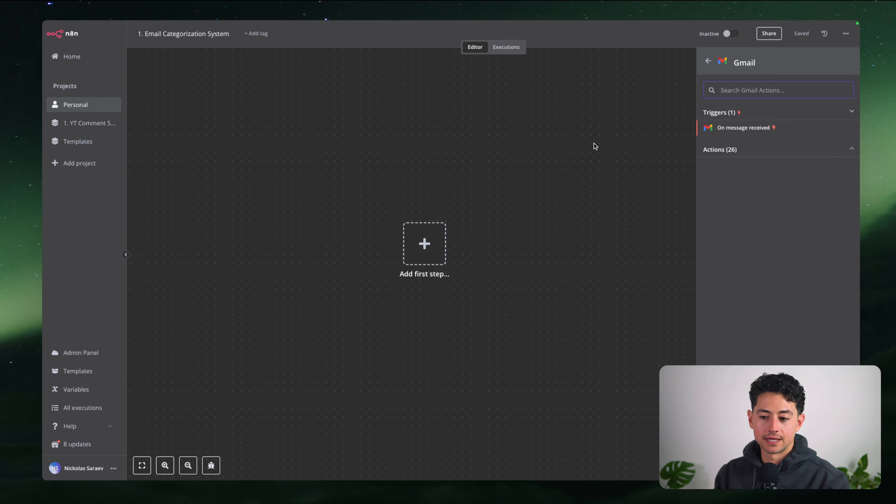
left_click(732, 128)
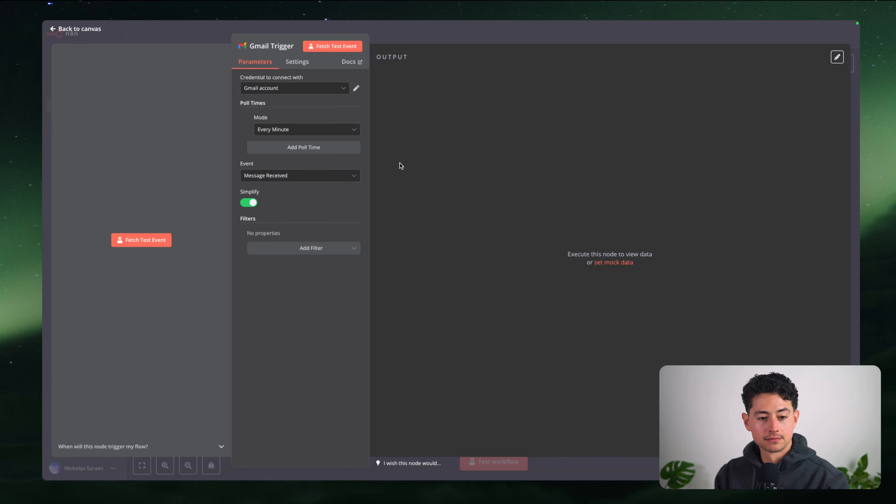
left_click(306, 91)
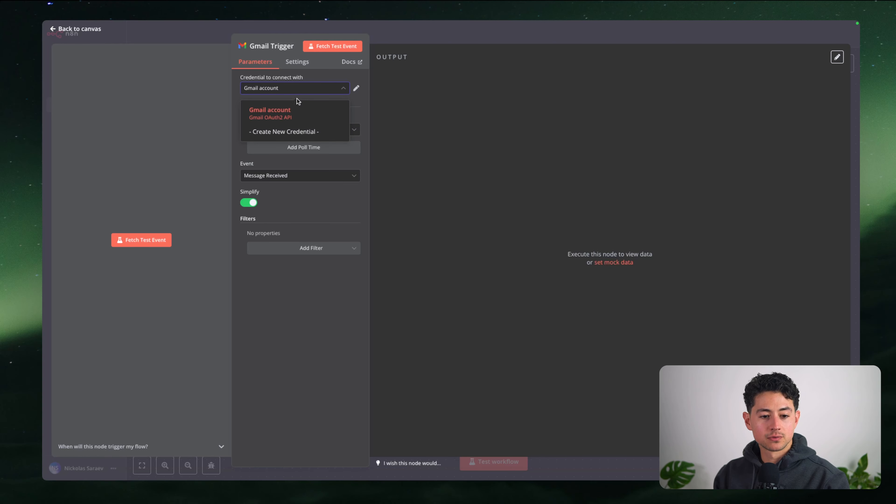
Create and authorise a new Google credential 'Gmail account 2' with all Gmail permissions granted
left_click(293, 132)
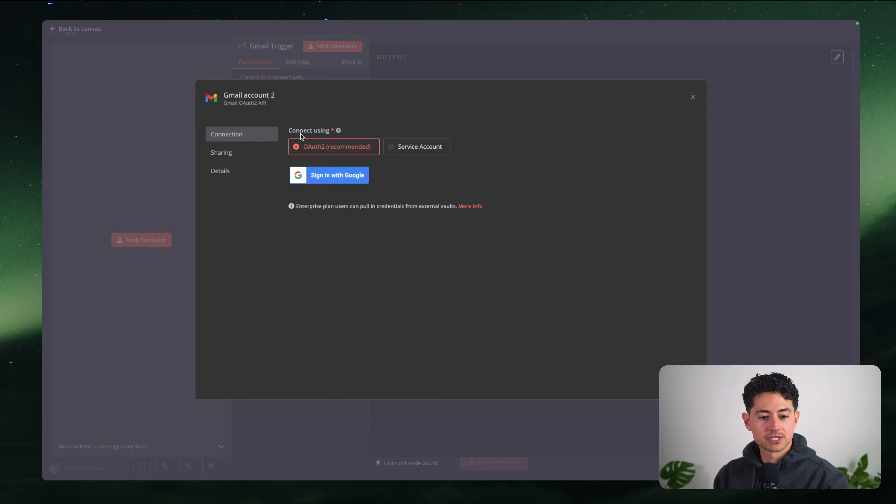
left_click(327, 173)
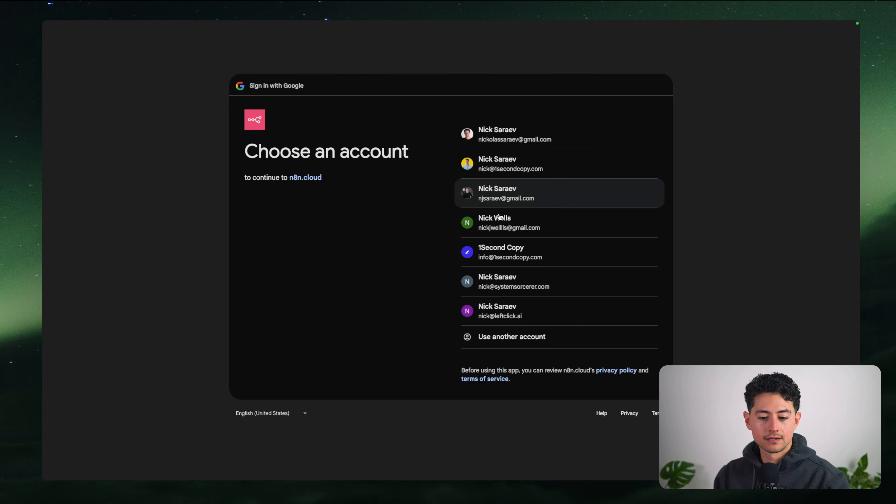
left_click(506, 307)
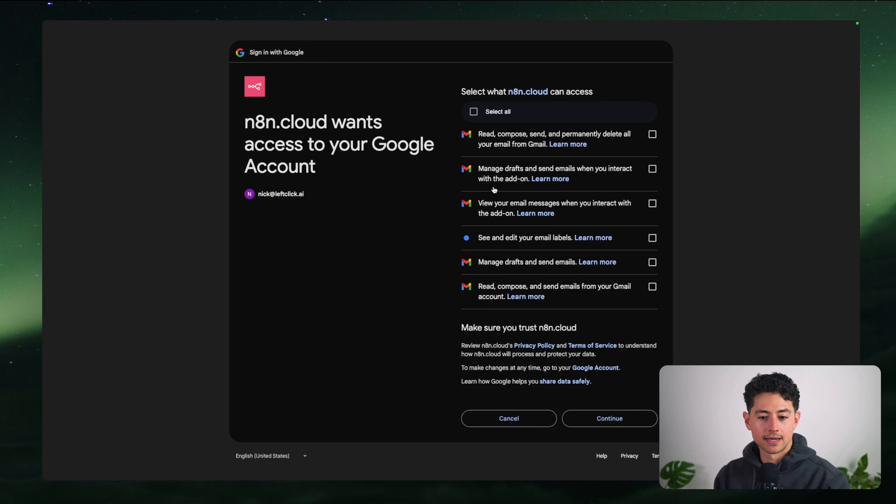
left_click(474, 111)
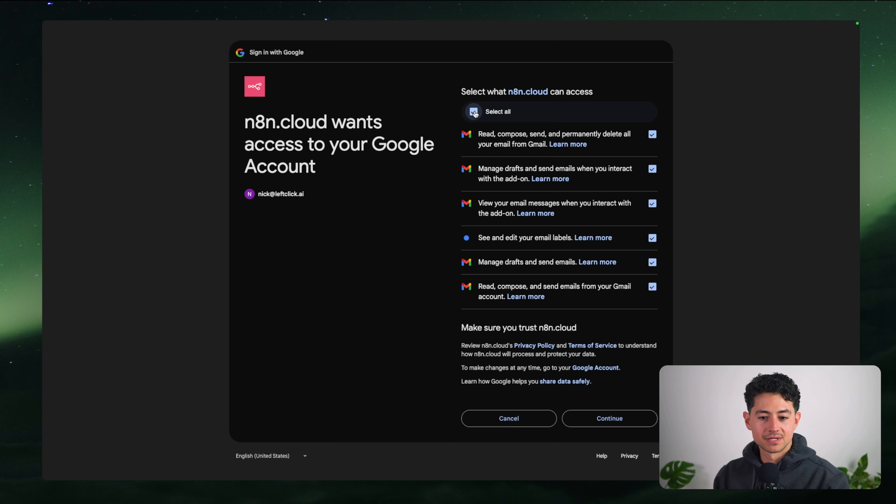
left_click_drag(525, 328, 586, 327)
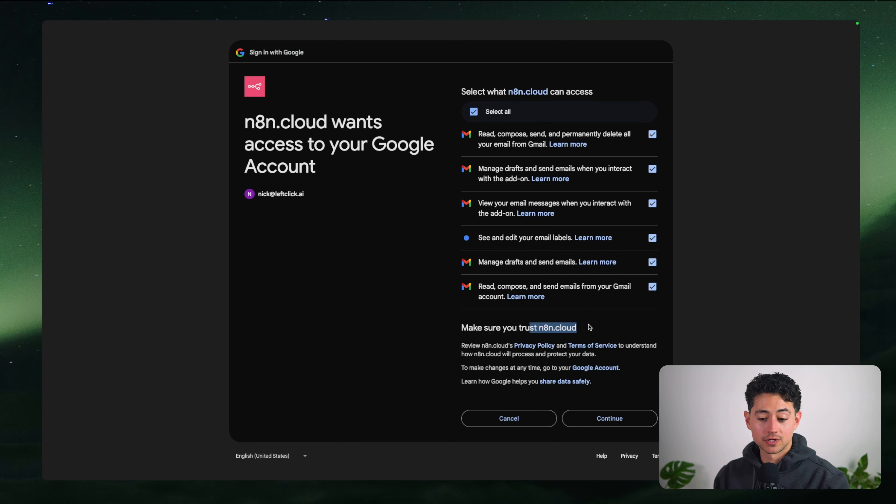
left_click(590, 328)
left_click(622, 419)
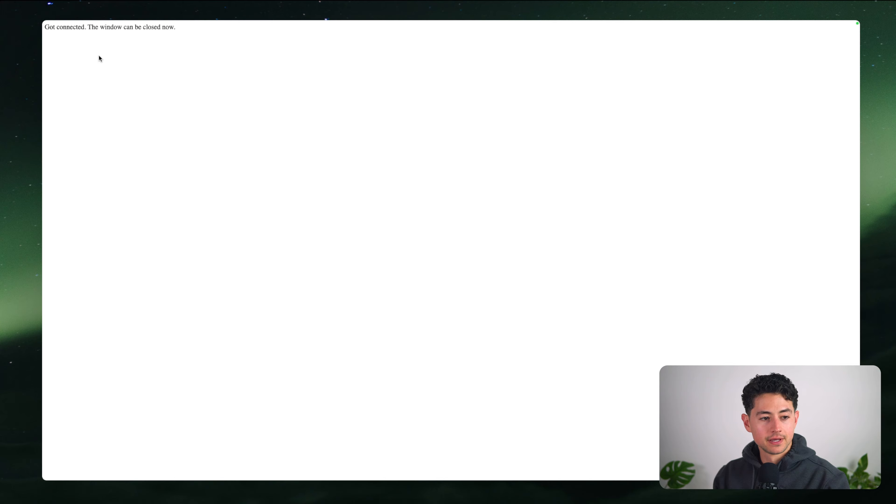
triple_click(60, 29)
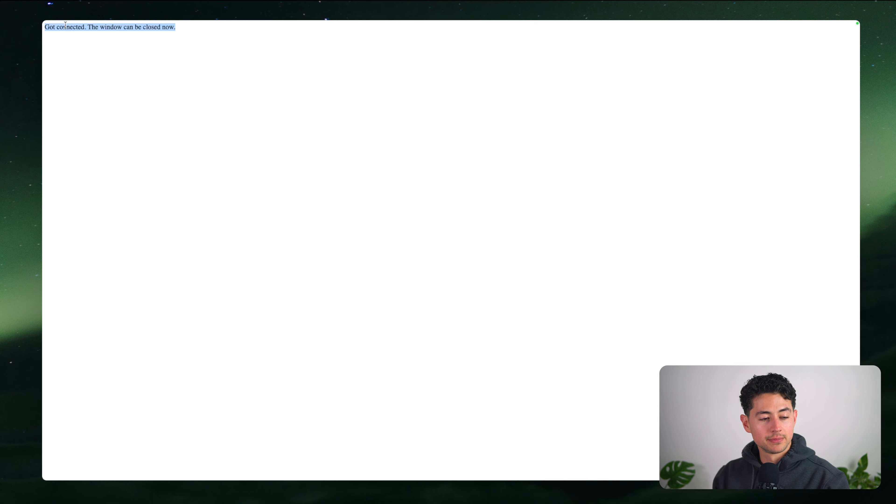
left_click(314, 122)
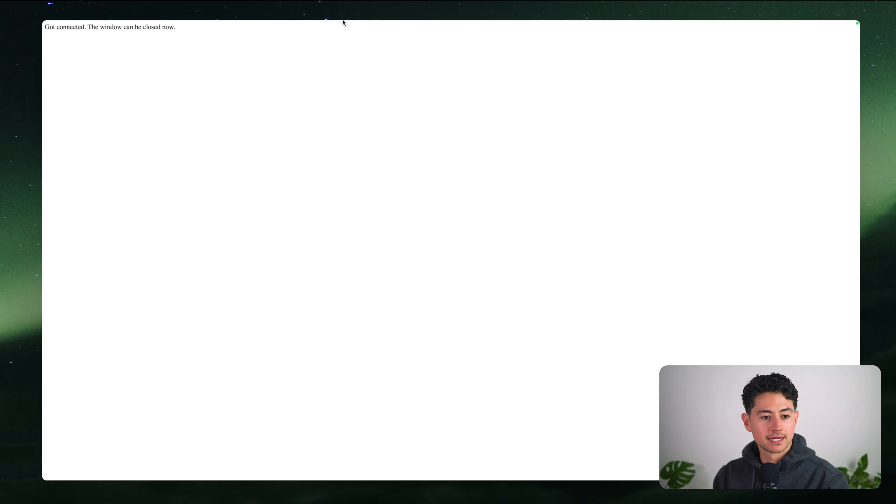
left_click(392, 41)
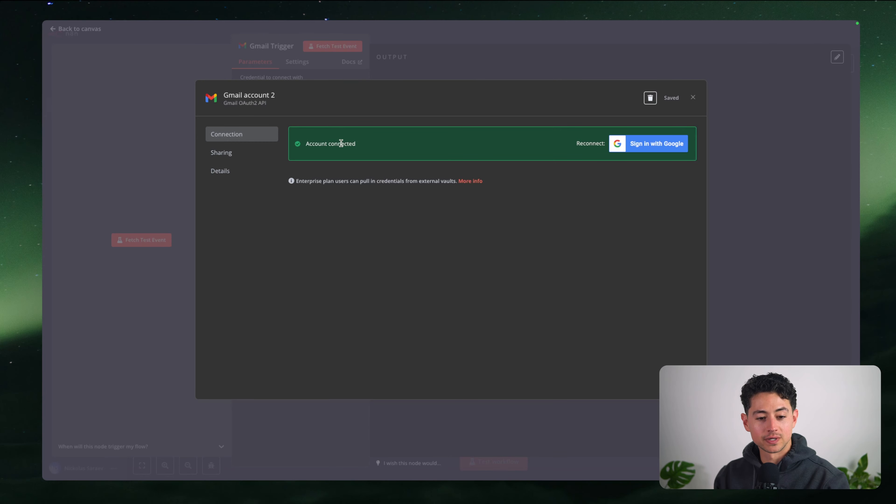
left_click(693, 98)
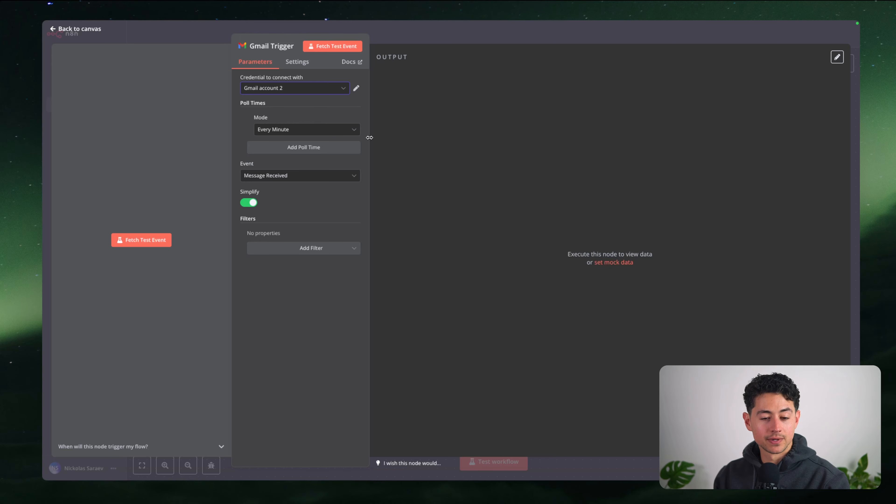
Set the trigger to poll every hour at minute 1 with Event 'Message Received'
left_click_drag(369, 137, 571, 136)
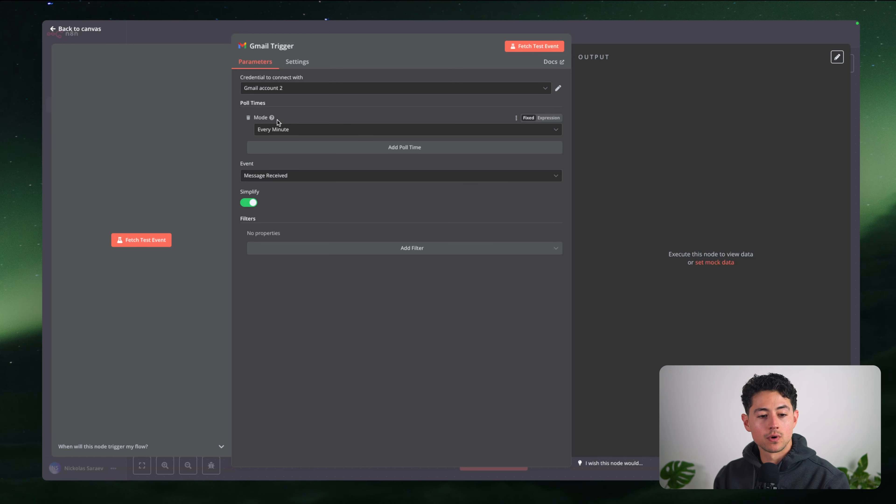
left_click(280, 130)
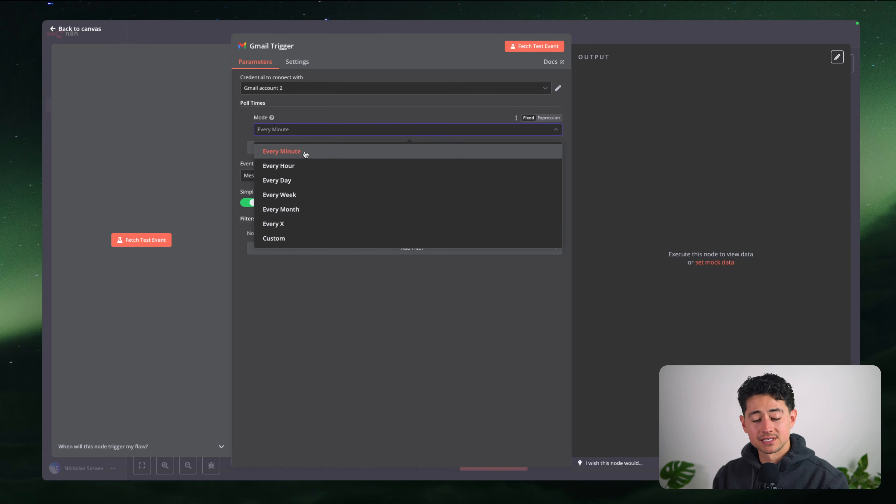
left_click(318, 165)
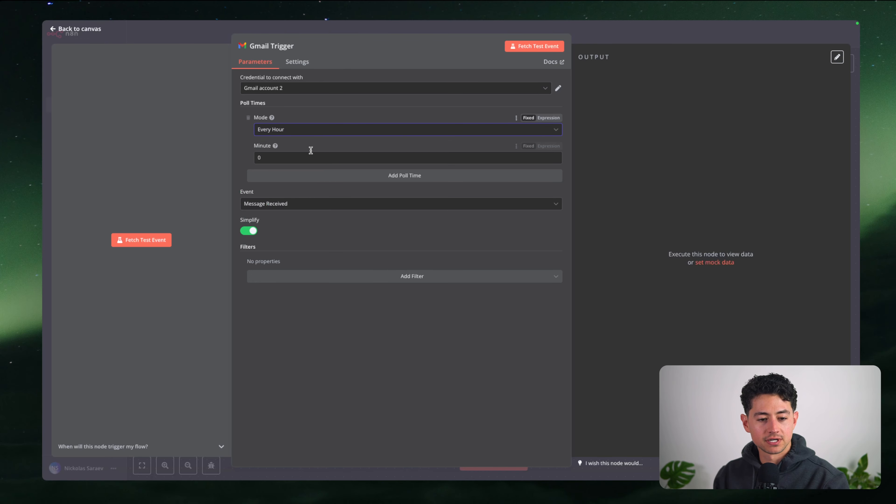
double_click(308, 158)
type("1")
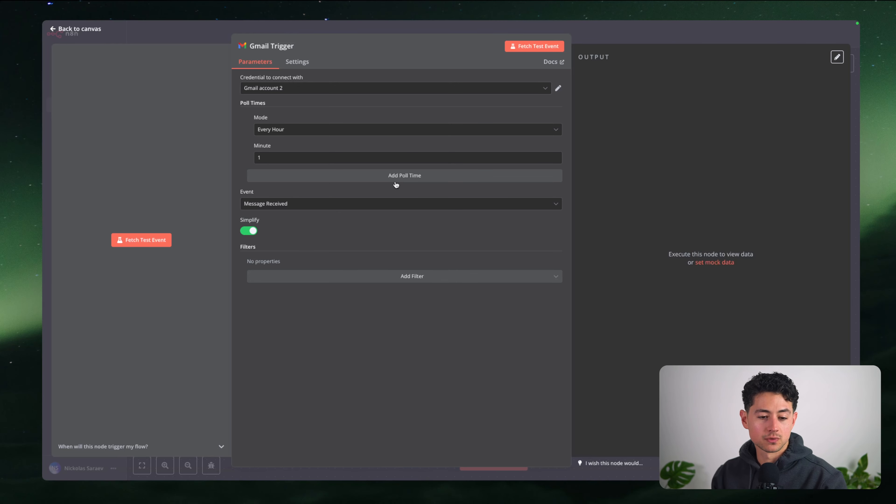
left_click(250, 203)
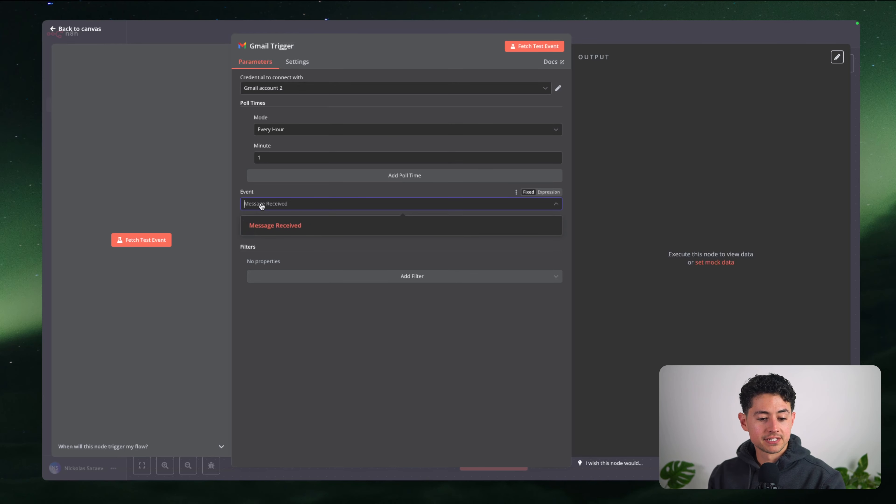
left_click(255, 205)
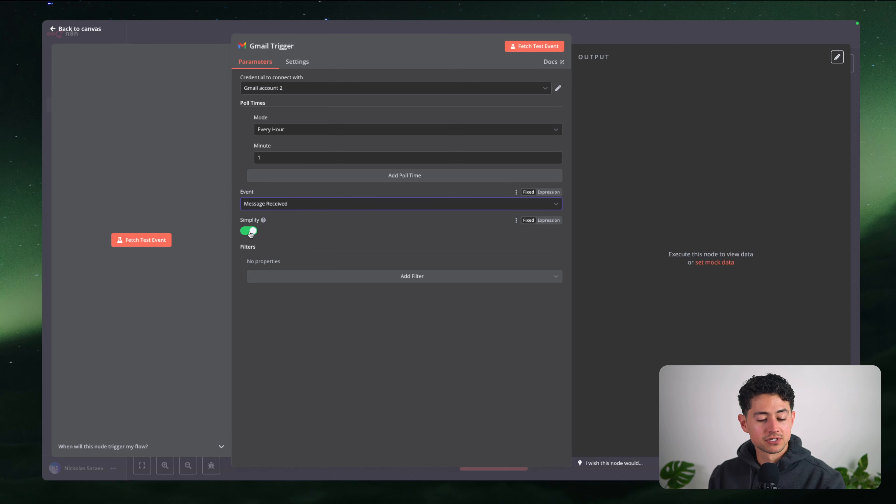
left_click(381, 248)
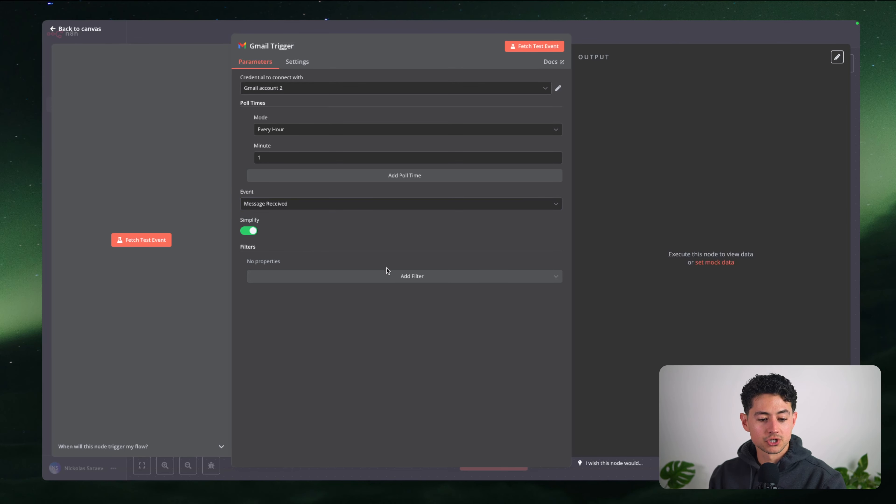
Try a Label Names or IDs filter and a Search filter, then remove both
left_click(338, 276)
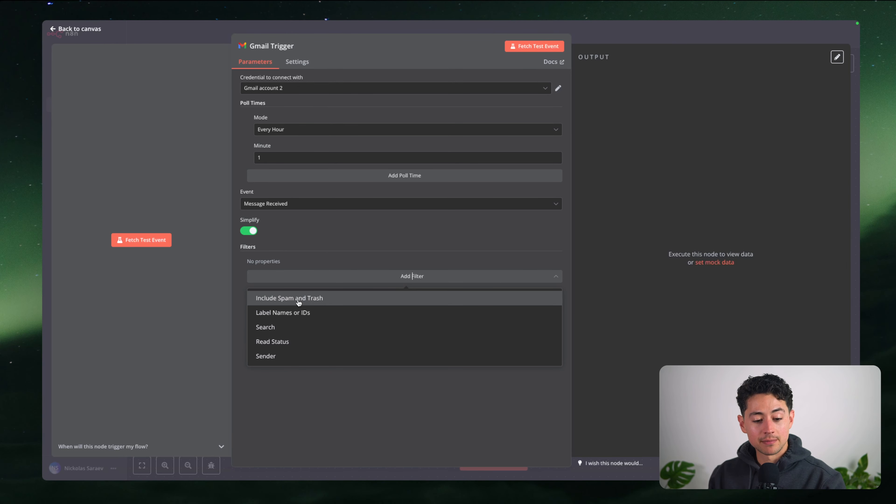
left_click(281, 312)
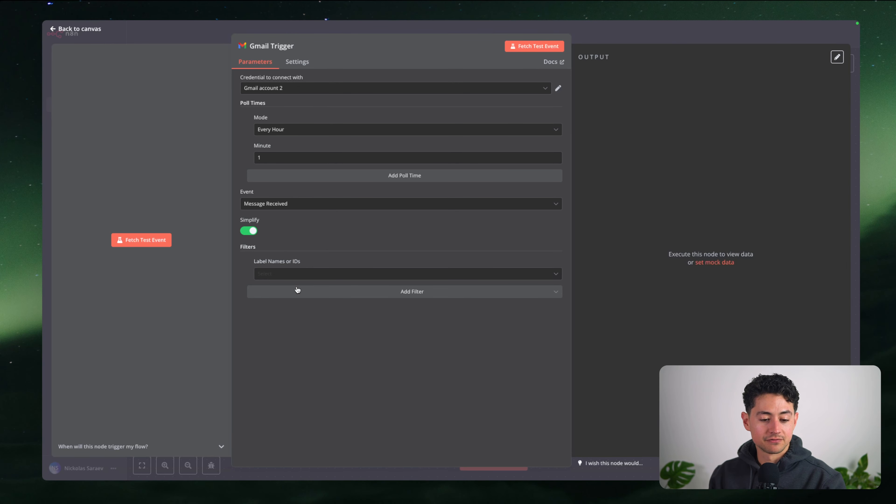
left_click(299, 276)
scroll(320, 328, "down", 10)
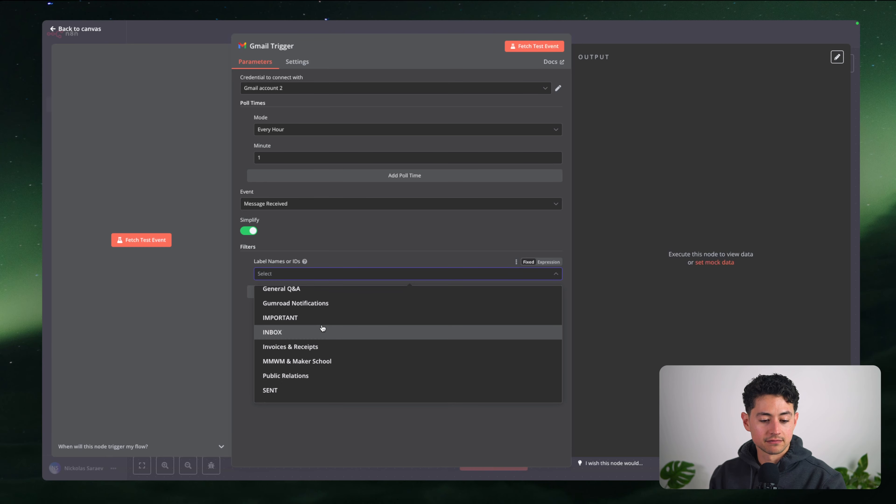
scroll(321, 328, "up", 10)
left_click(422, 243)
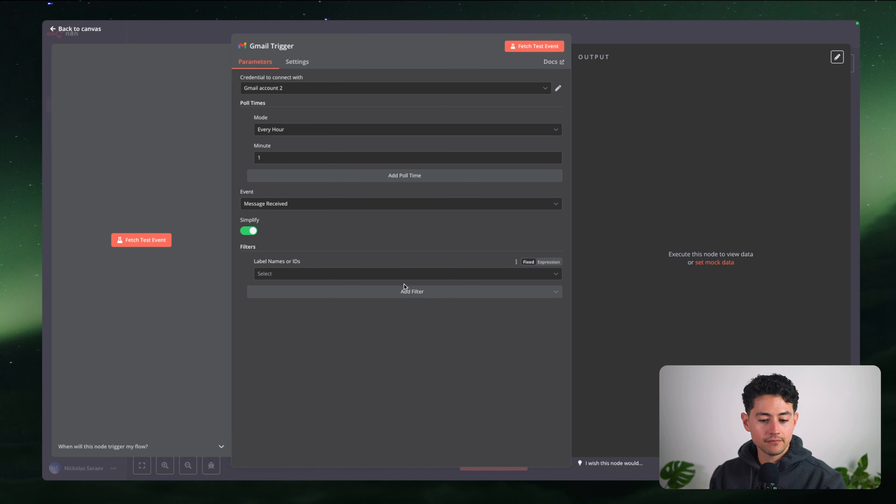
left_click(247, 263)
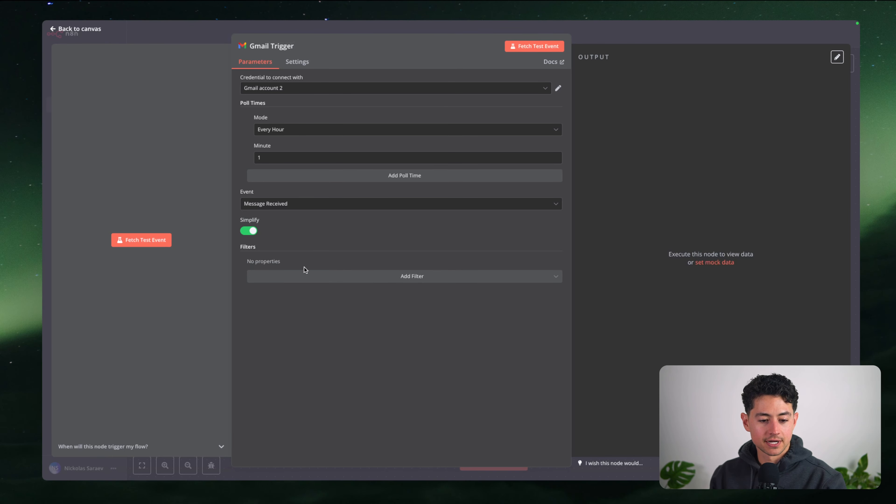
left_click(305, 276)
left_click(286, 328)
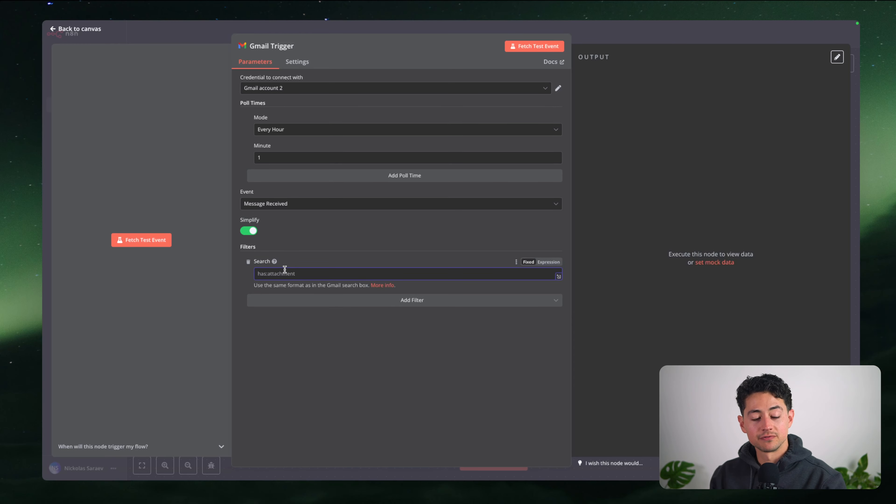
type("subject:\"N")
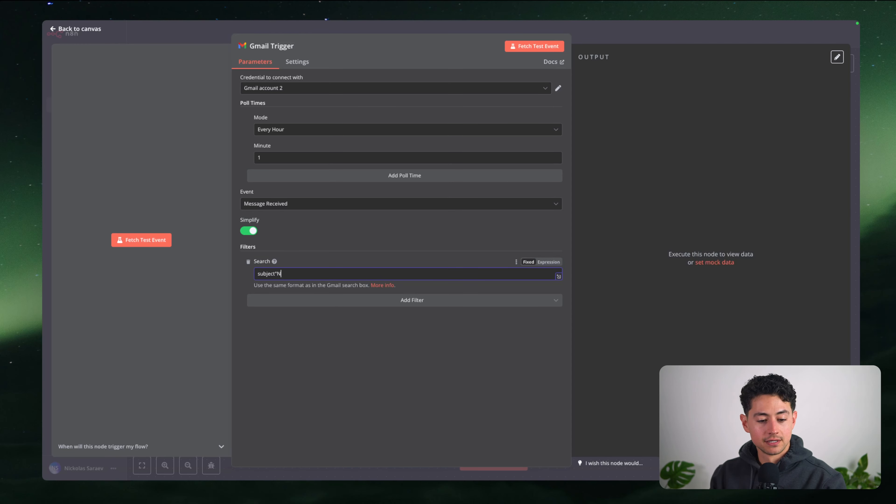
type("ick you are so awesome!\"")
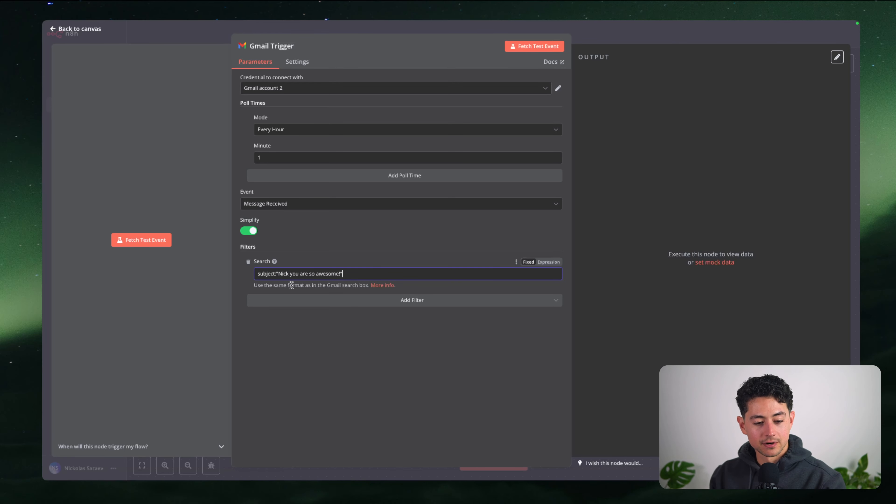
key("super+a")
key("BackSpace")
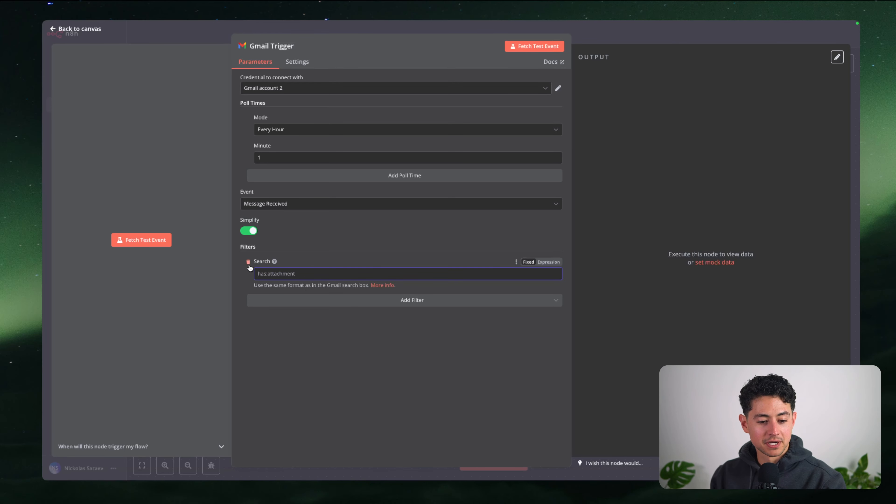
left_click(247, 261)
Try a Read Status filter, remove it, and fetch a sample email
left_click(287, 276)
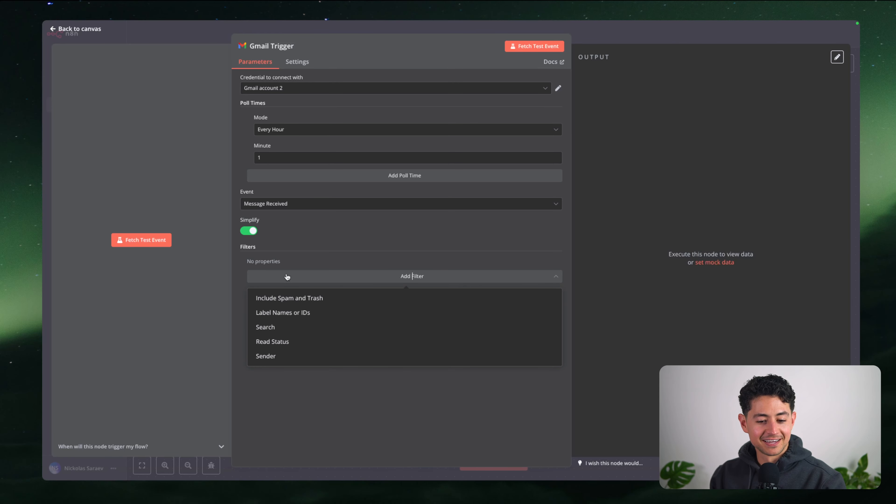
left_click(300, 341)
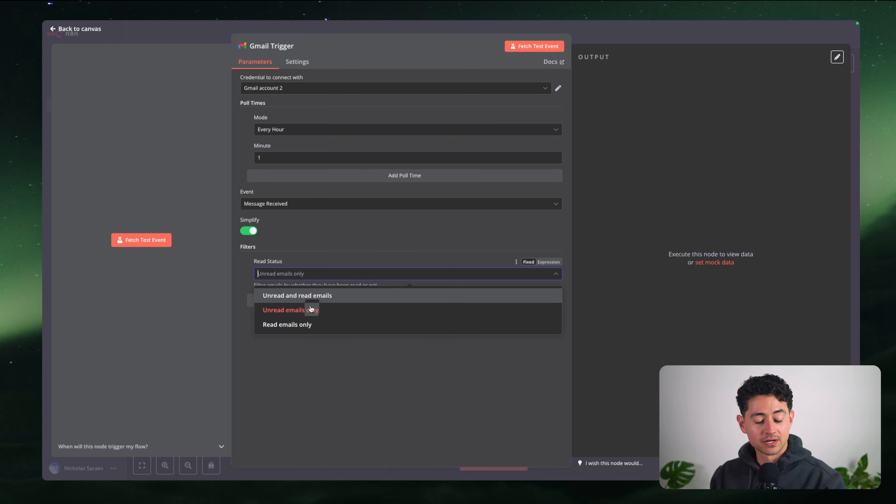
left_click(248, 261)
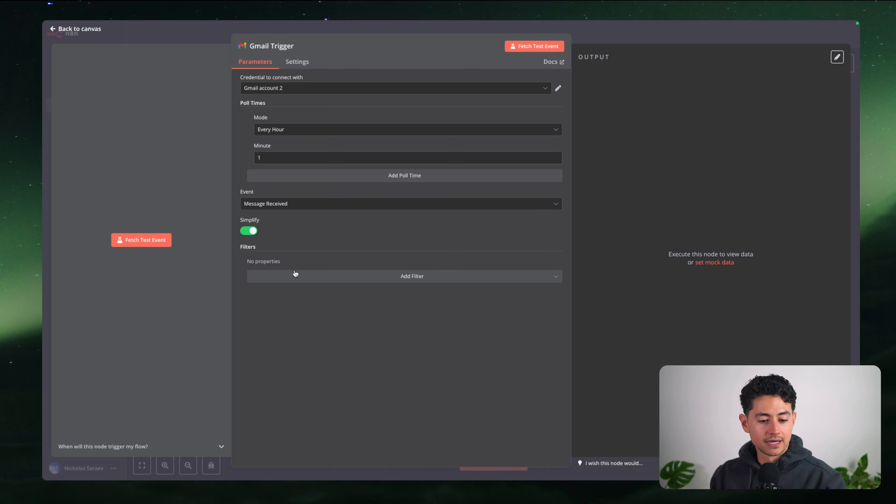
left_click(294, 276)
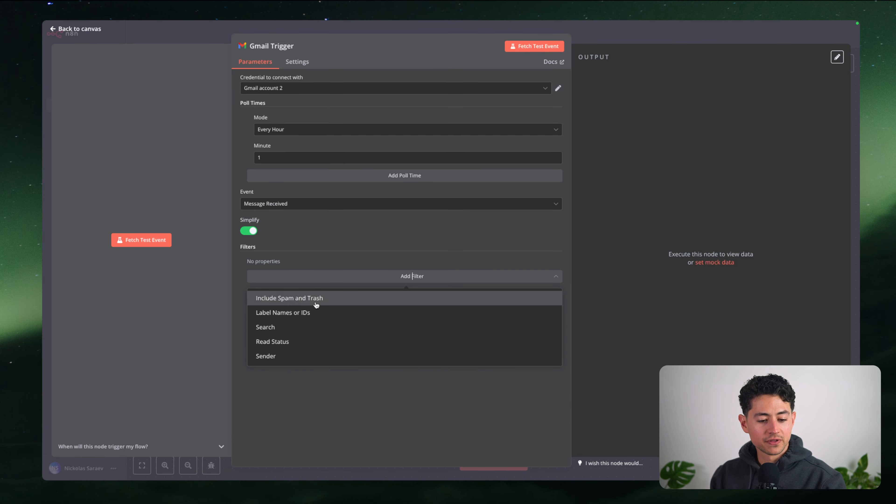
left_click(333, 248)
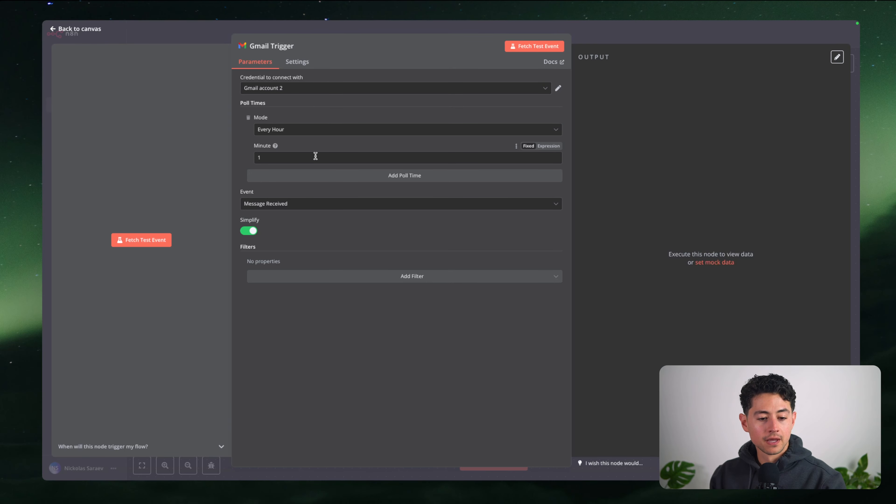
left_click(150, 240)
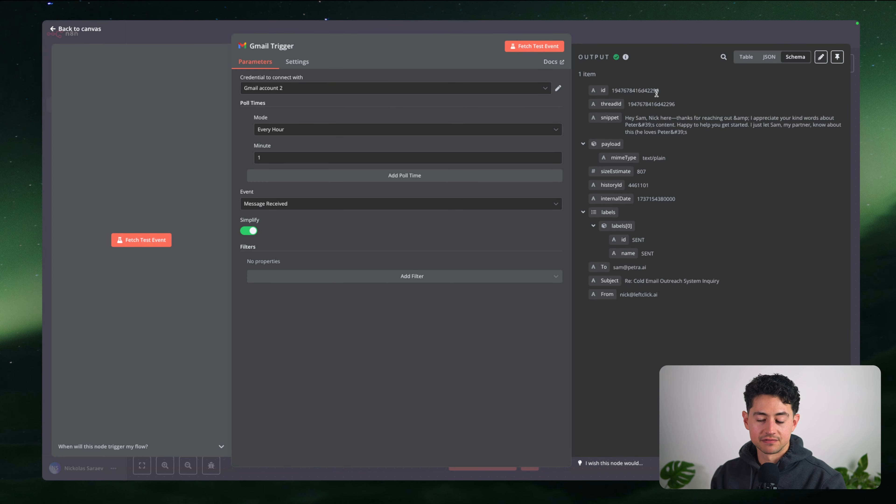
Pin the fetched sample email as the Gmail Trigger's output and return to the canvas
left_click_drag(674, 295, 618, 295)
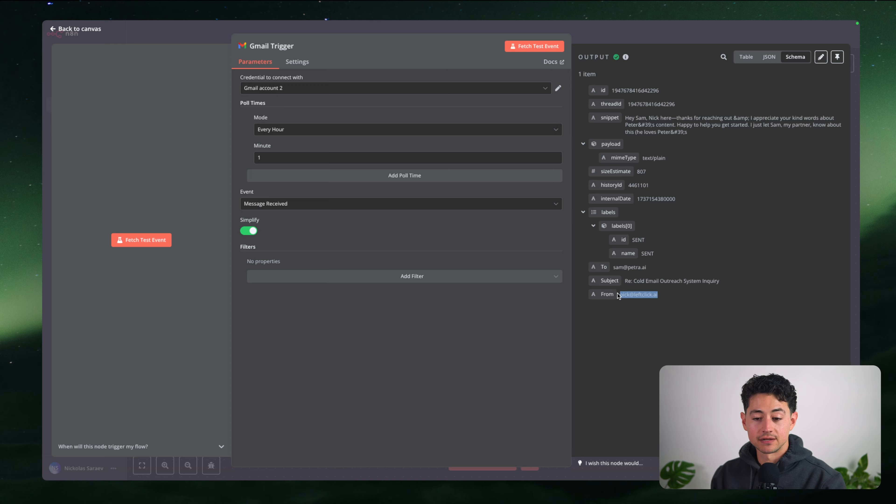
left_click(686, 247)
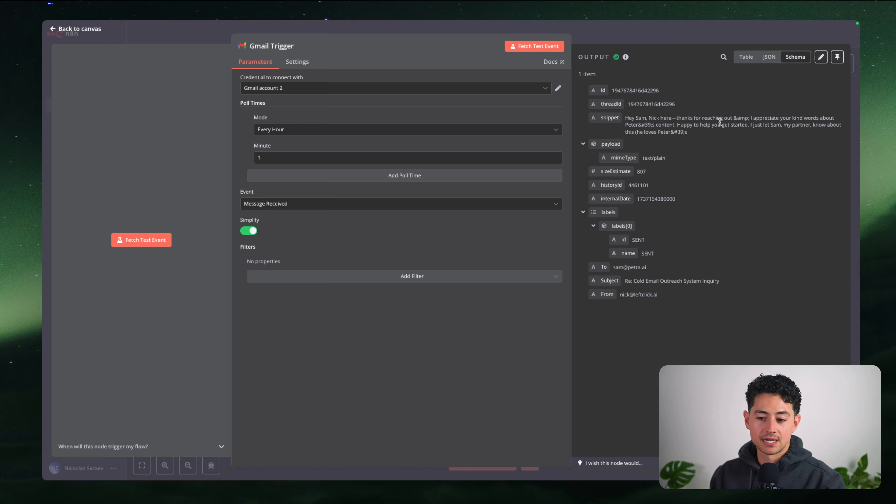
left_click(836, 58)
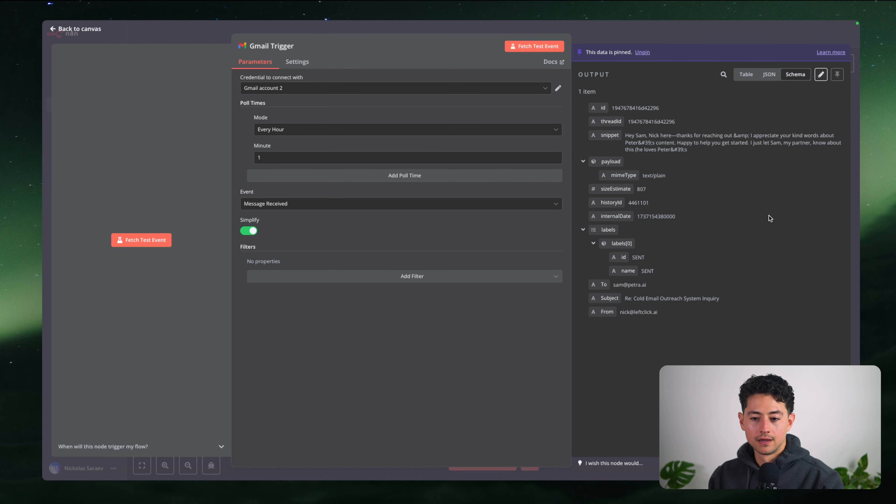
key("Escape")
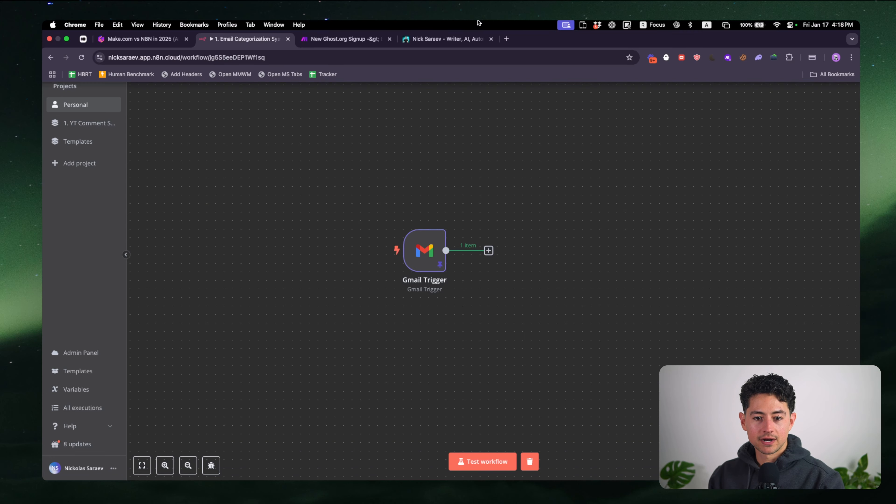
Open gmail.com in a new tab and switch to the other account's inbox
key("super+t")
type("gmail.com")
key("Return")
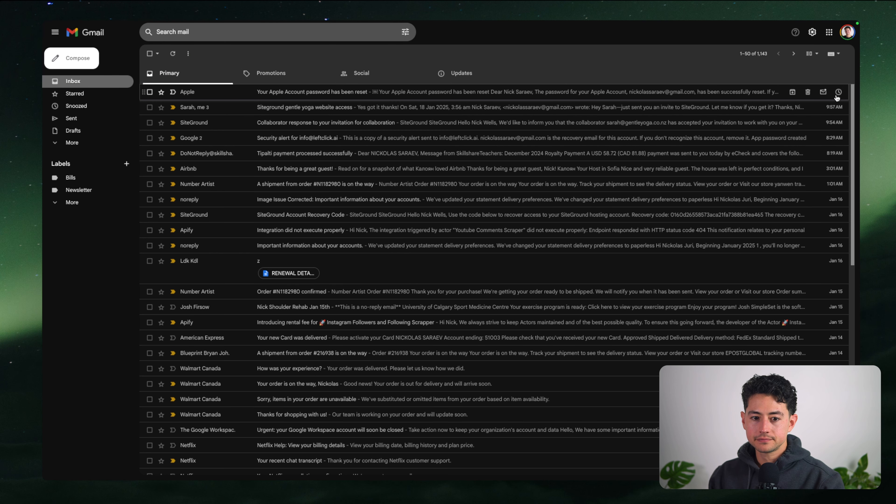
left_click(838, 92)
left_click(847, 32)
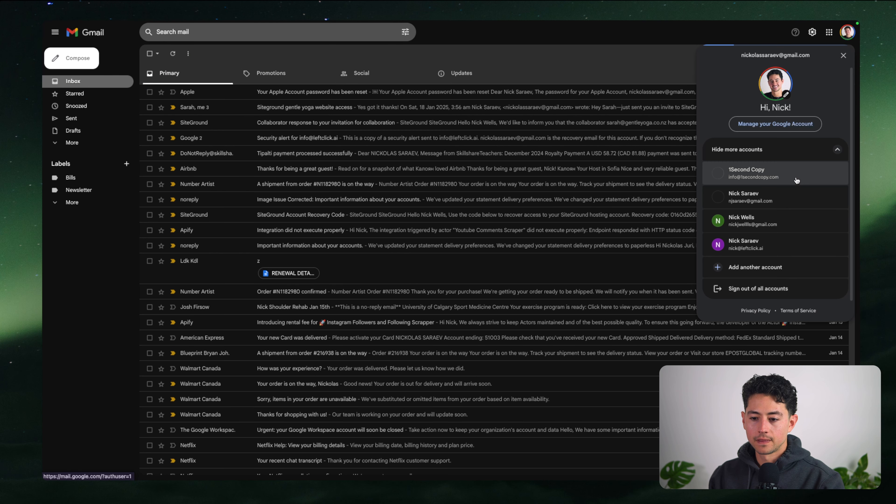
left_click(770, 297)
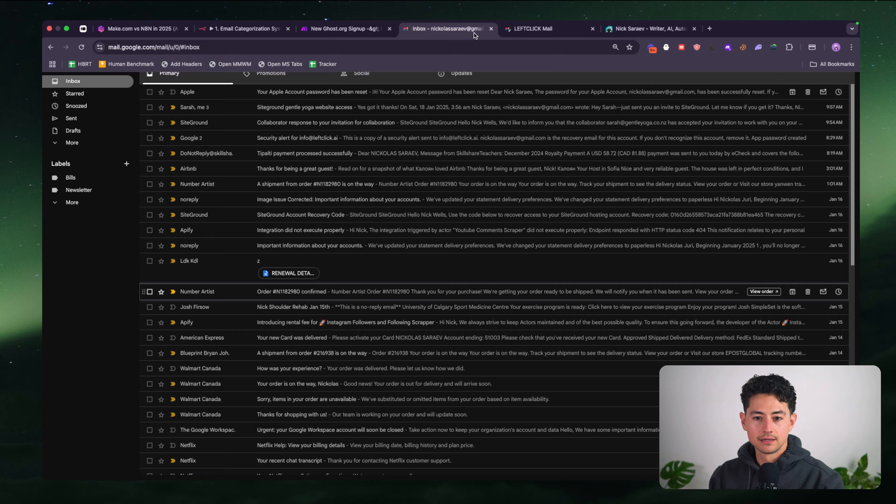
scroll(378, 167, "down", 1)
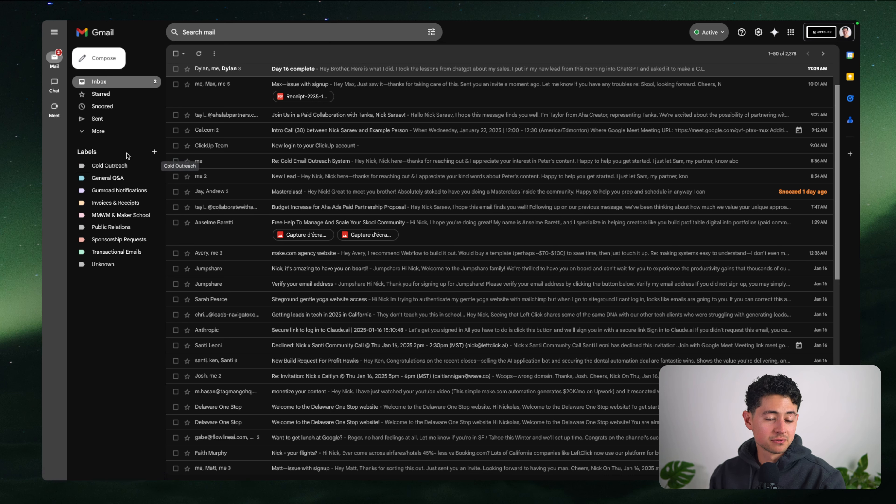
Start a new label 'Whatever label you want here.', try nesting it, then cancel
left_click(153, 153)
type("Wha")
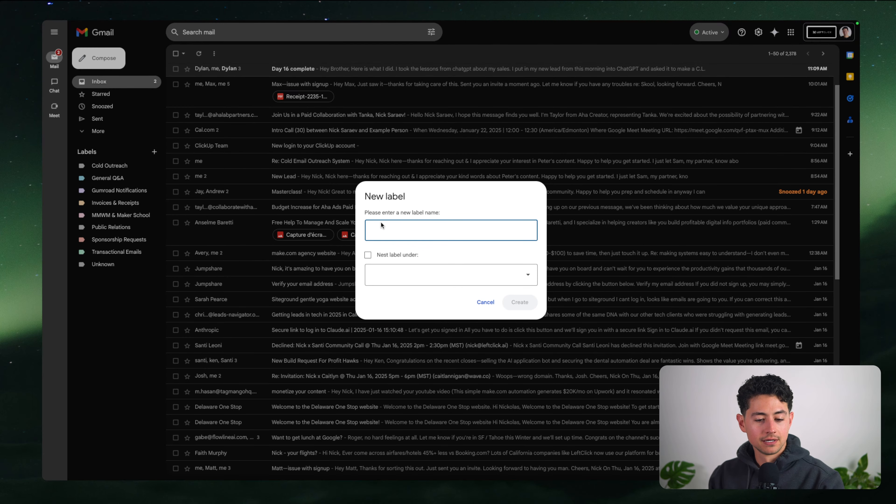
type("tever label you want here.")
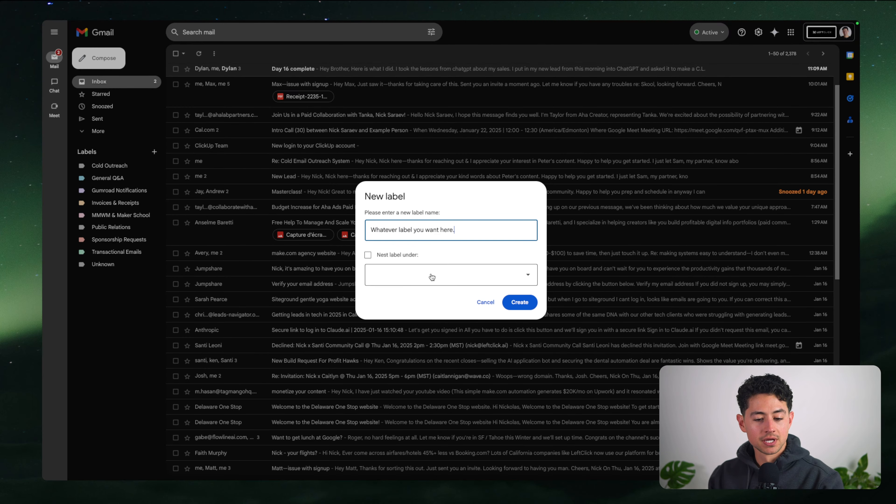
left_click(402, 256)
left_click(420, 276)
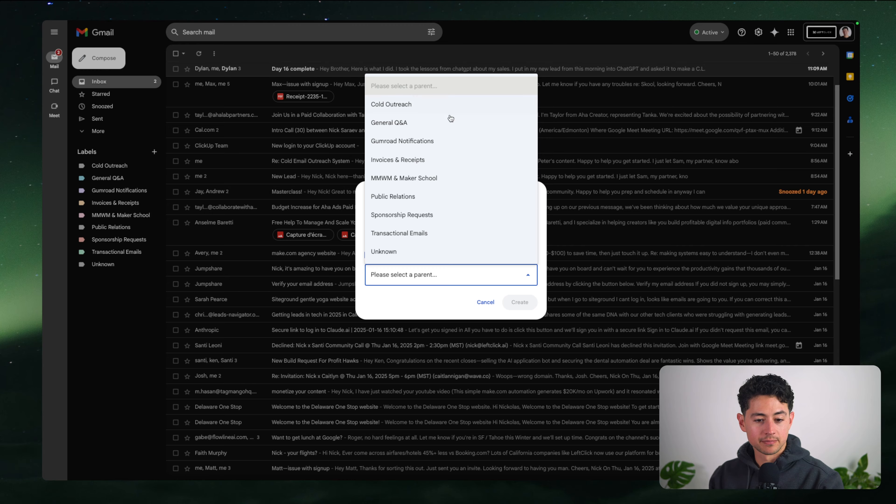
left_click(438, 301)
left_click(388, 254)
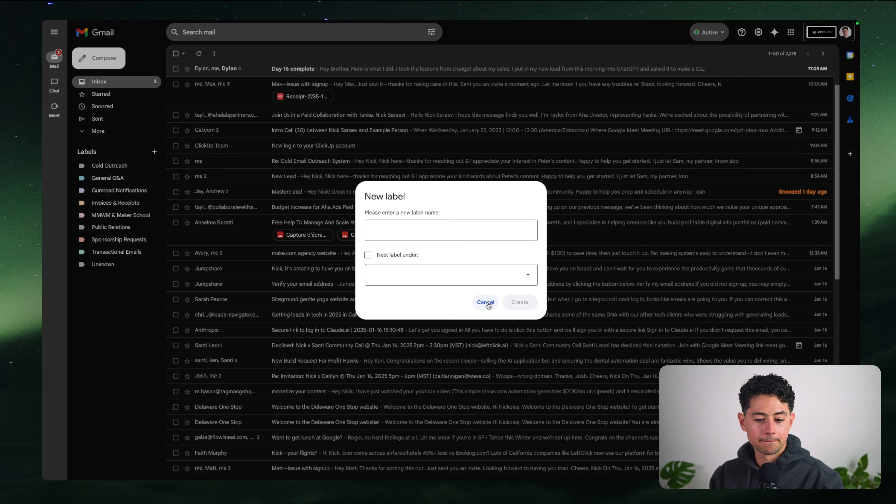
left_click(486, 304)
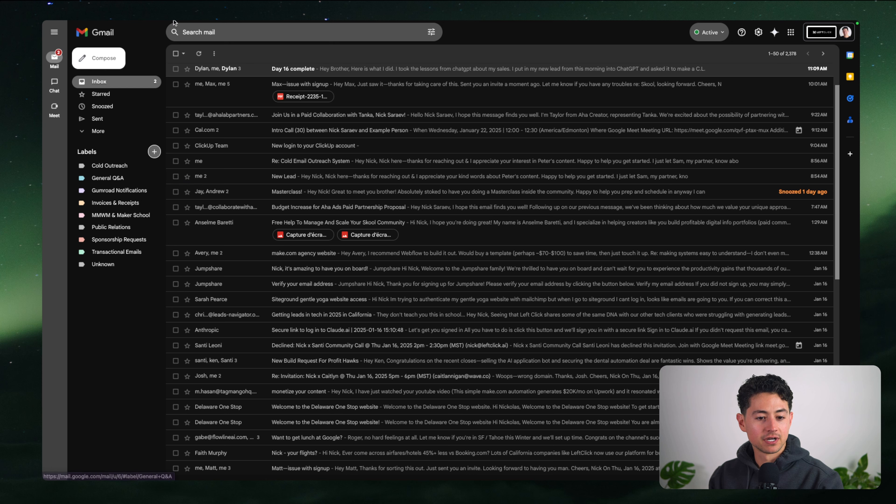
mouse_move(174, 22)
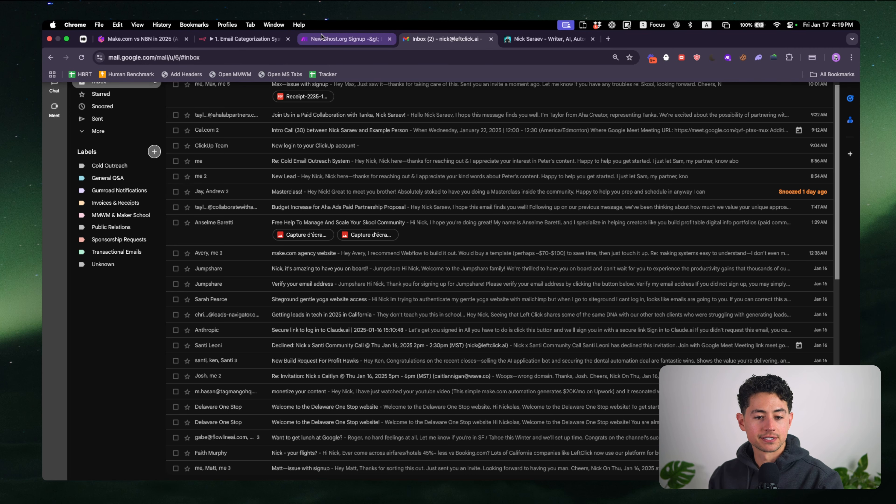
Return to the n8n tab and frame the Gmail Trigger on the canvas
left_click(257, 42)
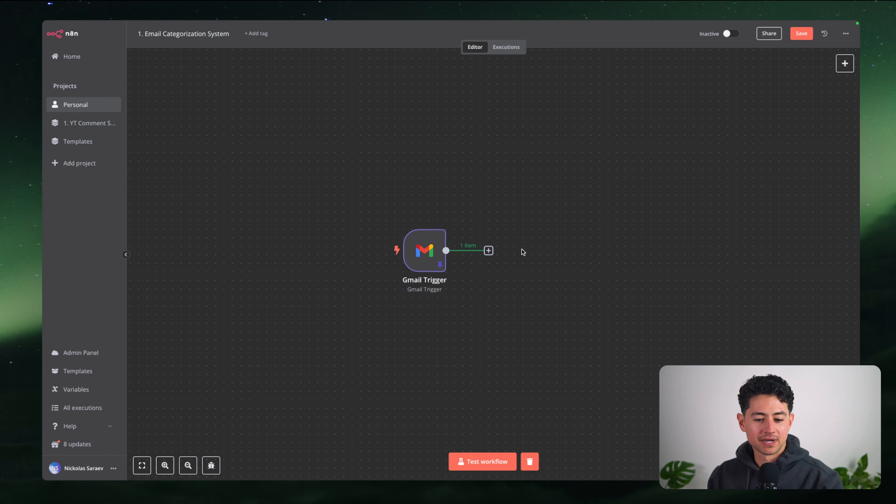
scroll(523, 252, "up", 3)
scroll(519, 264, "down", 3)
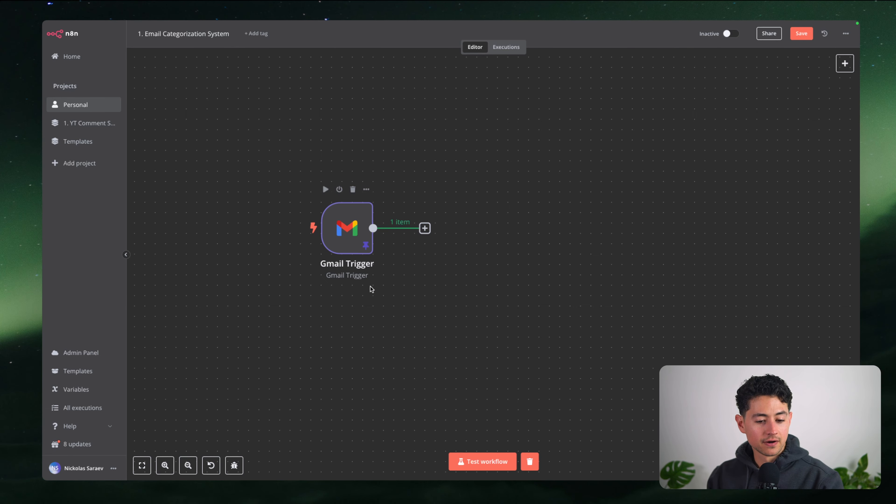
scroll(365, 282, "right", 1)
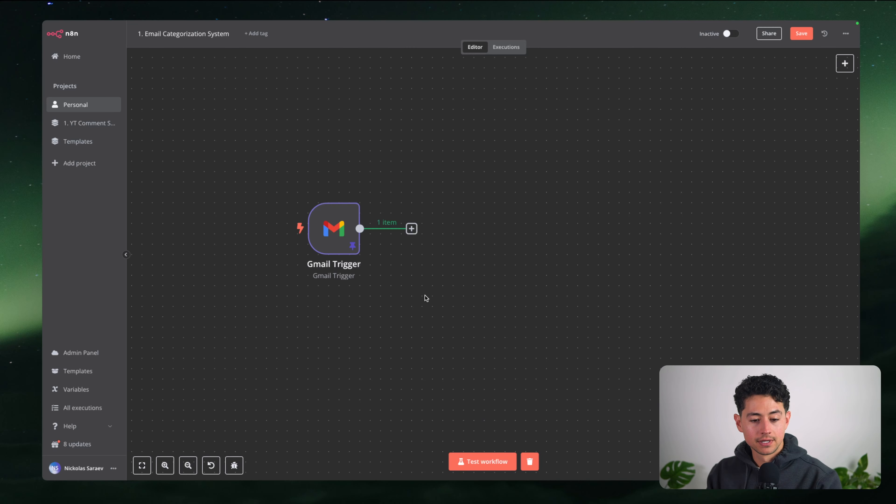
scroll(485, 306, "down", 3)
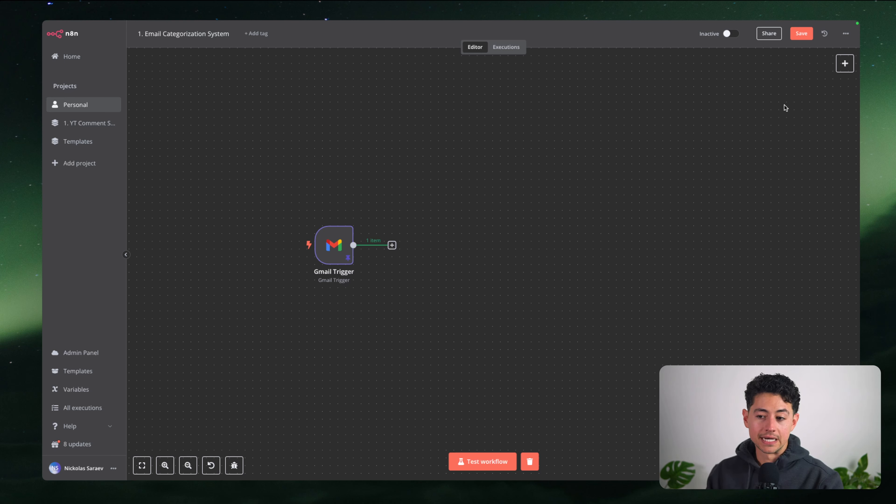
Add a Text Classifier node from the Advanced AI nodes to the workflow
left_click(844, 66)
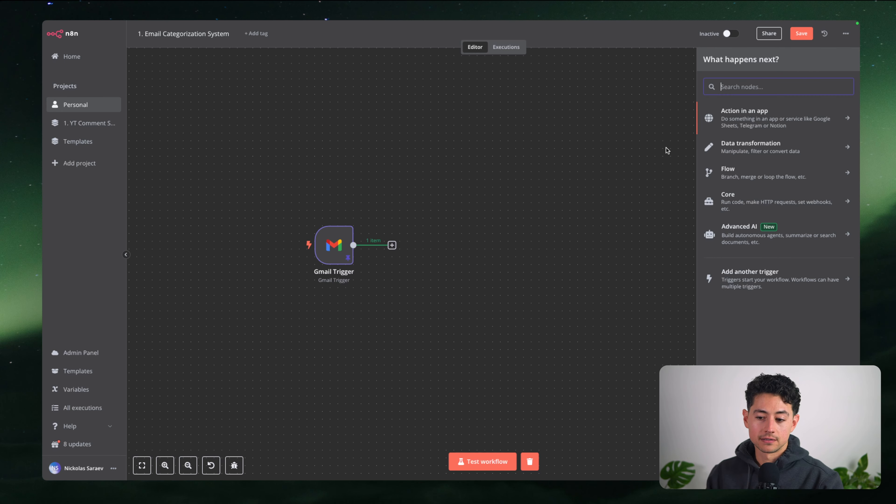
type("catego")
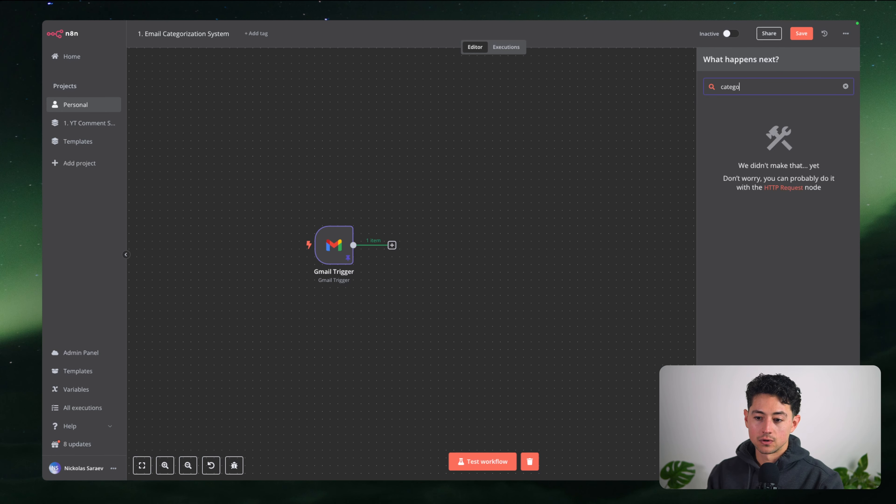
key("ctrl+a")
key("BackSpace")
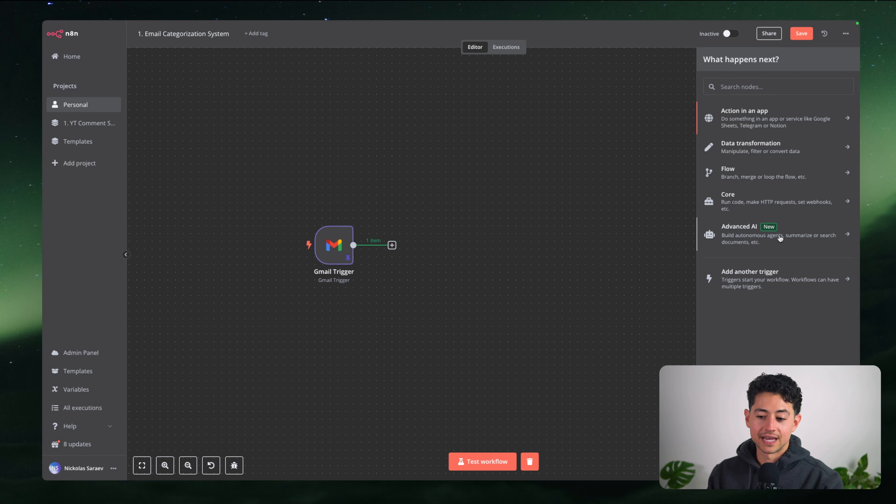
left_click(780, 238)
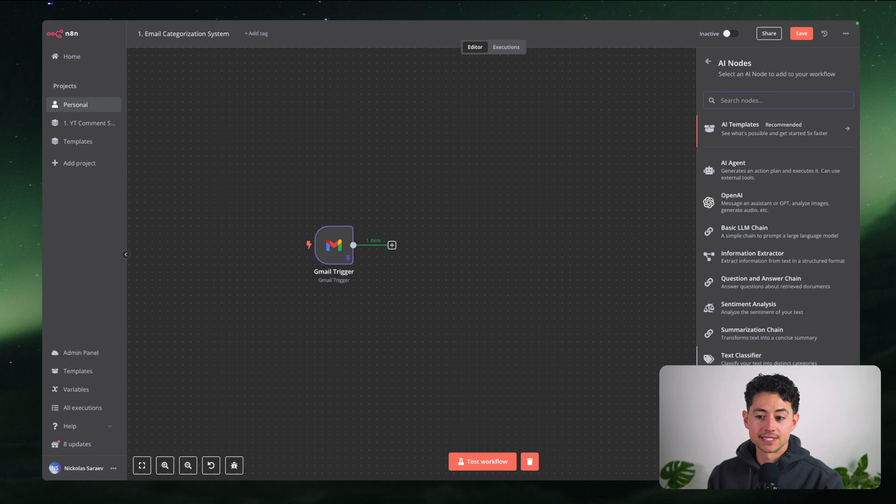
left_click(758, 358)
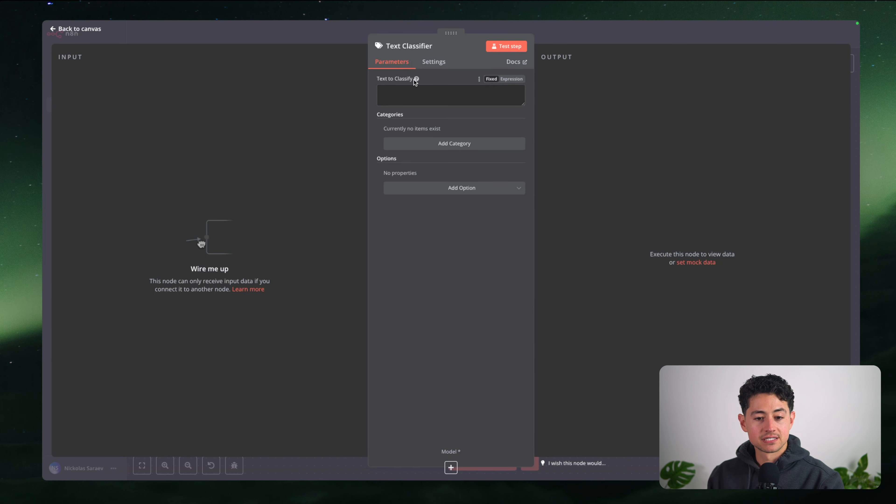
left_click(412, 91)
left_click(289, 204)
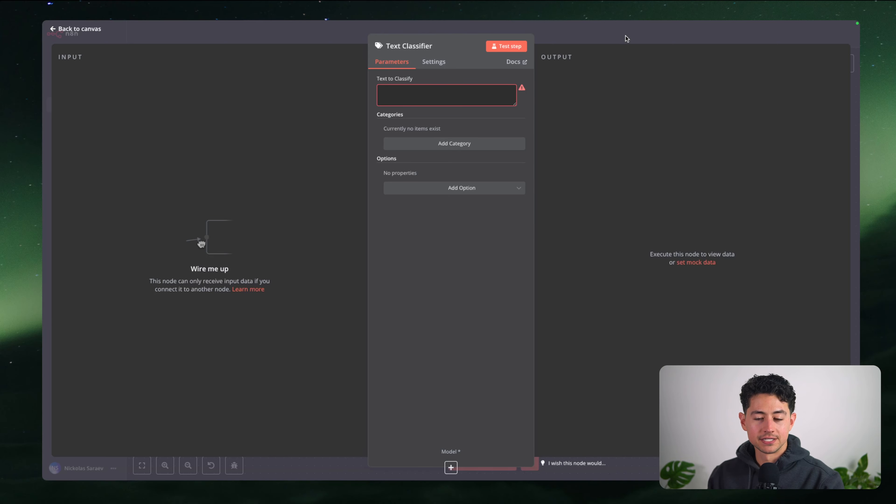
Wire the Gmail Trigger output into the Text Classifier, placed just right of it, and reopen it
left_click_drag(451, 33, 447, 63)
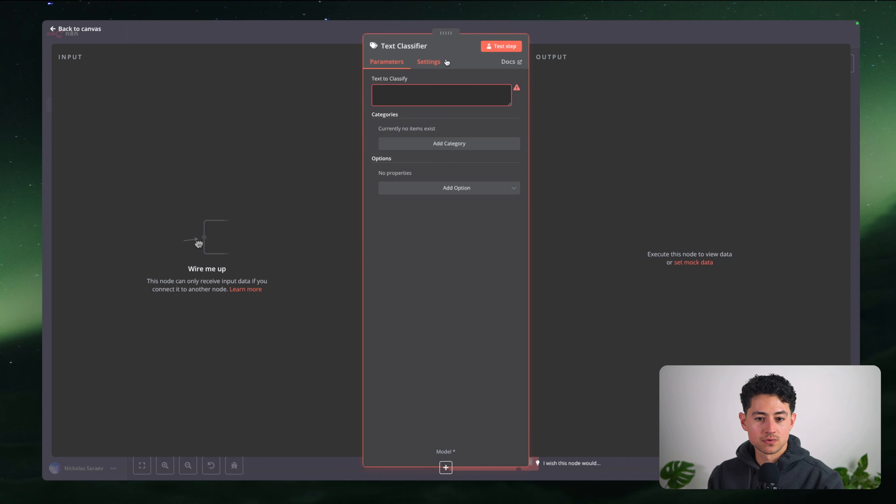
key("Escape")
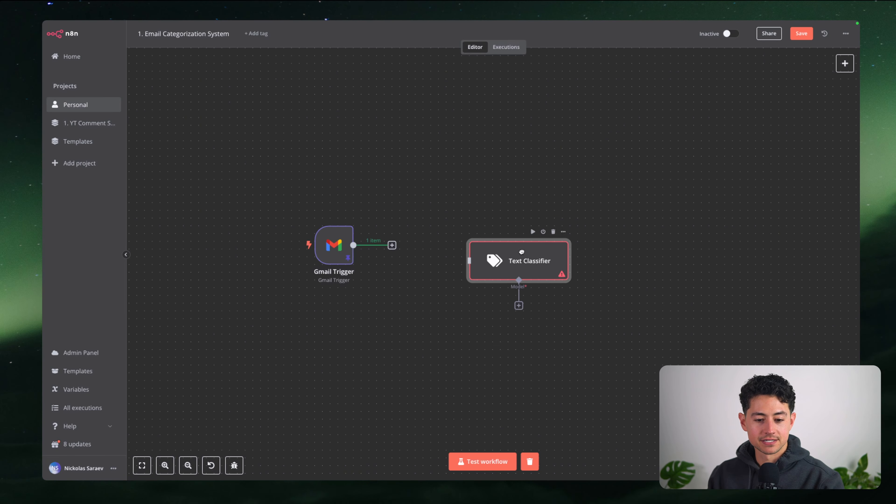
left_click_drag(521, 252, 490, 236)
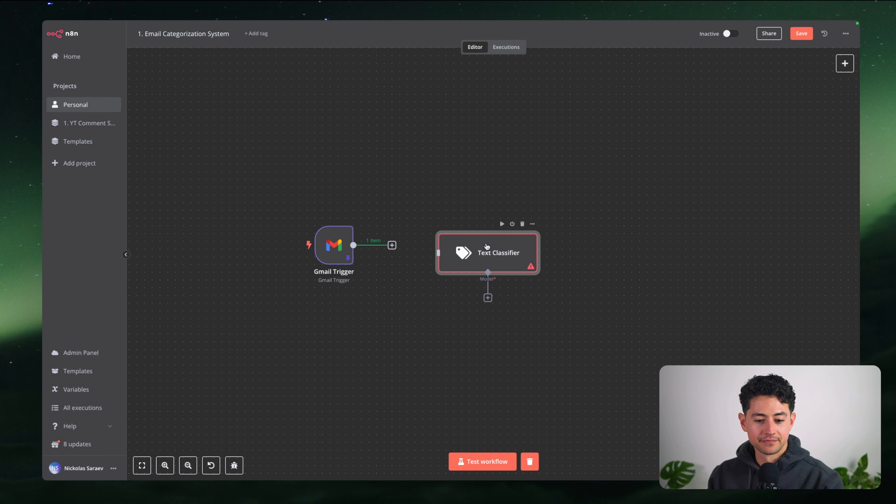
left_click(443, 284)
left_click_drag(392, 245, 438, 245)
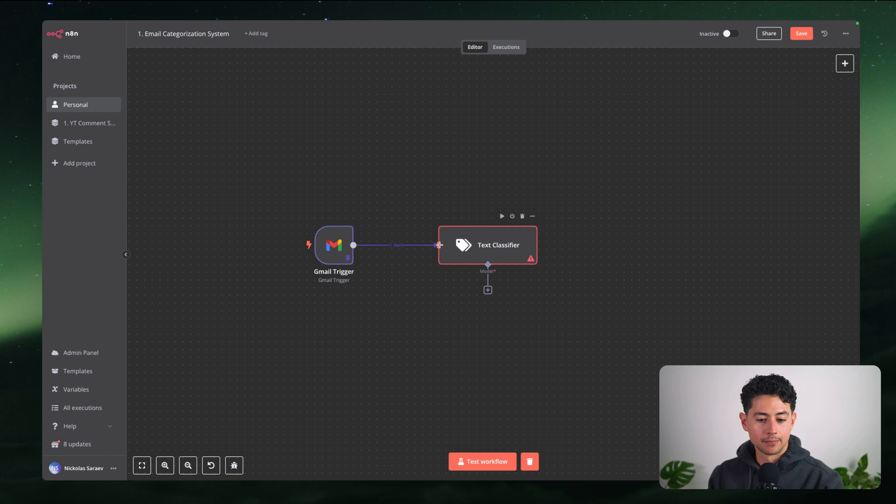
left_click_drag(463, 246, 417, 243)
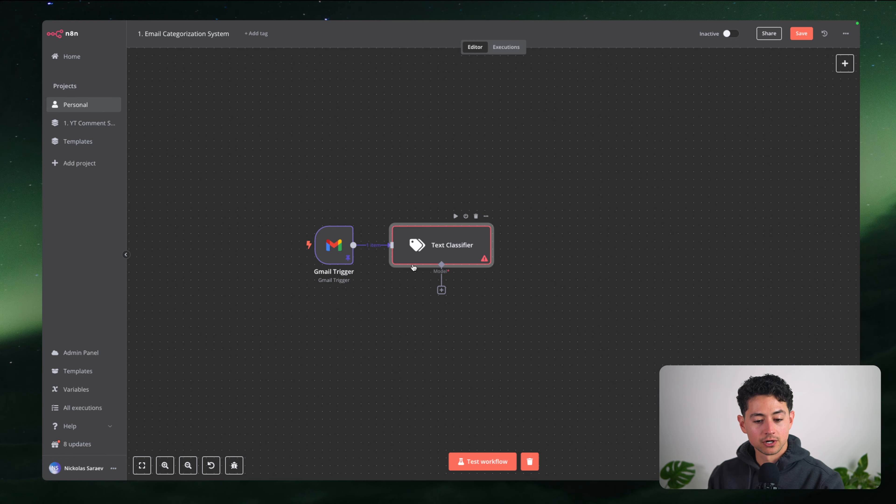
scroll(417, 263, "up", 5)
scroll(441, 247, "down", 2)
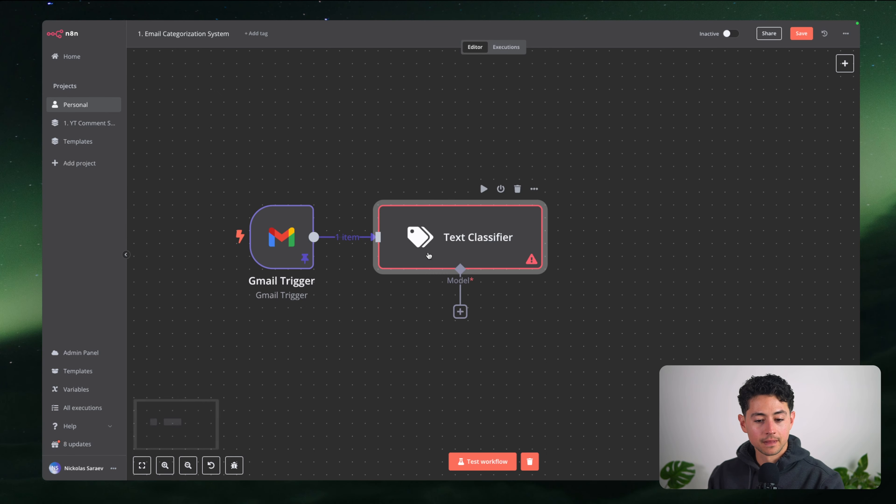
double_click(449, 241)
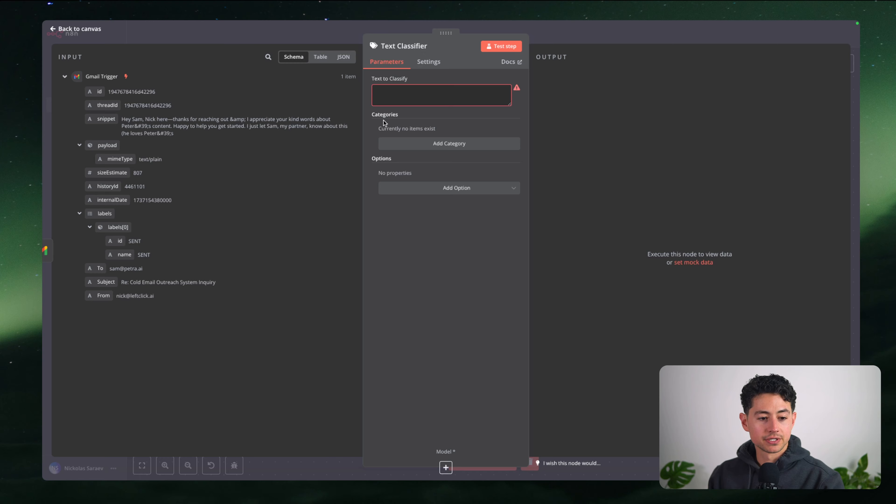
Point out the incoming email snippet field, then reopen the Gmail Trigger's settings
left_click(412, 92)
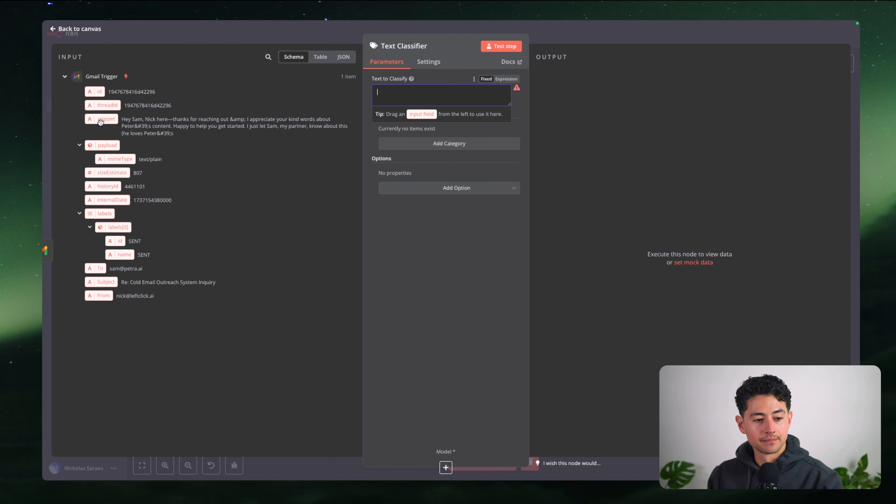
left_click(173, 118)
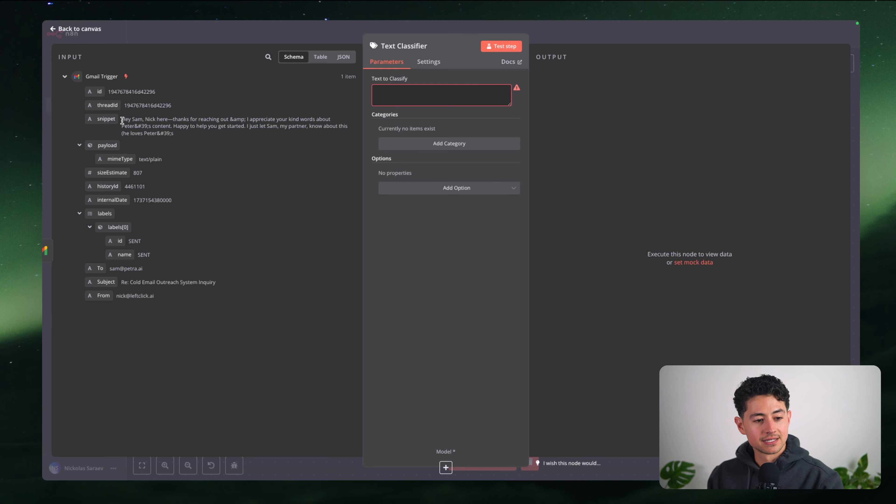
left_click_drag(122, 121, 190, 138)
left_click(190, 138)
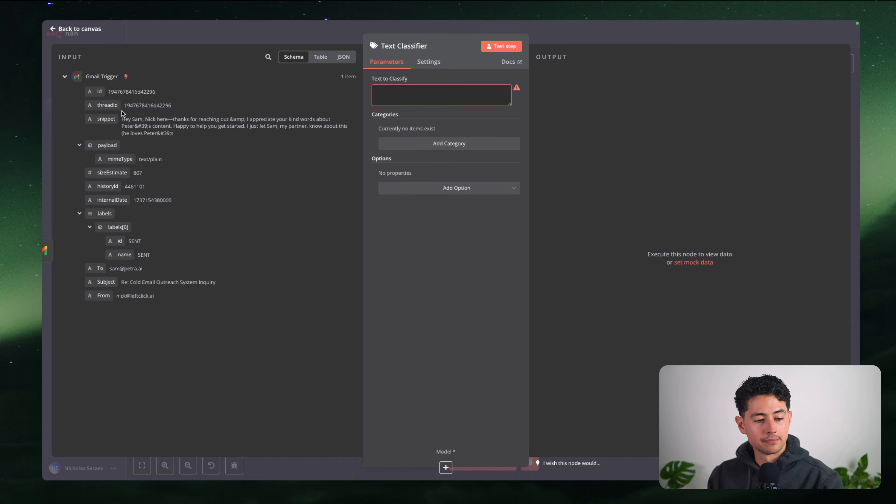
key("Escape")
double_click(278, 232)
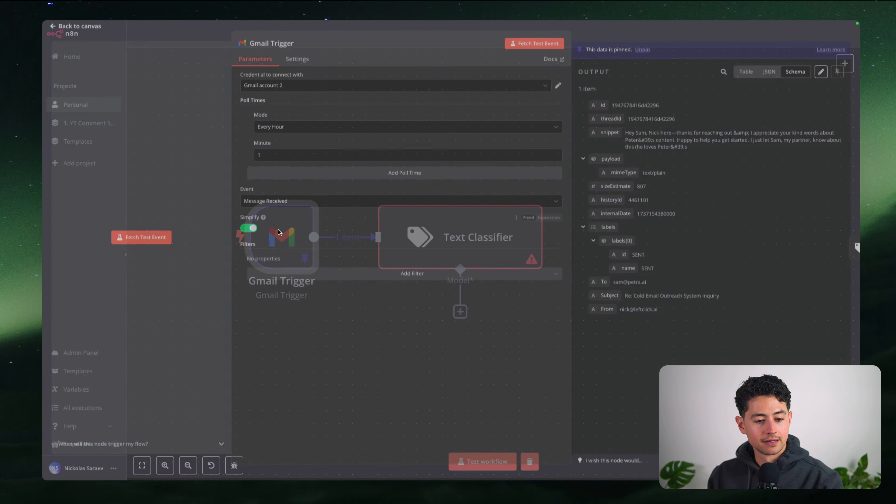
Turn off Simplify on the Gmail Trigger and refetch the full unsimplified test email
left_click(248, 232)
left_click(163, 244)
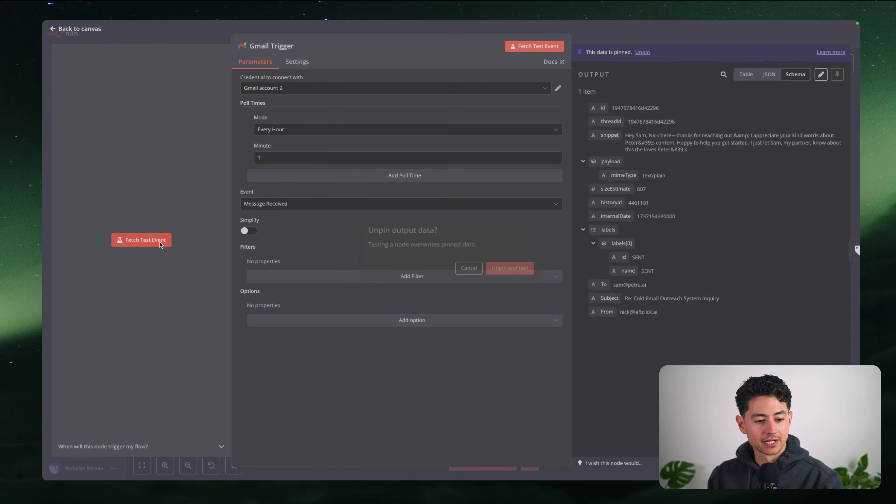
left_click(499, 269)
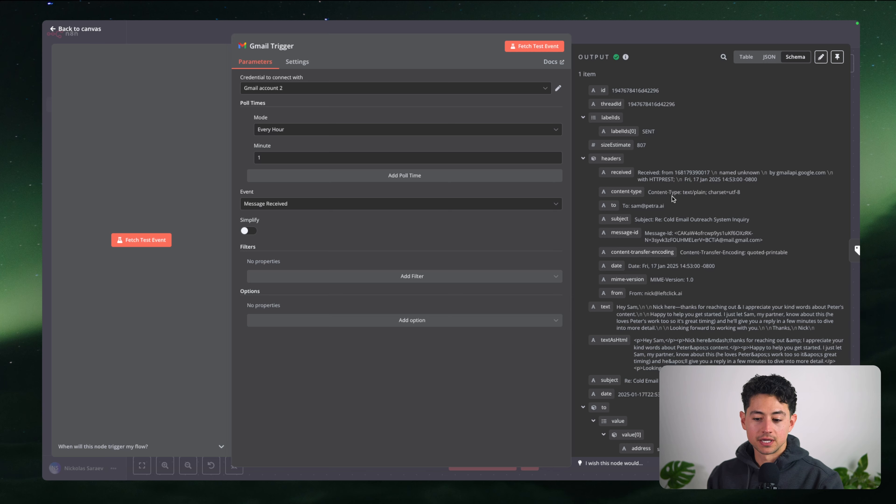
scroll(686, 141, "down", 5)
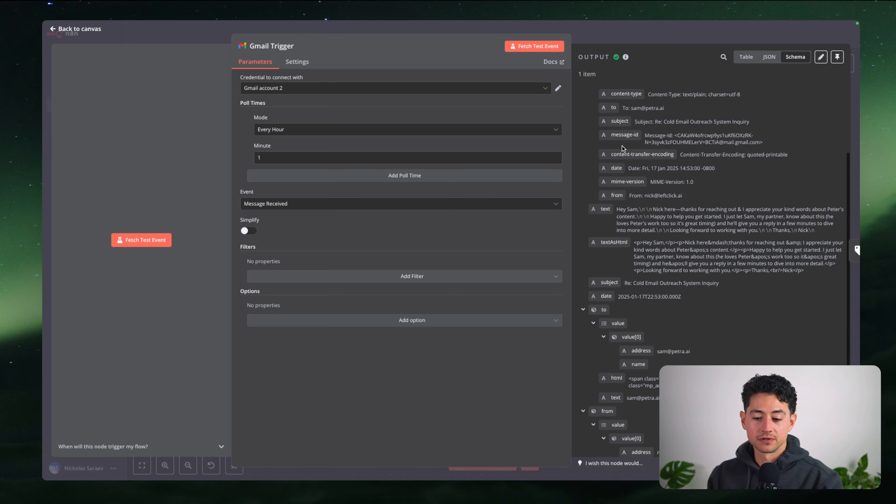
scroll(726, 211, "up", 5)
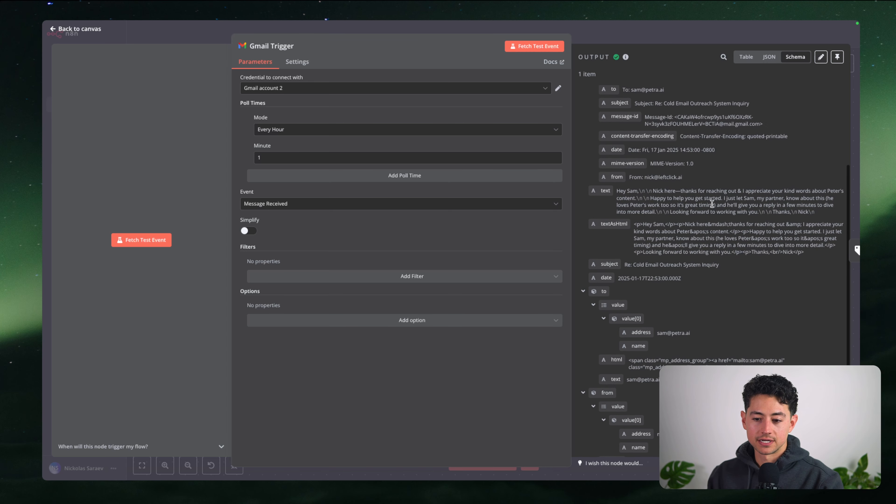
Pin the full email output and open the Text Classifier node's settings
left_click(837, 57)
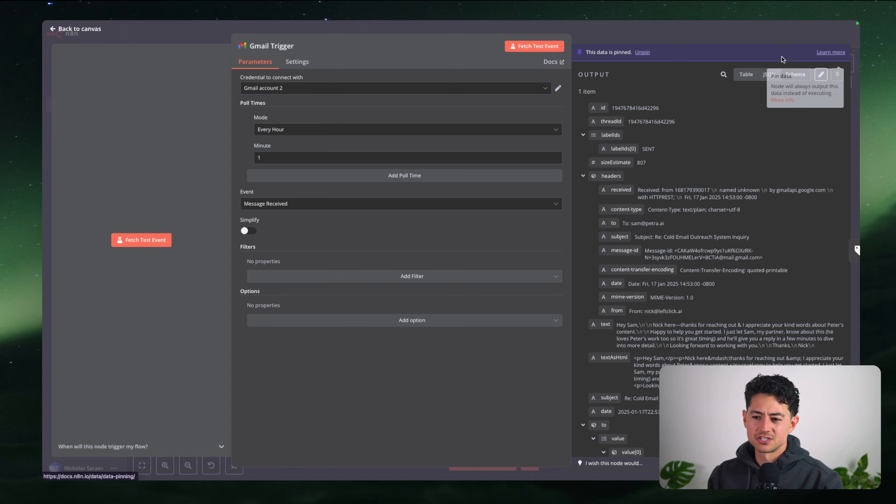
left_click(716, 35)
double_click(450, 226)
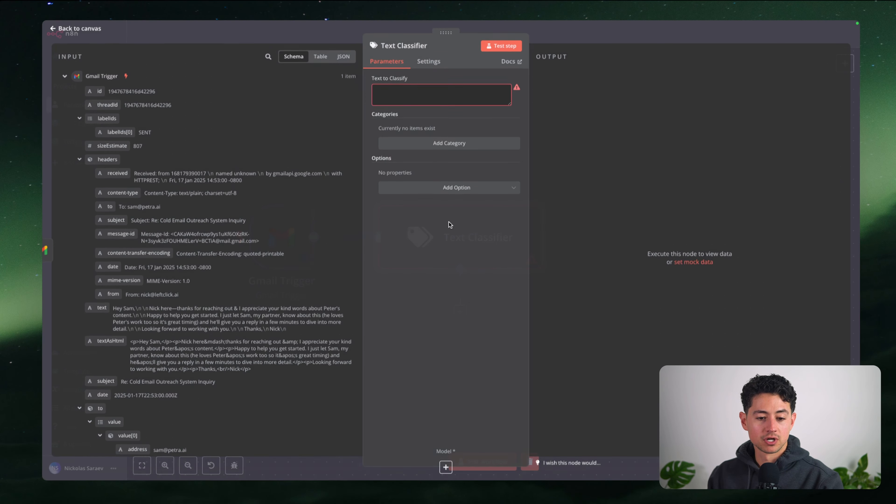
Set Text to Classify to the email's text field, {{ $json.text }}, and check its body preview
left_click(382, 97)
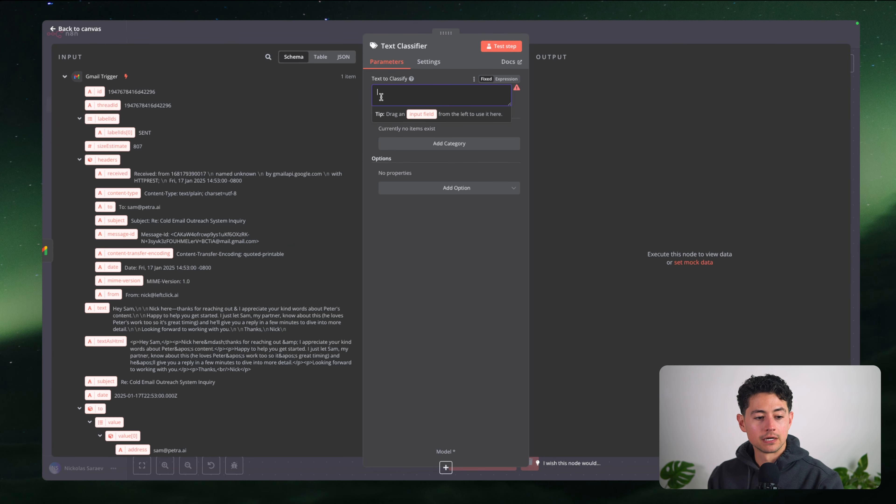
scroll(352, 123, "down", 1)
scroll(287, 137, "down", 1)
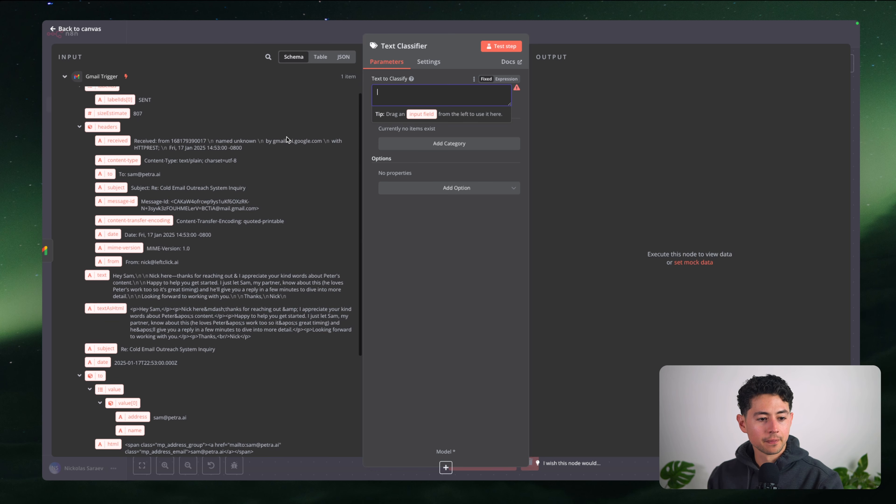
scroll(286, 136, "up", 1)
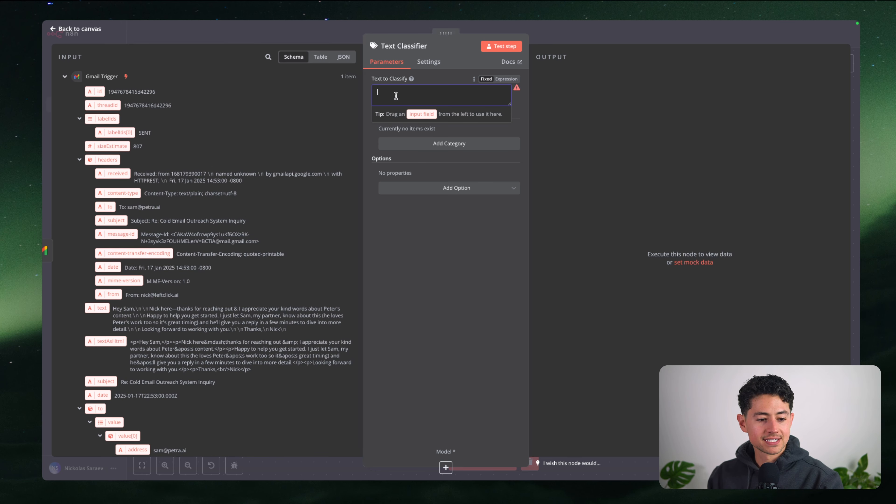
mouse_move(411, 79)
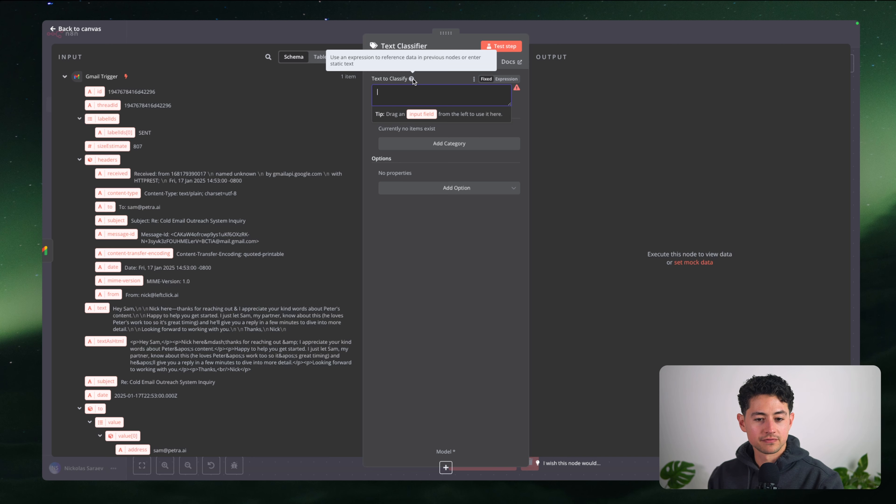
scroll(121, 250, "down", 3)
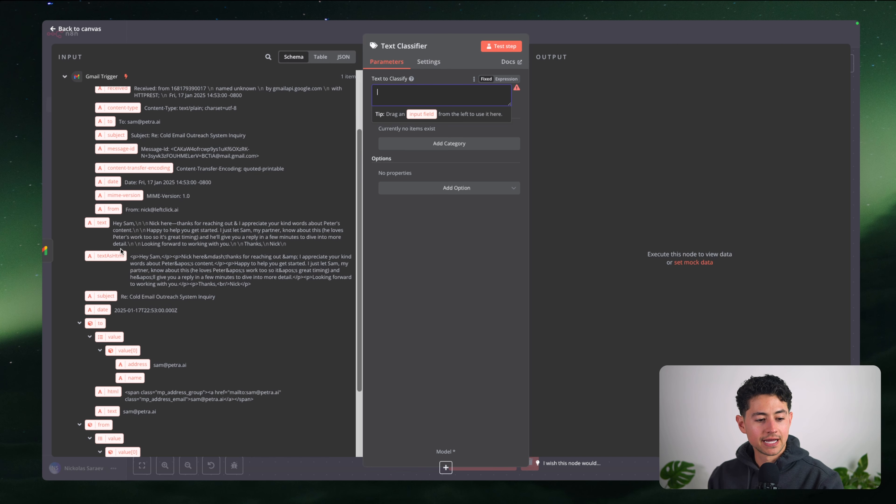
left_click_drag(102, 223, 378, 91)
left_click(450, 207)
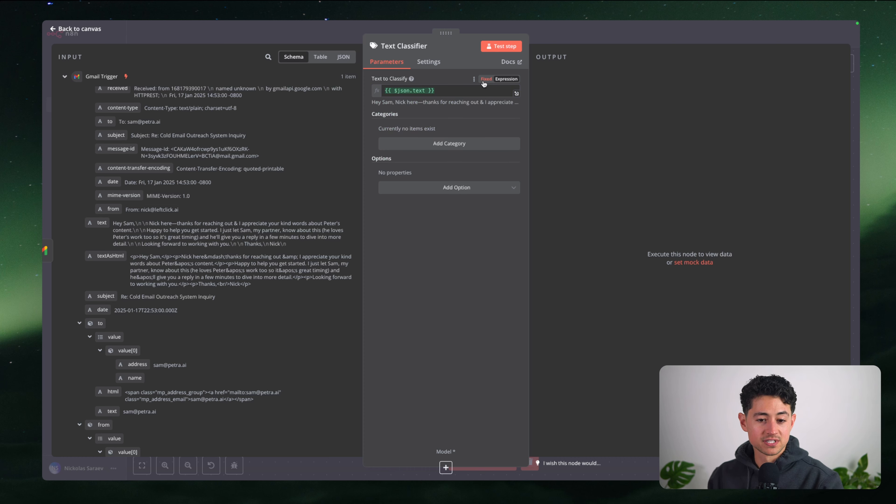
left_click(425, 91)
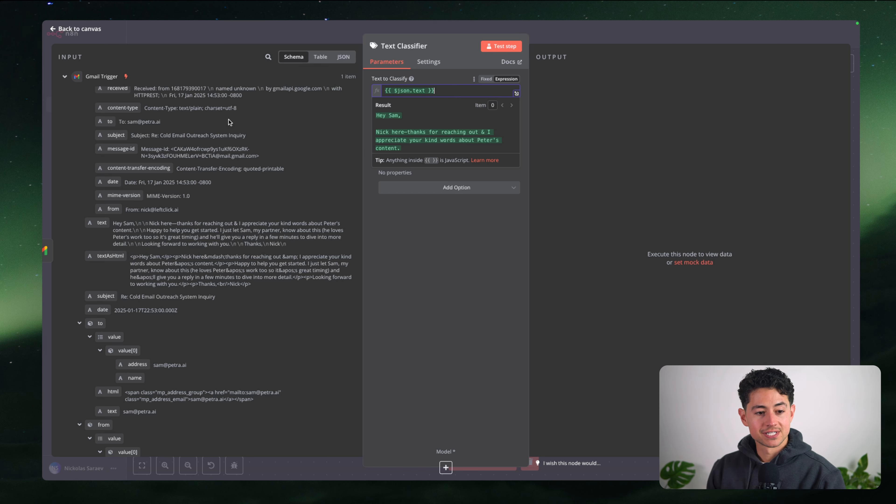
scroll(230, 122, "up", 2)
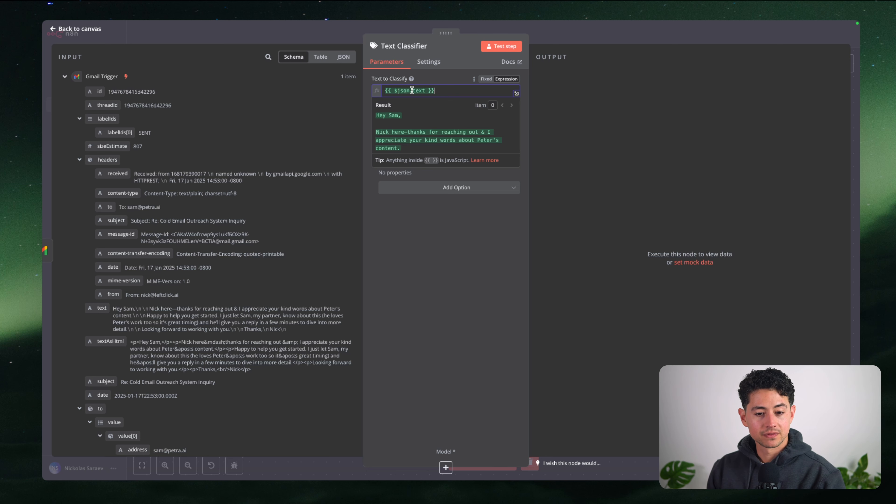
left_click_drag(412, 90, 425, 91)
scroll(199, 125, "down", 2)
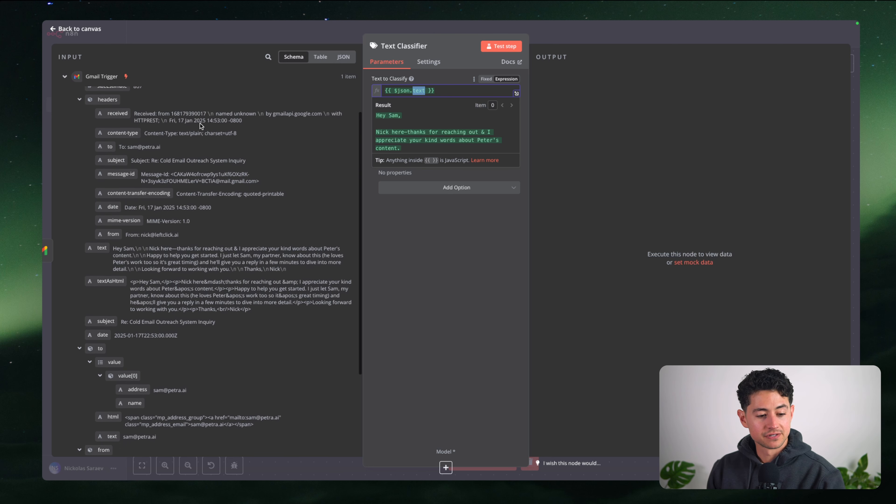
scroll(340, 172, "up", 3)
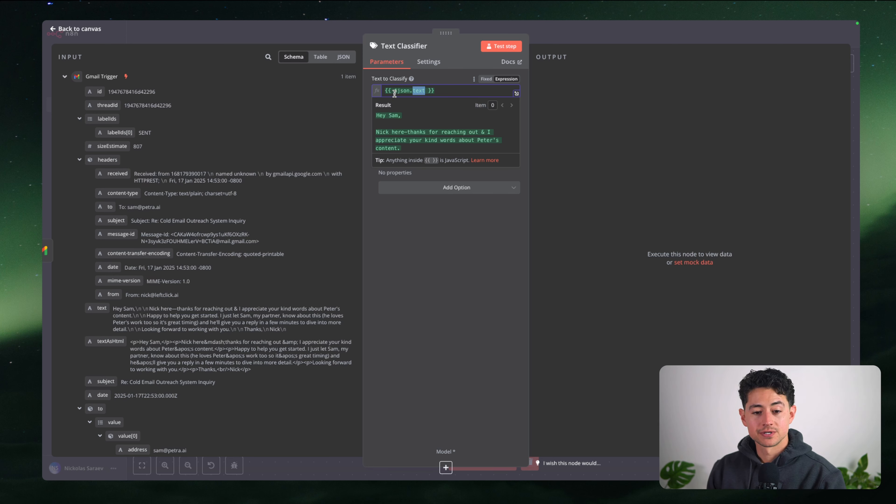
mouse_move(394, 93)
left_mouse_down()
mouse_move(428, 92)
mouse_move(386, 91)
left_mouse_up()
left_click(421, 91)
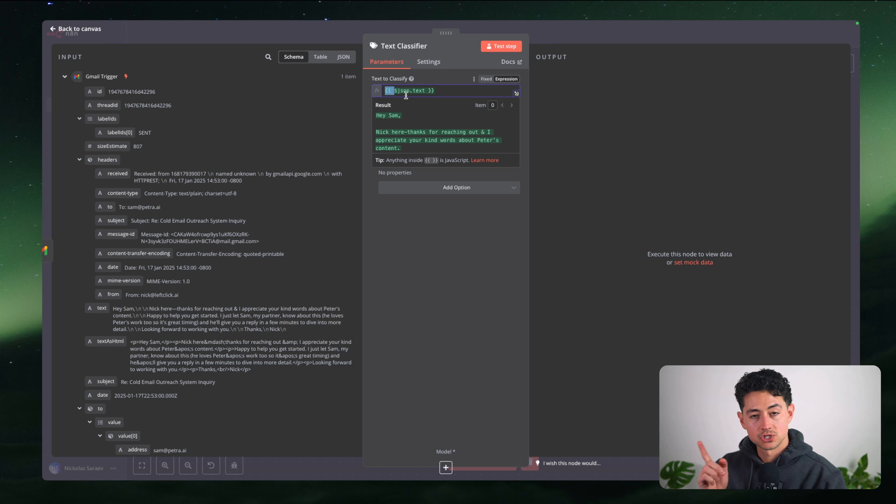
left_click(445, 91)
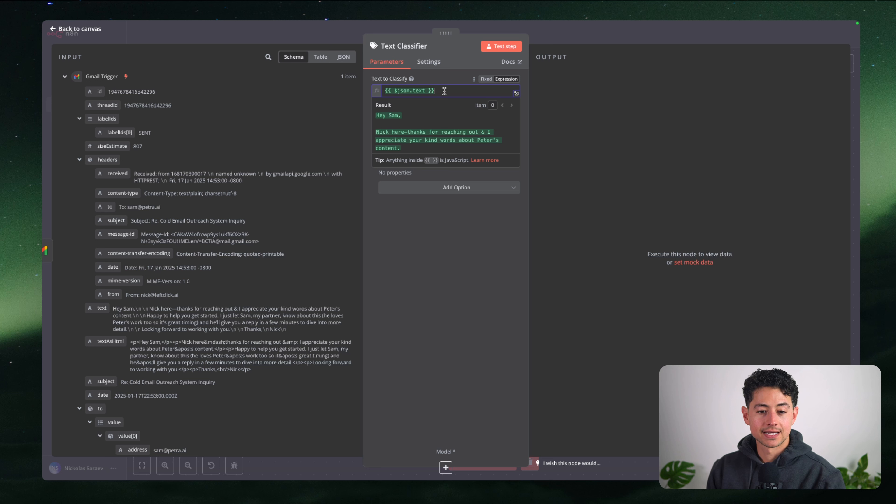
key("BackSpace")
key("BackSpace")
key("BackSpace")
key("alt+Left")
key("alt+Left")
key("alt+Left")
key("alt+Left")
key("BackSpace")
key("BackSpace")
key("BackSpace")
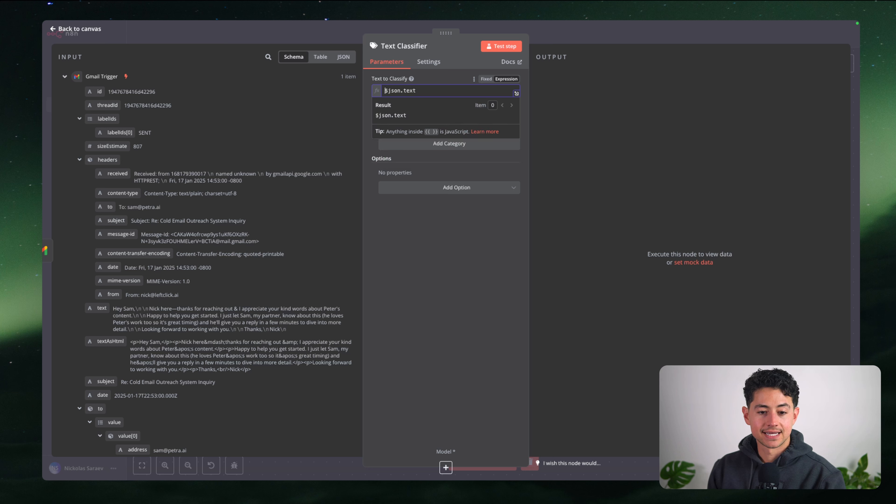
type("{{")
key("super+a")
key("Left")
key("Right")
key("Right")
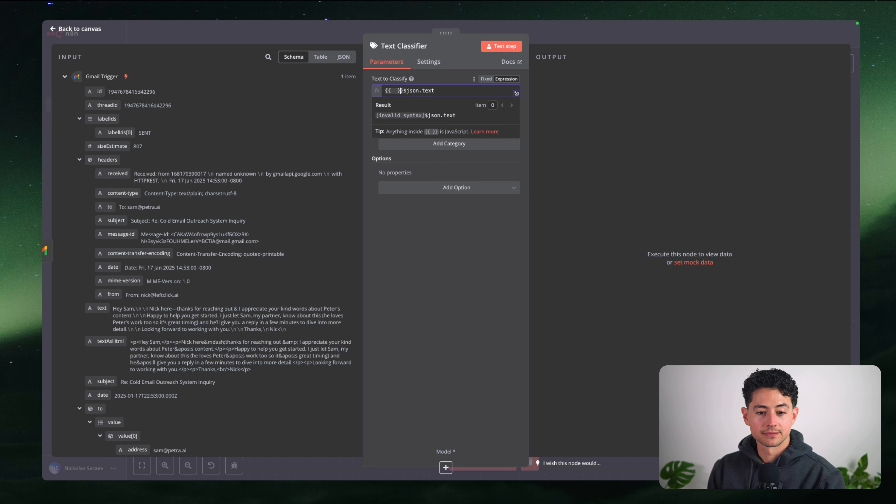
key("Right")
key("BackSpace")
key("BackSpace")
key("super+a")
key("Right")
type("}}")
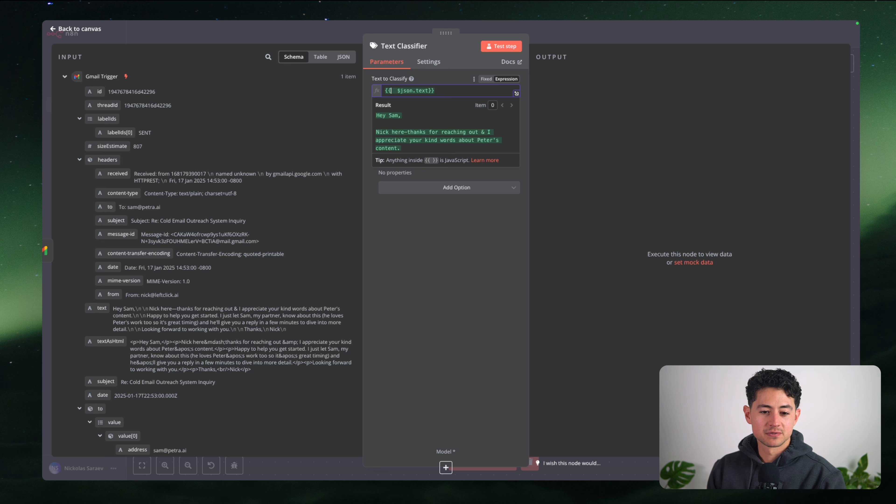
key("Right")
key("Right")
key("BackSpace")
key("BackSpace")
key("super+a")
key("Right")
key("Left")
key("Left")
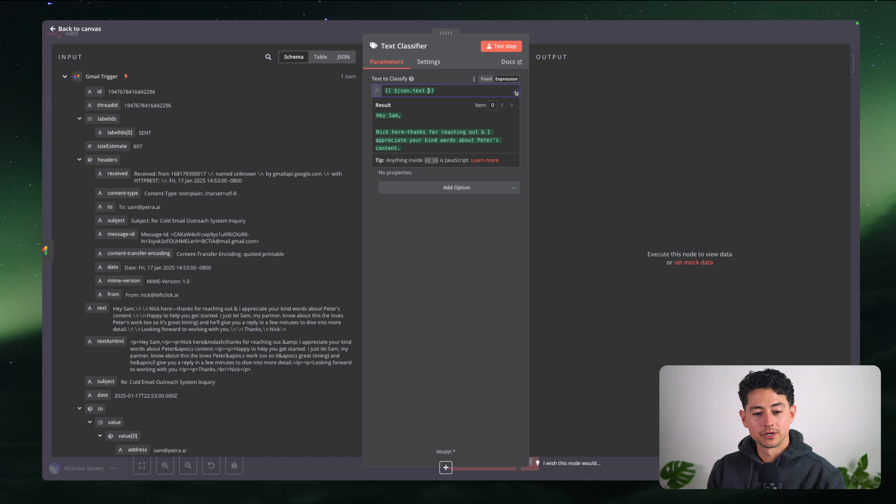
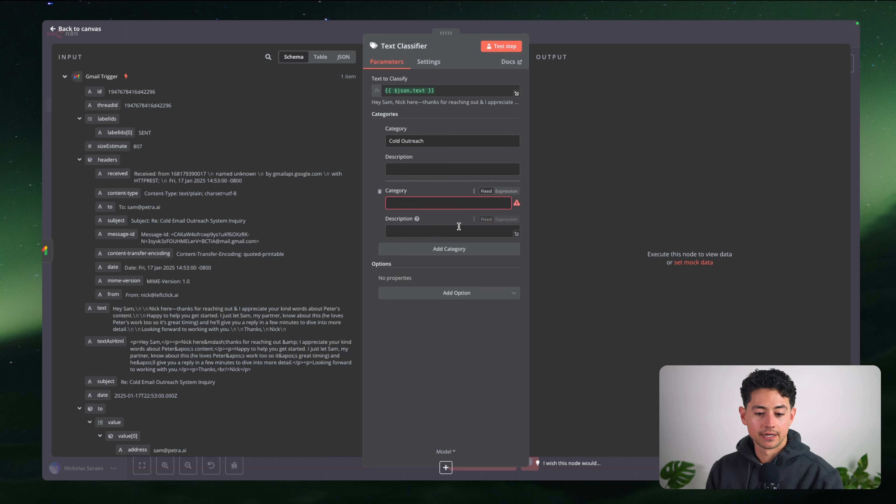
Add category slots to the Text Classifier and delete the surplus empty ones
left_click(457, 249)
left_click(458, 310)
left_click(455, 373)
scroll(453, 376, "down", 2)
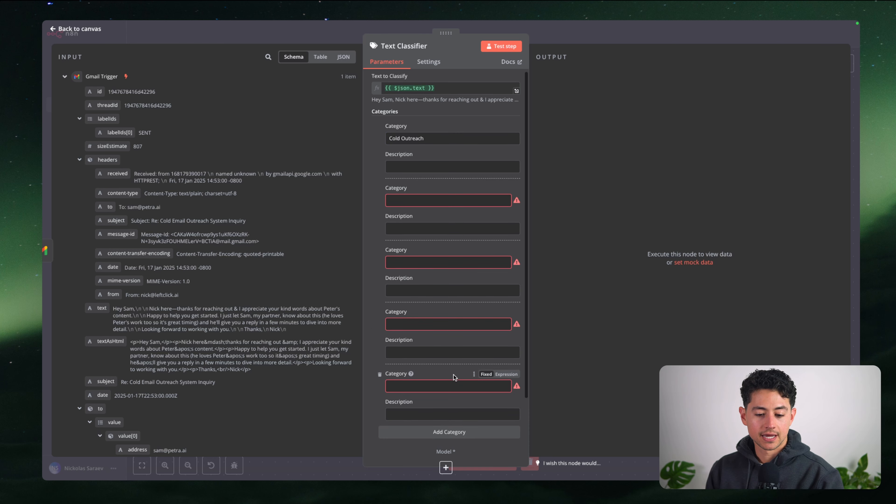
left_click(452, 381)
scroll(455, 300, "up", 2)
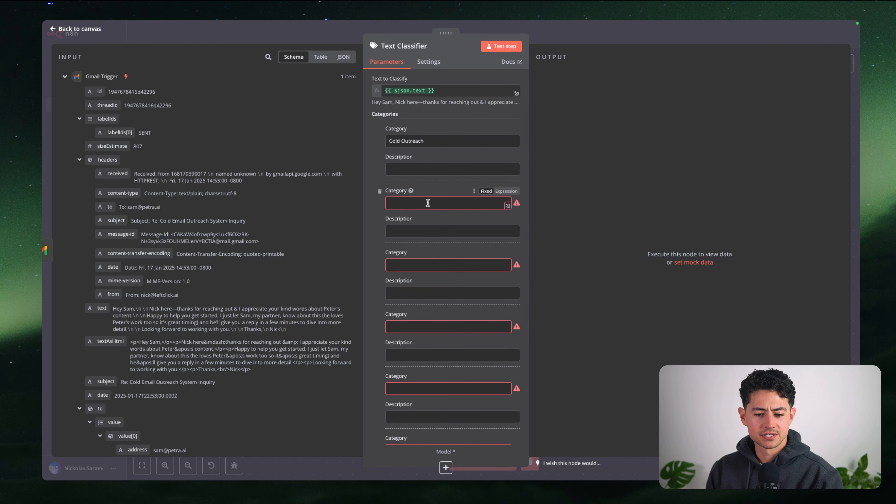
scroll(427, 205, "down", 3)
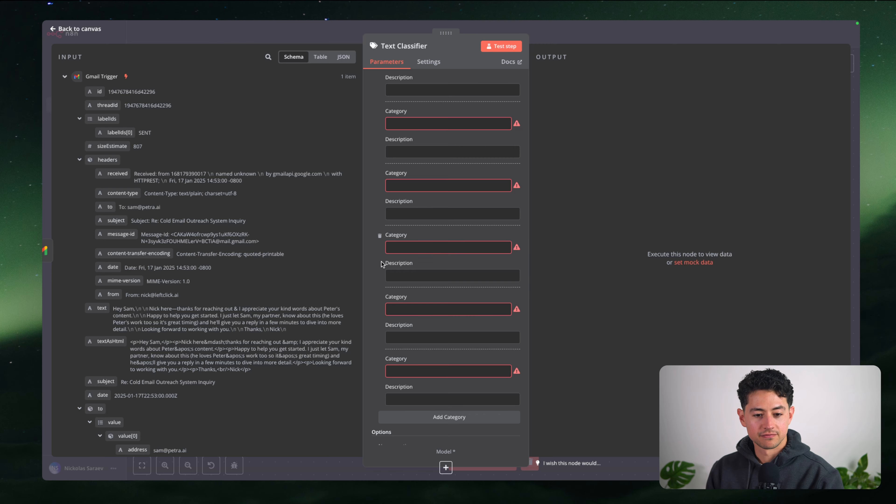
left_click(379, 298)
left_click(380, 323)
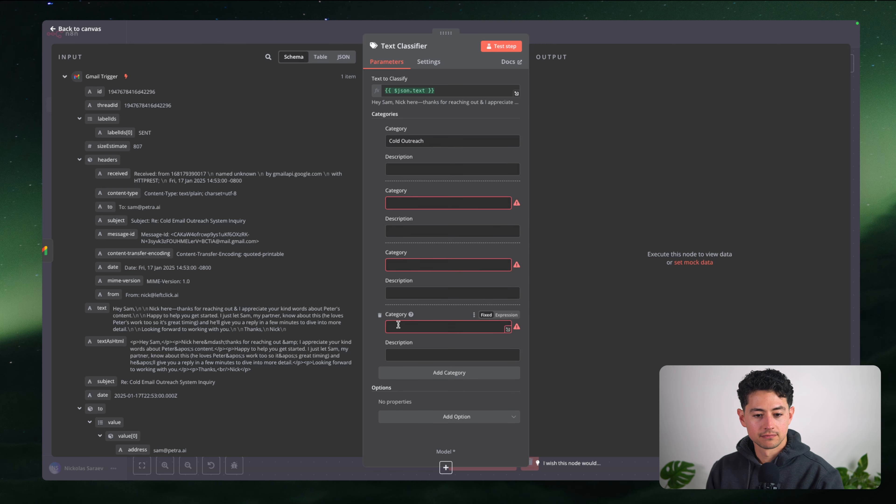
left_click(410, 203)
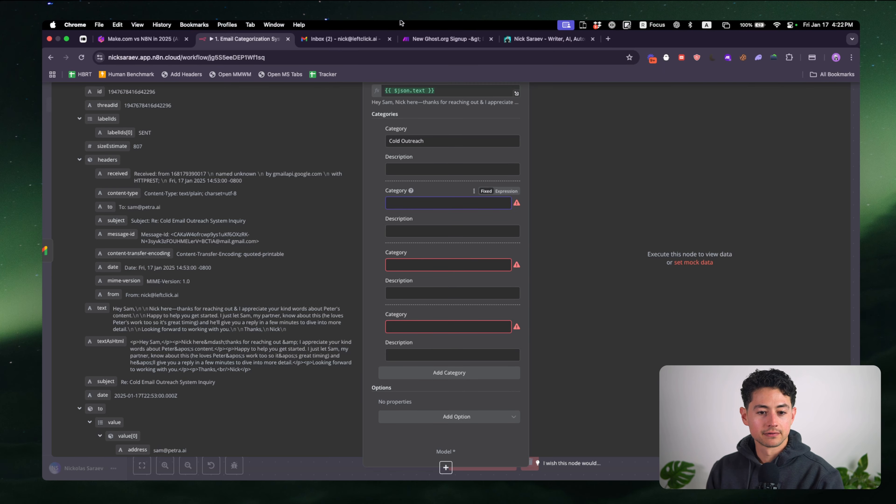
Name categories General Q&A, Gumroad Notifications and Invoices & Receipts to match the Gmail labels
left_click(343, 28)
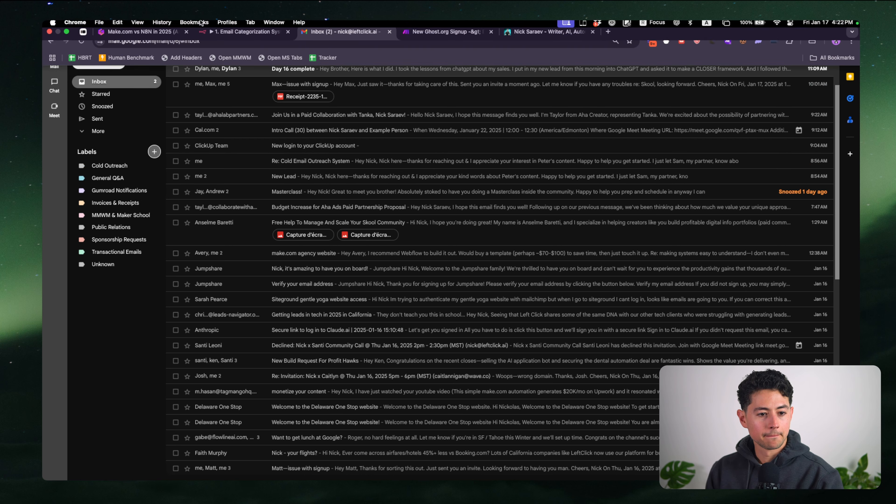
left_click(229, 37)
type("Gen")
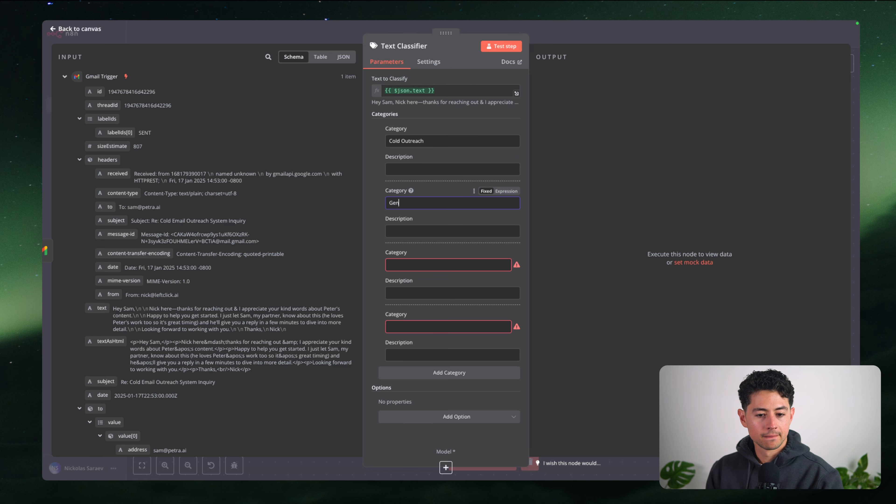
type("eral Q&A")
left_click(455, 265)
type("Gum")
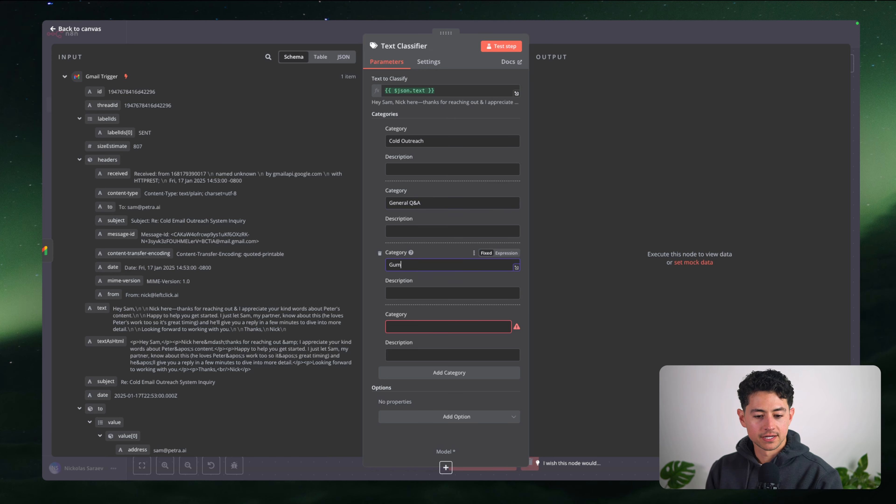
type("road Notifications")
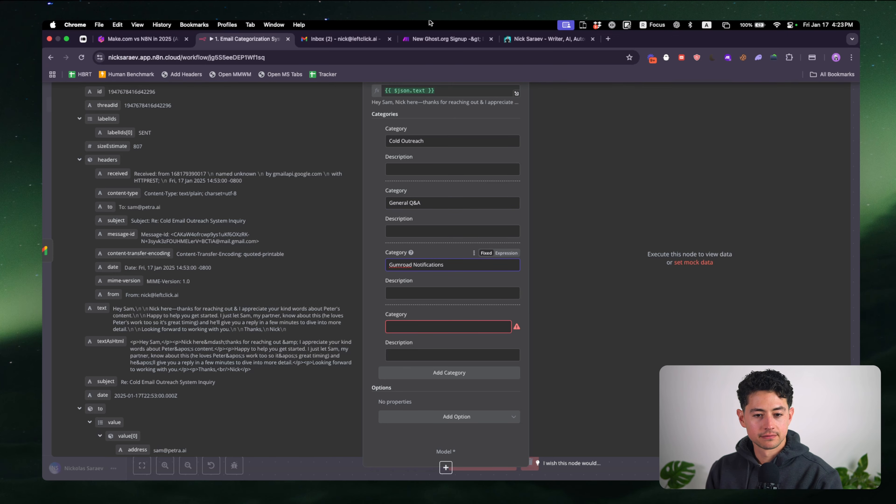
left_click(346, 39)
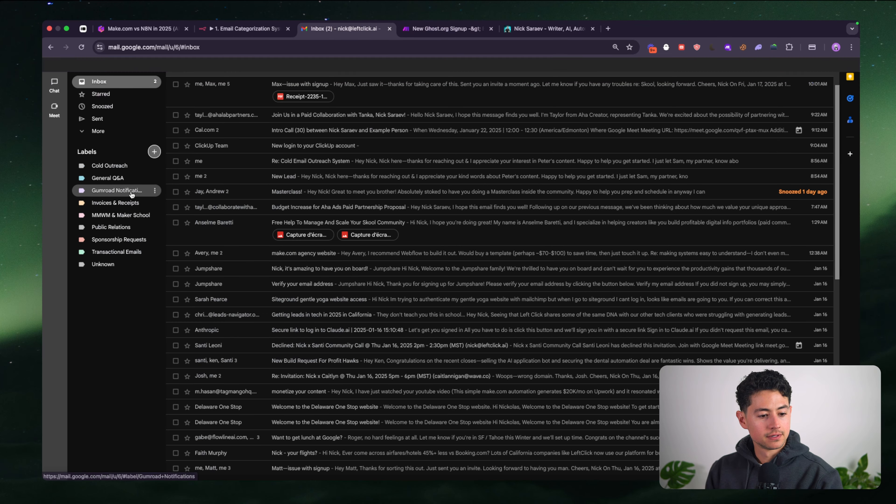
left_click(251, 35)
left_click(423, 326)
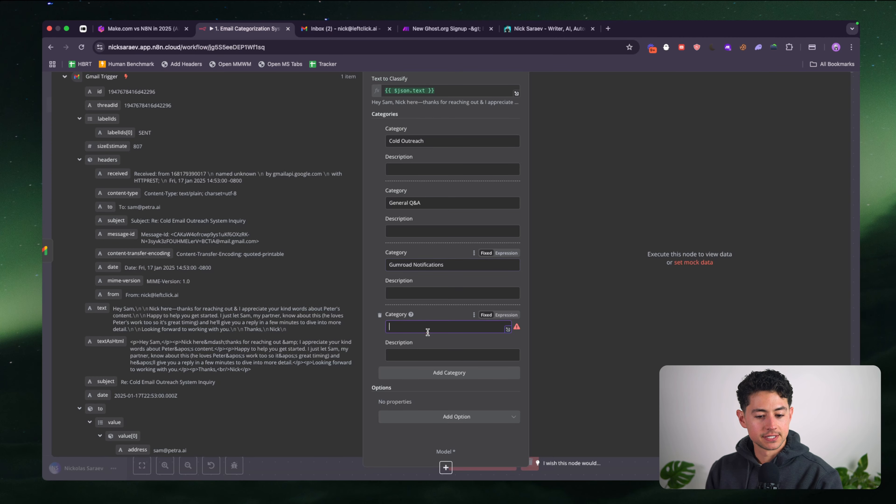
type("Invoices Receipts")
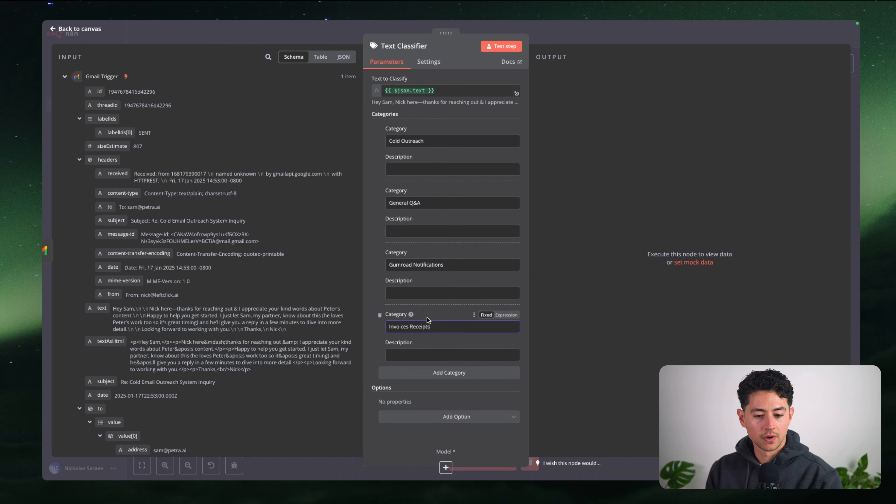
left_click(424, 282)
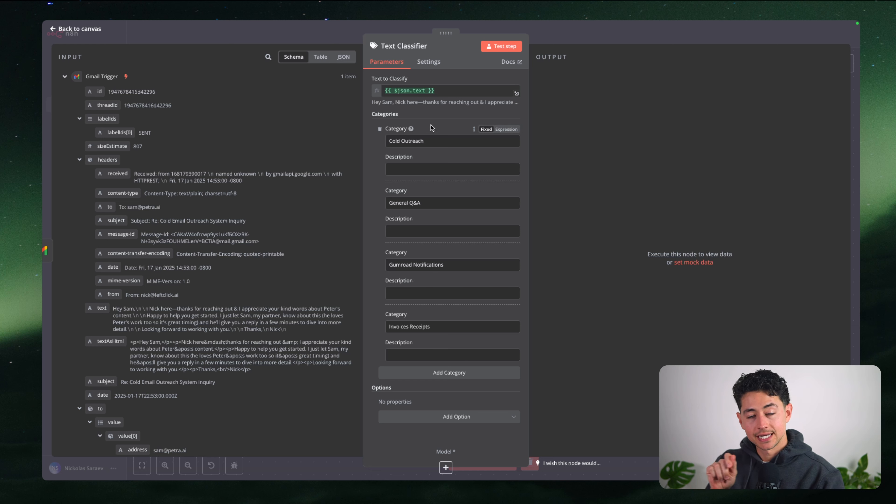
Review the category names and correct Invoices & Receipts
left_click(417, 141)
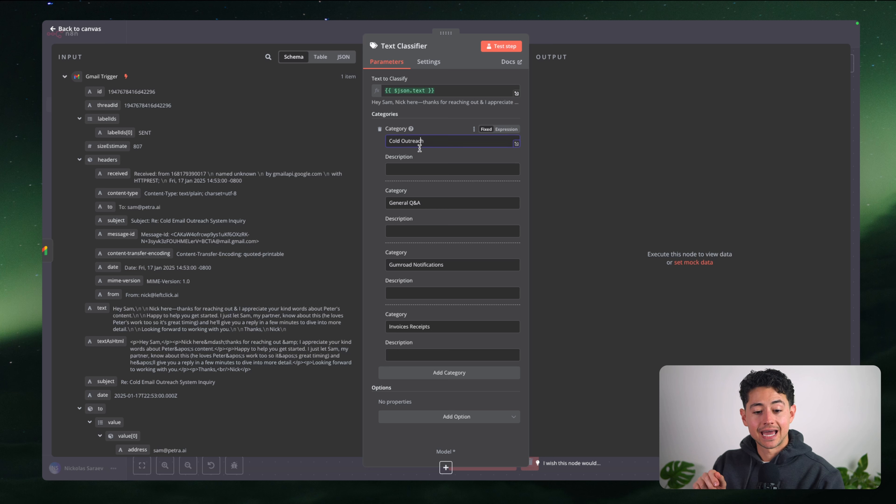
left_click(439, 203)
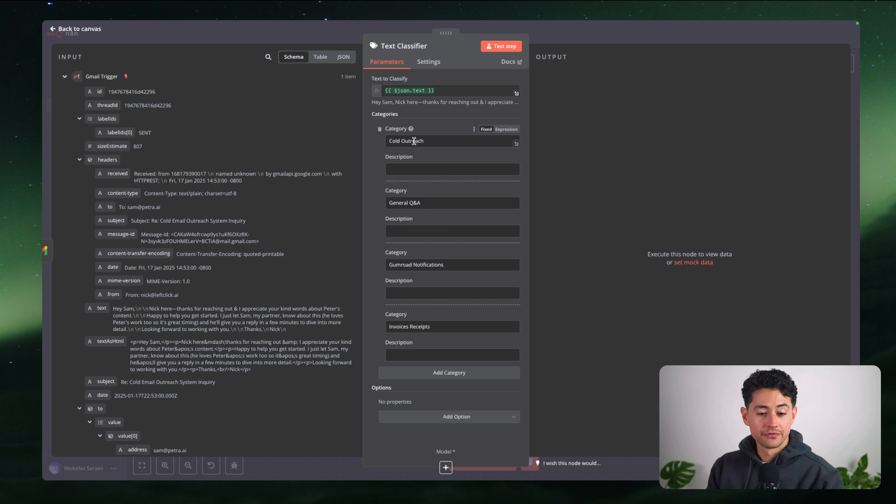
left_click_drag(432, 141, 390, 145)
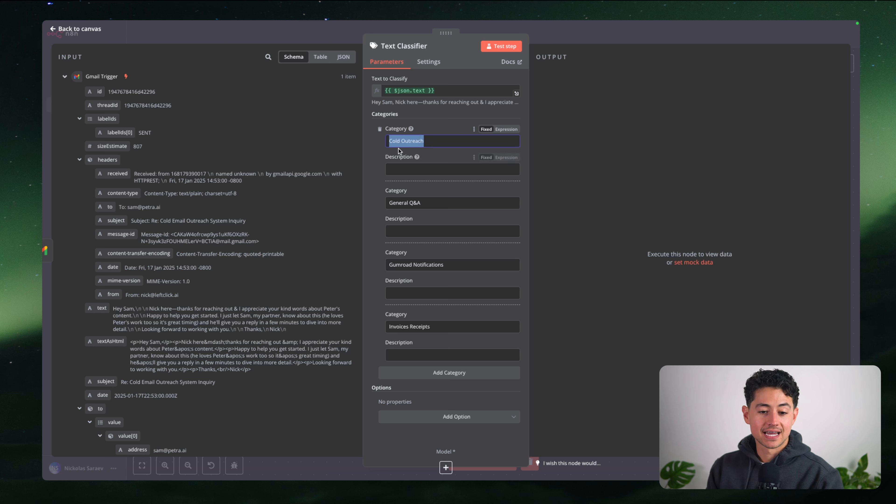
left_click_drag(425, 203, 389, 205)
left_click_drag(445, 265, 389, 265)
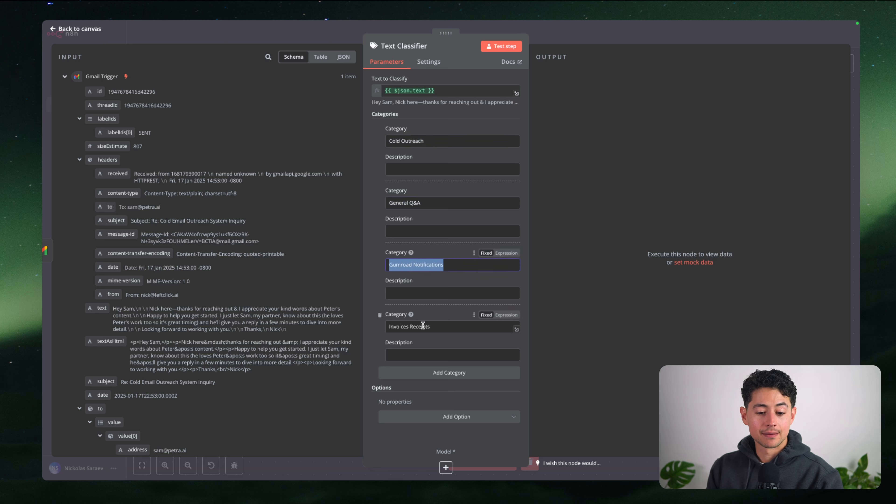
left_click_drag(431, 326, 389, 327)
left_click(402, 326)
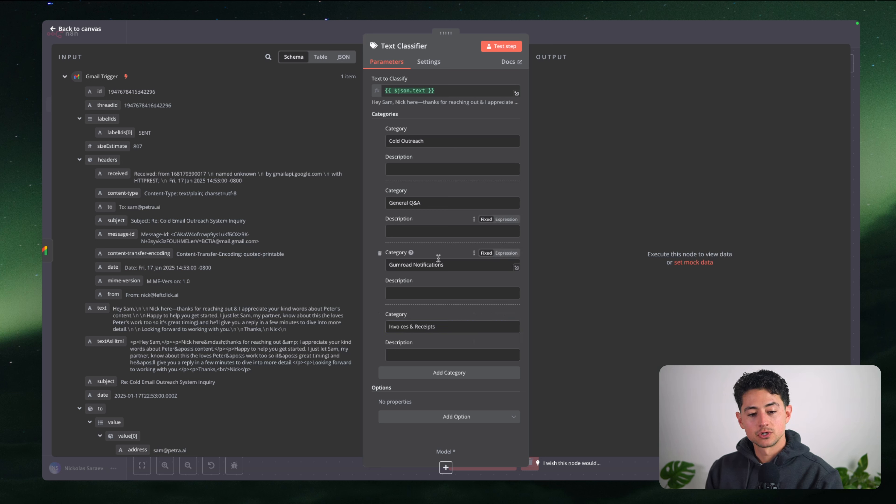
Add a fifth category named Unknown
left_click(457, 372)
left_click(458, 368)
type("Unknown")
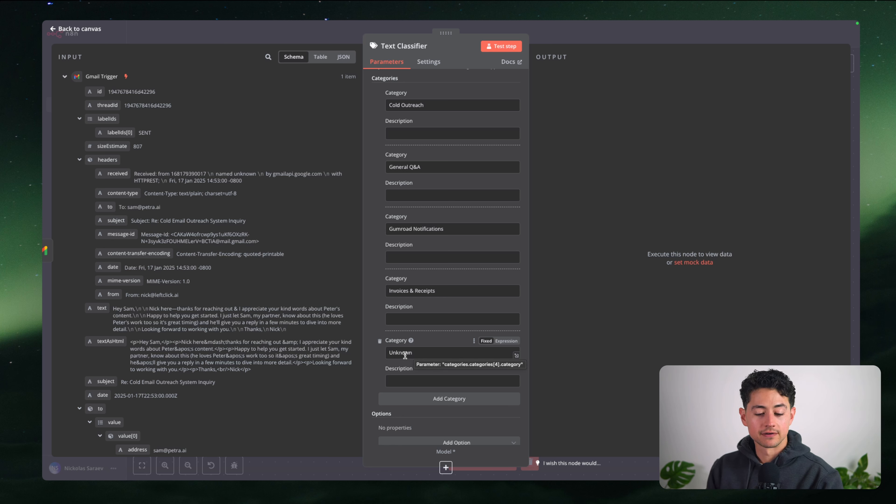
scroll(455, 230, "up", 2)
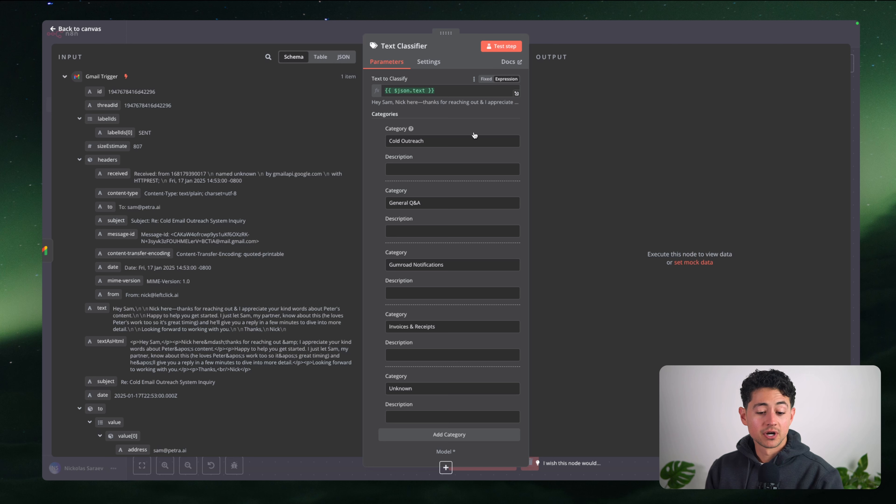
Leave the General Q&A description blank and test the Text Classifier, which reports a missing model
scroll(474, 135, "down", 3)
scroll(455, 149, "up", 3)
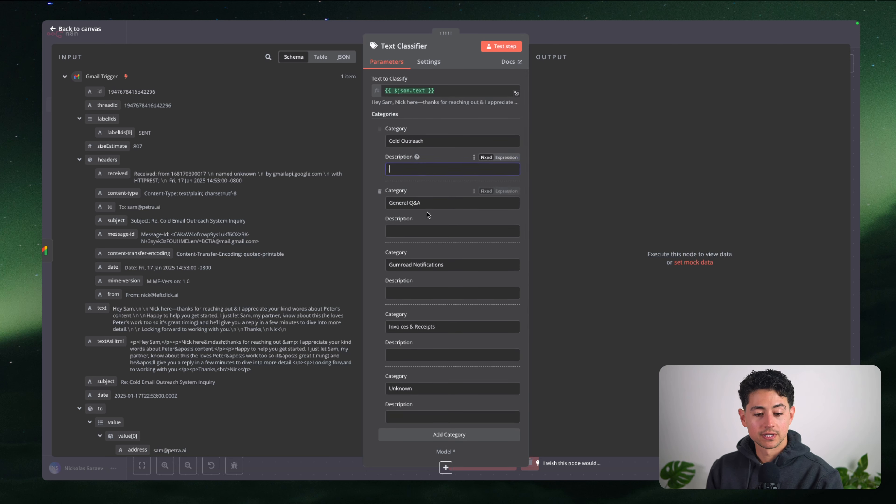
left_click(430, 231)
left_click(454, 130)
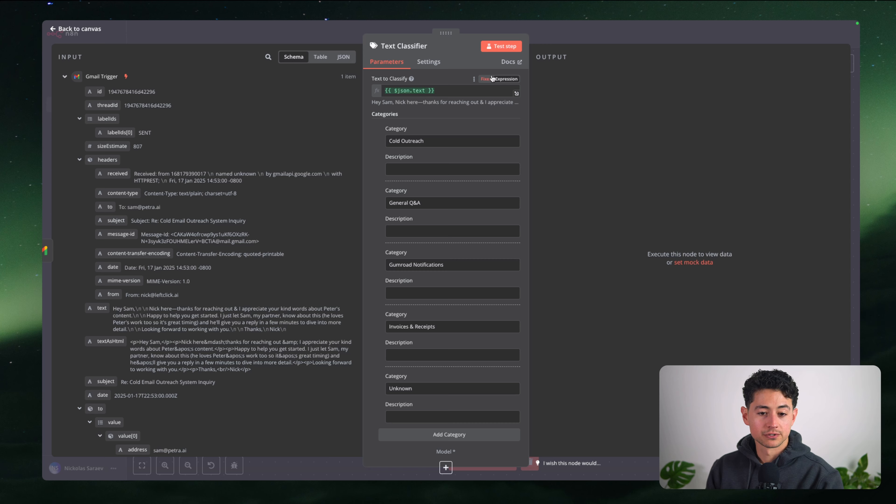
left_click(499, 48)
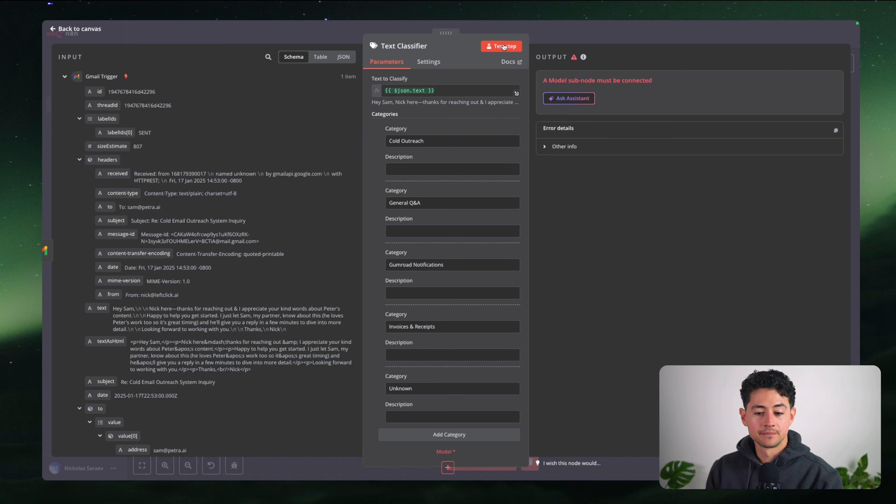
scroll(504, 170, "down", 2)
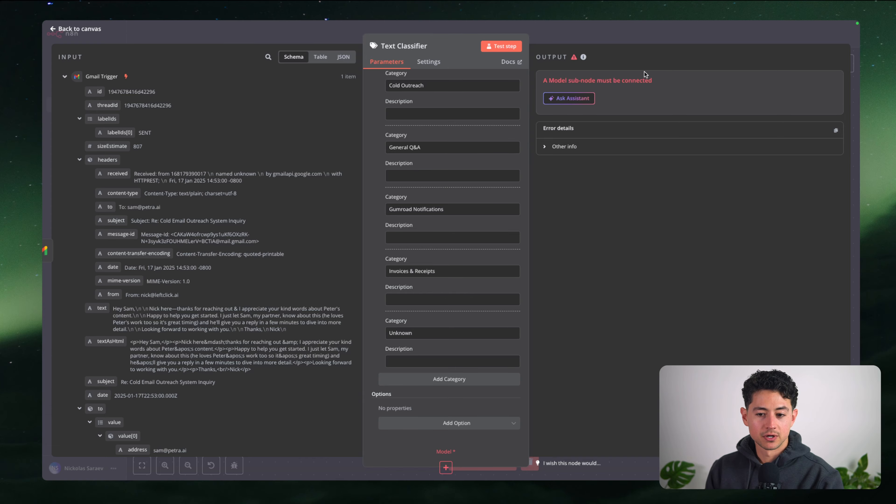
left_click_drag(655, 81, 508, 106)
left_click(564, 40)
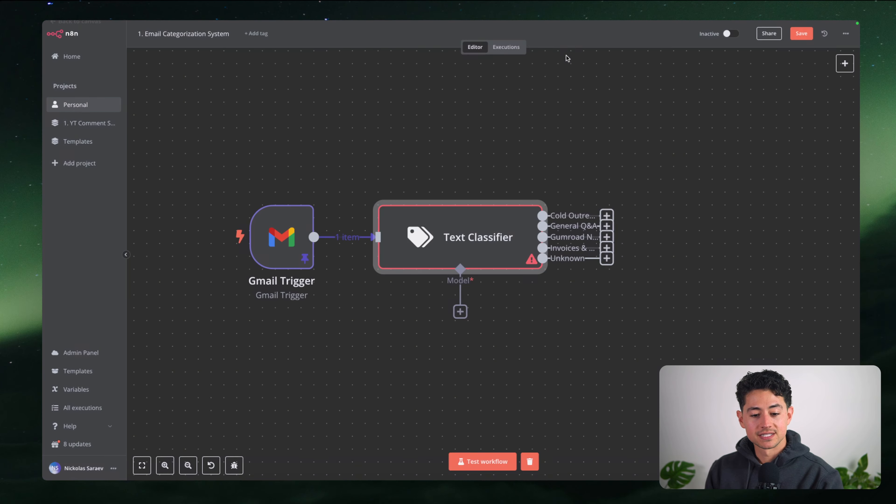
Pan to the classifier outputs, cancel adding a node after Gumroad Notifications, and zoom out
scroll(518, 319, "right", 1)
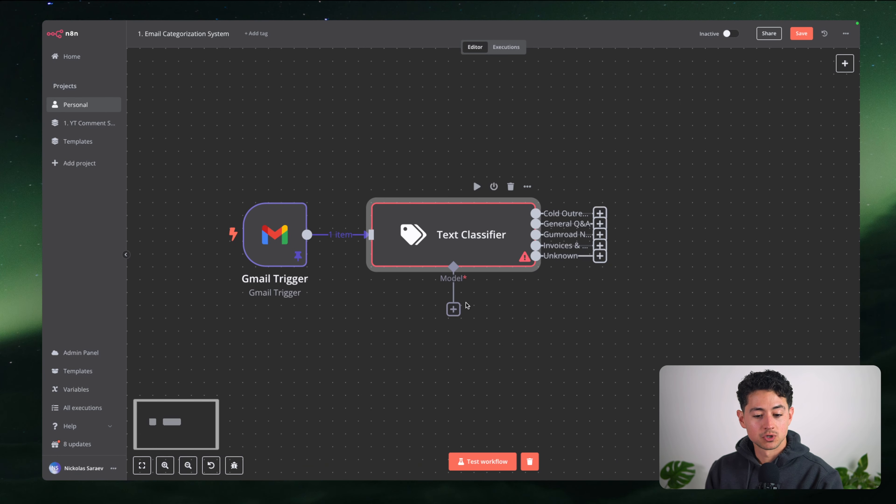
scroll(490, 291, "right", 3)
scroll(484, 281, "right", 2)
scroll(484, 281, "down", 1)
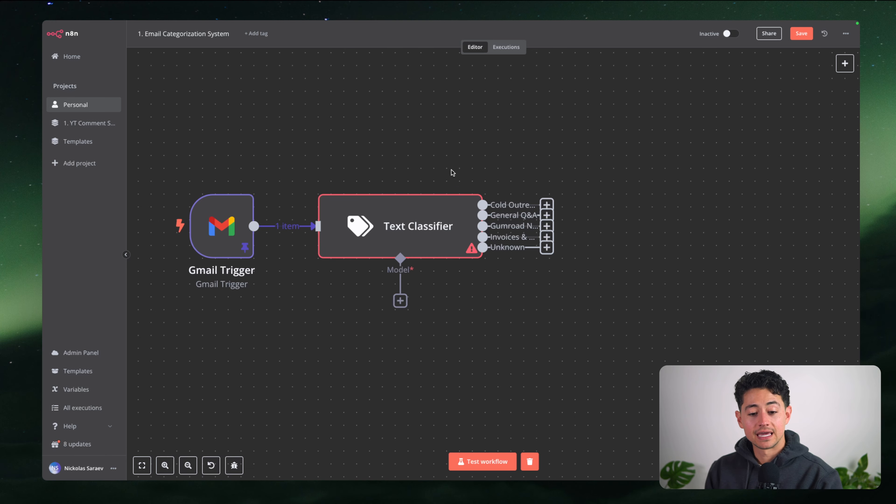
scroll(487, 204, "right", 3)
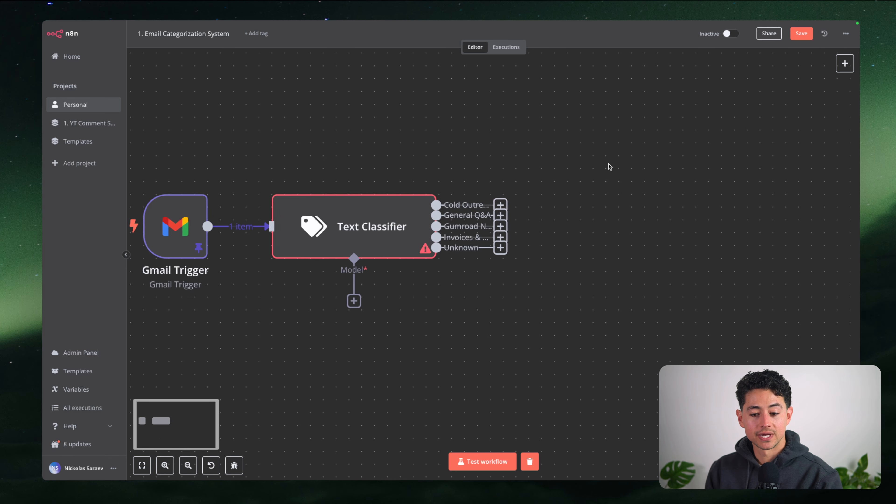
left_click_drag(436, 215, 598, 208)
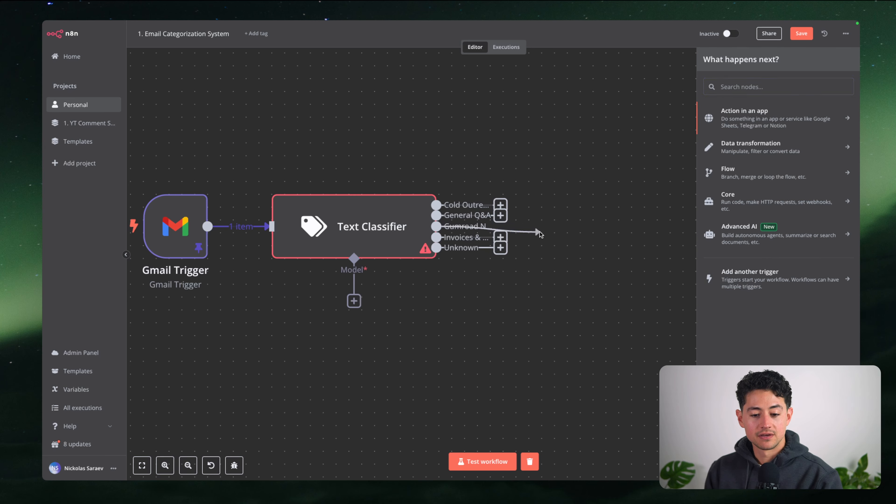
left_click(672, 133)
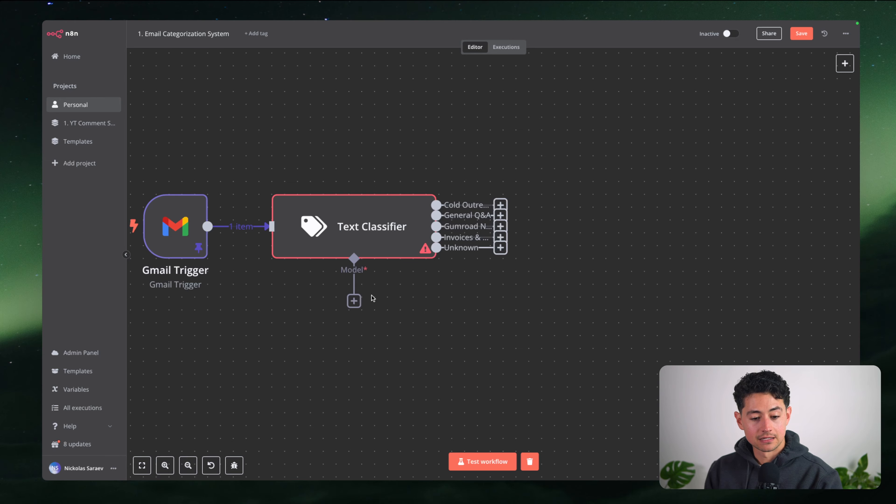
key("minus")
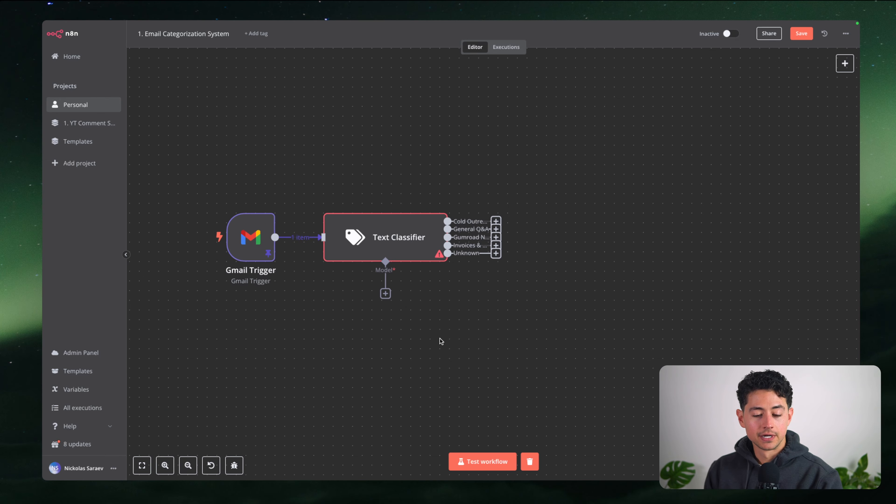
scroll(426, 320, "down", 2)
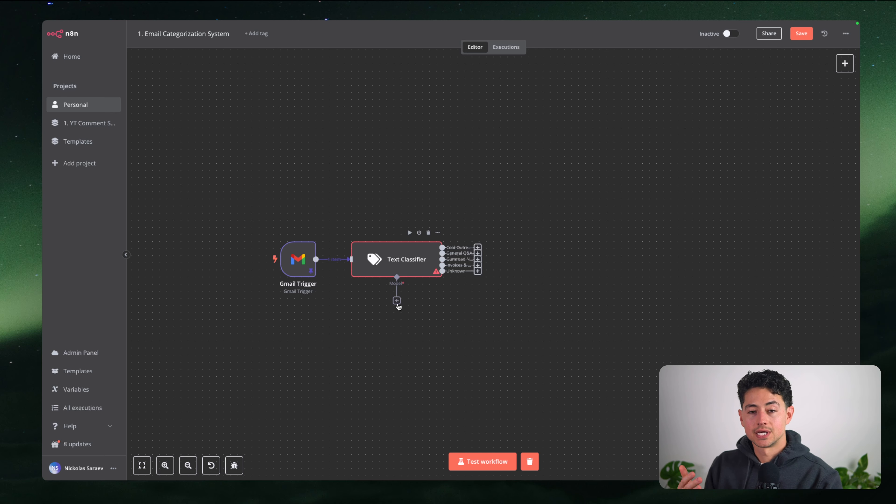
Attach an OpenAI Chat Model as the Text Classifier's language model
left_click(397, 301)
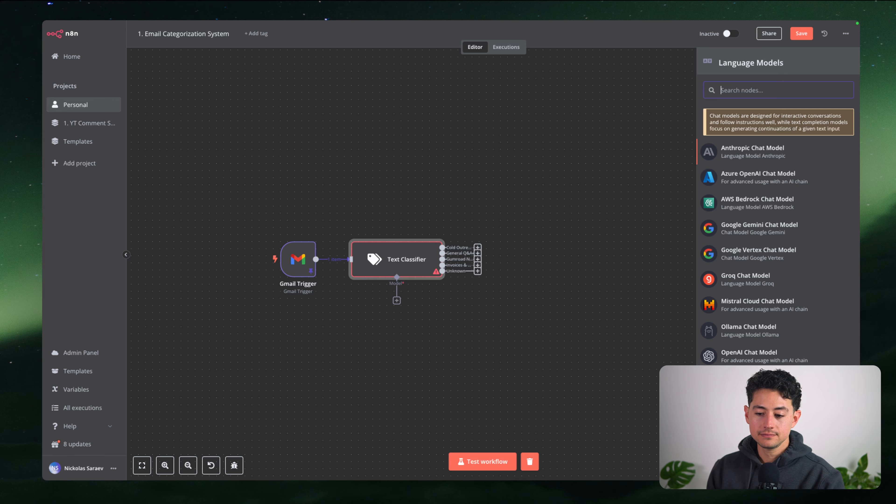
left_click(752, 357)
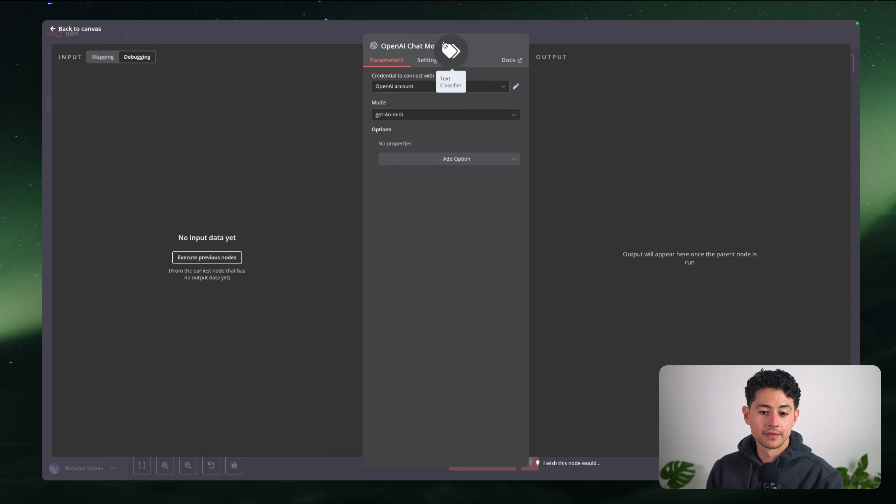
left_click(448, 46)
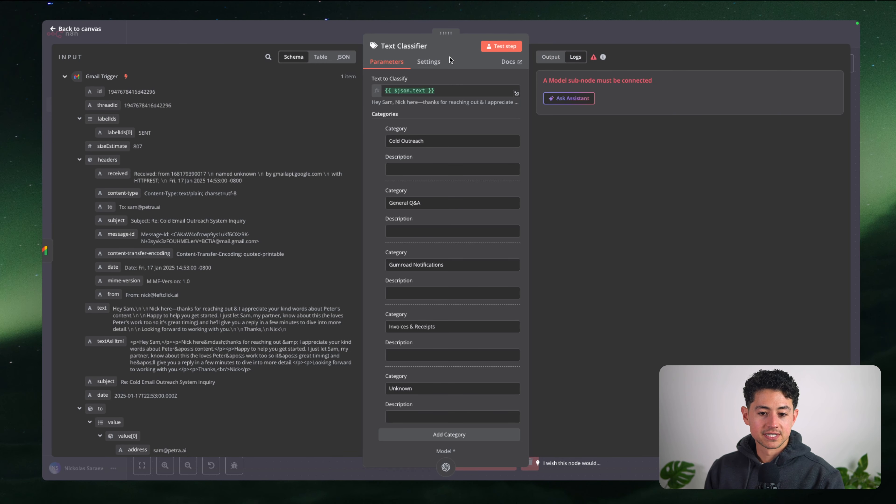
left_click(446, 465)
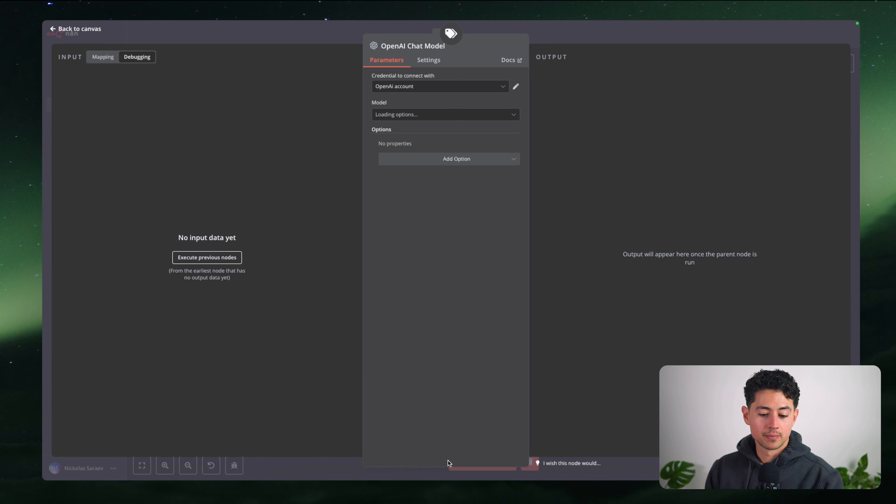
left_click(451, 36)
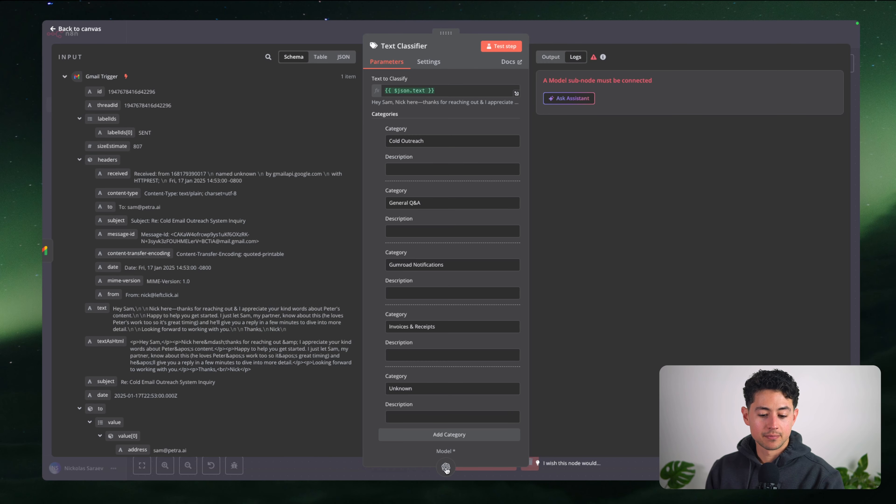
left_click(446, 467)
Start a new OpenAI credential and focus its API Key field
left_click(409, 87)
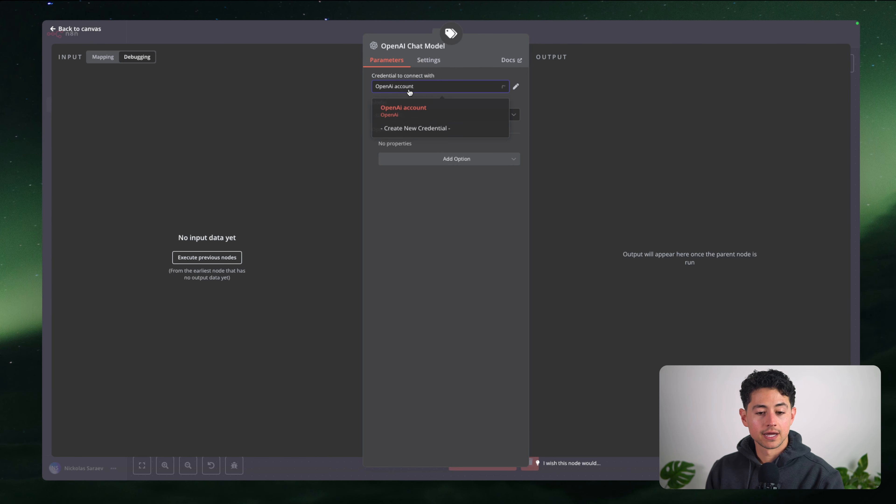
left_click(402, 131)
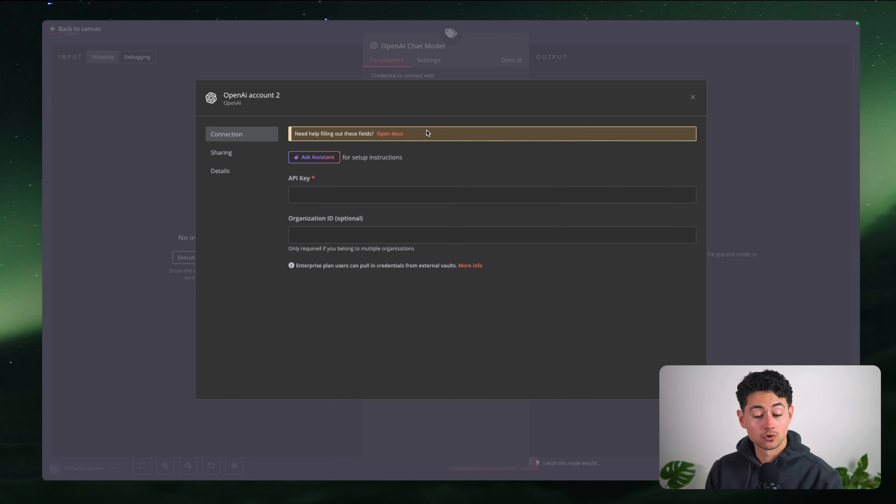
left_click(390, 194)
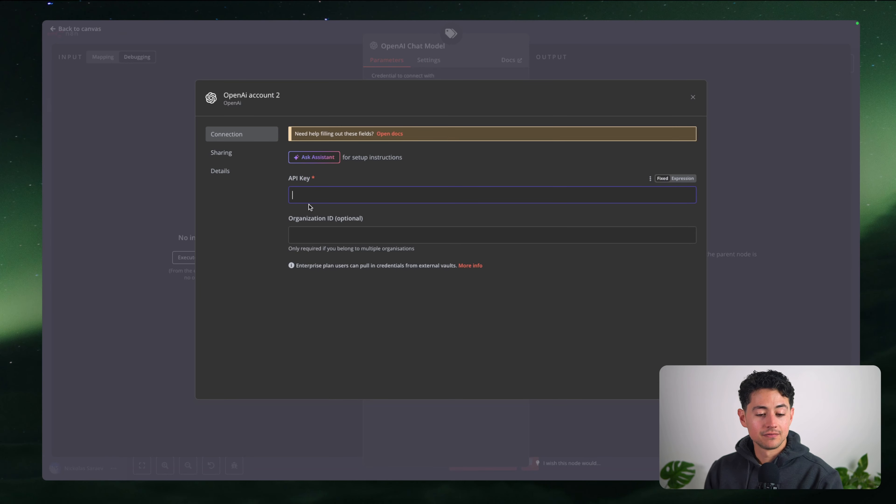
Read the n8n docs' OpenAI credential instructions for creating a new secret key
left_click(392, 134)
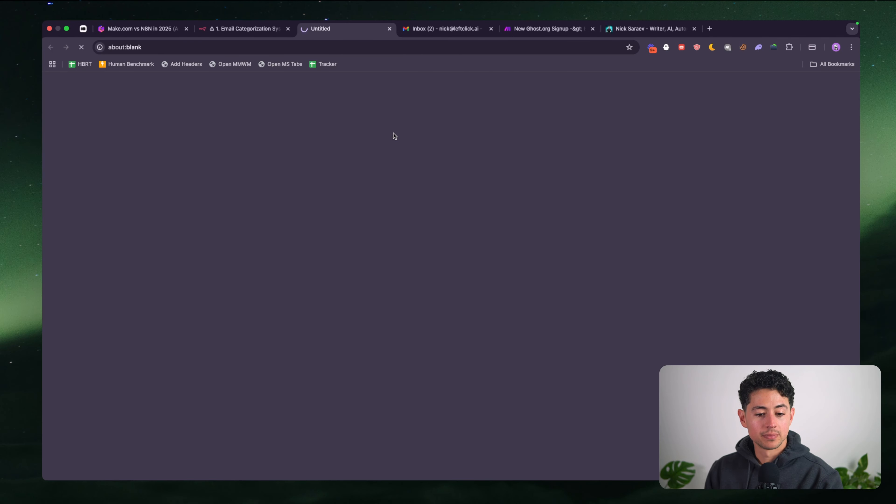
scroll(413, 239, "down", 5)
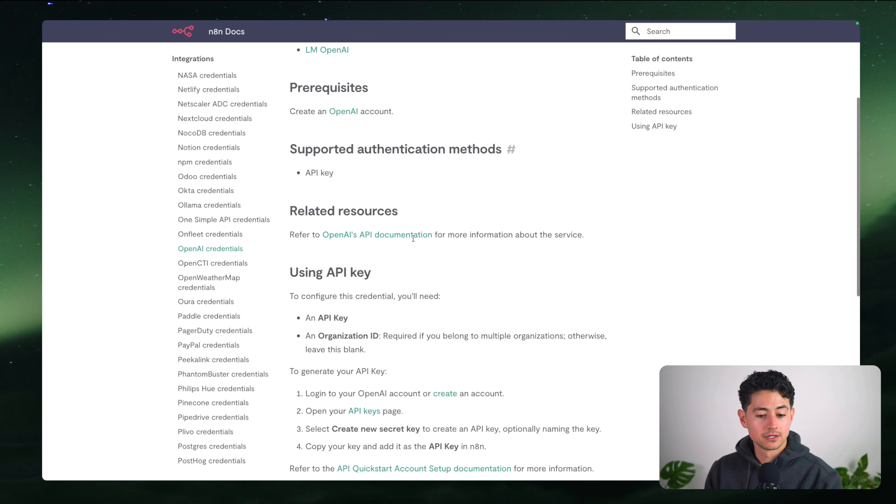
scroll(413, 238, "down", 5)
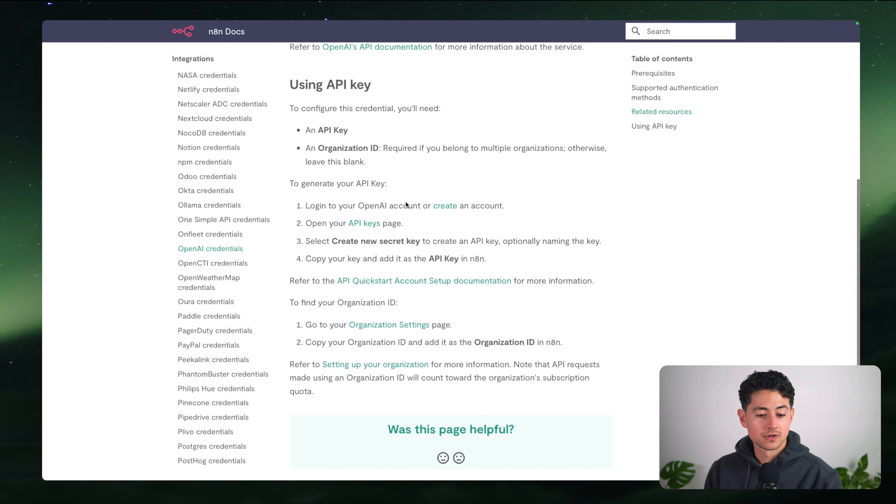
scroll(405, 202, "down", 1)
left_click_drag(356, 150, 387, 151)
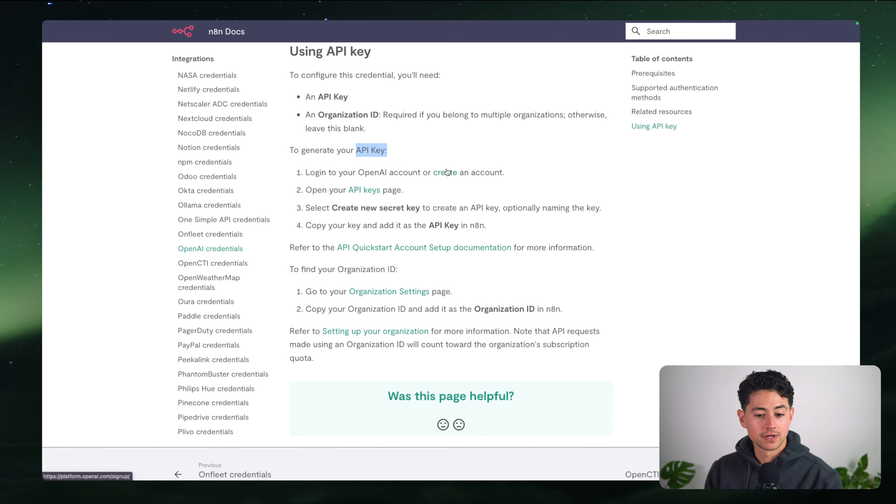
left_click_drag(332, 207, 419, 207)
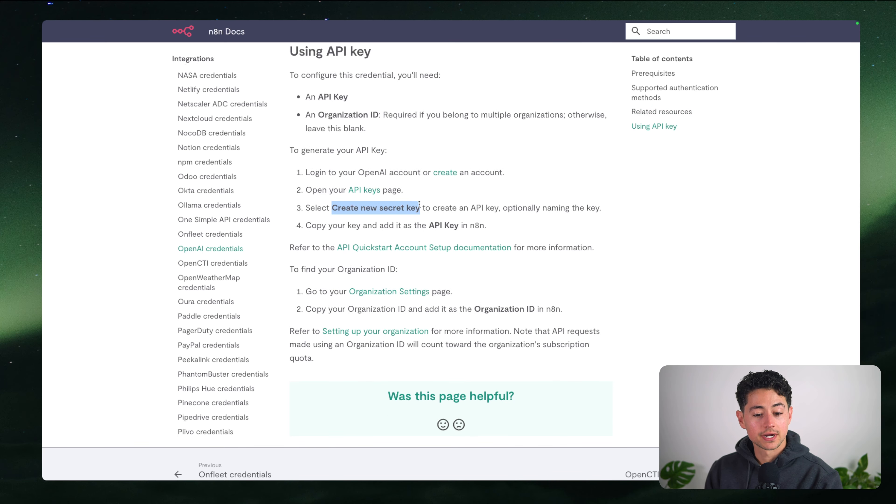
left_click(418, 210)
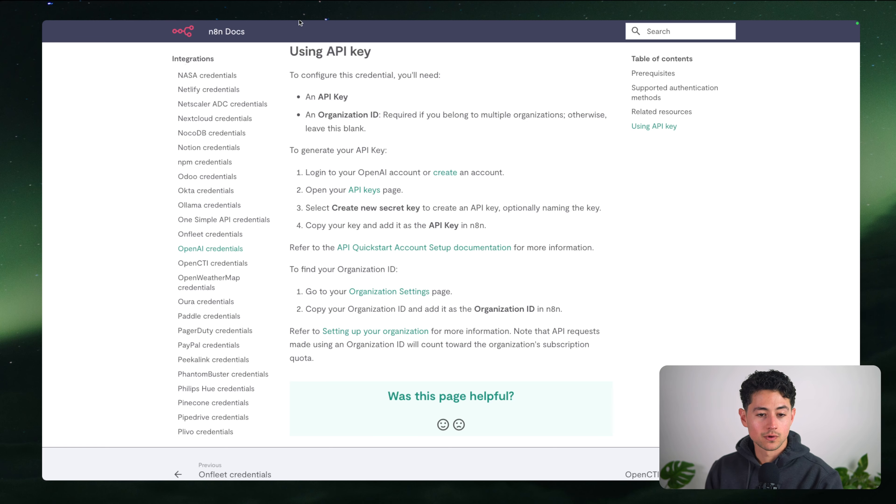
mouse_move(299, 21)
key("super+t")
Load the OpenAI platform in the new tab and go to its organization settings
type("beta.openai.com/playground")
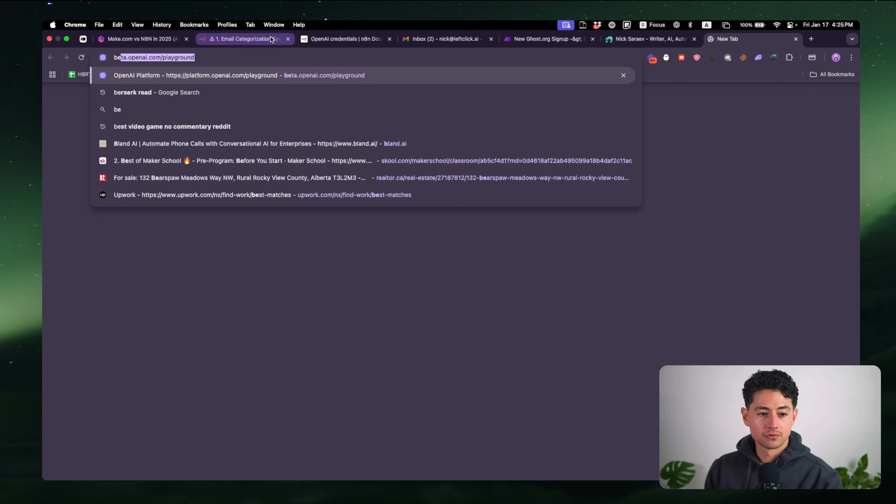
key("Return")
left_click_drag(716, 41, 517, 41)
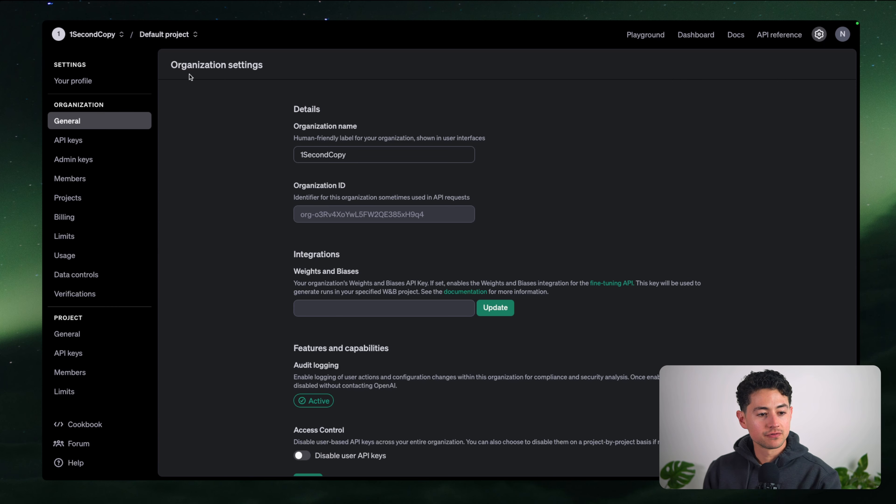
mouse_move(182, 22)
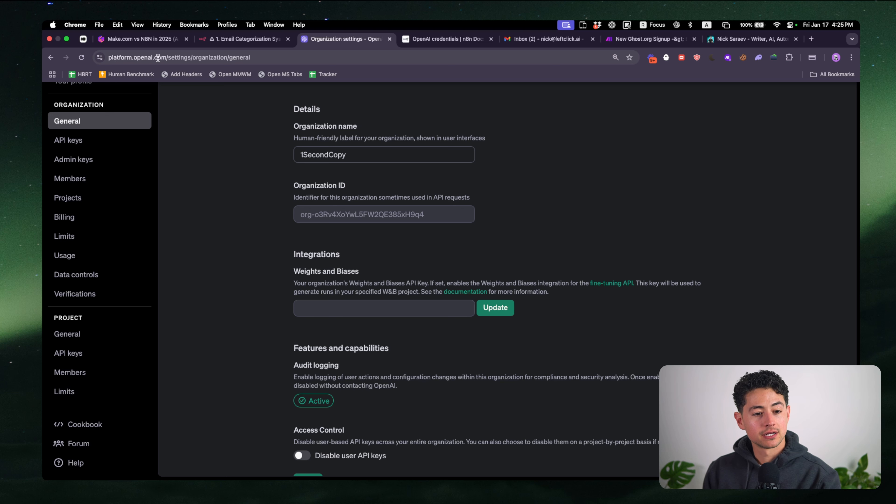
left_click_drag(252, 55, 127, 53)
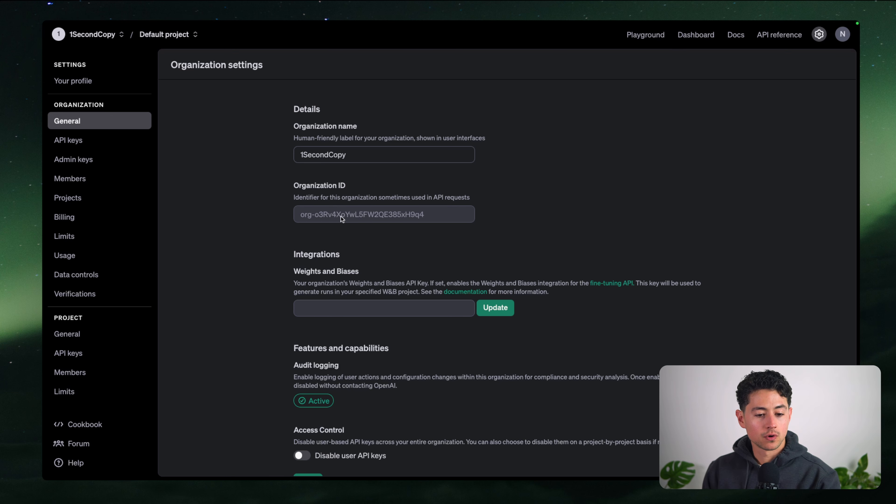
Copy the Organization ID into the n8n credential's Organization ID field
triple_click(336, 216)
key("super+c")
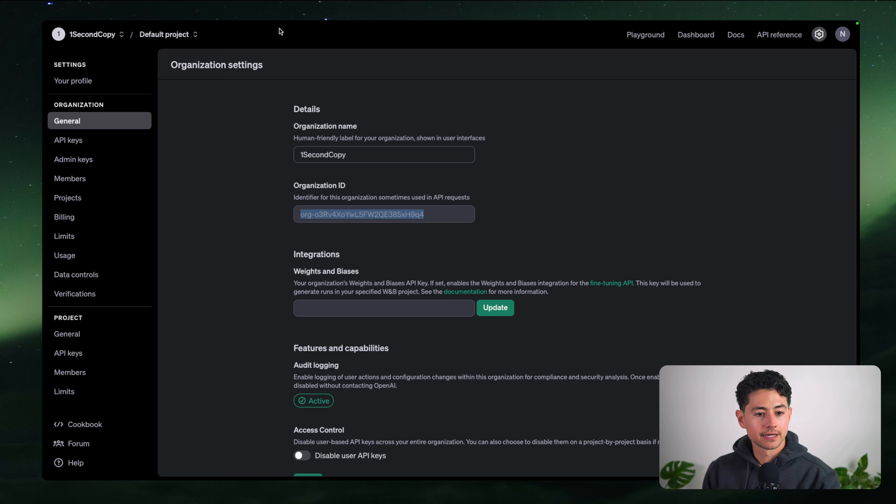
mouse_move(266, 23)
left_click(214, 40)
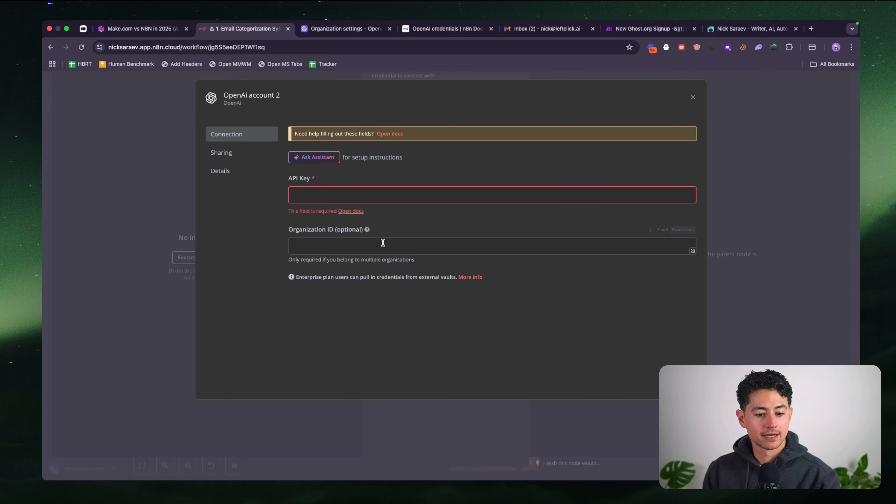
left_click(374, 246)
key("super+v")
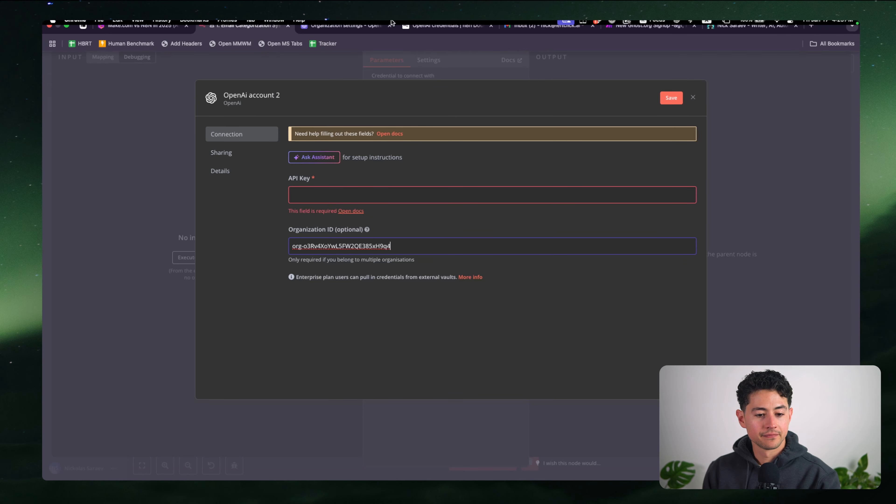
mouse_move(395, 22)
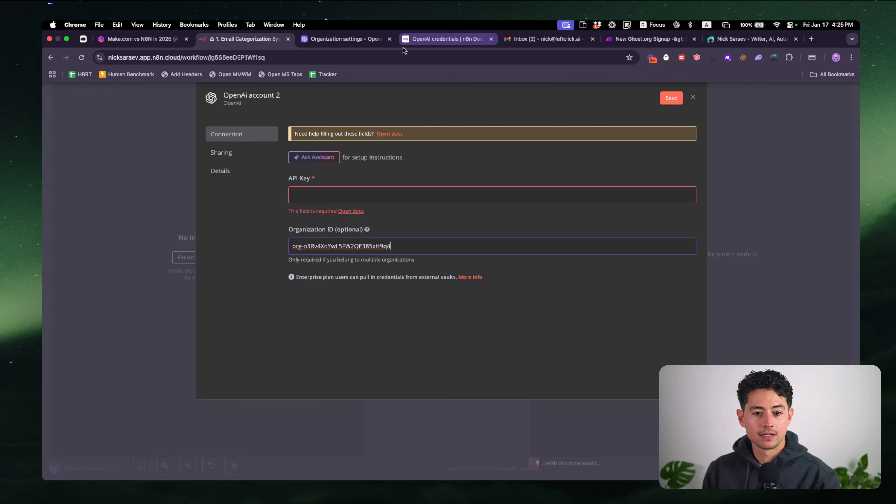
left_click(351, 41)
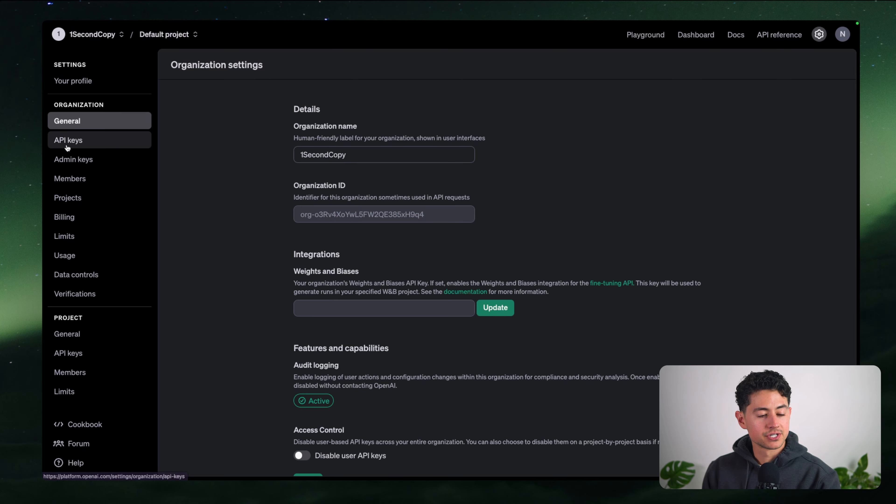
Create secret key YouTube_Example_n8n_Testing for the Default project and copy it
left_click(67, 147)
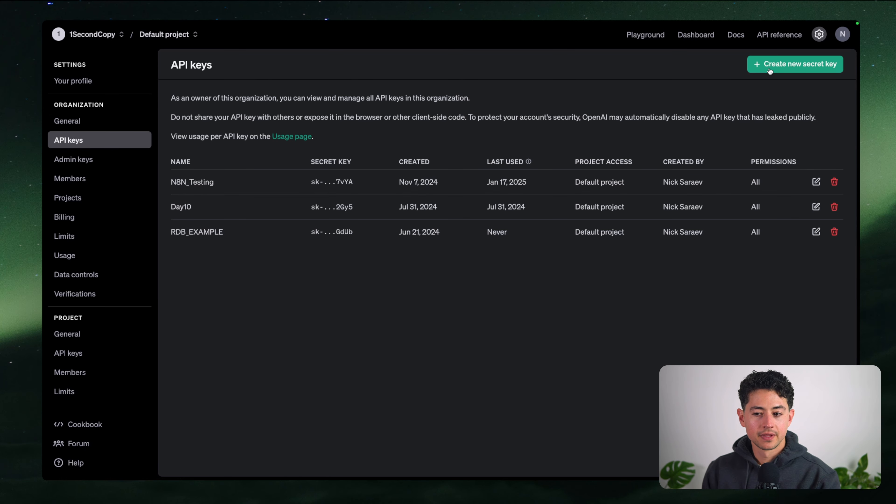
left_click(770, 69)
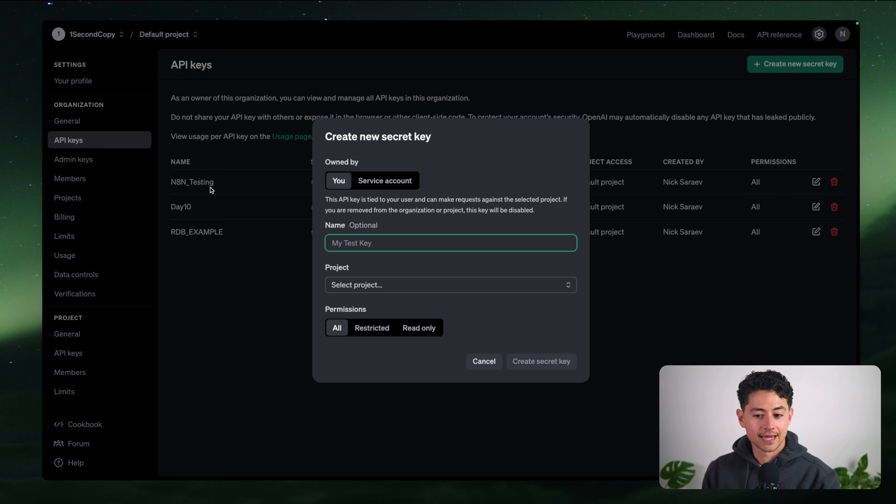
type("N8N")
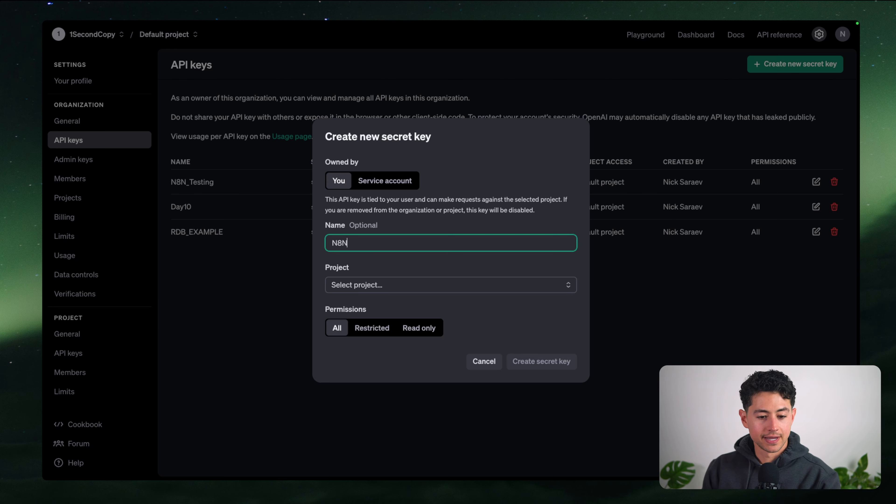
key("super+a")
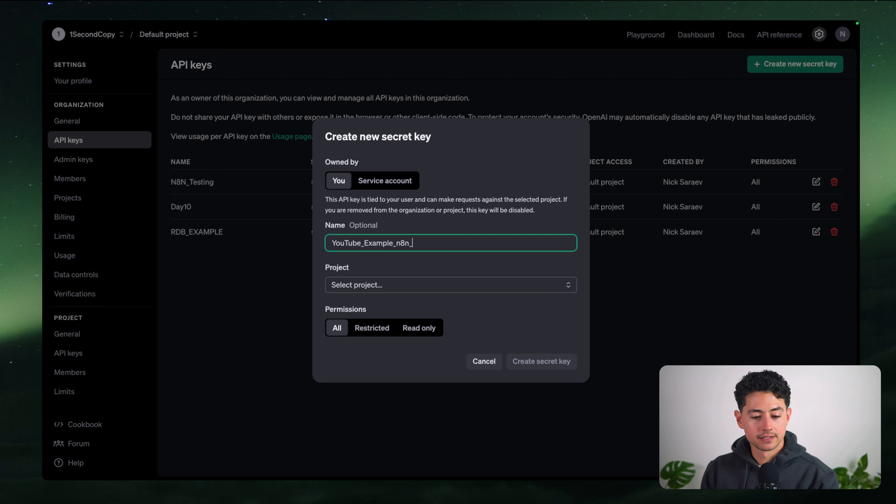
left_click(348, 264)
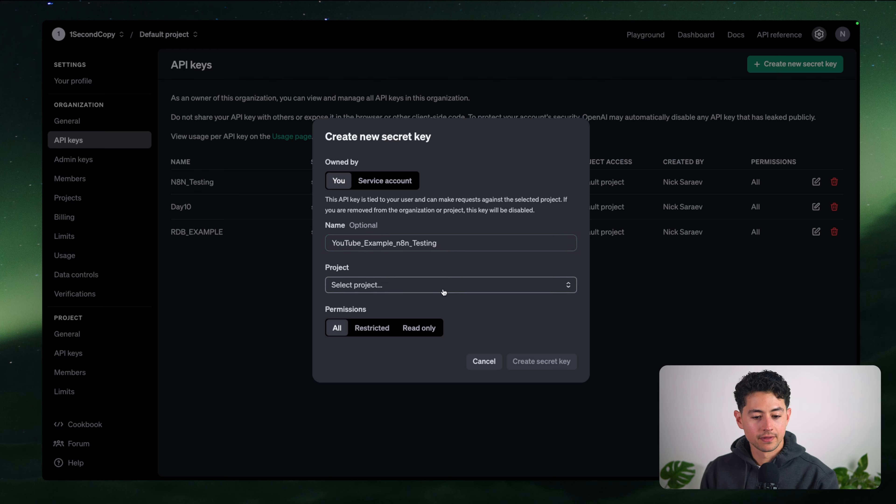
left_click(436, 290)
left_click(425, 305)
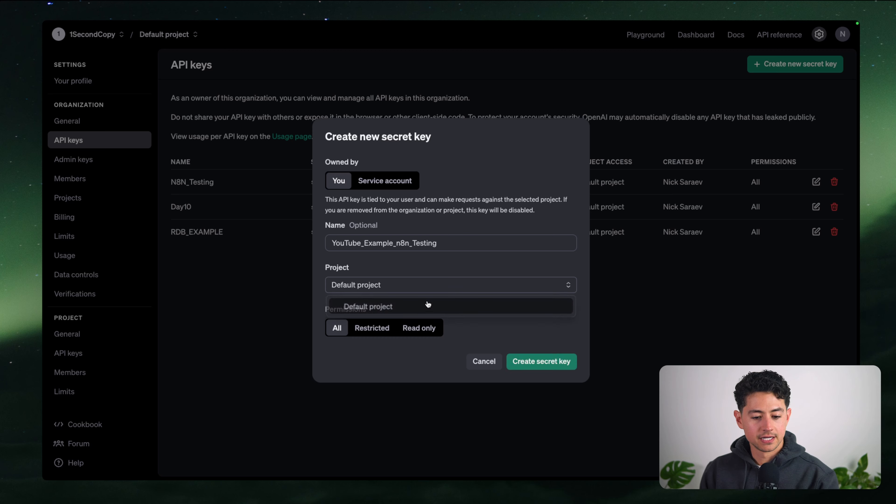
left_click(543, 361)
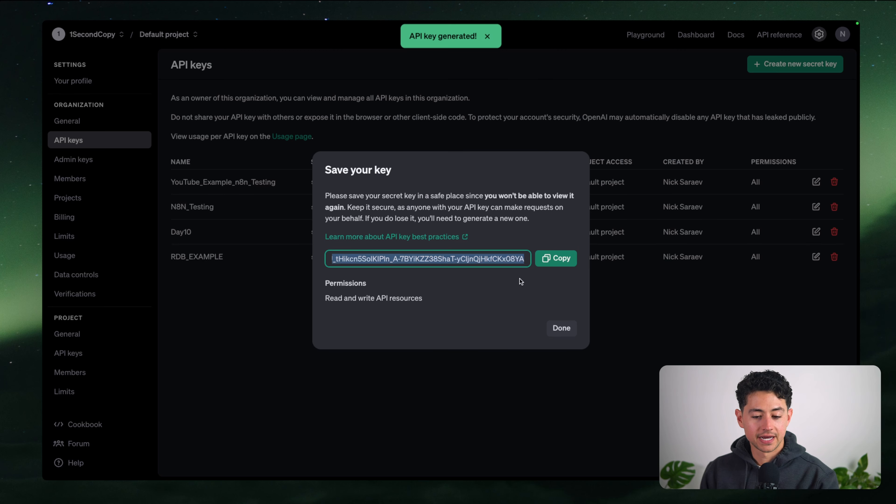
left_click(556, 258)
left_click(561, 328)
Paste the new secret key into the n8n credential's API Key field
mouse_move(278, 27)
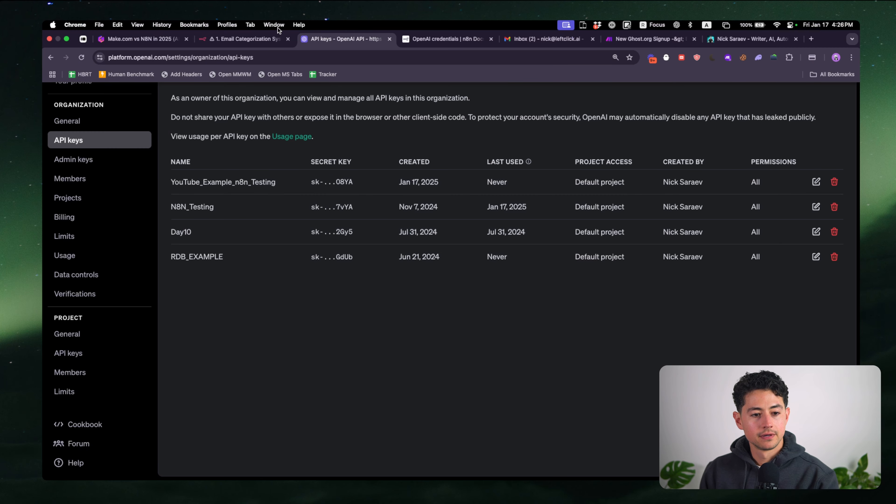
left_click(220, 43)
left_click(353, 193)
key("super+v")
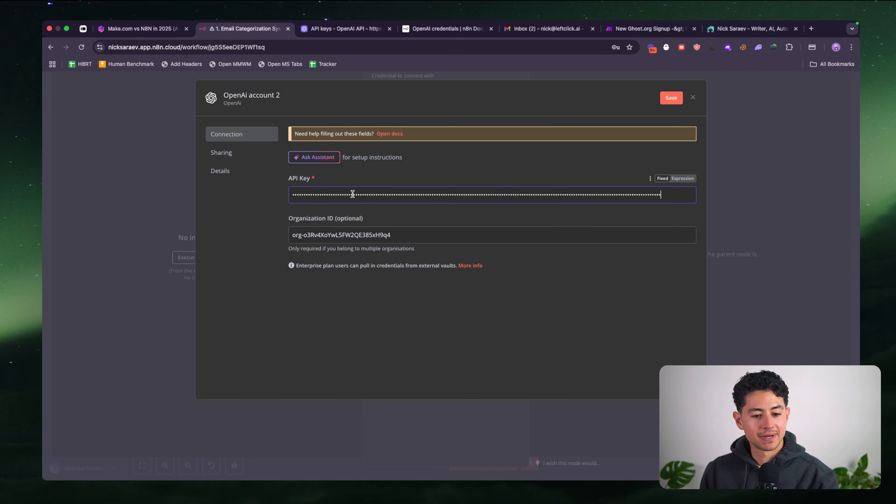
Save the OpenAi credential, switch the chat model to gpt-4o, and place it under Text Classifier
left_click(664, 102)
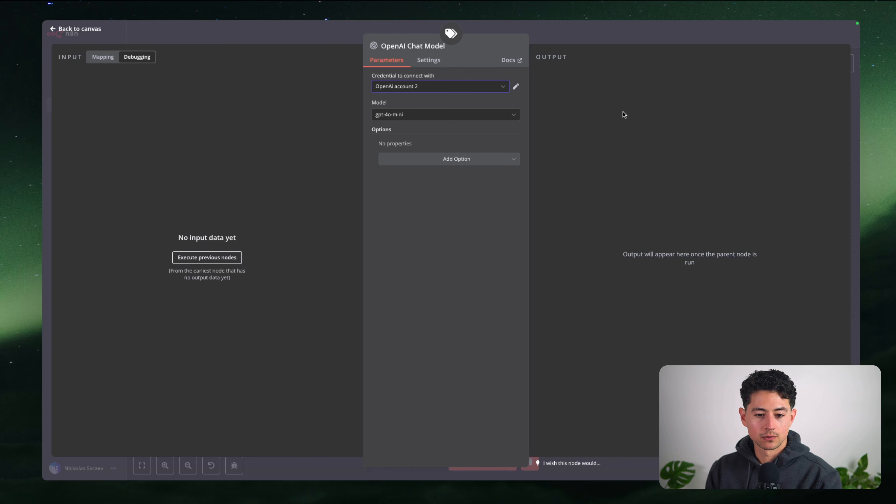
left_click(387, 119)
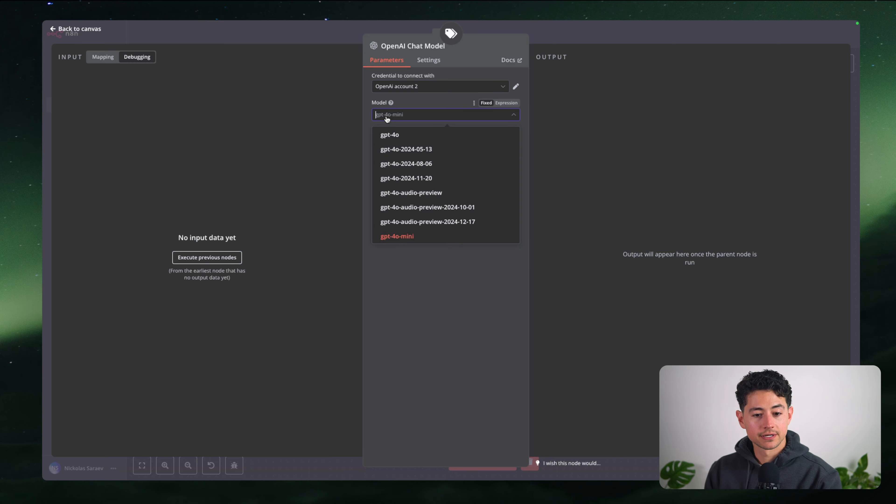
left_click(399, 134)
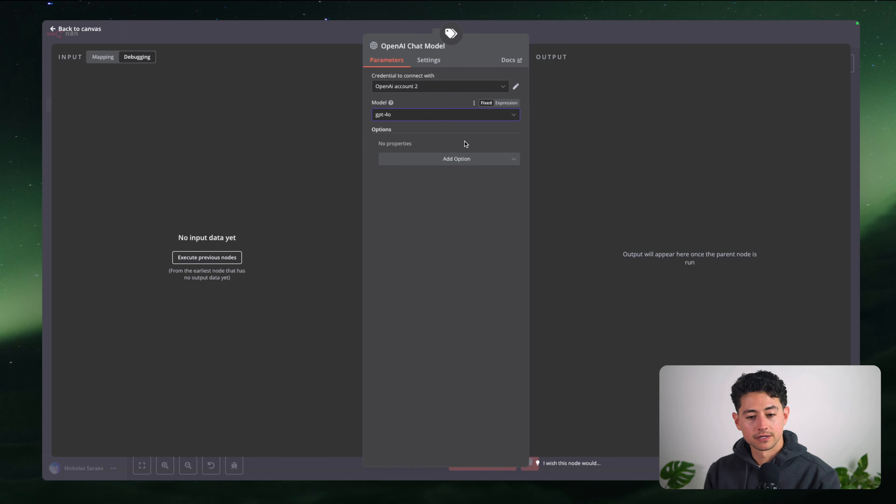
left_click(560, 39)
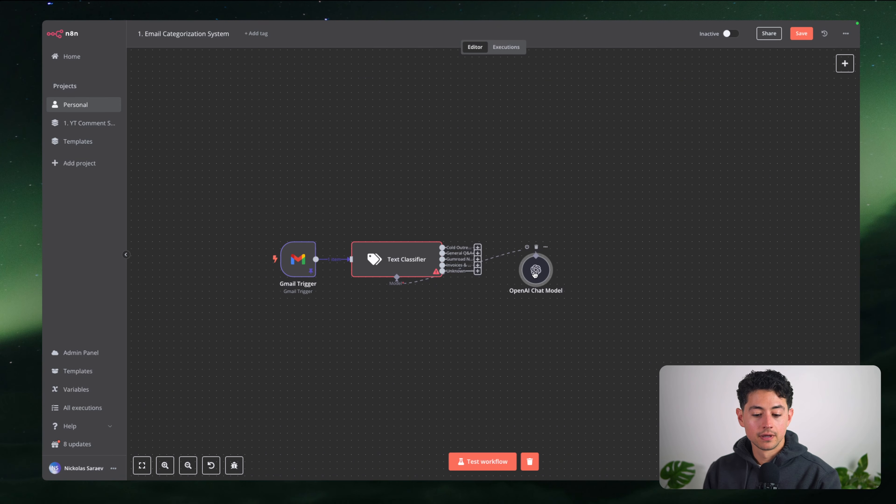
left_click_drag(536, 270, 408, 320)
Test-run the Text Classifier and check the model's response marking Cold Outreach true
double_click(404, 256)
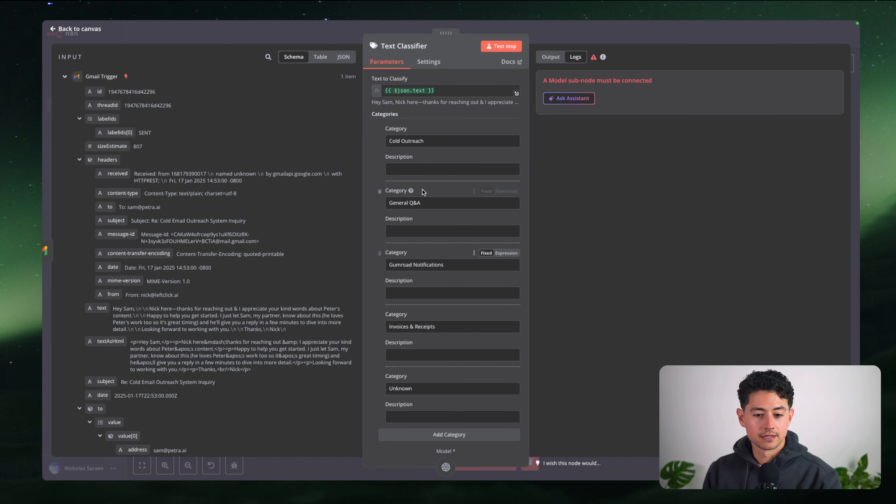
scroll(460, 141, "down", 3)
scroll(461, 141, "up", 2)
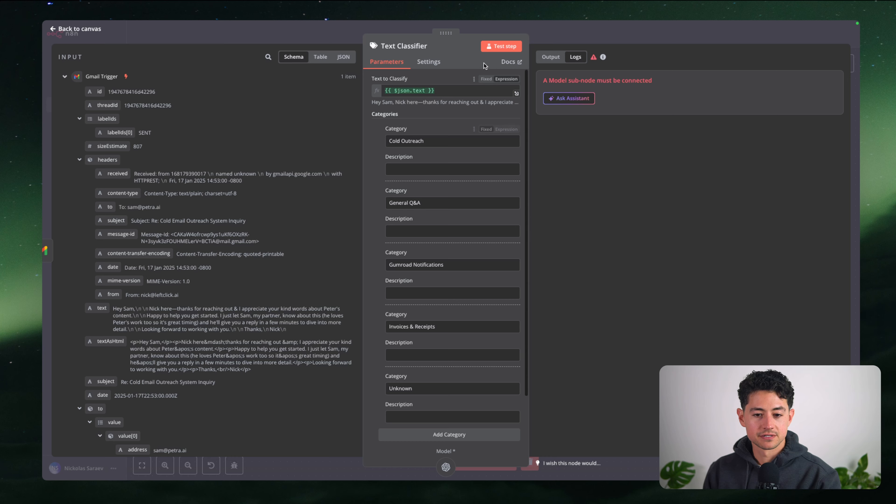
left_click(500, 46)
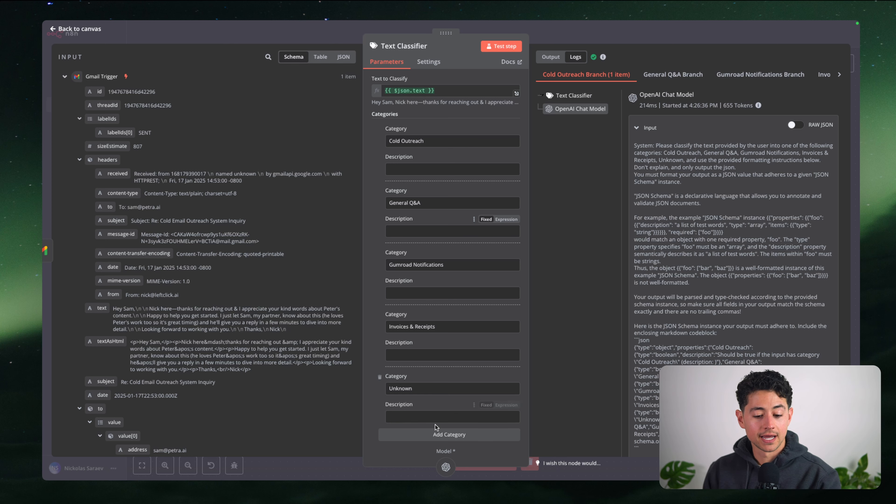
left_click(446, 467)
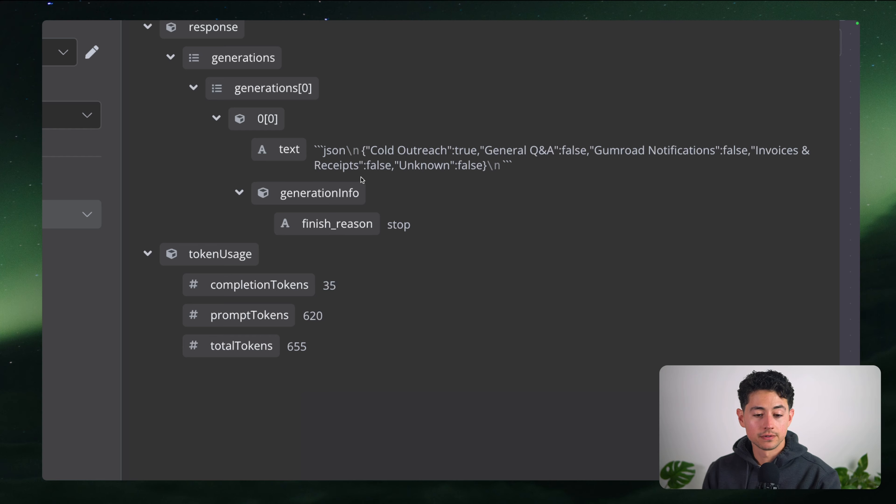
left_click_drag(502, 164, 311, 155)
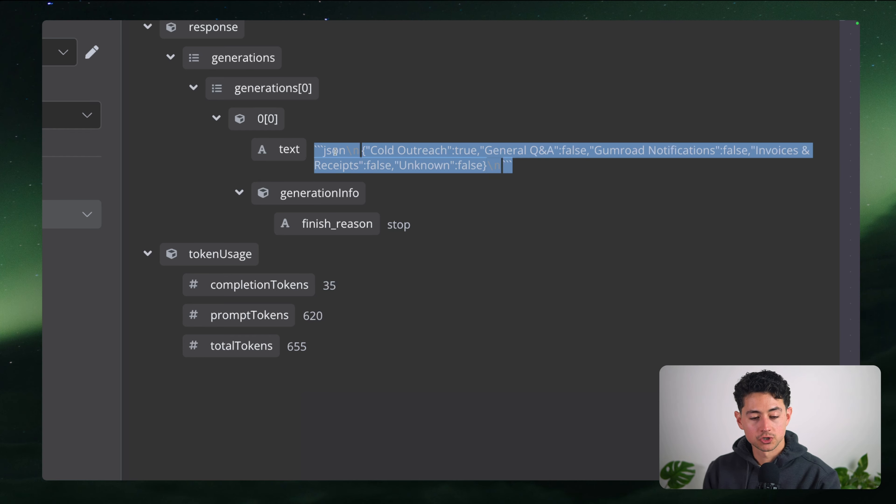
left_click_drag(363, 150, 471, 163)
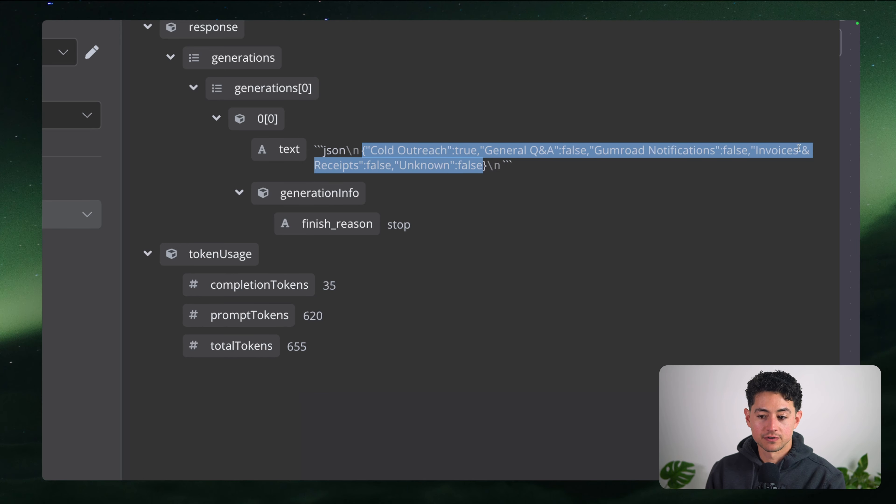
double_click(465, 150)
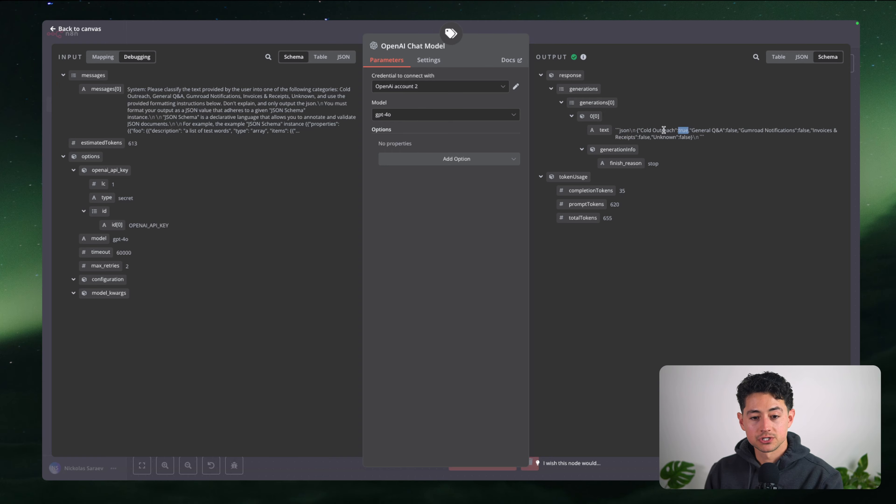
left_click(451, 33)
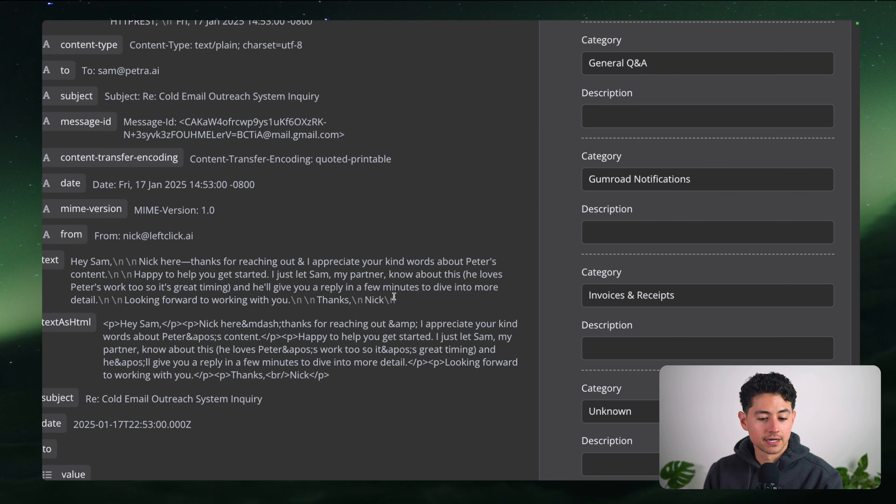
Browse each category branch's output, confirming only Cold Outreach holds the sample email
left_click_drag(286, 329, 111, 312)
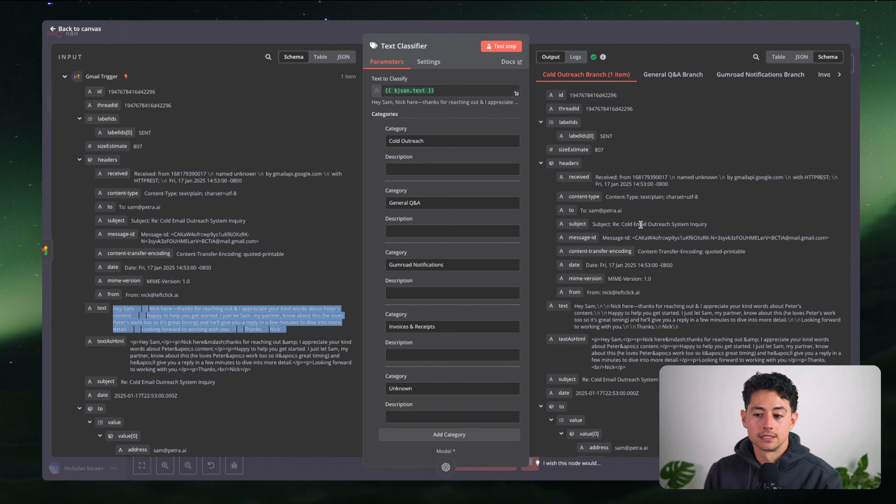
scroll(629, 75, "right", 3)
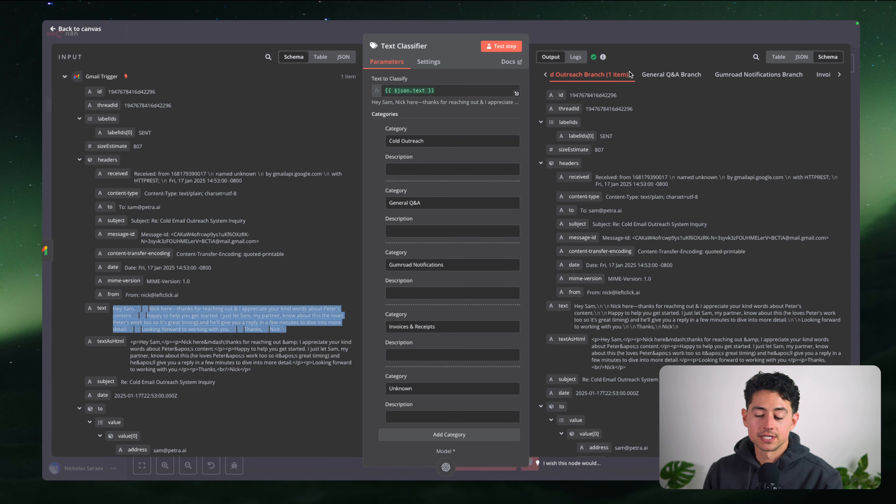
scroll(629, 74, "left", 3)
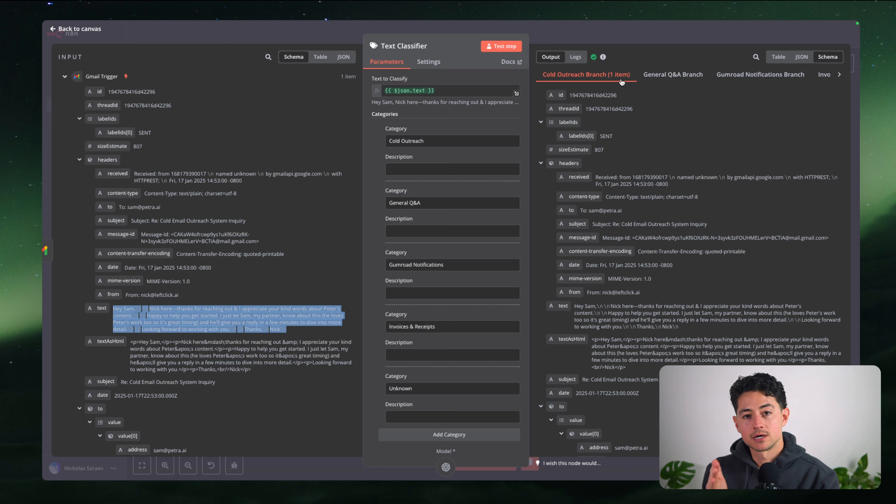
scroll(600, 83, "right", 2)
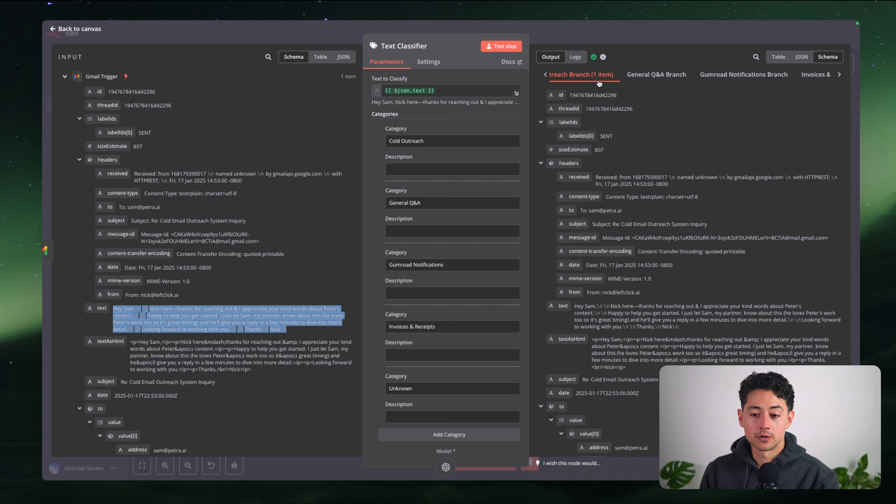
left_click(640, 79)
scroll(644, 81, "right", 2)
left_click(646, 81)
scroll(646, 81, "right", 1)
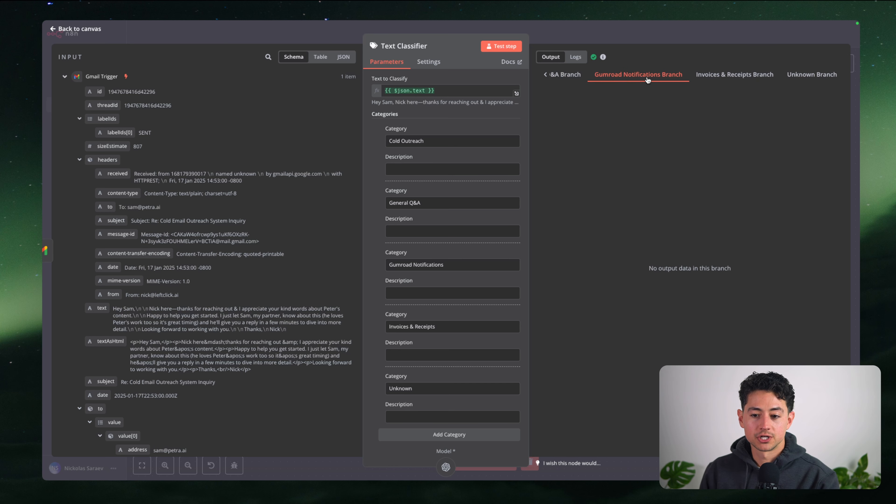
left_click(710, 81)
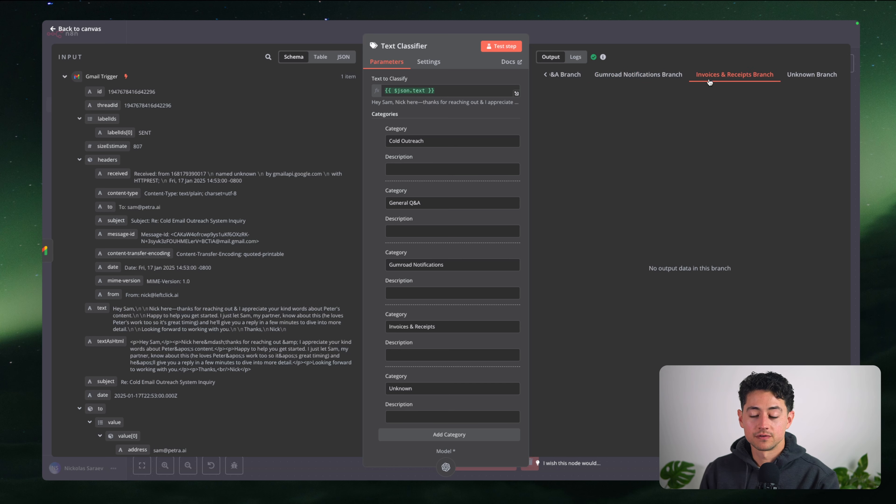
left_click(800, 81)
scroll(744, 80, "left", 4)
left_click(620, 76)
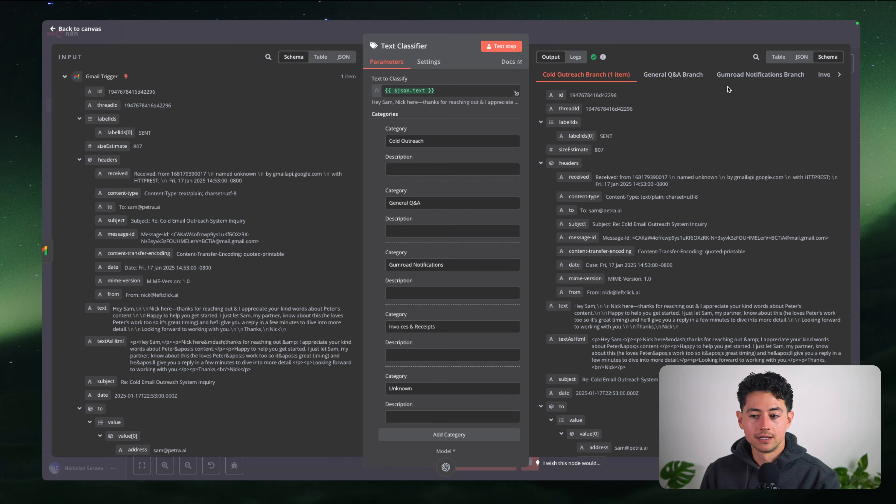
scroll(726, 75, "right", 3)
left_click(726, 75)
left_click(656, 34)
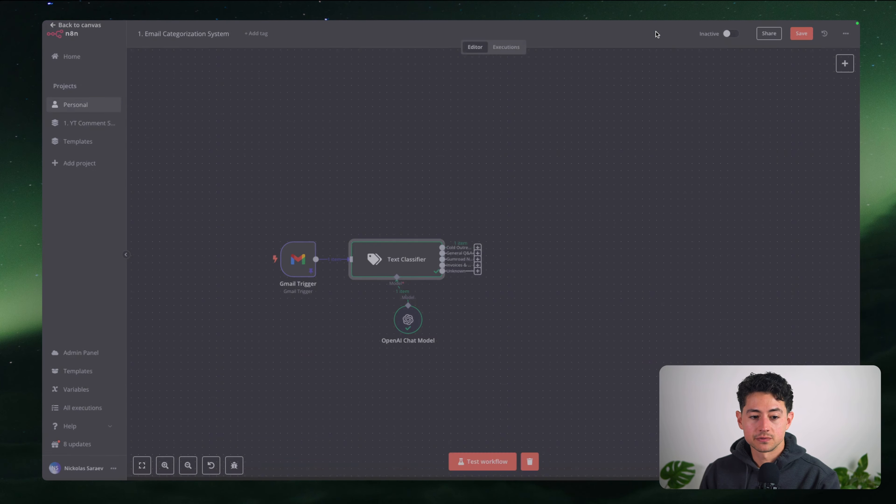
Move the OpenAI Chat Model directly under Text Classifier and unpin the Gmail Trigger's sample data
scroll(458, 180, "down", 1)
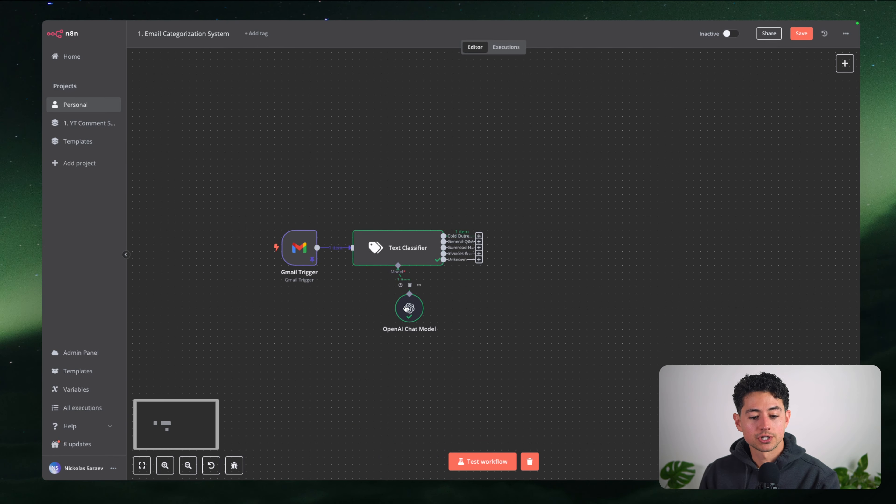
left_click_drag(406, 308, 392, 329)
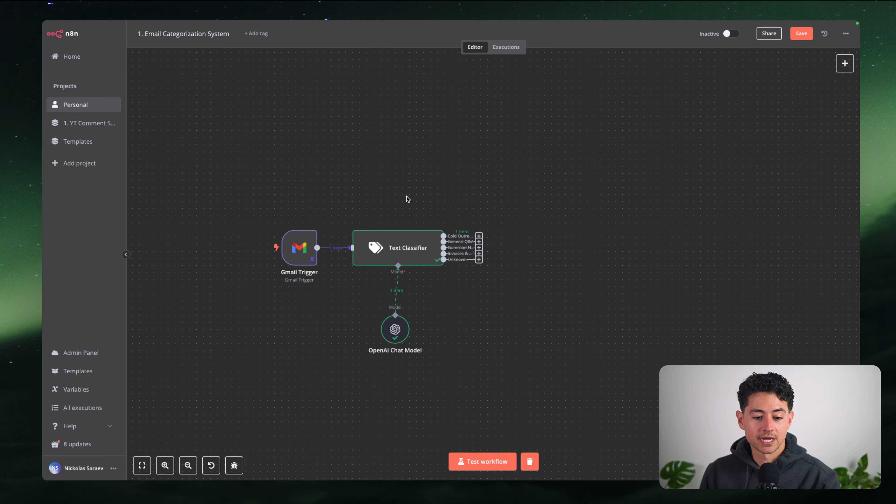
scroll(341, 260, "up", 3)
double_click(278, 231)
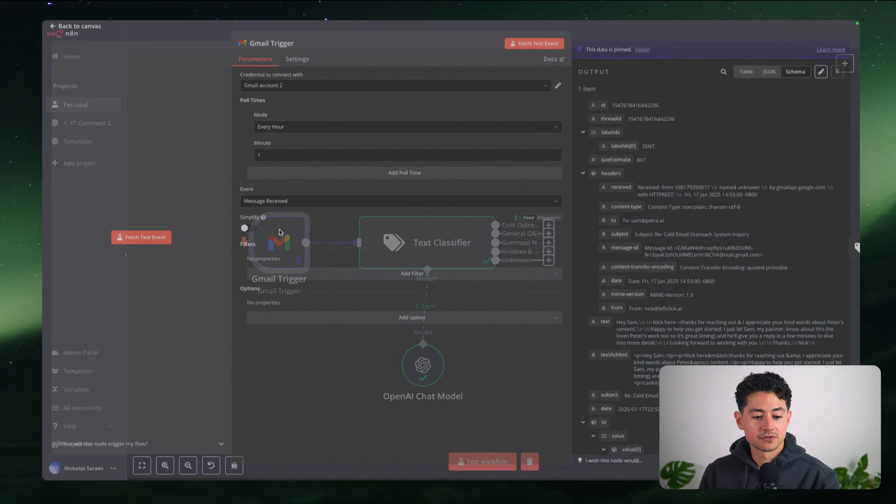
left_click(638, 52)
mouse_move(604, 22)
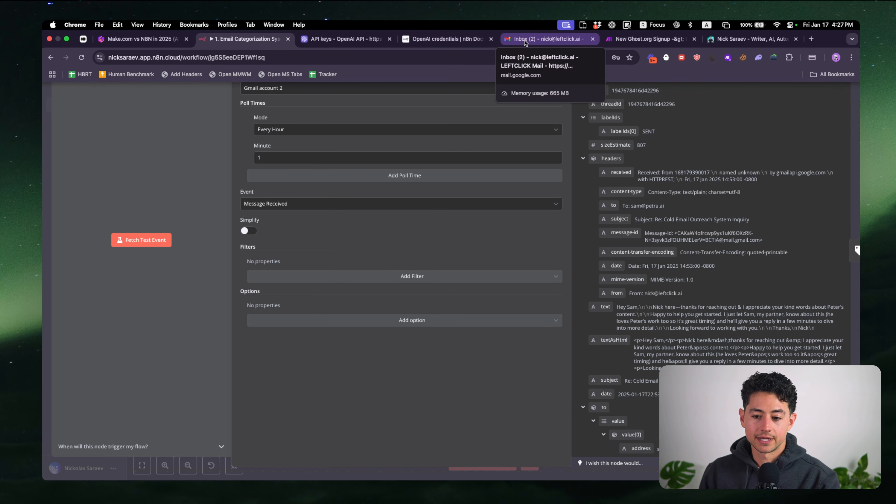
Open Gmail in the LeftClick work Chrome profile and start composing a new email
left_click(549, 35)
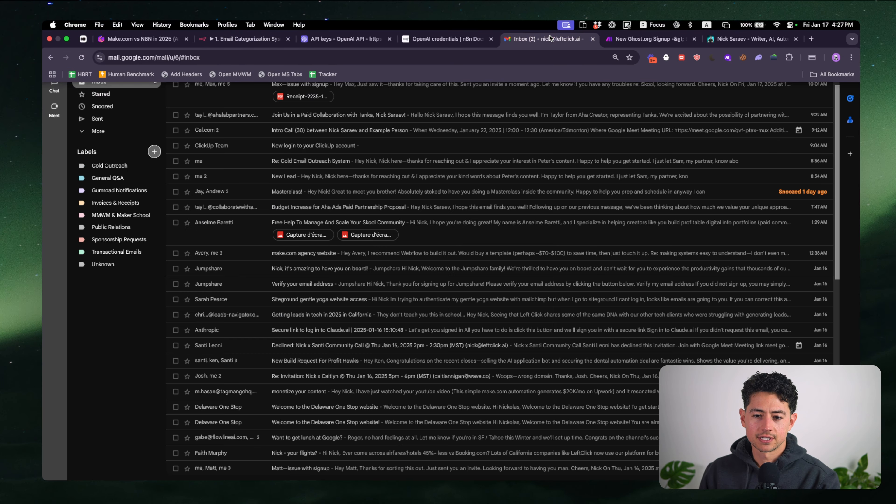
left_click(845, 32)
left_click(800, 165)
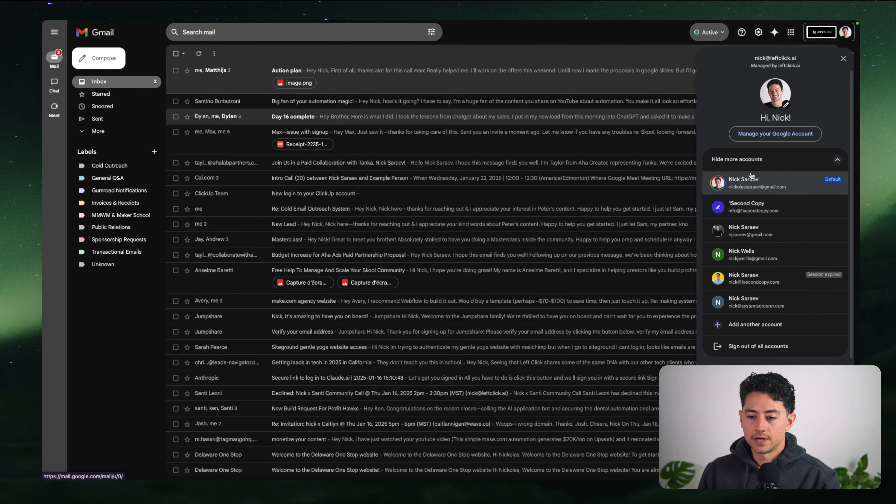
left_click(836, 57)
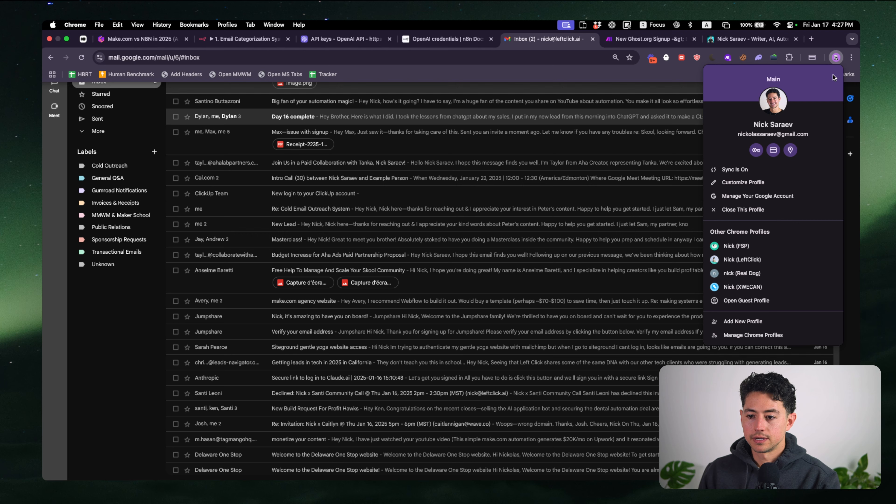
left_click(742, 260)
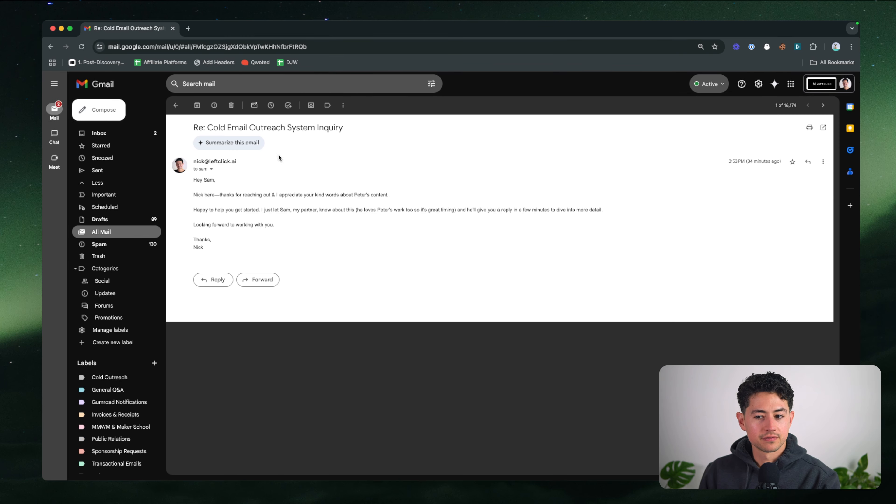
left_click(846, 85)
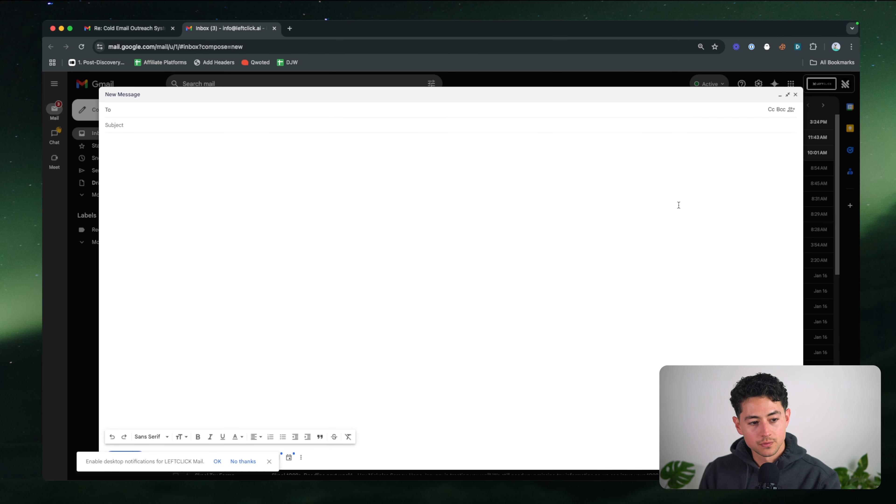
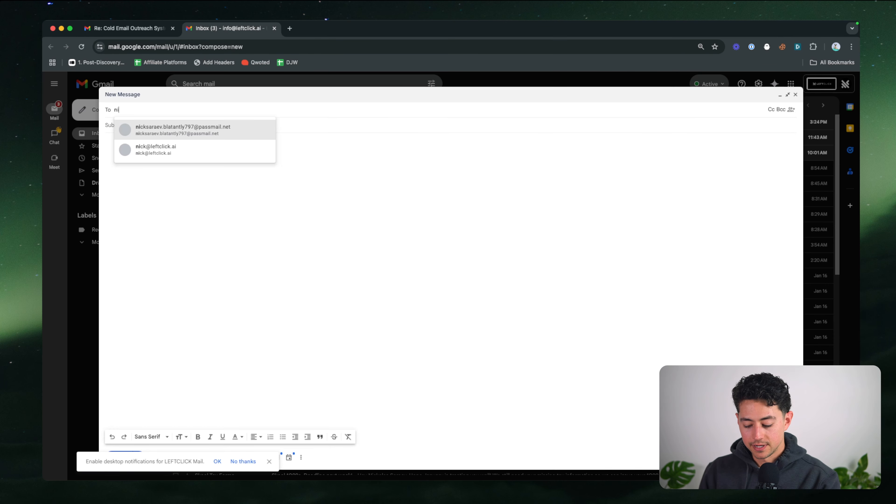
Address a new email to the work address with the subject 'Re: Invoice For … Processed'
key("Return")
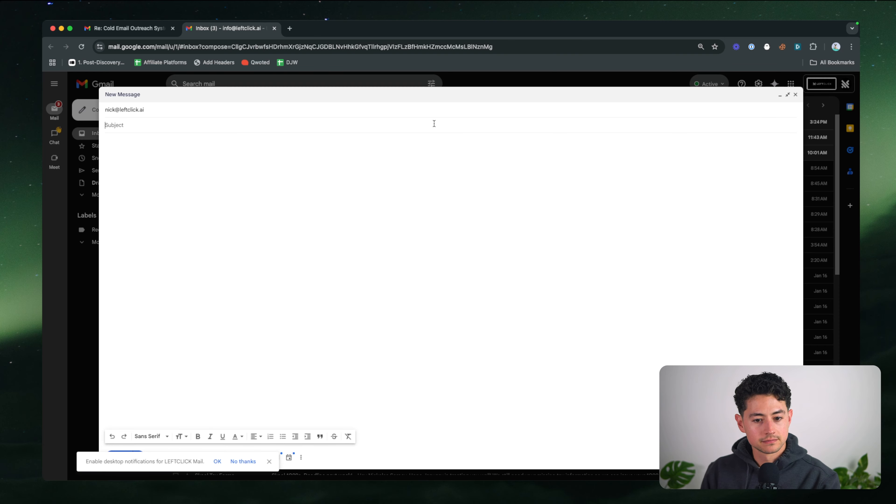
type("Re: Invoice For A39EFL")
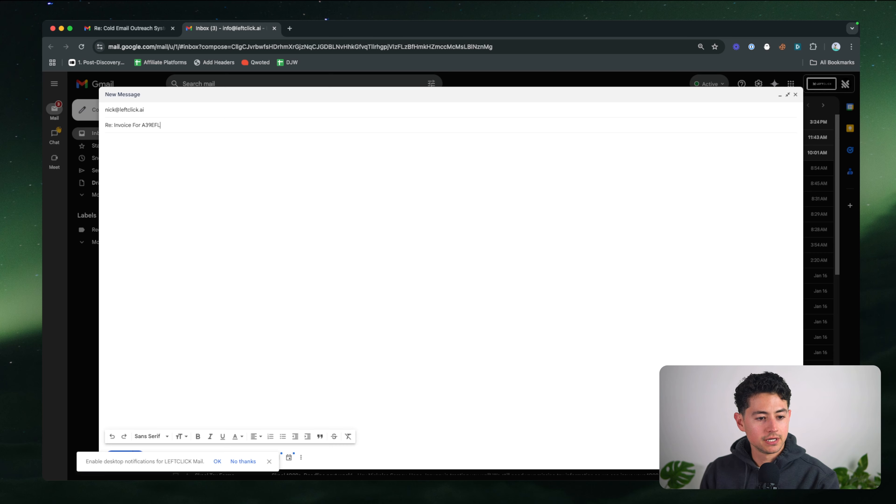
type("ssed")
key("Tab")
Write a body containing the copied invoice code, 'Please see attachment.', and a thank-you sign-off, then send it
type("He")
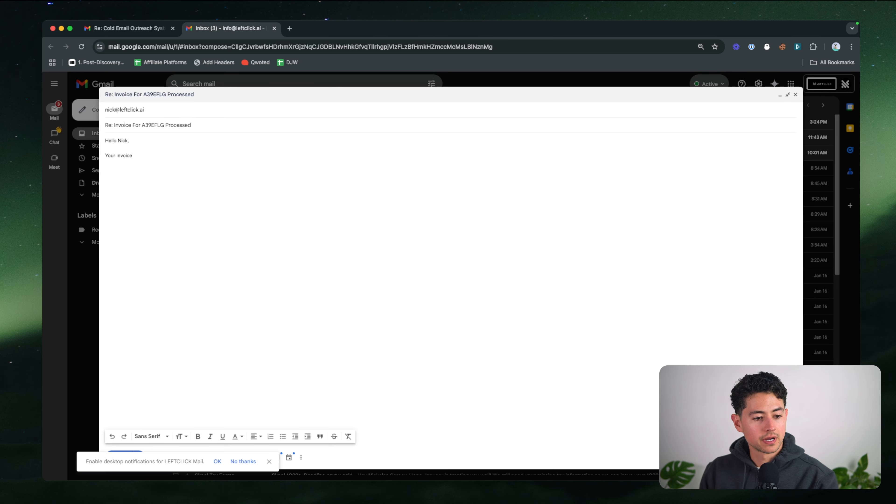
type("for")
double_click(152, 125)
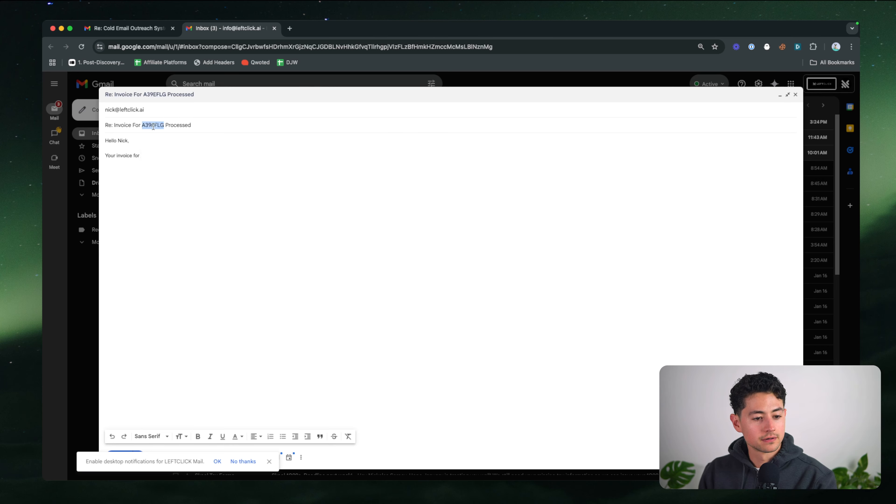
key("cmd+c")
left_click(180, 155)
key("cmd+v")
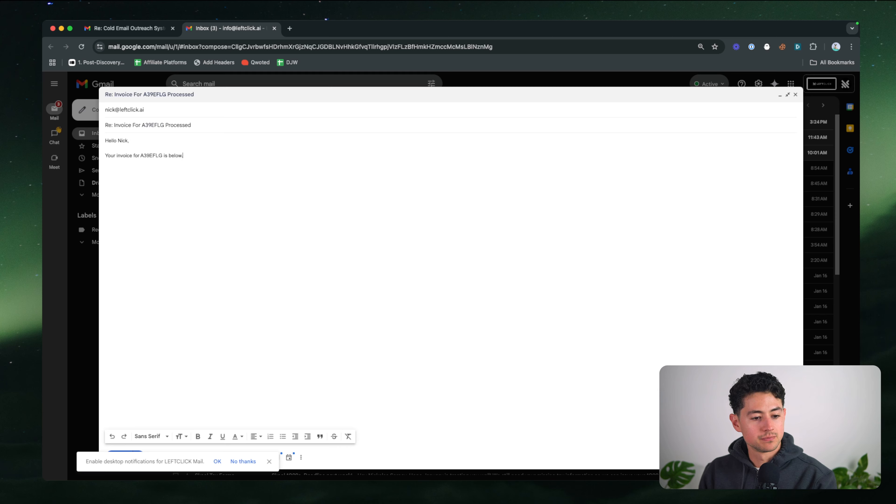
type("is below. Please see attachment.")
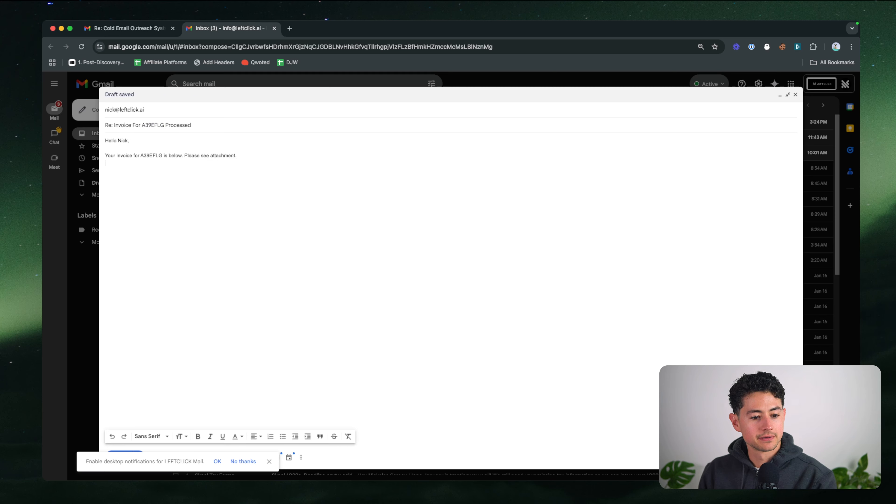
key("Return")
key("Return")
type("Thank you,")
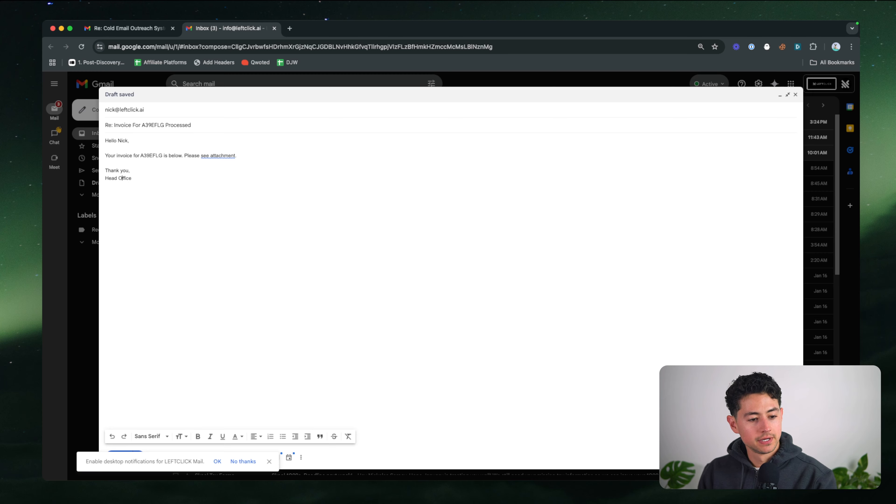
left_click(270, 461)
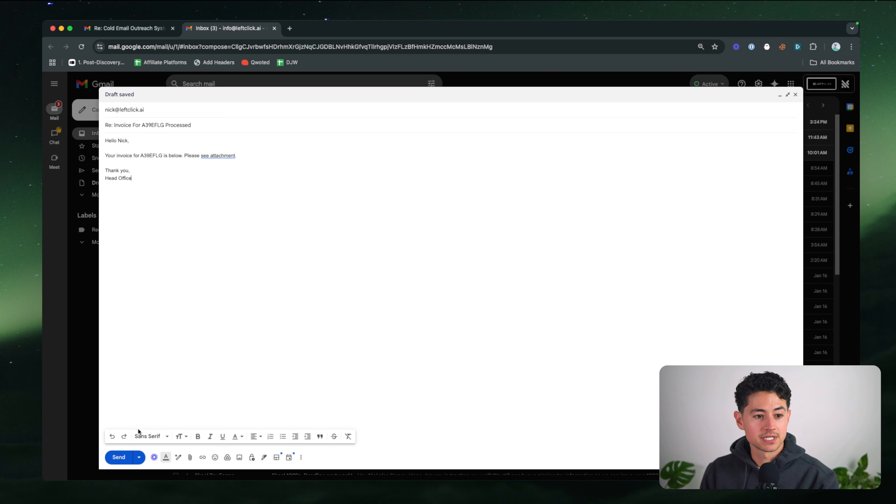
left_click(119, 457)
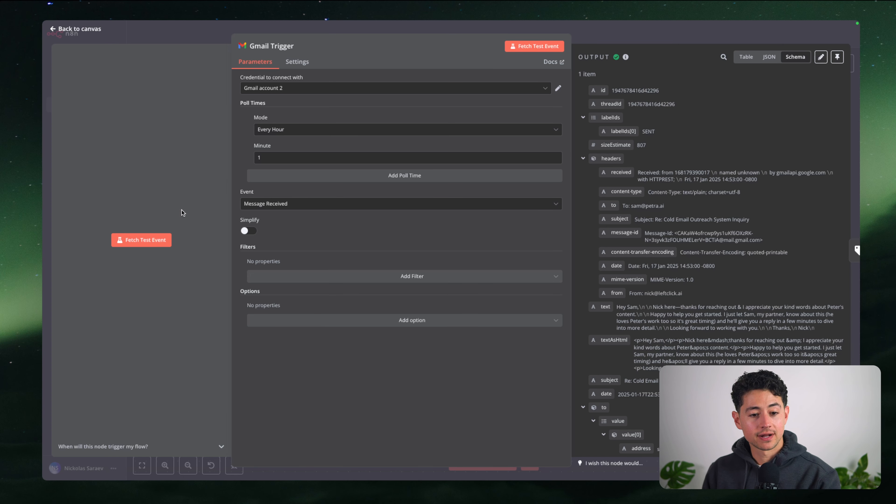
Fetch the invoice email as the Gmail Trigger's test event and check its subject in the output
left_click(154, 239)
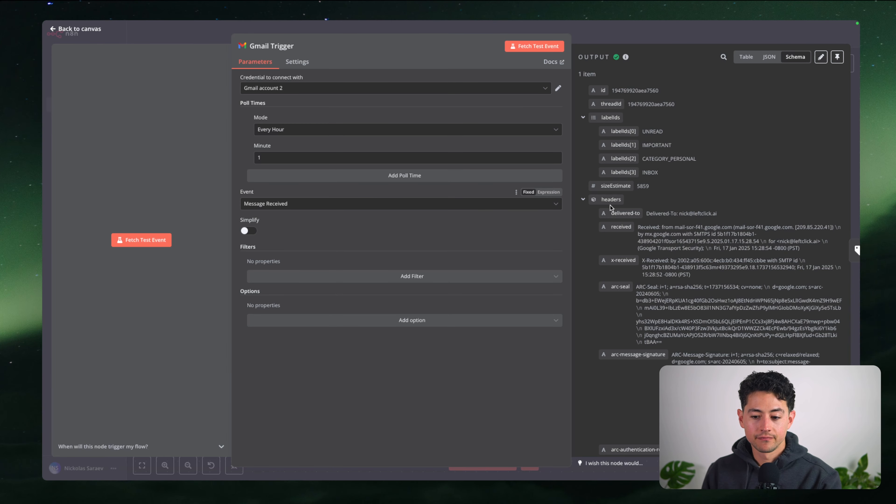
scroll(733, 205, "down", 3)
scroll(732, 206, "down", 10)
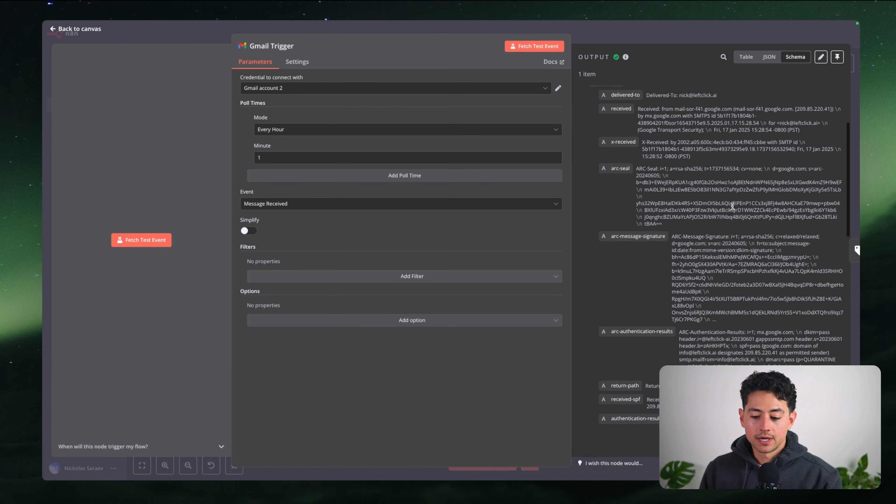
scroll(733, 206, "down", 10)
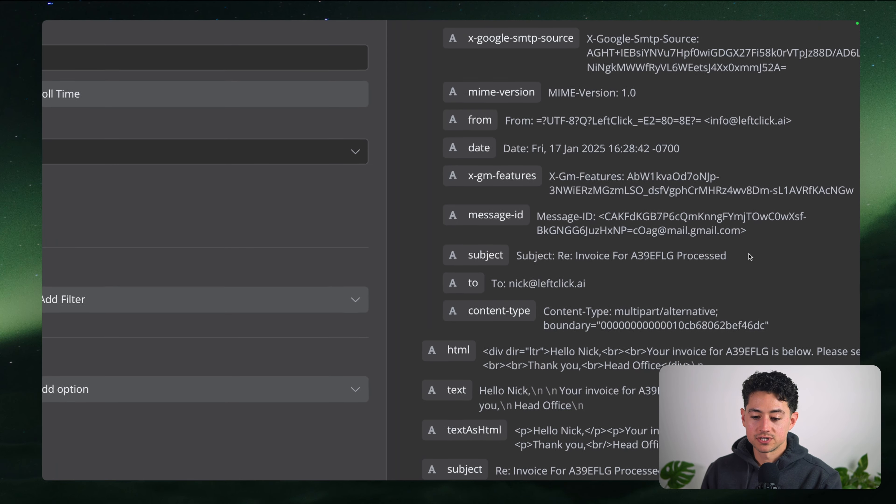
left_click_drag(641, 255, 775, 301)
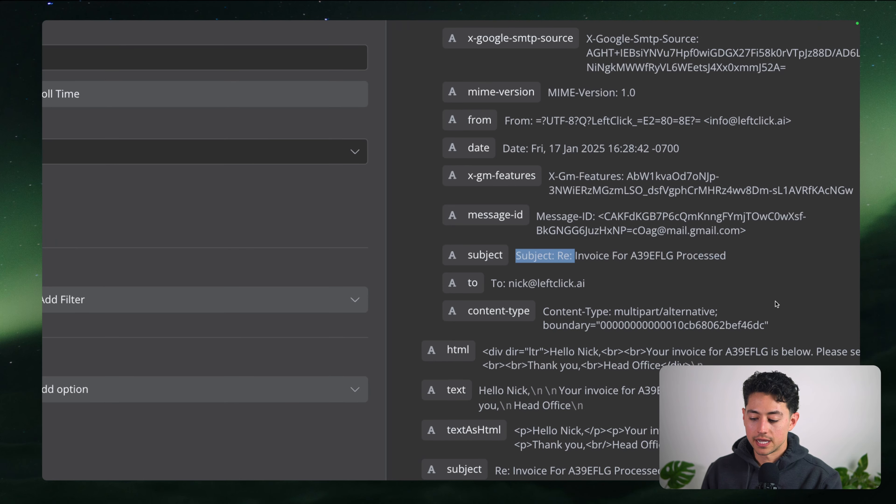
scroll(775, 301, "down", 5)
left_click(766, 279)
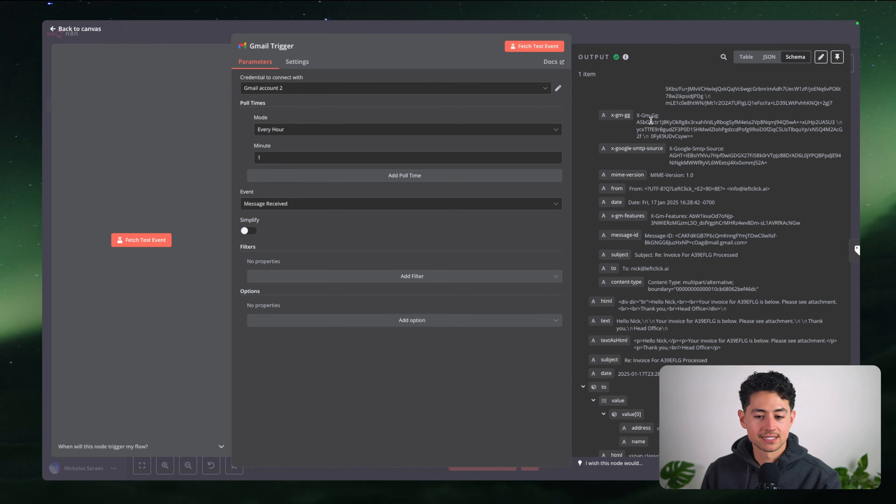
Return to the canvas and toggle the Text Classifier node off and back on
left_click(653, 38)
left_click(461, 202)
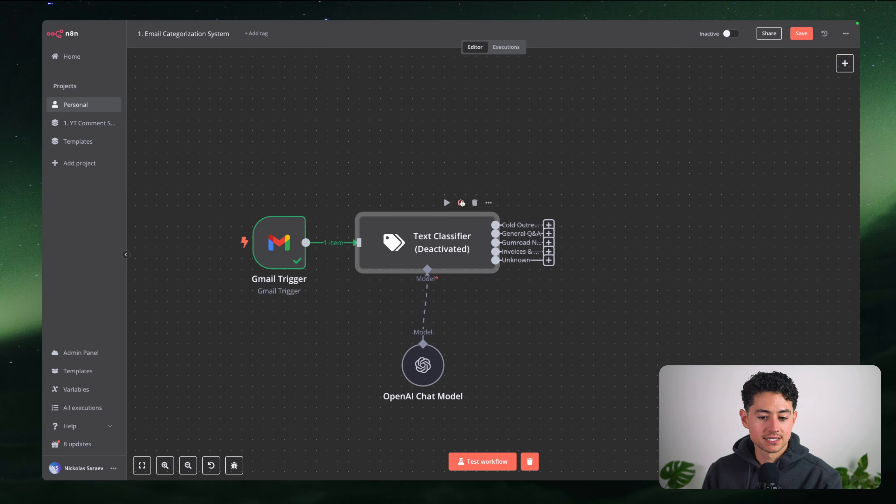
left_click(461, 202)
Run the Text Classifier on the invoice email and confirm it lands in the Invoices & Receipts branch
double_click(427, 235)
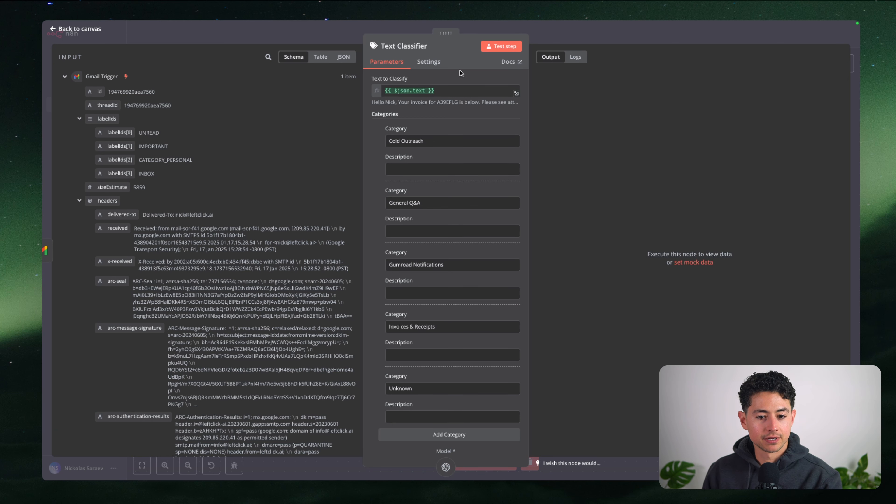
left_click(501, 47)
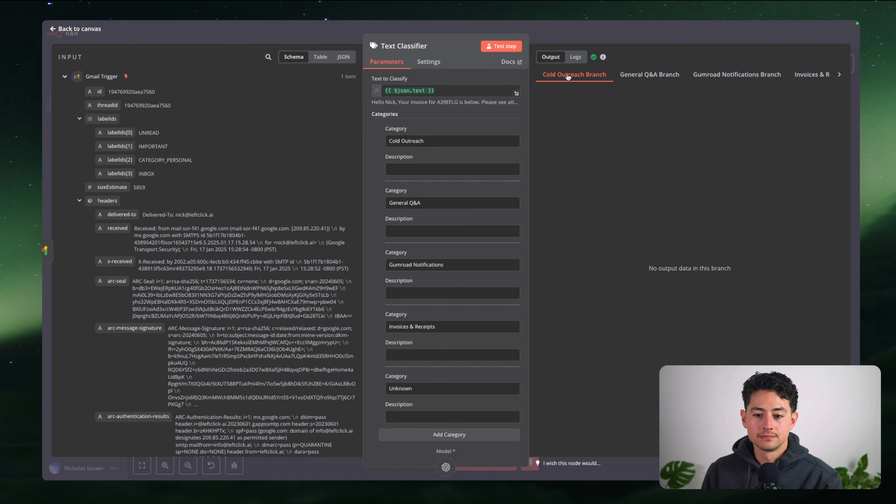
left_click(839, 77)
left_click(839, 75)
left_click(840, 75)
left_click(839, 76)
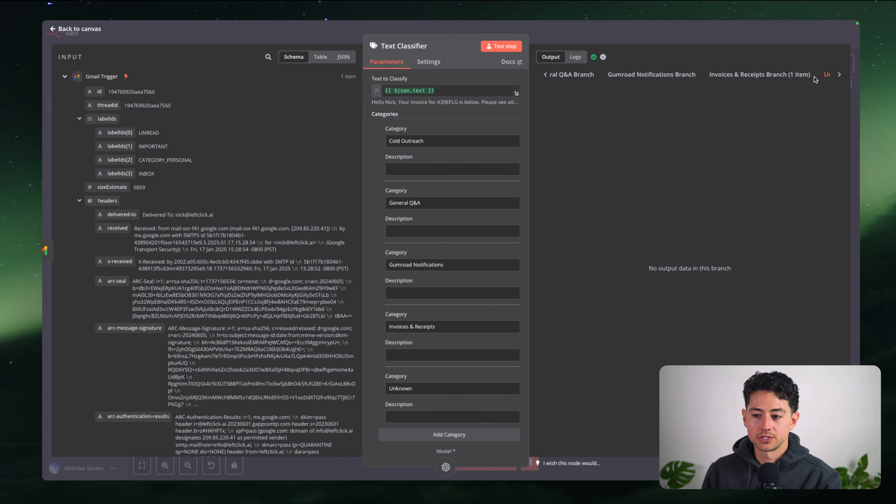
left_click(790, 75)
scroll(662, 217, "down", 8)
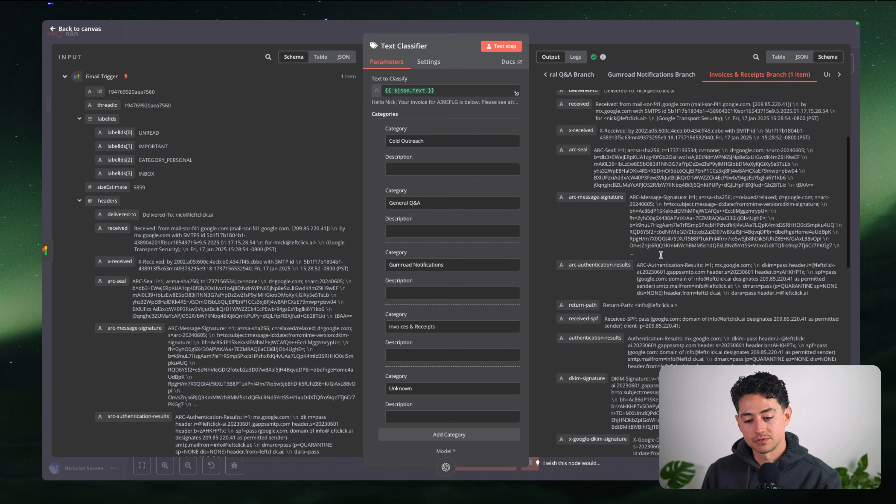
left_click(653, 35)
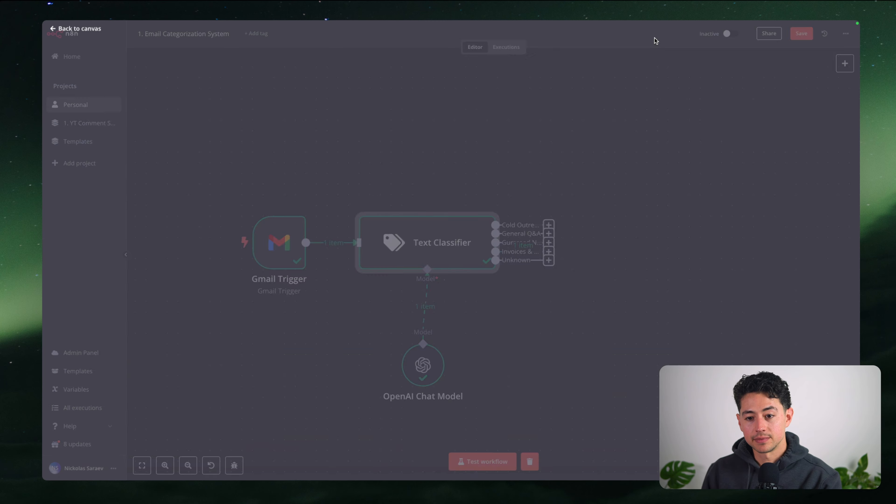
left_click(604, 228)
Add a Gmail add-label node after the Text Classifier's Cold Outreach output
scroll(568, 260, "right", 1)
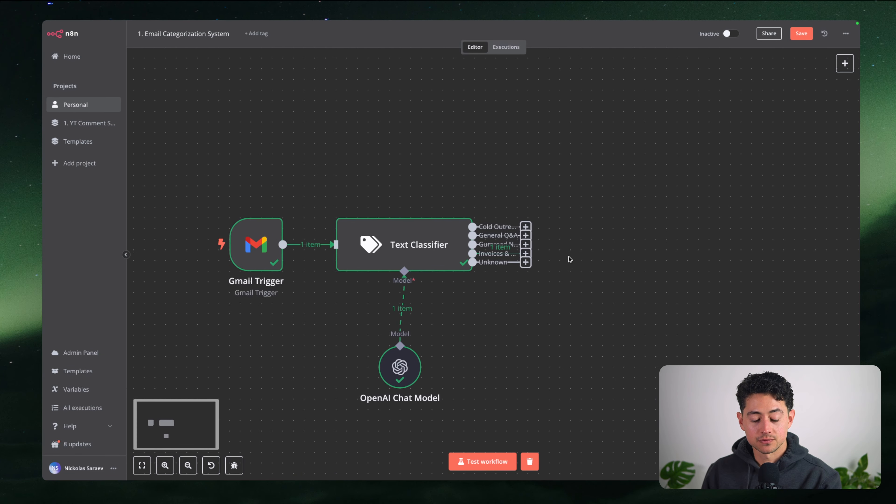
scroll(527, 327, "down", 2)
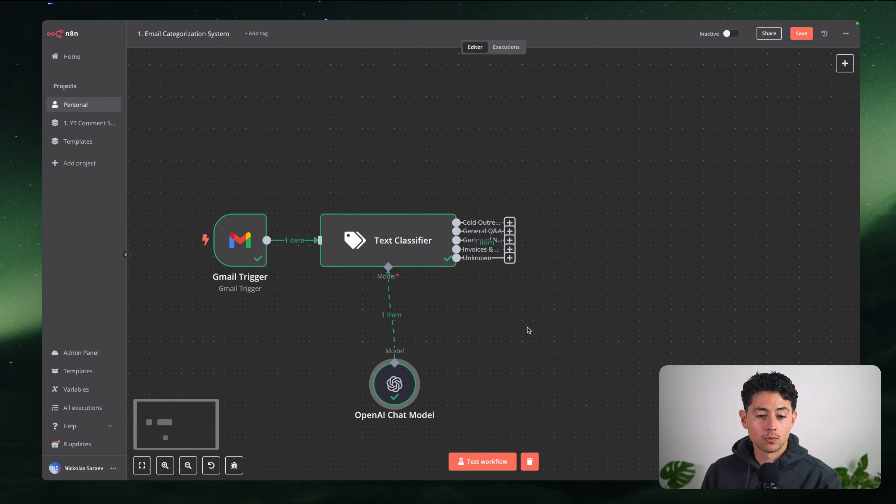
scroll(537, 325, "right", 1)
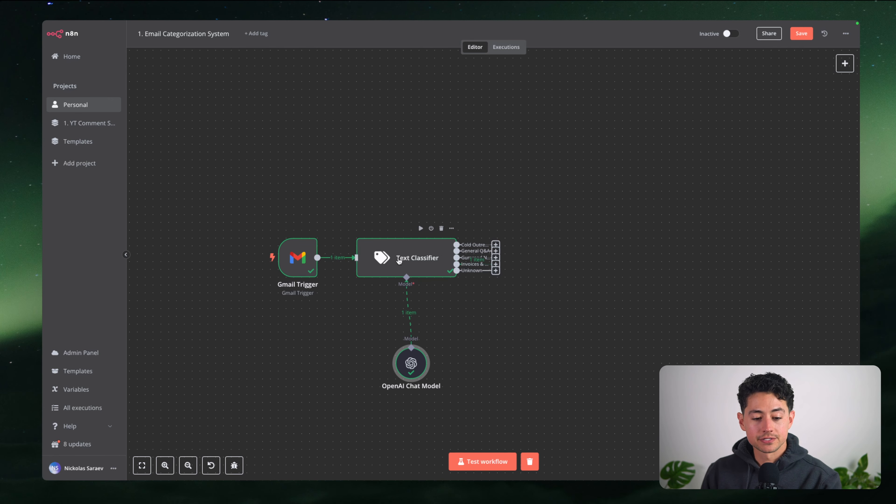
left_click(495, 244)
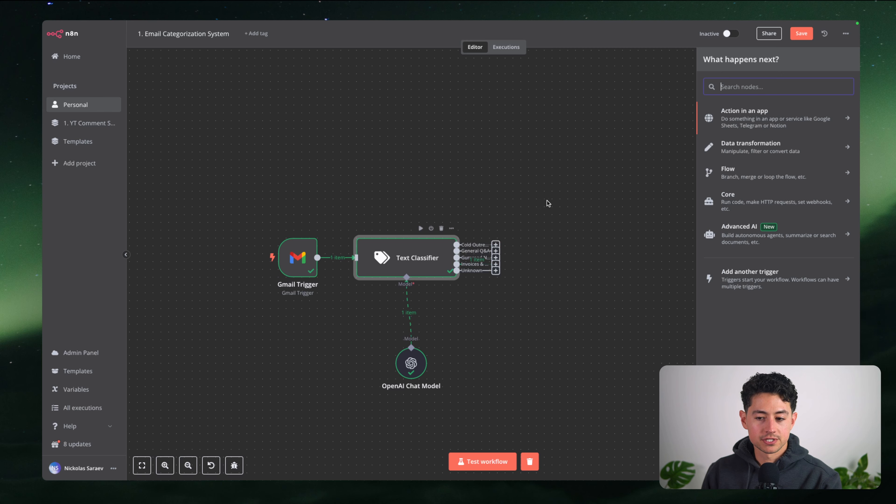
type("gmail")
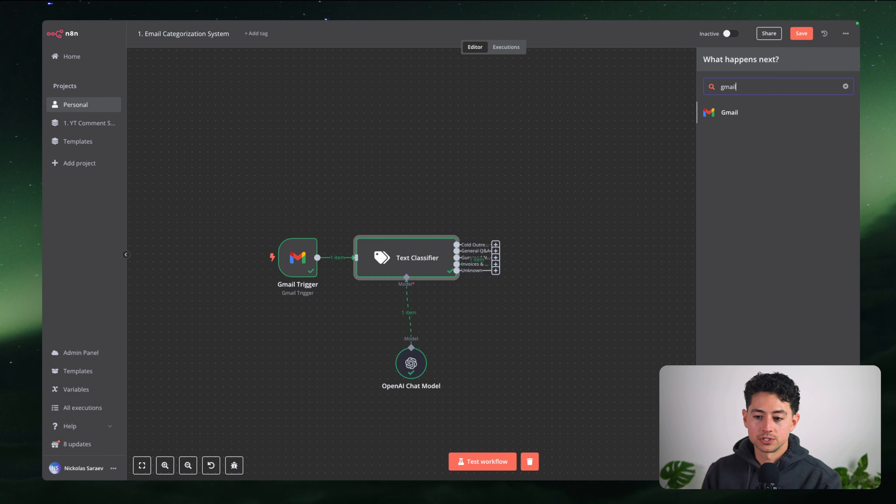
left_click(709, 113)
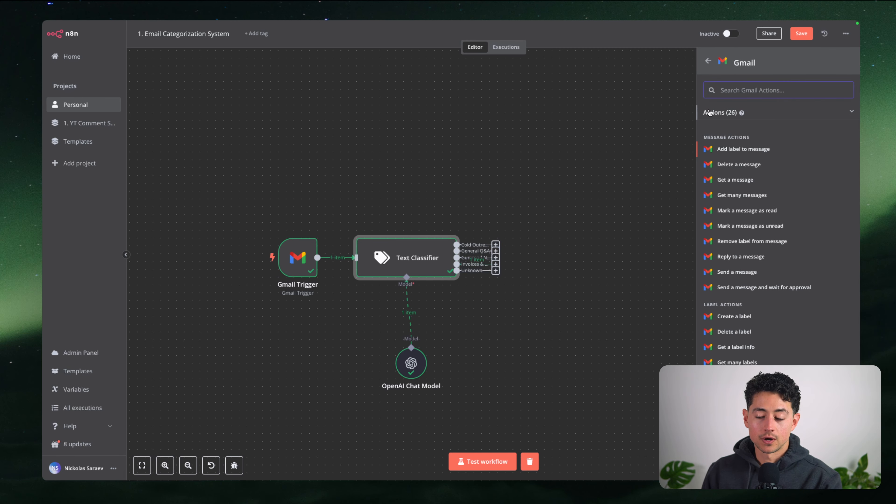
left_click(754, 149)
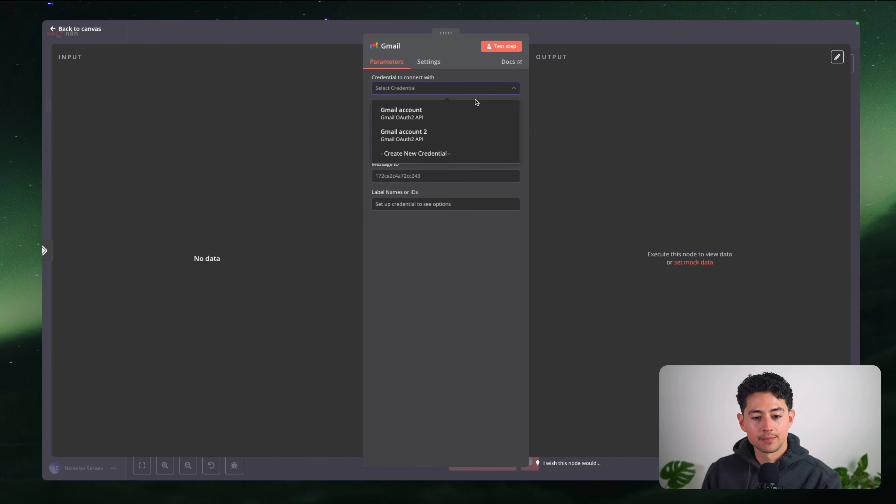
Set the node's credential to Gmail account 2 and review the Label Names list
left_click(472, 133)
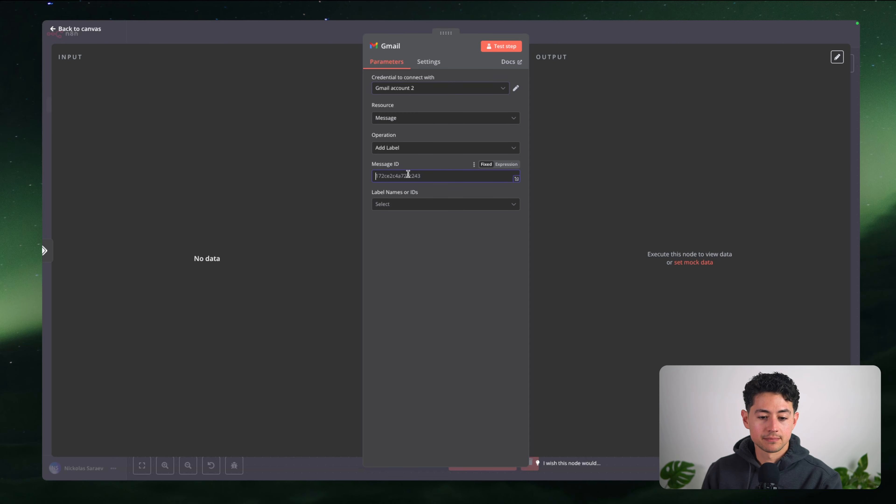
left_click(418, 203)
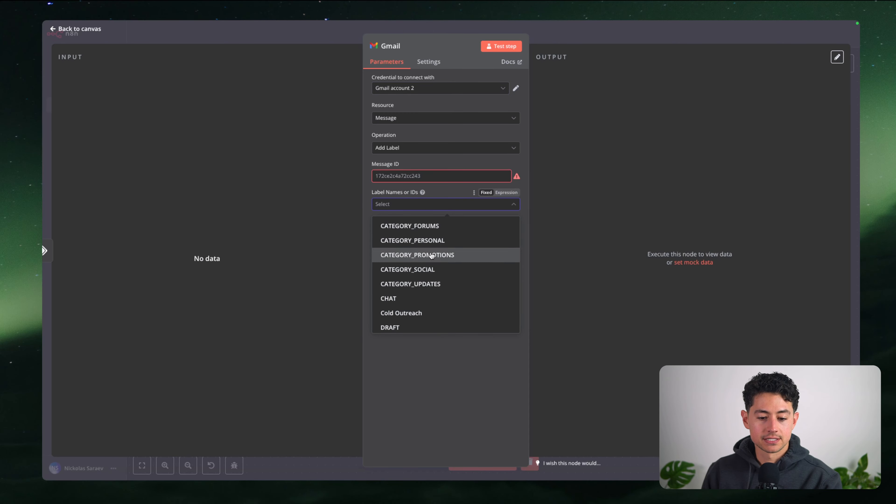
scroll(433, 255, "down", 3)
scroll(431, 255, "up", 5)
left_click(572, 37)
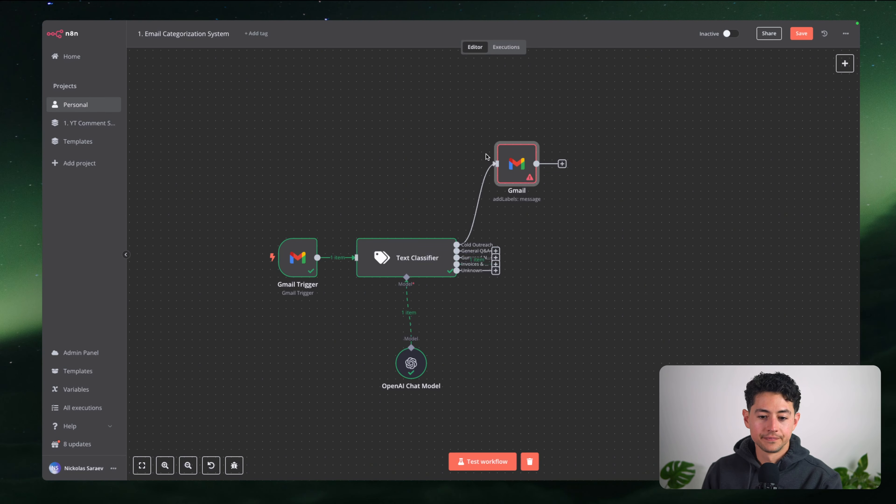
Move the Gmail node further right and glance at its settings
scroll(454, 156, "right", 2)
left_click_drag(452, 141, 555, 172)
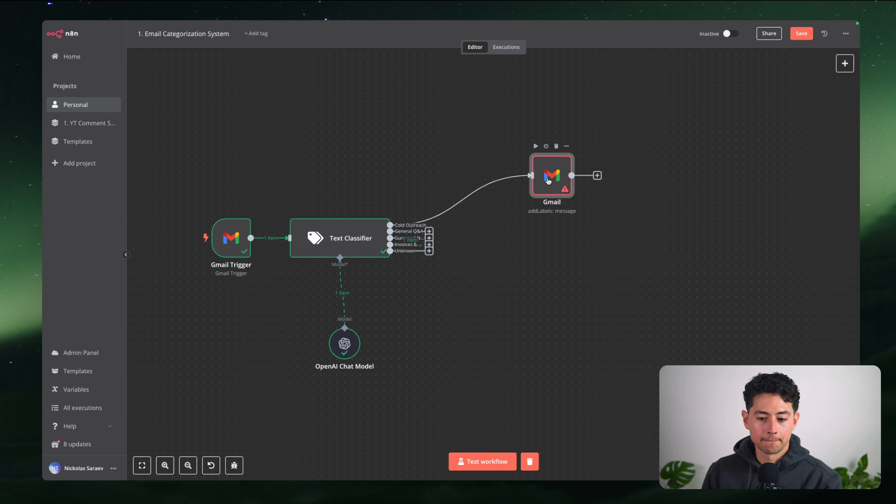
double_click(548, 180)
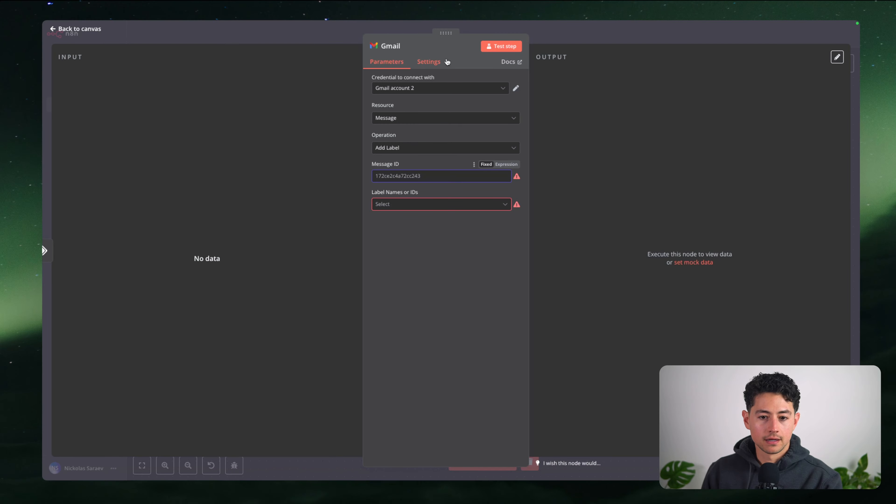
left_click(480, 32)
Re-run the Text Classifier step to refresh its branch outputs
double_click(345, 236)
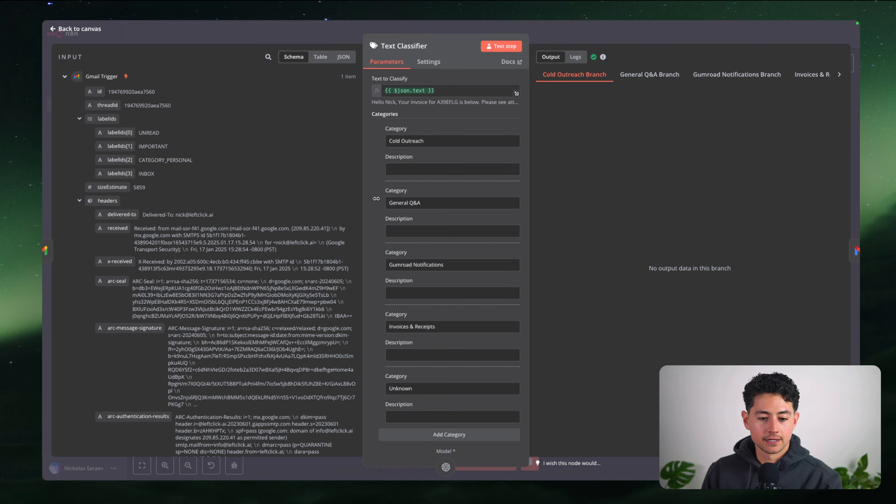
left_click(501, 46)
scroll(693, 76, "right", 3)
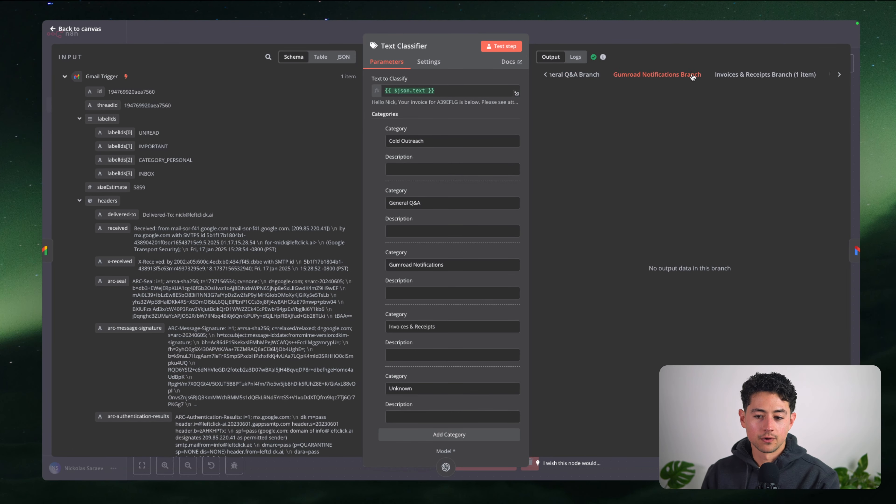
scroll(644, 76, "left", 2)
scroll(644, 76, "left", 2)
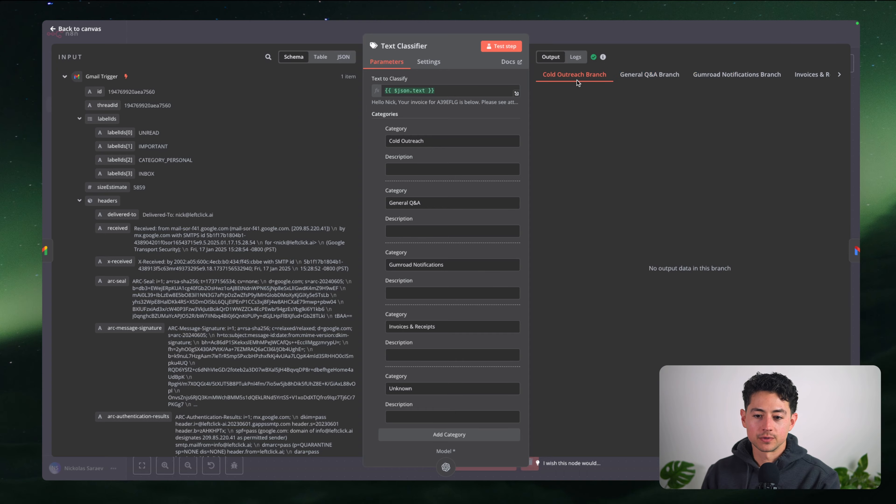
scroll(593, 80, "right", 4)
left_click(631, 33)
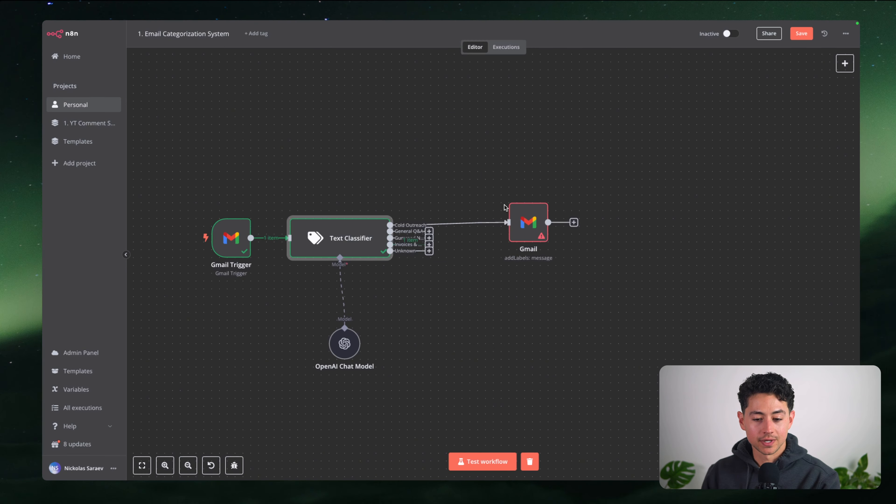
Duplicate the Gmail node as Gmail1 below it and wire the Invoices & Receipts output to it
left_click_drag(502, 200, 575, 265)
key("super+c")
key("super+v")
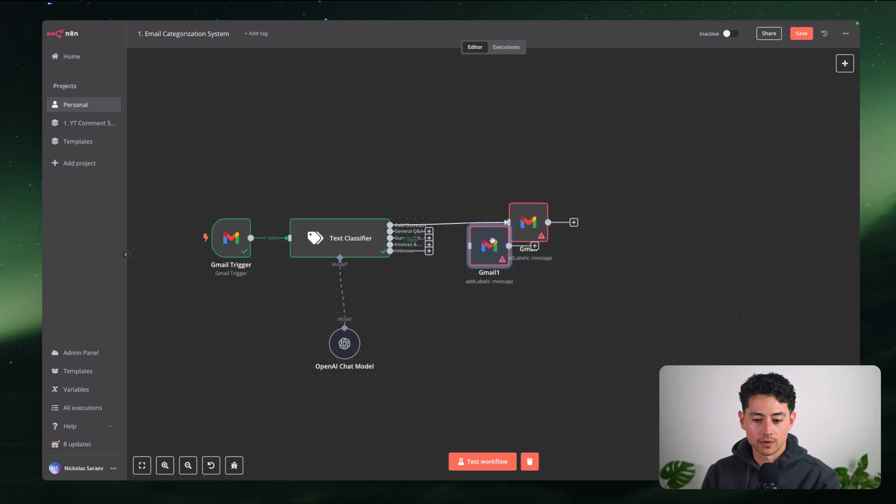
left_click_drag(492, 241, 530, 265)
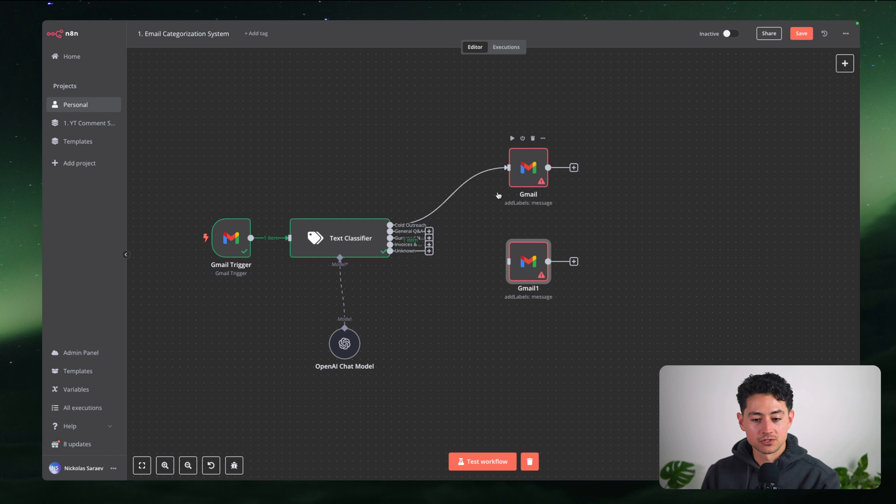
left_click_drag(480, 140, 563, 202)
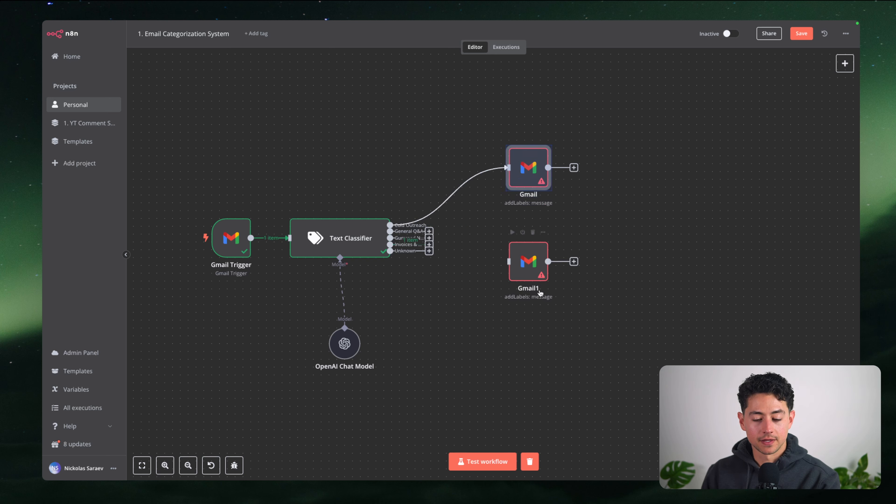
left_click(478, 328)
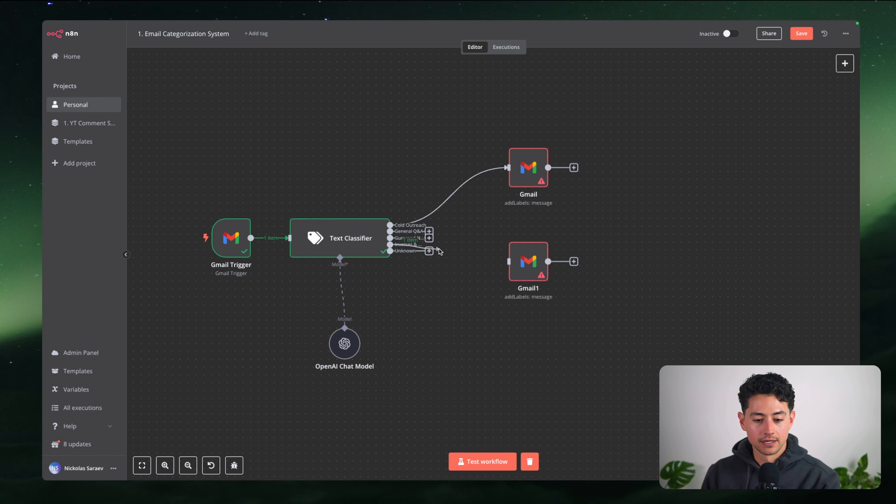
left_click_drag(429, 244, 508, 262)
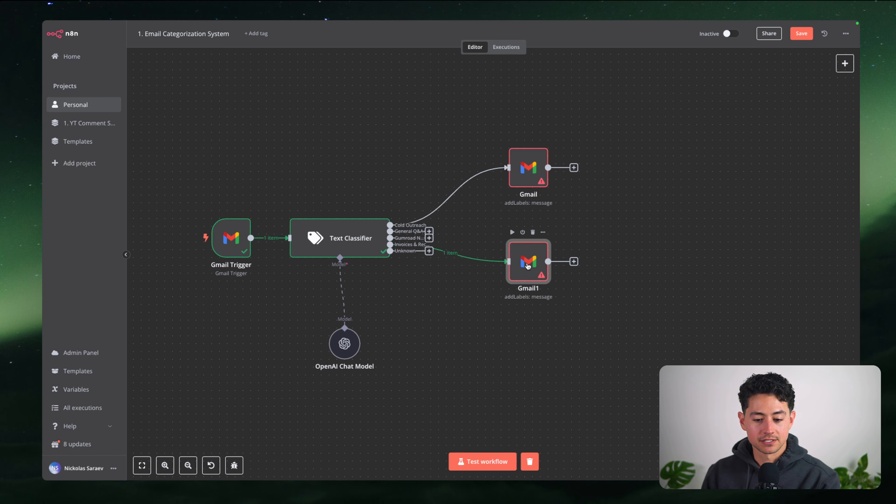
double_click(528, 266)
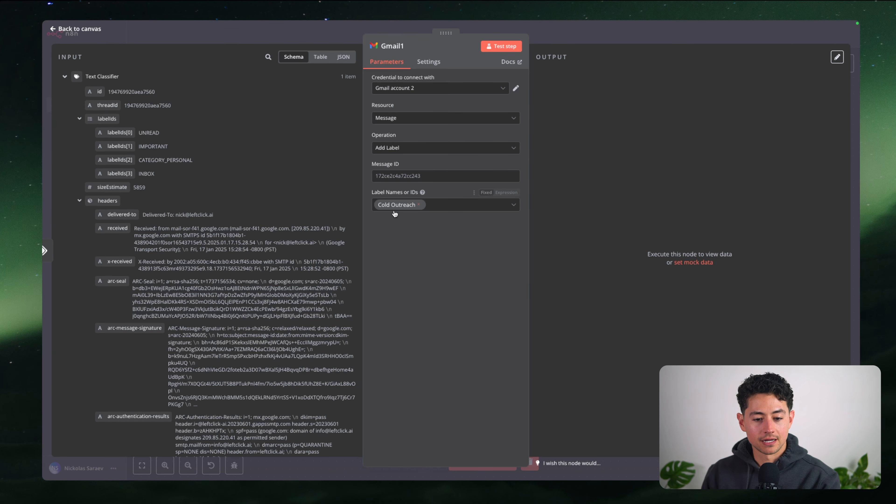
Replace Gmail1's Cold Outreach label with Invoices & Receipts
left_click(418, 204)
scroll(430, 249, "down", 4)
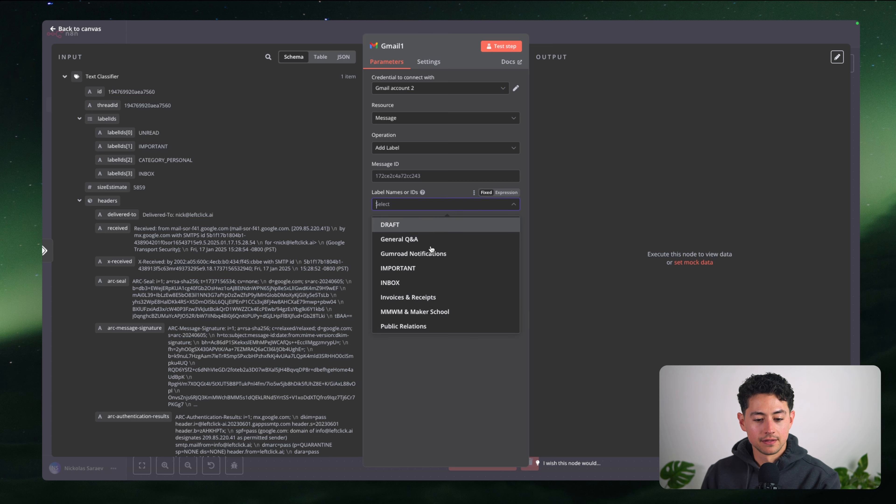
left_click(424, 268)
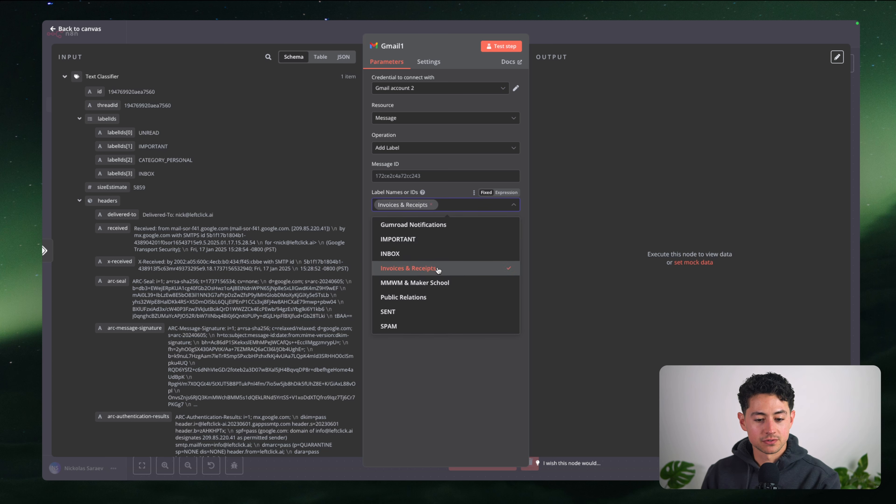
left_click(458, 356)
Map Gmail1's Message ID to {{ $json.id }} and run a successful test step
left_click(394, 176)
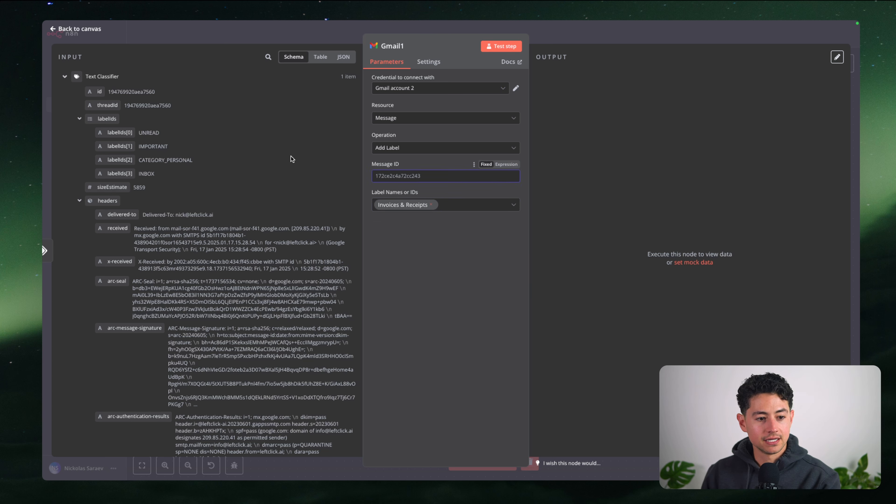
left_click_drag(99, 91, 400, 174)
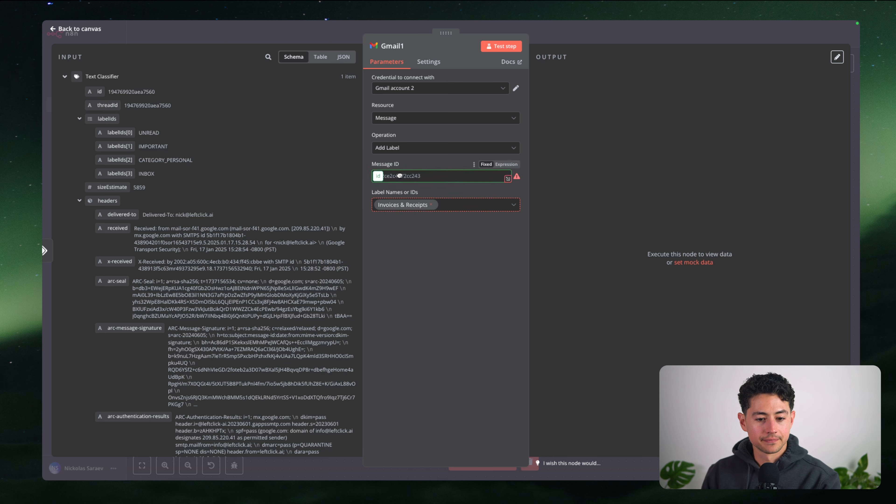
left_click(409, 164)
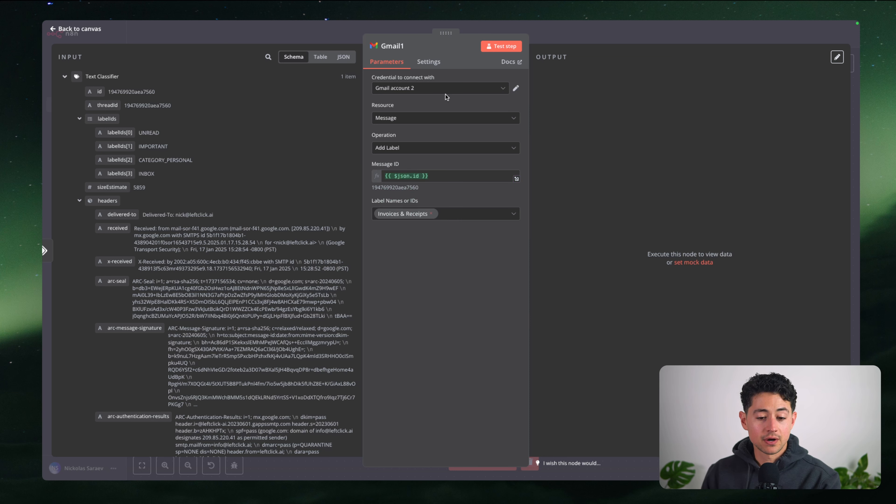
left_click(491, 47)
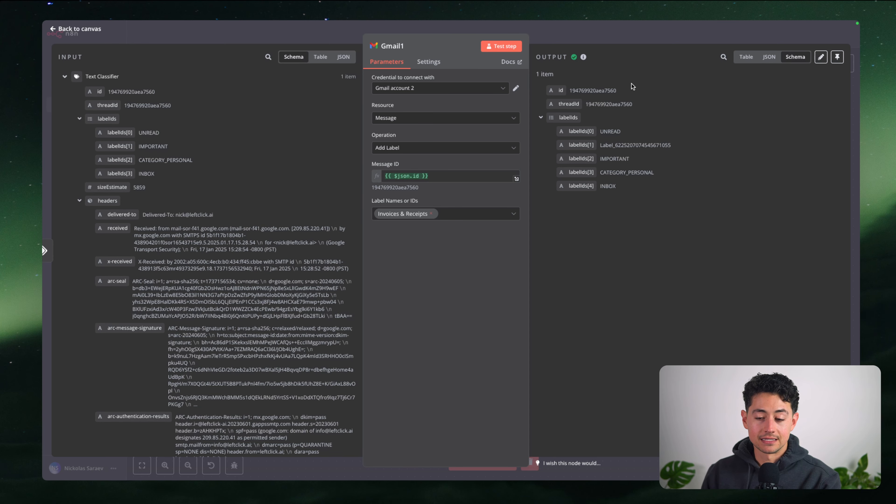
key("Escape")
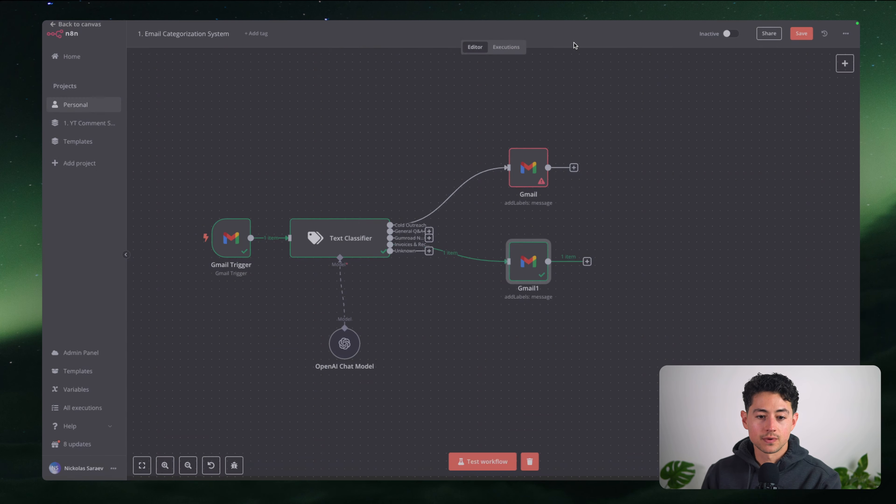
Nudge Gmail1 left, then check the invoice email's label in the Gmail inbox
scroll(509, 247, "right", 2)
left_click_drag(508, 247, 493, 247)
mouse_move(497, 22)
left_click(529, 40)
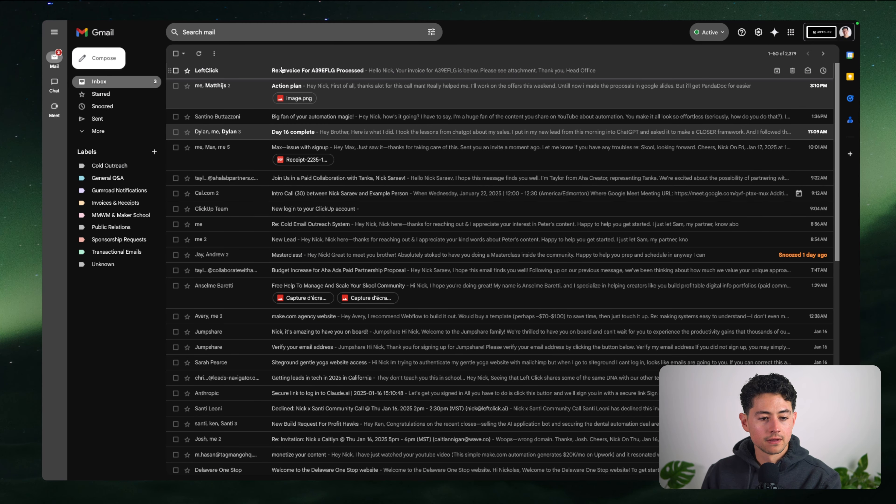
left_click(281, 70)
left_click(174, 54)
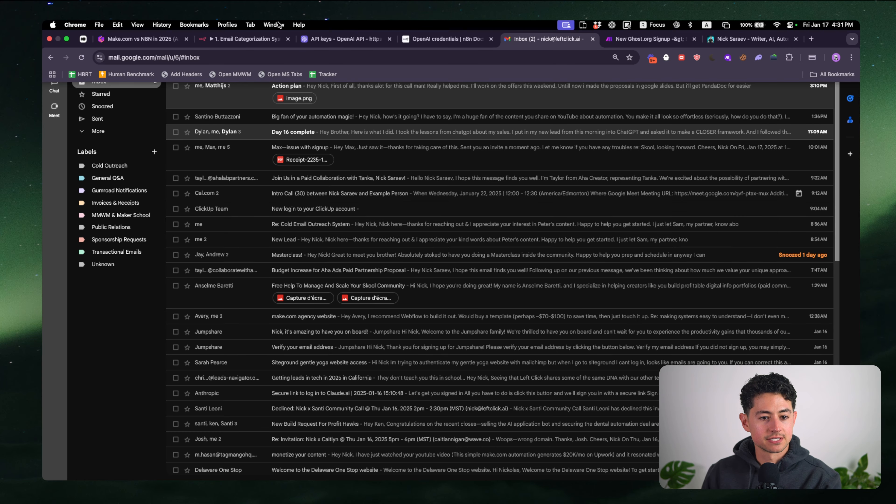
left_click(250, 41)
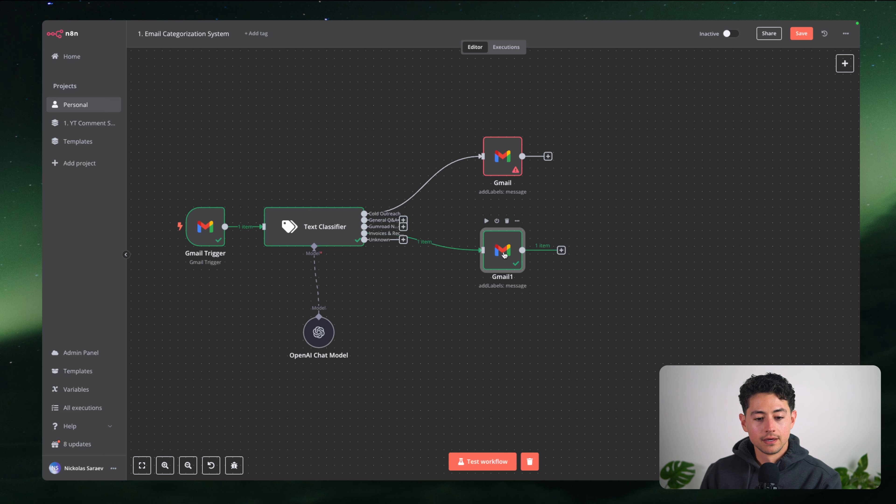
Space Gmail1 lower and Gmail higher, review the Text Classifier's branch outputs, and reopen Gmail Trigger
left_click_drag(503, 253, 503, 300)
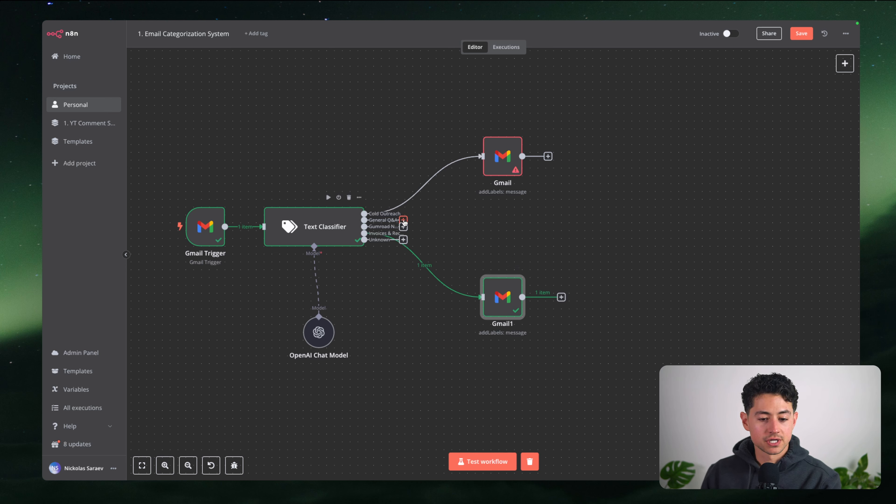
left_click_drag(484, 162, 484, 139)
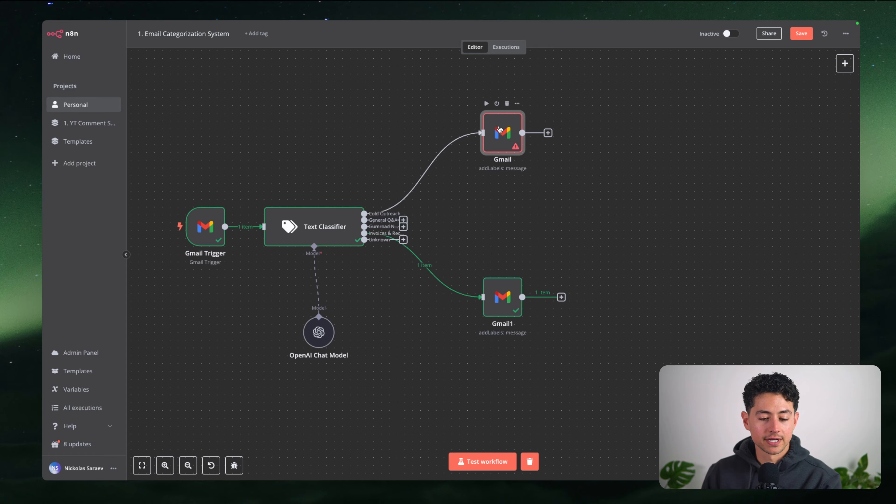
double_click(290, 239)
scroll(293, 134, "down", 15)
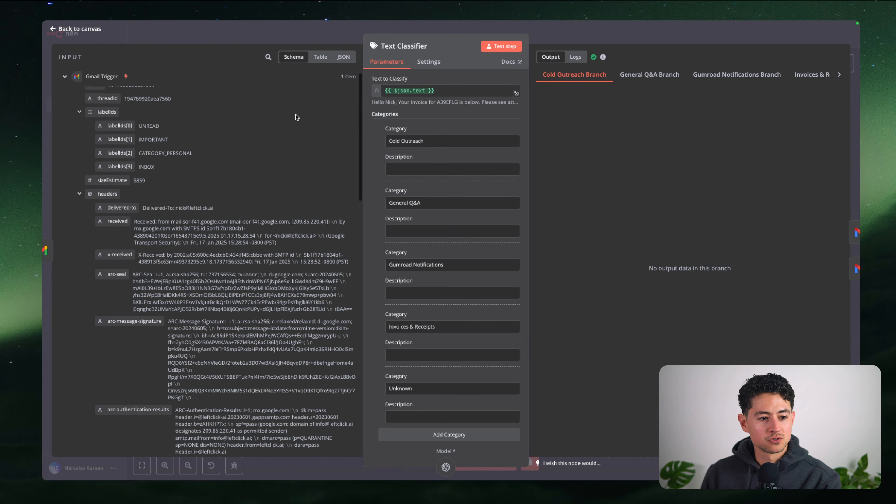
scroll(202, 312, "up", 20)
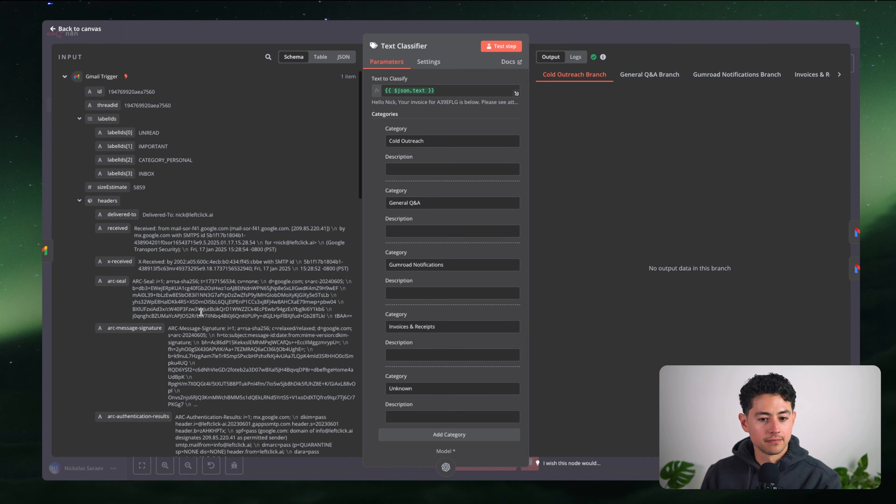
left_click(66, 78)
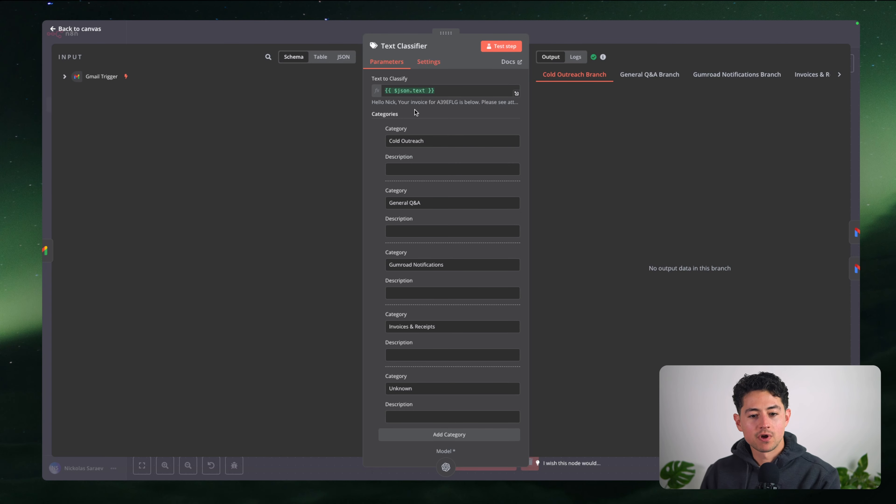
left_click(316, 36)
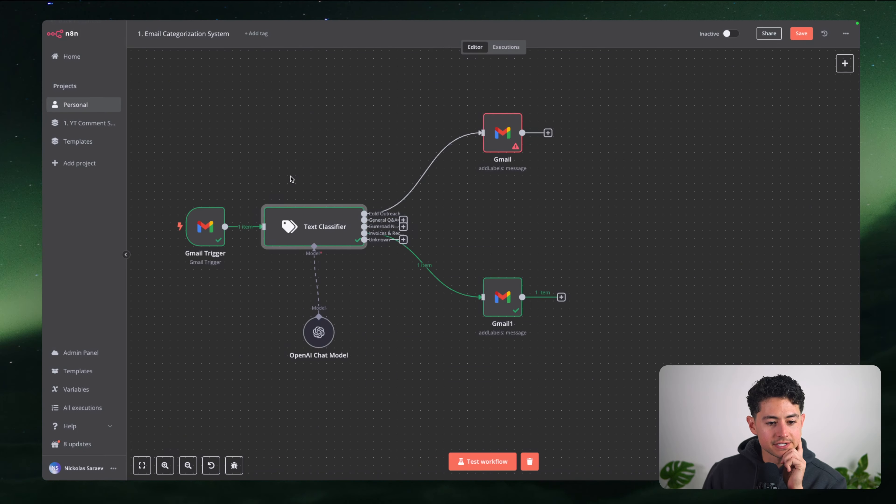
double_click(206, 225)
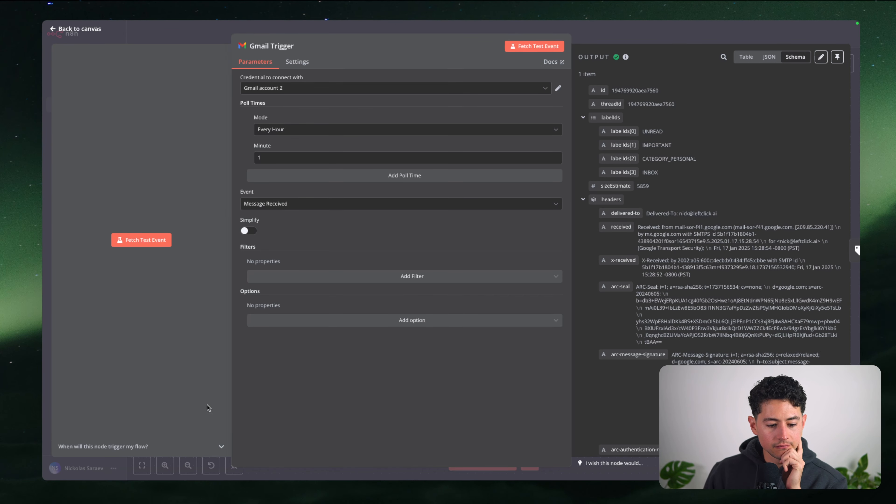
Put the Gmail Trigger's sample output into edit mode
left_click(220, 445)
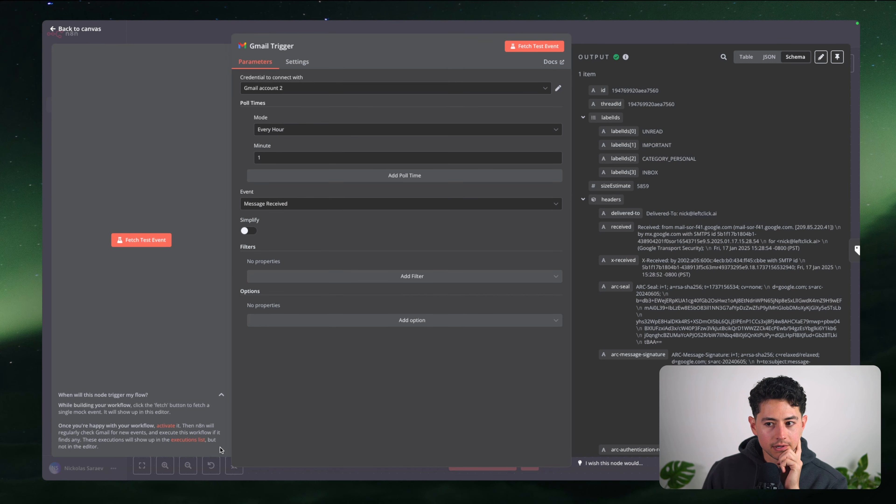
left_click(823, 60)
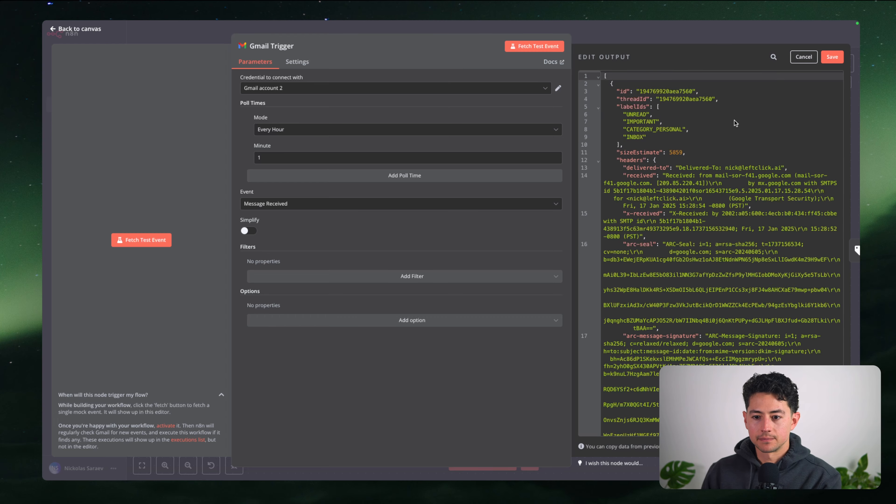
scroll(734, 122, "down", 10)
scroll(734, 121, "down", 10)
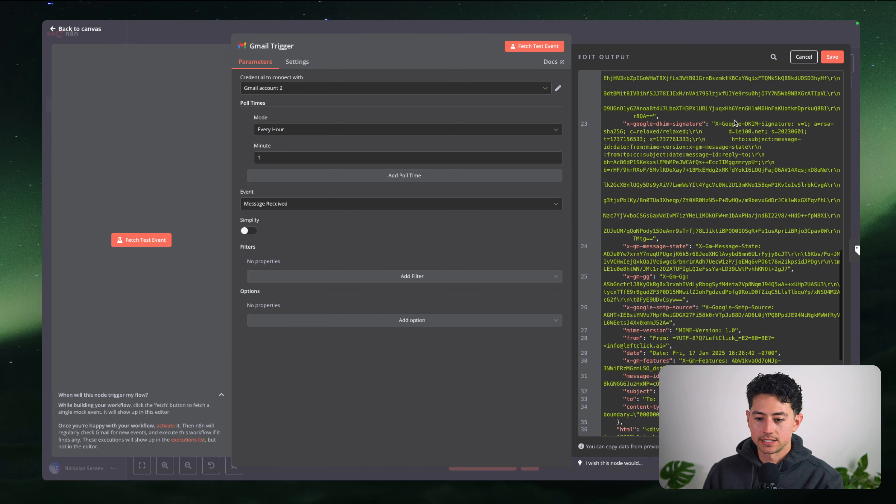
scroll(734, 121, "down", 5)
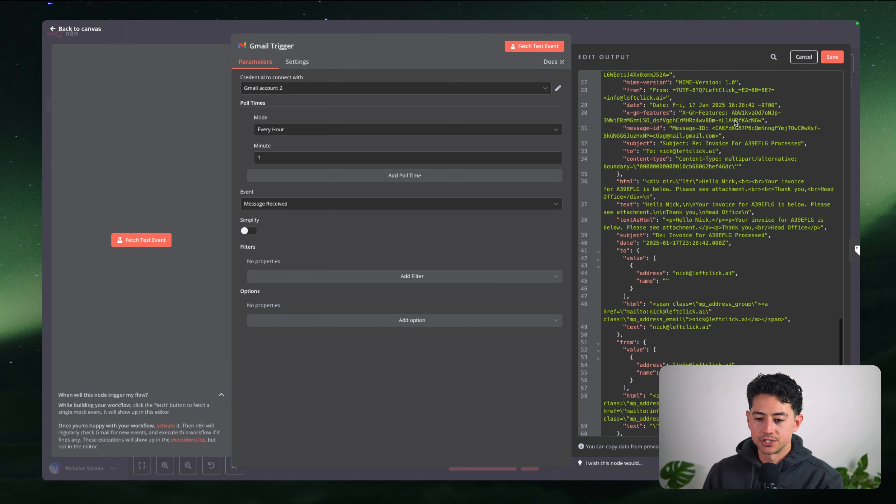
left_click(802, 58)
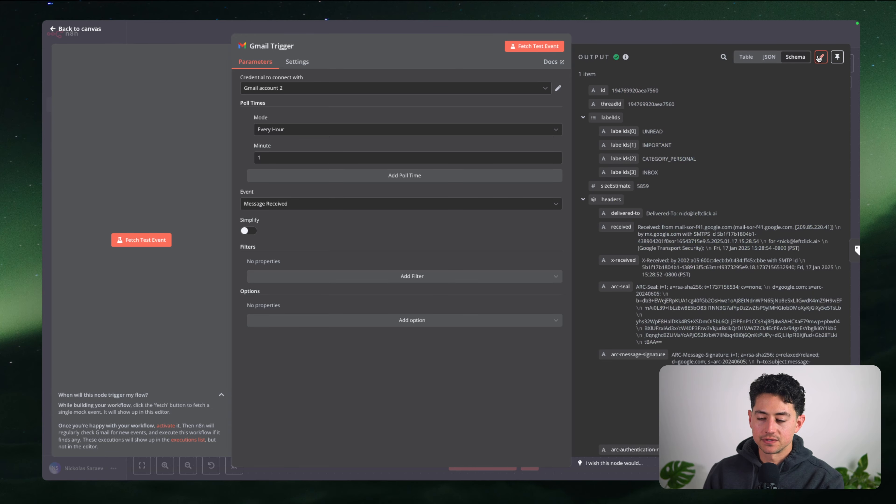
left_click(820, 57)
scroll(718, 173, "down", 10)
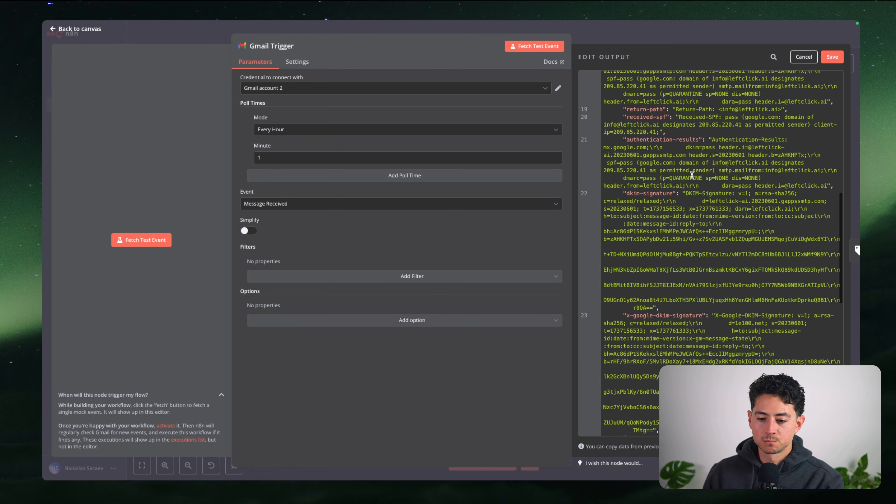
Replace the email's text value with a product-or-service sales pitch and save it as pinned data
key("super+f")
type("text")
key("Return")
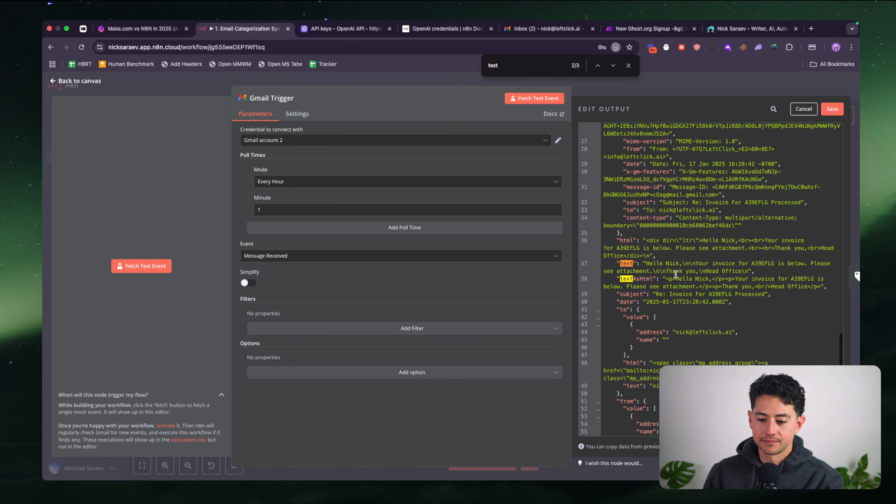
scroll(666, 244, "down", 3)
left_click(682, 207)
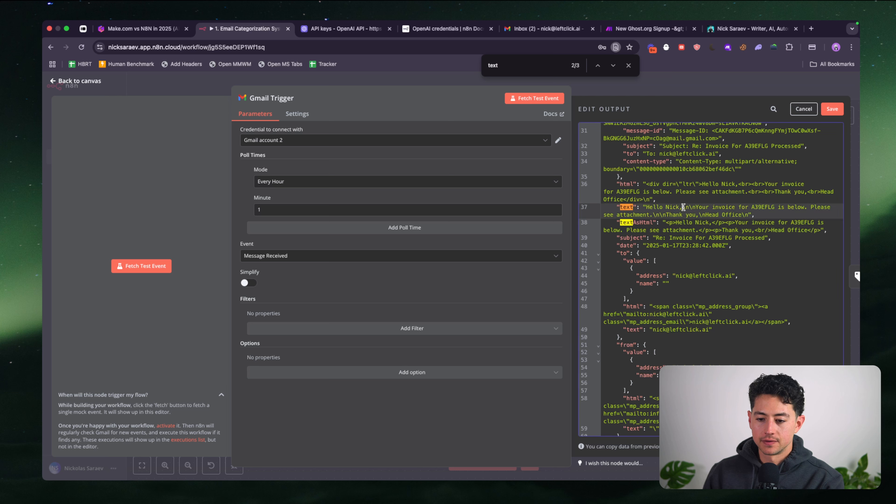
left_click(743, 216, "shift")
key("BackSpace")
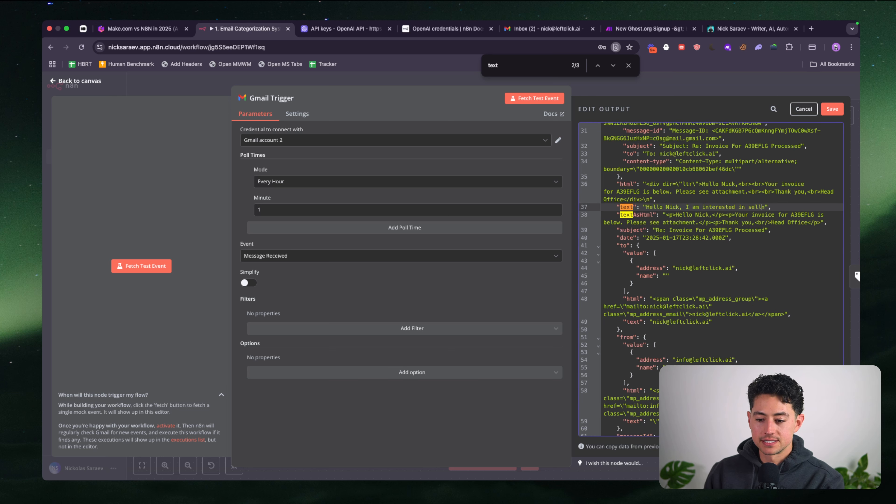
type("t or service. Would you respond please? Thank you, alter-ego")
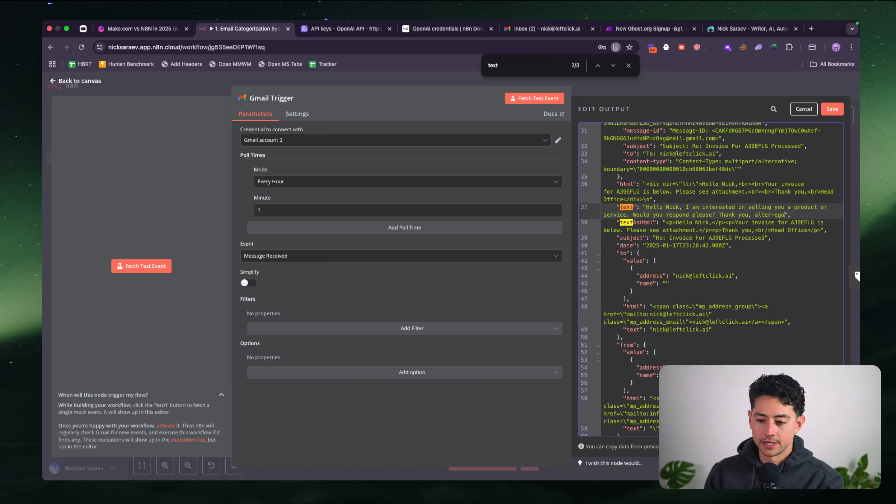
left_click(827, 108)
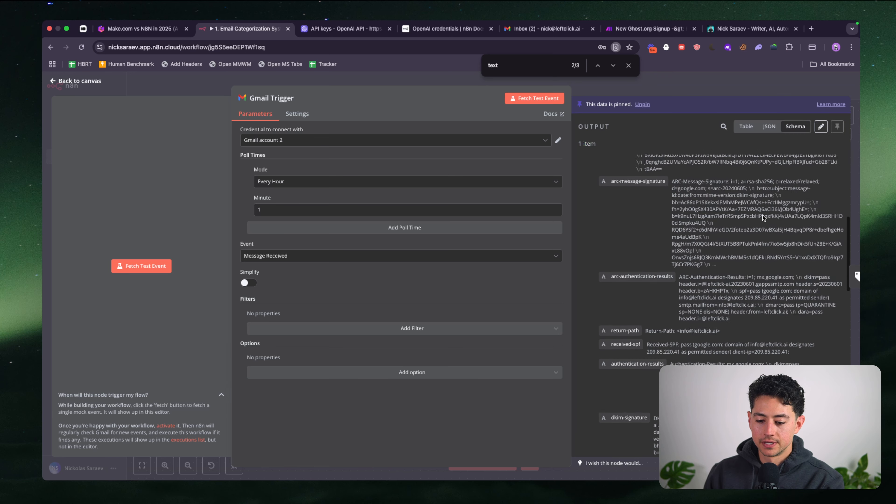
Check the new text value in the pinned output and return to the canvas
scroll(762, 217, "down", 15)
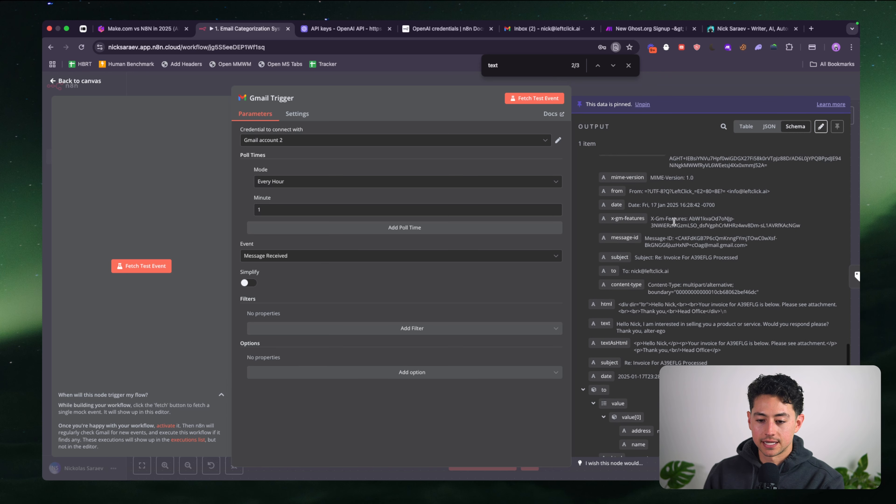
scroll(614, 268, "down", 3)
triple_click(619, 247)
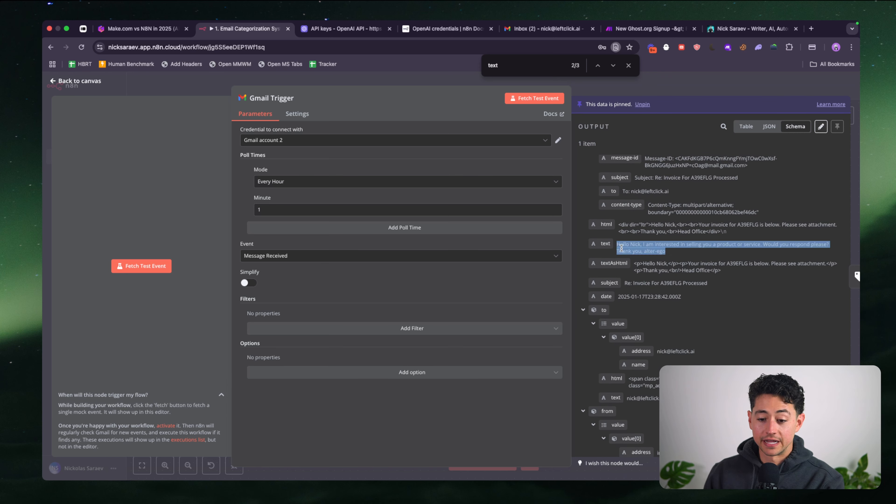
left_click(669, 86)
left_click(330, 272)
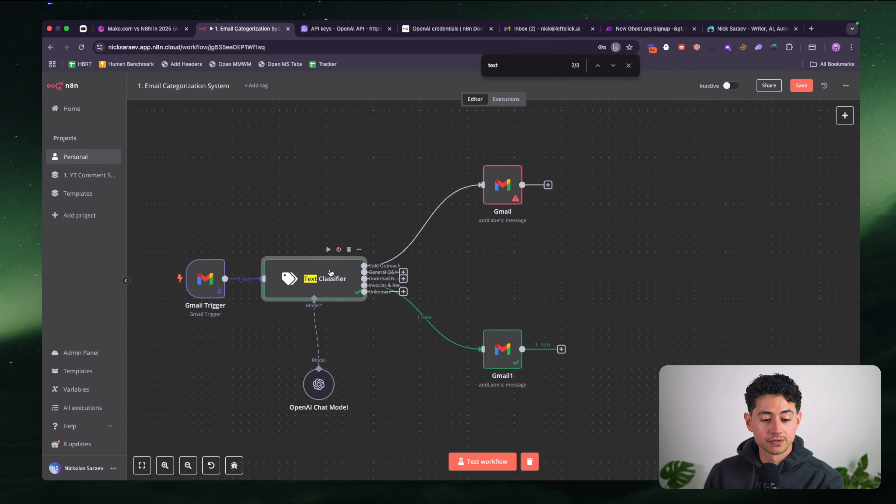
Re-run the Text Classifier so the sales-pitch email goes to Cold Outreach
double_click(321, 280)
scroll(204, 263, "down", 10)
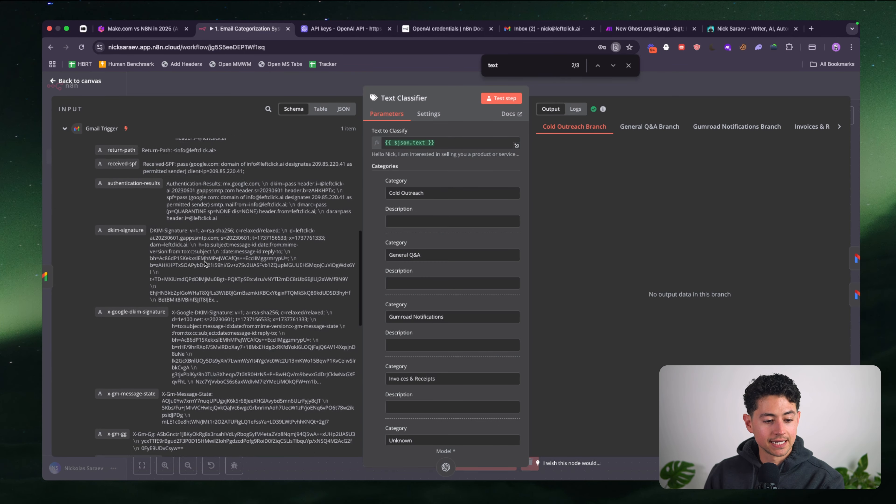
scroll(205, 263, "down", 5)
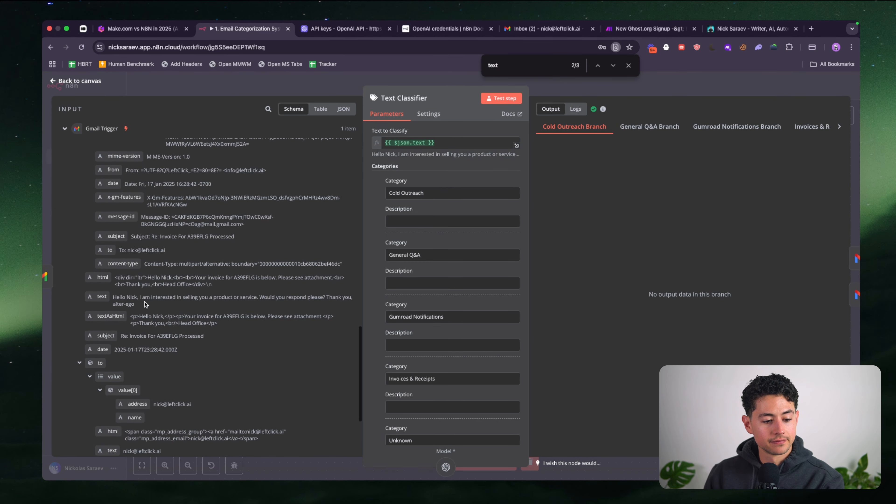
left_click(500, 98)
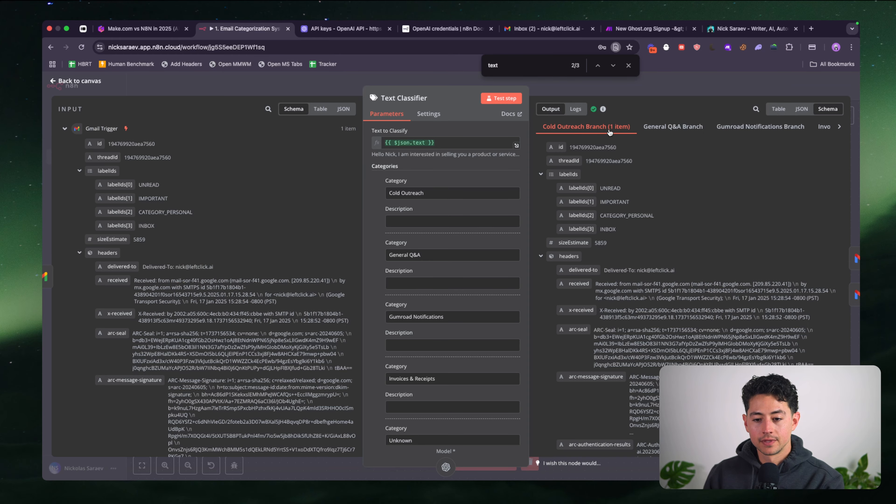
key("Escape")
Set the Cold Outreach Gmail node's Message ID to {{ $json.id }} from the input
double_click(503, 184)
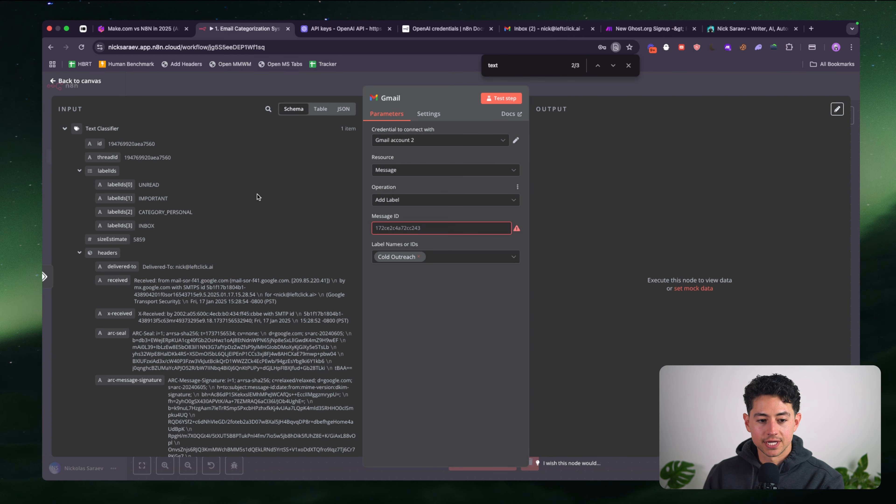
left_click(406, 228)
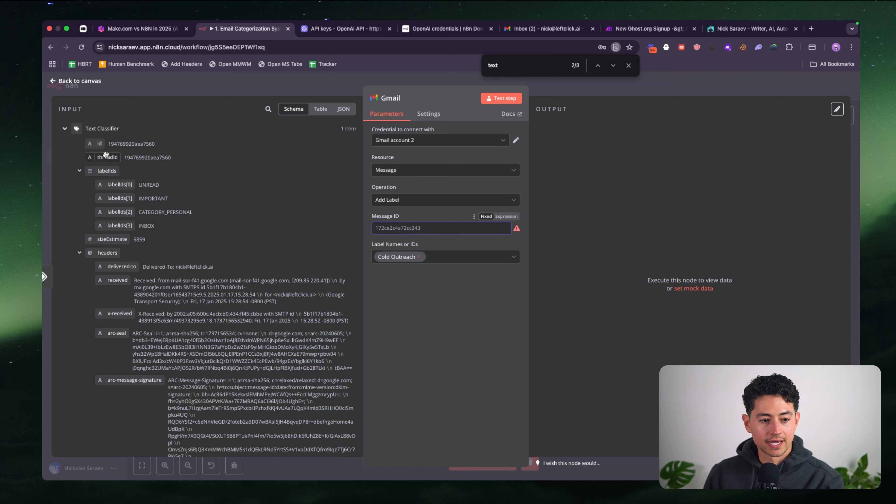
left_click_drag(97, 146, 413, 229)
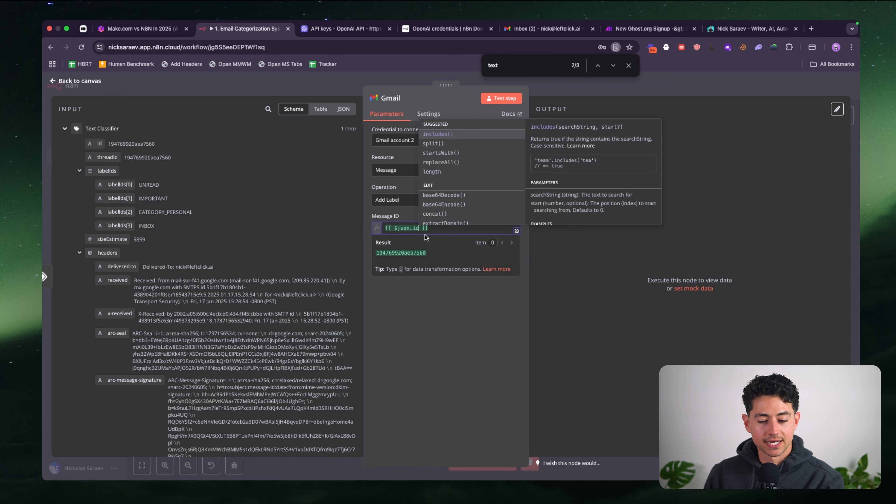
left_click(579, 93)
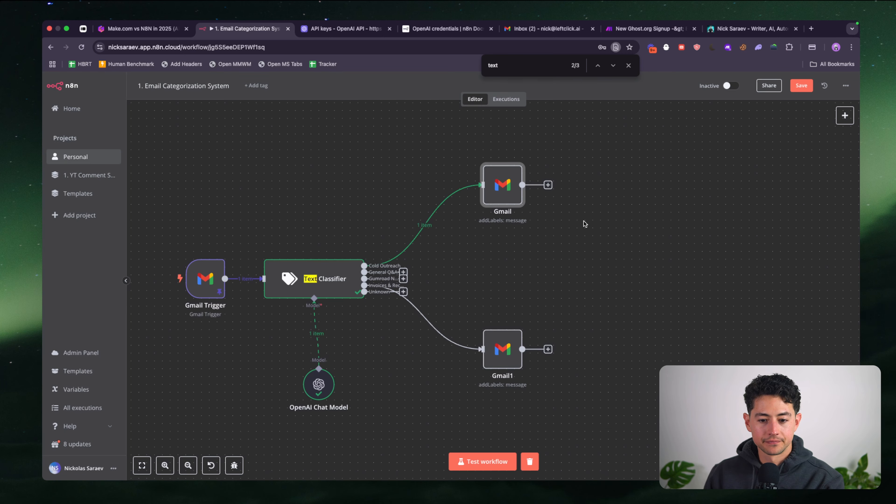
Paste Gmail2, Gmail3 and Gmail4 and arrange them in a column with Gmail and Gmail1
left_click_drag(498, 181, 498, 165)
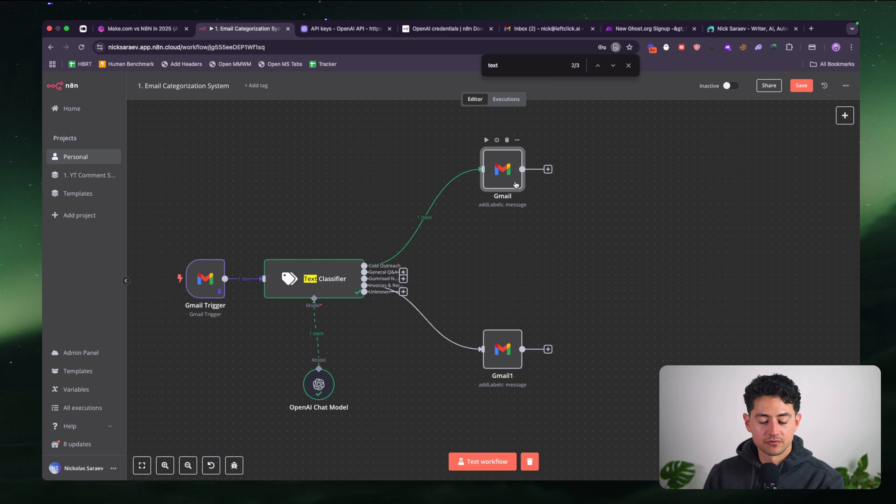
key("super+v")
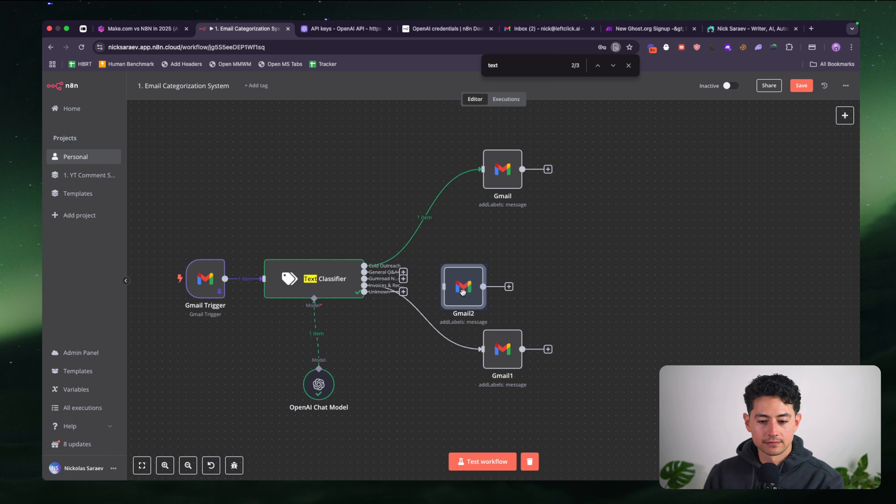
left_click_drag(463, 291, 503, 231)
key("super+v")
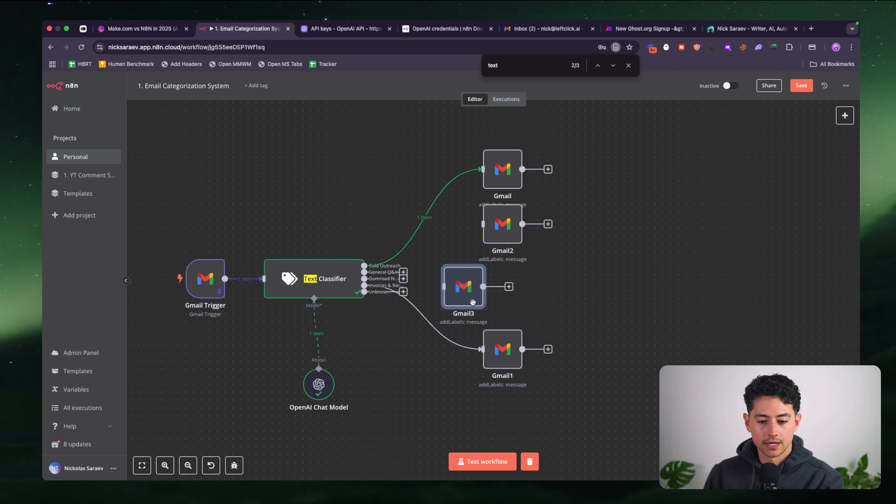
left_click_drag(463, 291, 502, 290)
scroll(484, 315, "down", 3)
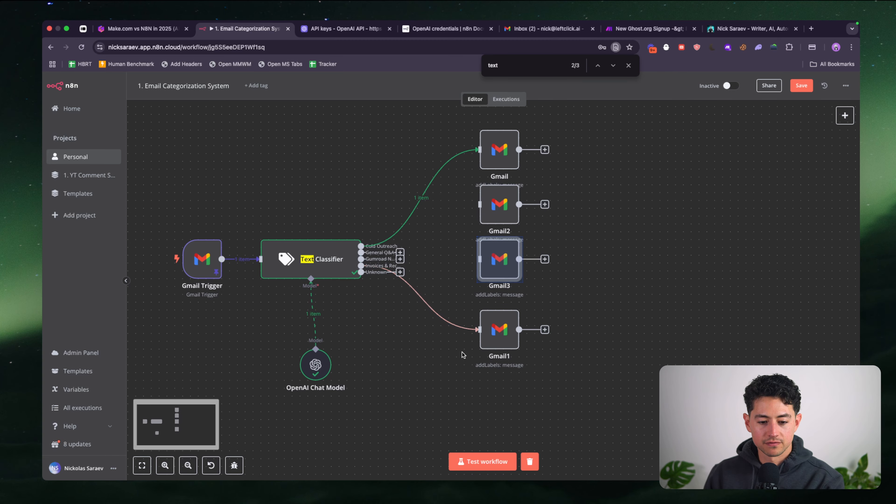
key("super+v")
left_click_drag(459, 261, 483, 386)
scroll(582, 252, "up", 2)
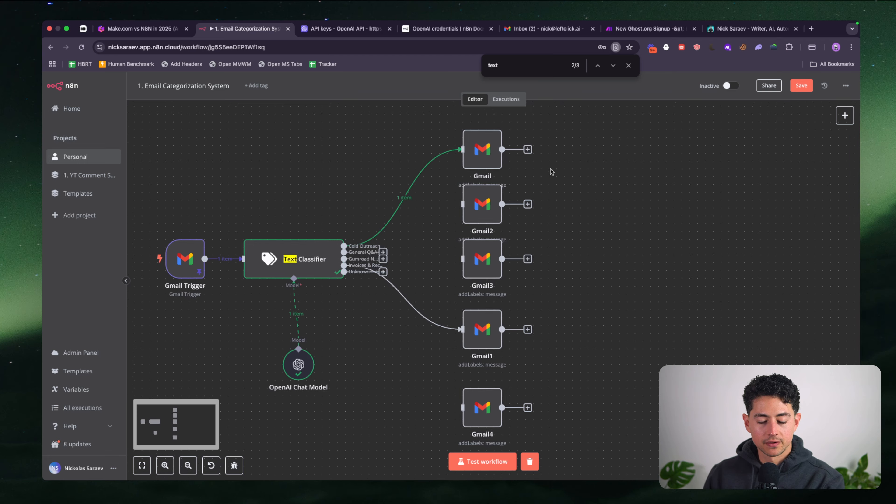
scroll(515, 171, "up", 2)
left_click_drag(474, 162, 482, 137)
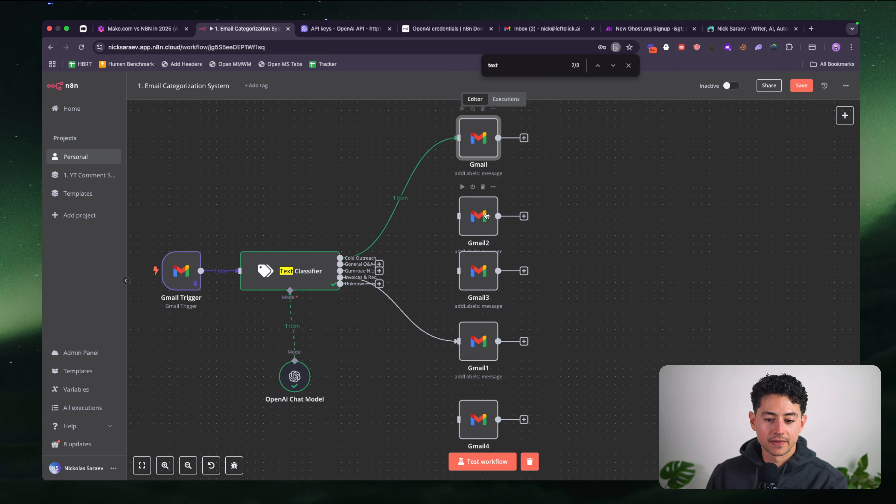
left_click_drag(486, 215, 486, 200)
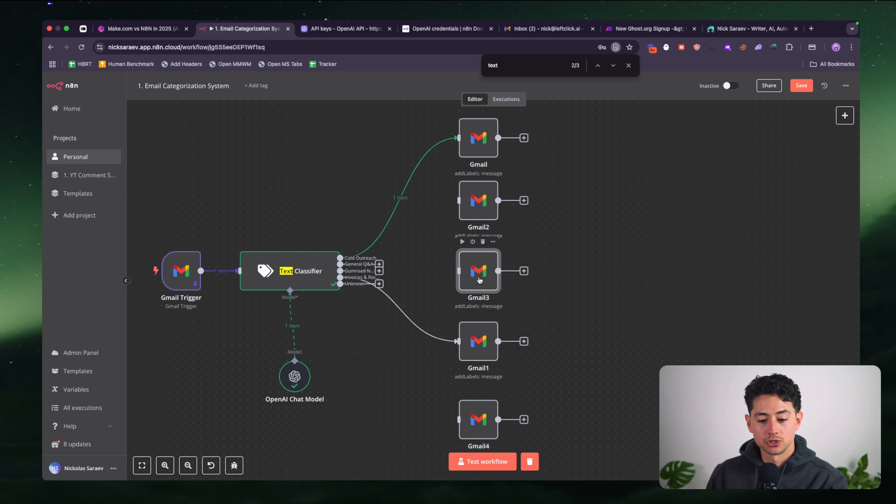
Restack Gmail1 and Gmail4 so they line up with the other Gmail label nodes
scroll(514, 349, "down", 2)
left_click_drag(474, 329, 473, 321)
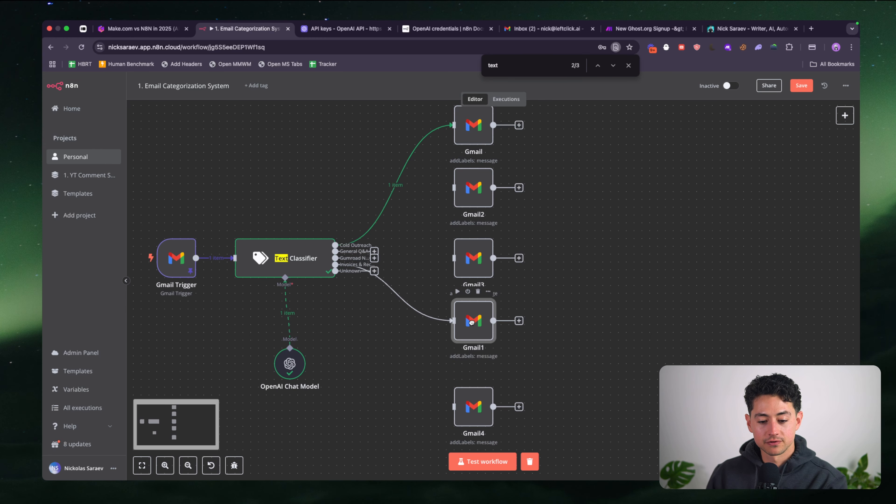
scroll(529, 356, "down", 1)
left_click_drag(483, 395, 482, 385)
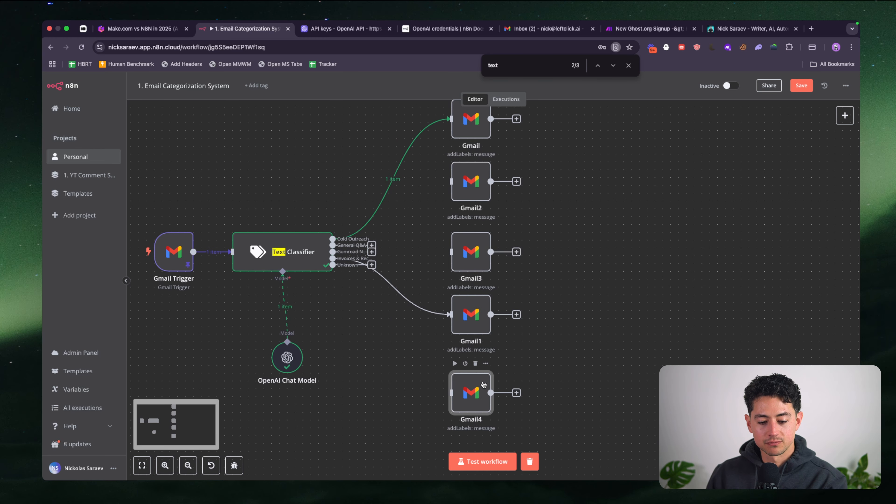
left_click_drag(479, 321, 480, 329)
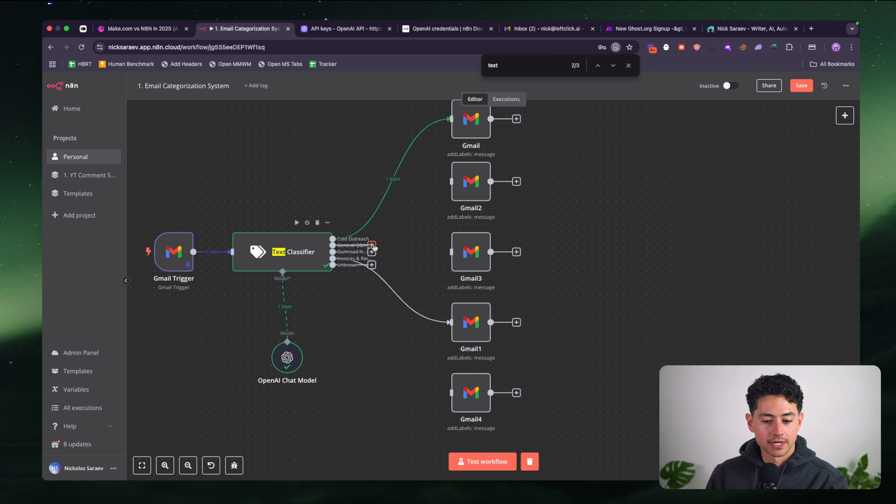
Connect the General Q&A, Gumroad and Unknown outputs to Gmail2, Gmail3 and Gmail4
left_click_drag(372, 244, 451, 181)
left_click_drag(372, 253, 428, 269)
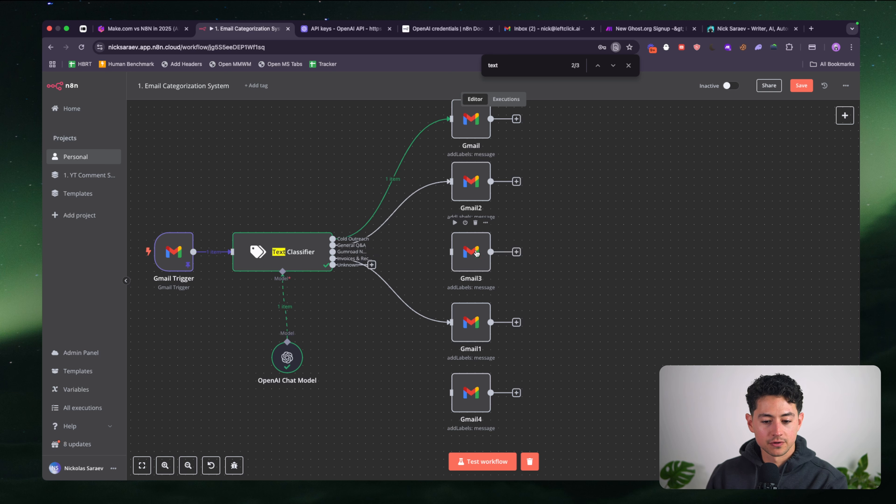
left_click_drag(375, 253, 454, 254)
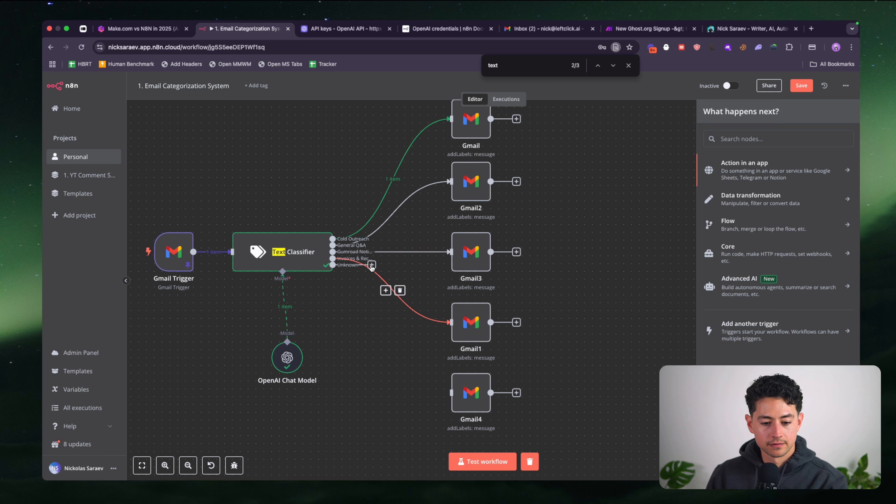
left_click_drag(341, 267, 436, 393)
scroll(385, 396, "up", 1)
left_click(572, 212)
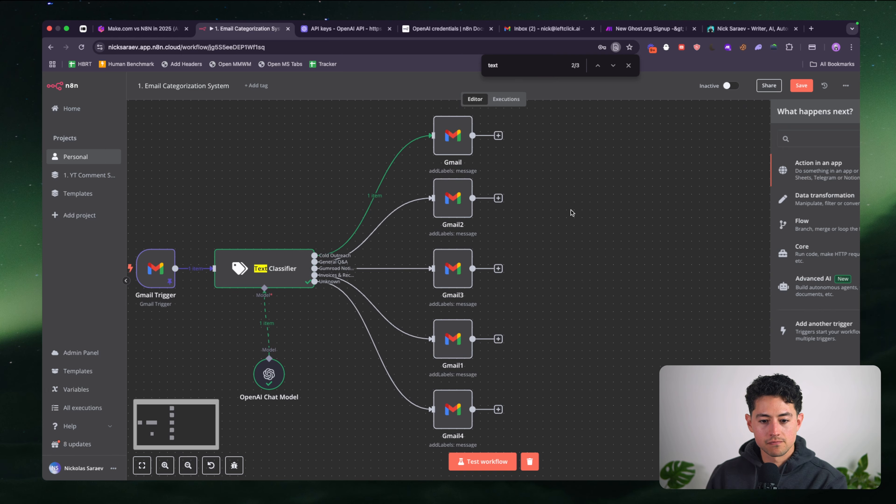
scroll(571, 212, "up", 1)
left_click(449, 208)
In Gmail2, replace the Cold Outreach label with General Q&A
double_click(449, 208)
left_click(446, 228)
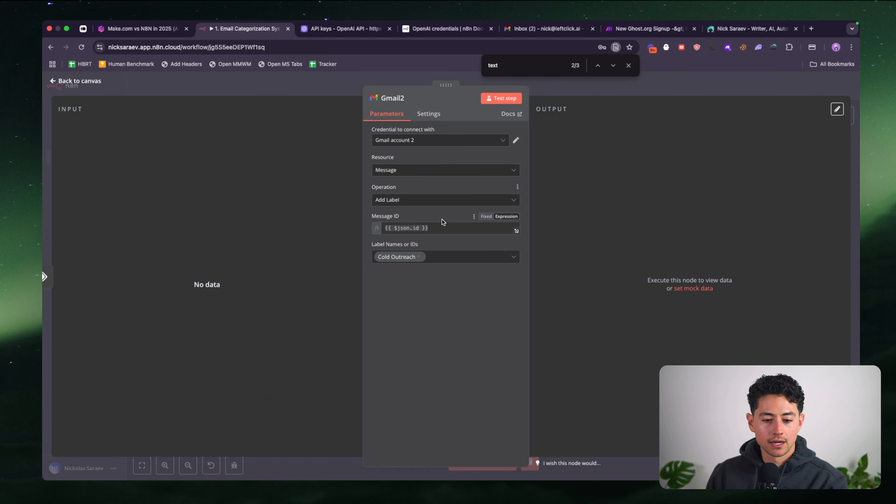
key("super+a")
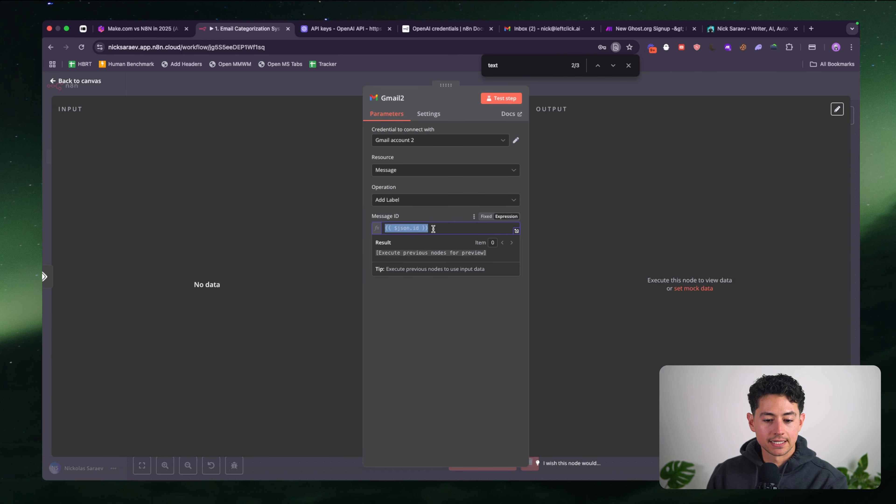
left_click(409, 218)
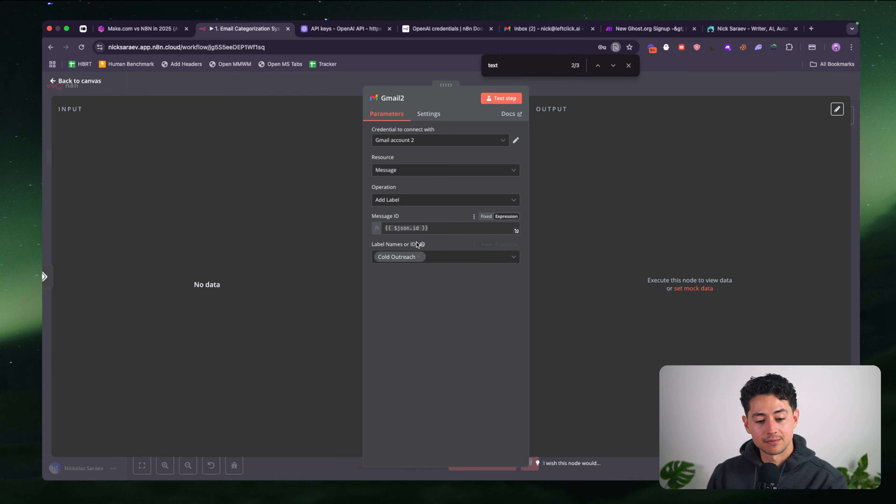
left_click(419, 257)
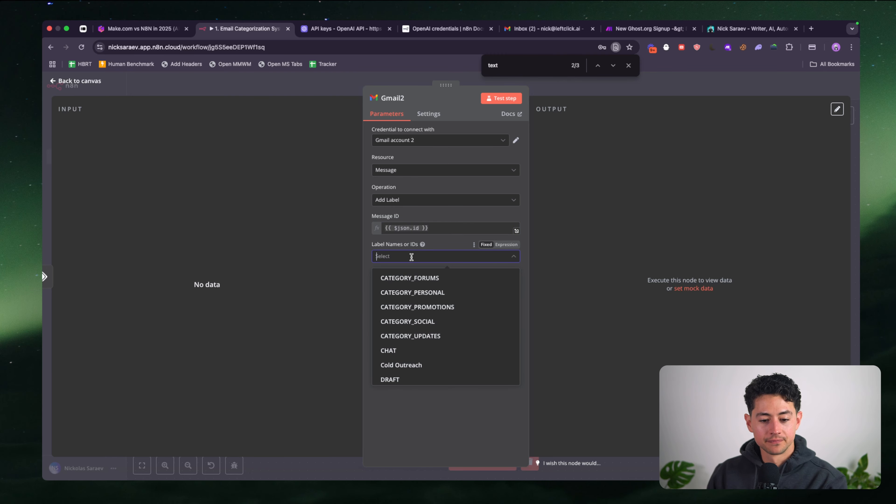
scroll(425, 274, "down", 3)
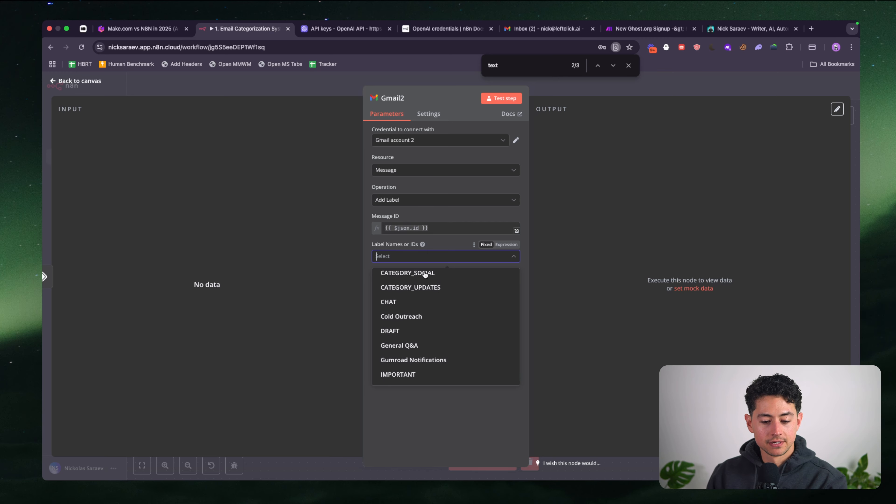
scroll(425, 283, "down", 2)
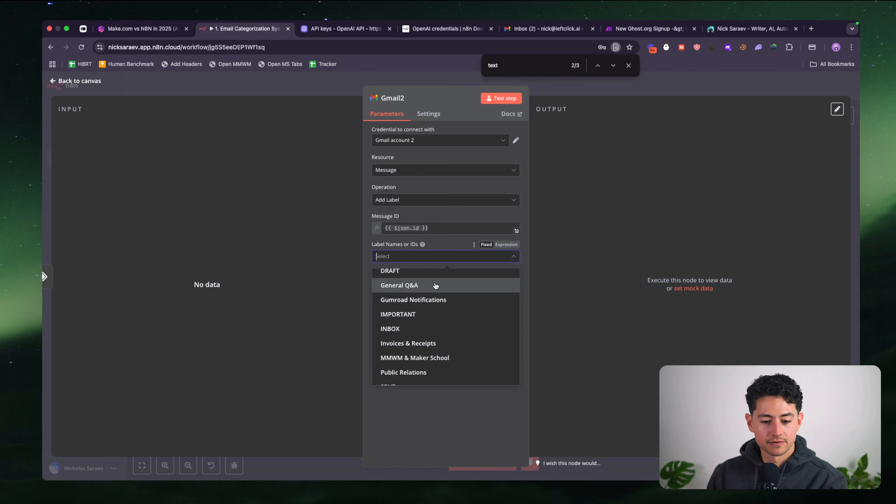
left_click(436, 285)
left_click(680, 78)
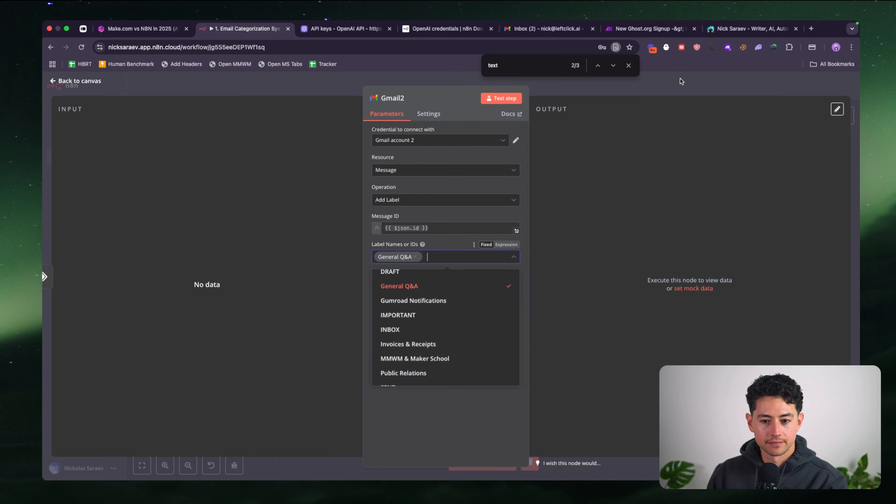
left_click(822, 88)
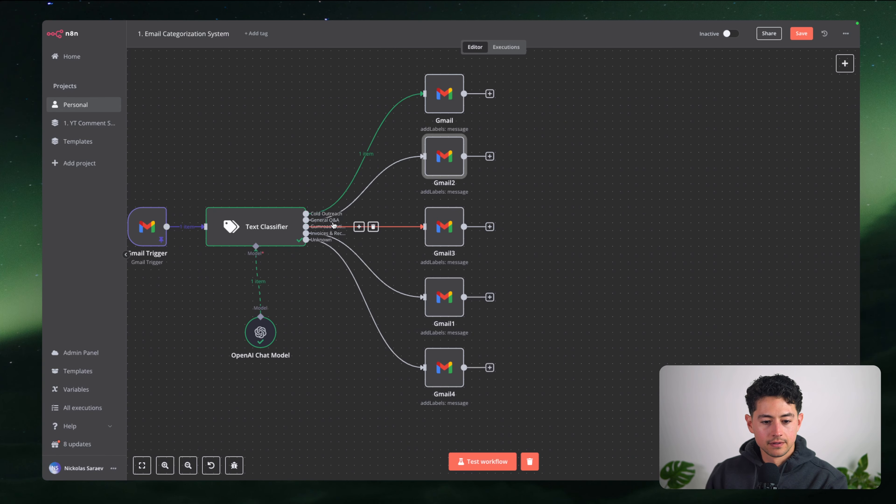
Reopen Gmail2 to confirm General Q&A is its chosen label
double_click(433, 158)
left_click(437, 205)
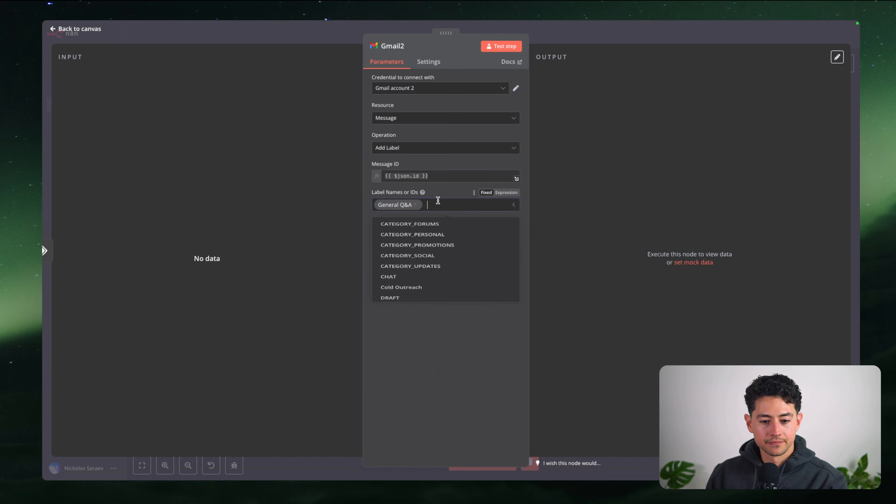
left_click(442, 200)
left_click(558, 35)
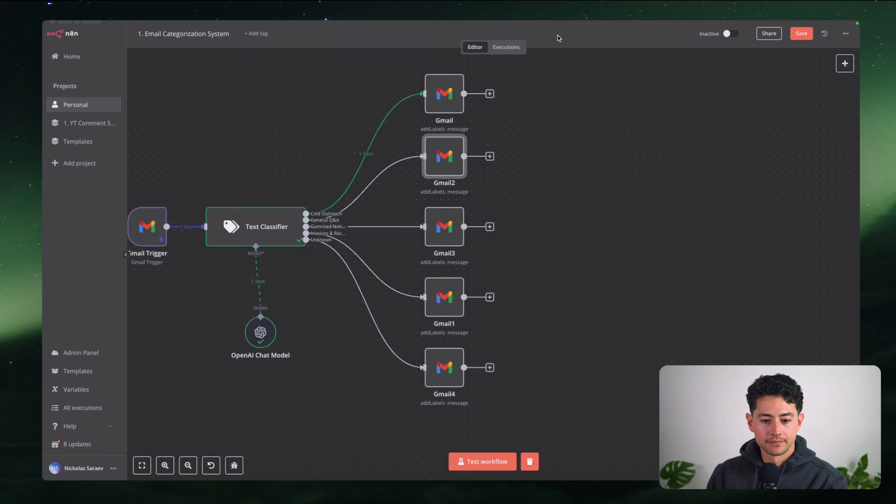
Switch Gmail3's label from Cold Outreach to Gumroad Notifications, and check Gmail1's label
double_click(450, 221)
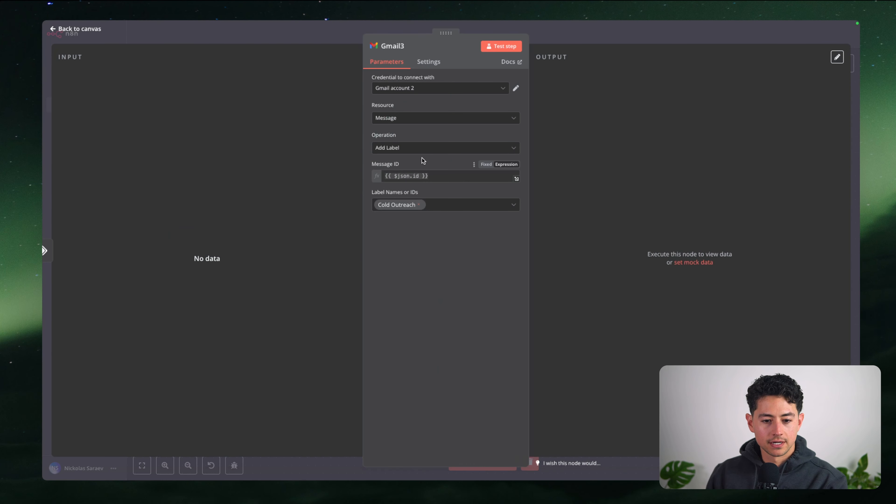
left_click(423, 207)
left_click(419, 204)
left_click(442, 204)
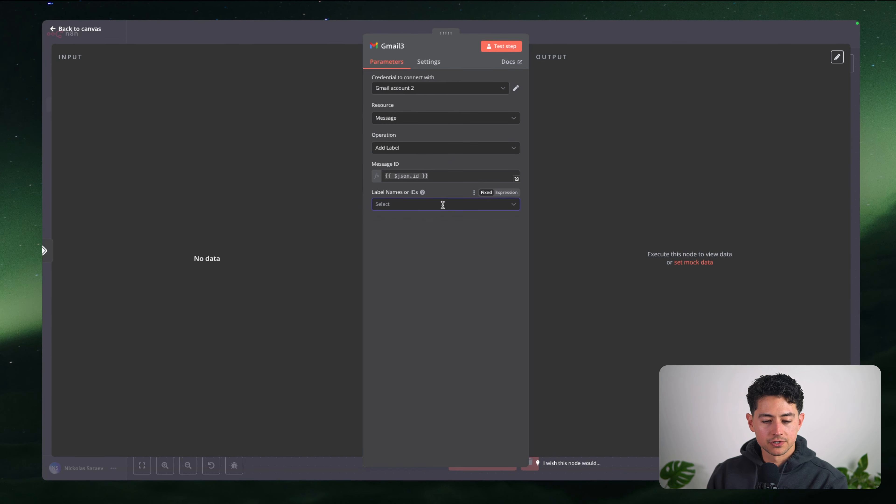
type("gumr")
left_click(437, 228)
left_click(599, 35)
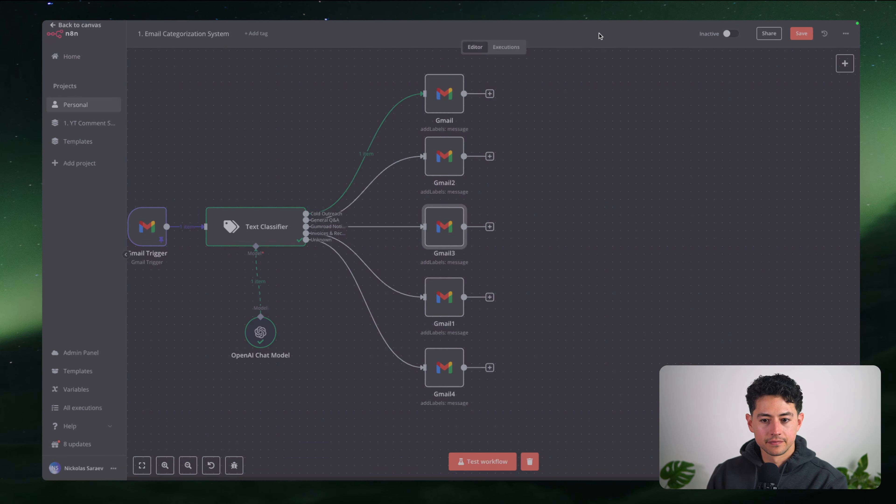
double_click(446, 298)
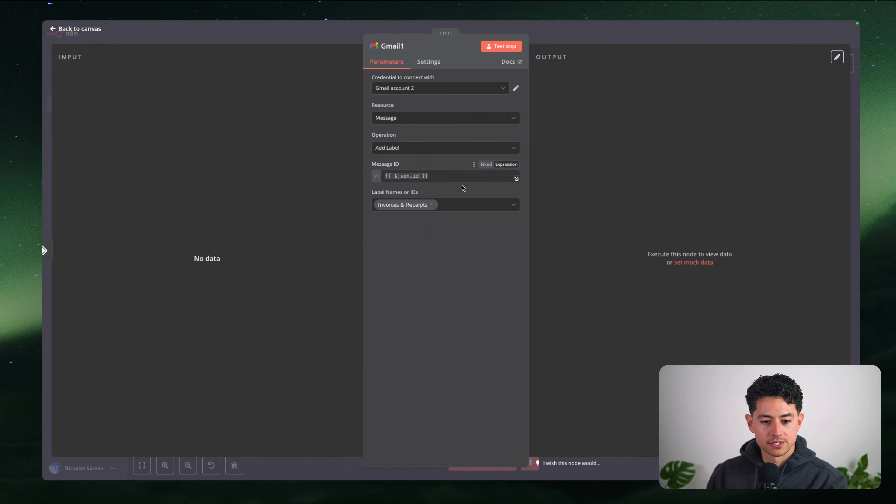
left_click(571, 40)
Switch Gmail4's label from Cold Outreach to Unknown
double_click(441, 368)
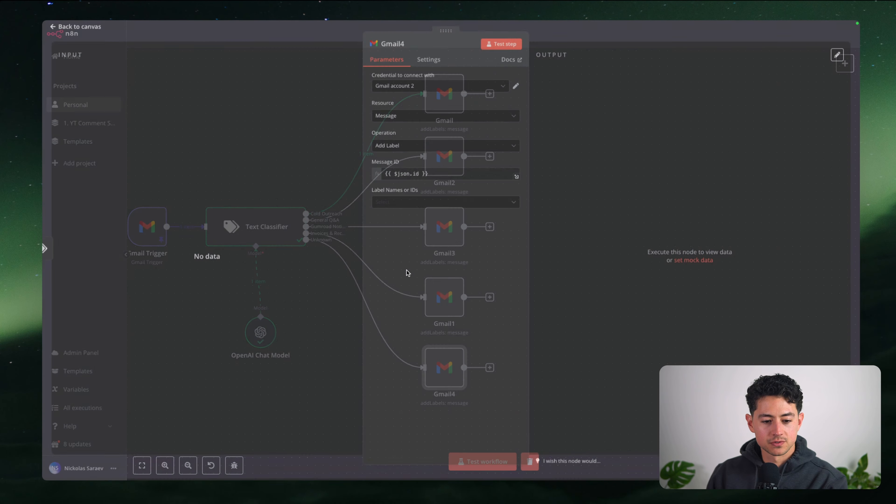
left_click(425, 206)
left_click(419, 204)
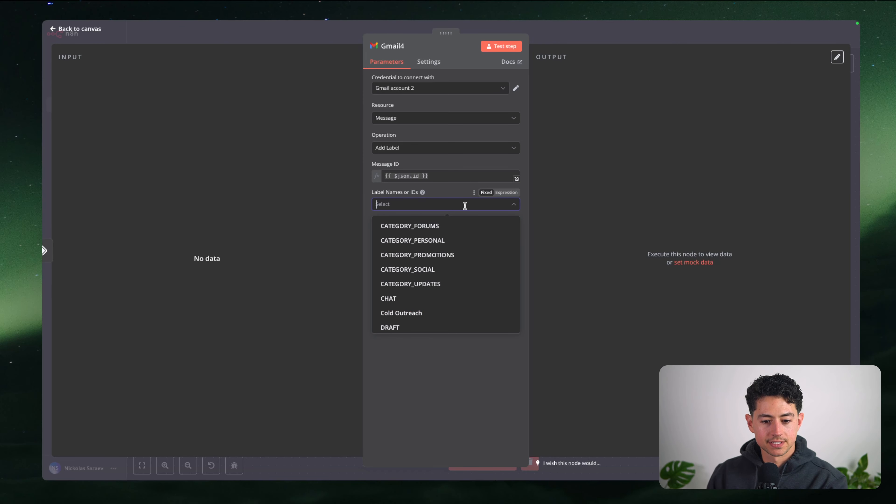
left_click(465, 204)
type("unk")
left_click(448, 237)
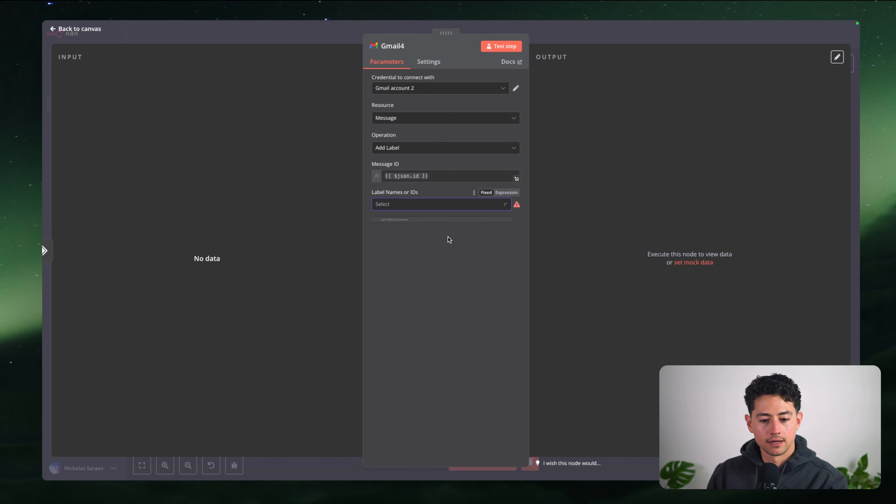
left_click(455, 205)
type("unkn")
left_click(440, 230)
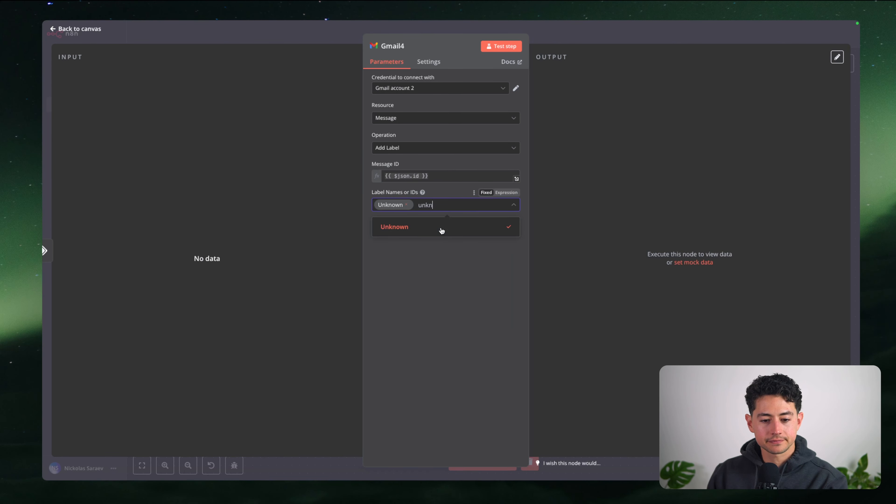
left_click(452, 255)
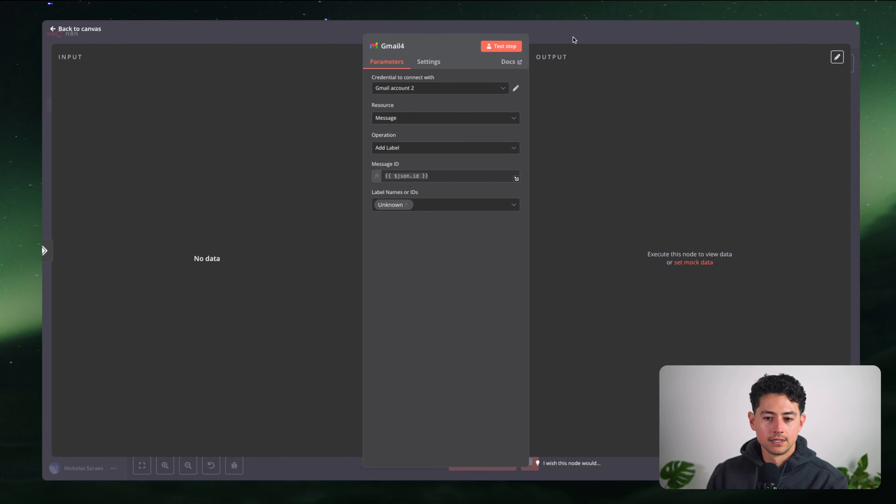
left_click(540, 32)
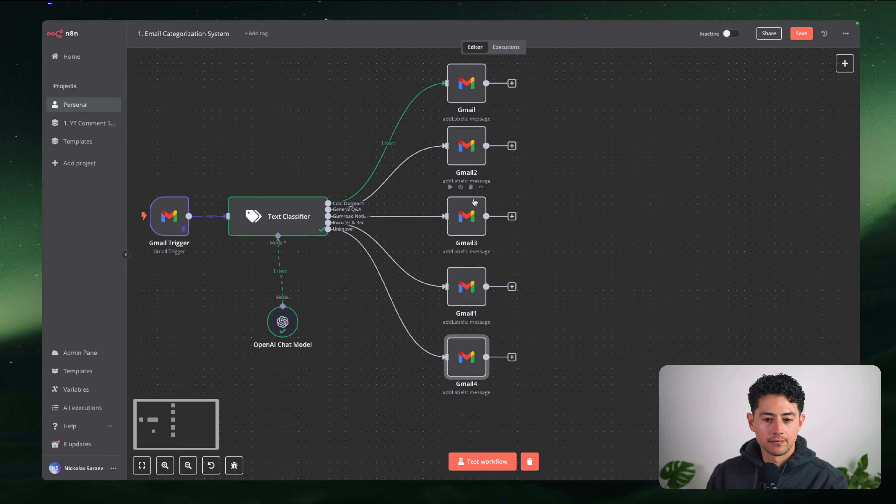
Rename the top Gmail node to Label "Cold Outreach"
scroll(469, 169, "up", 2)
right_click(449, 115)
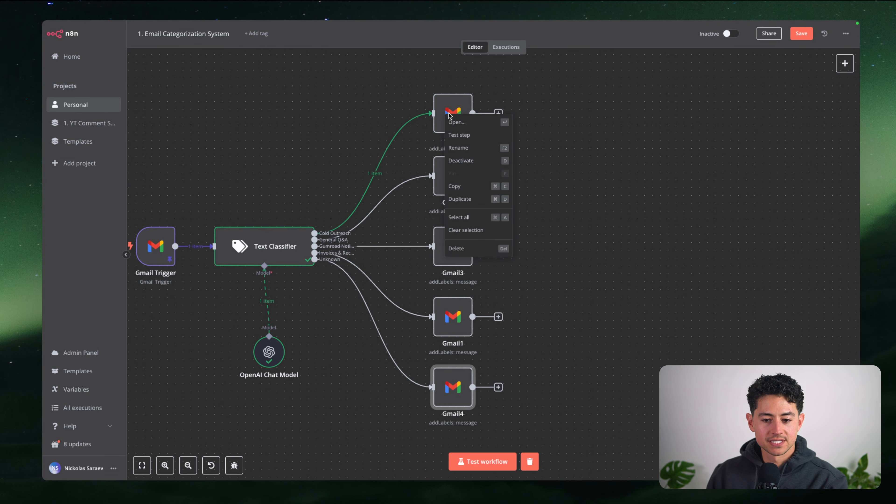
left_click(464, 150)
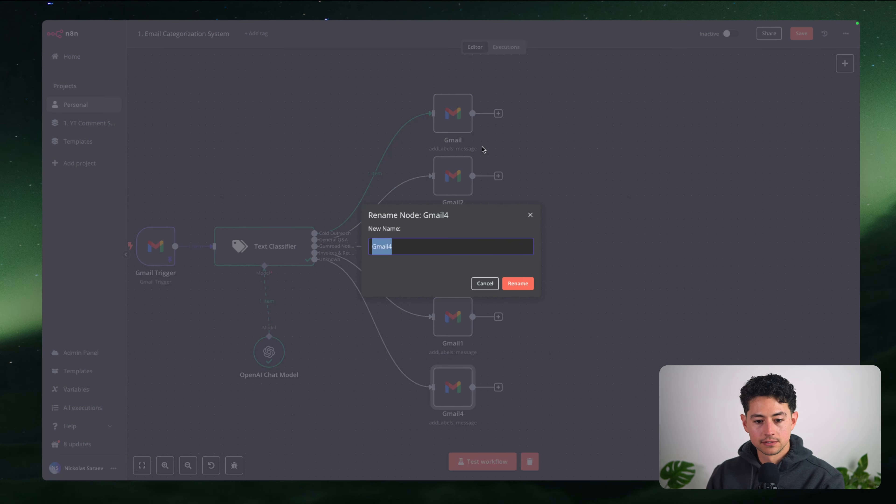
key("Escape")
left_click_drag(402, 75, 489, 155)
key("F2")
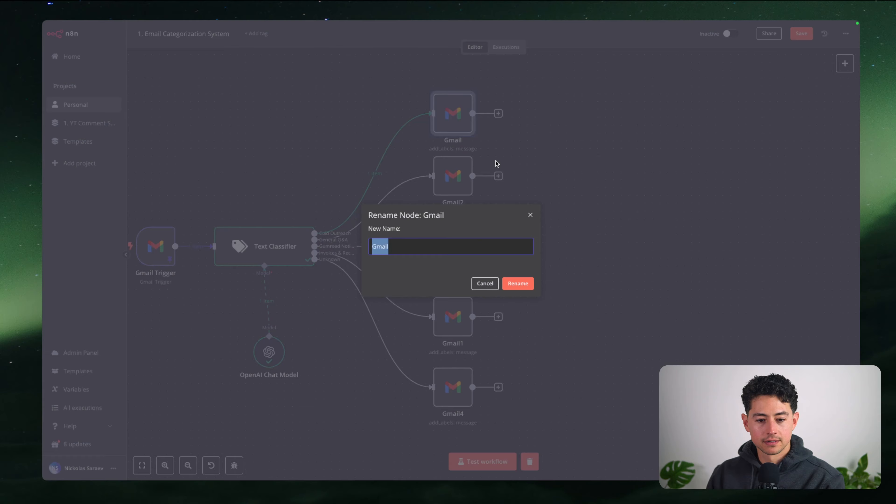
type("Lab")
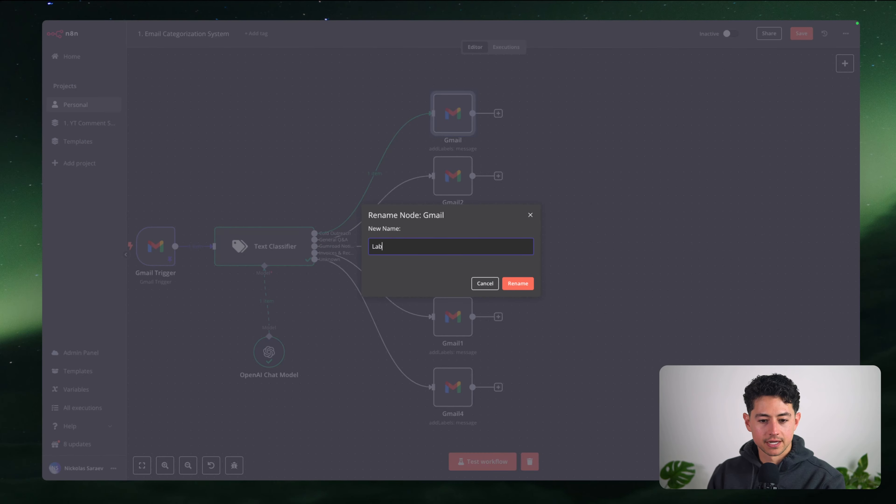
type("el \"Cold Outreach\"")
key("ctrl+a")
key("ctrl+c")
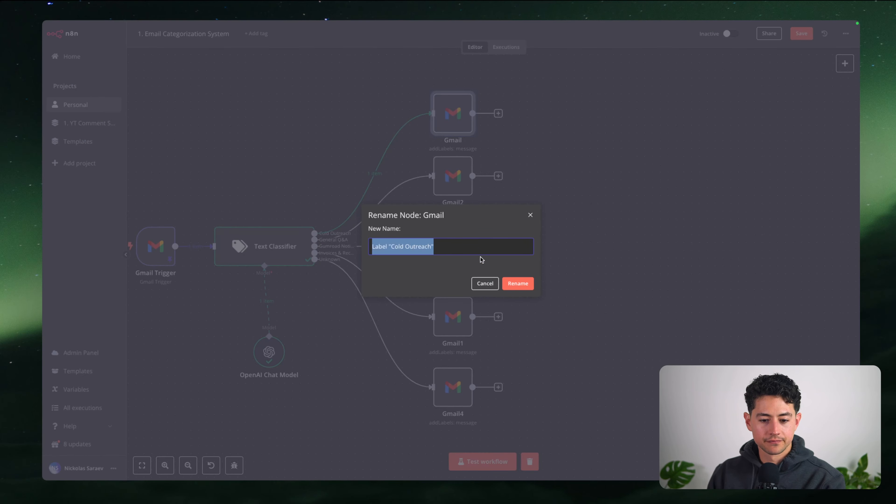
left_click(517, 283)
Rename Gmail2 to Label "General Q&A"
left_click_drag(405, 154, 503, 213)
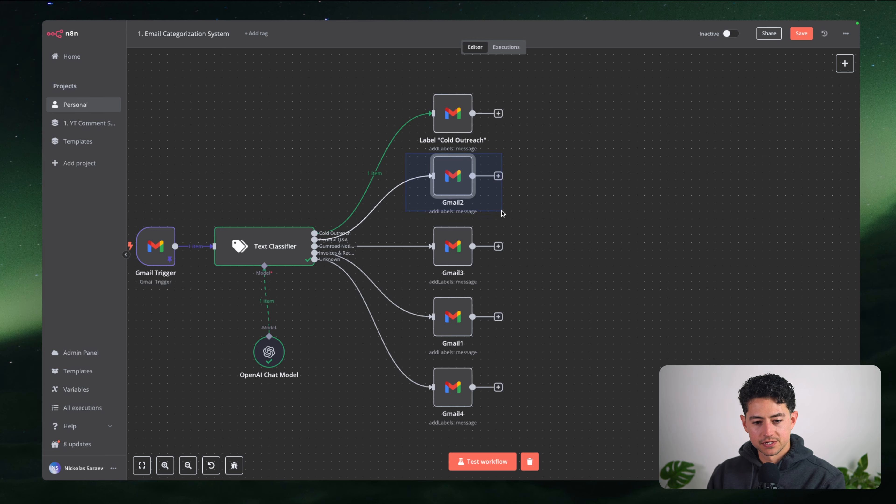
key("F2")
key("ctrl+v")
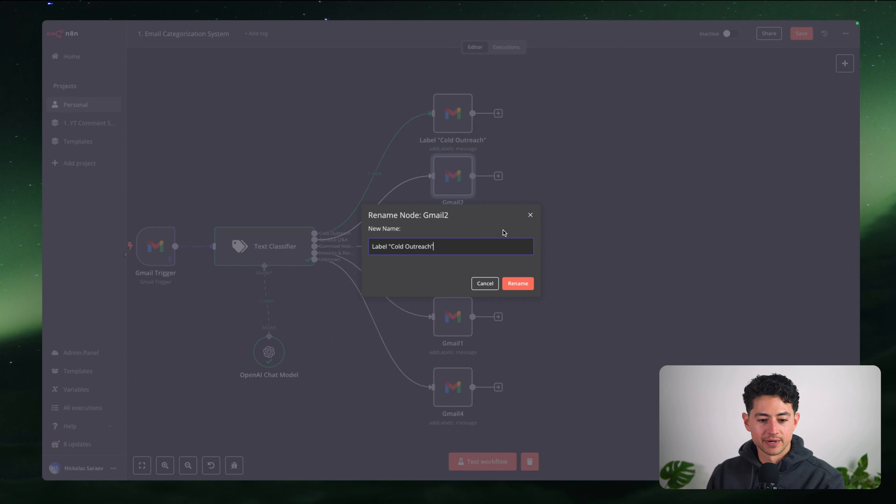
double_click(401, 246)
left_click_drag(402, 246, 424, 247)
type("General Q&A")
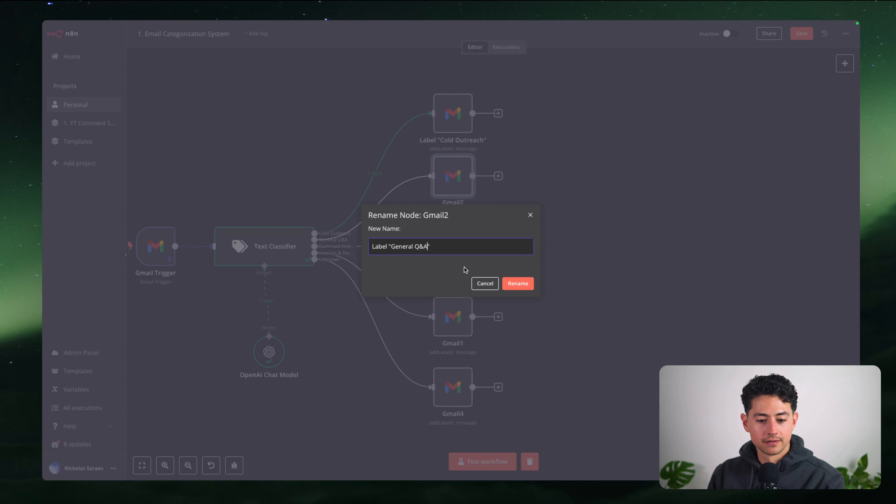
left_click(514, 286)
Rename Gmail3 to Label "Gumroad Notifications", undoing an accidental node move
key("Down")
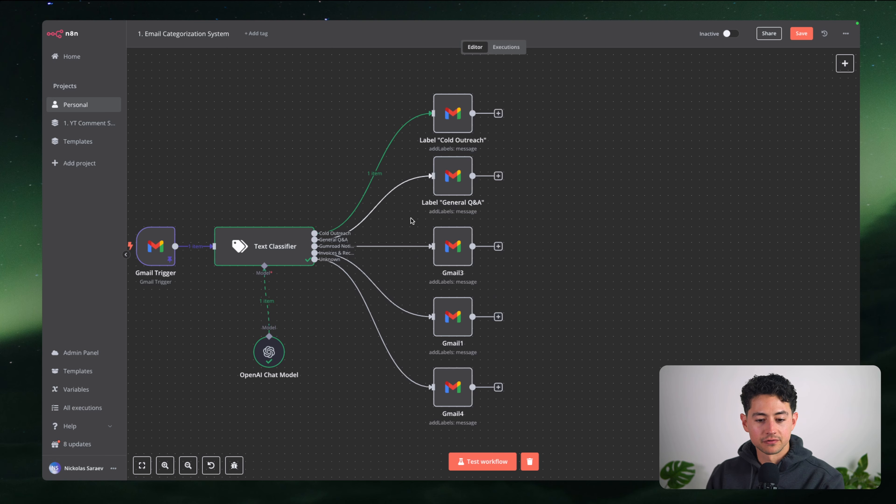
key("F2")
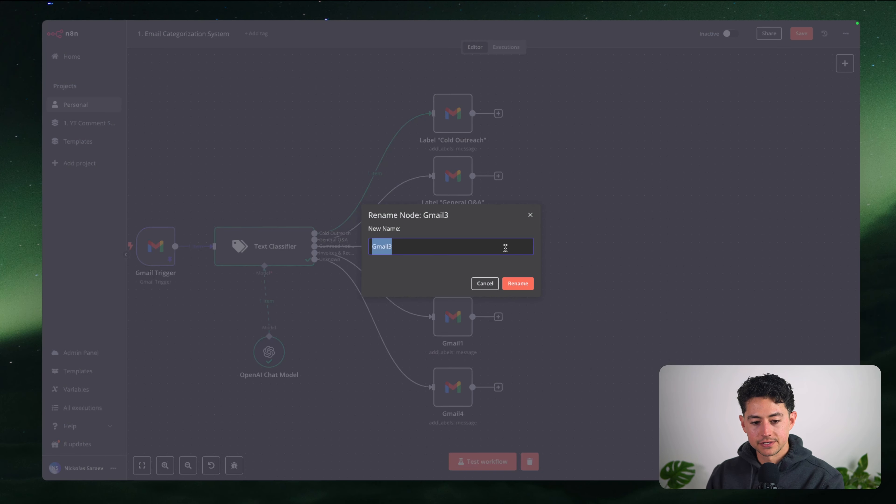
type("Label: \"Gumroad Notifications")
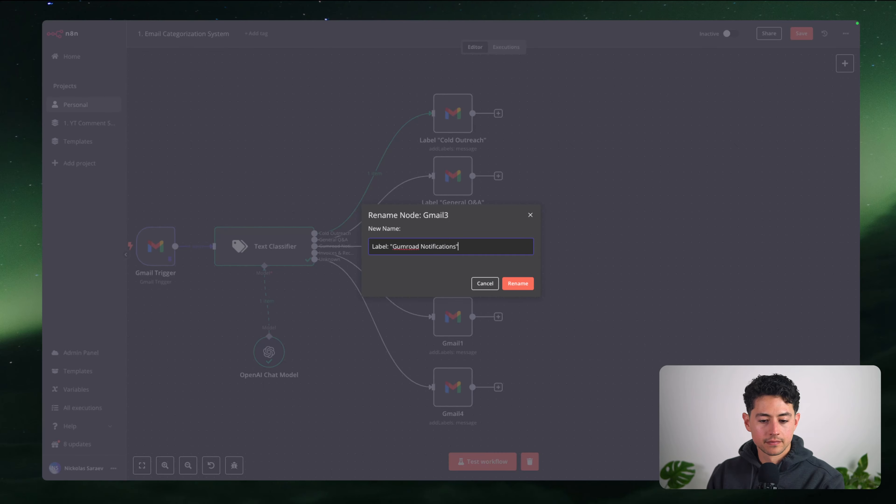
left_click(517, 283)
scroll(342, 238, "down", 2)
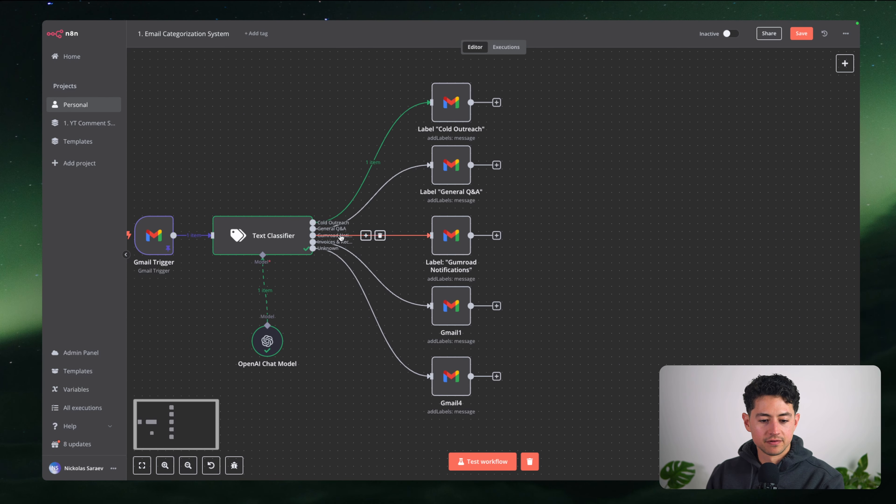
left_click_drag(418, 282, 503, 348)
key("super+z")
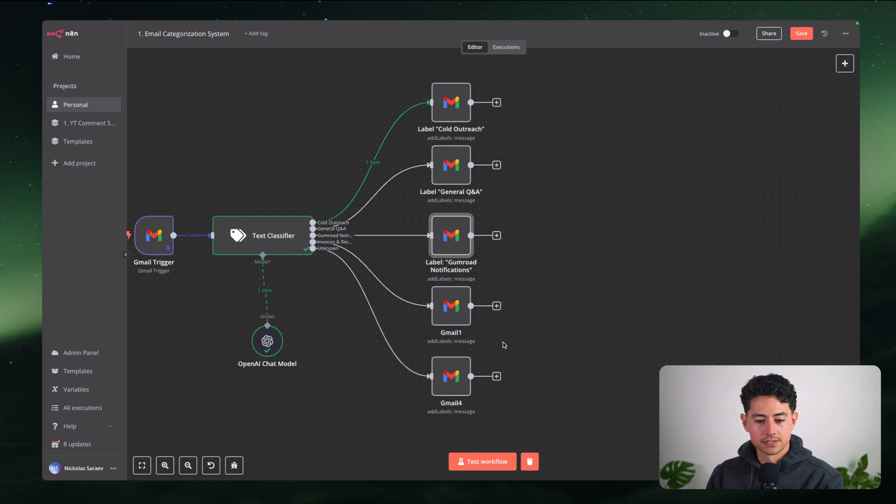
Rename Gmail1 to Label "Invoices & Receipts"
left_click_drag(412, 283, 502, 344)
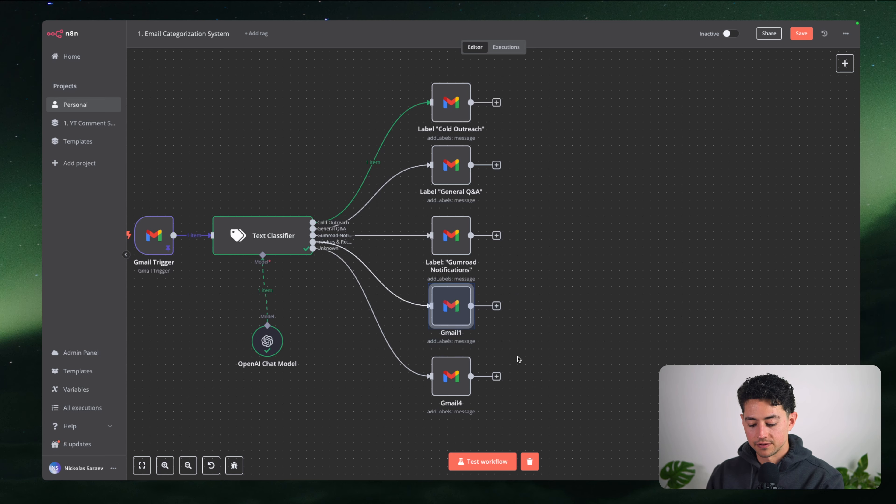
key("F2")
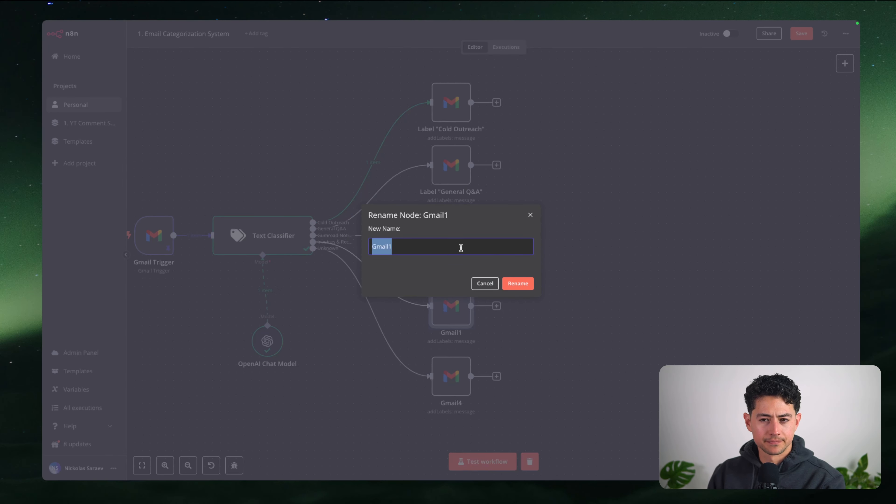
type("Label \"General Q&A\"")
left_click_drag(391, 246, 419, 247)
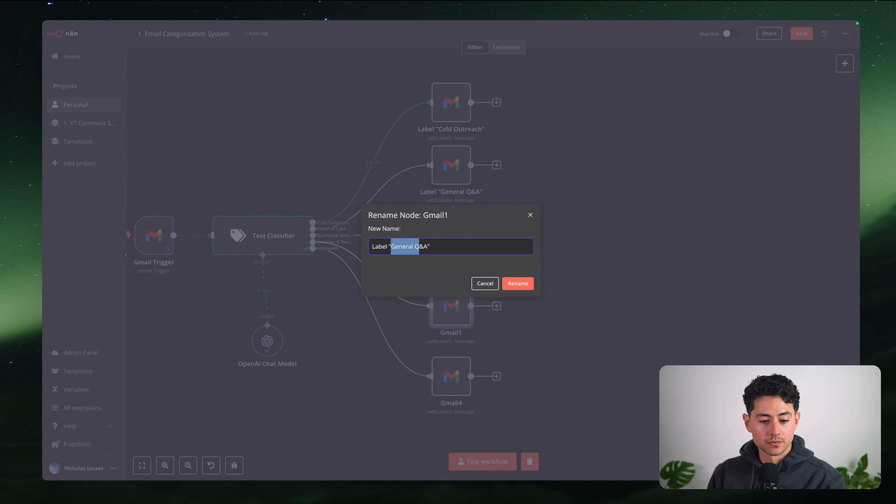
type("Invoices & Rec")
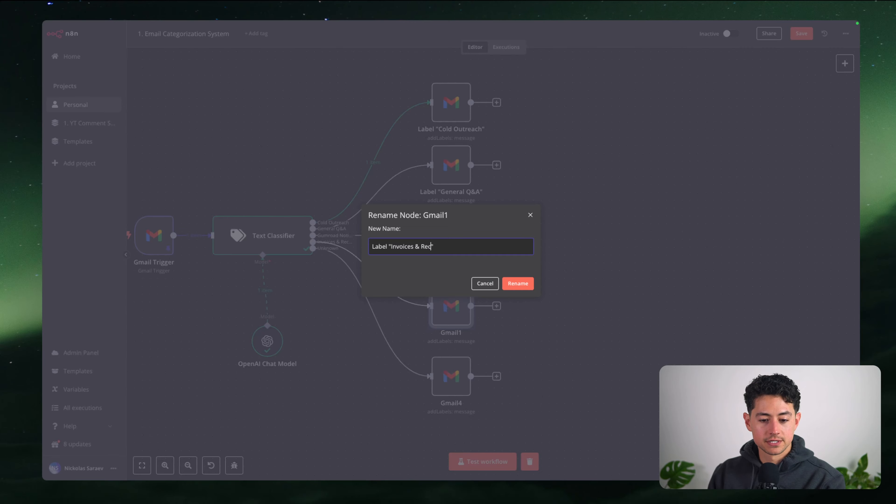
type("eipts")
key("Tab")
left_click(517, 284)
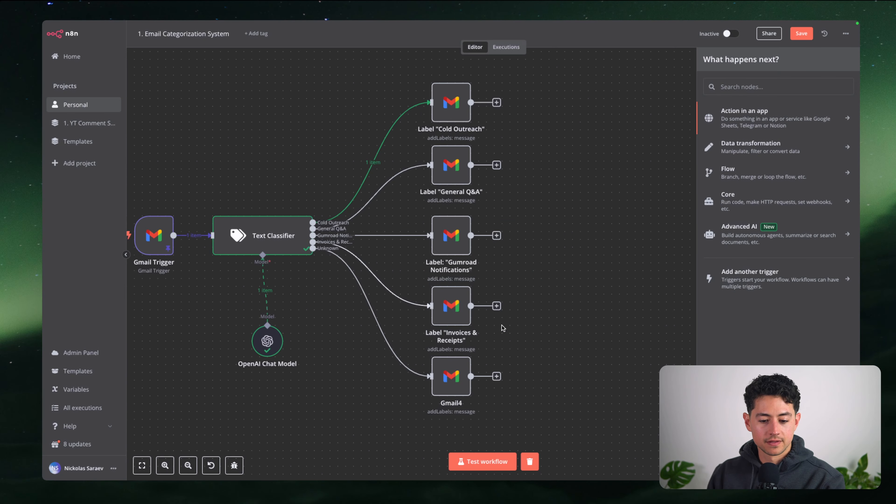
left_click(503, 327)
Rename Gmail4 to Label "Unknown"
scroll(503, 329, "down", 2)
left_click_drag(500, 386, 435, 340)
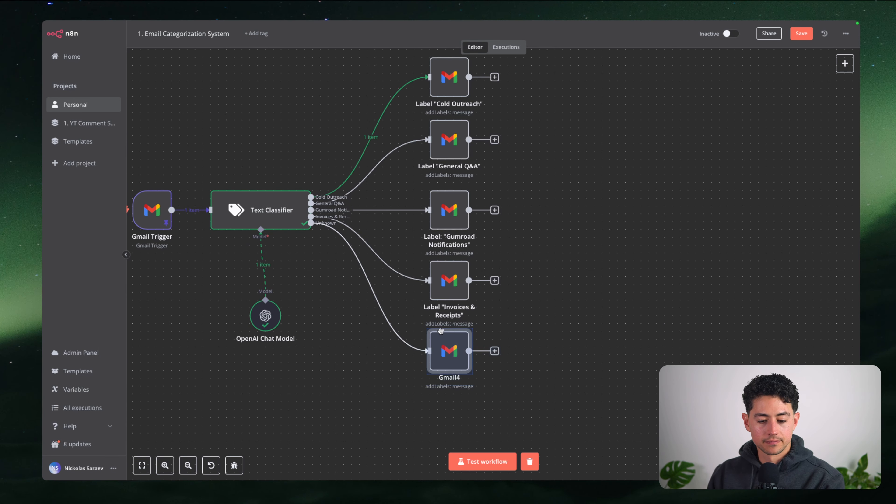
key("F2")
key("BackSpace")
type("Label \"General Q&A\"")
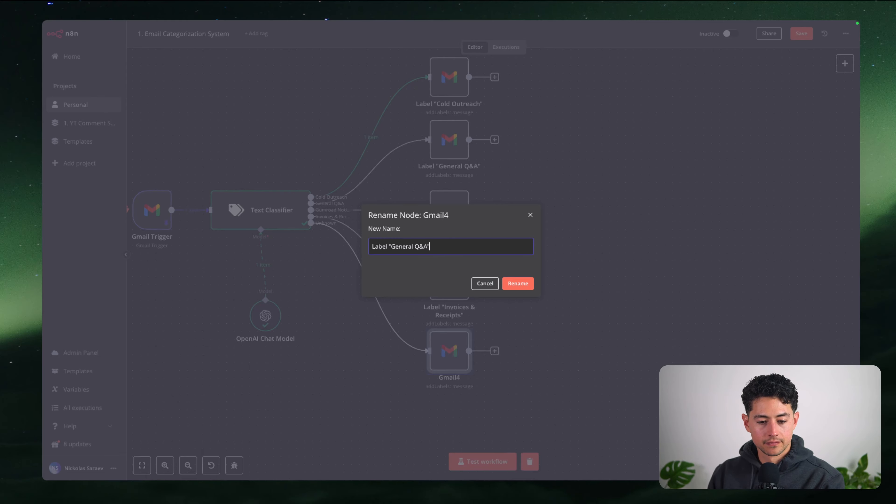
key("ctrl+shift+Left")
type("Unknown")
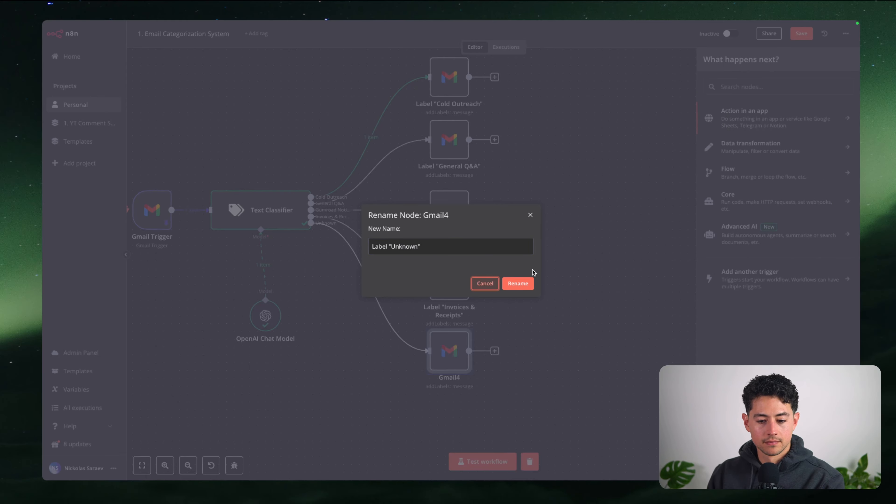
left_click(517, 284)
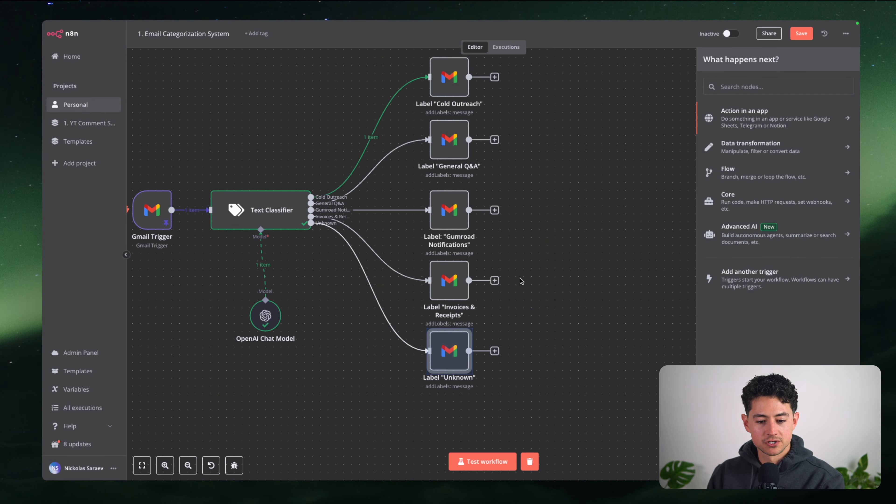
Line up the Gumroad Notifications and Cold Outreach label nodes
left_click(655, 198)
scroll(593, 232, "up", 1)
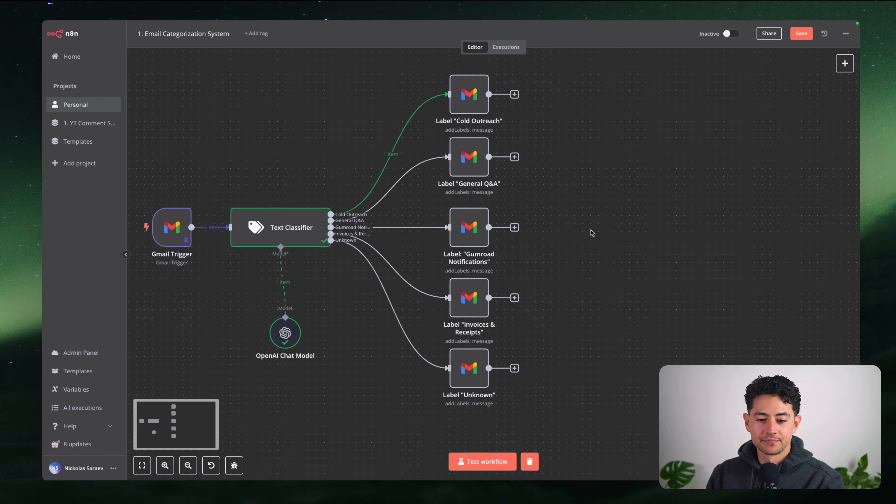
scroll(593, 232, "down", 2)
scroll(583, 218, "up", 1)
left_click_drag(486, 244, 487, 244)
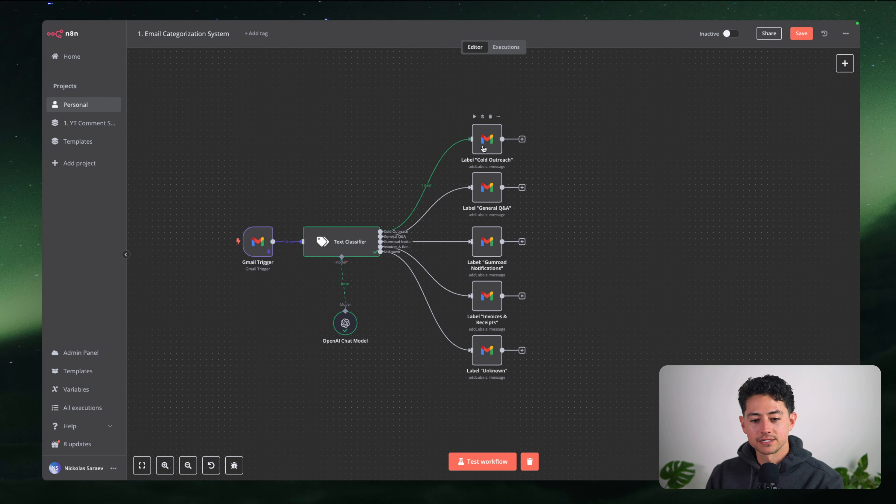
left_click_drag(483, 149, 484, 143)
Move the OpenAI Chat Model node lower beneath the Text Classifier and save the workflow
scroll(564, 230, "right", 3)
scroll(564, 230, "down", 2)
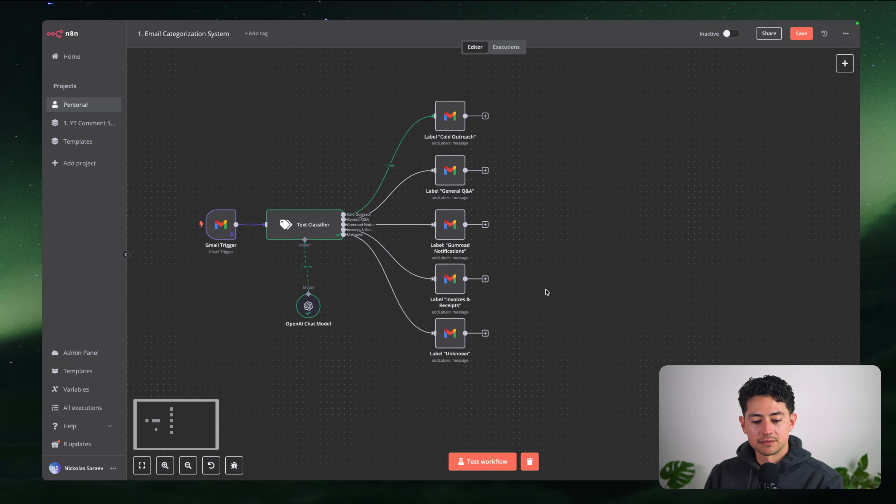
scroll(531, 269, "left", 4)
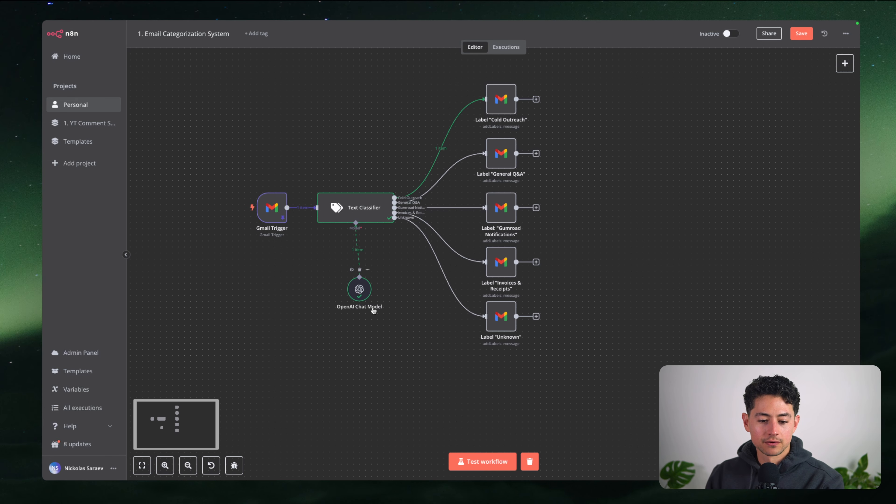
mouse_move(358, 288)
left_mouse_down()
mouse_move(352, 332)
mouse_move(355, 300)
left_mouse_up()
scroll(407, 298, "up", 1)
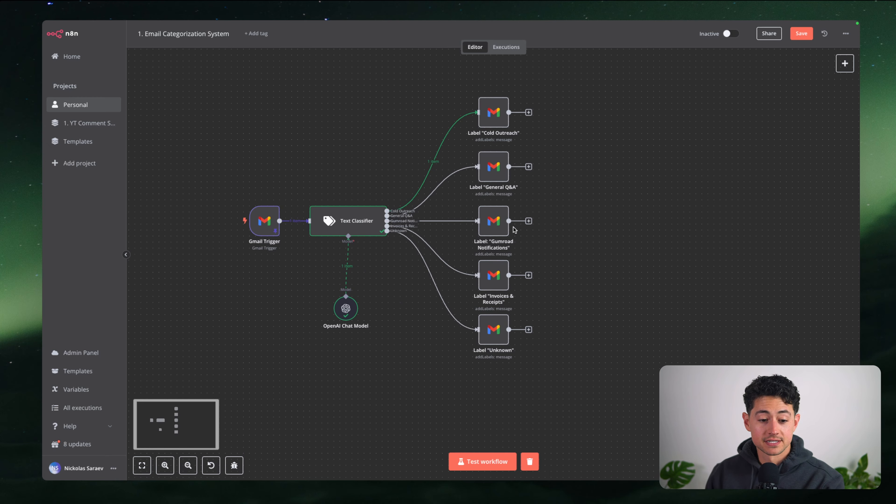
key("ctrl+s")
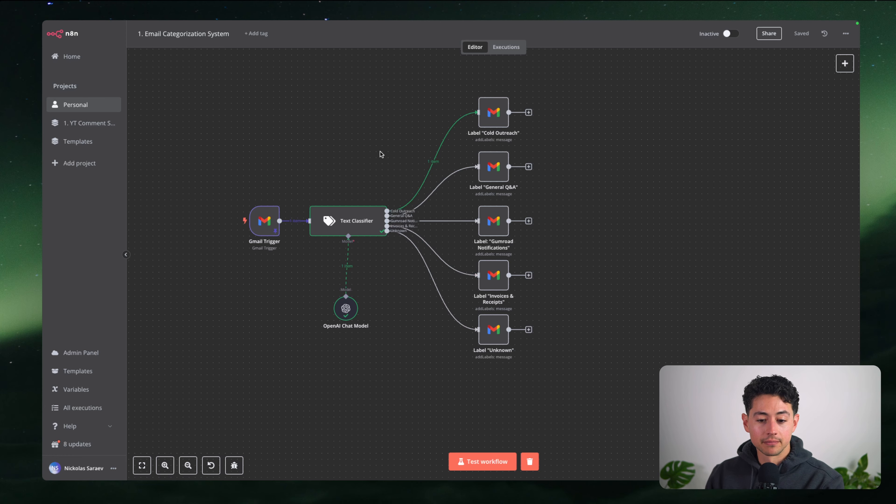
Open the Label "Gumroad Notifications" node's settings and return to the canvas
scroll(381, 154, "right", 1)
scroll(381, 154, "down", 1)
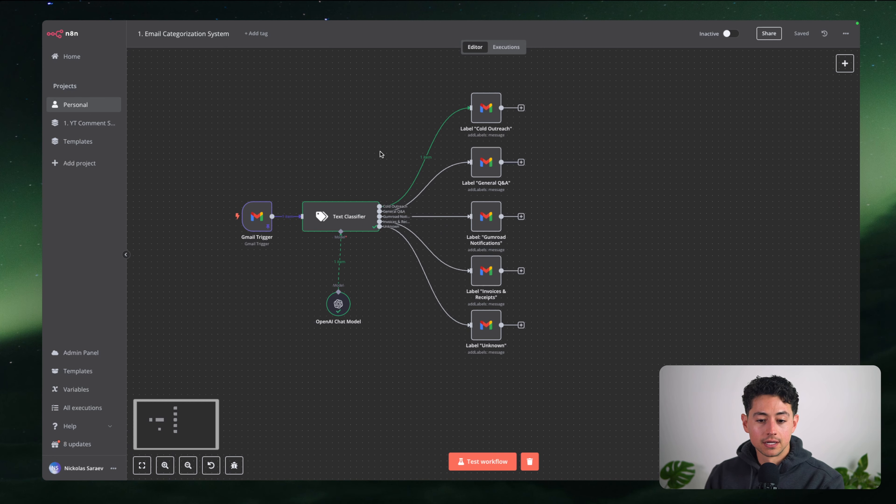
double_click(488, 216)
key("Escape")
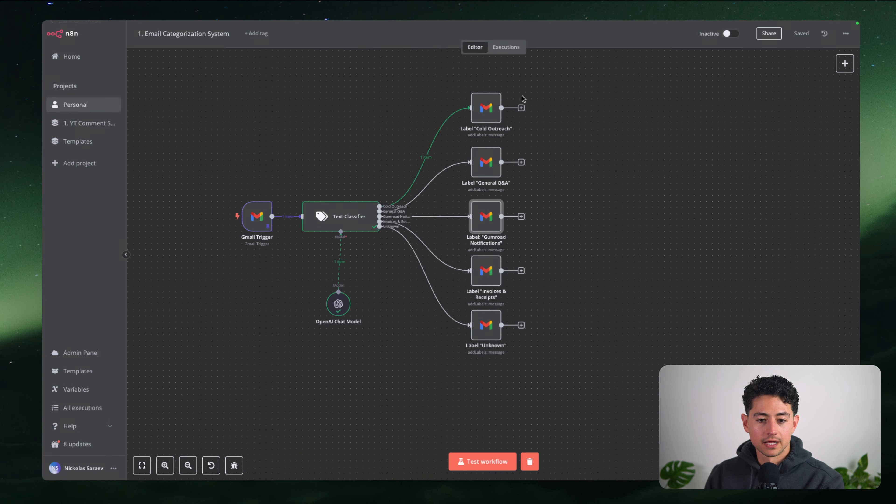
scroll(532, 180, "up", 3)
Keep the Gumroad node on the add-label operation with the Gumroad Notifications label
double_click(455, 230)
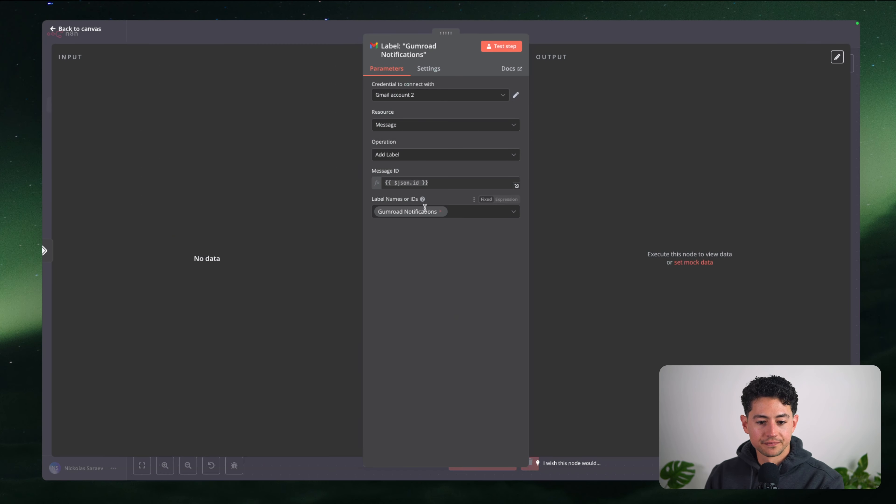
left_click(416, 158)
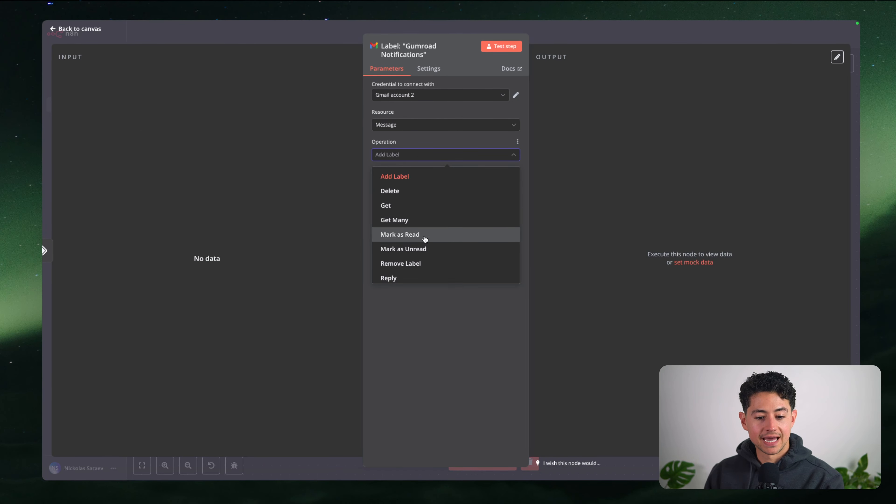
left_click(423, 235)
left_click(428, 160)
left_click(420, 175)
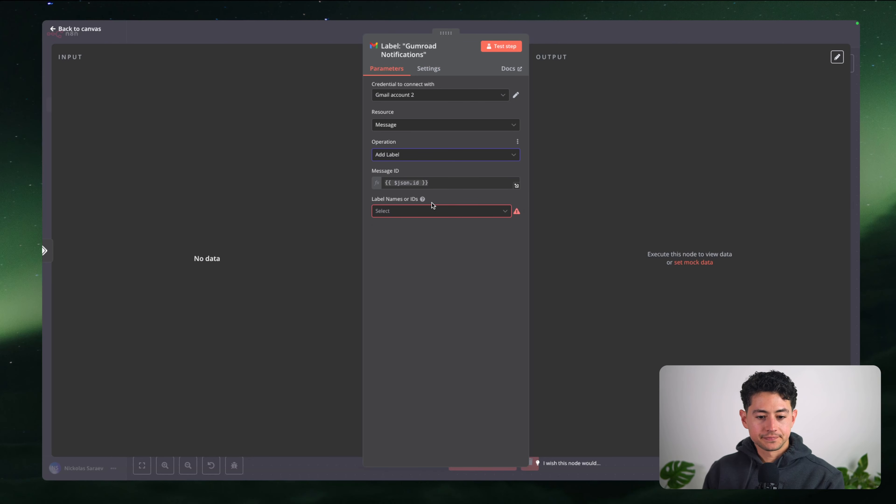
left_click(433, 215)
type("gumroad")
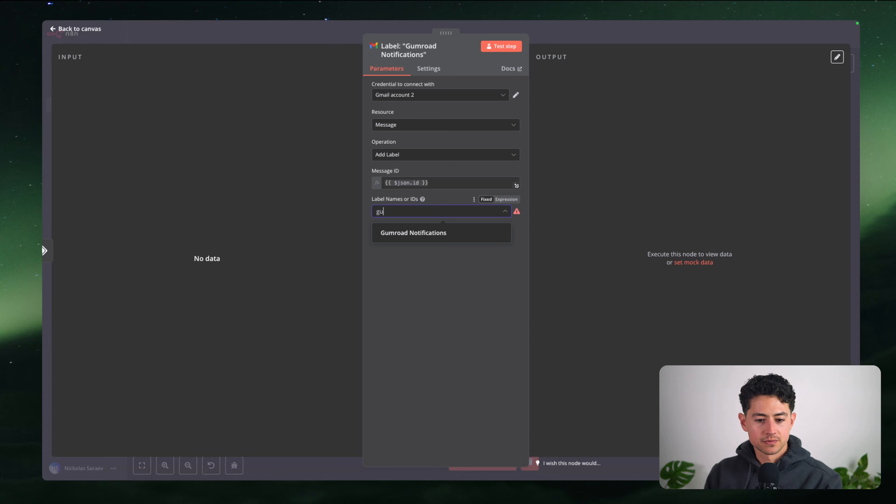
left_click(427, 232)
left_click(483, 254)
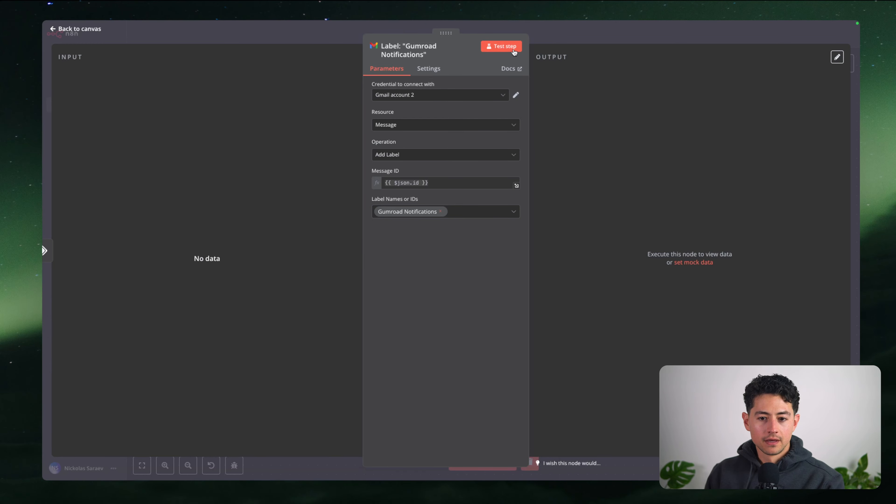
key("Escape")
Add a Gmail 'Mark a message as read' node after the Gumroad Notifications label node
scroll(566, 187, "down", 2)
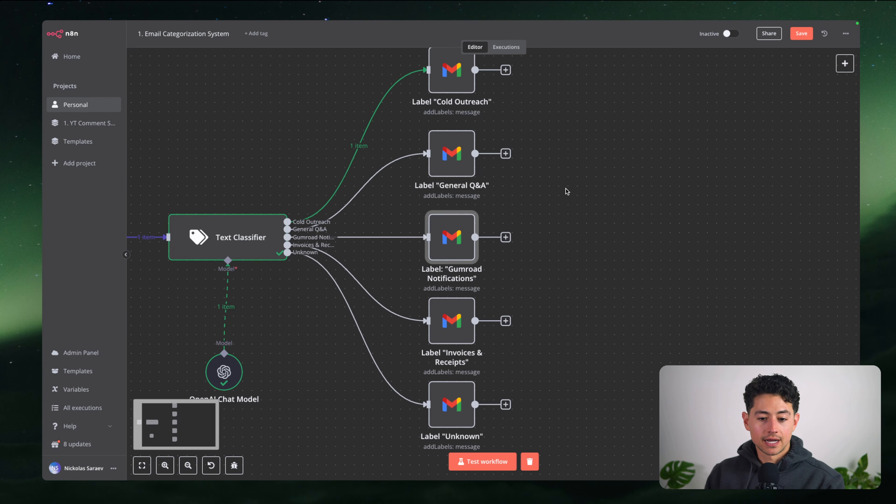
left_click(510, 224)
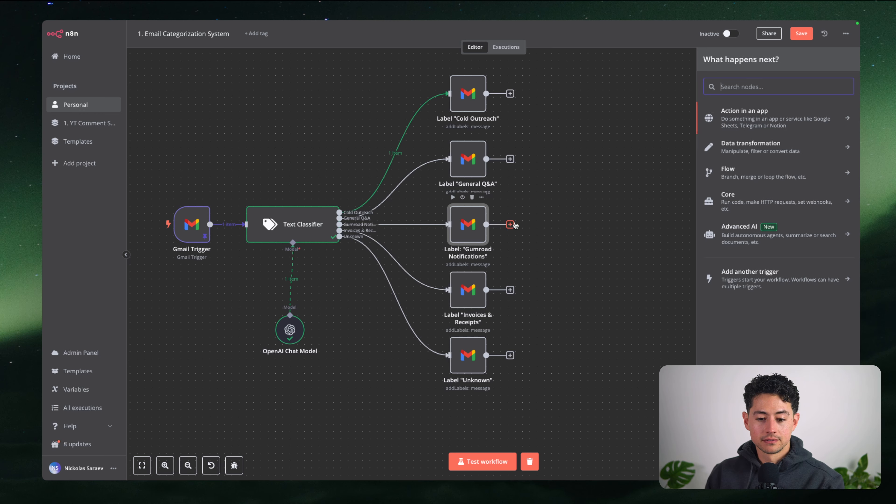
type("gmail")
key("Escape")
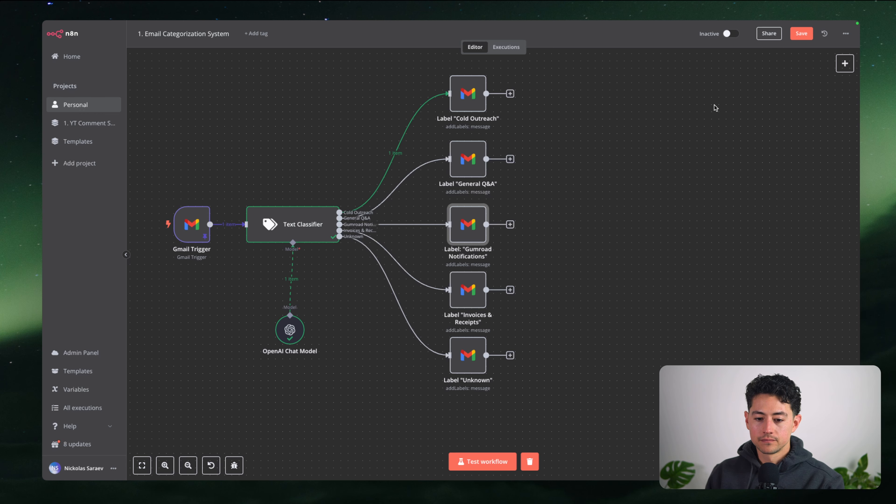
key("Tab")
type("gmail")
key("Return")
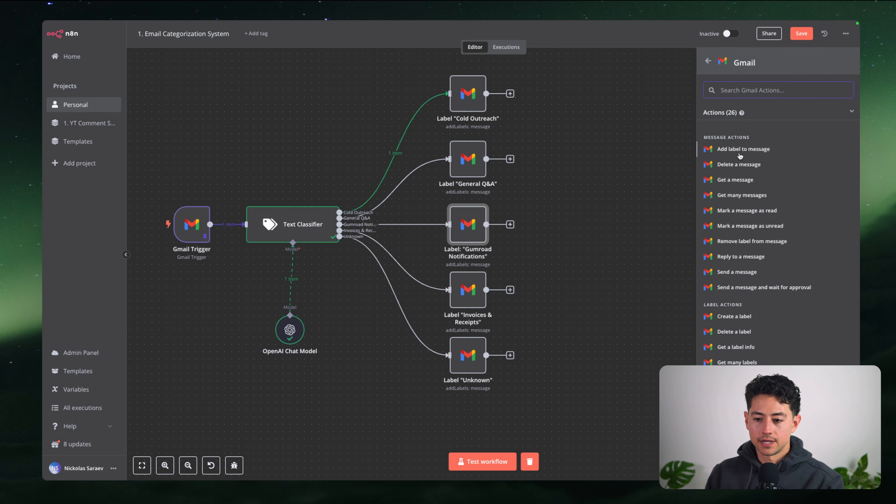
left_click(756, 211)
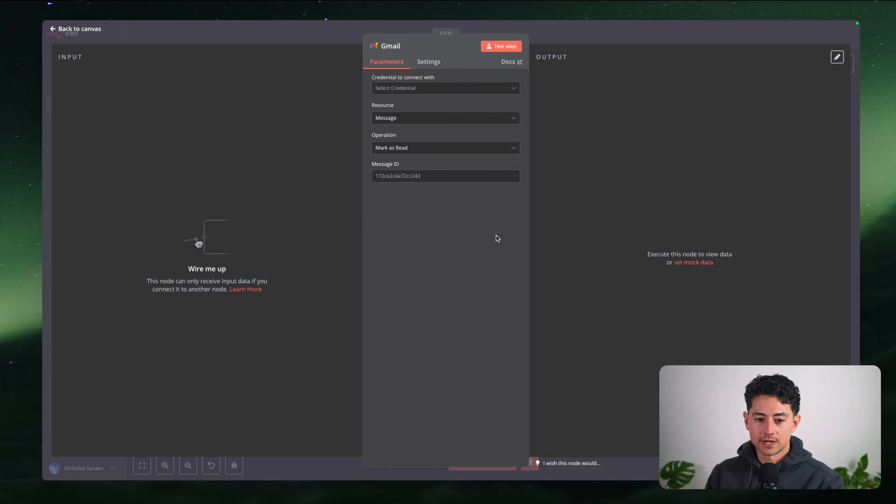
key("Escape")
left_click_drag(383, 353, 546, 225)
Set the mark-as-read node to Gmail account 2 with Message ID {{ $json.id }}
double_click(544, 225)
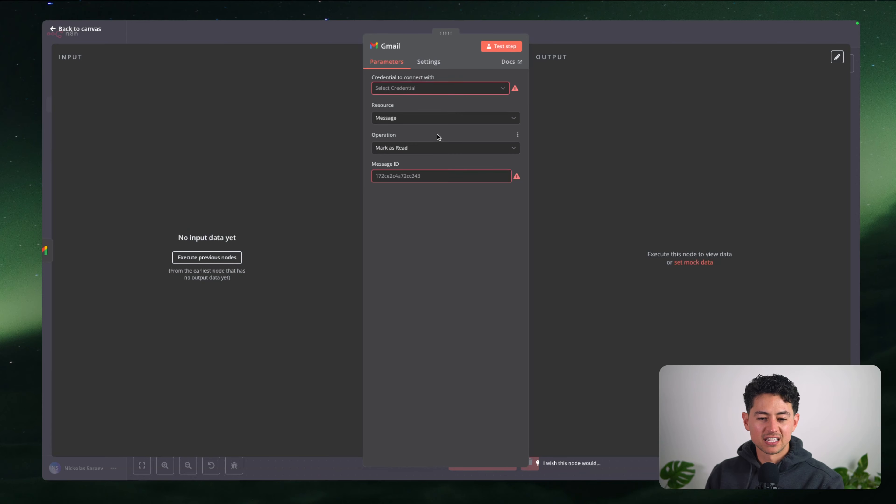
left_click(428, 90)
left_click(430, 133)
left_click(421, 175)
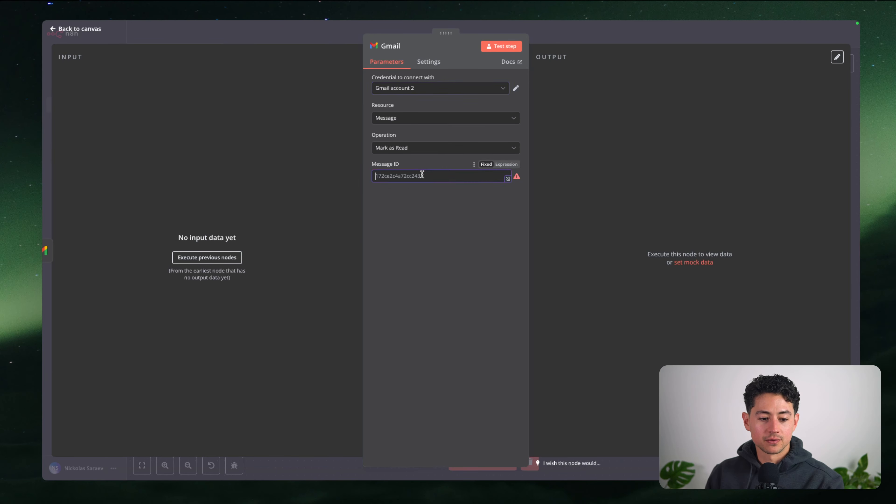
left_click(506, 165)
type("{{ json")
key("BackSpace")
key("BackSpace")
key("BackSpace")
key("BackSpace")
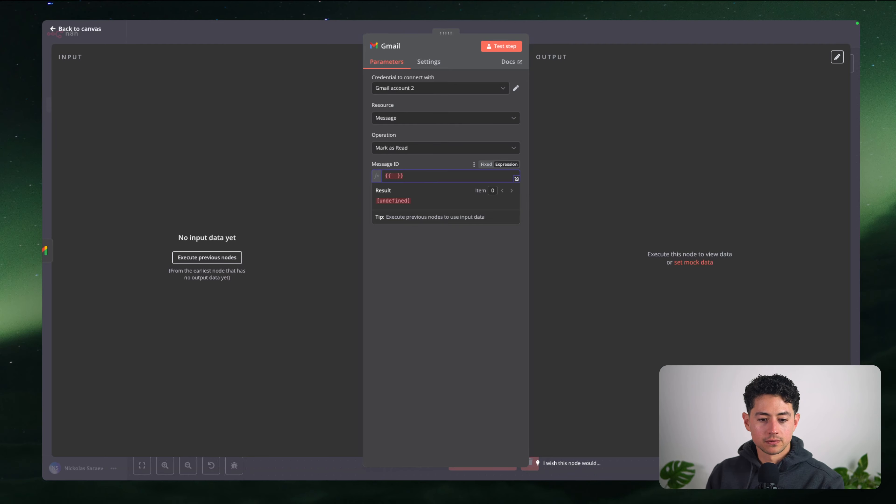
type("$json.id")
left_click(472, 247)
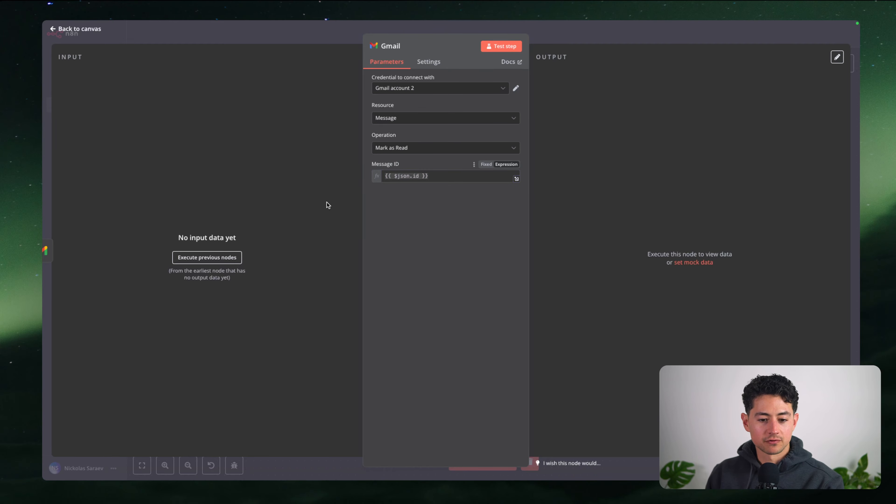
key("Escape")
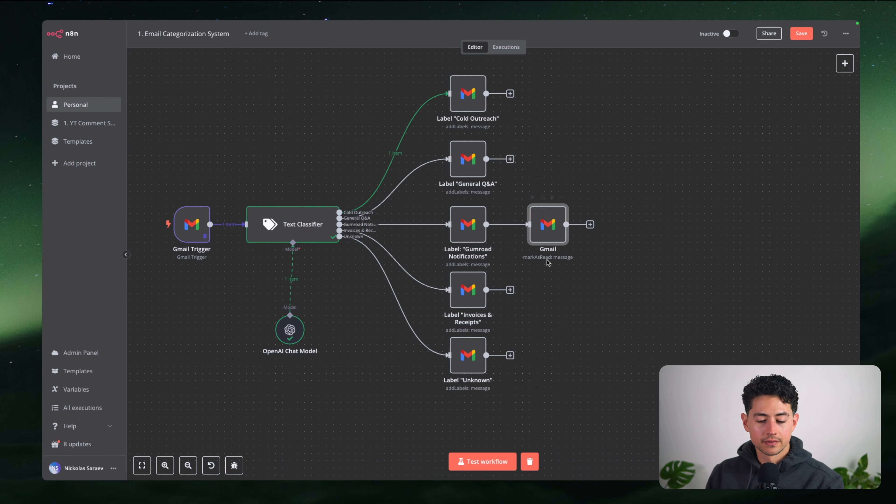
Check the Gumroad Notifications label node, then test-run the Cold Outreach label node
scroll(546, 260, "right", 1)
double_click(451, 224)
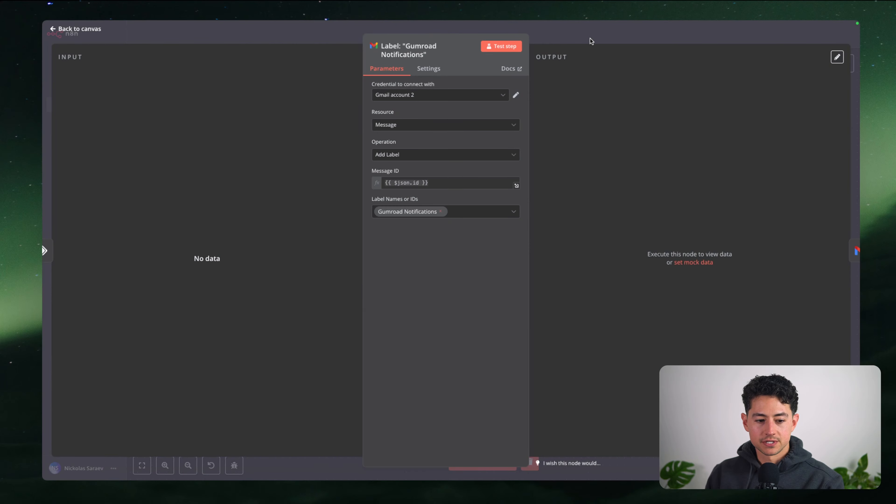
key("Escape")
double_click(448, 99)
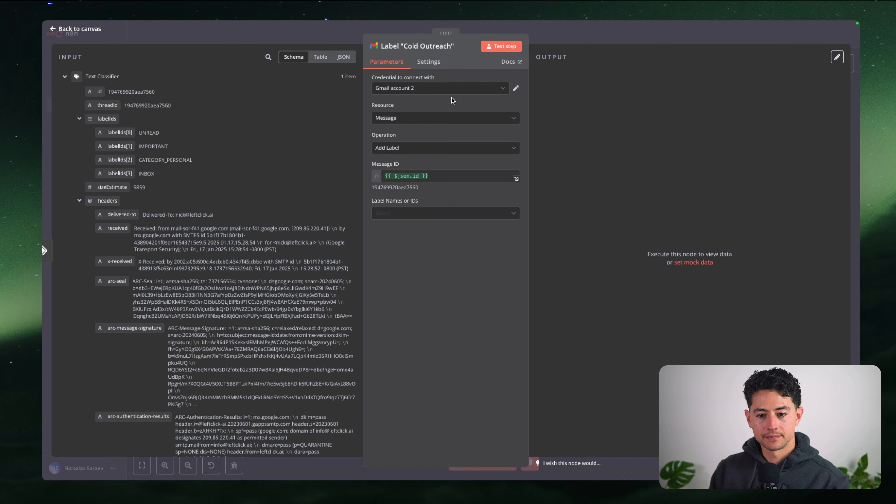
left_click(496, 46)
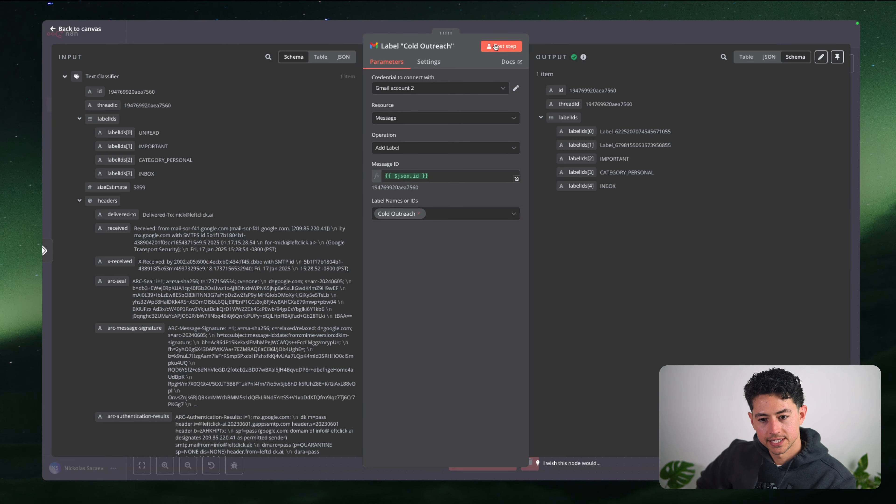
key("Escape")
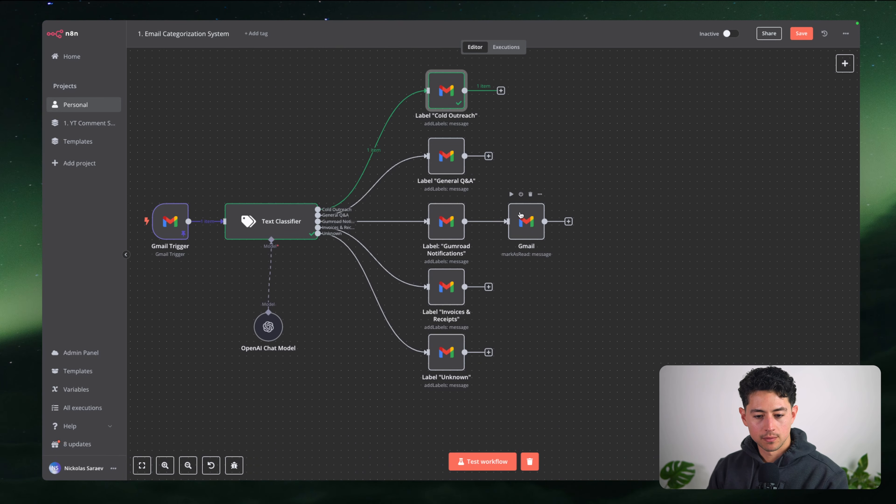
Duplicate the mark-as-read Gmail node and connect the copy after Label "Cold Outreach"
left_click(564, 290)
left_click_drag(572, 277, 492, 179)
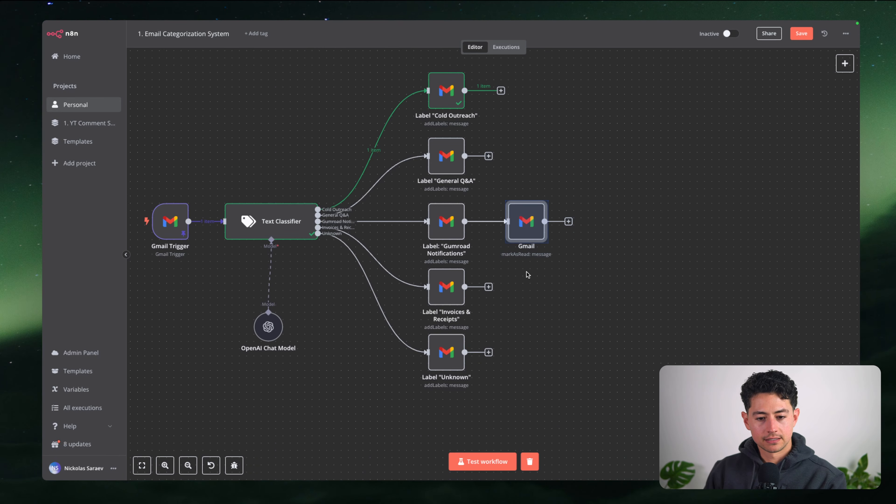
left_click(542, 276)
key("ctrl+v")
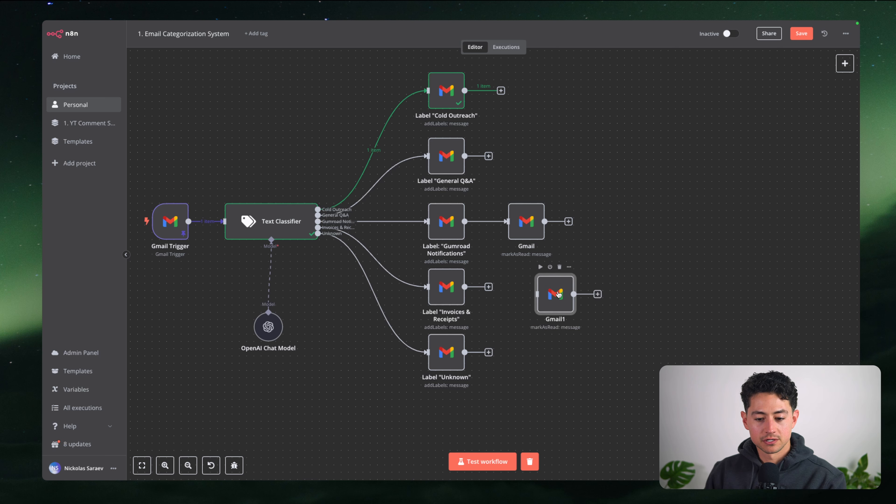
left_click_drag(559, 295, 522, 87)
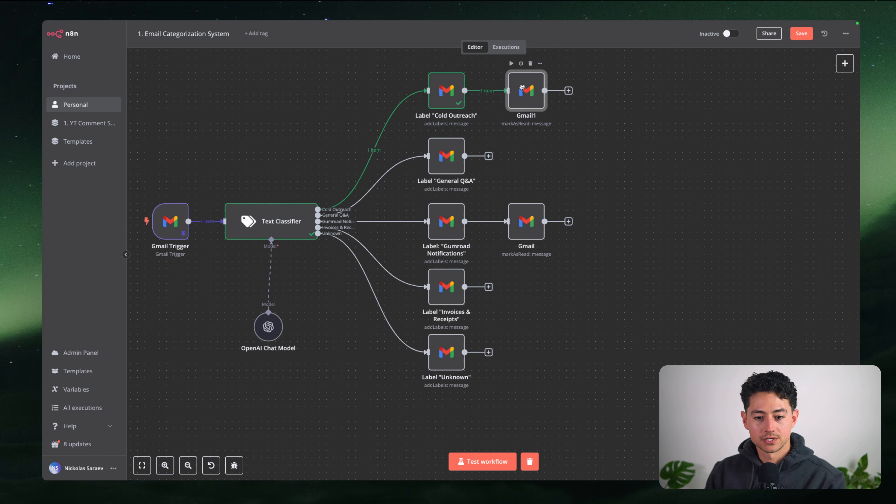
left_click(615, 156)
Rename the copied Gmail1 node to "Mark Read"
scroll(578, 121, "up", 1)
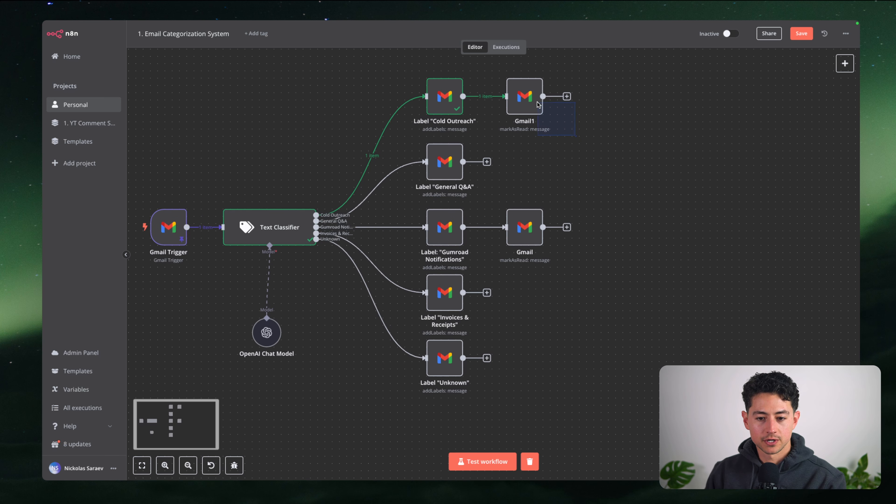
left_click(524, 96)
key("F2")
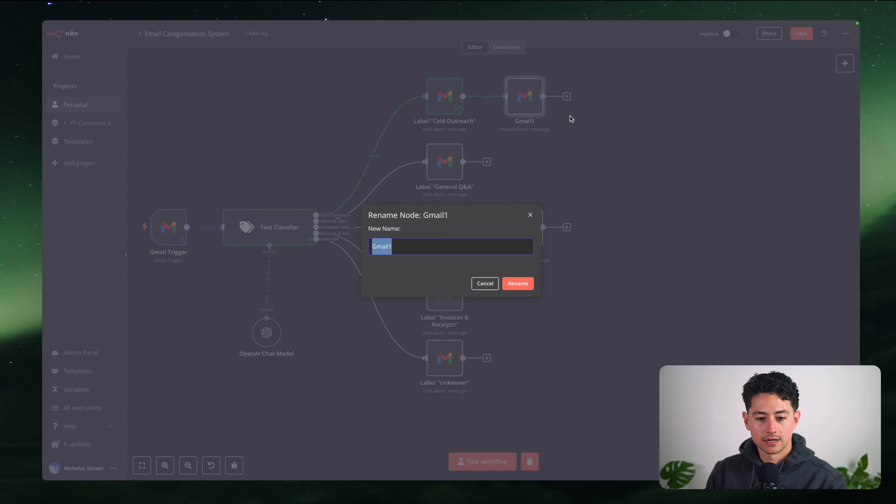
type("Nar")
key("super+a")
type("Mar")
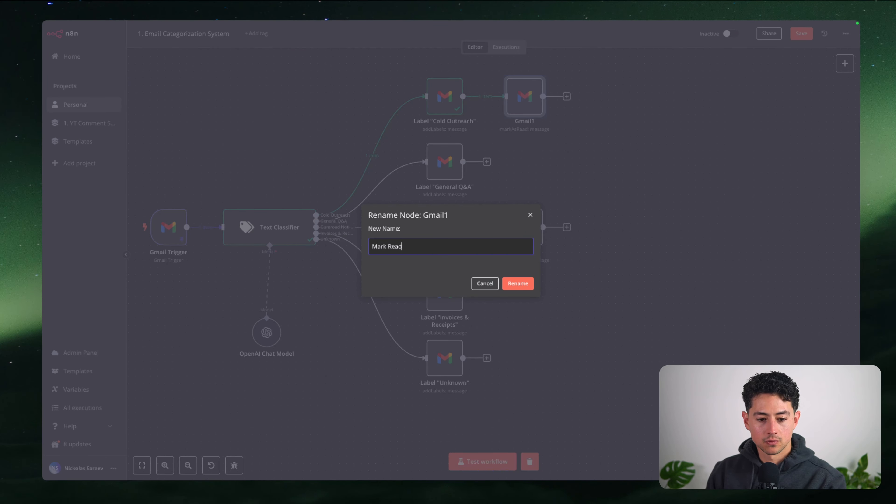
key("super+a")
key("Return")
Rename the other mark-as-read node to "Mark Read1" and save the workflow
left_click(518, 226)
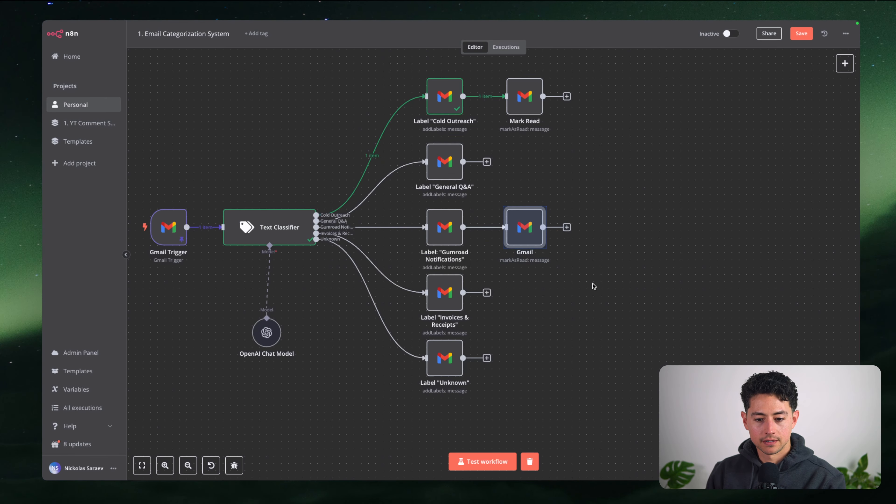
key("F2")
type("V")
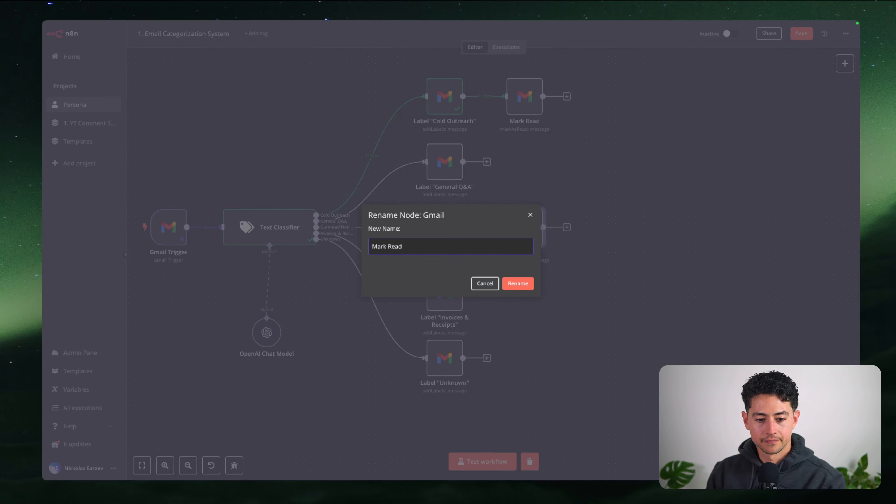
left_click(518, 283)
left_click(680, 267)
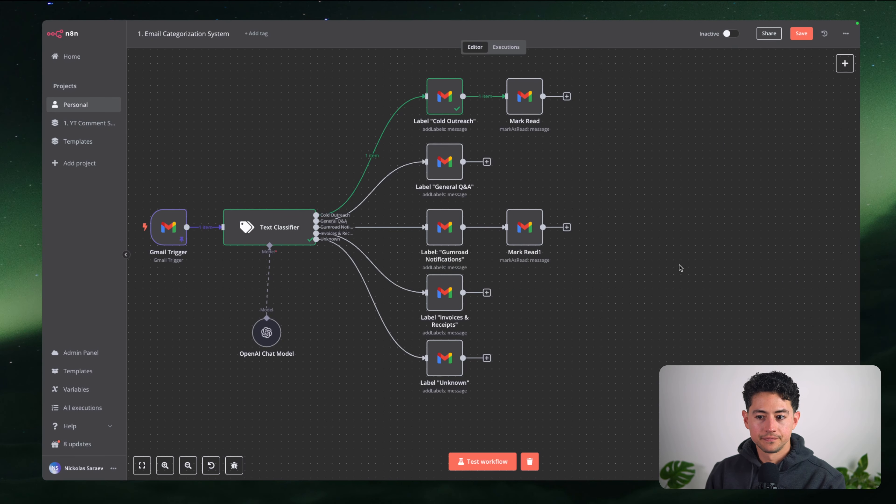
scroll(695, 259, "left", 1)
scroll(695, 260, "down", 1)
key("ctrl+s")
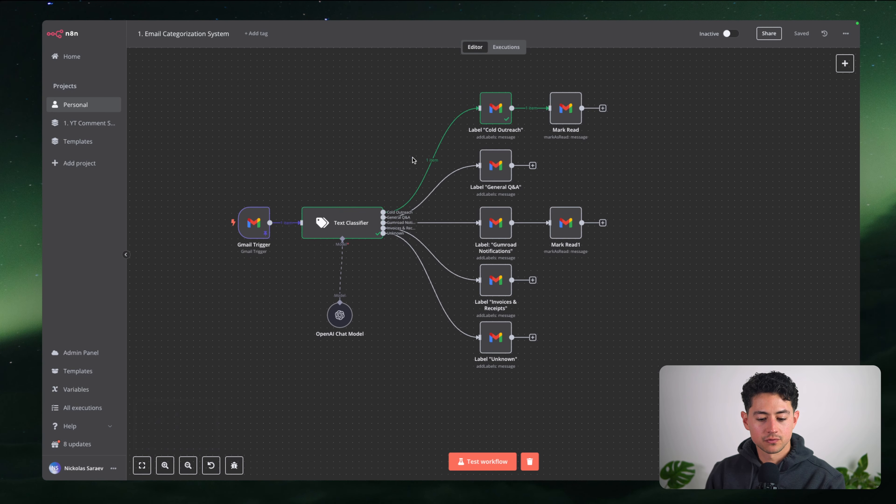
scroll(284, 224, "left", 1)
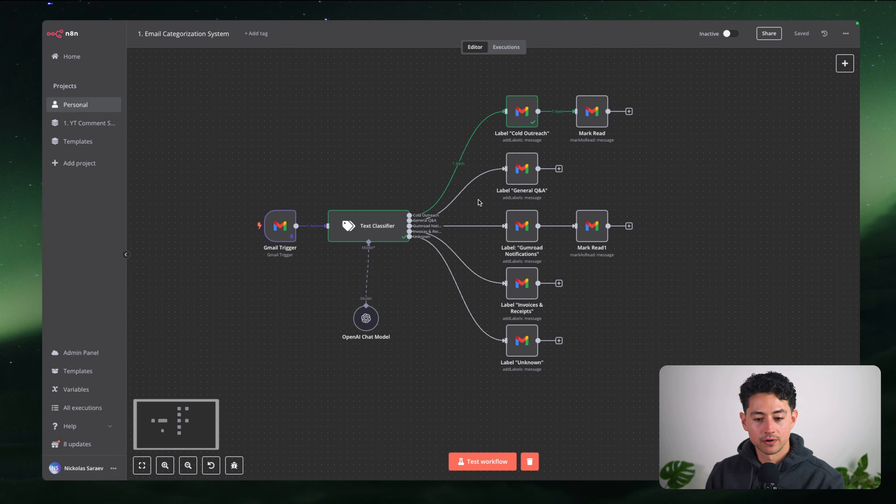
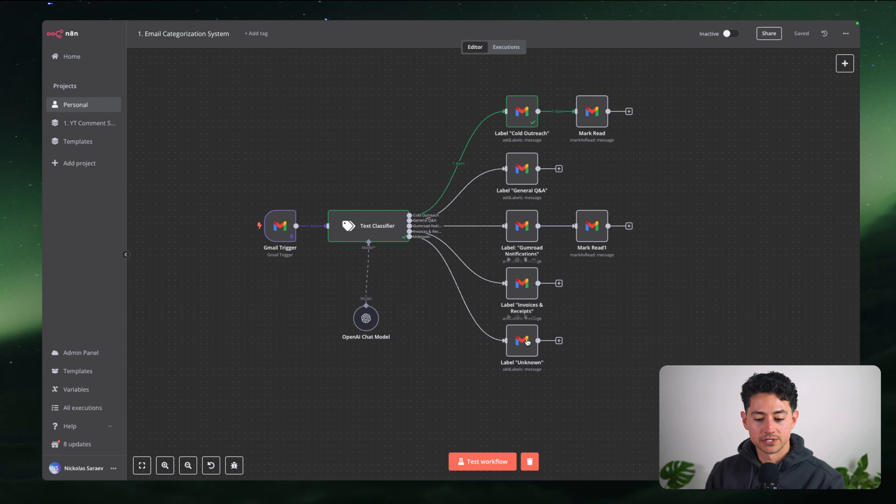
Replace the pinned test email's body with a Gumroad order-ready notification and save it
double_click(276, 226)
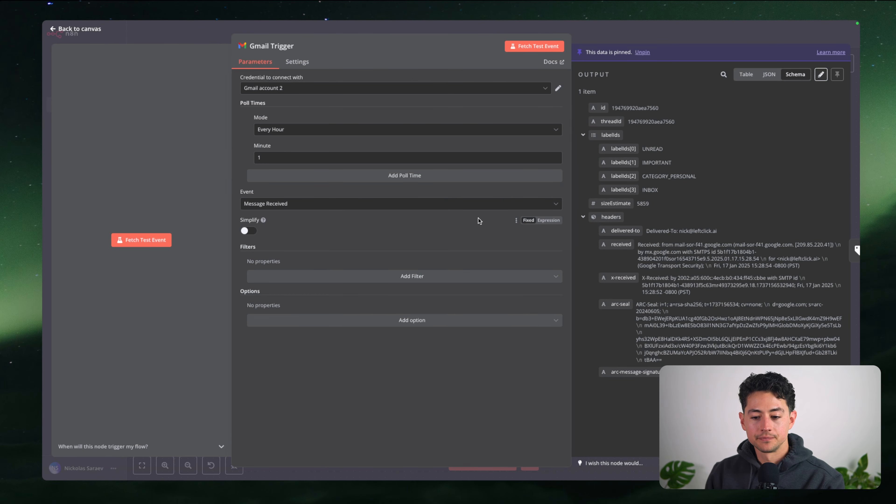
left_click(819, 75)
scroll(687, 219, "down", 10)
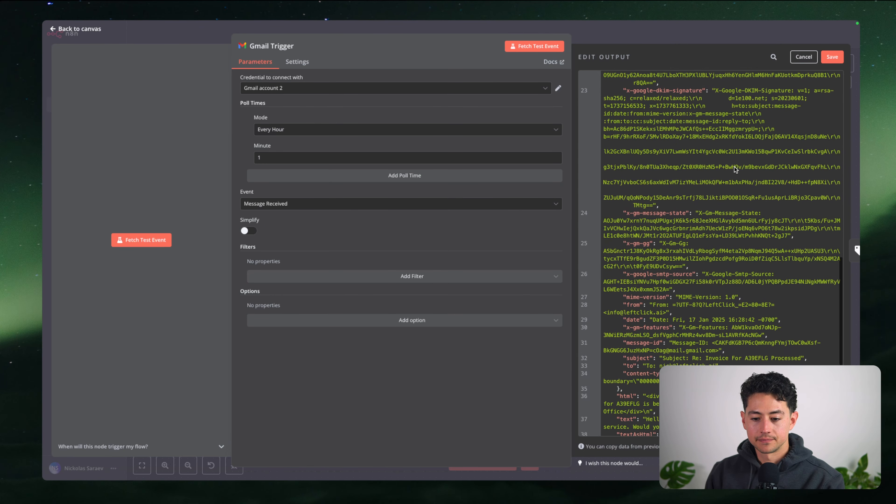
scroll(698, 212, "up", 1)
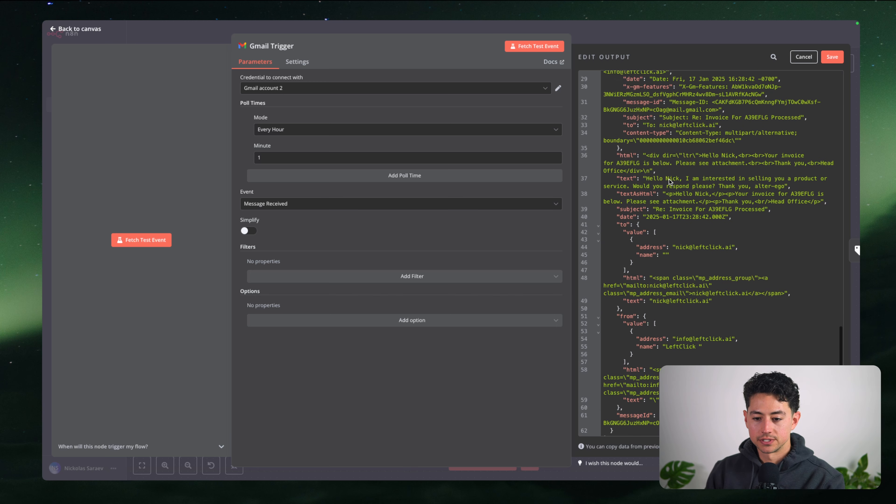
left_click(685, 179)
left_click(784, 186, "shift")
type("thi")
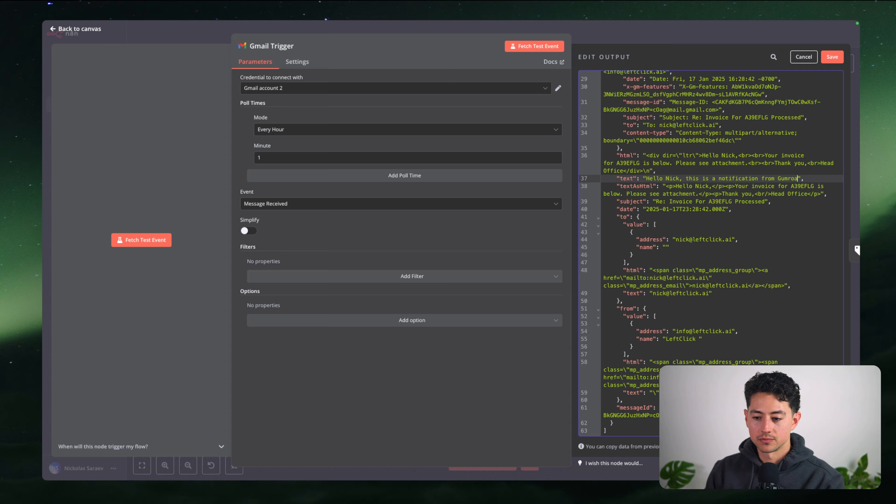
type("s is a notification from Gumroad. Your order is ready. Than")
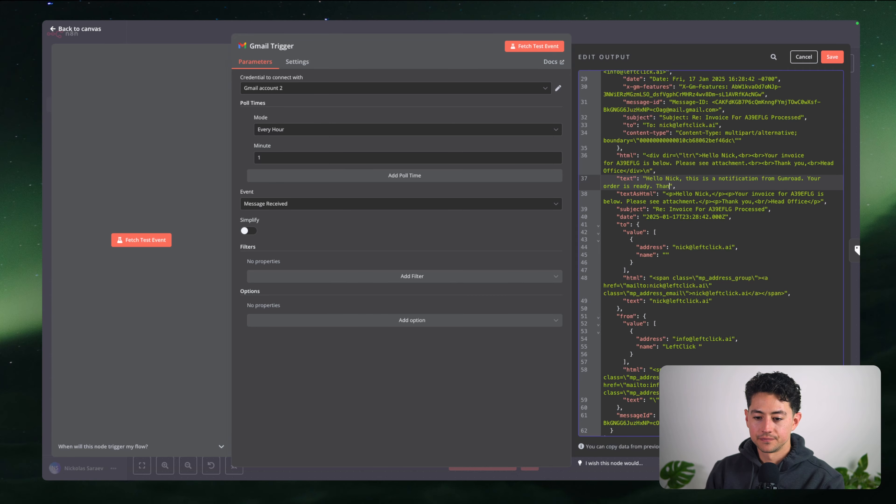
type("ks, Gumroad")
left_click(831, 57)
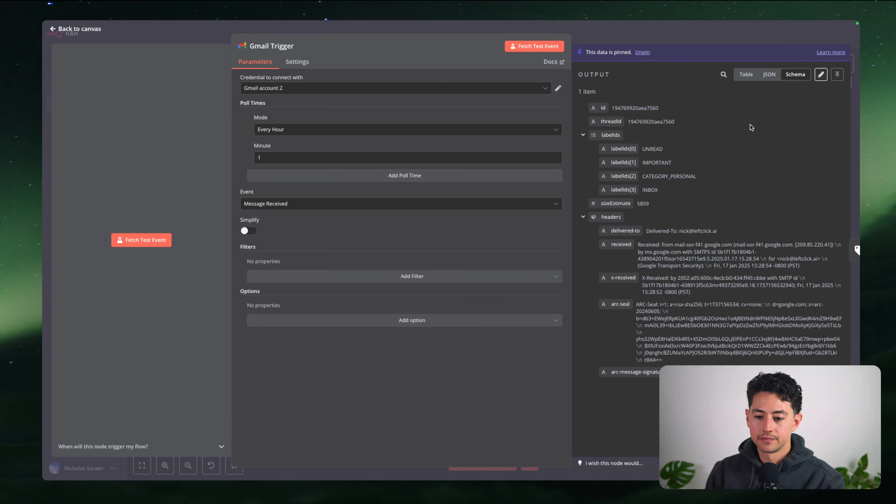
scroll(751, 127, "down", 10)
left_click(703, 38)
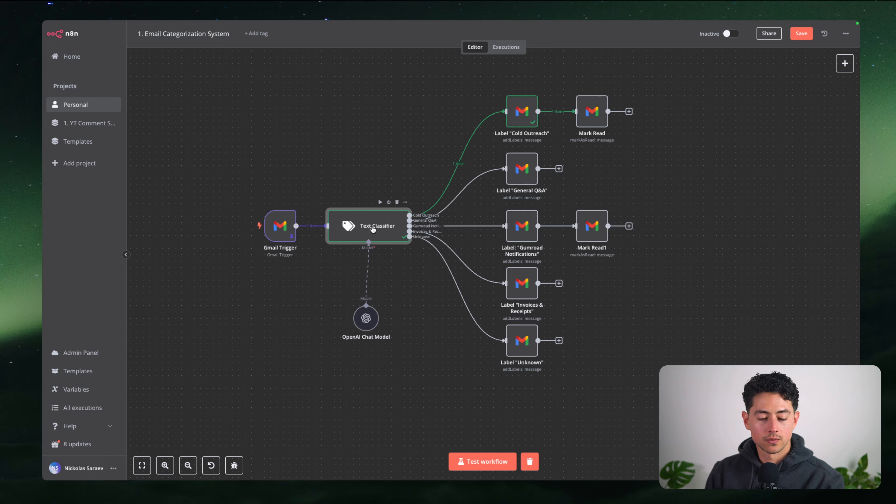
Run the Text Classifier and confirm it routes the email to Gumroad Notifications
double_click(371, 227)
left_click(492, 46)
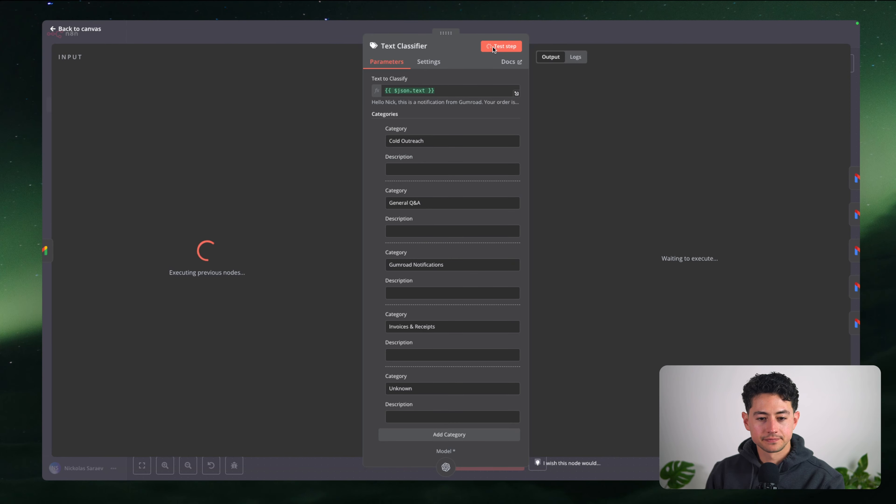
left_click(718, 74)
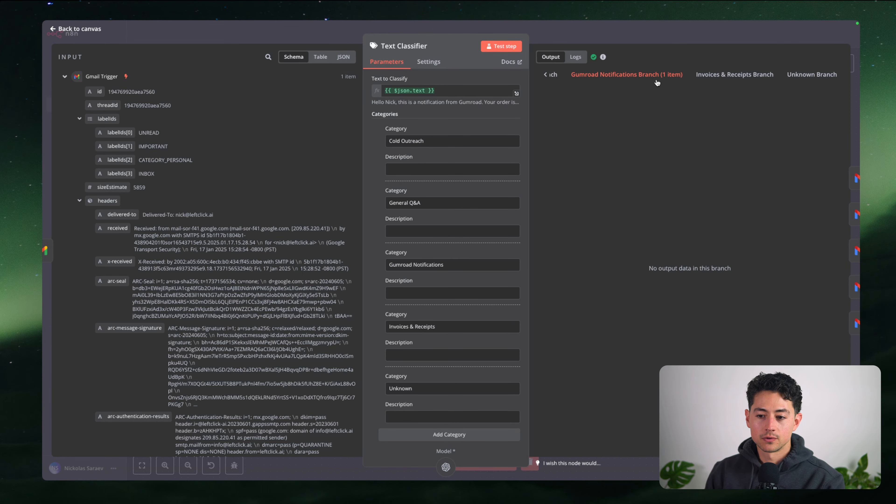
left_click(649, 39)
scroll(560, 247, "up", 2)
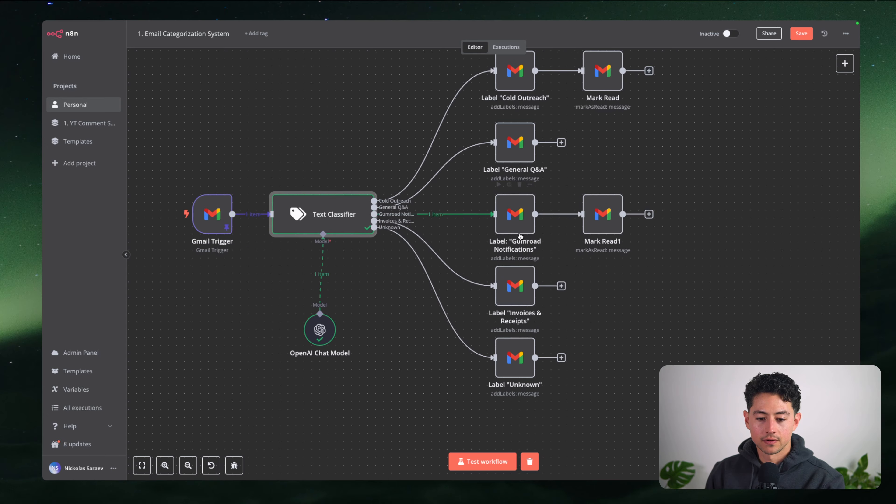
Run the Gumroad Notifications label step on the classified email
double_click(513, 221)
key("Escape")
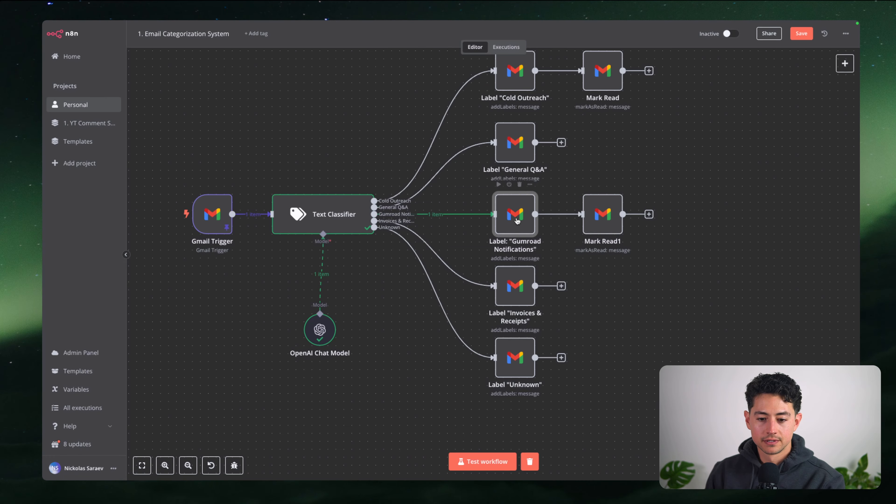
double_click(515, 220)
left_click(497, 46)
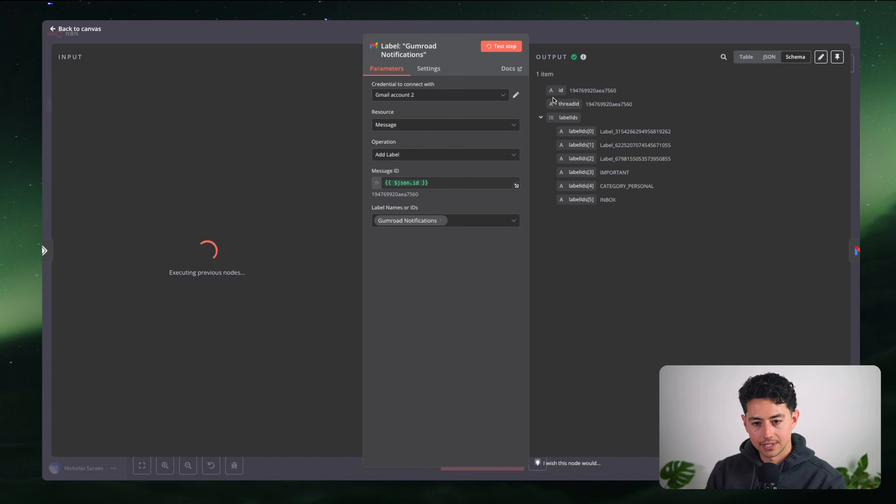
left_click(616, 38)
left_click(579, 264)
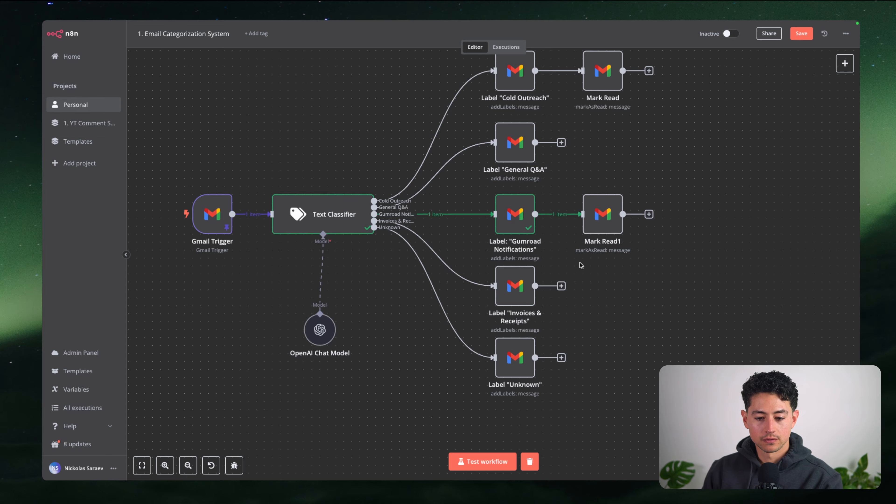
scroll(512, 281, "left", 1)
scroll(427, 269, "up", 1)
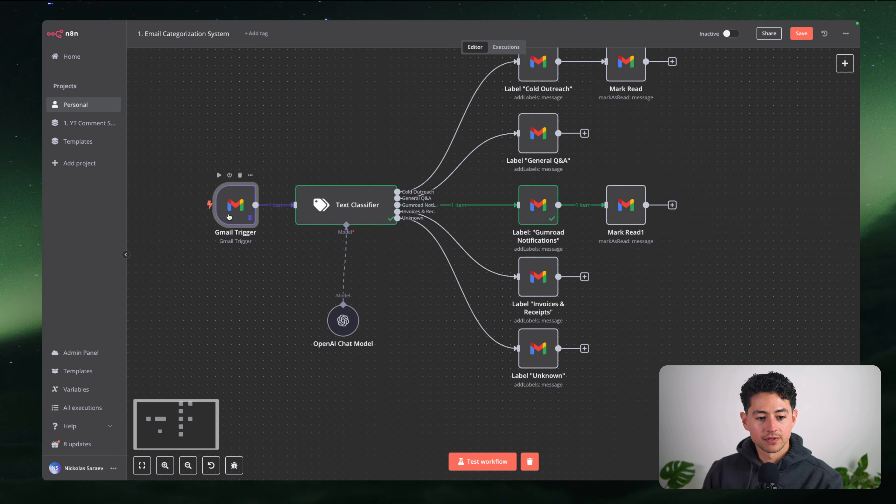
Change the pinned test email's body to the random string 'fasf' and save it
double_click(237, 219)
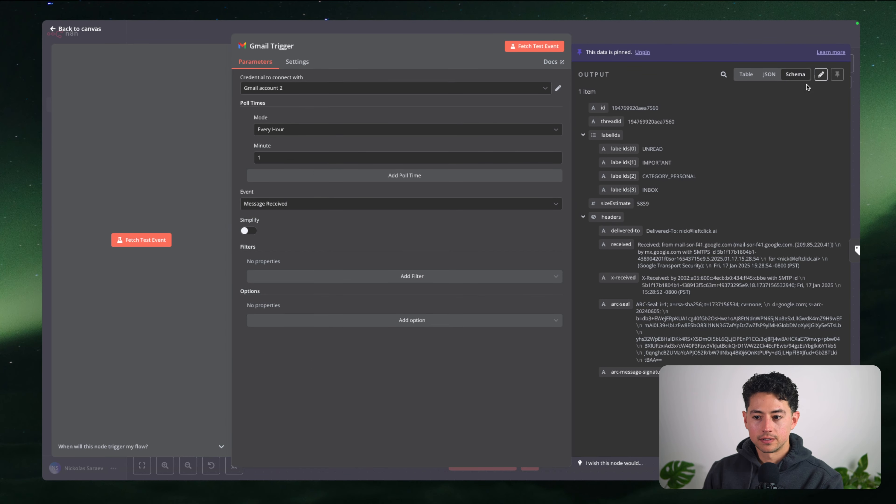
left_click(820, 75)
scroll(759, 187, "down", 5)
key("super+f")
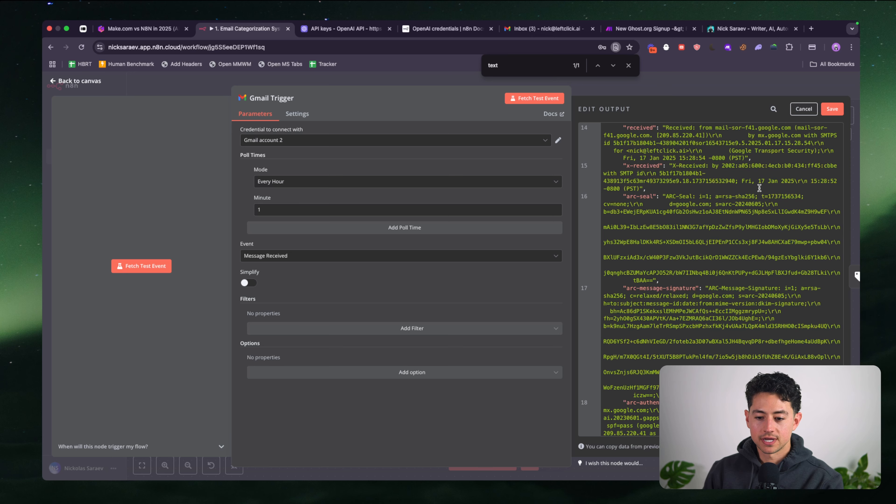
scroll(759, 188, "down", 10)
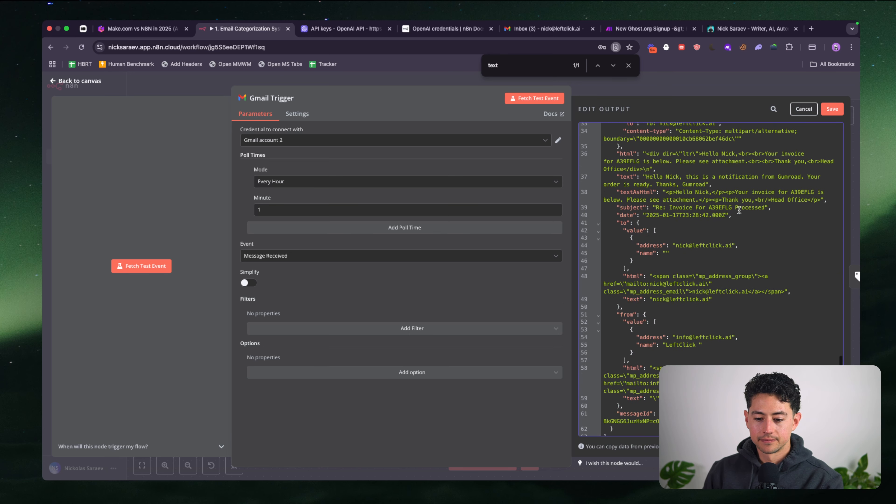
left_click(646, 179)
left_click(706, 184, "shift")
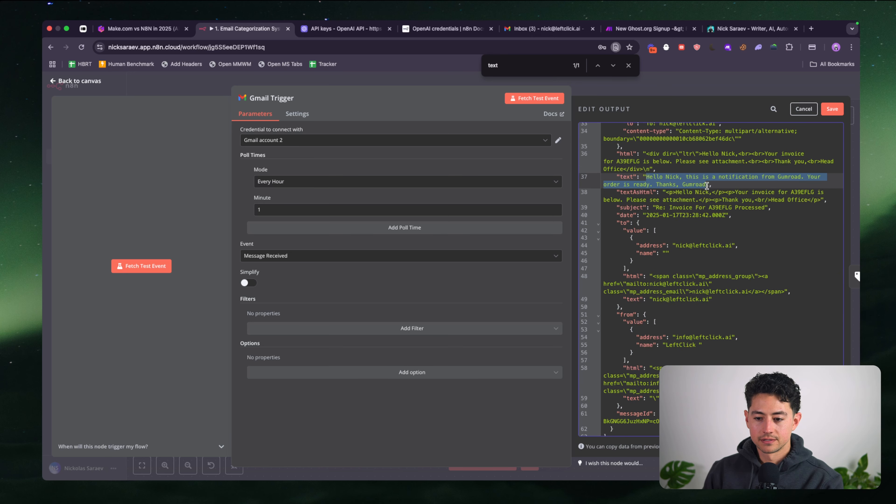
type("fasf298h4f28h3f029h0f290fj920ejf2ef")
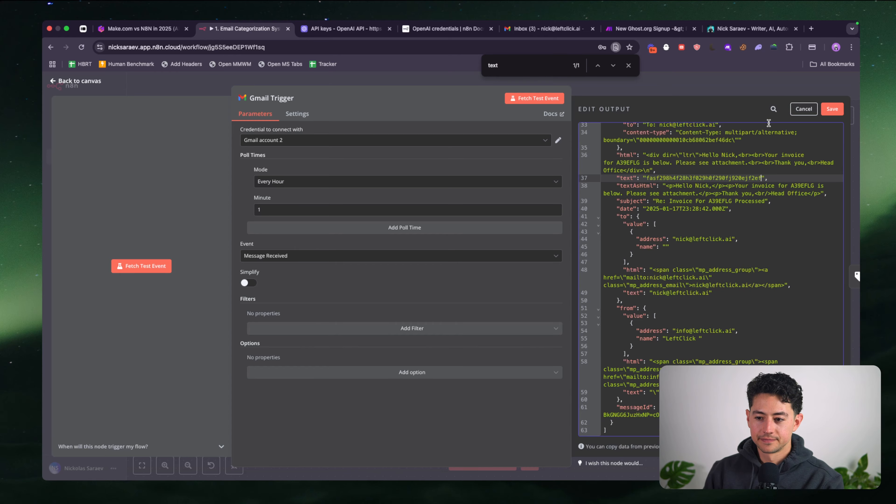
left_click(831, 108)
left_click(768, 89)
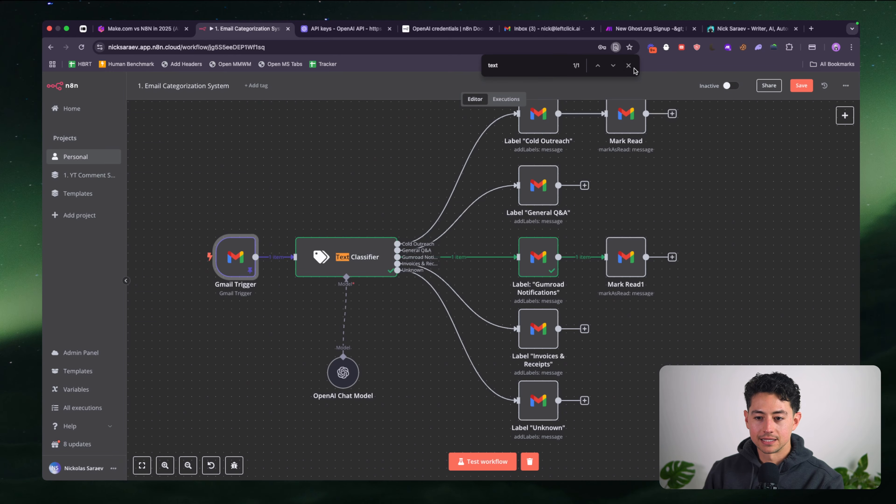
left_click(630, 66)
Rerun the Text Classifier and confirm the email goes down the Unknown branch
left_click(373, 178)
left_click(374, 178)
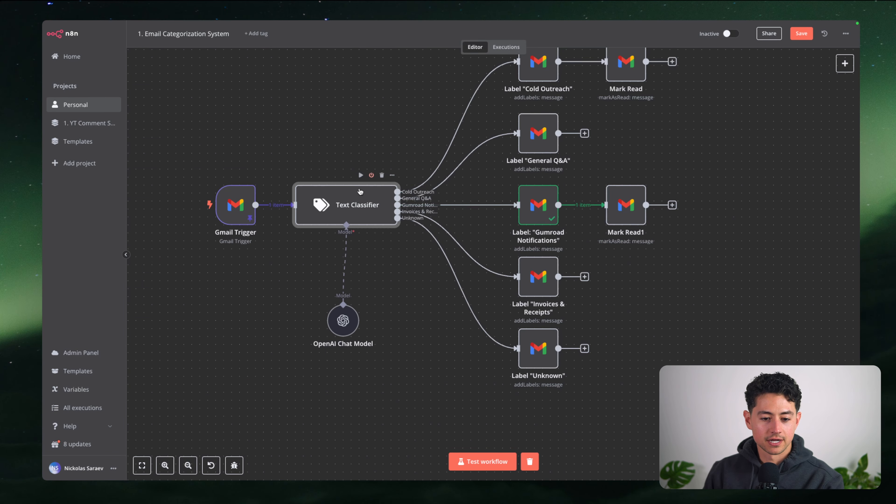
double_click(343, 206)
left_click(496, 51)
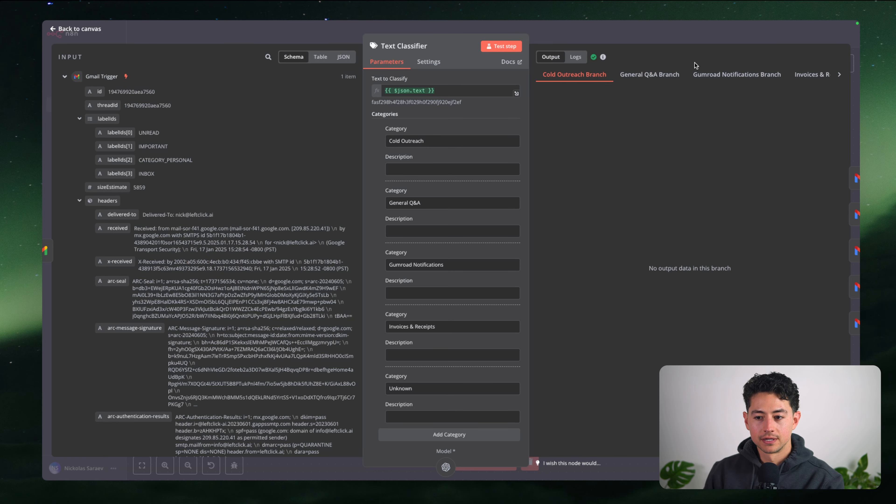
left_click(772, 75)
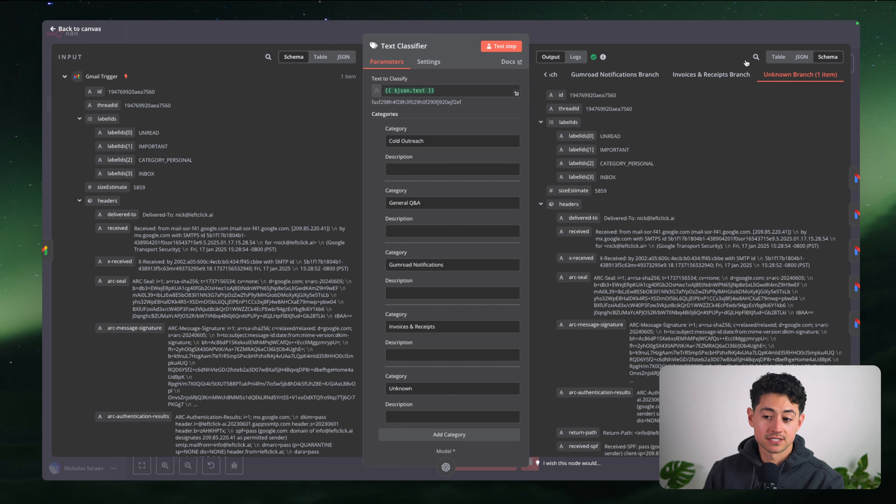
left_click(702, 41)
scroll(639, 173, "right", 2)
scroll(440, 270, "up", 2)
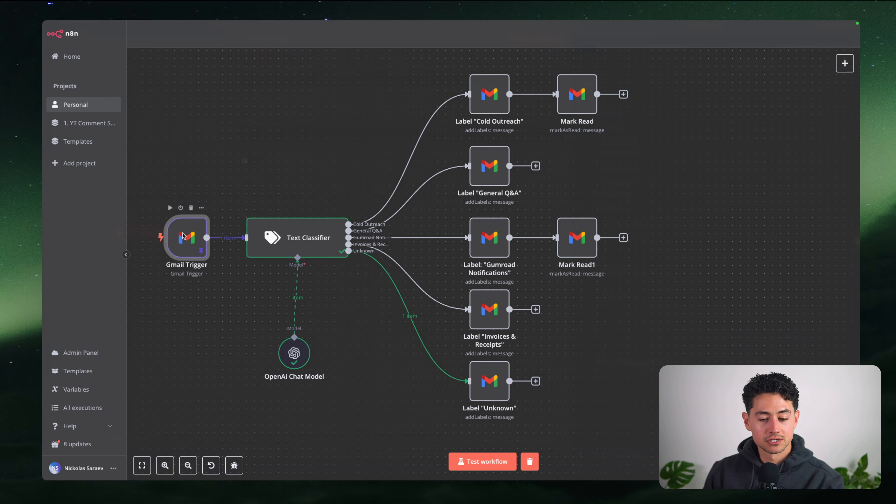
Replace the pinned email body with a general question about XYZ and save it
double_click(190, 235)
left_click(820, 74)
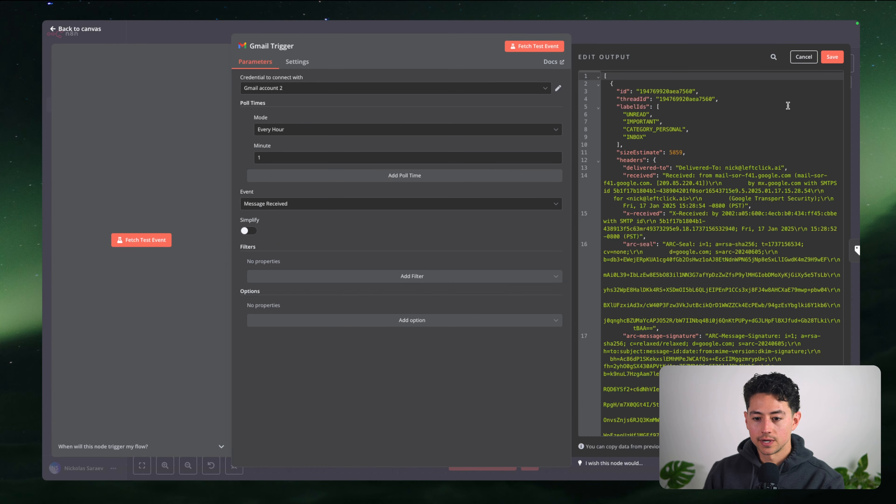
key("super+f")
type("getex")
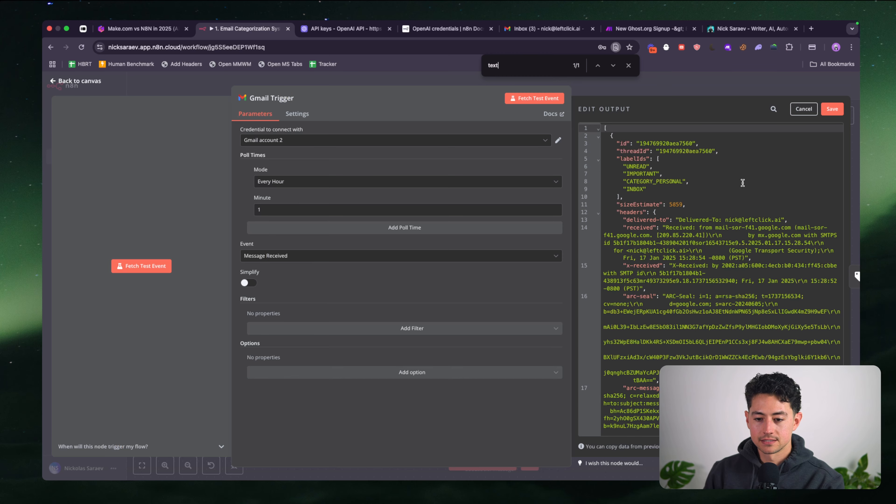
type("t")
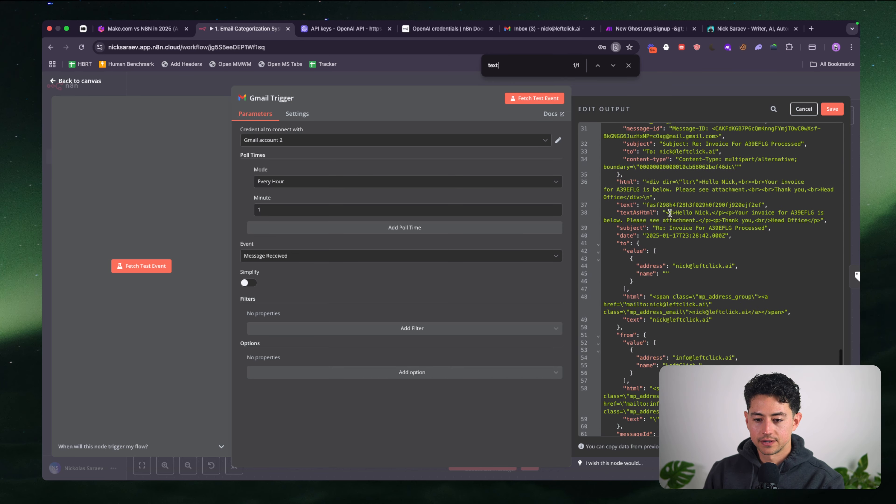
scroll(741, 183, "up", 2)
left_click(646, 211)
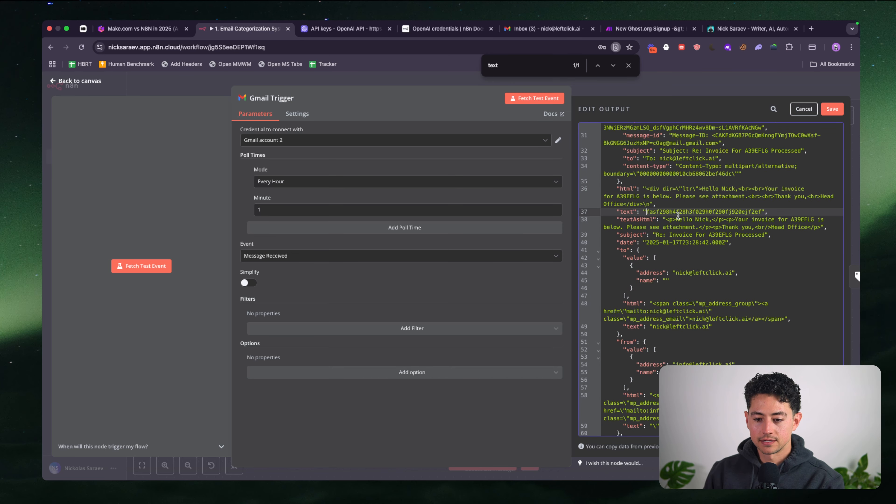
left_click(760, 211, "shift")
type("Hi Nick, just had a go")
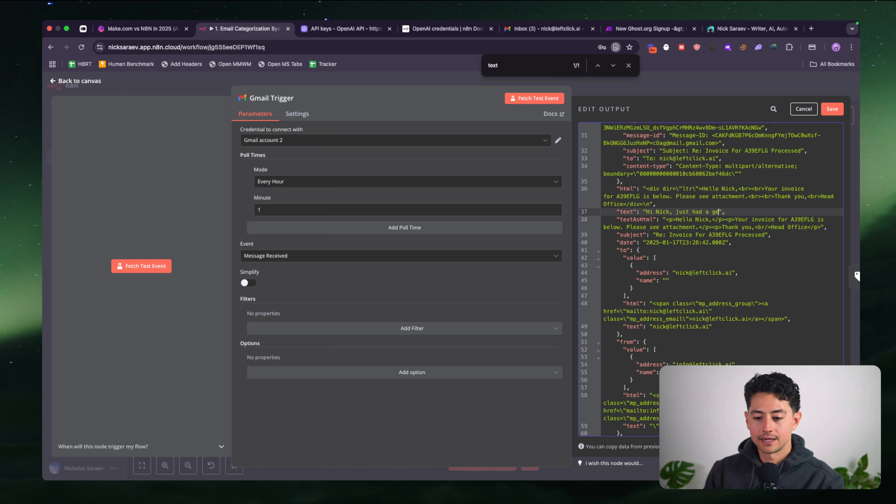
type("neral question about XYZ. Woul")
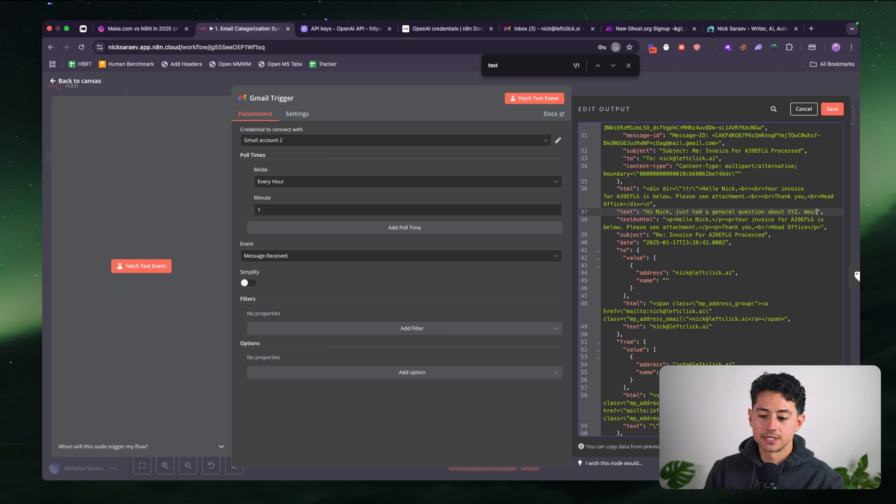
type("d you mind helping me with...")
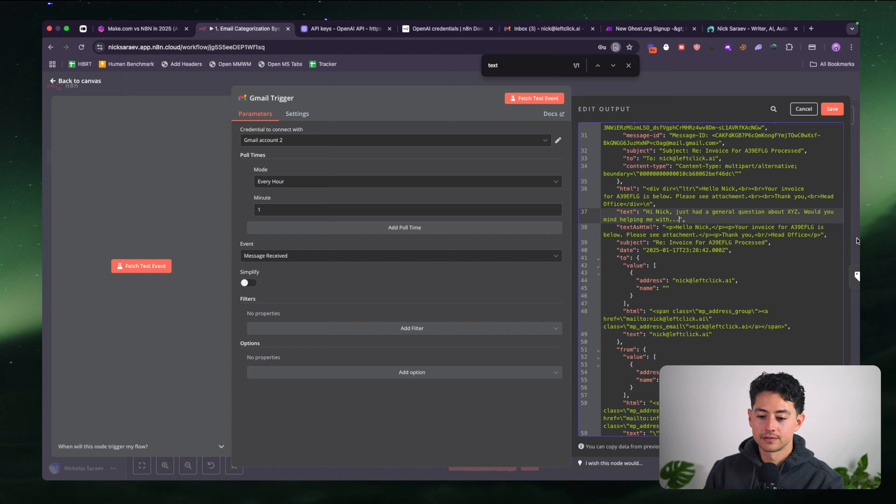
left_click(832, 109)
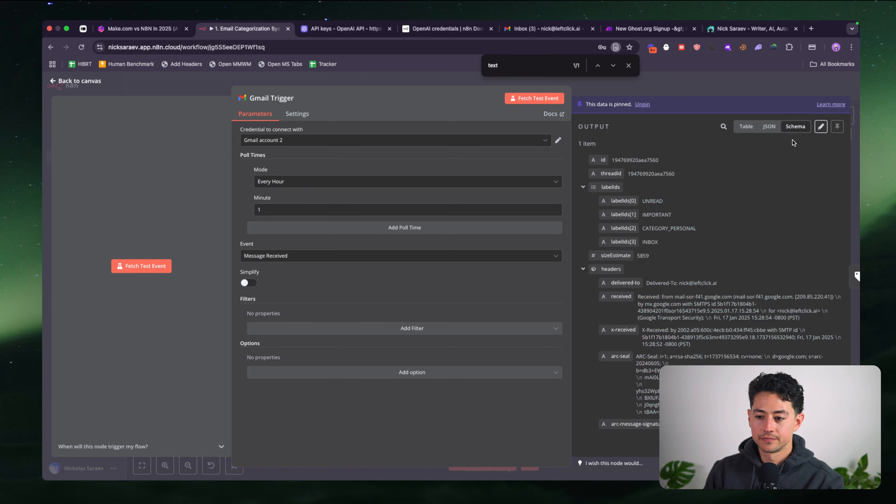
left_click(743, 77)
Run the Text Classifier so the email is classified as General Q&A
double_click(300, 289)
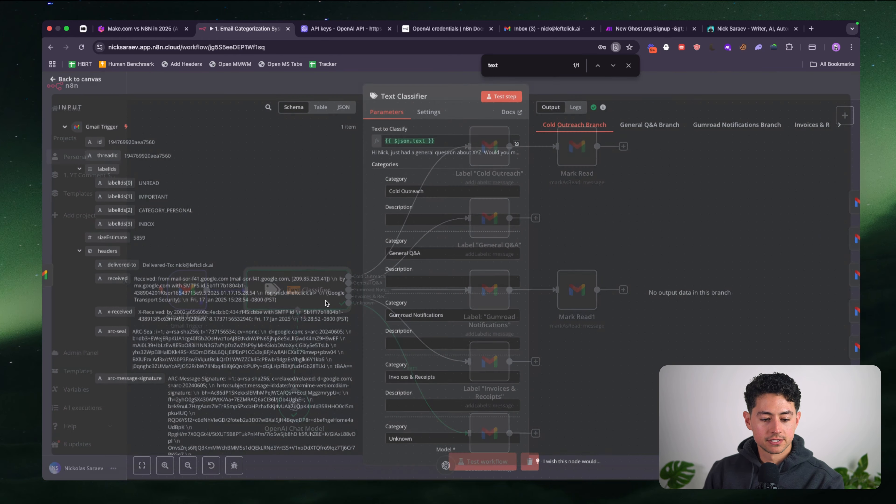
left_click(500, 98)
key("super+shift+f")
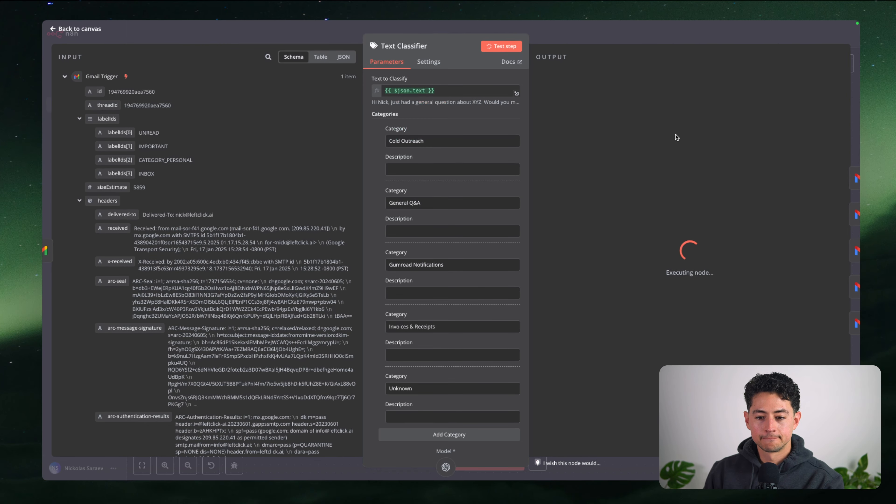
key("Escape")
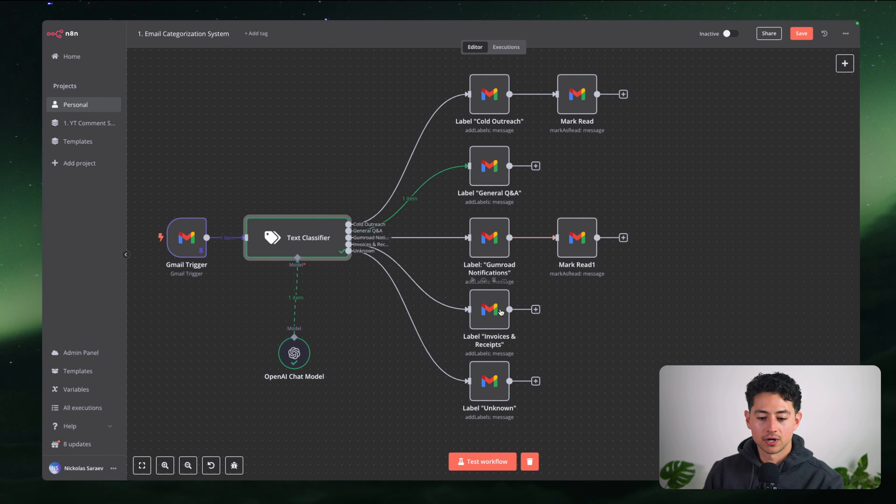
Run the Label "General Q&A" step, then save the workflow
double_click(486, 181)
left_click(505, 47)
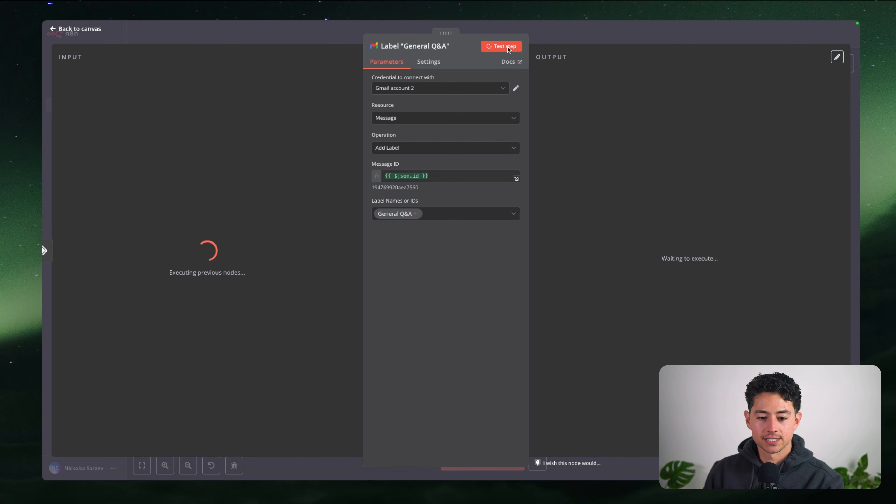
key("Escape")
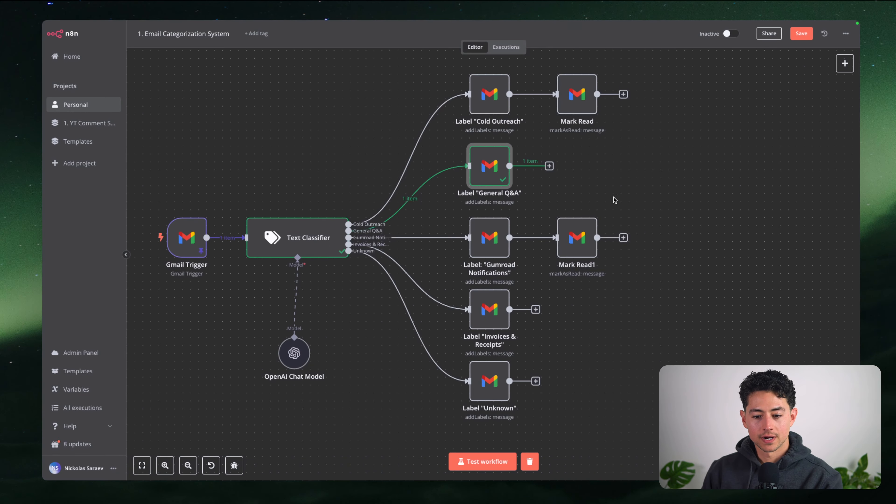
scroll(657, 179, "up", 1)
key("ctrl+s")
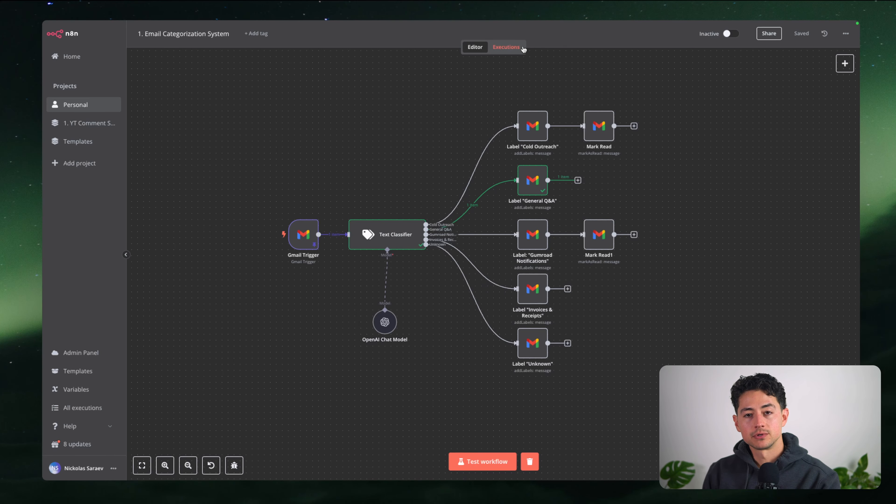
mouse_move(425, 22)
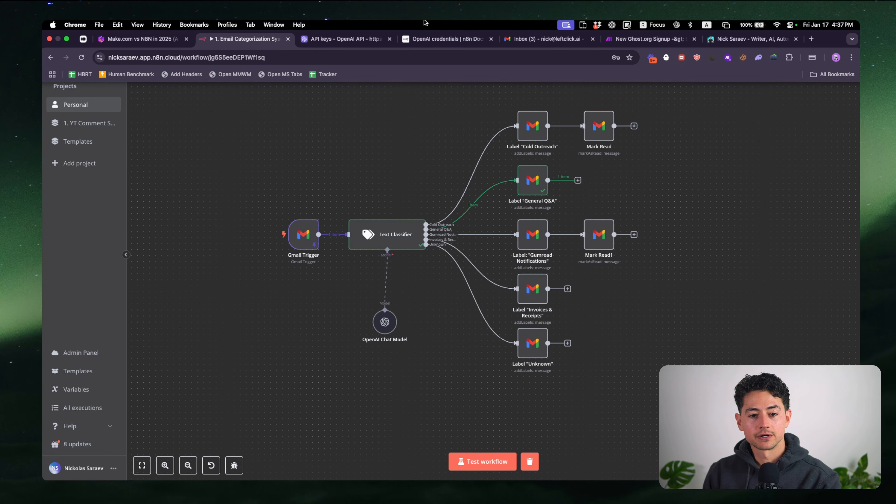
scroll(384, 137, "up", 1)
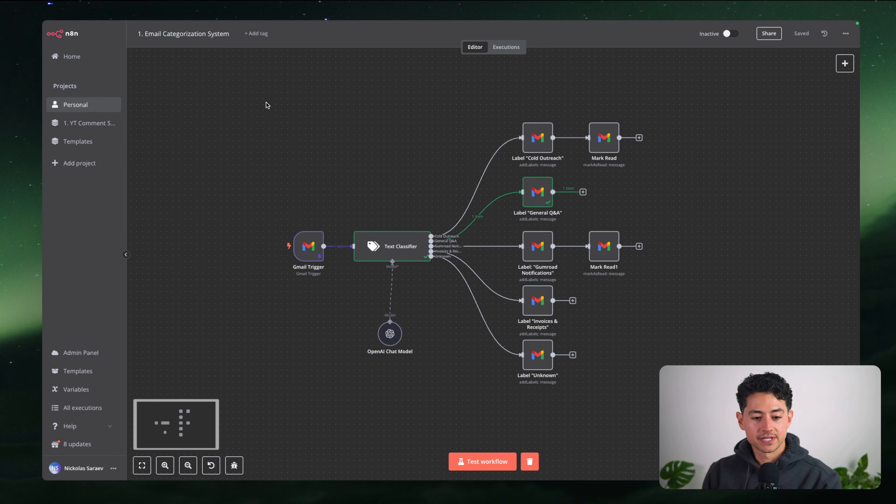
left_click_drag(266, 105, 697, 398)
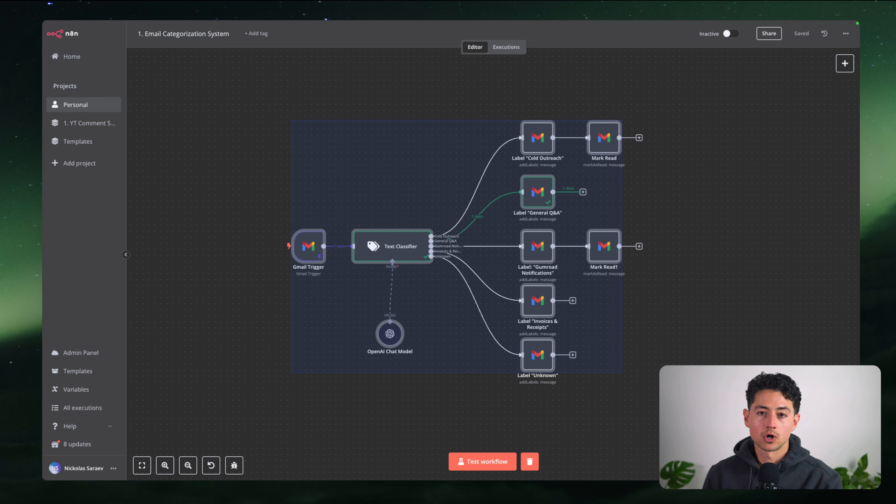
key("Escape")
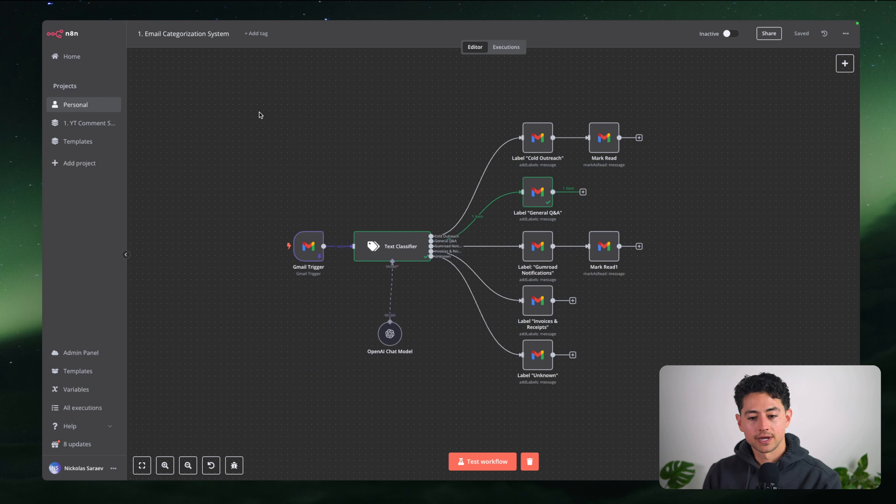
left_click_drag(260, 114, 710, 411)
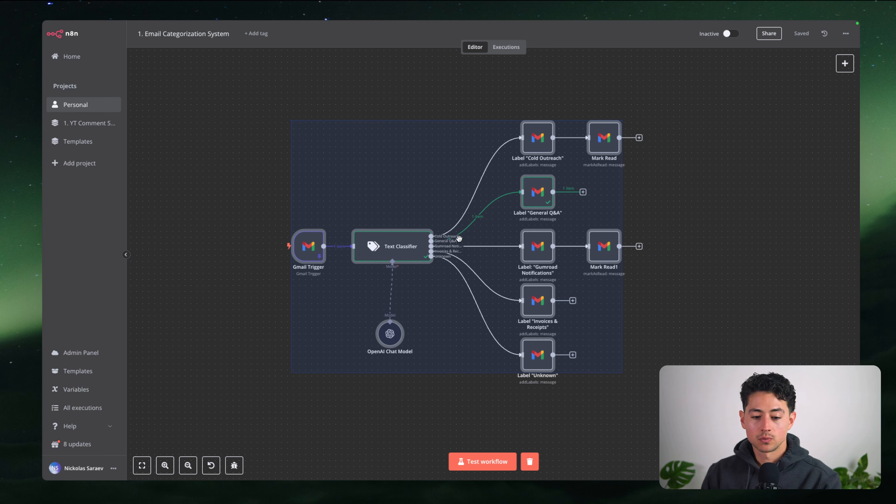
mouse_move(422, 43)
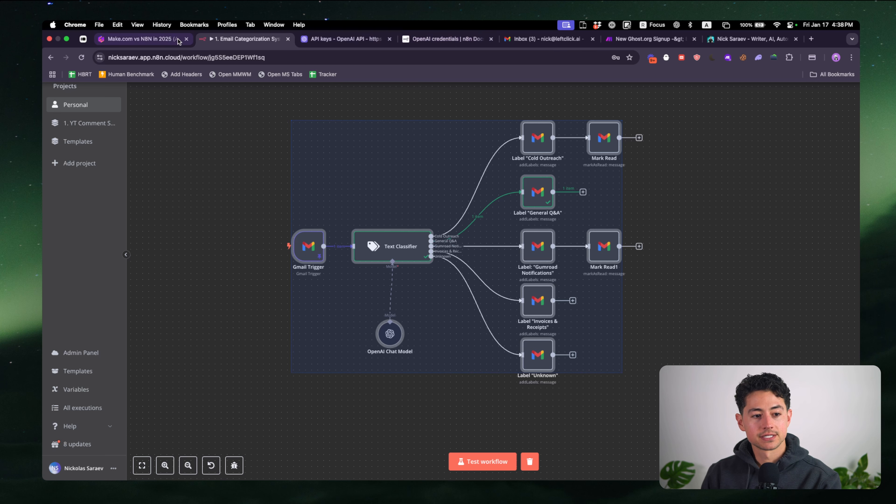
Create a new Make.com scenario named '1. Email Categorization System'
left_click_drag(626, 41, 352, 44)
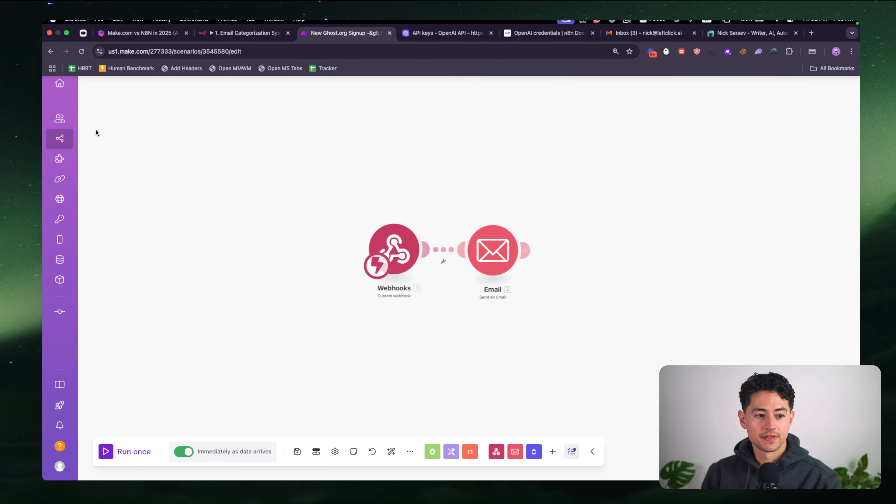
left_click(88, 137)
left_click(754, 42)
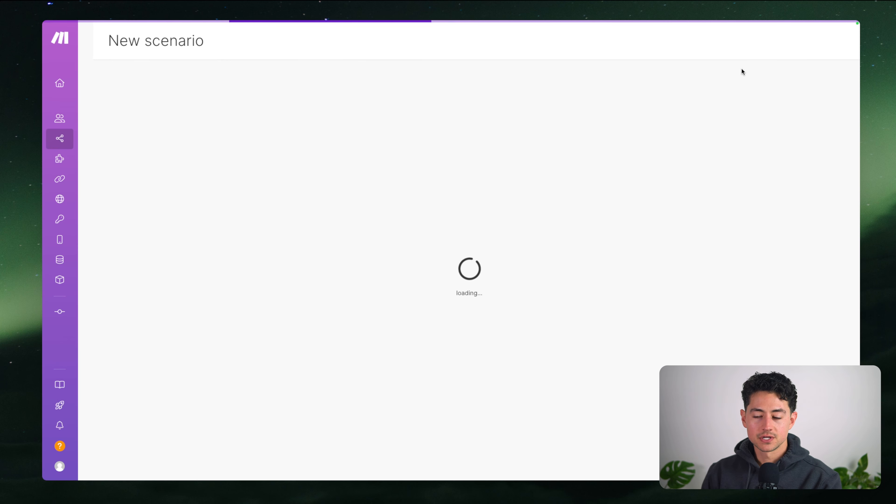
triple_click(163, 44)
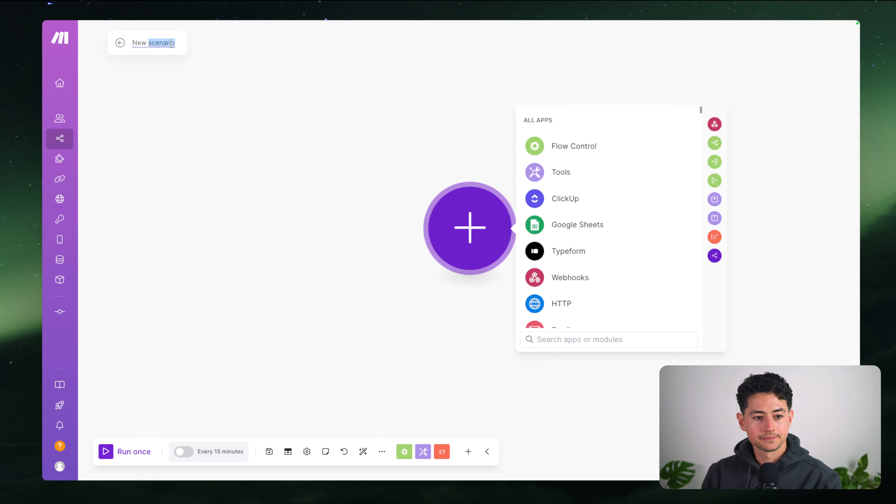
type("1. Email Categorization")
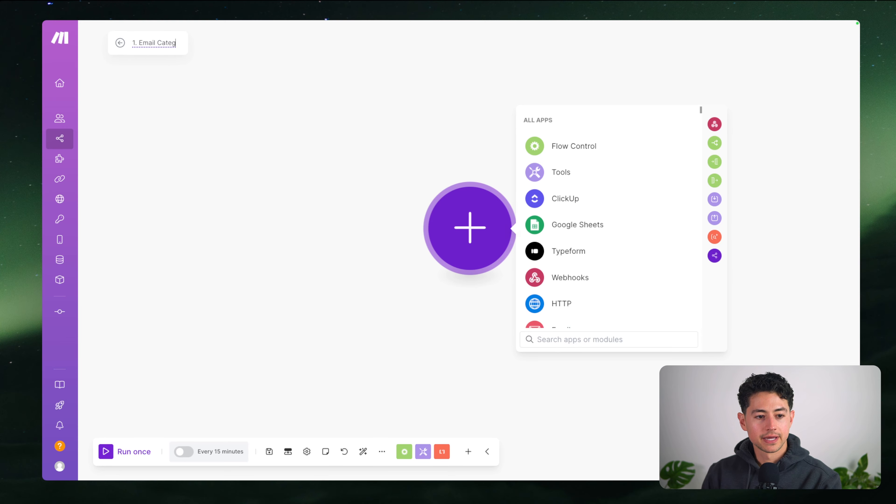
mouse_move(202, 22)
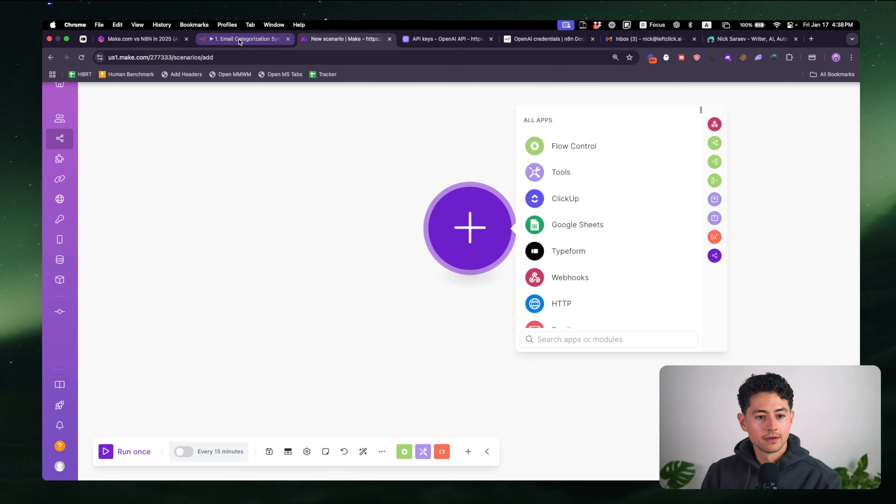
type("System")
left_click(320, 163)
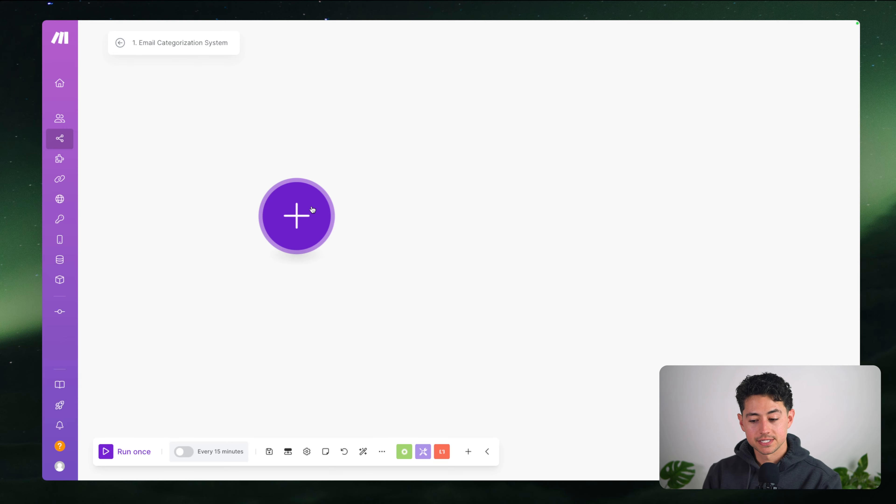
Search the first module's app list for 'email' and open the Email app's modules
left_click(310, 216)
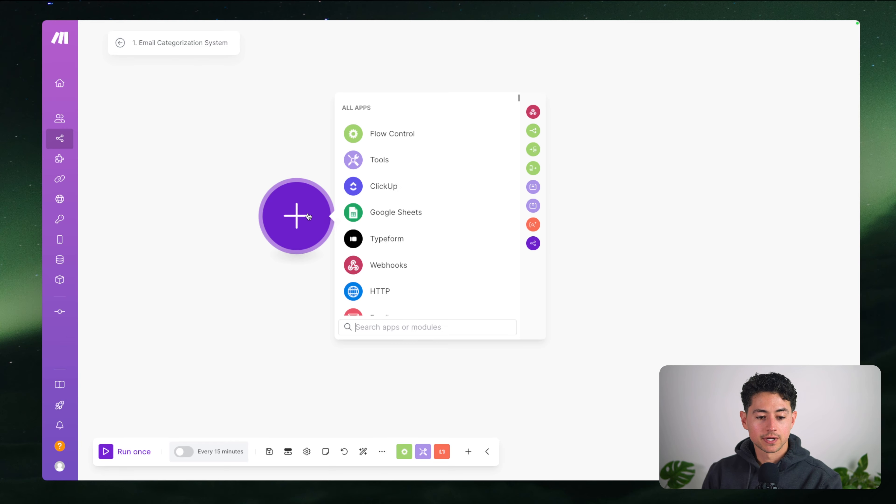
type("webh")
key("ctrl+a")
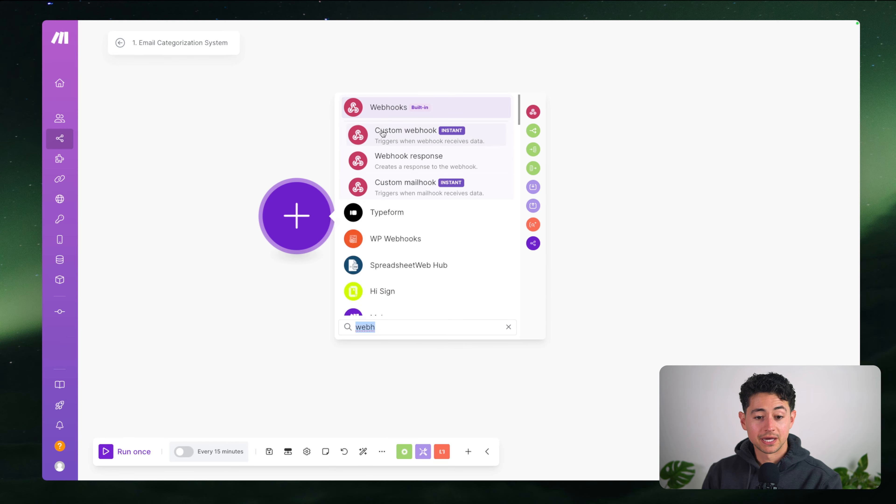
left_click(277, 152)
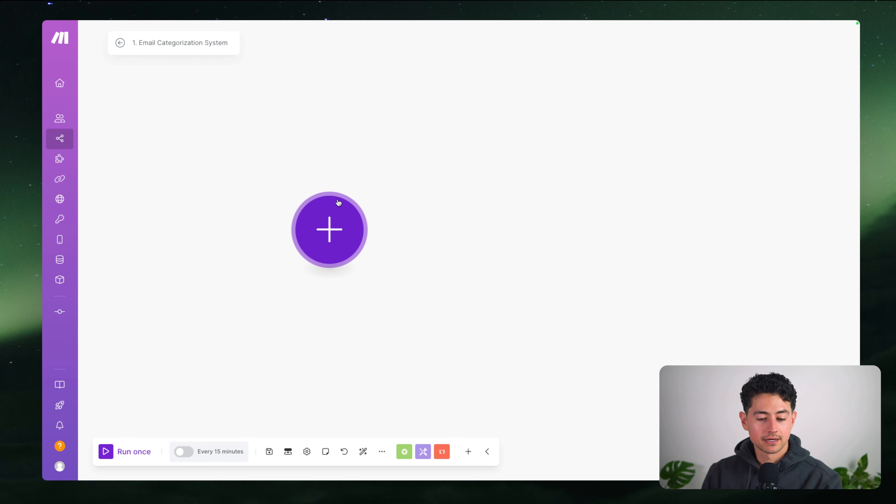
left_click(336, 233)
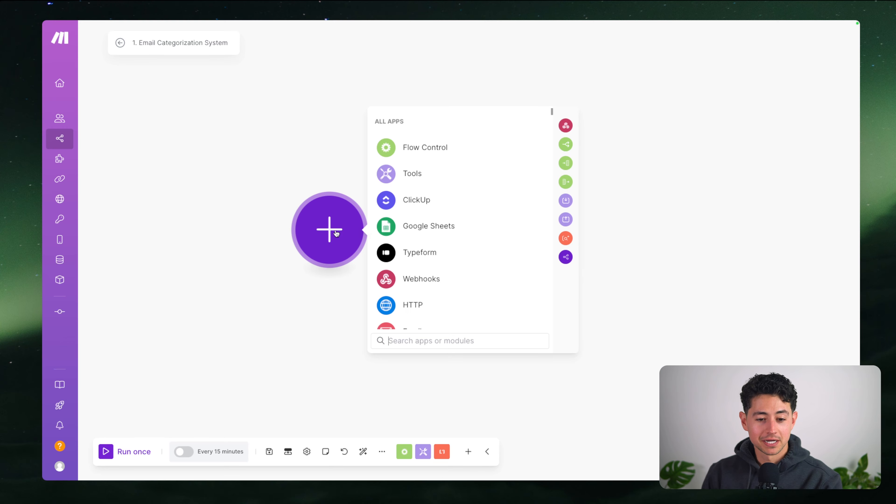
type("email")
left_click(407, 120)
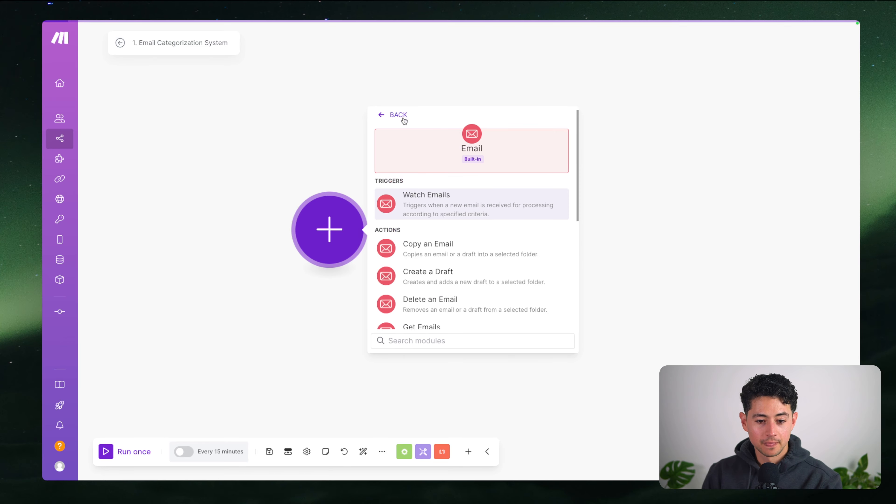
Add Watch Emails and create a Google Restricted connection named 'YouTube Example:' plus the account e-mail
left_click(431, 204)
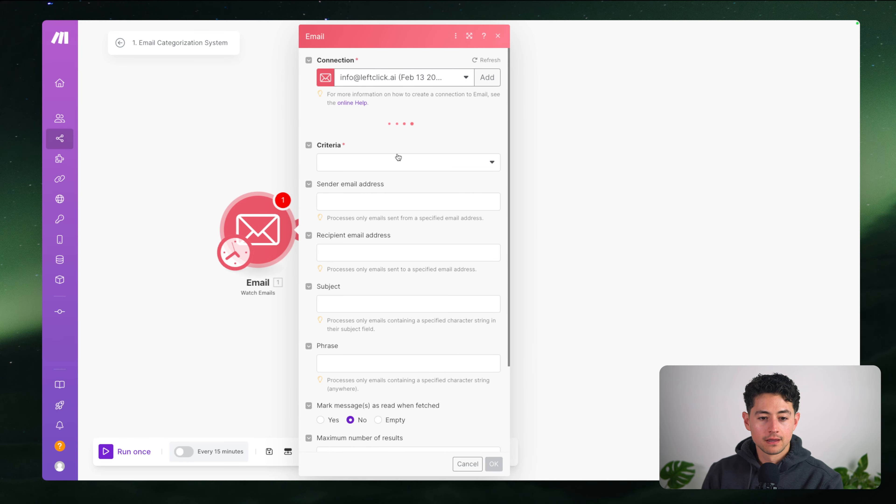
left_click(486, 77)
left_click(546, 80)
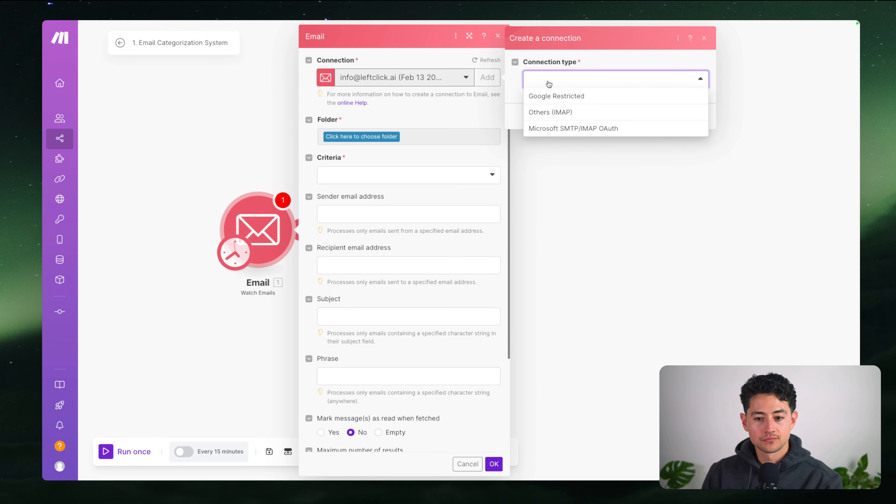
left_click(554, 94)
triple_click(596, 121)
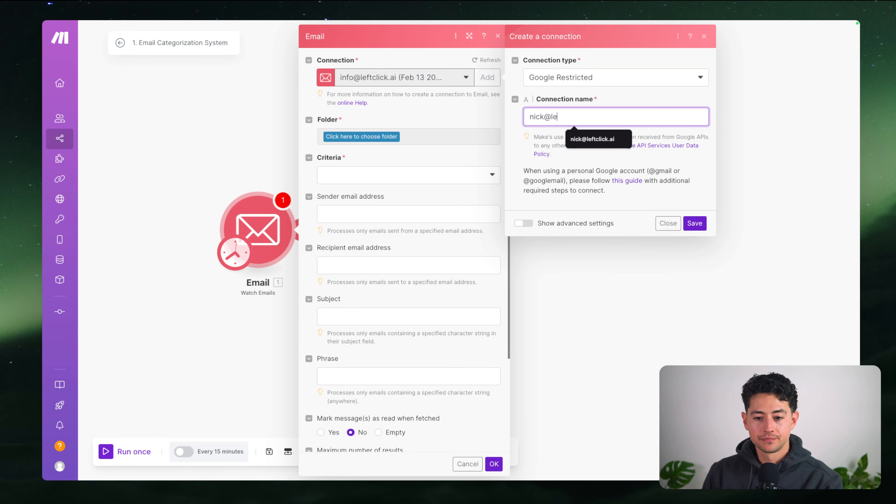
key("super+a")
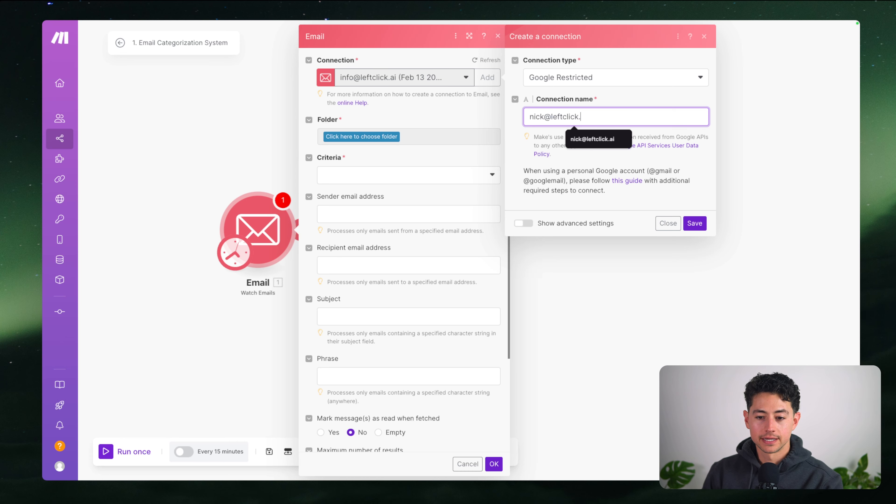
key("super+Left")
type("YouTube Example:")
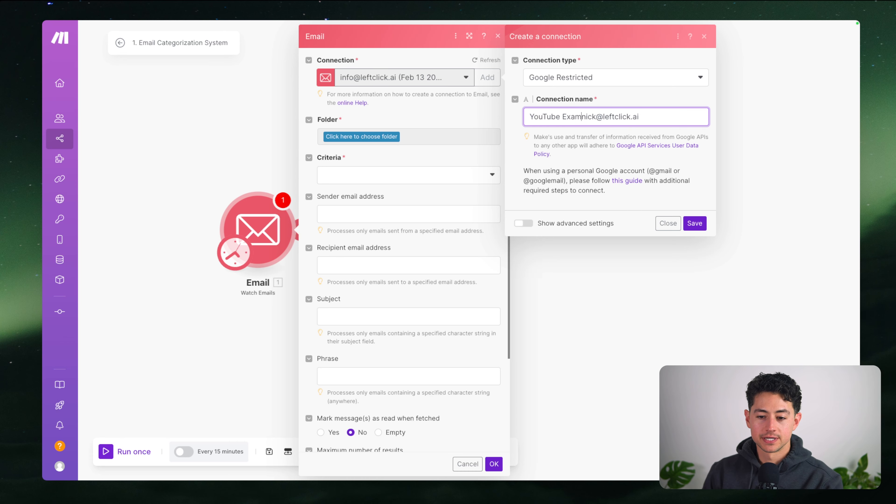
left_click(695, 223)
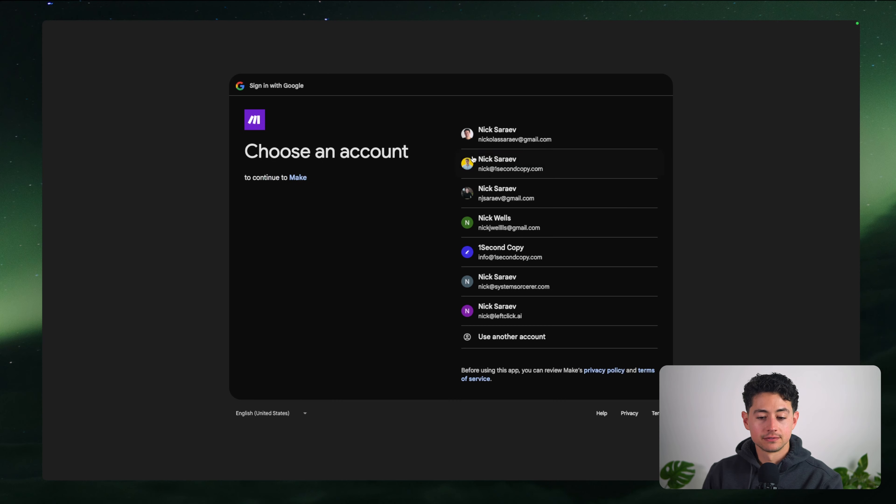
Choose the Google account and allow Make access to its Gmail
left_click(520, 310)
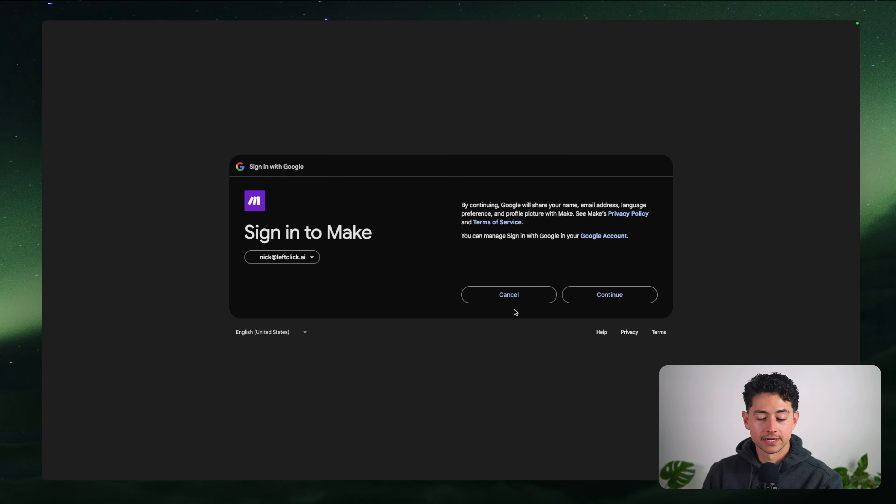
left_click(572, 296)
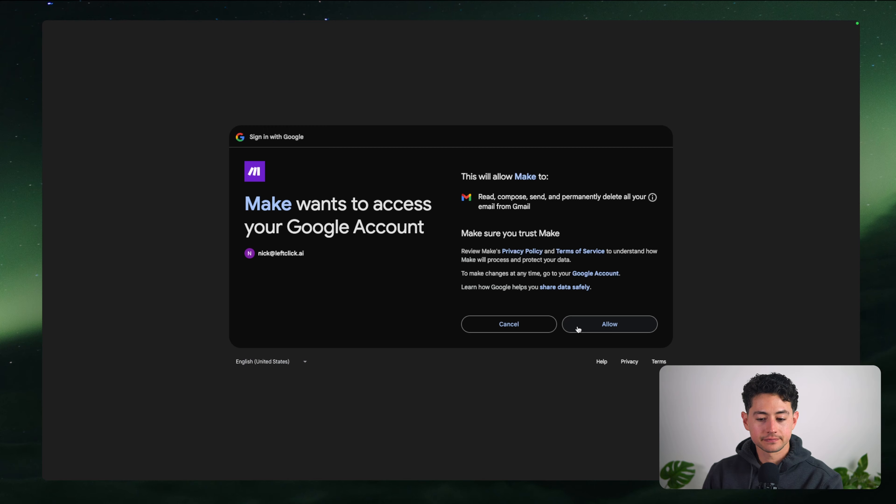
left_click(578, 328)
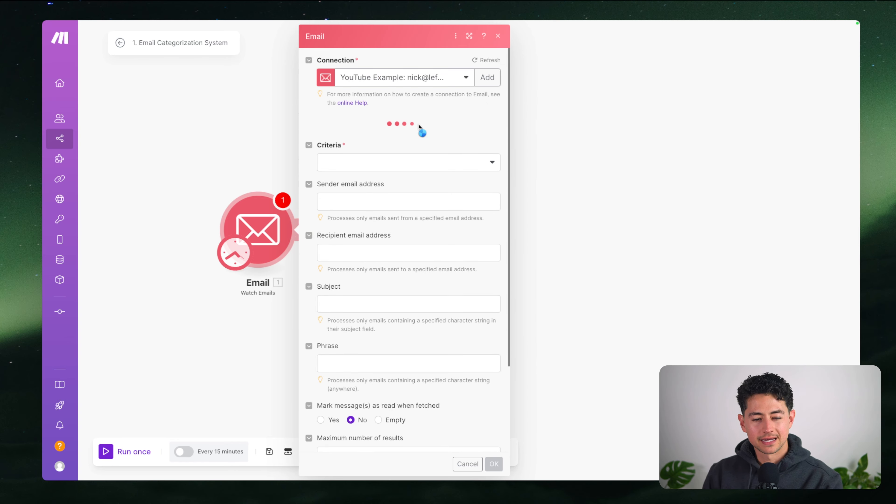
Set the Watch Emails trigger to watch INBOX and process all emails
left_click(353, 134)
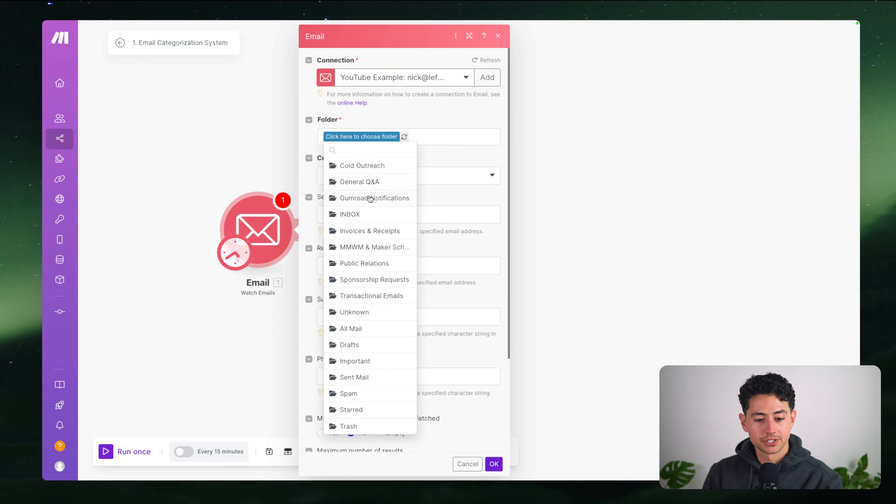
left_click(367, 212)
left_click(386, 180)
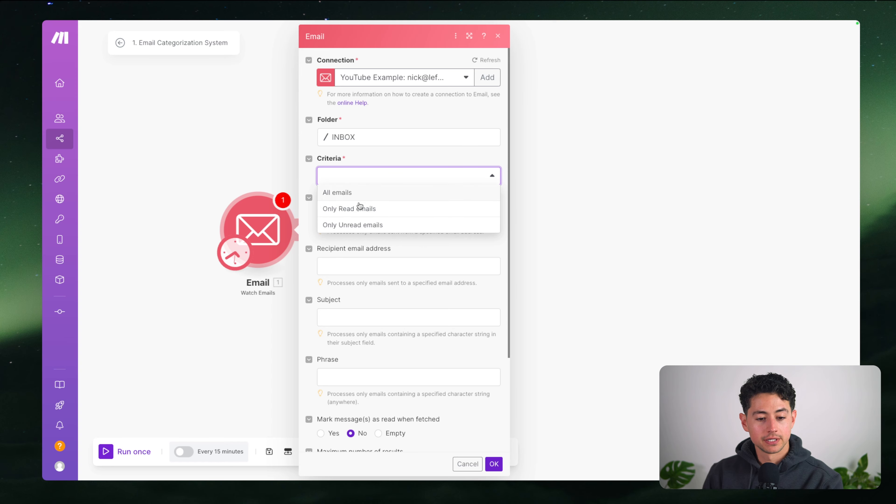
left_click(358, 194)
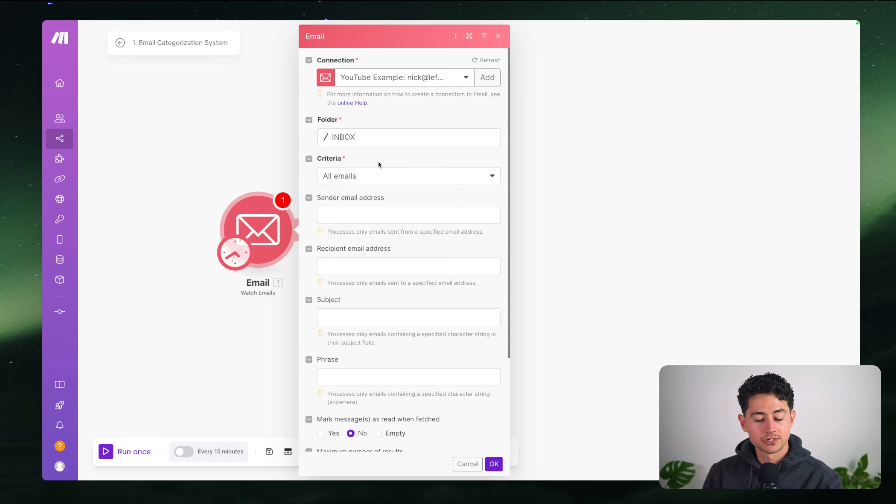
scroll(375, 169, "down", 2)
scroll(369, 181, "down", 2)
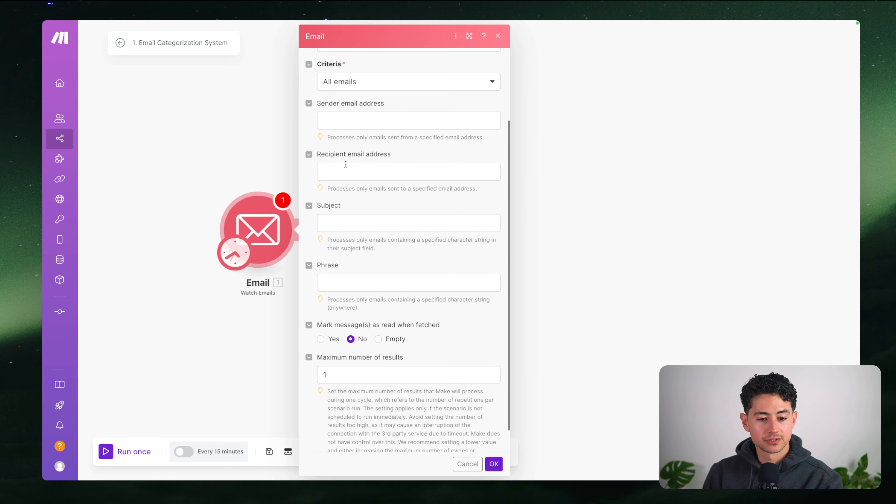
scroll(363, 201, "down", 1)
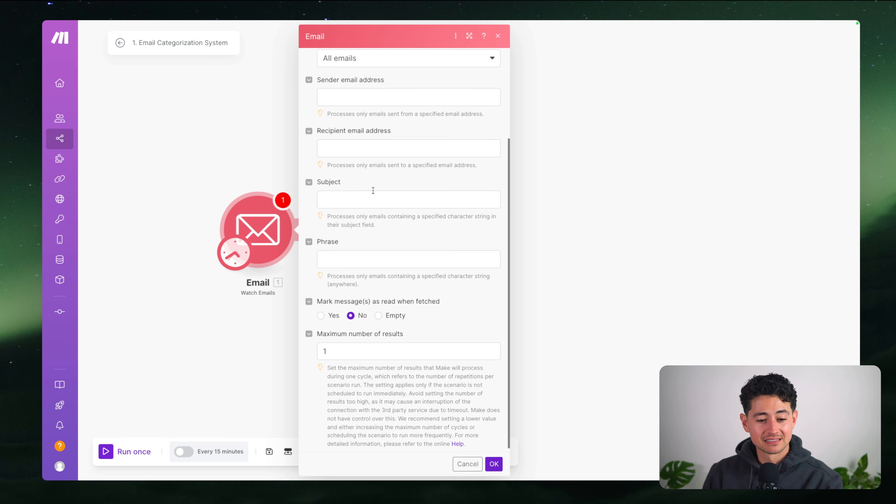
mouse_move(306, 23)
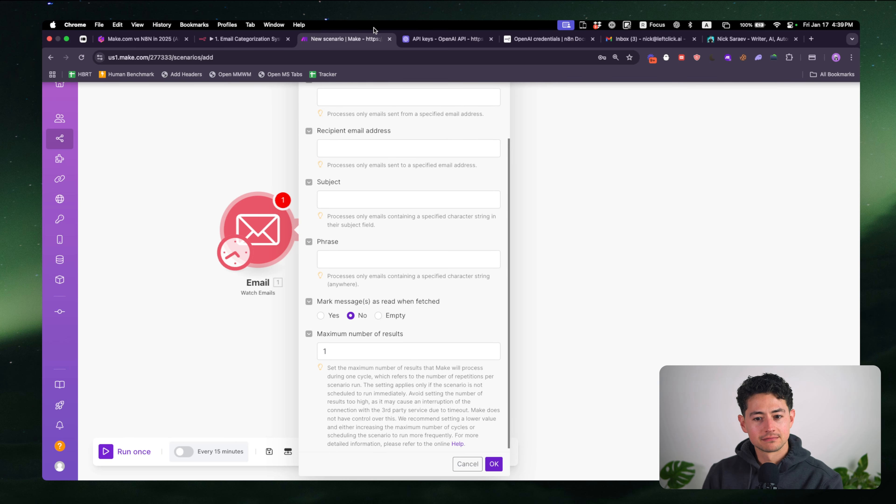
left_click(649, 39)
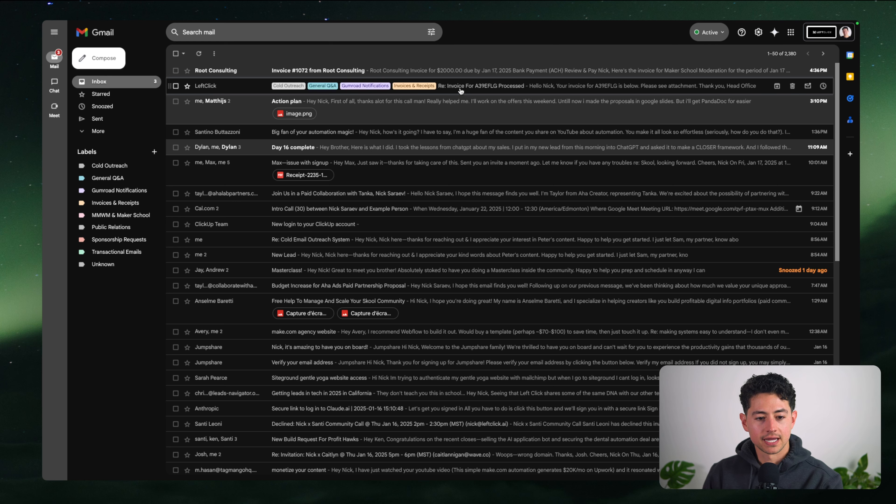
mouse_move(344, 22)
left_click(339, 37)
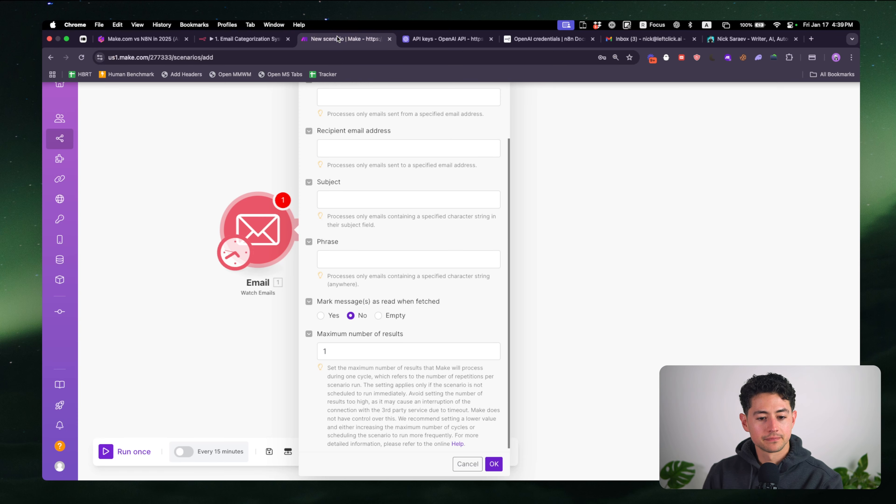
Filter the trigger to subjects containing 'Invoice' and save the module settings
left_click(381, 248)
type("Invoice")
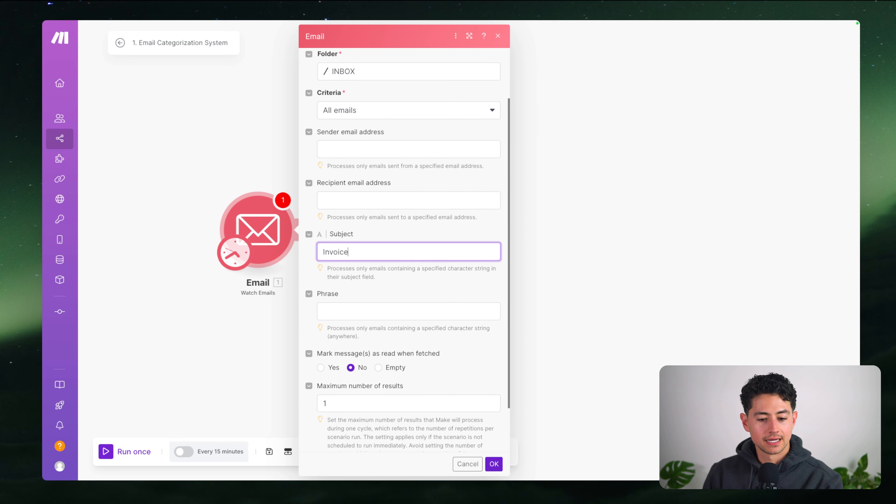
left_click(413, 311)
scroll(394, 300, "down", 2)
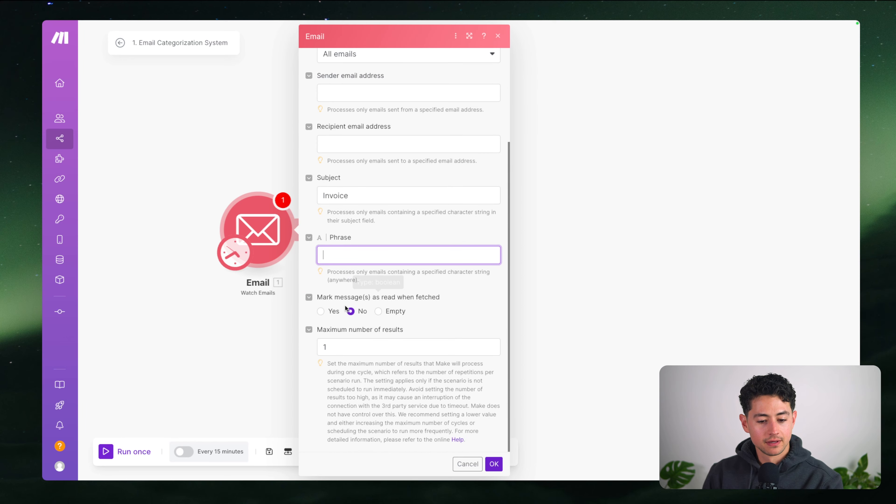
scroll(366, 339, "up", 3)
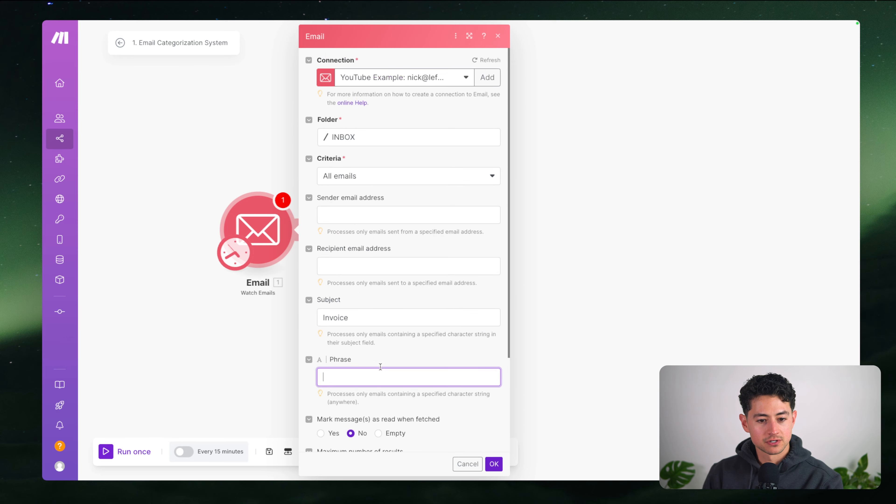
scroll(447, 353, "down", 3)
scroll(393, 382, "up", 4)
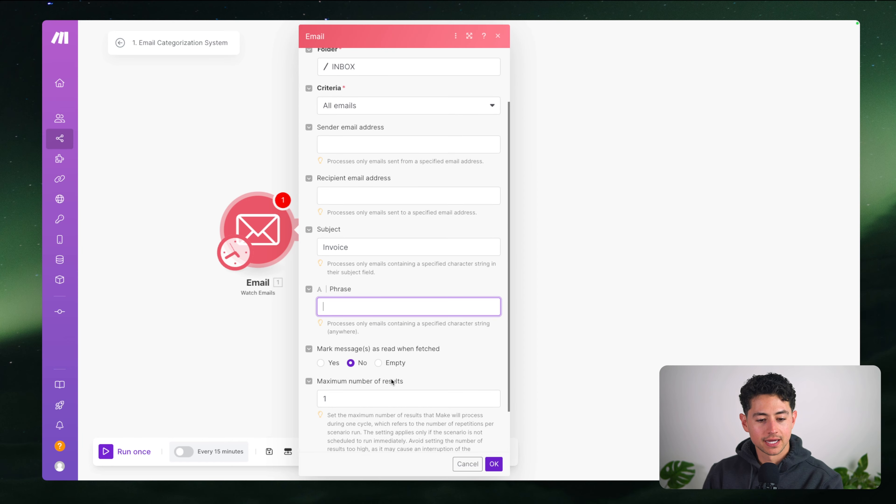
left_click_drag(356, 314, 313, 321)
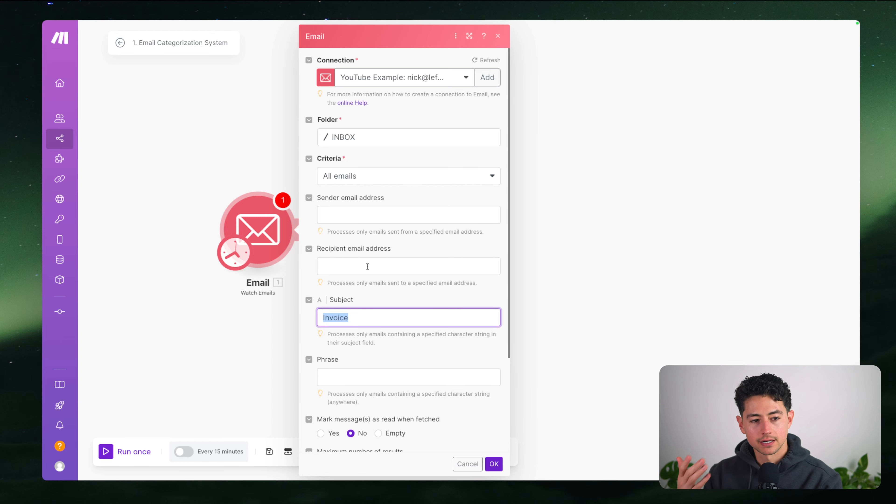
left_click(501, 466)
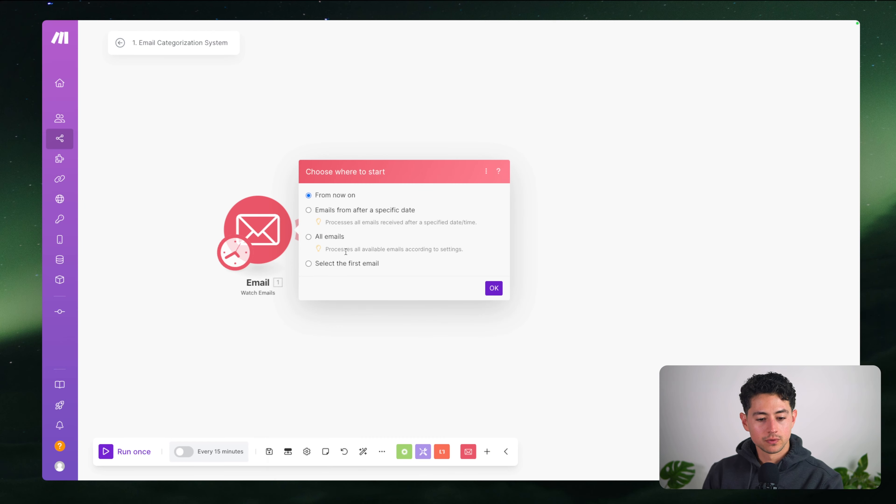
Set the trigger to start from the selected invoice reply email
left_click(344, 263)
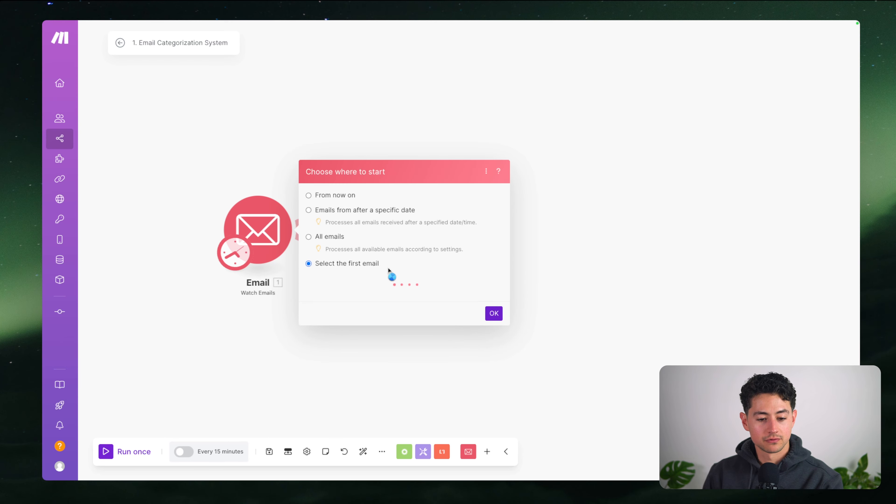
left_click(408, 276)
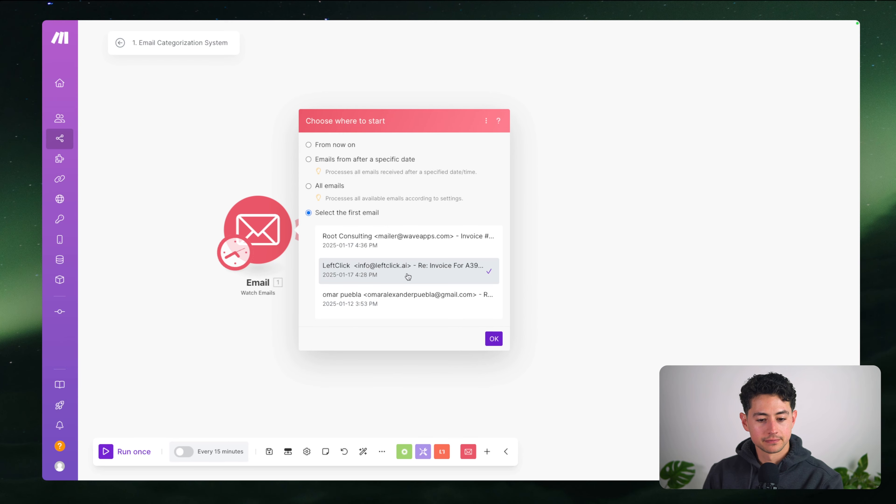
left_click(493, 339)
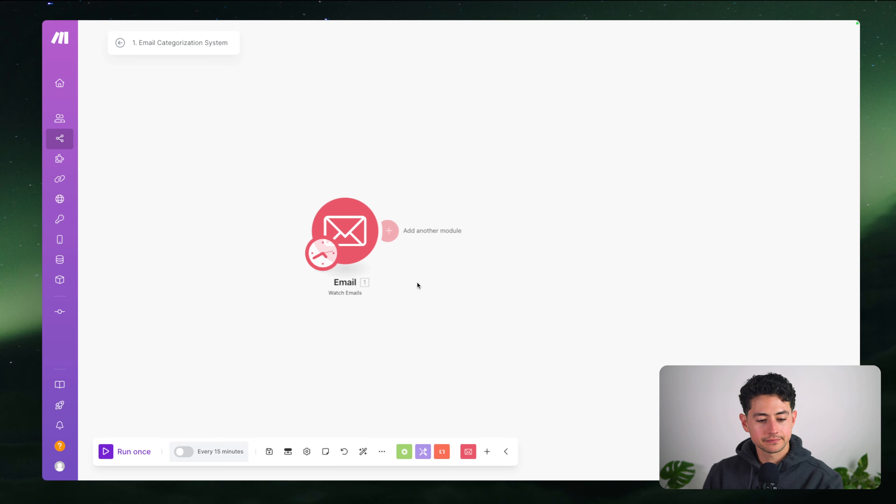
Run only the Email module, fetching one bundle with the invoice email
right_click(340, 236)
left_click(377, 260)
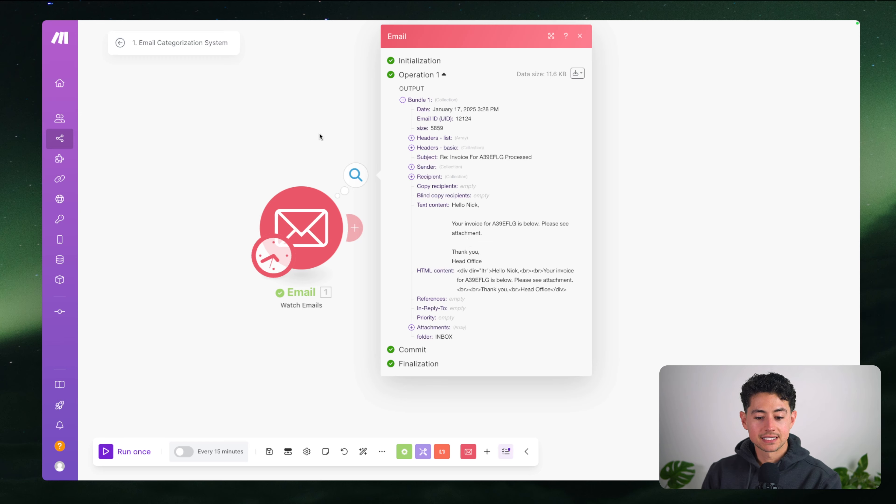
scroll(342, 156, "down", 2)
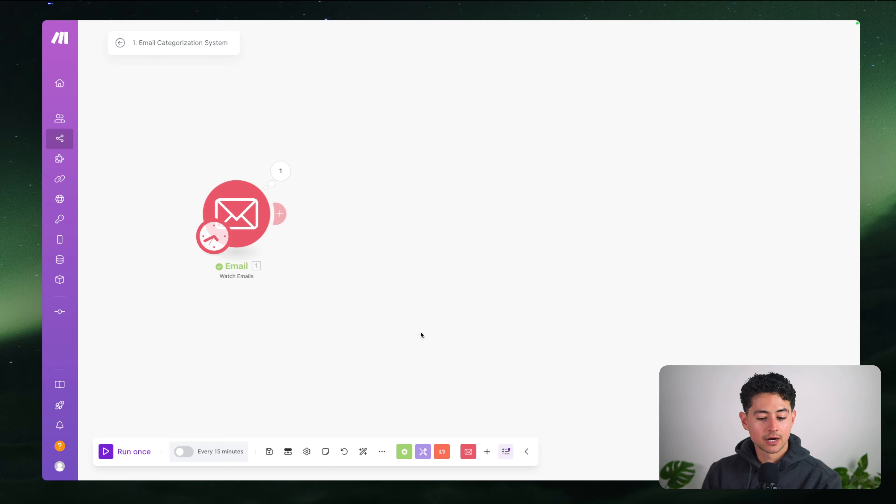
Add a module after the Email trigger, searching 'open' to list OpenAI (ChatGPT, Whisper, DALL-E) modules
left_click(492, 450)
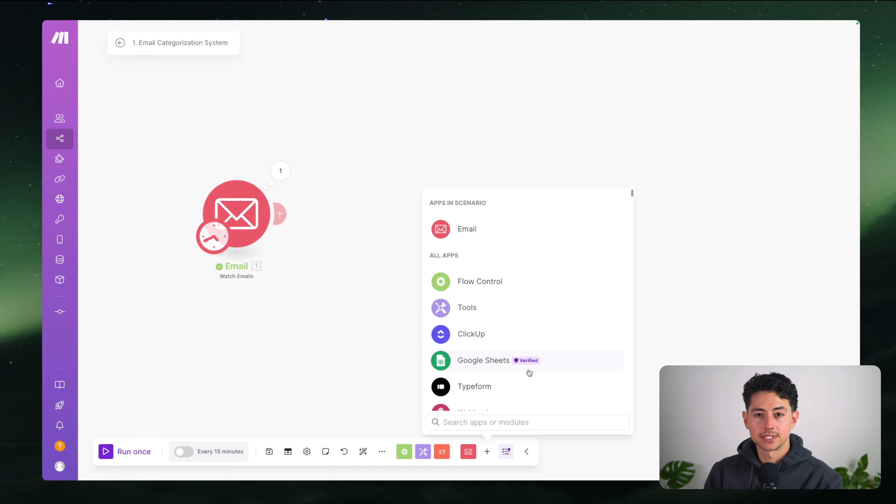
type("categor")
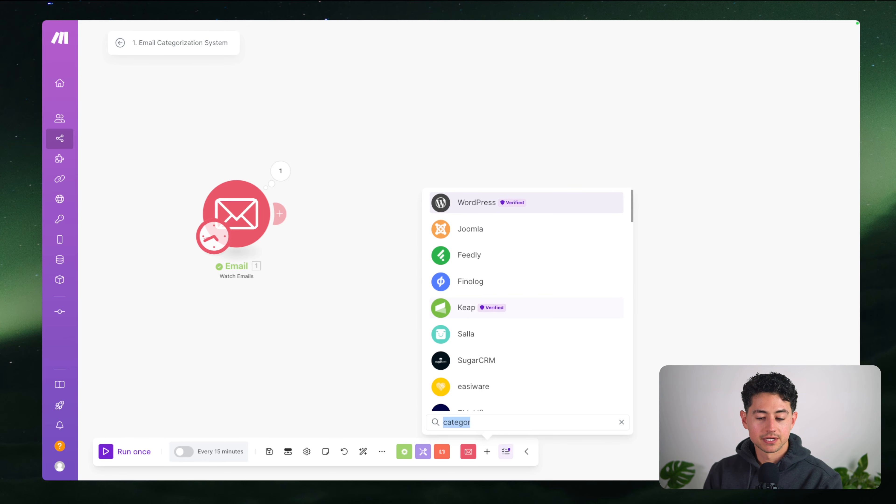
key("BackSpace")
type("open")
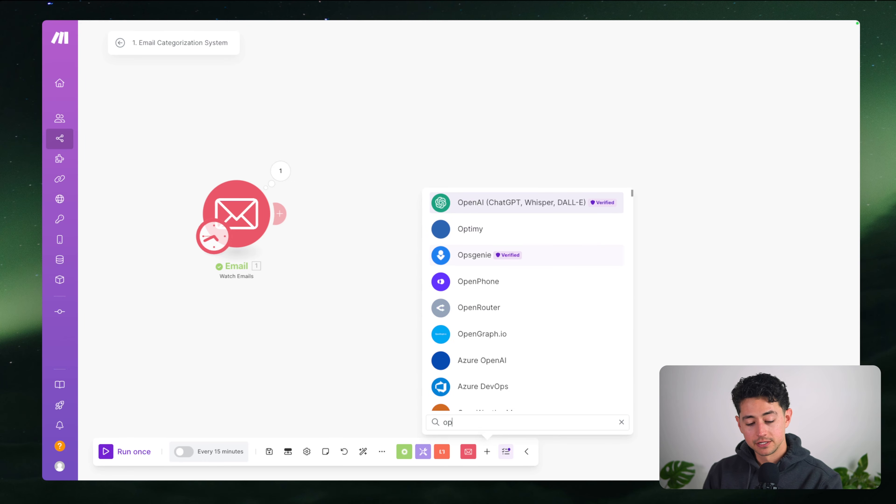
left_click(510, 202)
scroll(541, 304, "down", 6)
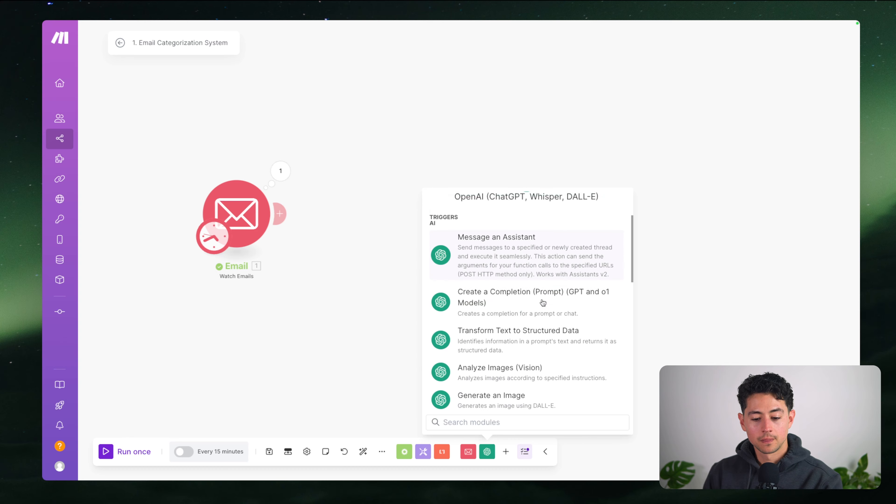
scroll(543, 302, "down", 6)
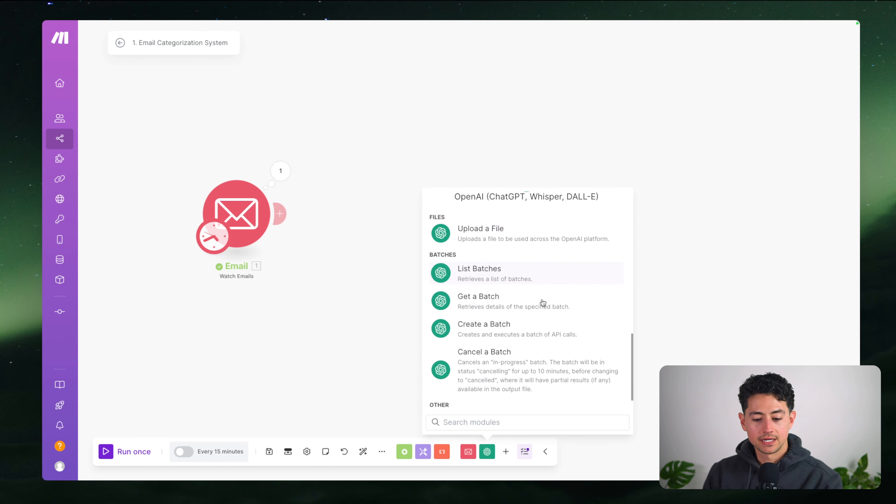
scroll(532, 379, "up", 5)
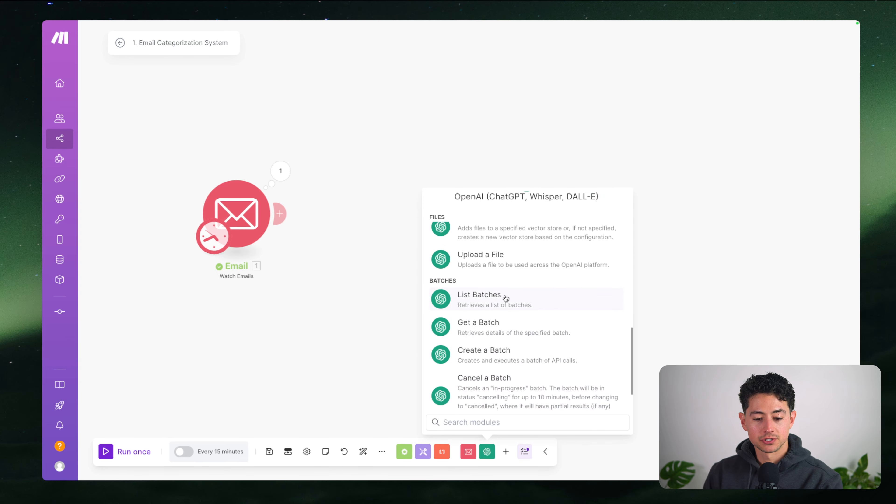
scroll(508, 310, "up", 7)
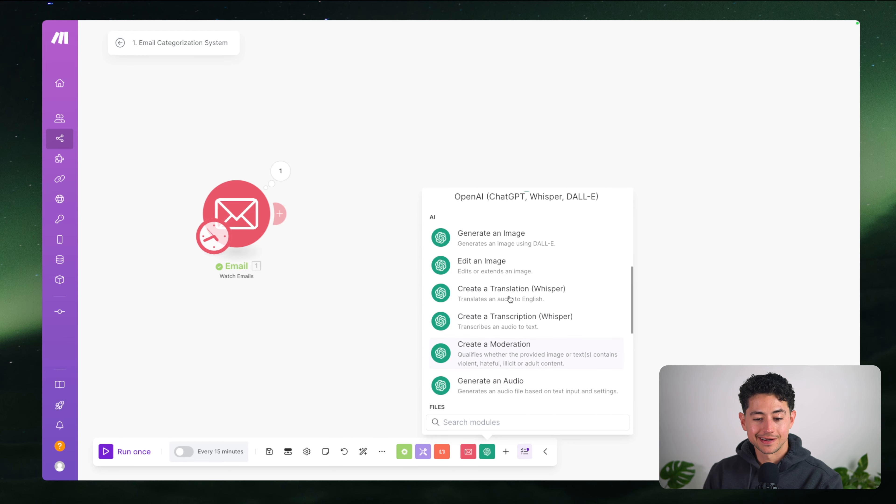
scroll(510, 299, "up", 5)
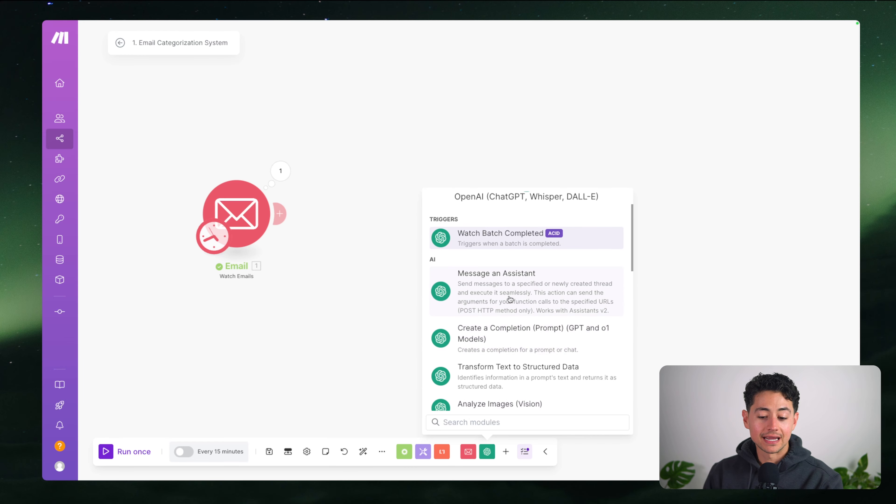
scroll(509, 295, "down", 2)
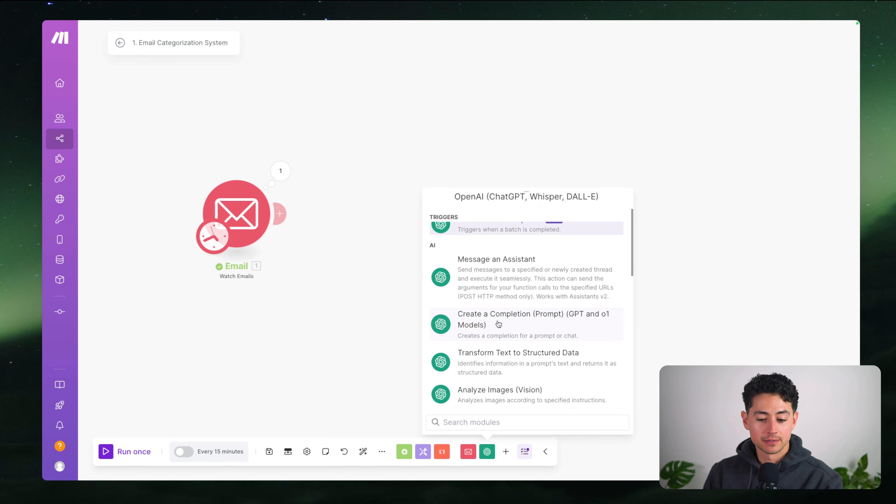
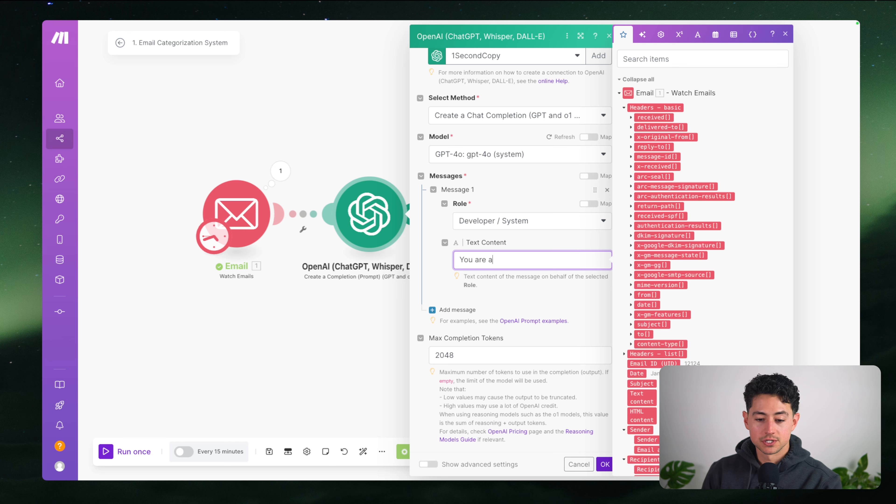
Finish the system message: 'You are a helpful, intelligent administrative assistant.'
type("helpful, intelligen")
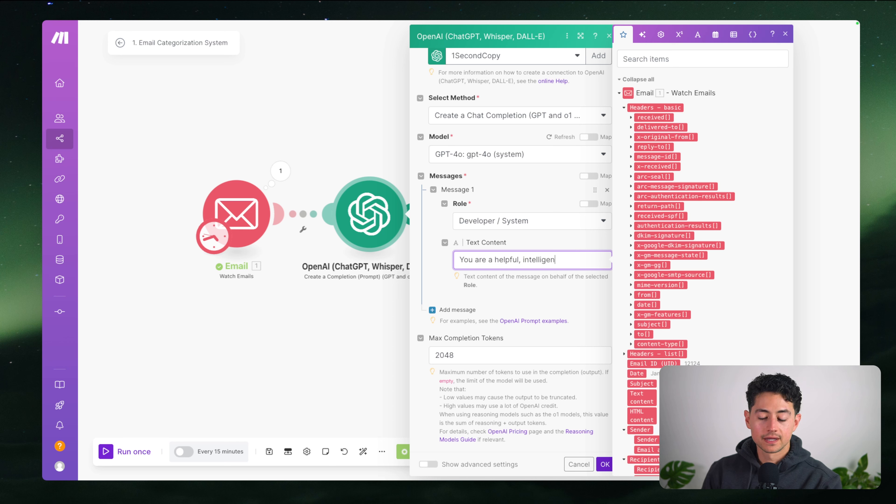
type("t admini")
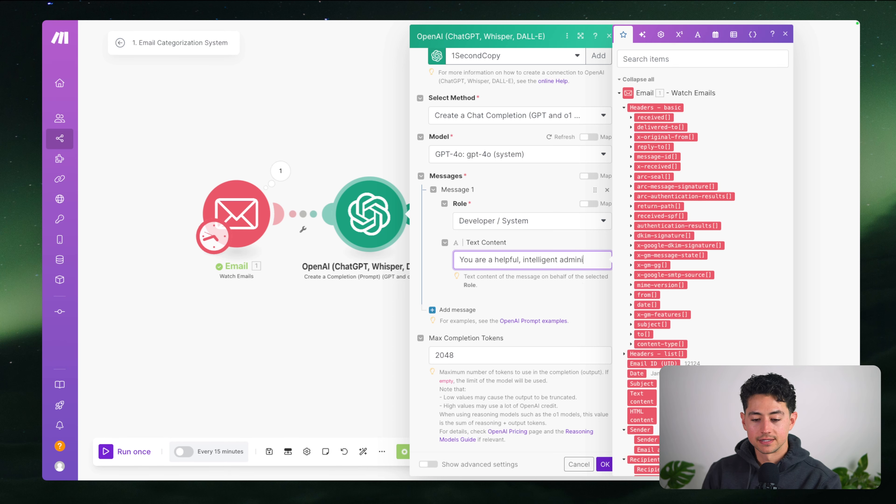
type("strative assistant.")
Add a second prompt message with the User role
left_click(537, 318)
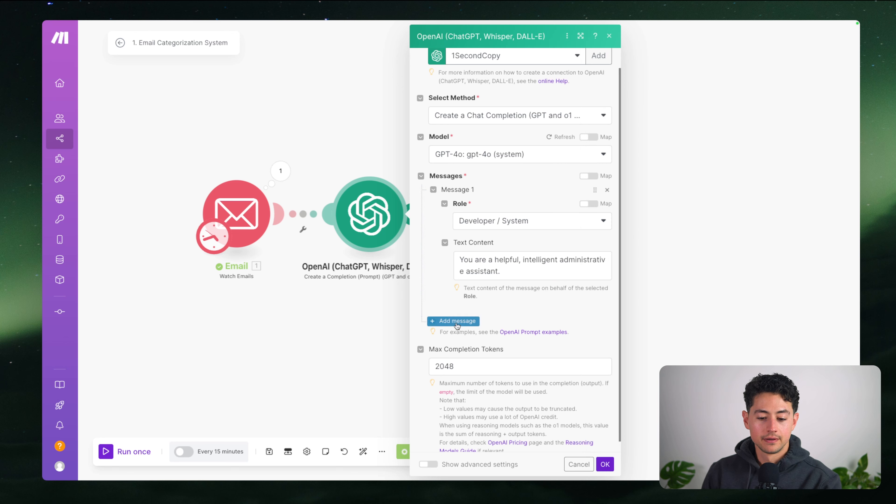
left_click(456, 322)
left_click(527, 309)
left_click(501, 341)
scroll(508, 317, "down", 2)
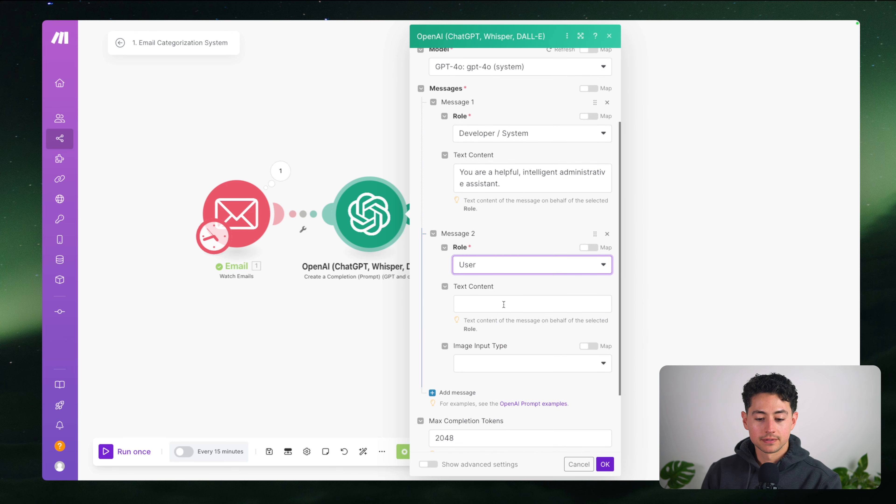
left_click(503, 304)
Type 'Your task is to categorize incoming emails into the following labels:' and the first label, Cold Outreach
type("Your task is to categ")
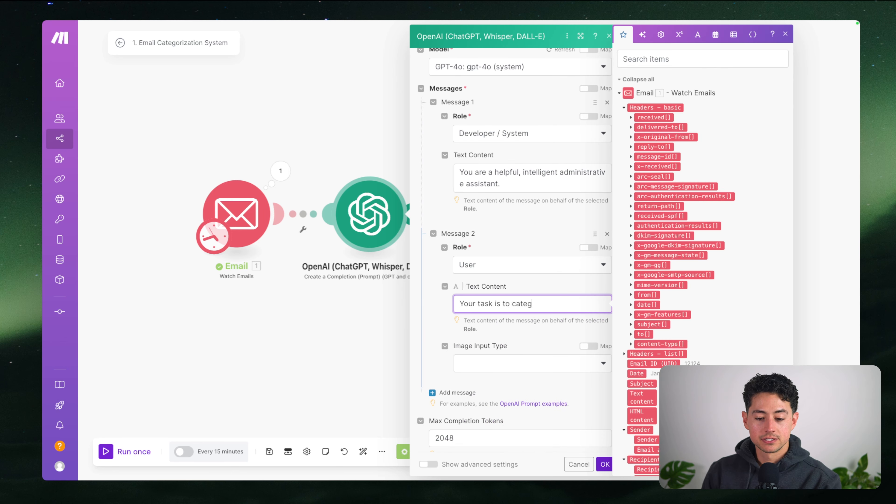
type("orize incoming emails into the fo")
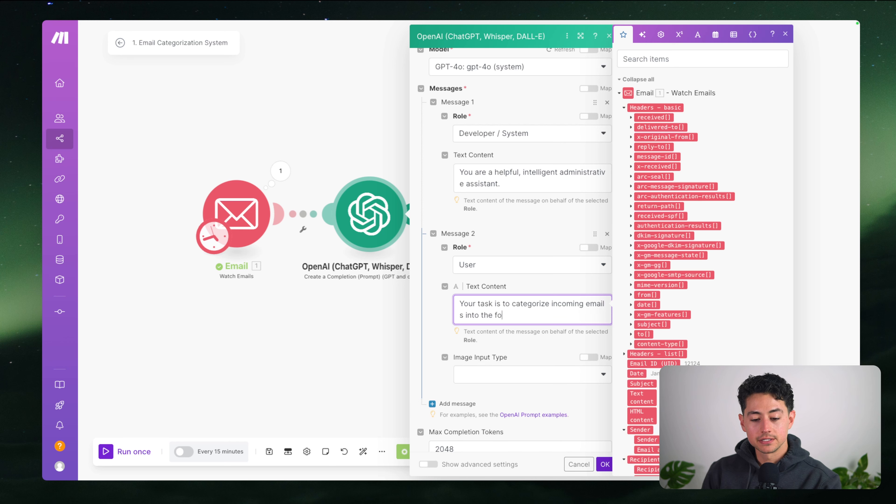
type("llowing labels:")
key("Return")
key("Return")
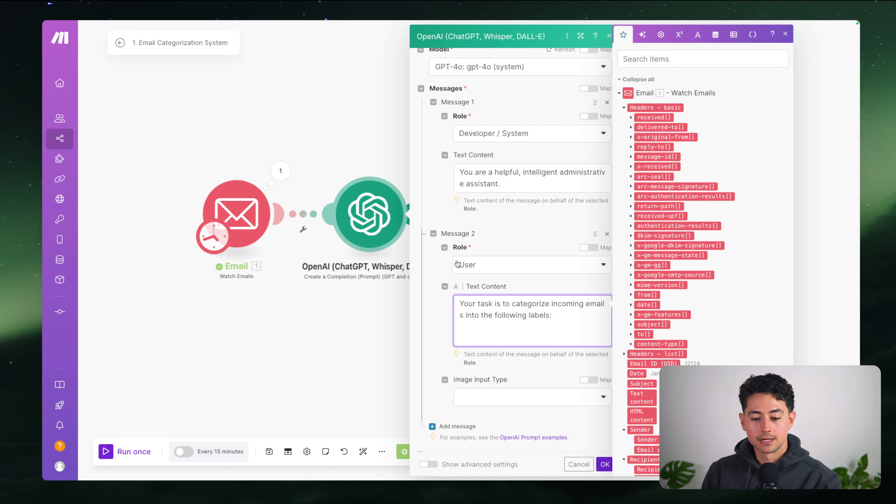
scroll(499, 272, "down", 2)
type("COLD OUTREA")
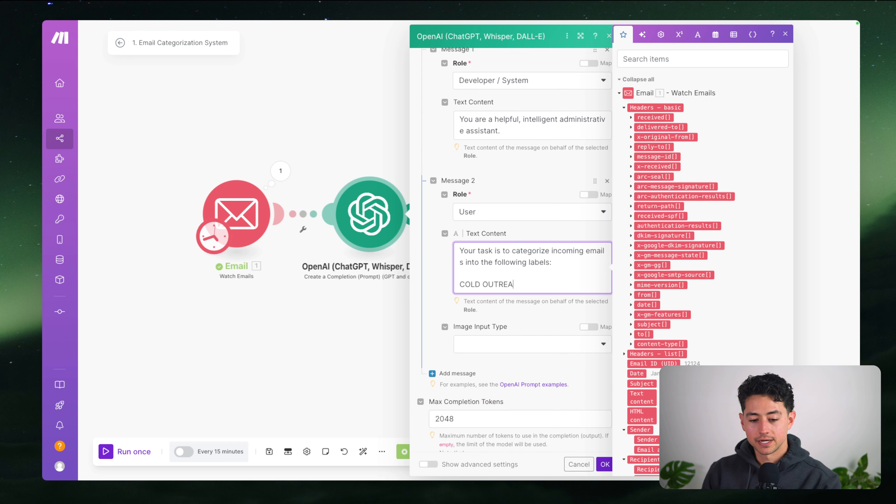
type("CH")
key("Return")
key("Return")
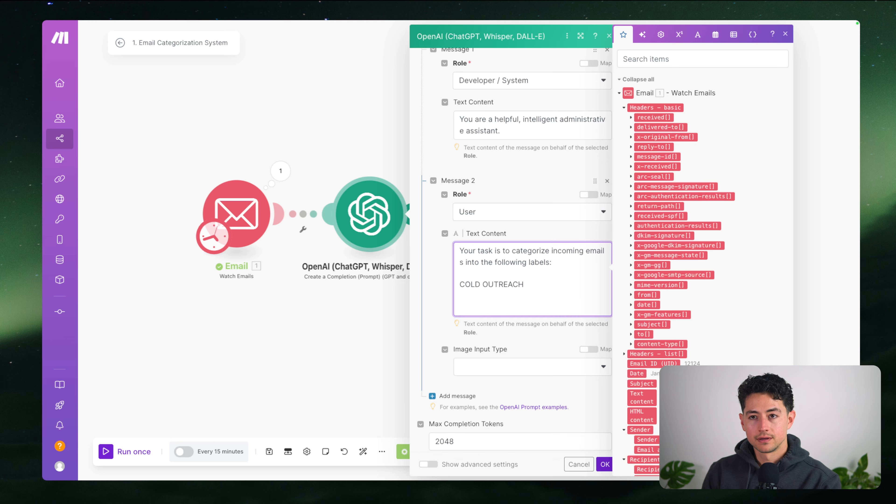
key("BackSpace")
key("BackSpace")
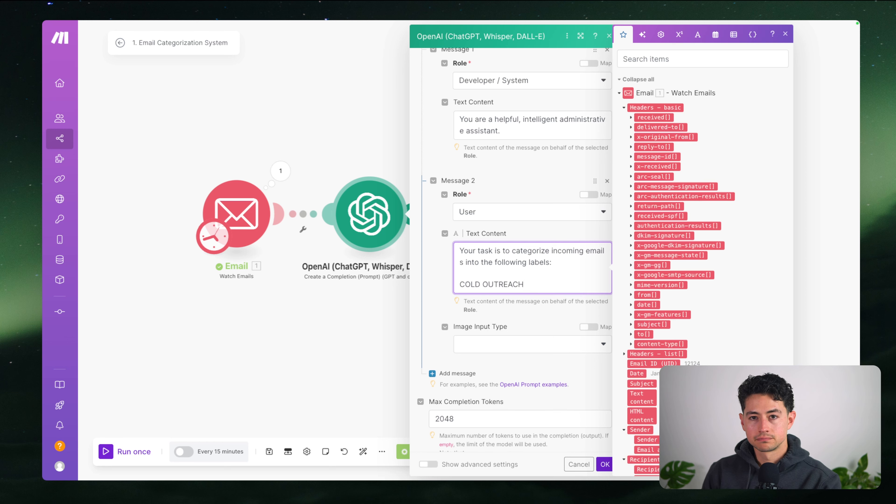
key("shift+Home")
type("Cold Outreach")
List the remaining labels: General Q&A, Gumroad Notifications, Invoices & Receipts and Unknown
key("Return")
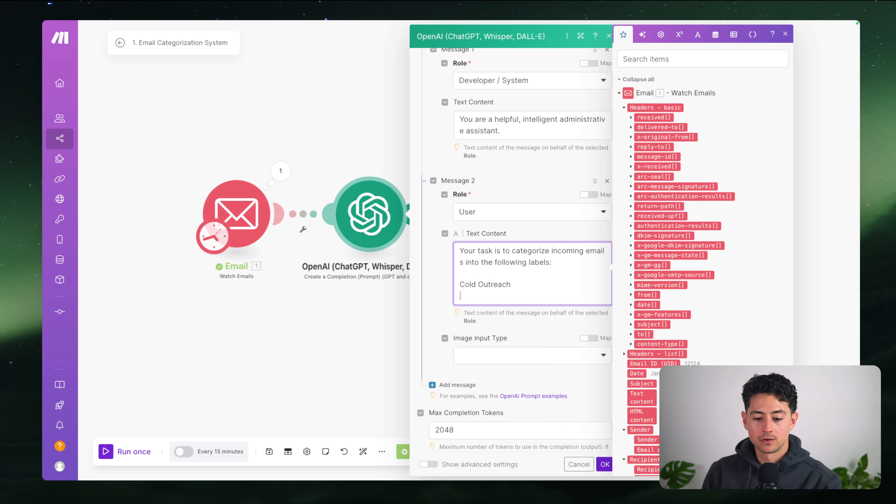
type("General Q")
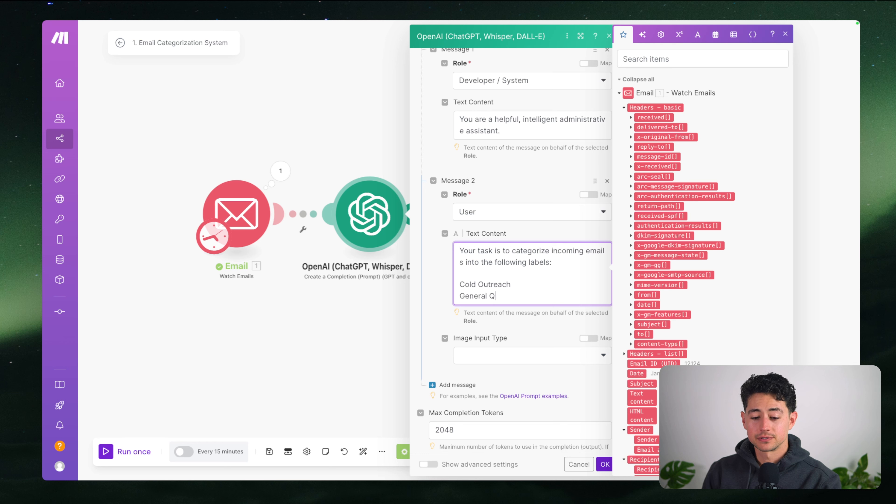
type("&A")
key("Return")
type("Gumroad Notifications")
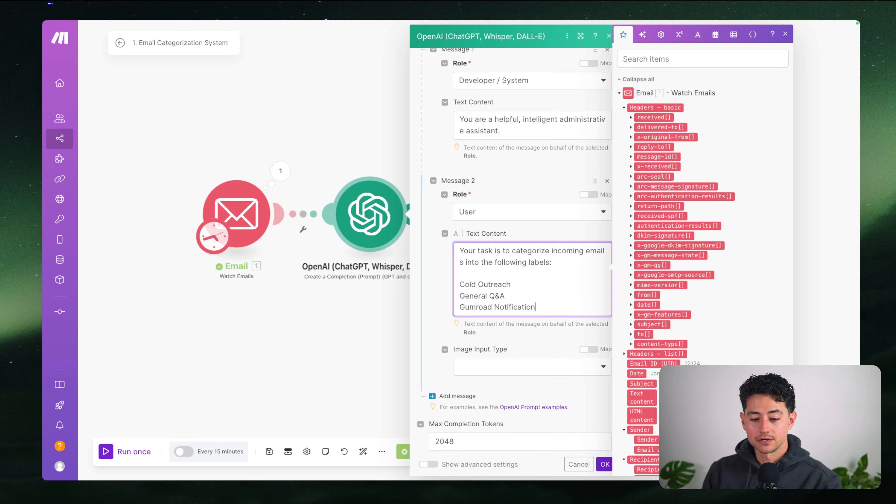
key("Return")
type("Invoices & Receipts")
key("Return")
type("U")
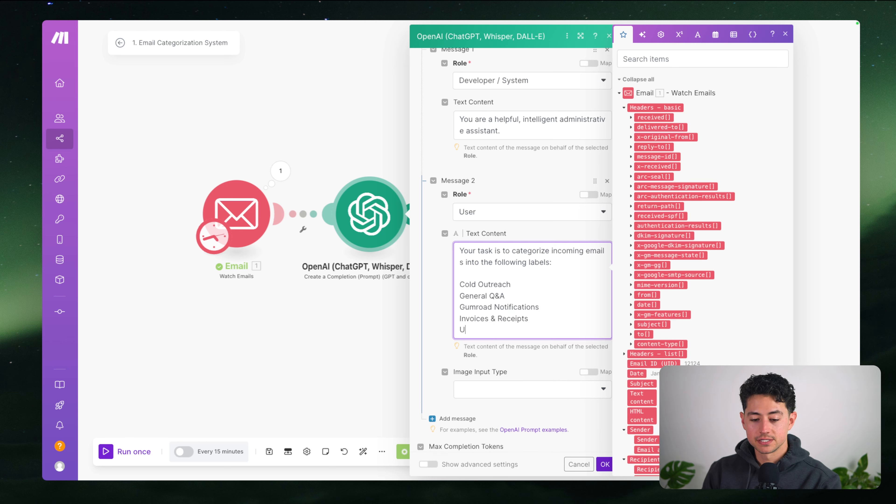
type("nkonown")
Request the answer in JSON as {"category":"category goes here"} and reveal the advanced settings
key("Return")
key("Return")
type("Retur")
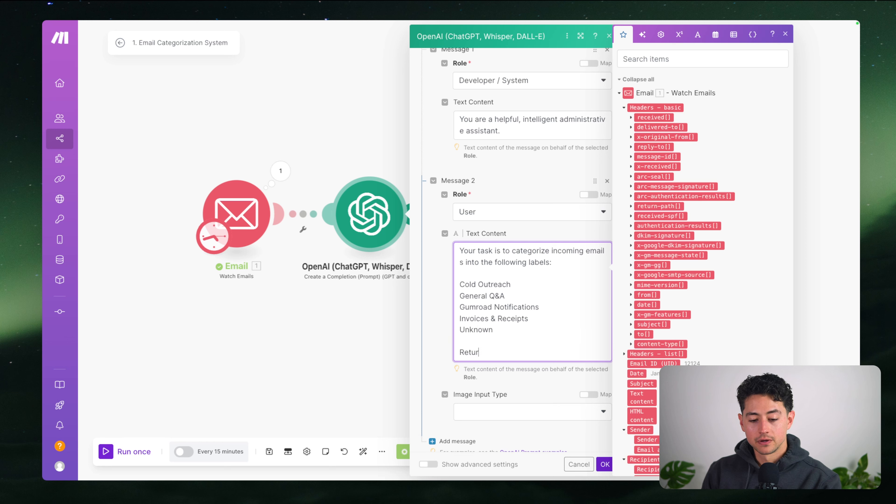
type("n your answer ")
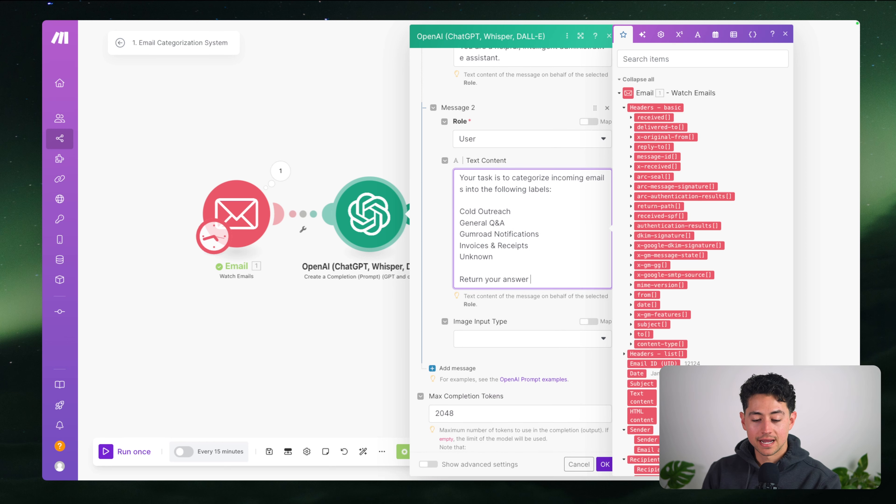
type("in JSON as follo")
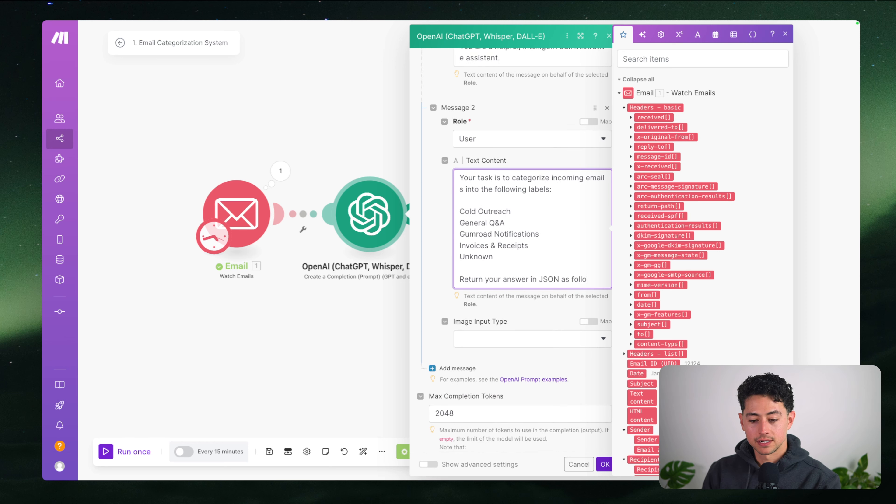
type("ws:")
key("Return")
key("Return")
type("{\"")
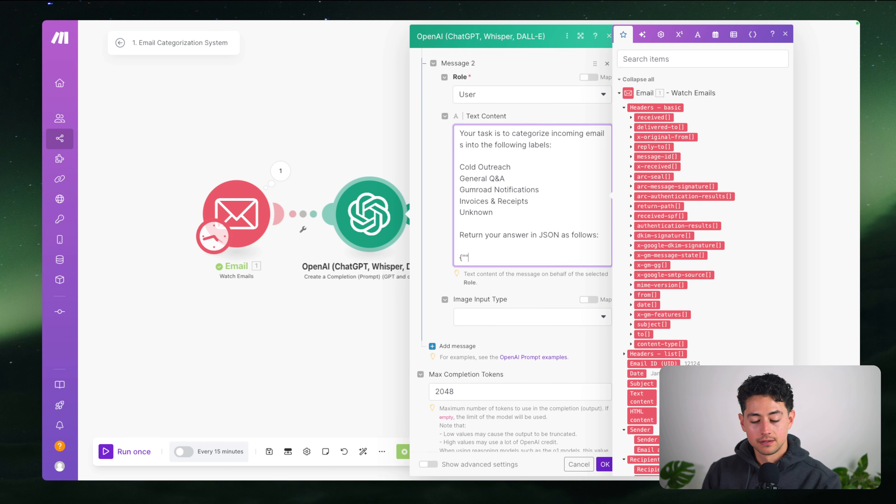
type("\"")
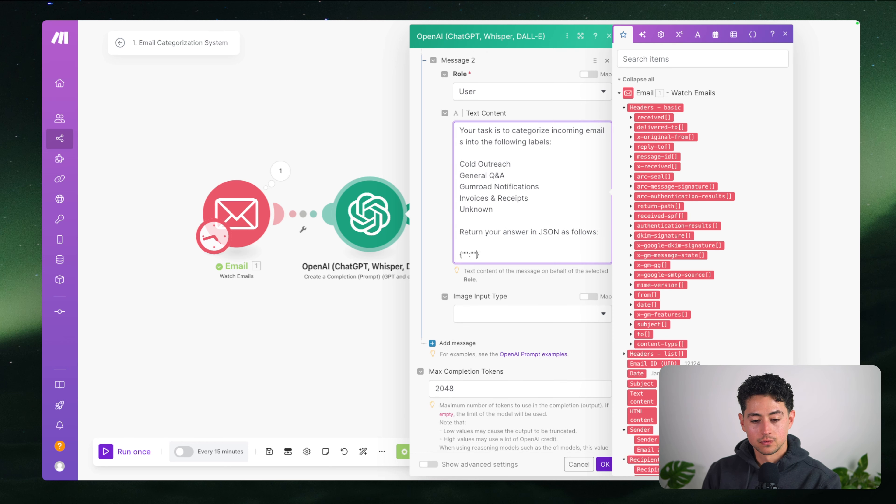
type("category")
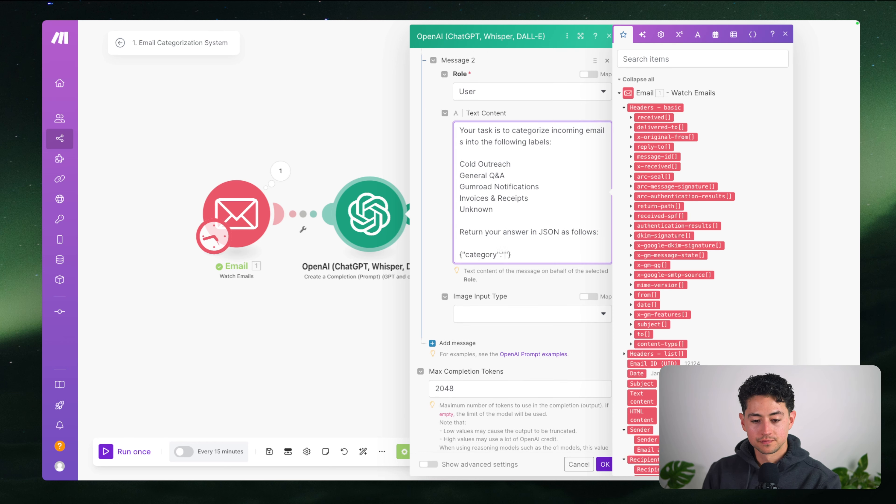
type("category goes here")
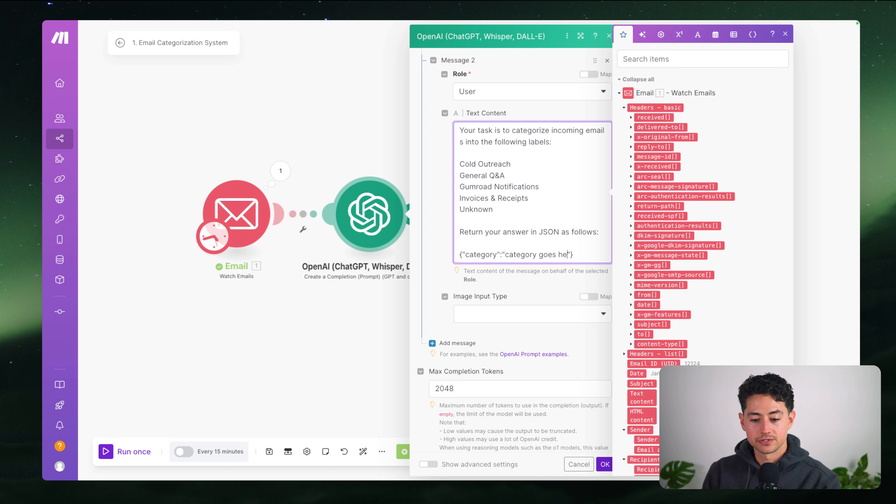
left_click(512, 290)
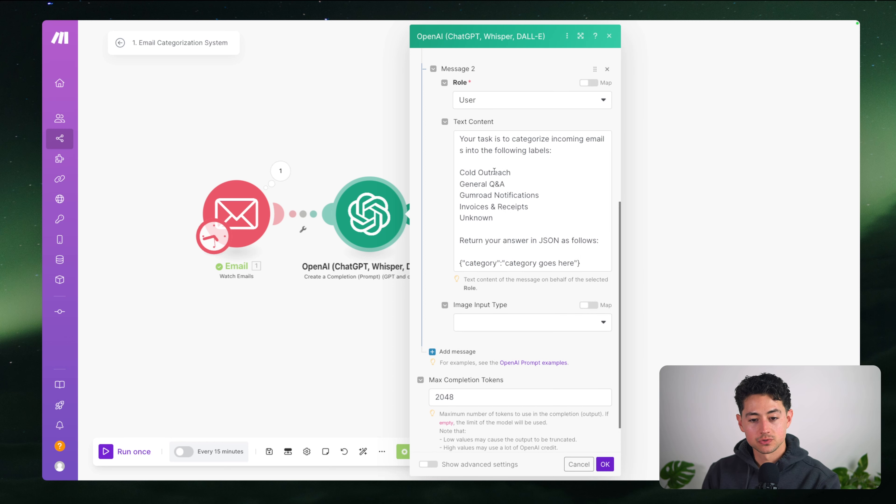
scroll(494, 171, "down", 1)
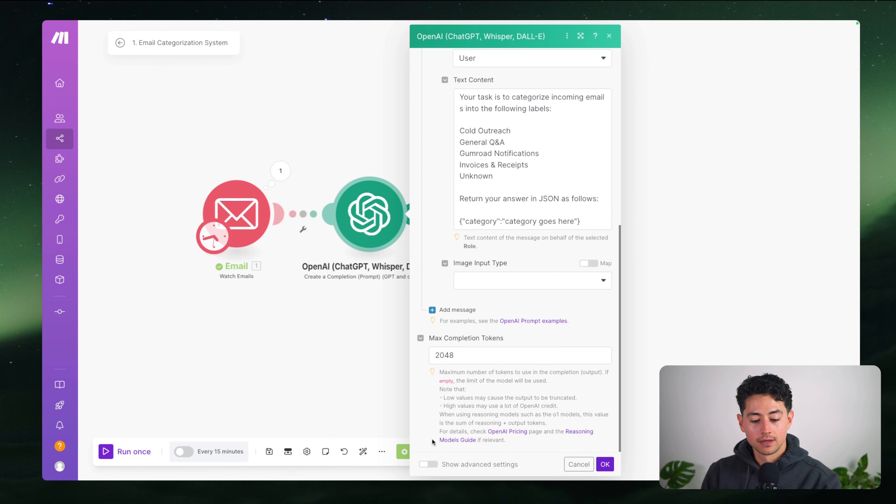
left_click(428, 464)
double_click(541, 198)
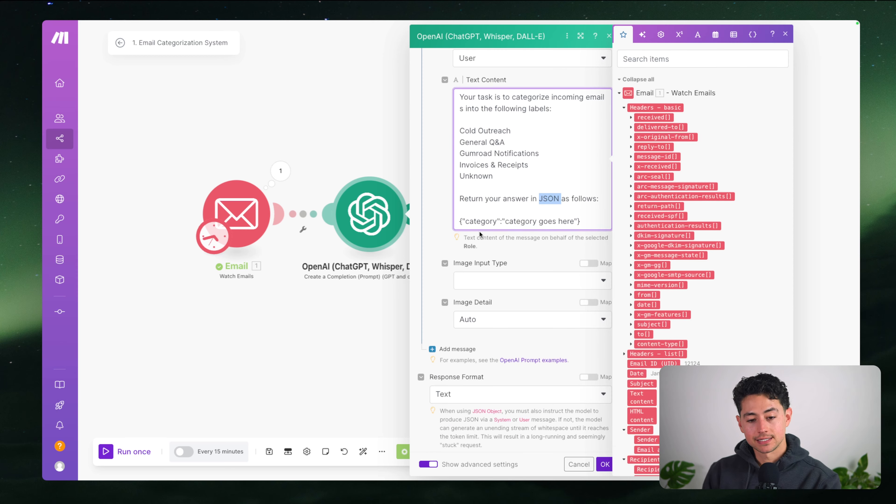
left_click_drag(459, 221, 591, 222)
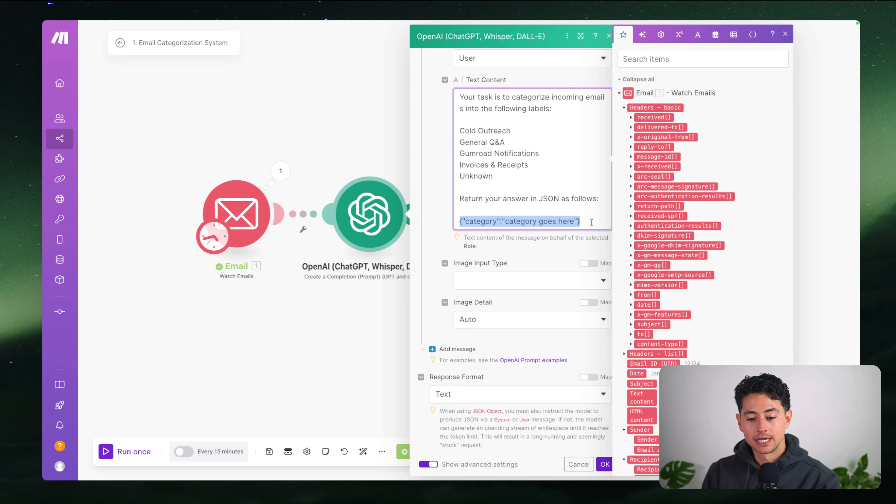
double_click(478, 221)
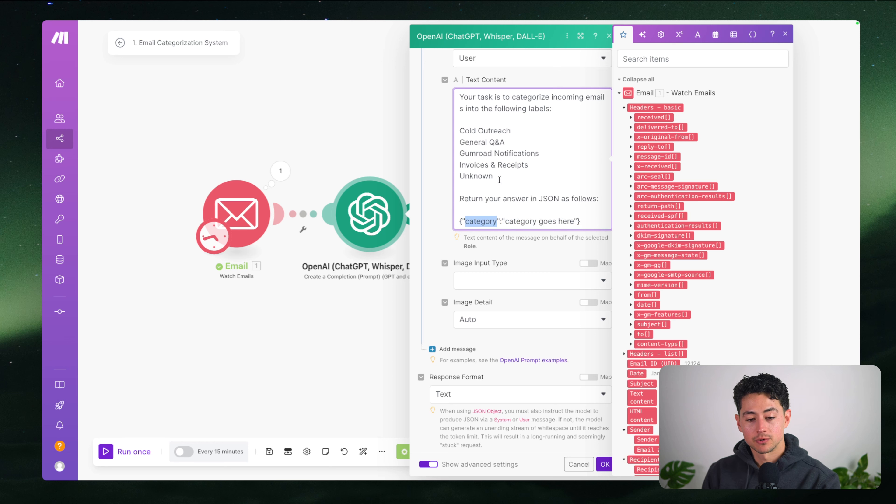
scroll(426, 212, "down", 4)
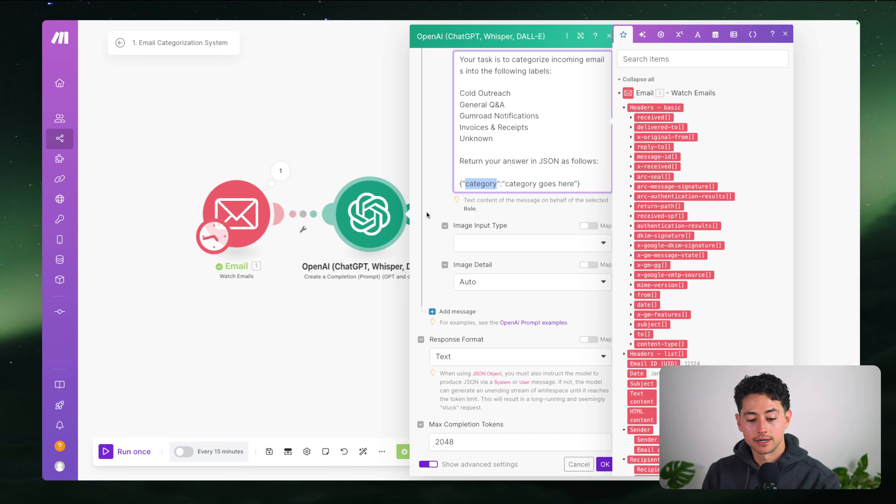
left_click(461, 268)
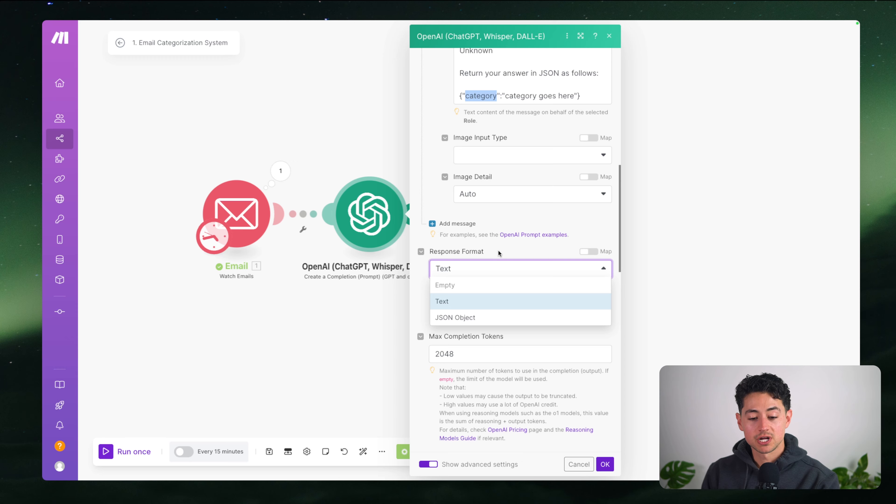
left_click(461, 316)
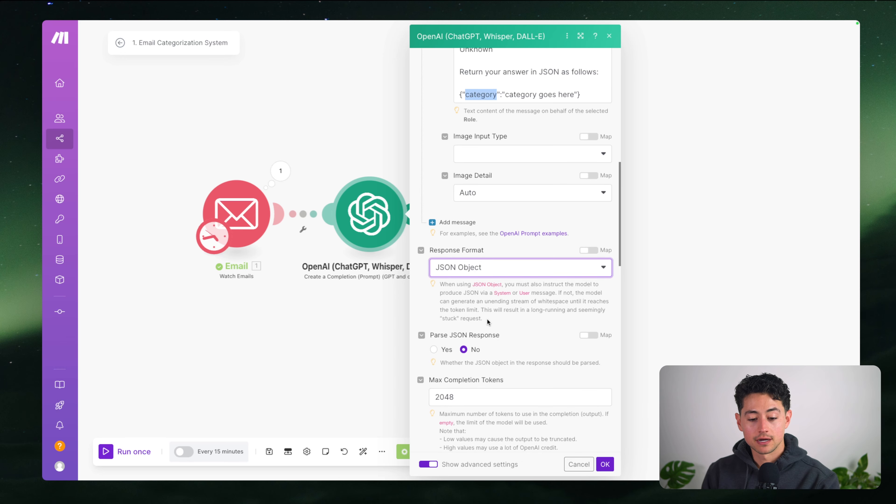
scroll(487, 319, "down", 1)
scroll(495, 308, "down", 4)
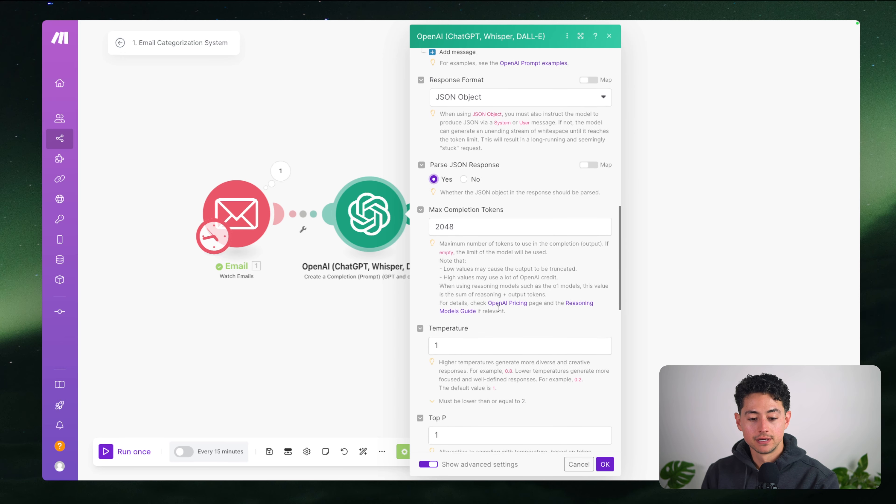
scroll(498, 308, "down", 13)
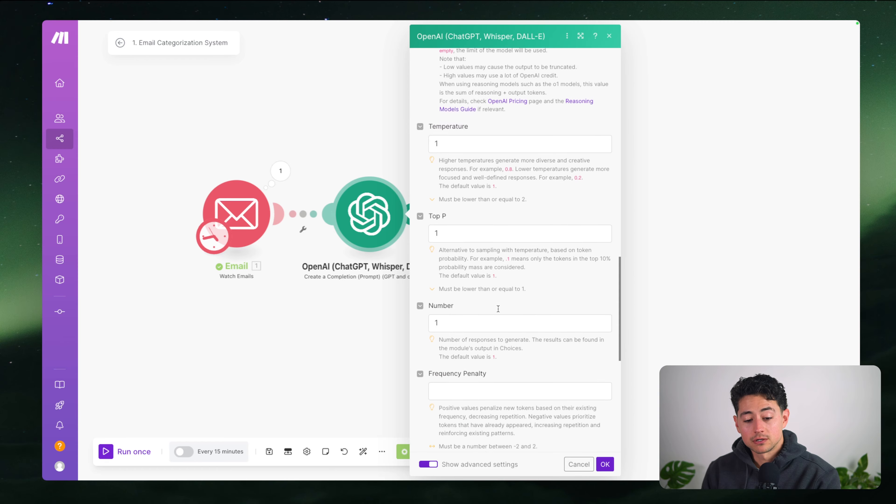
scroll(498, 308, "up", 20)
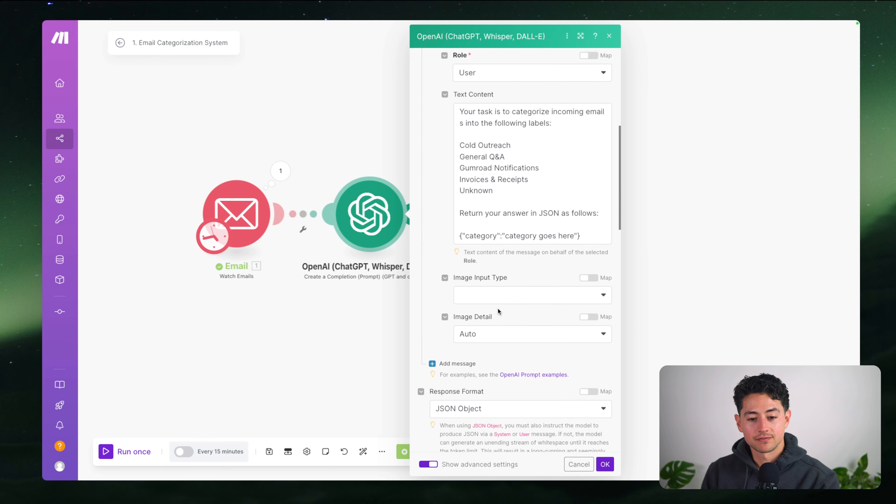
scroll(501, 321, "down", 10)
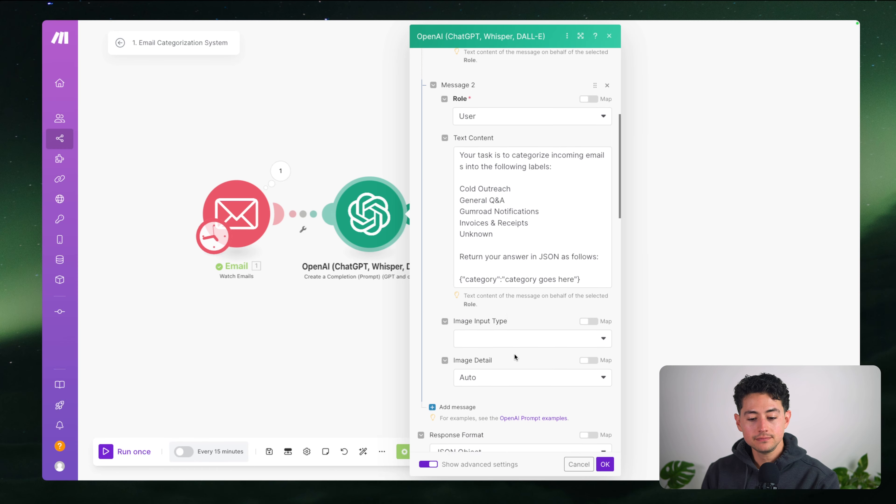
Add a third User message mapped to the email's Text content, then save the OpenAI settings
left_click(454, 291)
left_click(485, 321)
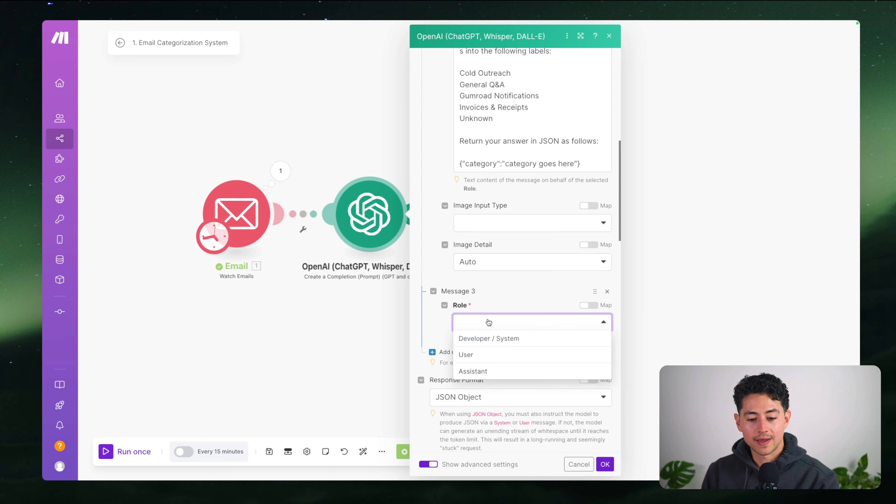
left_click(490, 354)
scroll(516, 358, "down", 3)
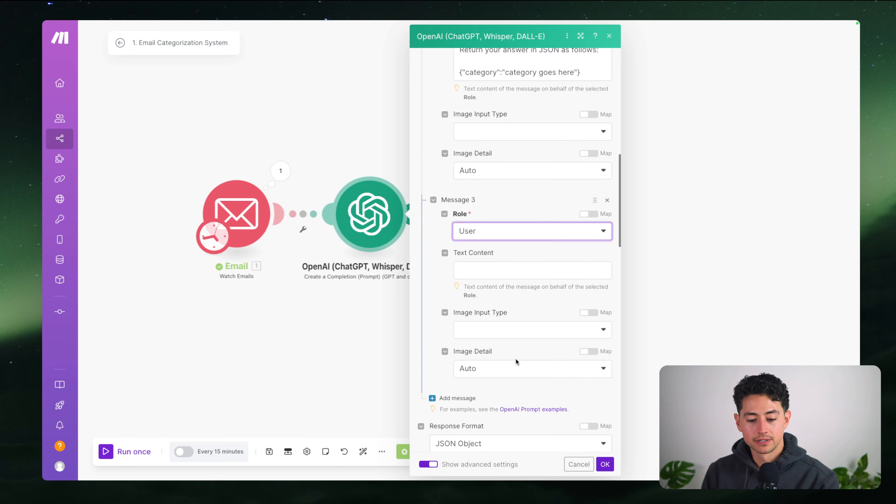
left_click(485, 271)
scroll(678, 263, "down", 5)
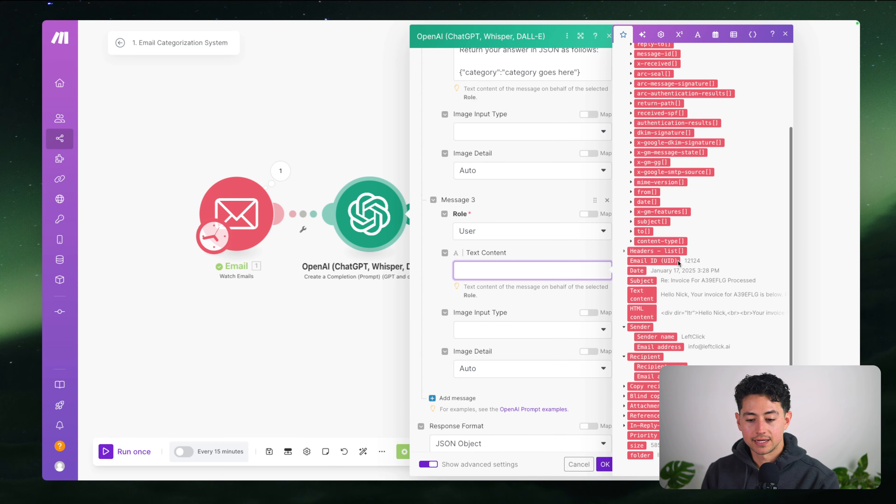
left_click(641, 294)
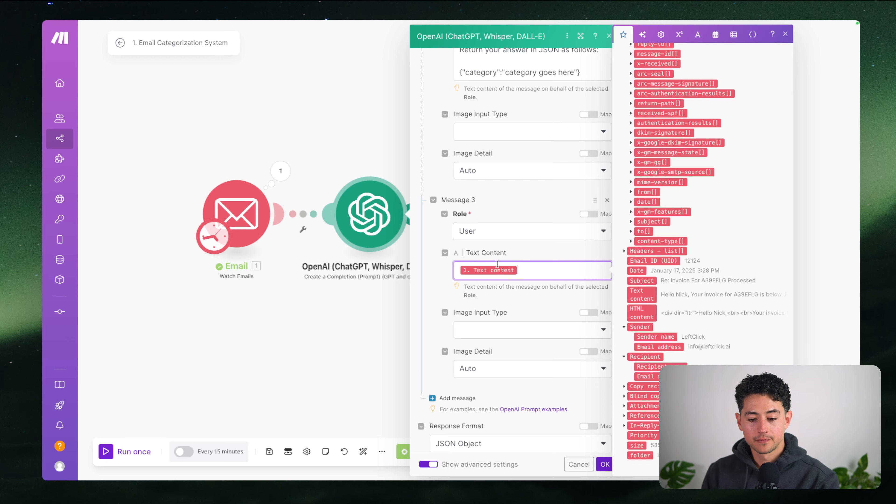
scroll(534, 319, "down", 10)
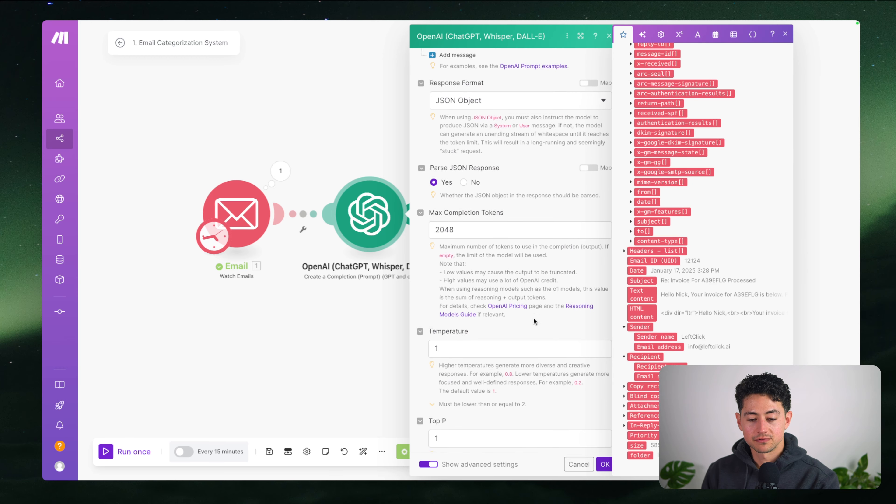
scroll(554, 358, "down", 15)
scroll(578, 406, "up", 2)
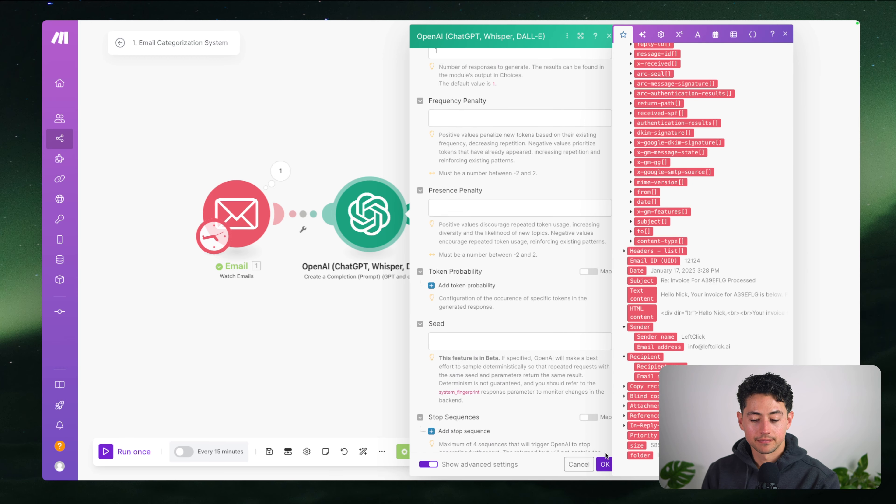
left_click(604, 461)
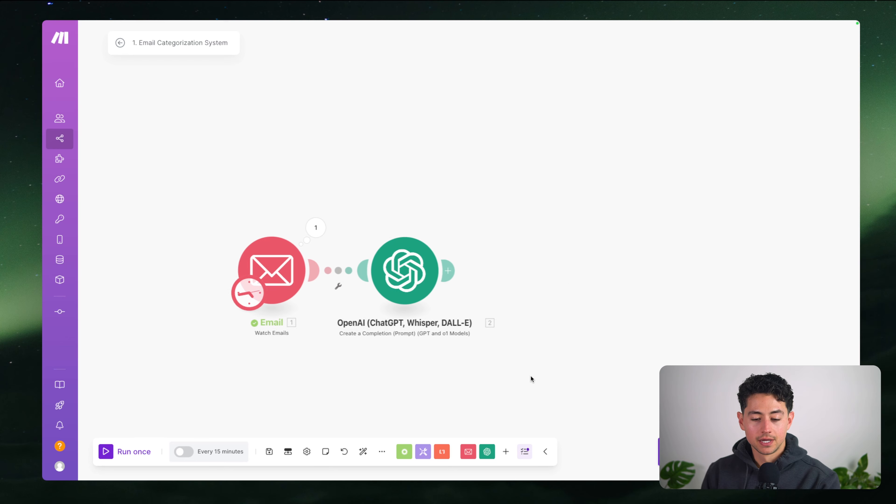
left_click_drag(530, 379, 546, 350)
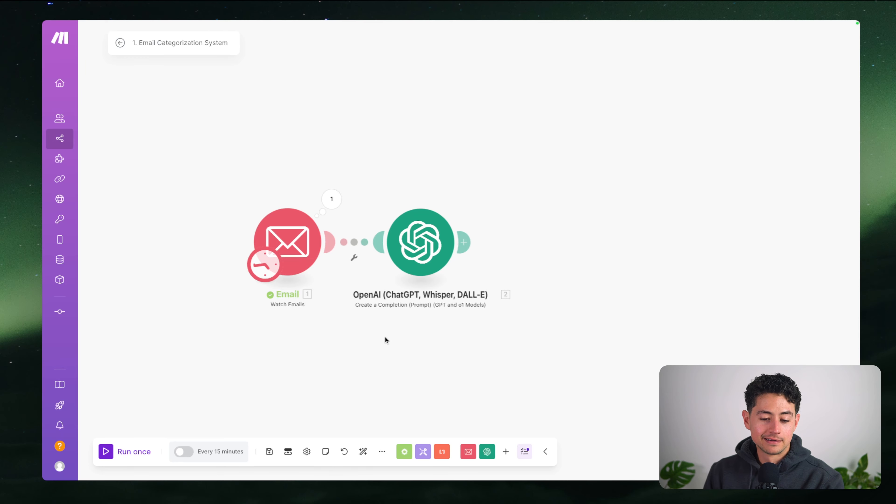
left_click_drag(385, 340, 377, 279)
scroll(354, 222, "up", 2)
left_click_drag(354, 222, 404, 233)
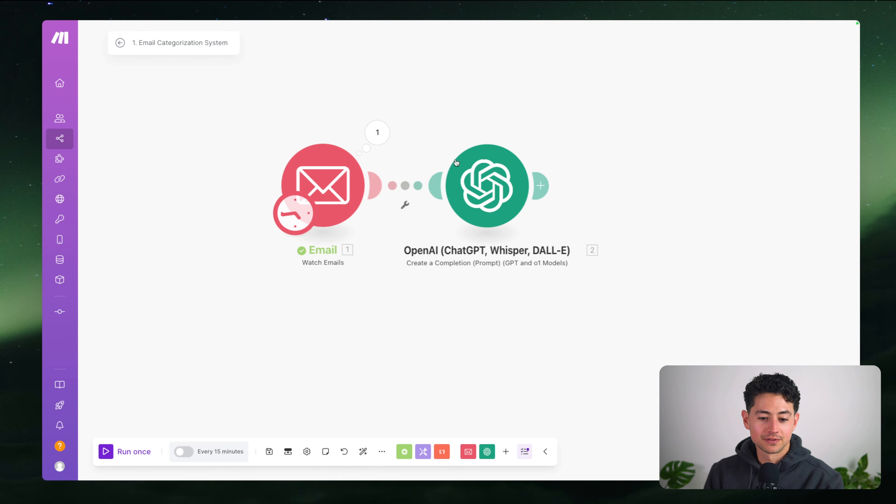
left_click_drag(473, 129, 471, 150)
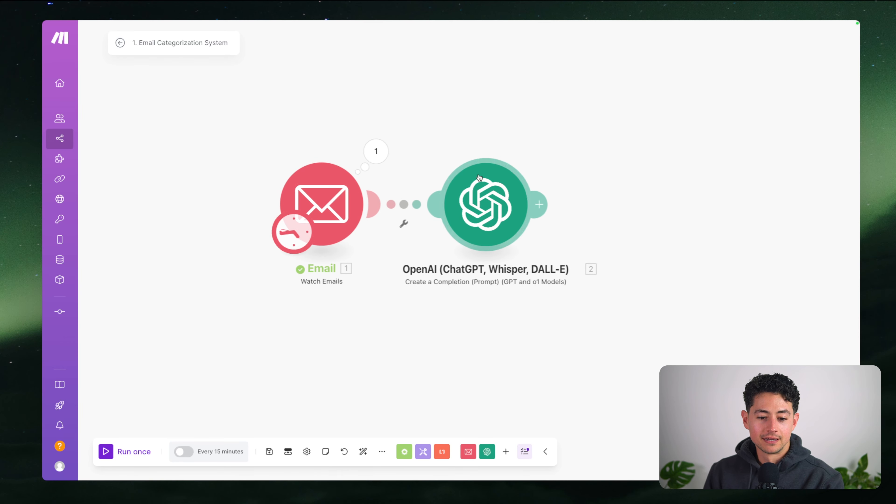
Test the OpenAI module alone on a sample sales-pitch email and confirm it returns Cold Outreach
right_click(466, 196)
left_click(488, 218)
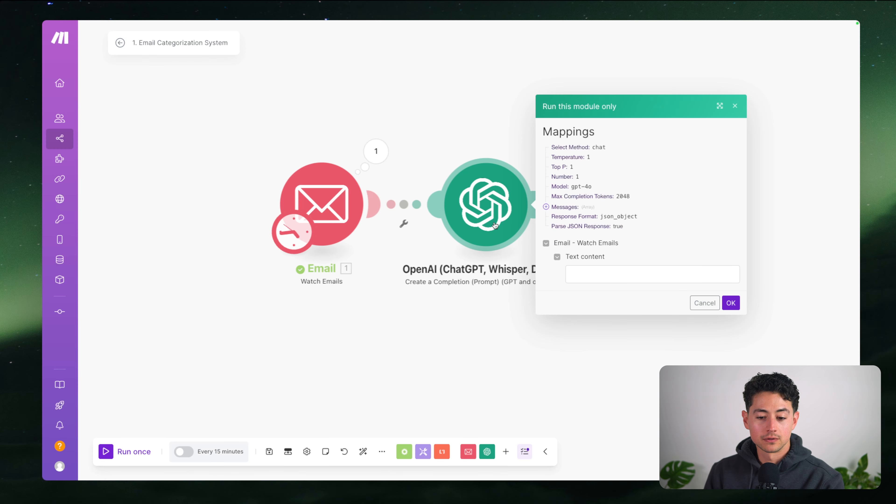
left_click(605, 276)
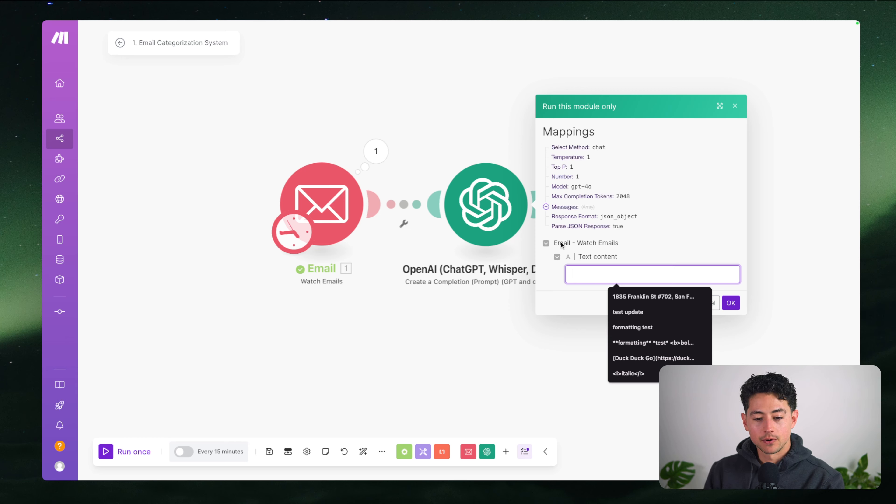
type("Hey Nick,")
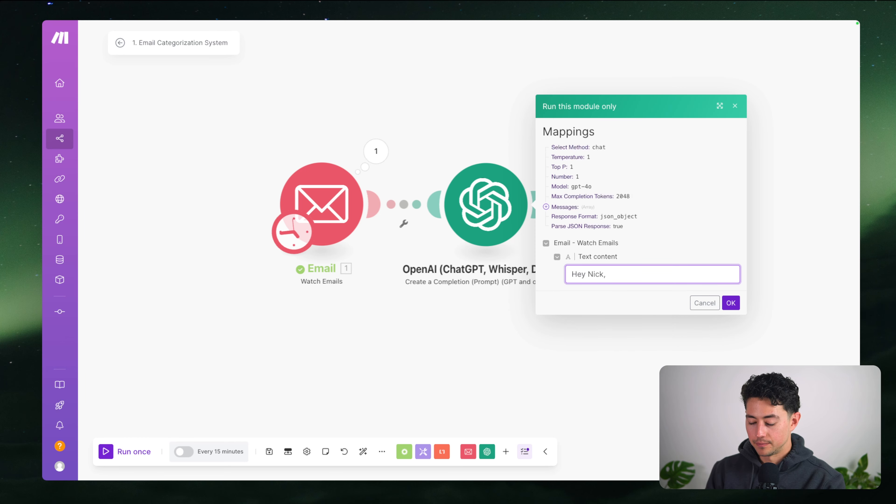
type(" I know we ")
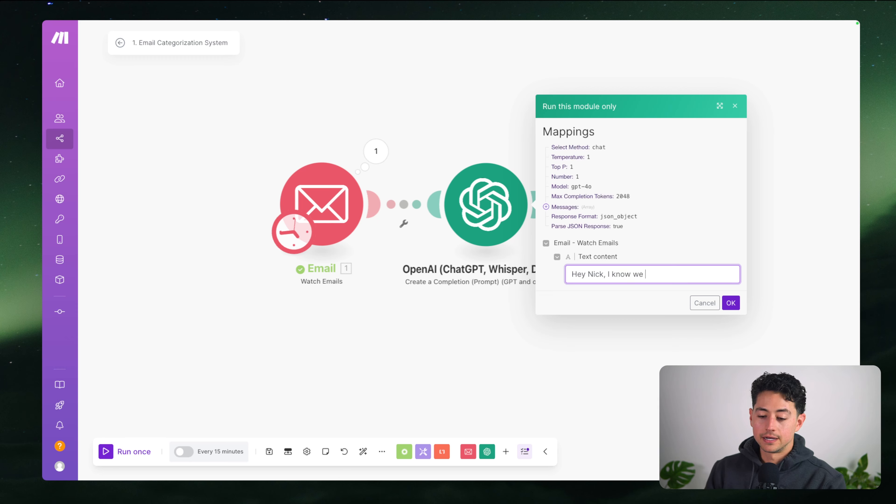
type("haven't talked before but I would lik")
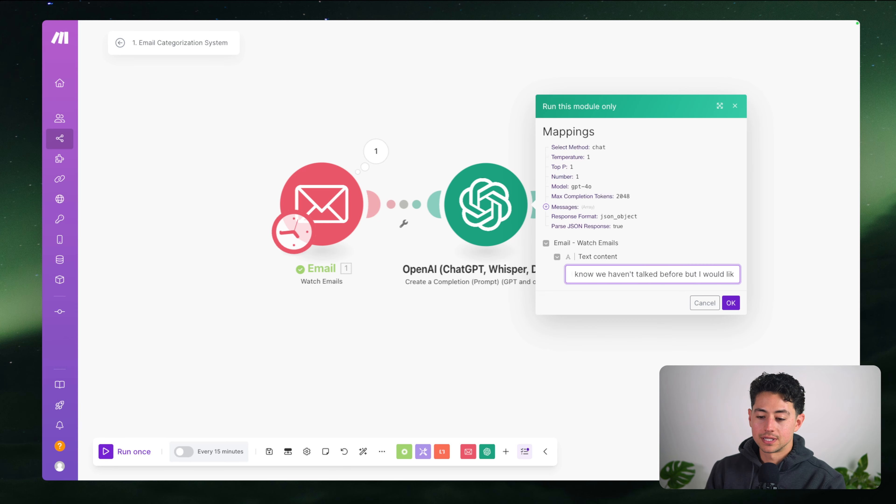
type("e to sell you a product")
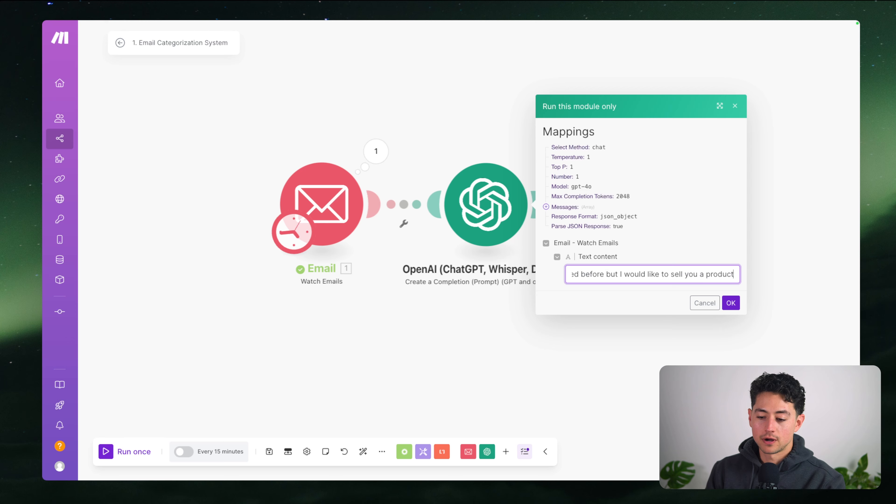
type(" or service. Would you mind.")
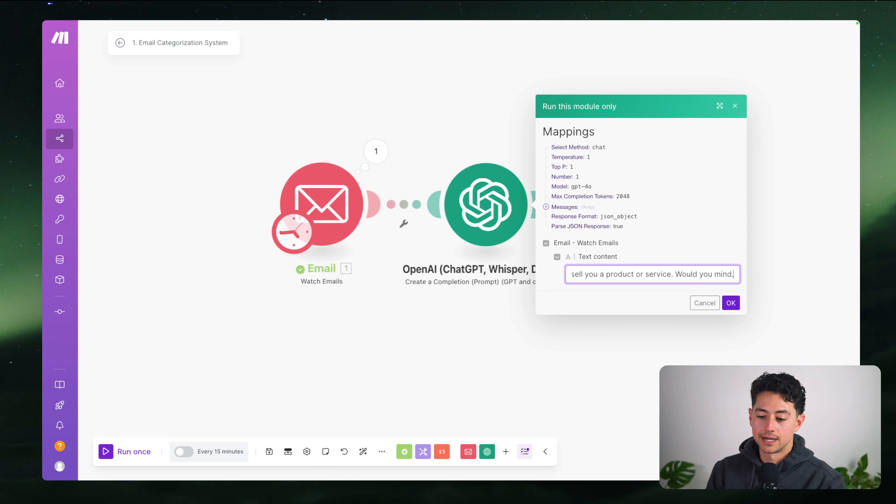
type("..")
key("super+Left")
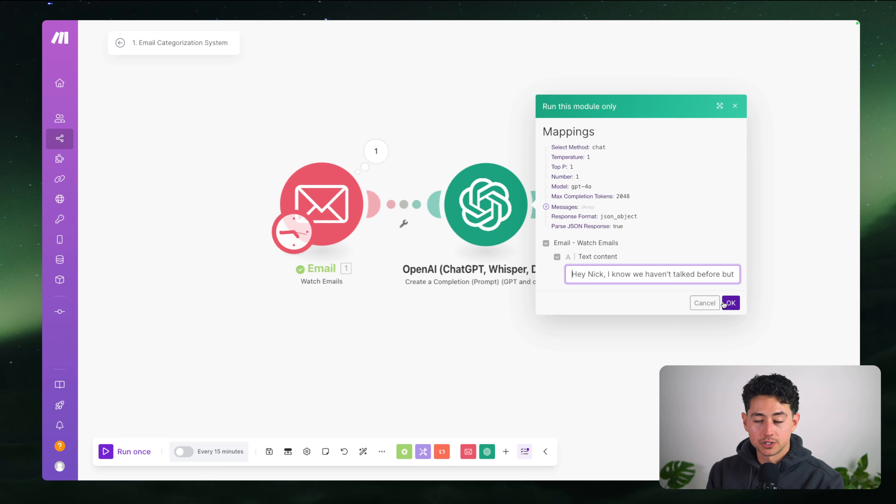
left_click(730, 304)
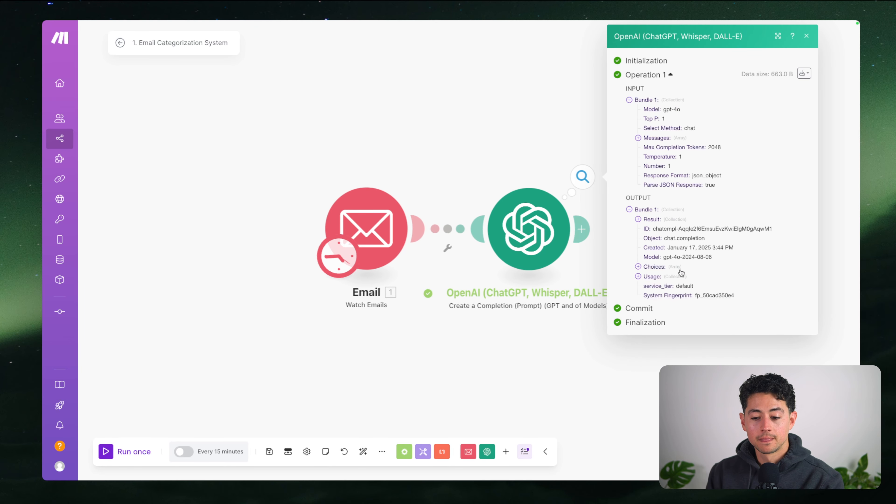
left_click(645, 223)
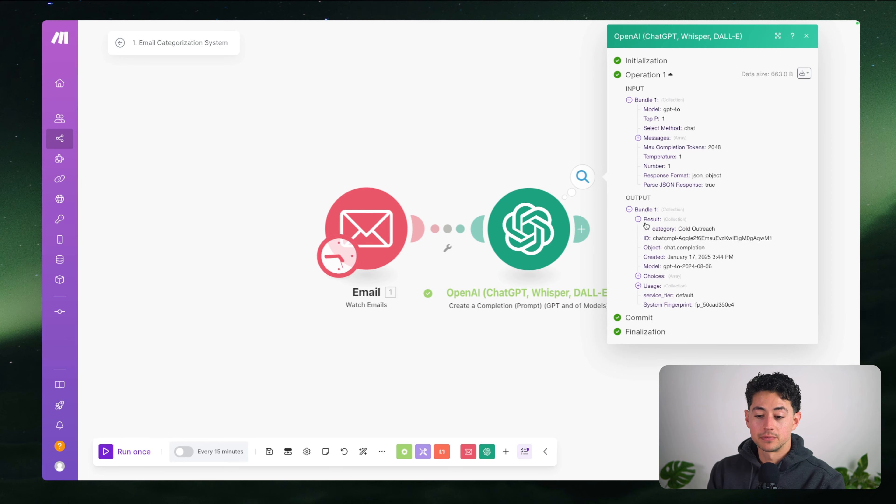
left_click_drag(733, 230, 675, 231)
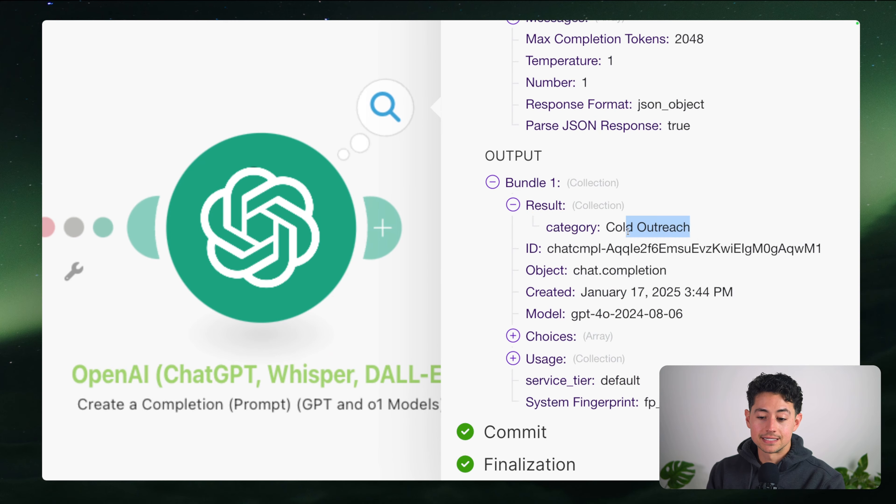
left_click_drag(599, 231, 648, 230)
left_click(543, 150)
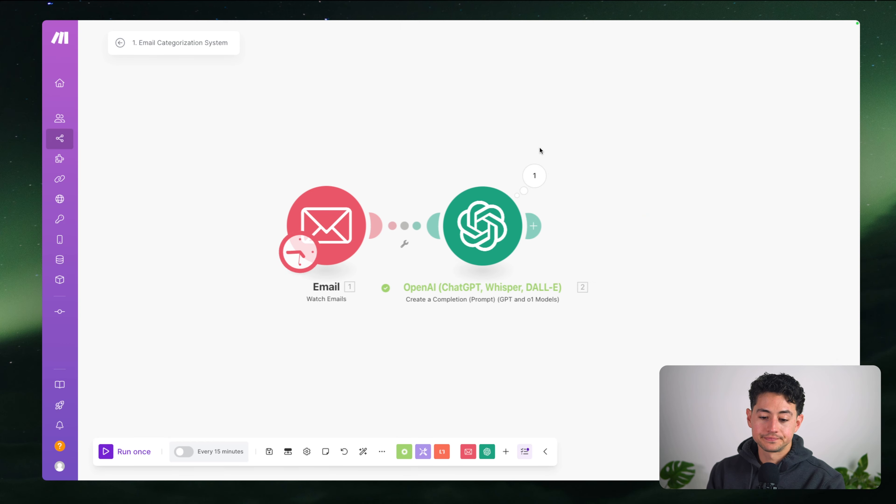
Run the OpenAI module again on 'Hey Nick, I had a general question about this...' and check the output
right_click(372, 219)
left_click(406, 241)
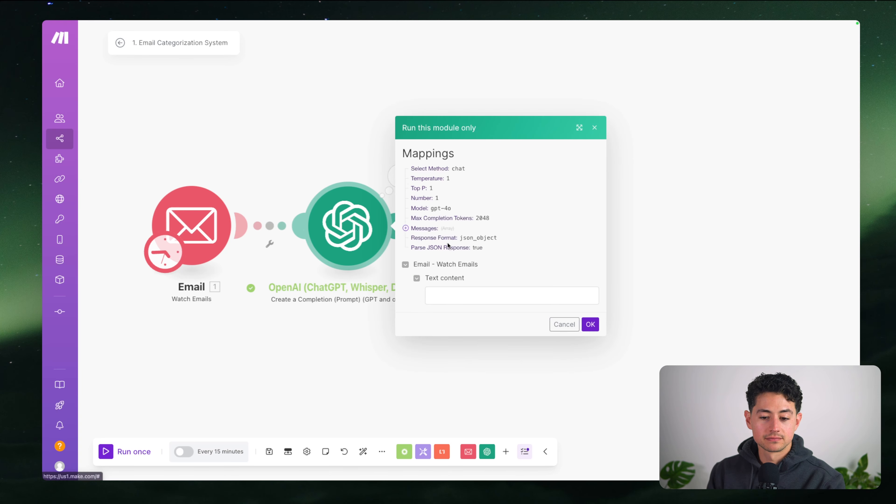
left_click(497, 295)
type("Hey Nick, ")
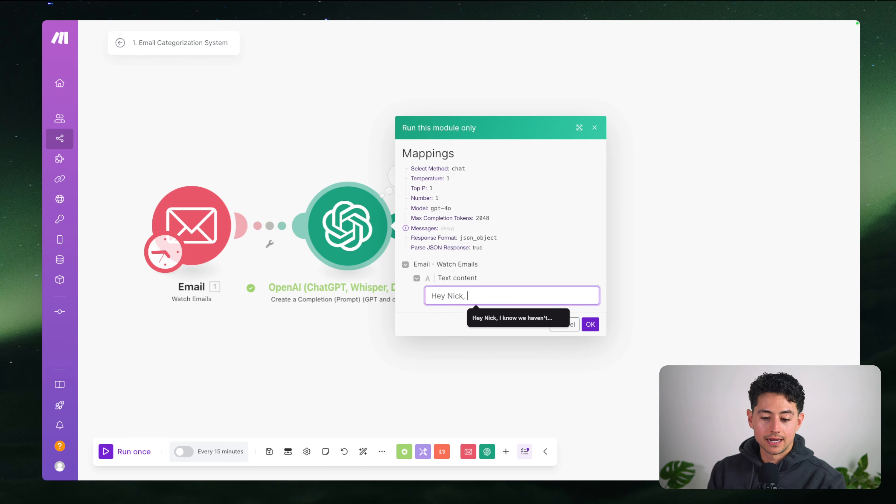
type("I had a general question about")
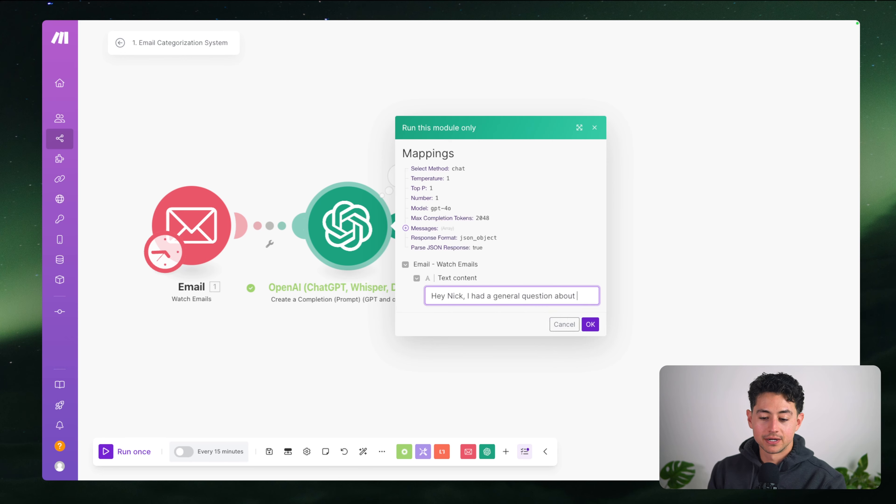
type(" this...")
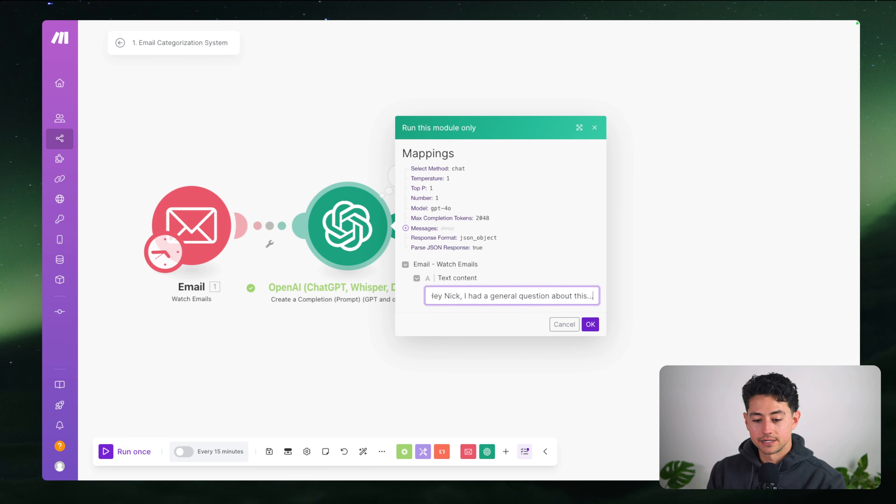
left_click(526, 320)
left_click(584, 328)
left_click(566, 176)
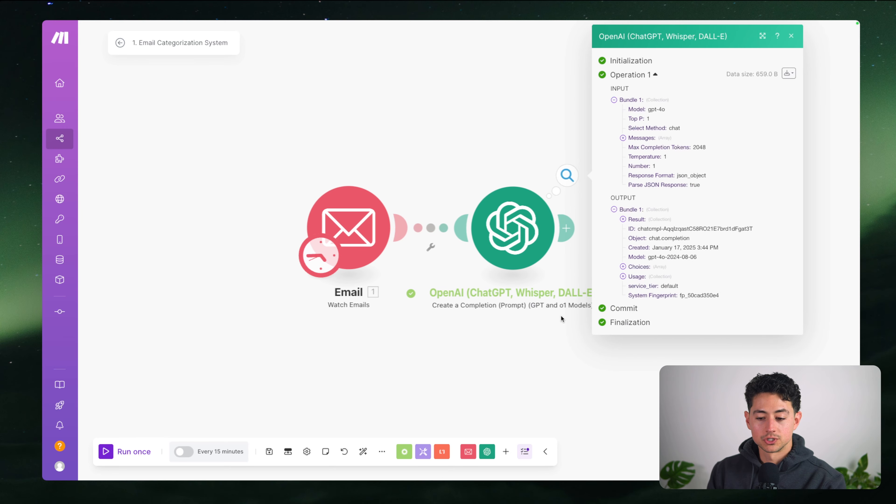
left_click(470, 151)
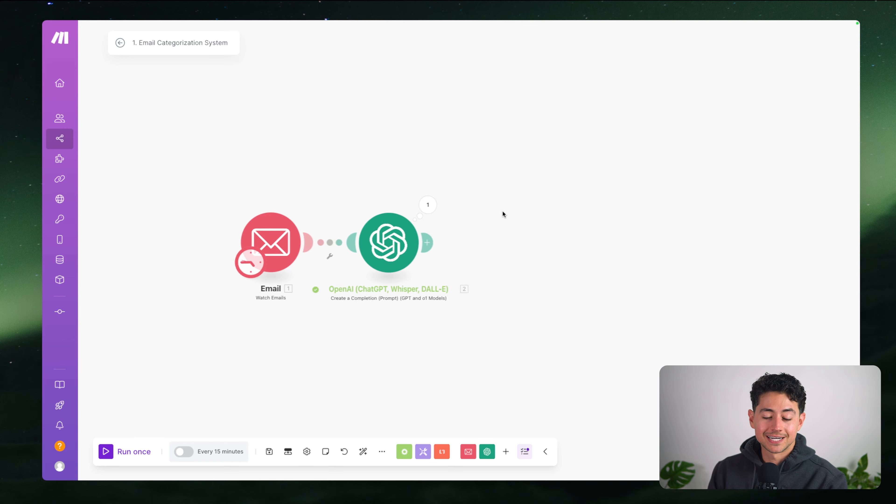
Add an Email 'Move an Email' module after the OpenAI step
left_click(468, 451)
type("abel")
key("Return")
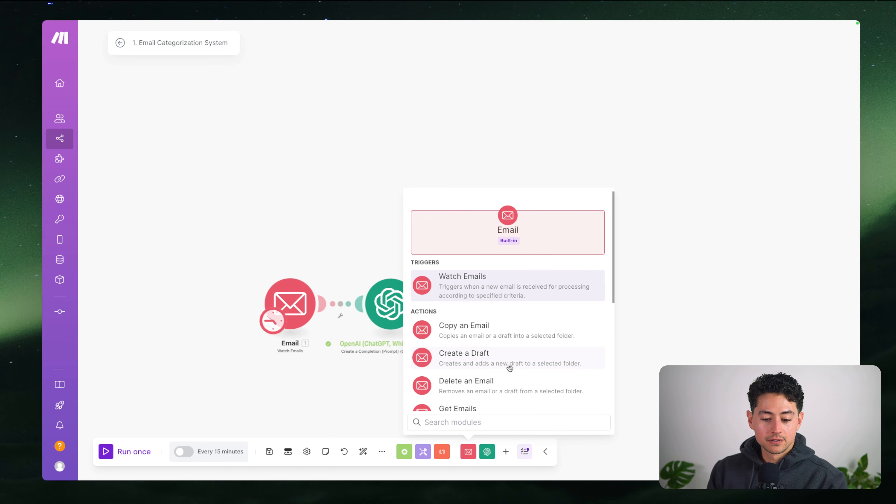
scroll(510, 368, "down", 5)
scroll(510, 368, "down", 2)
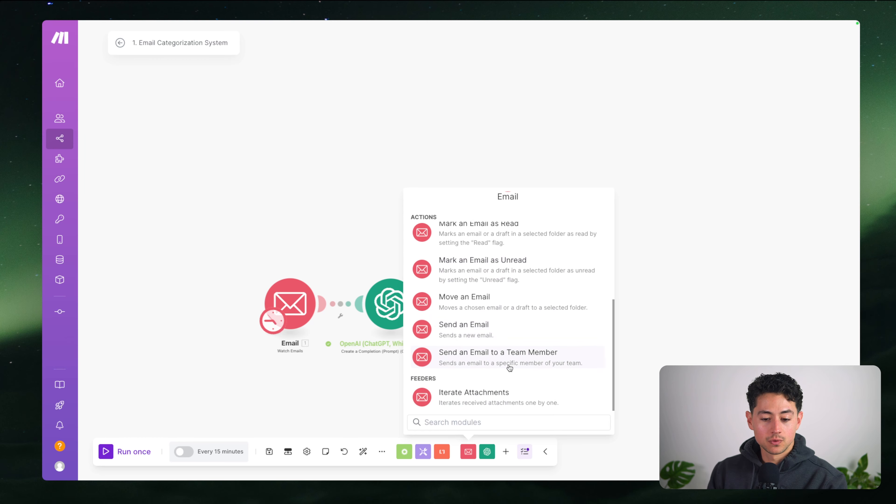
scroll(528, 376, "up", 2)
scroll(529, 376, "up", 4)
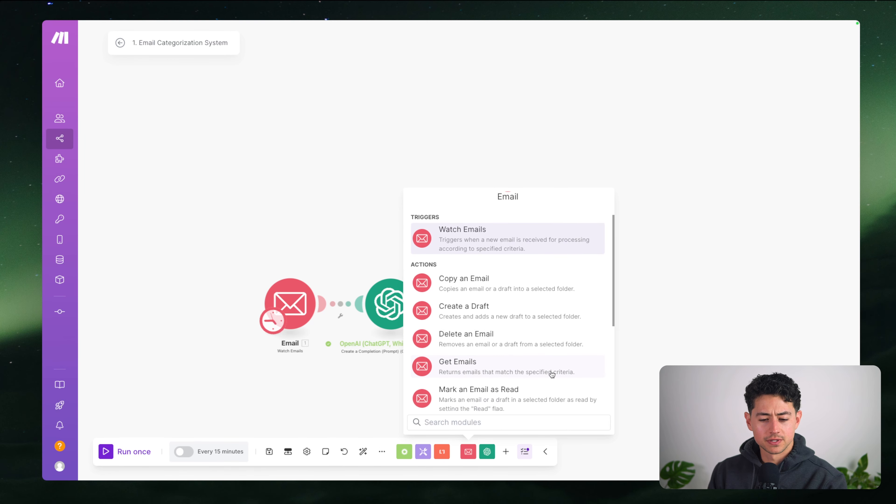
scroll(552, 374, "down", 3)
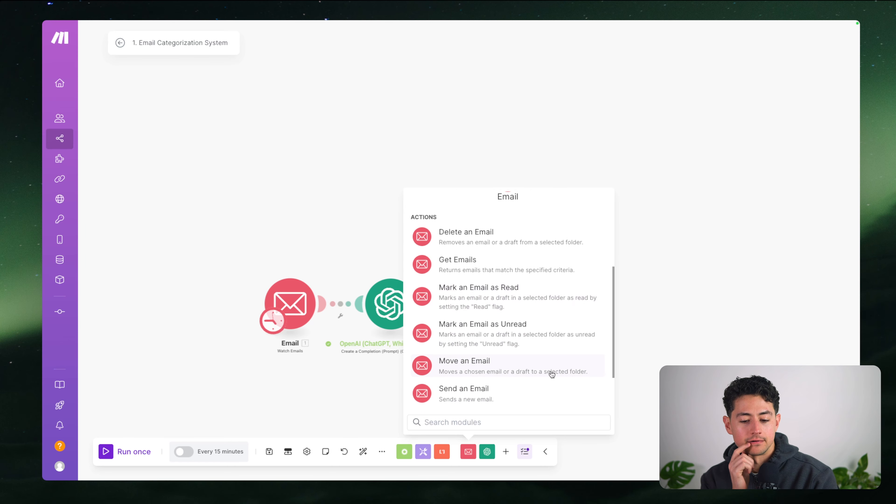
scroll(552, 374, "down", 2)
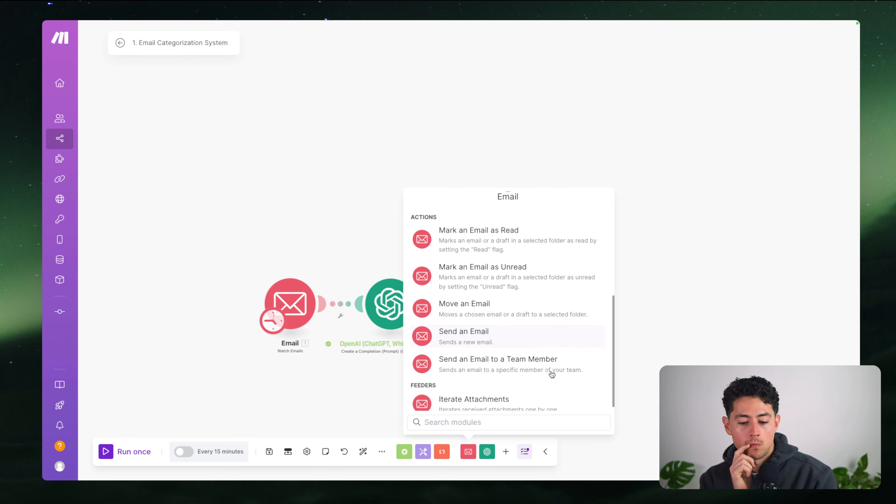
left_click(512, 316)
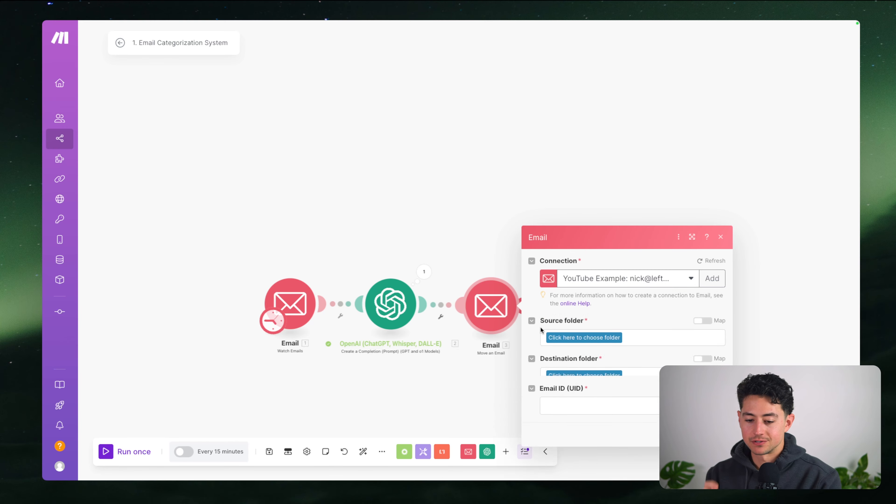
Open the Move an Email settings, leaving the source and destination folders unset
left_click(604, 339)
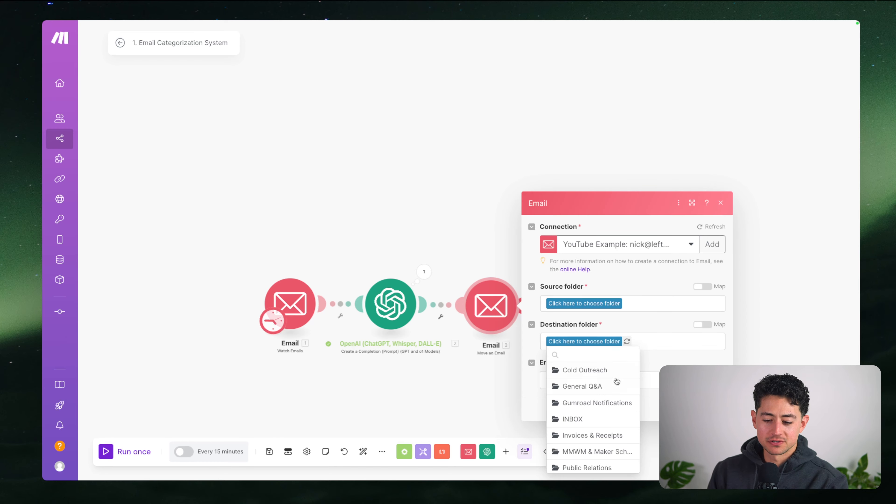
scroll(615, 381, "down", 1)
scroll(616, 381, "up", 1)
left_click(484, 261)
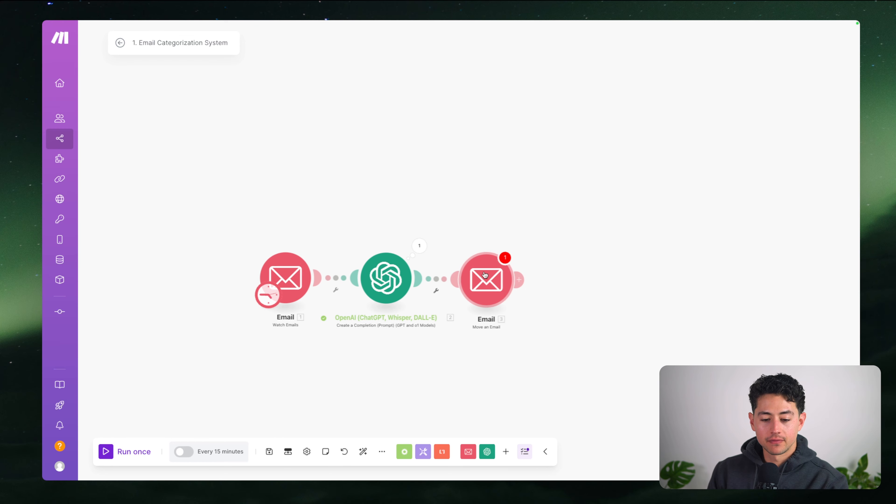
left_click(513, 293)
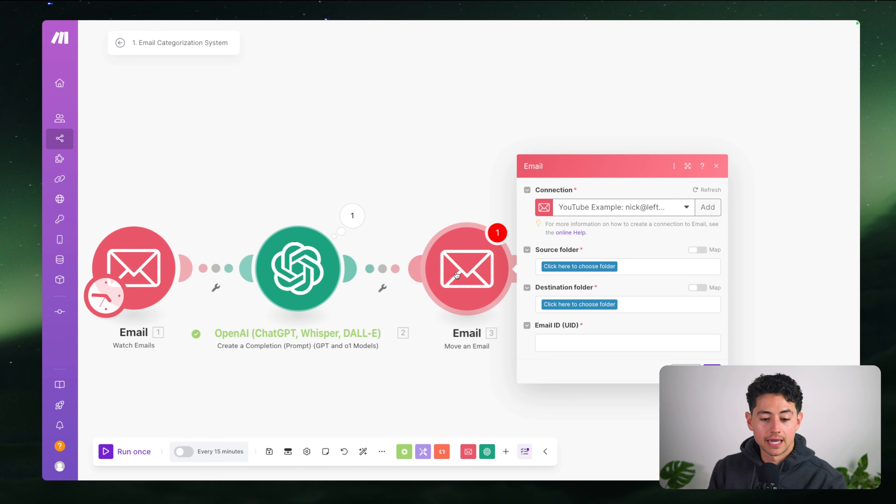
Map the trigger's 1. Email ID (UID) into the Email ID field
left_click(651, 340)
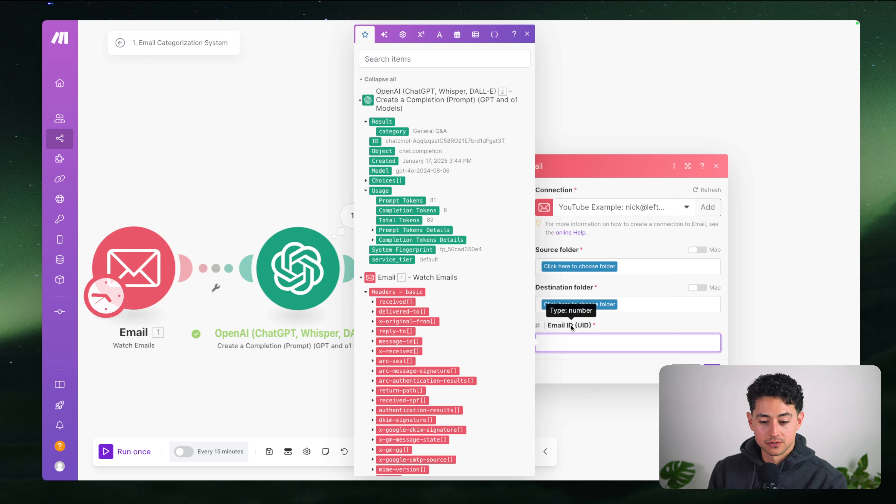
scroll(476, 304, "down", 5)
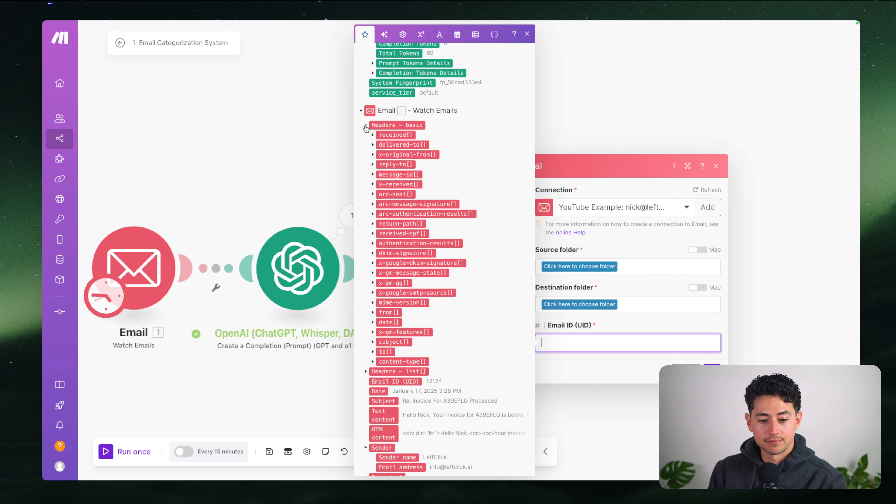
left_click(367, 124)
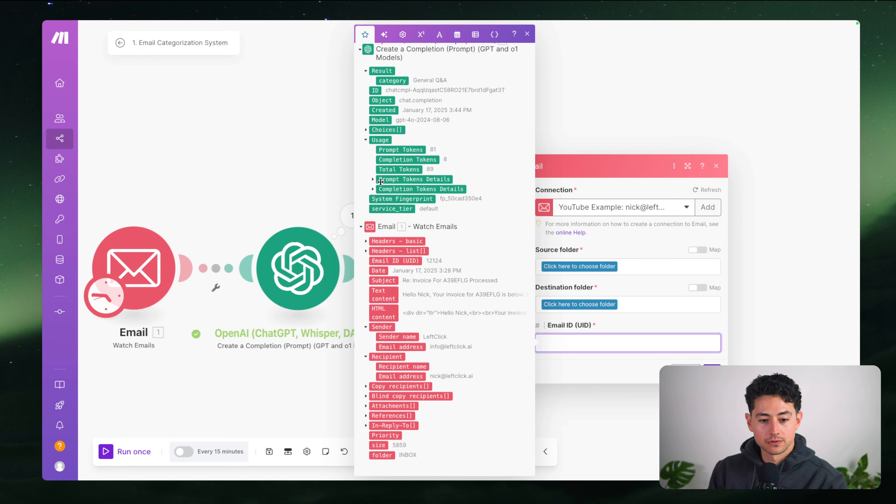
left_click(390, 261)
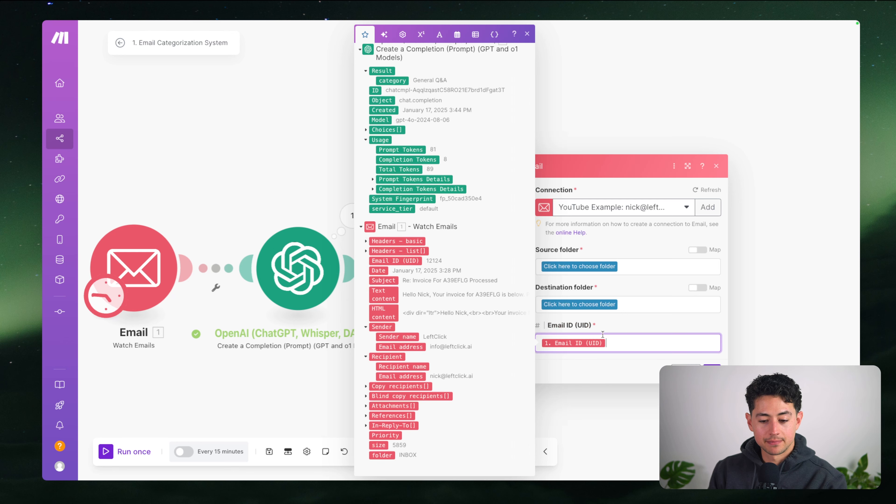
left_click(641, 282)
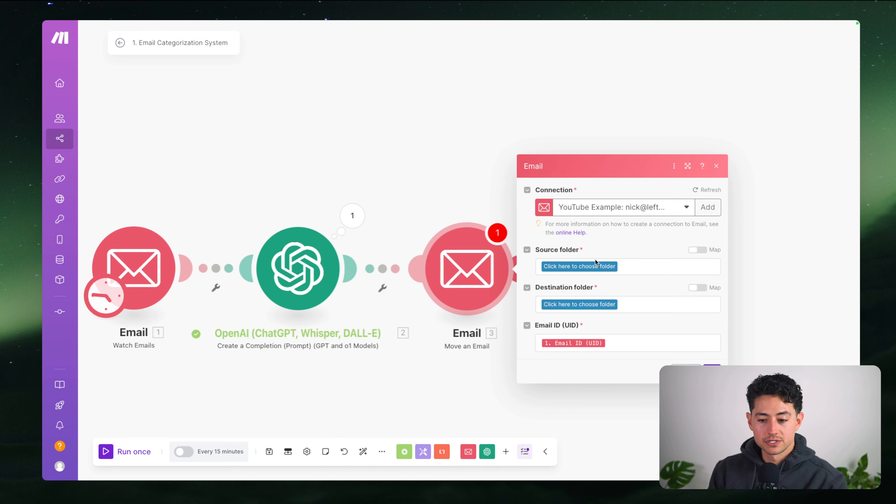
Set the source folder to INBOX and the destination folder to Cold Outreach
left_click(609, 264)
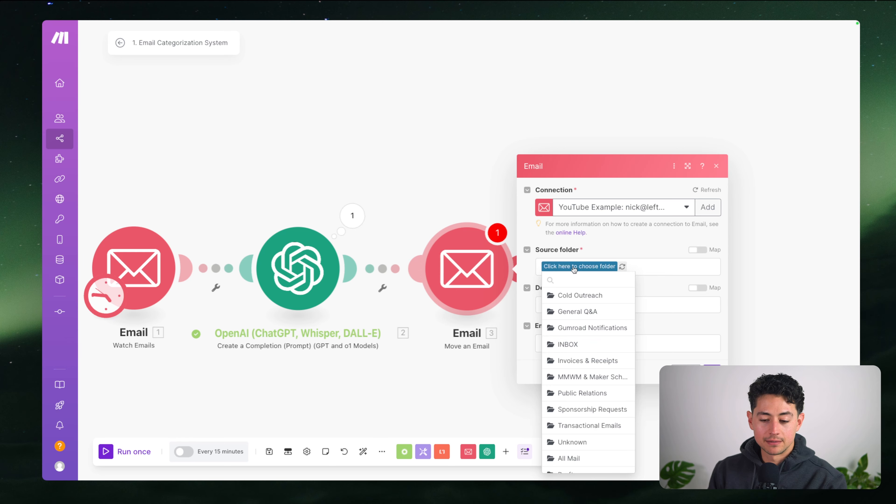
scroll(599, 307, "down", 1)
left_click(590, 323)
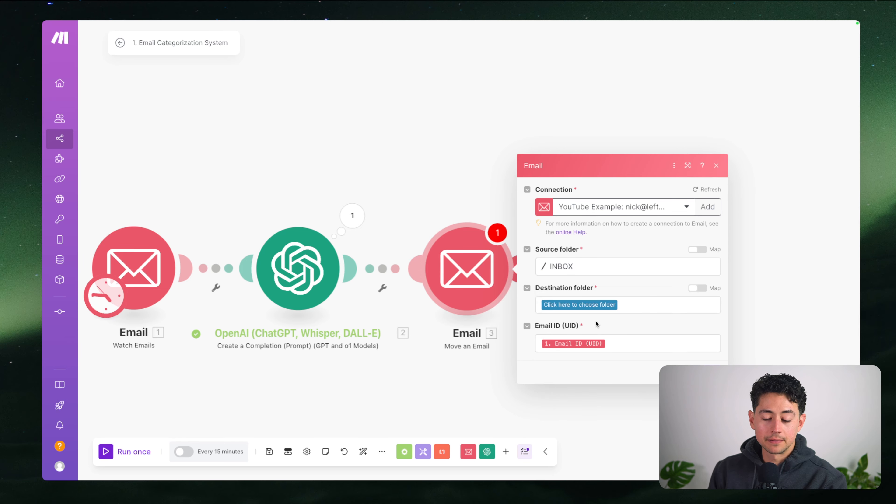
left_click(589, 306)
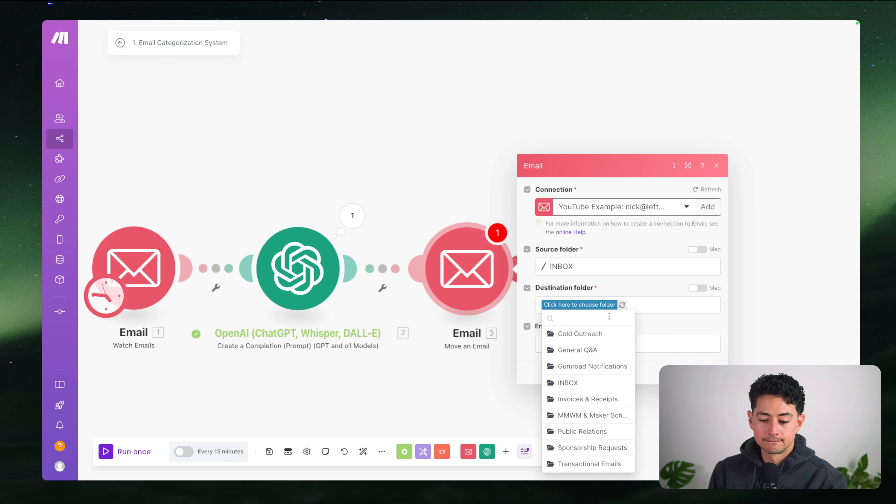
left_click(604, 335)
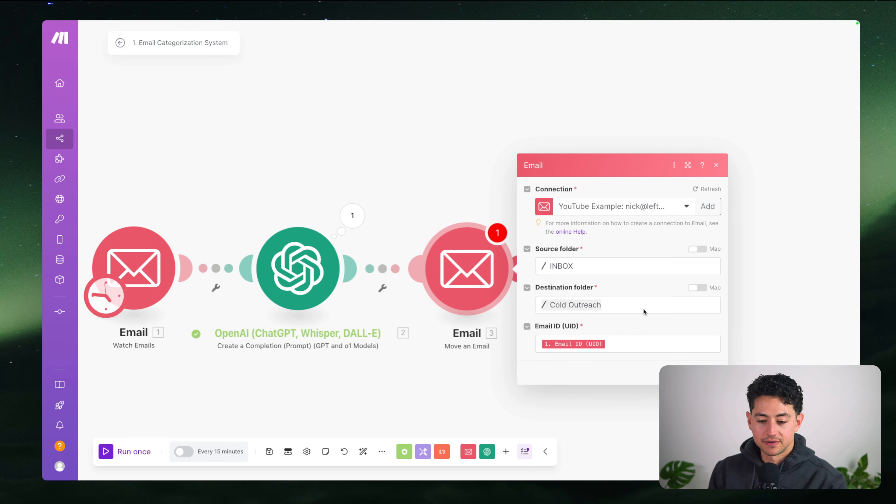
left_click(700, 290)
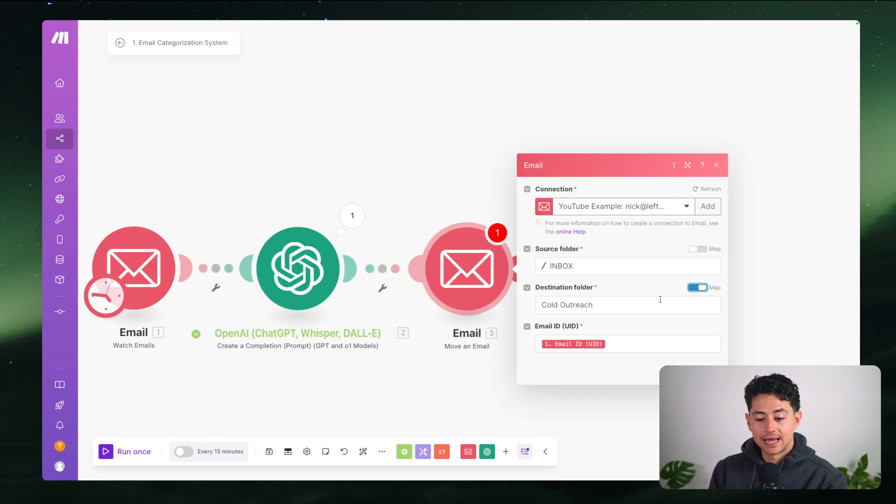
left_click_drag(653, 303, 533, 305)
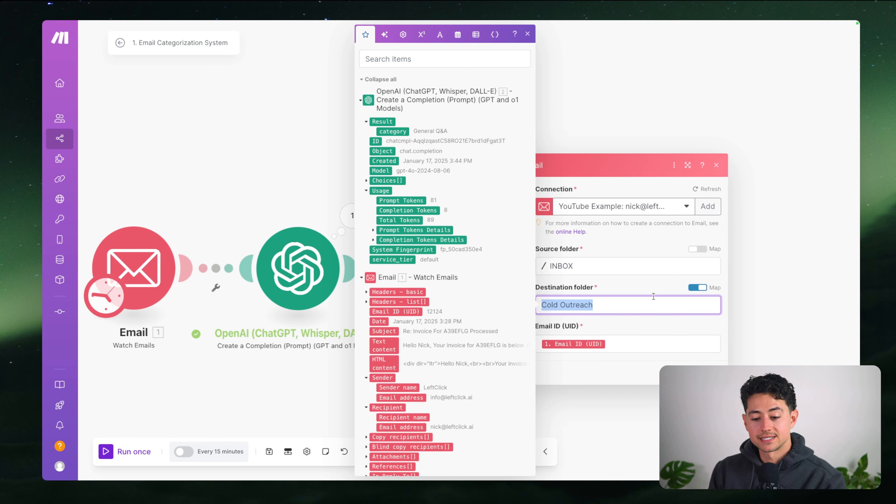
left_click(697, 288)
left_click(578, 305)
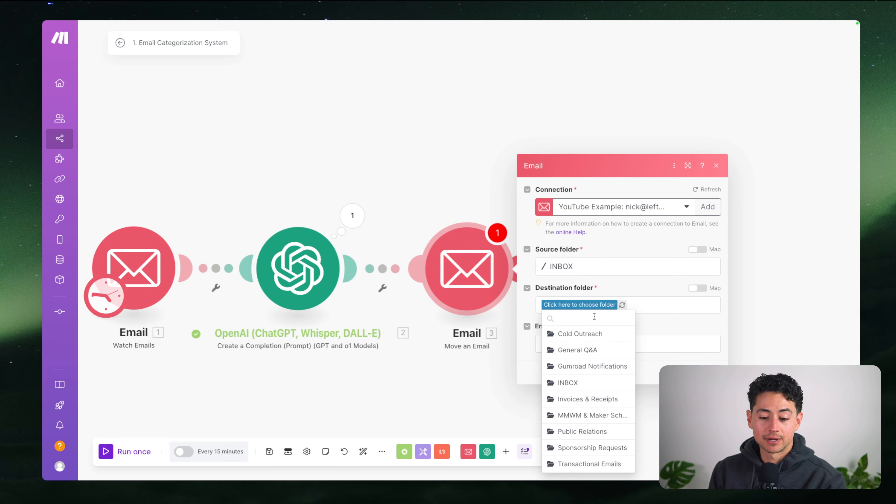
left_click(585, 333)
Check the OpenAI module's last output to see its category value, General Q&A
left_click(592, 305)
scroll(595, 345, "down", 3)
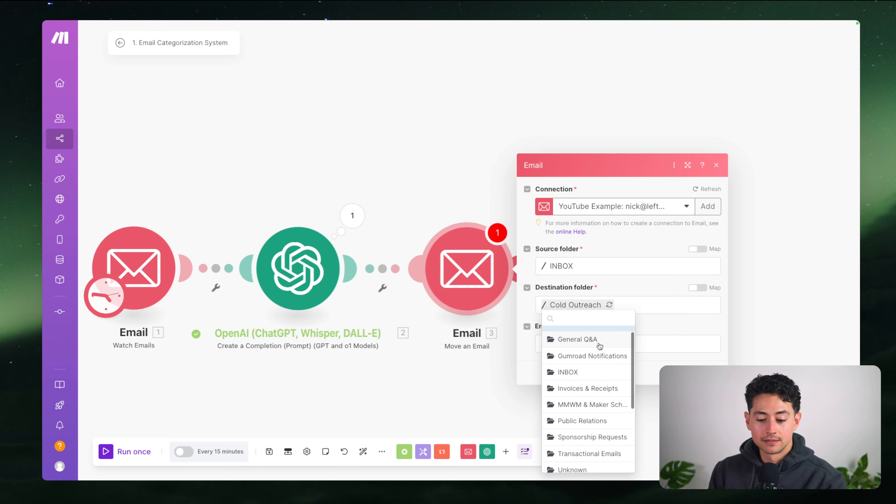
scroll(594, 351, "up", 3)
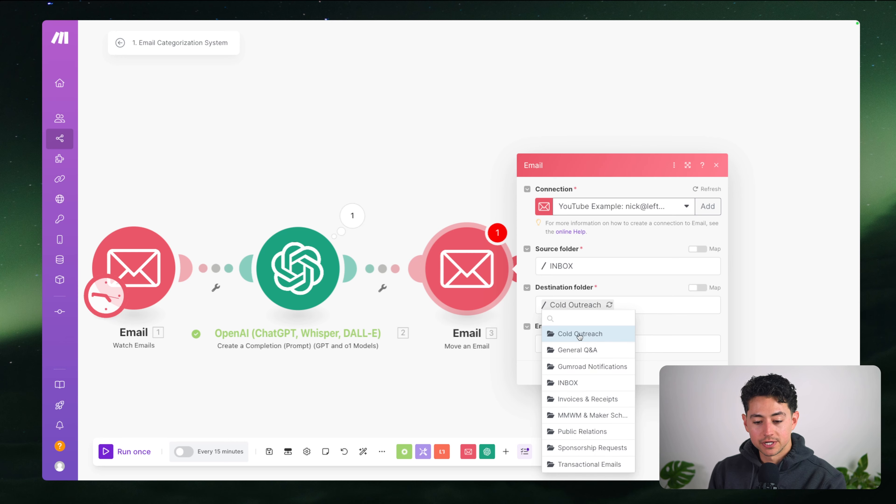
scroll(591, 380, "down", 2)
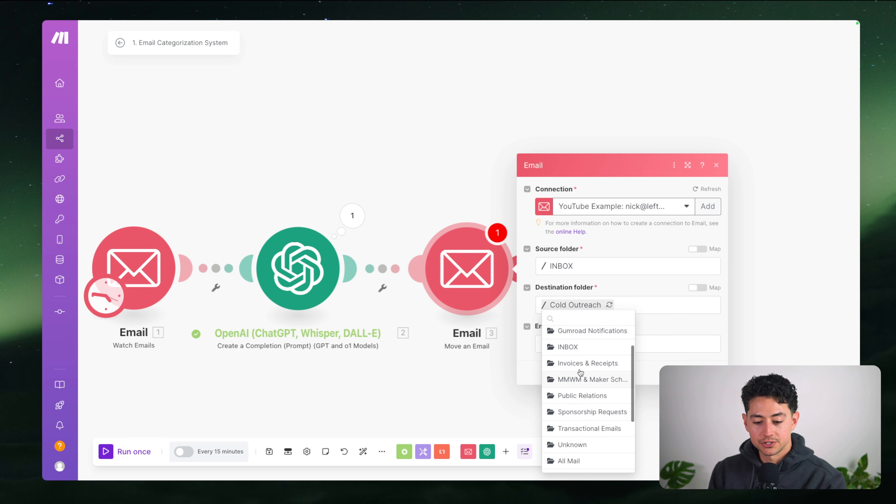
scroll(592, 385, "down", 2)
left_click(352, 216)
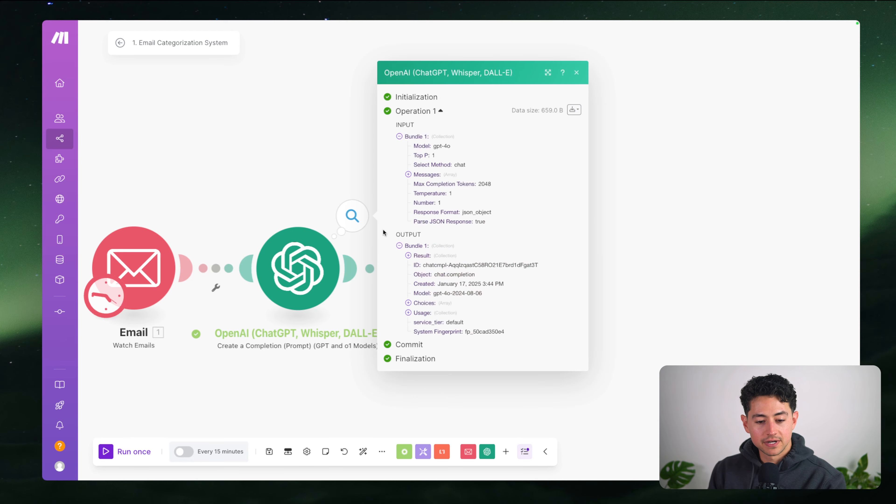
left_click(415, 259)
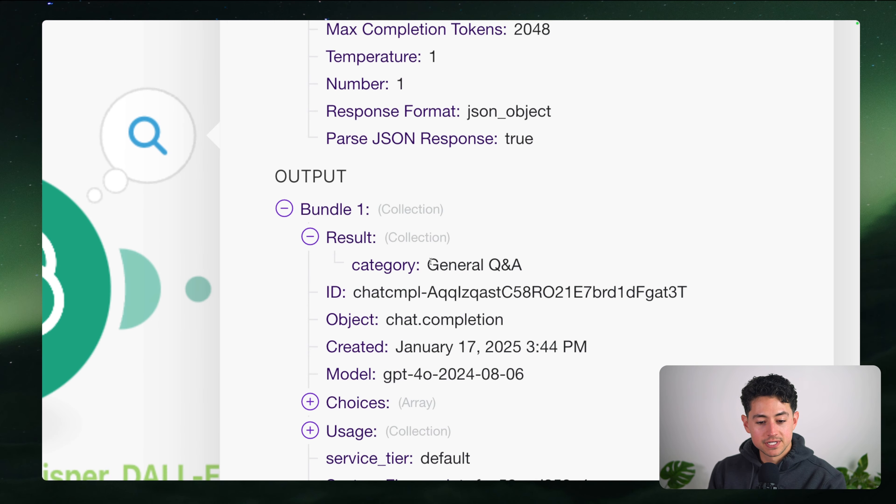
left_click_drag(428, 265, 527, 263)
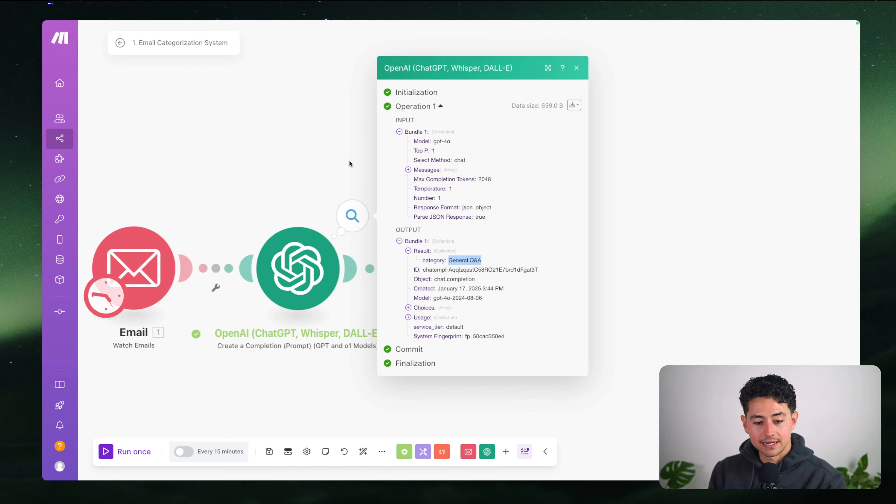
left_click(349, 160)
Map the OpenAI result category into the destination folder and save the module
left_click(464, 261)
left_click(697, 287)
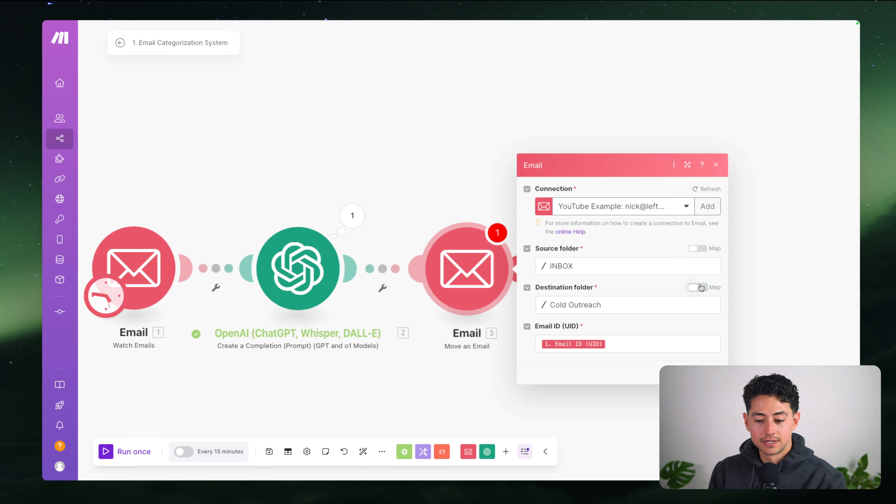
left_click(582, 305)
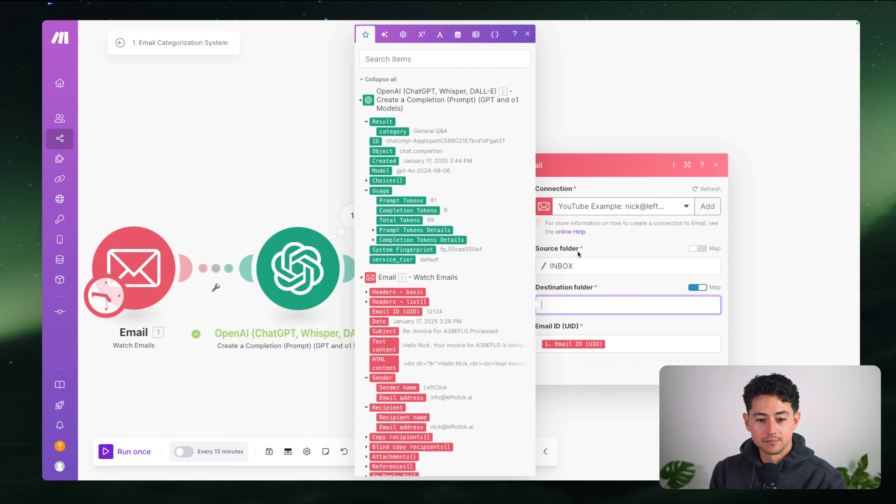
left_click(393, 132)
left_click(708, 372)
left_click_drag(569, 323, 725, 296)
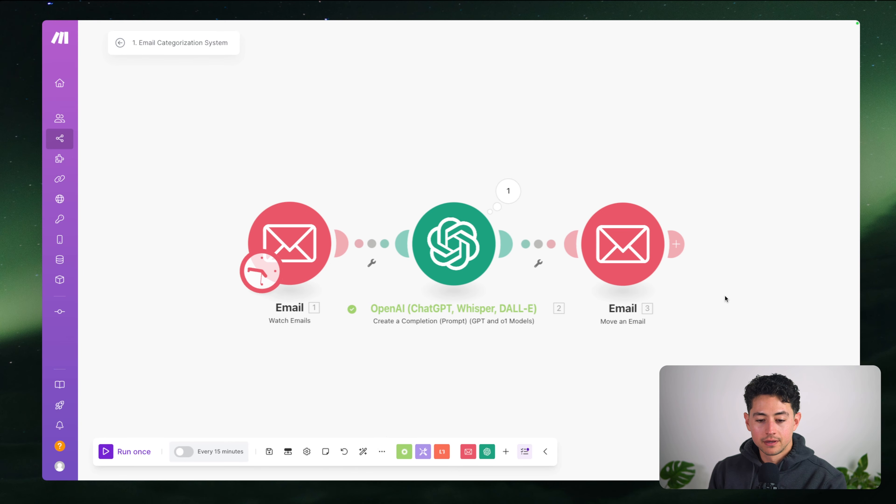
left_click_drag(554, 294, 451, 285)
scroll(451, 283, "down", 5)
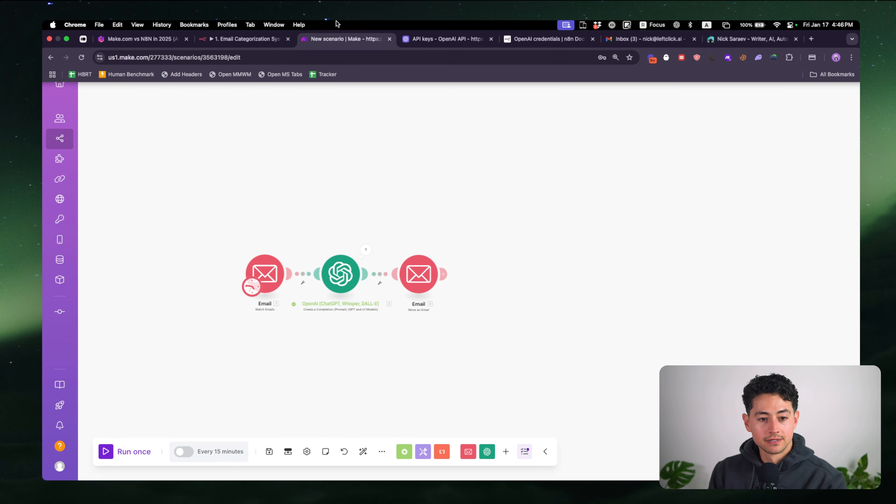
left_click(268, 41)
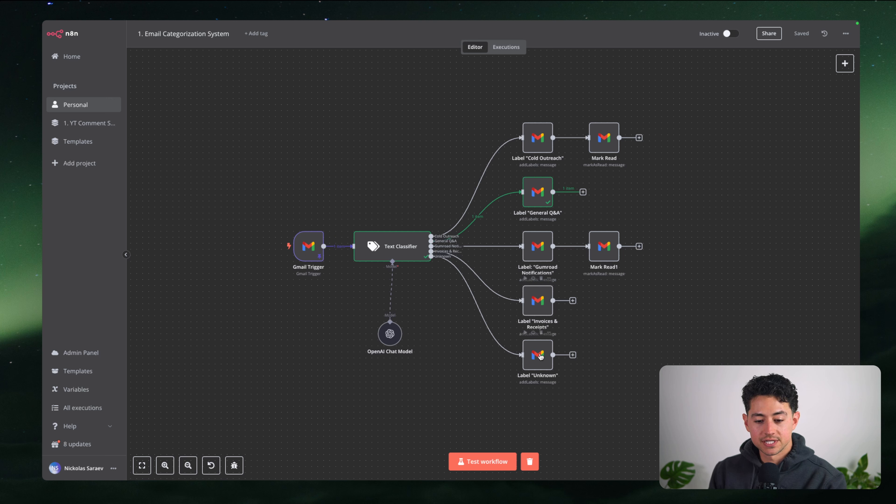
mouse_move(310, 22)
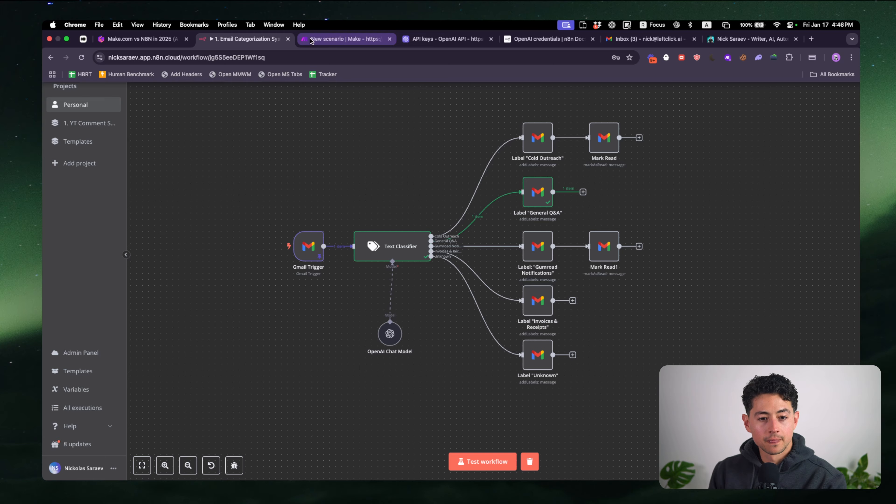
left_click(310, 41)
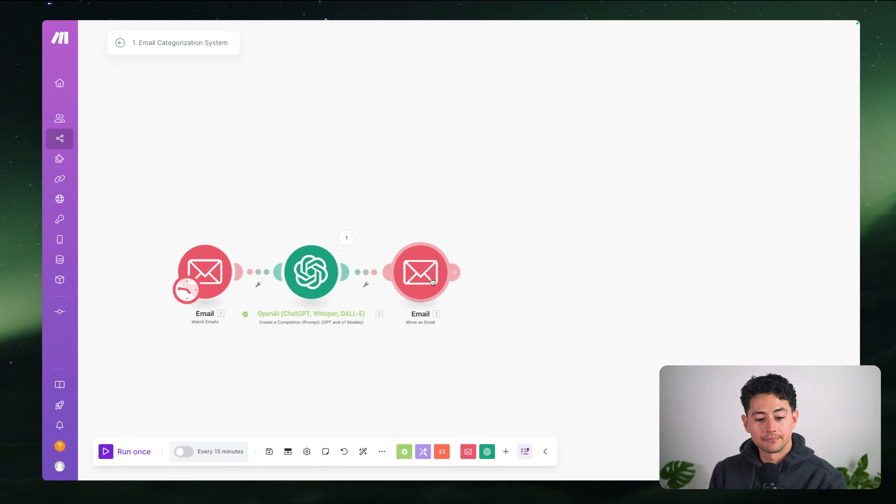
Add an Email 'Mark an Email as Read' module after Move an Email
left_click(432, 280)
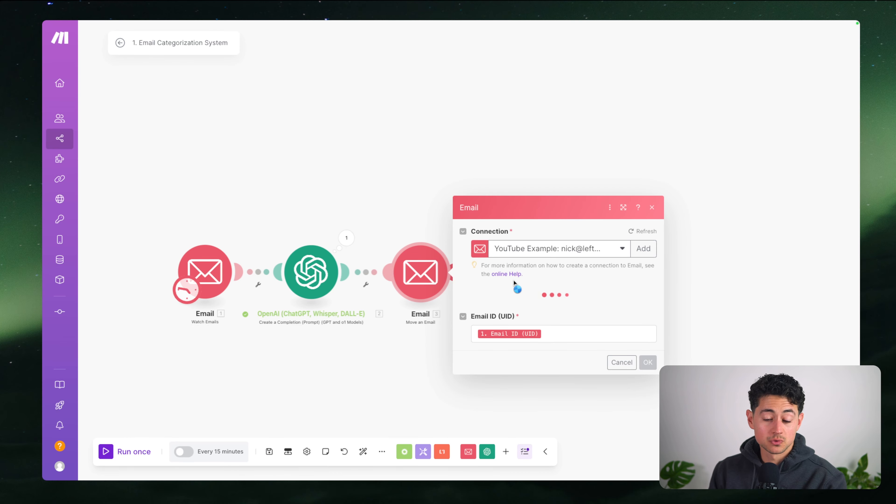
left_click(391, 203)
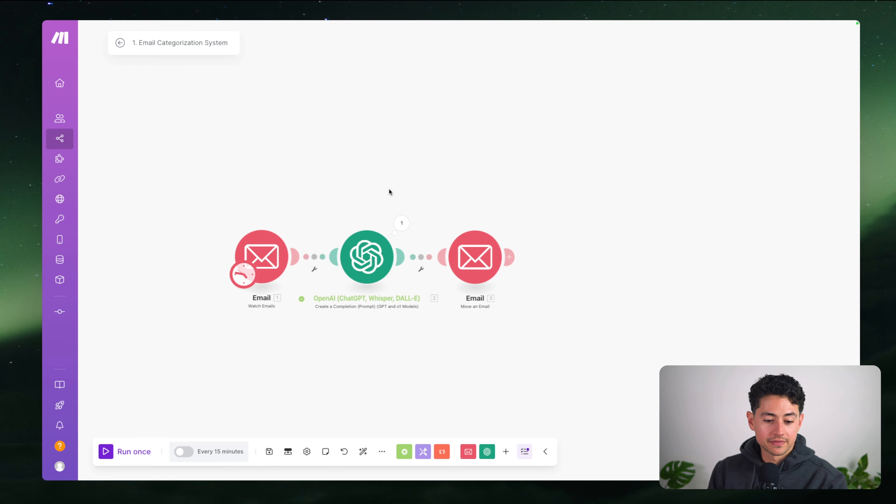
left_click(406, 223)
left_click(393, 201)
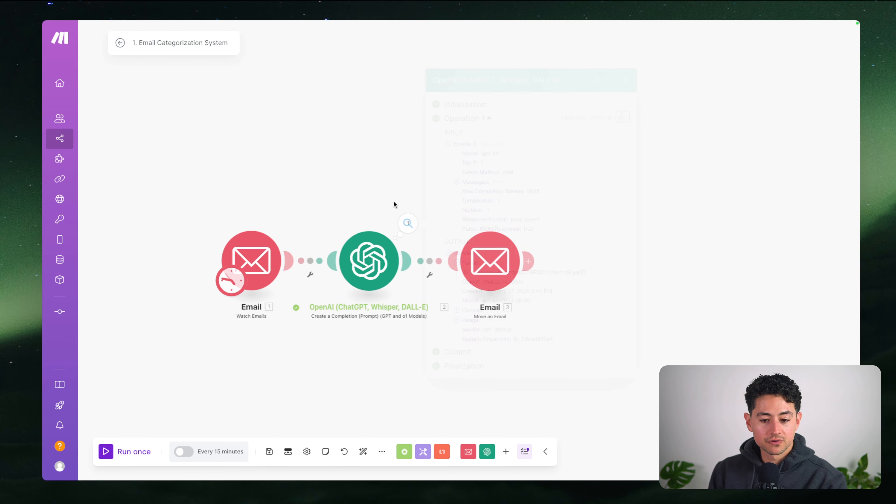
left_click(468, 451)
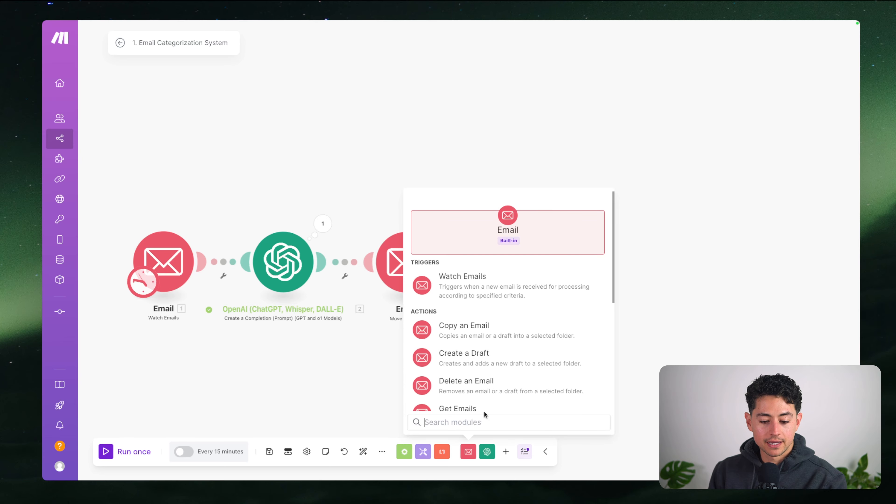
scroll(474, 394, "down", 3)
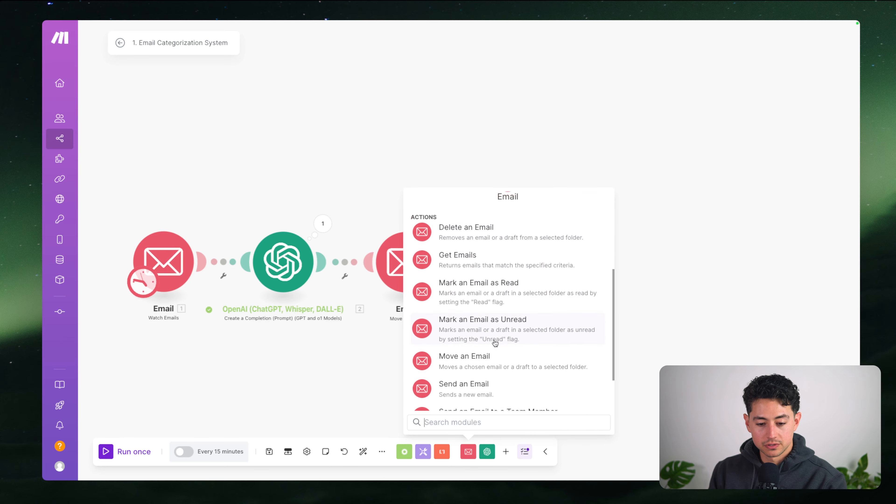
left_click(493, 291)
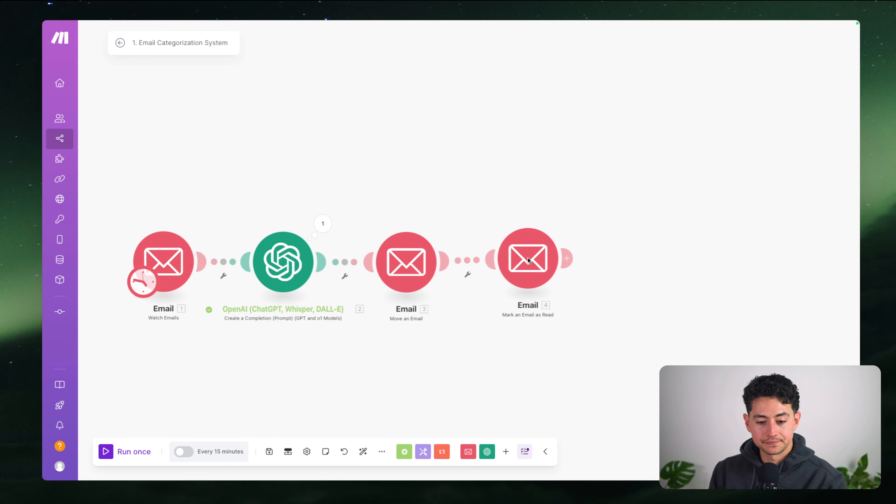
left_click(528, 258)
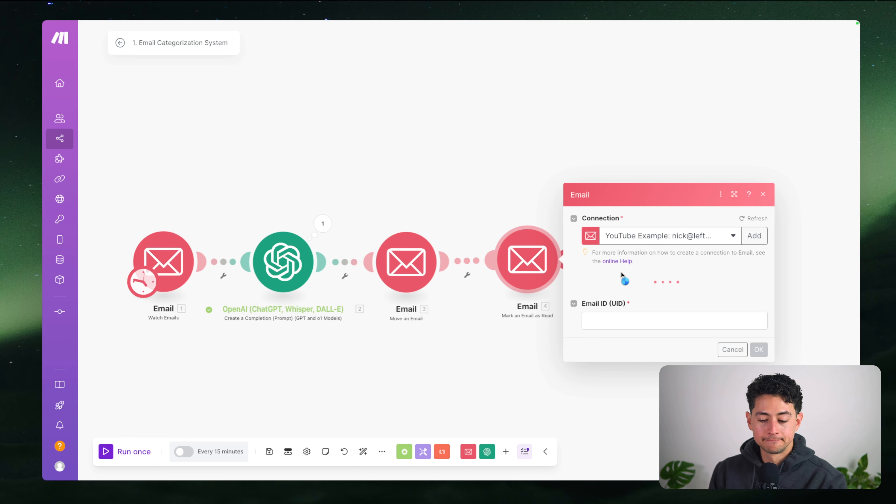
Map the trigger's 1. Email ID (UID) into the Email ID field
left_click(630, 314)
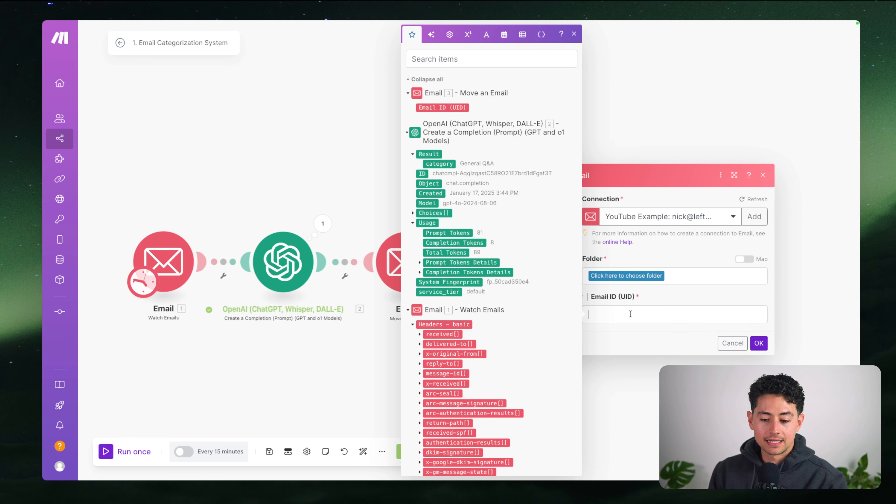
left_click(458, 108)
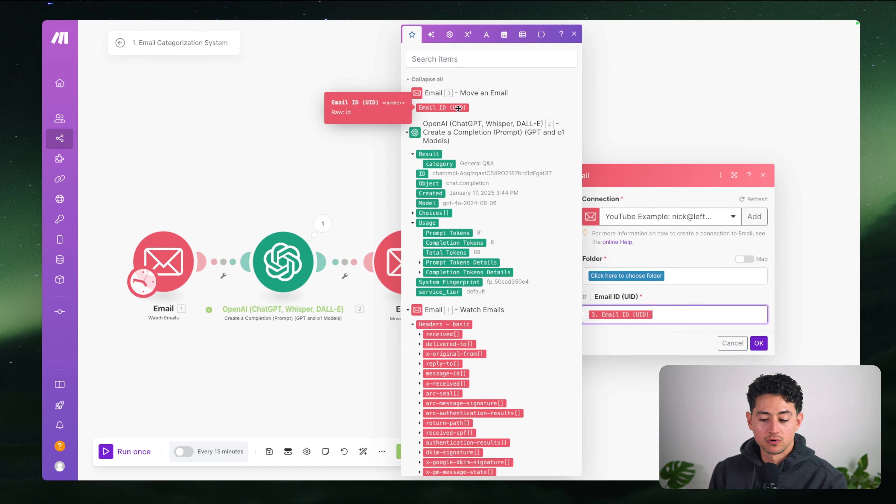
key("BackSpace")
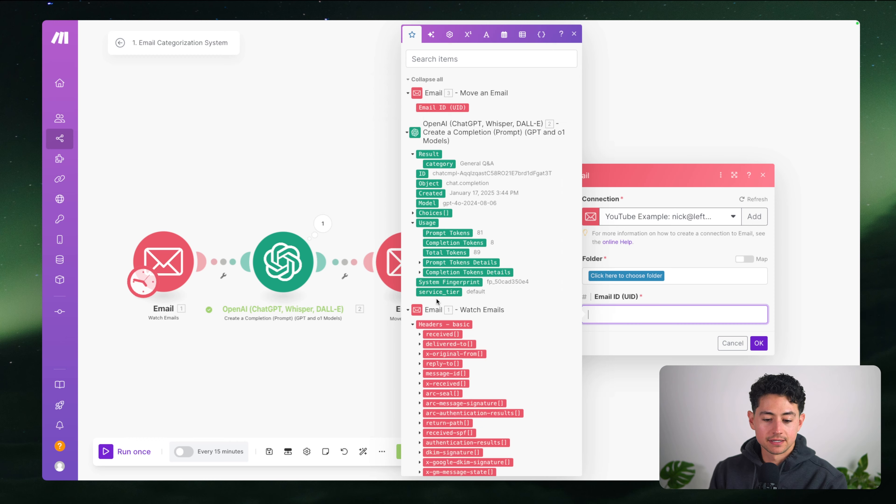
scroll(437, 301, "down", 3)
left_click(413, 241)
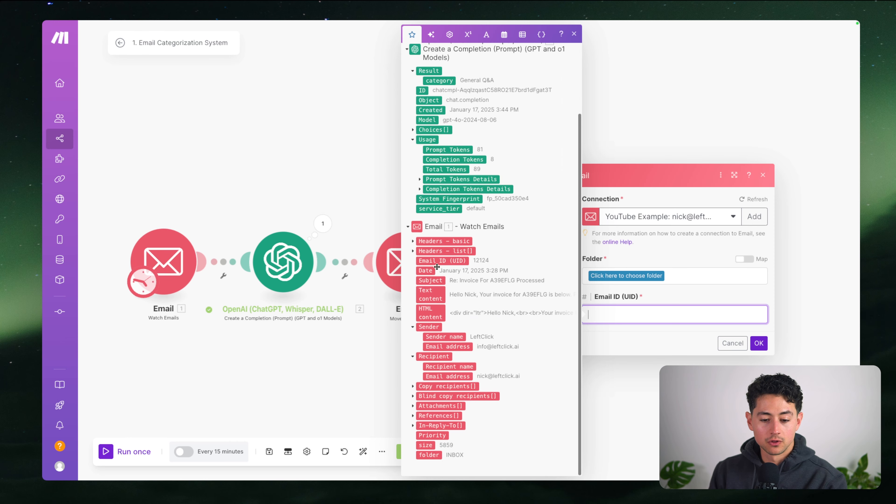
left_click(452, 259)
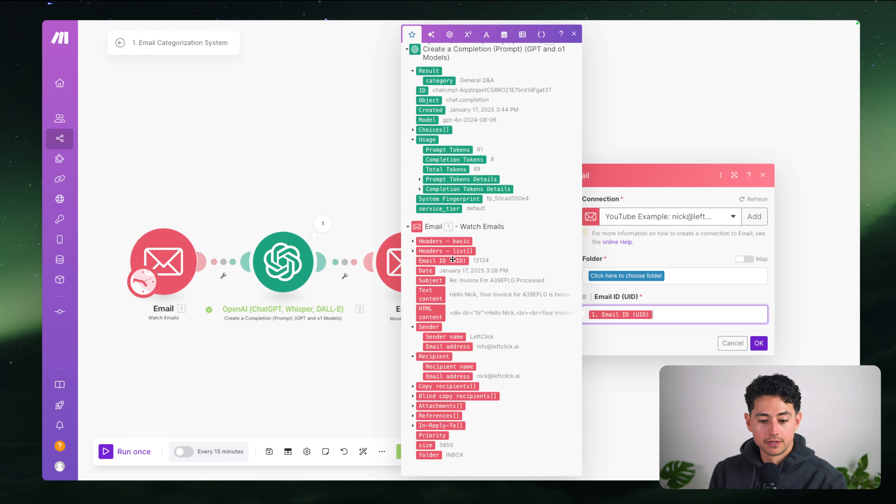
scroll(453, 259, "up", 3)
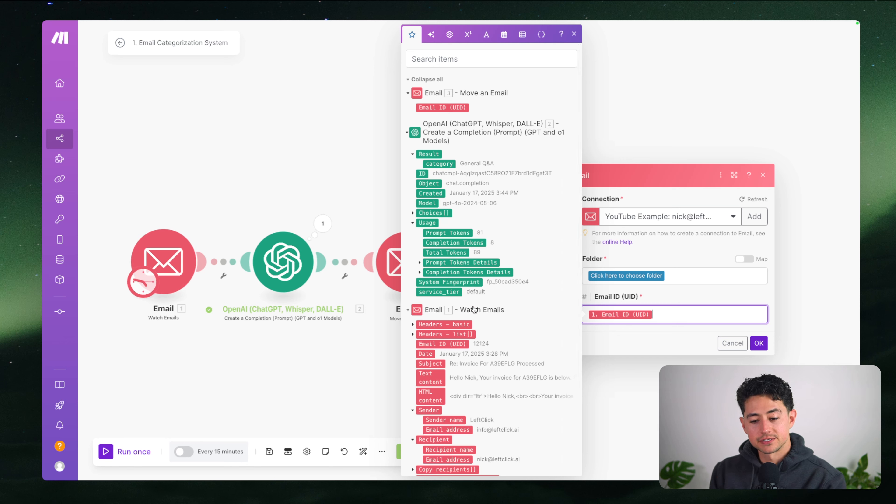
left_click(660, 258)
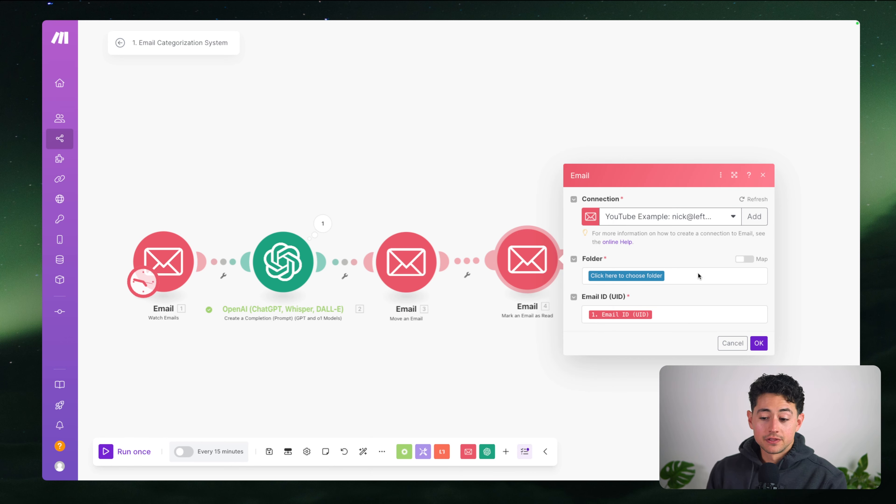
Map the folder to the OpenAI result category and save the settings
left_click(745, 260)
left_click(728, 274)
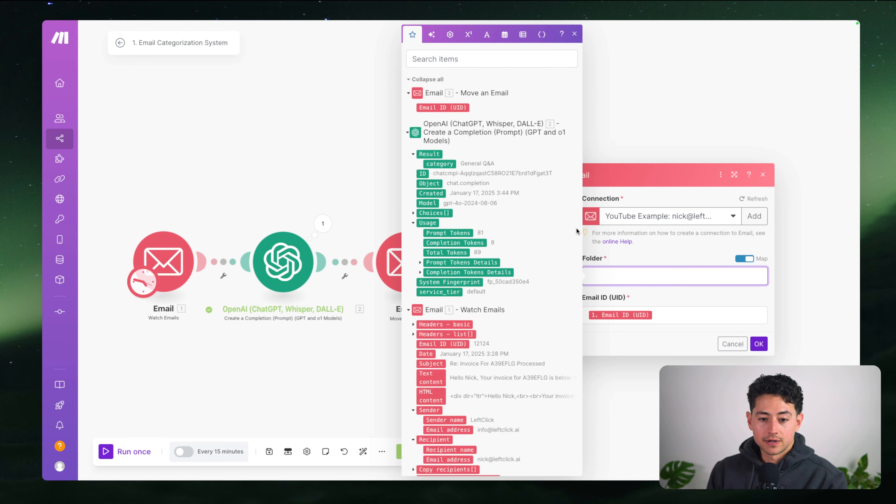
left_click(444, 163)
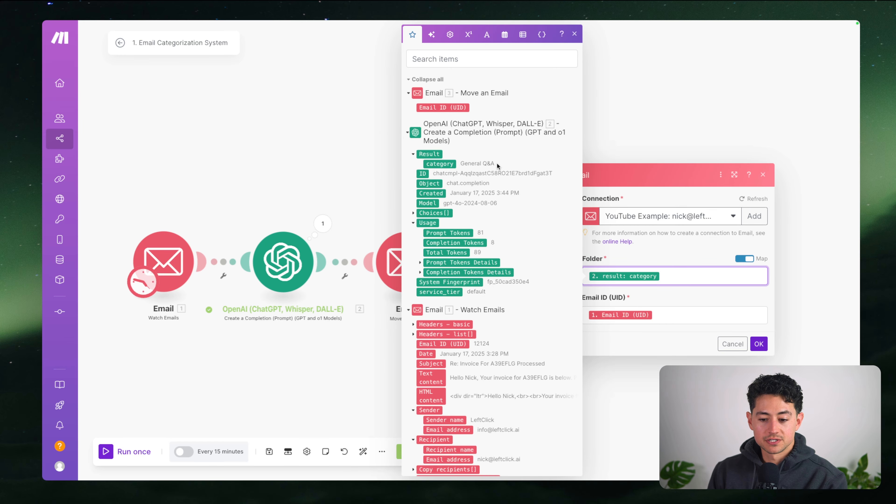
left_click(758, 343)
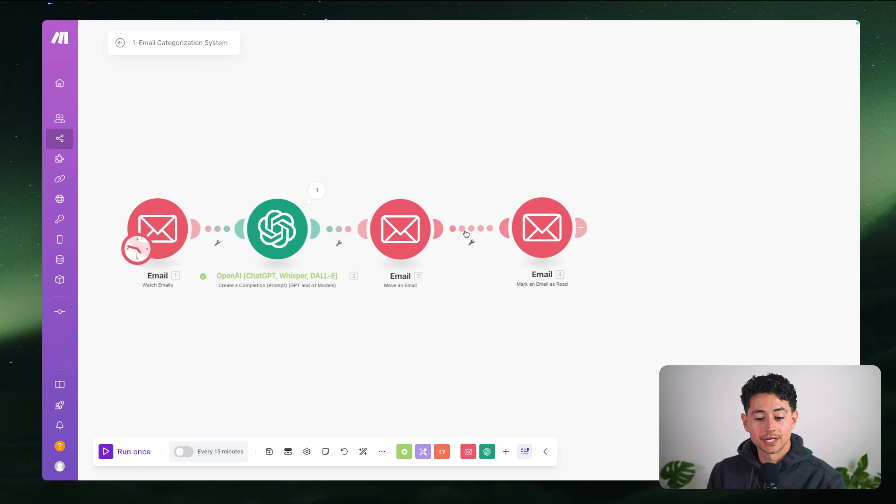
Add a filter on the link into Mark an Email as Read, labelled 'Gumroad / Cold Outreach?'
left_click(480, 234)
left_click(520, 191)
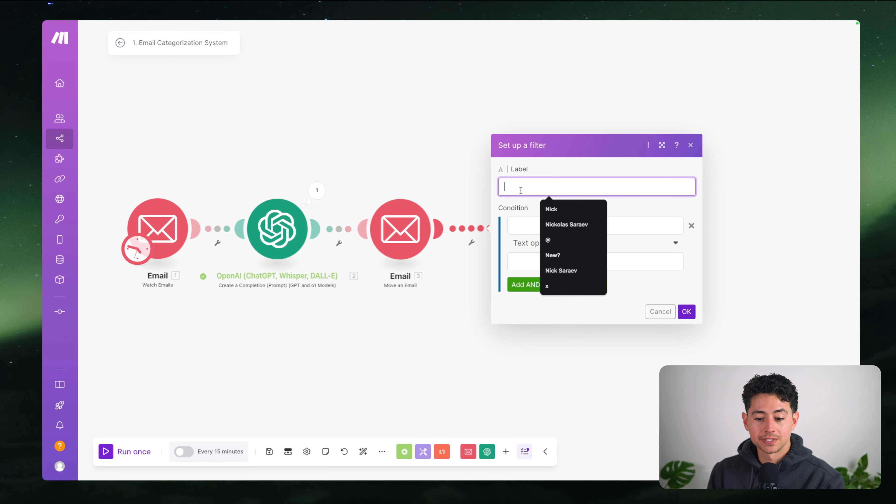
type("G")
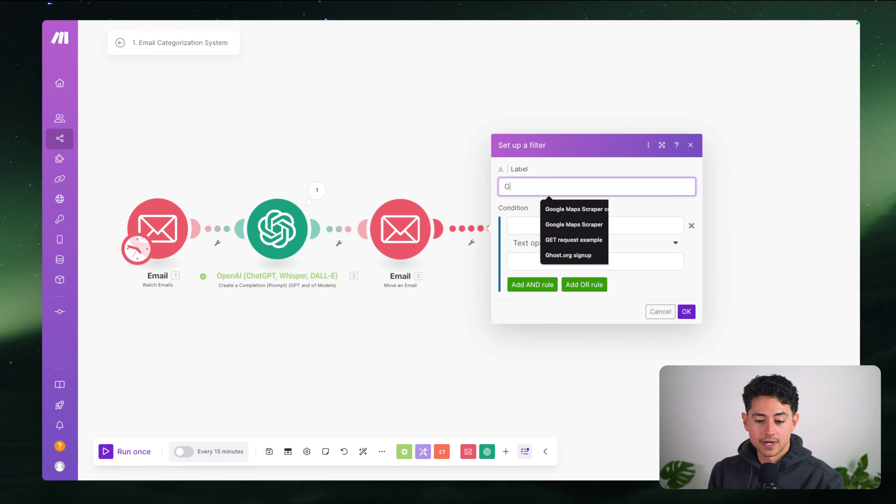
type("umroad Notification")
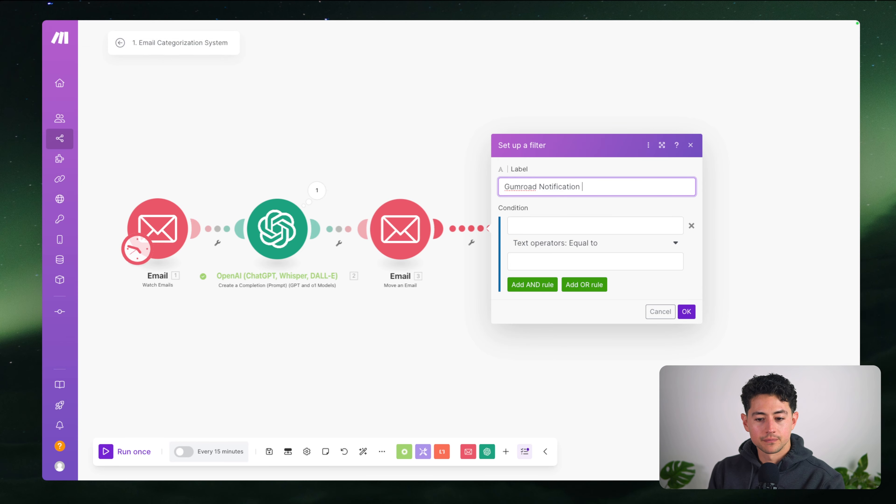
key("BackSpace")
key("BackSpace")
key("BackSpace")
key("BackSpace")
key("BackSpace")
key("BackSpace")
key("BackSpace")
key("BackSpace")
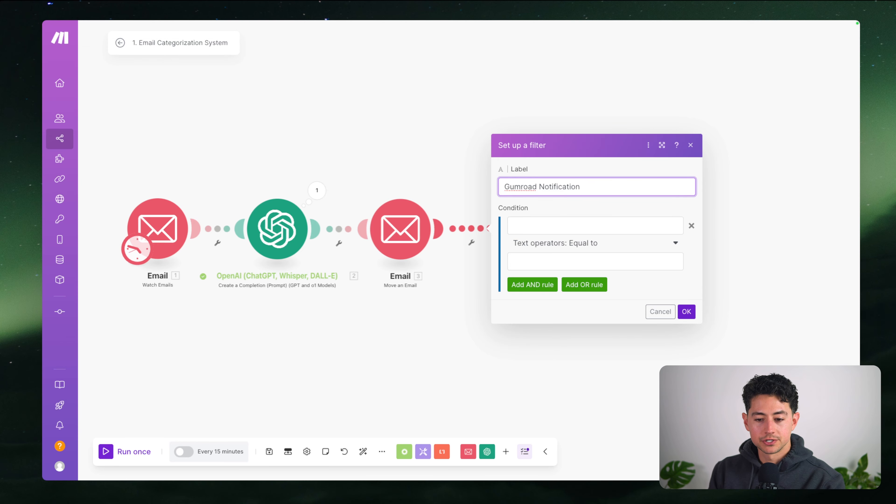
key("alt+shift+Left")
key("BackSpace")
type("Col")
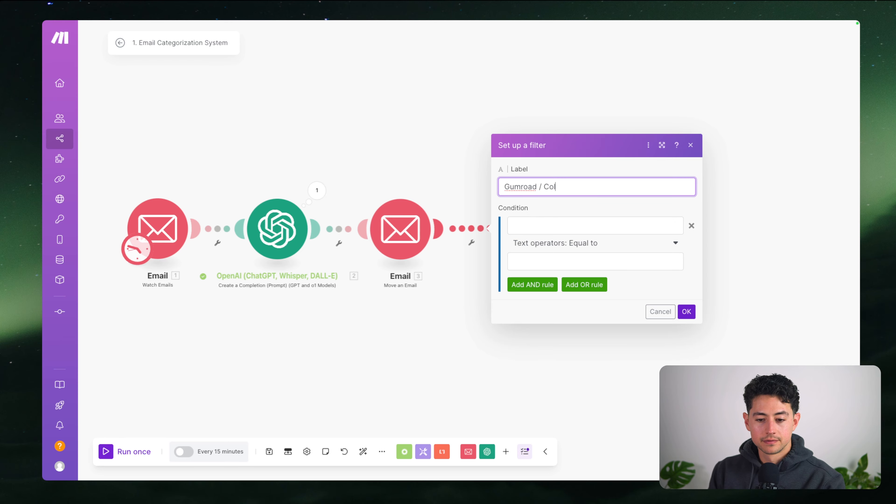
type("d Outreach?")
Set the first condition: the AI category equal to Cold Outreach
left_click(549, 224)
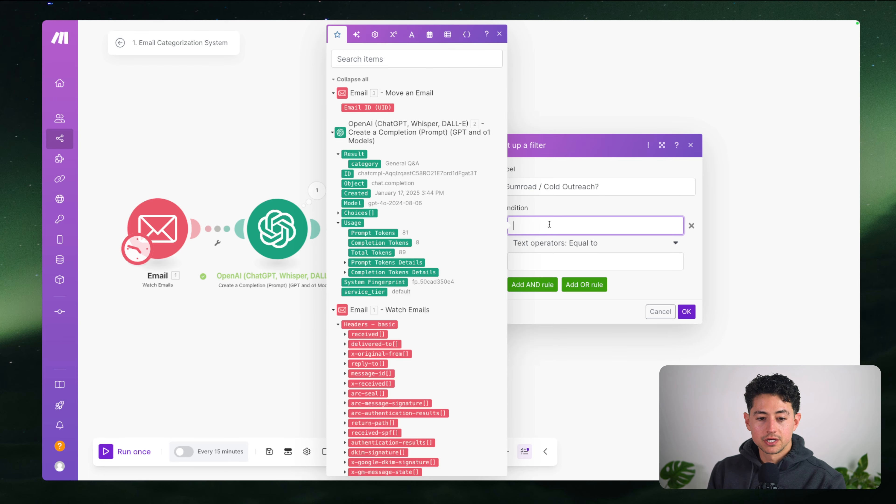
left_click(364, 163)
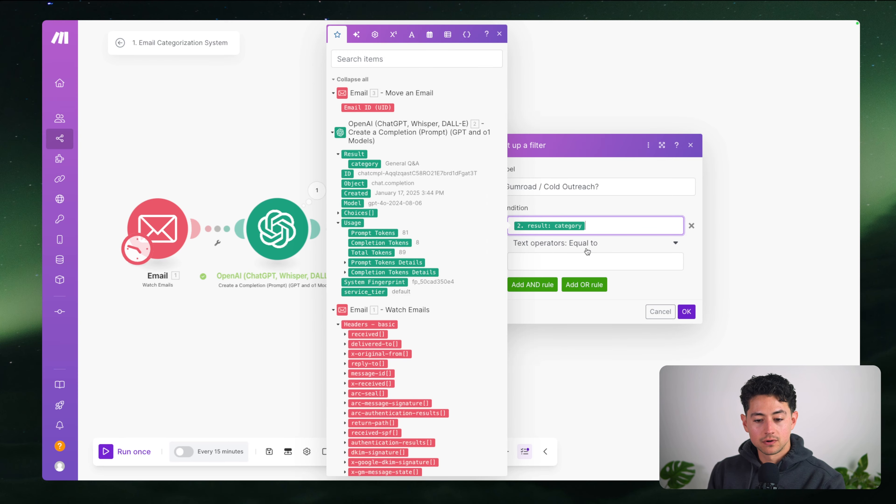
left_click(591, 260)
type("Cold Out")
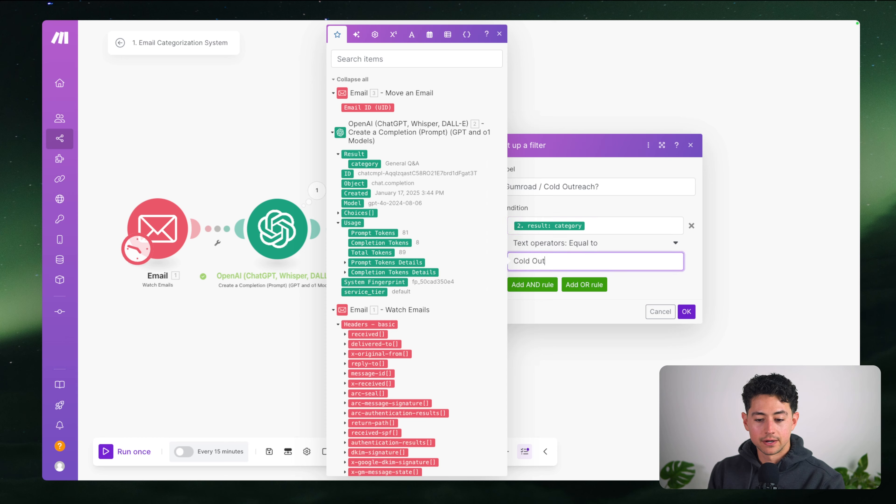
type("reach")
Add an OR condition where the category equals Gumroad Notification, and save the filter
left_click(589, 285)
left_click(595, 180)
key("super+a")
key("super+c")
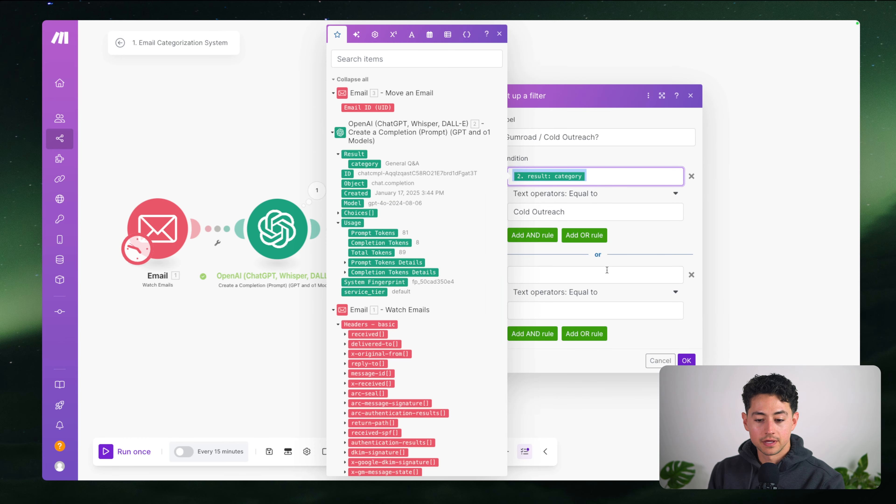
left_click(607, 273)
key("super+v")
left_click(592, 311)
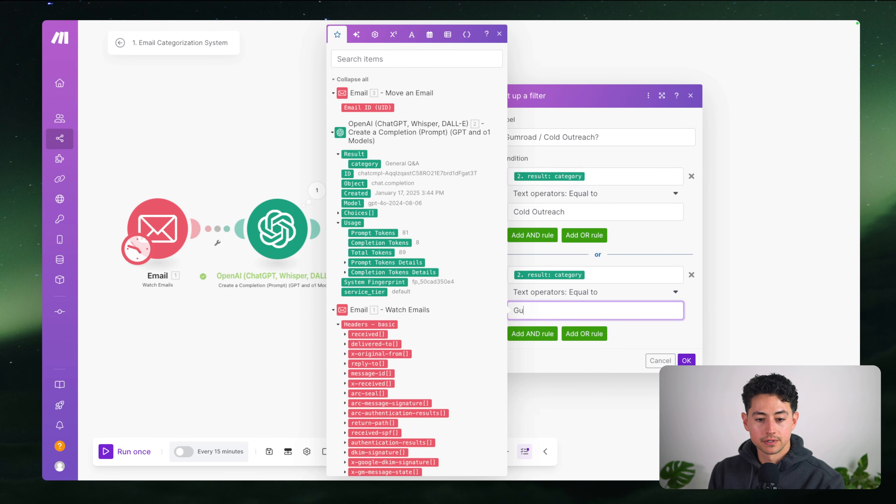
left_click(664, 339)
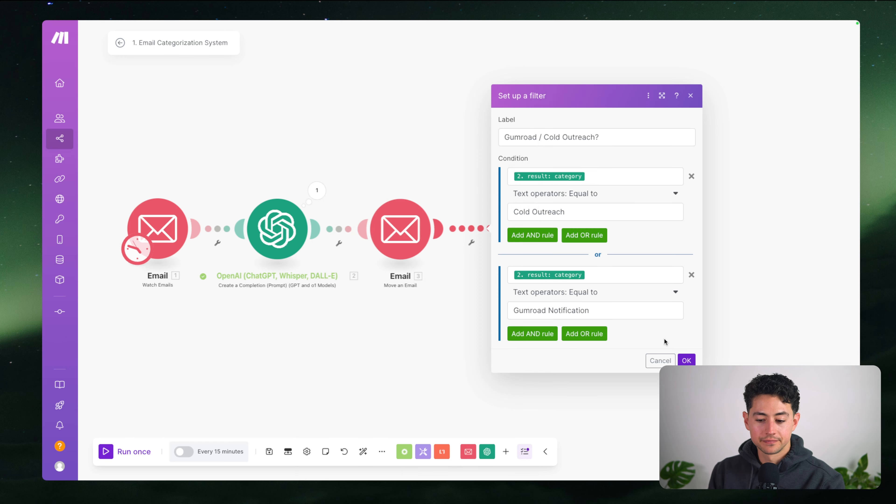
left_click(687, 360)
Nudge Mark an Email as Read slightly right and recentre the scenario on the canvas
left_click_drag(599, 242, 612, 242)
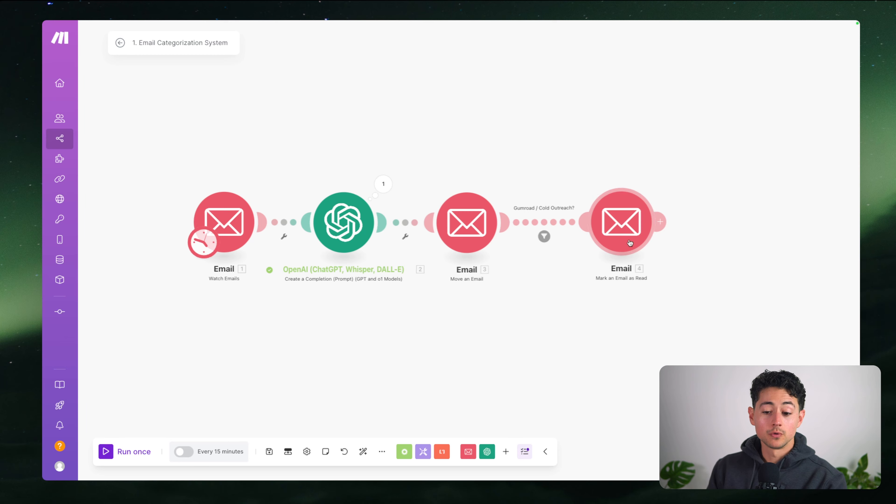
left_click_drag(527, 288, 572, 287)
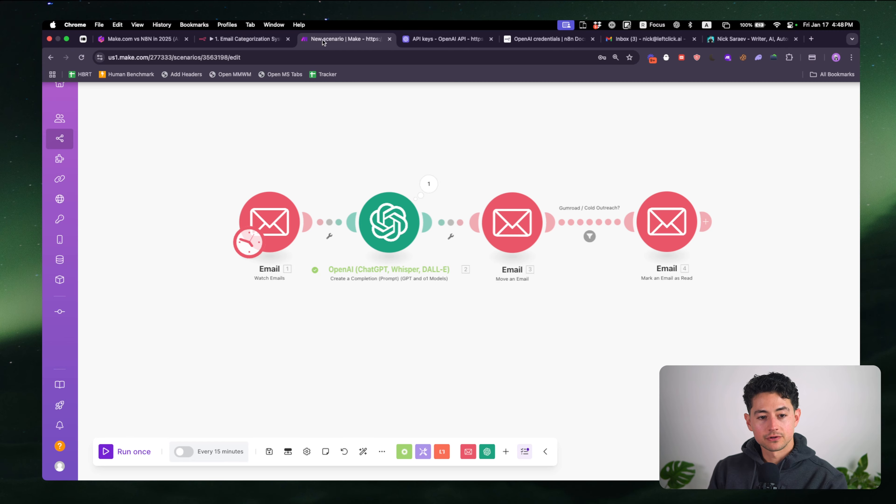
left_click_drag(370, 135, 354, 151)
scroll(354, 148, "down", 1)
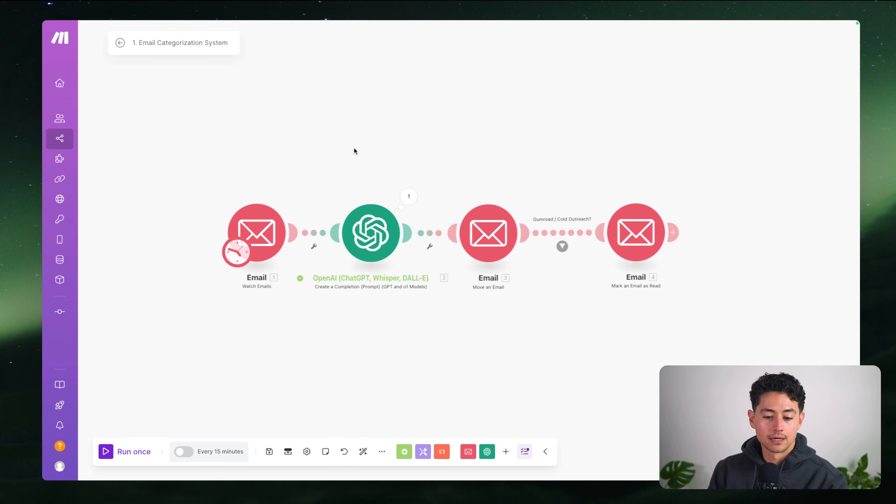
left_click_drag(507, 175, 510, 202)
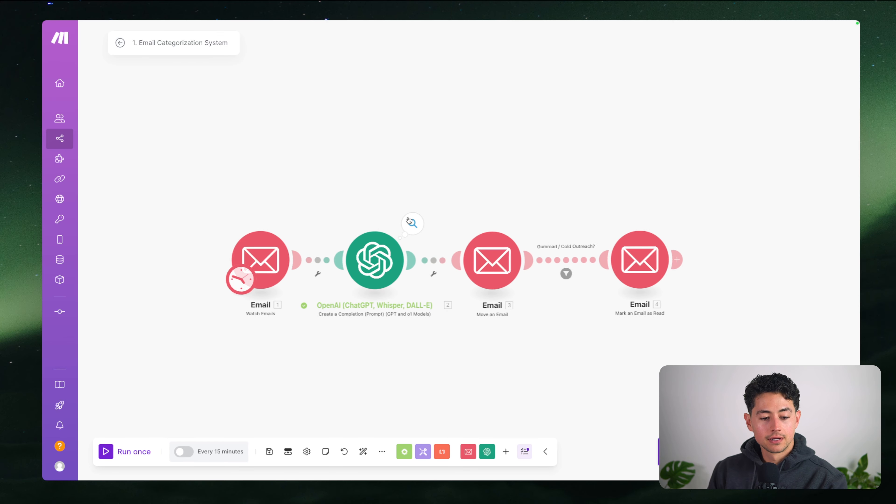
Set Watch Emails to start from the LeftClick invoice email via 'Select the first email'
right_click(268, 245)
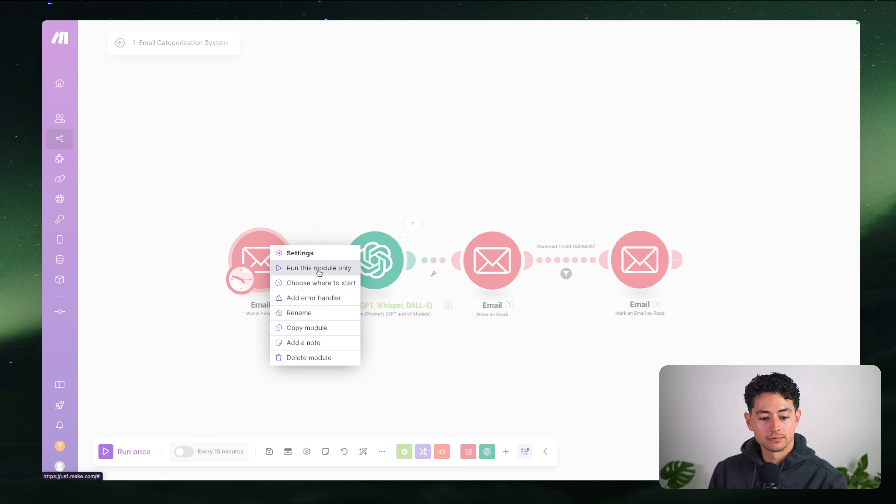
left_click(320, 283)
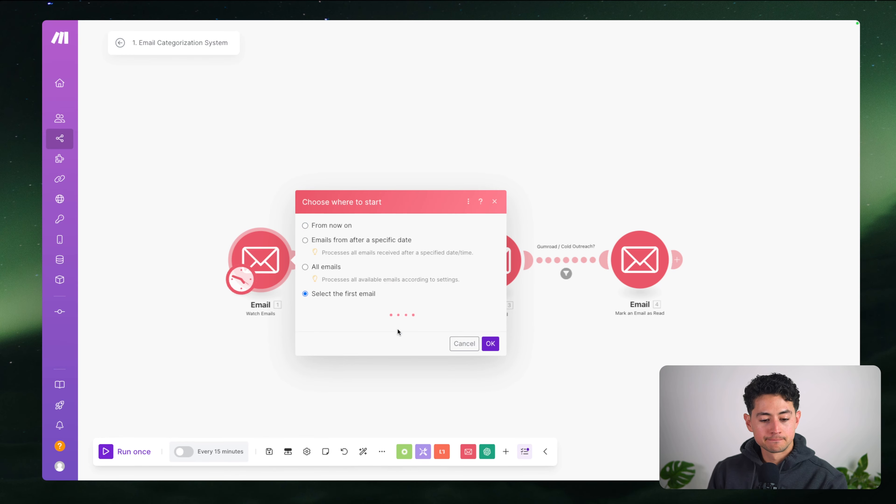
left_click(378, 303)
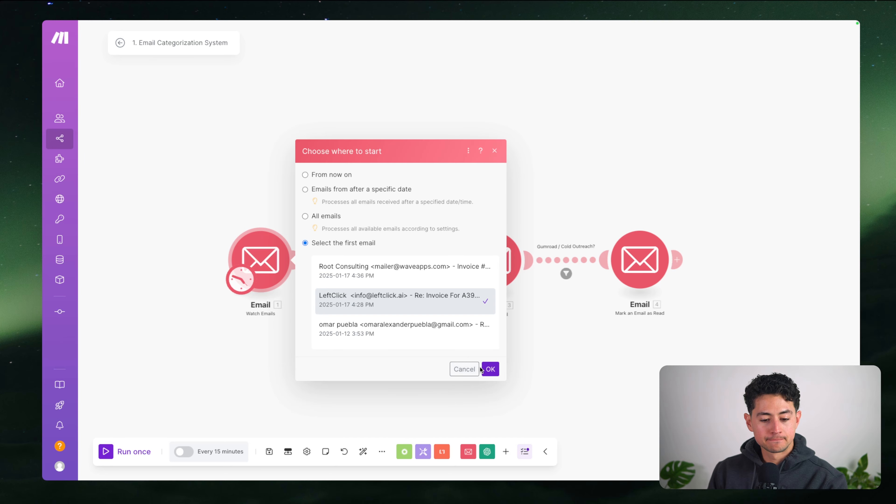
left_click(490, 369)
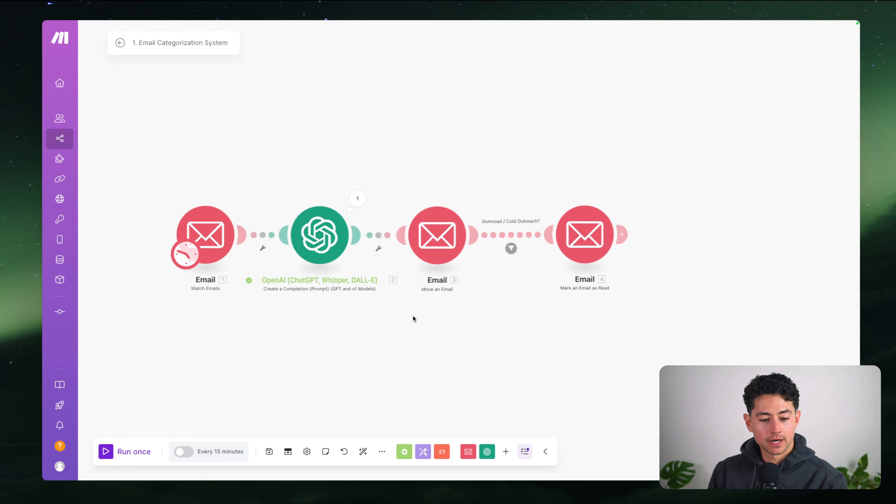
left_click(330, 236)
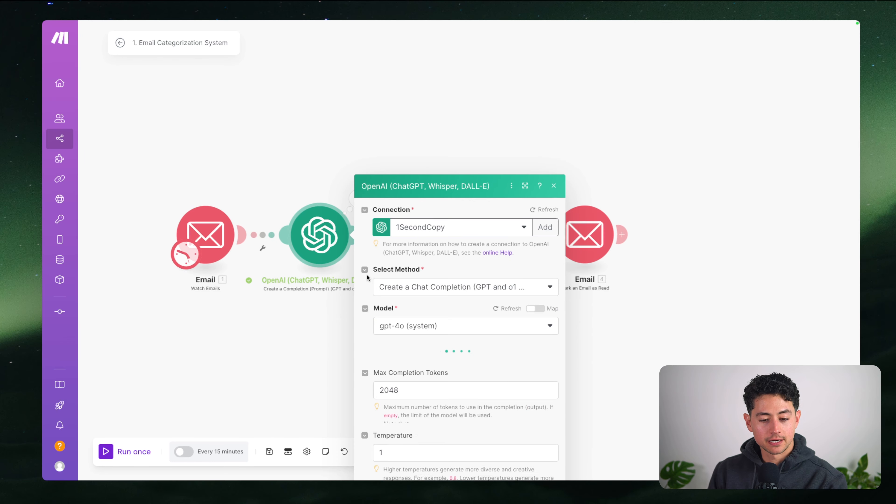
Review the OpenAI connection, model and message settings, close them unchanged, and run the scenario once
scroll(401, 315, "down", 3)
scroll(402, 315, "down", 7)
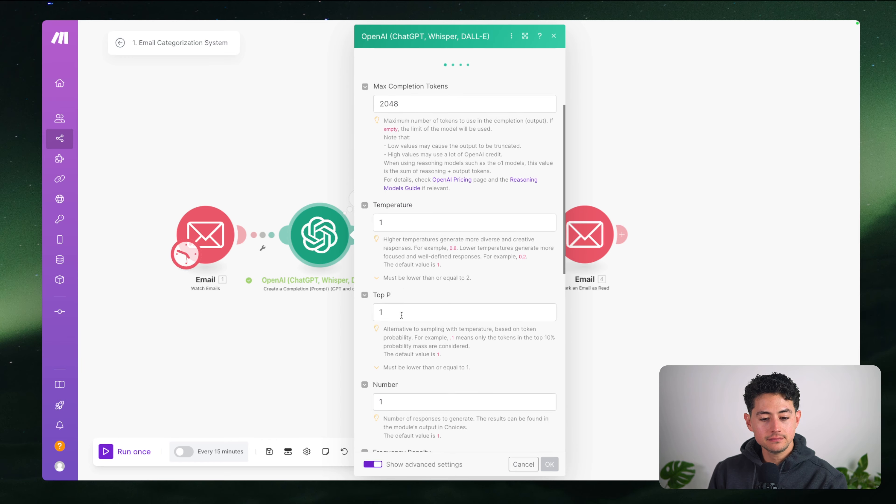
scroll(378, 312, "up", 9)
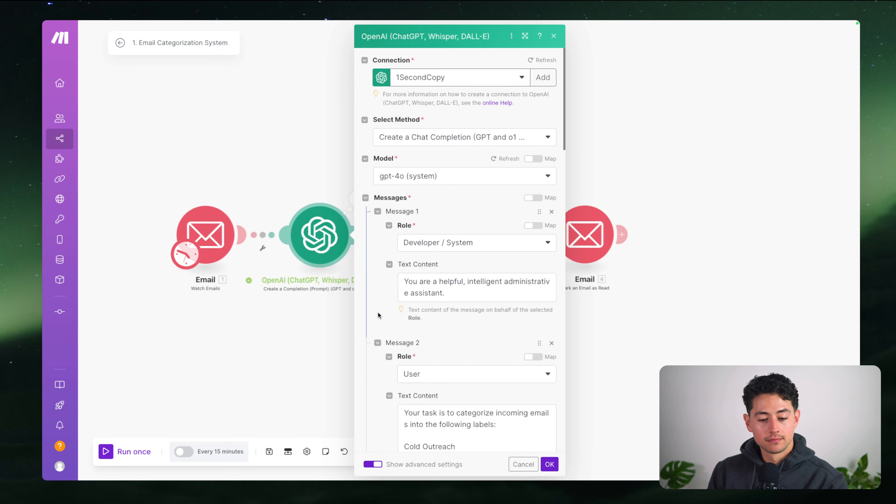
scroll(376, 314, "down", 15)
scroll(374, 316, "up", 1)
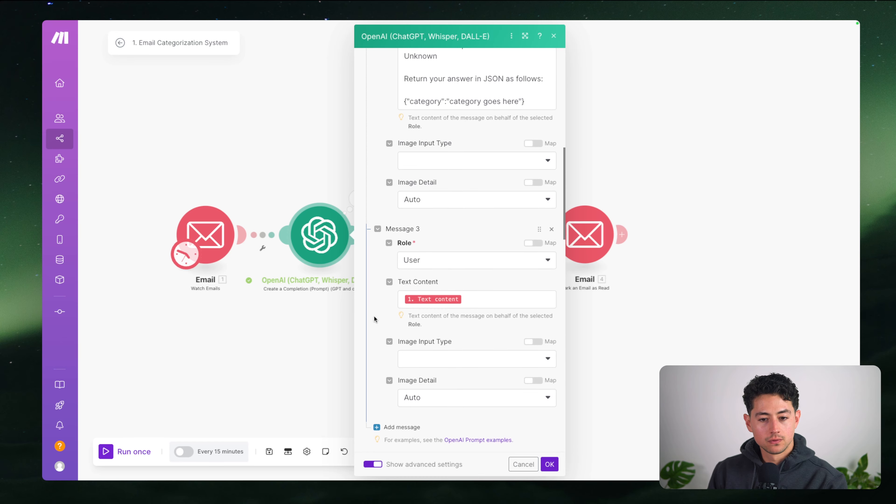
left_click(314, 337)
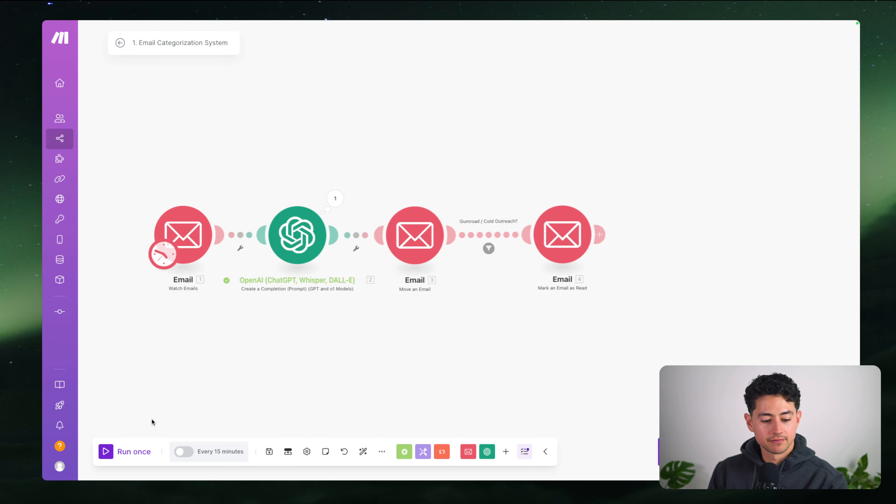
left_click(134, 451)
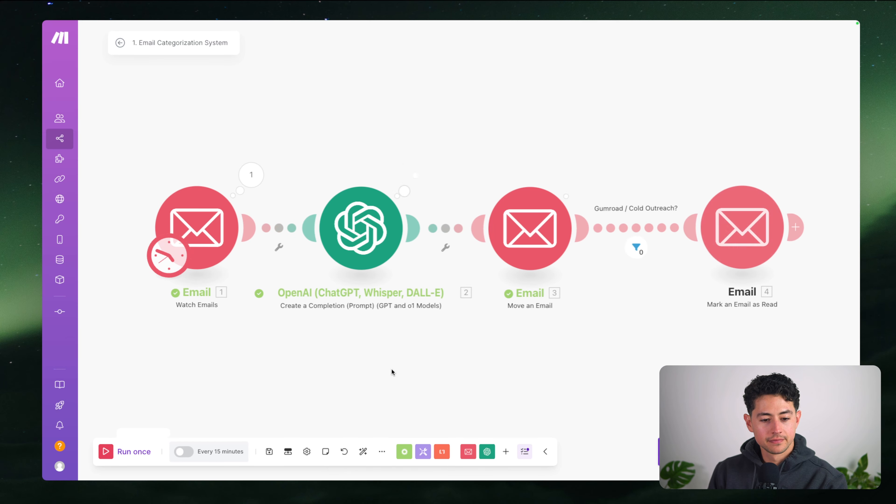
Pan across the canvas to check each module's result bubble and the filter's 0-bundle count
left_click_drag(383, 353, 328, 353)
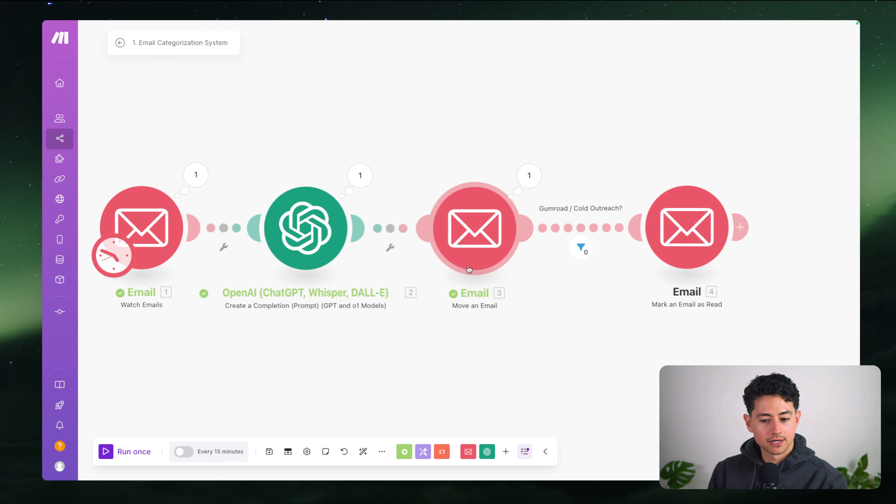
left_click_drag(603, 307, 472, 305)
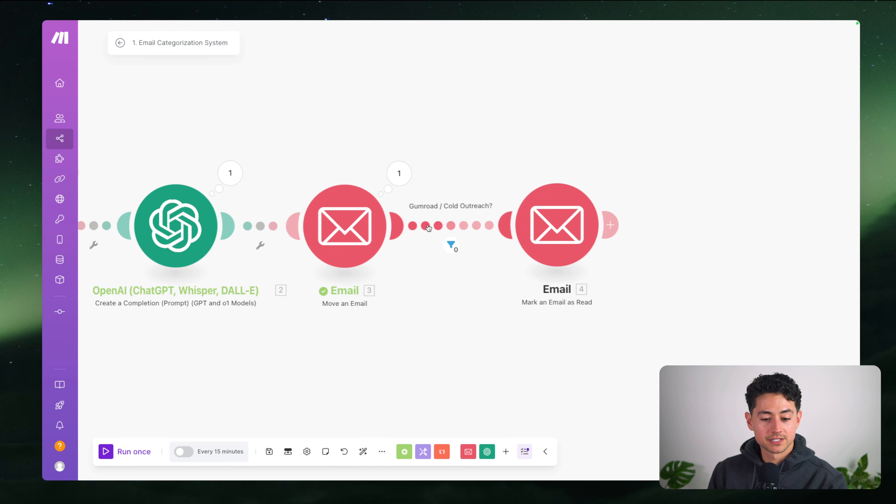
left_click_drag(392, 300, 509, 305)
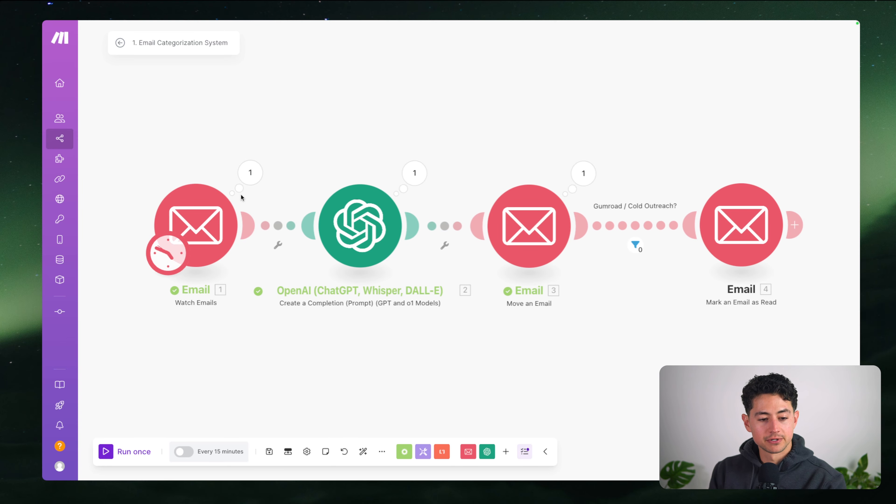
left_click(248, 184)
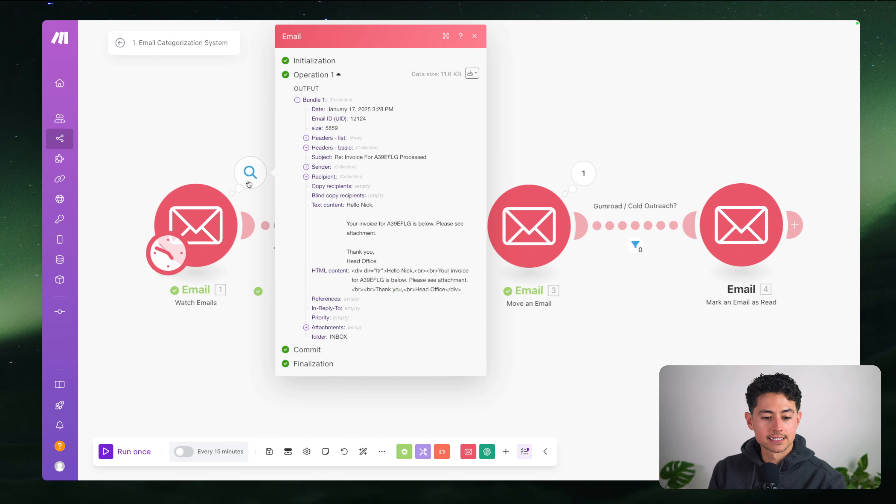
left_click_drag(348, 205, 394, 264)
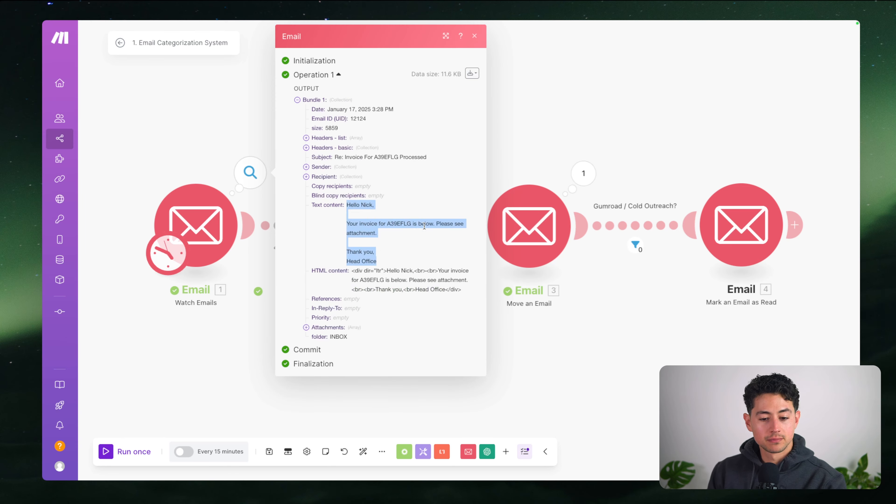
left_click(262, 277)
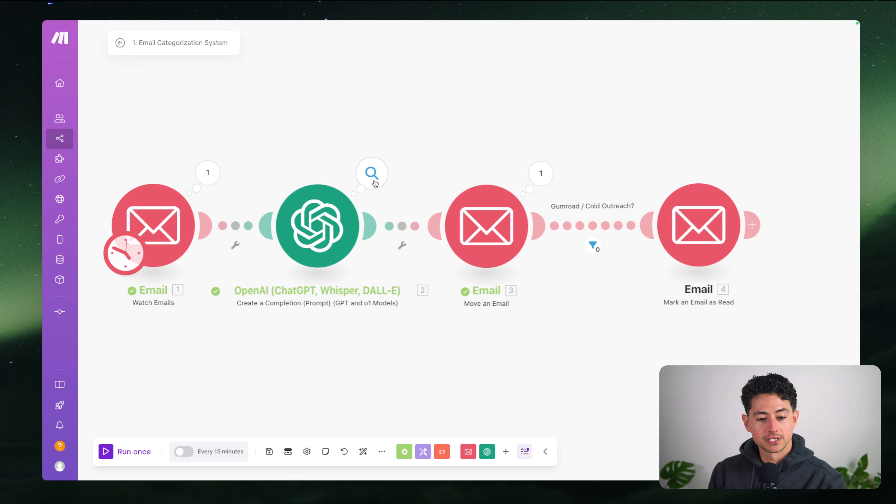
left_click(375, 183)
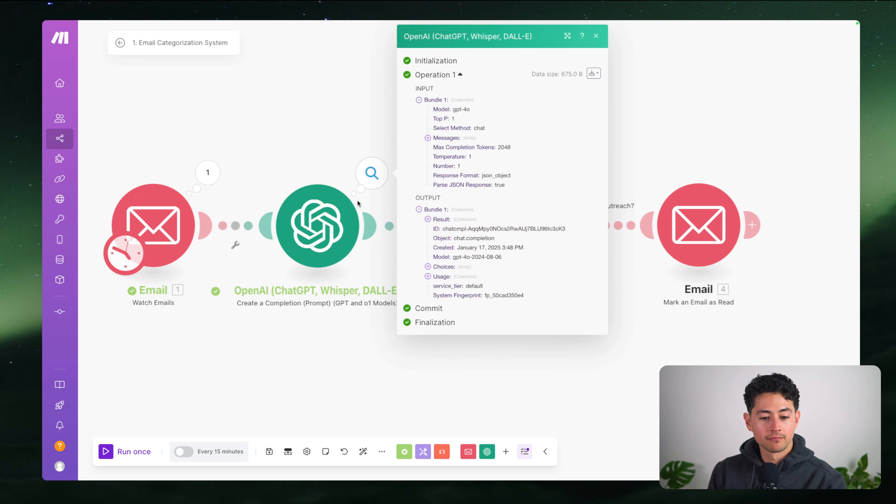
left_click(427, 219)
left_click_drag(467, 231, 521, 232)
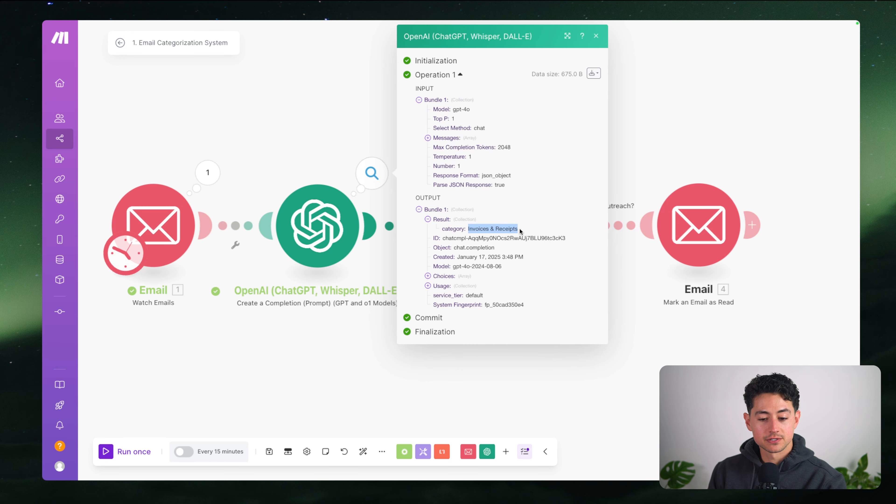
left_click(398, 304)
scroll(388, 316, "right", 5)
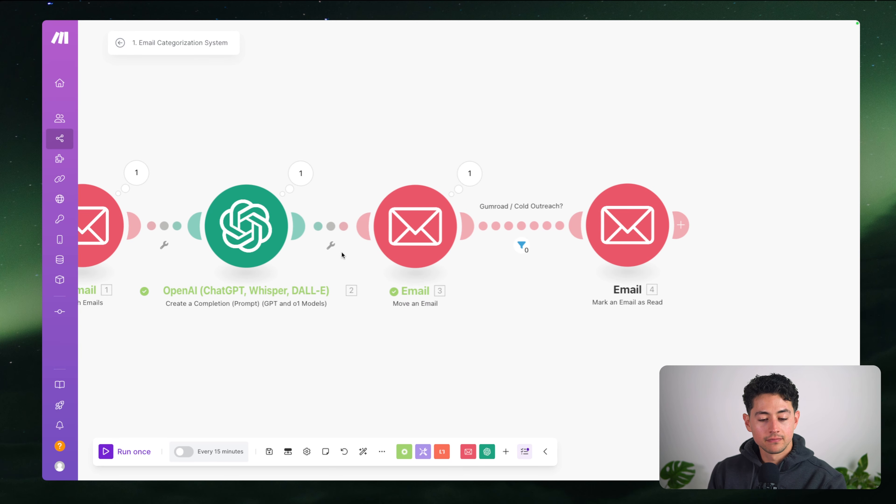
left_click(460, 176)
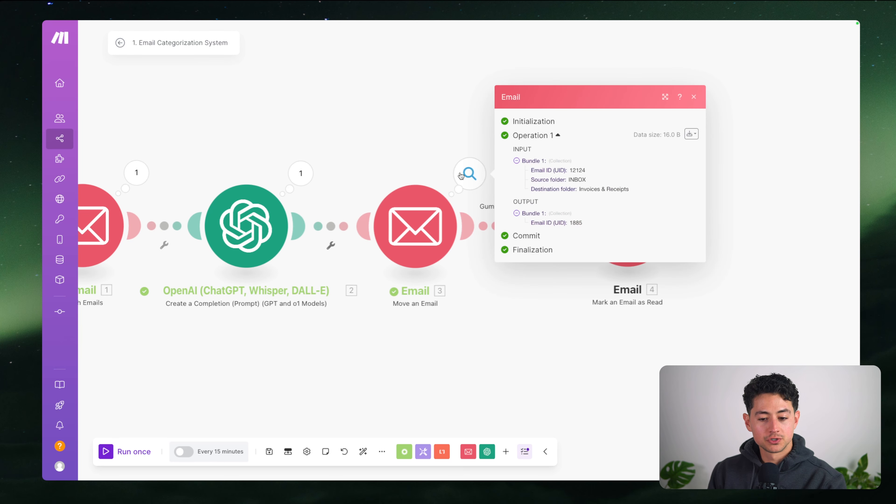
double_click(574, 221)
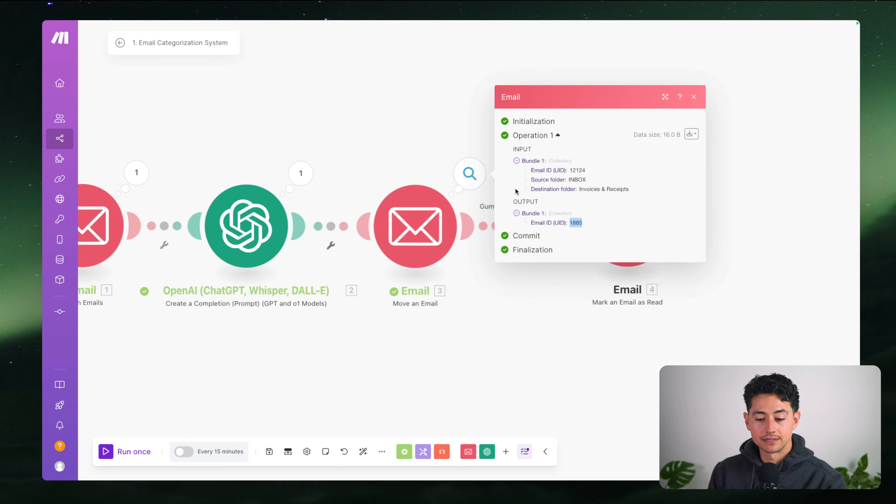
left_click(508, 299)
scroll(492, 296, "right", 4)
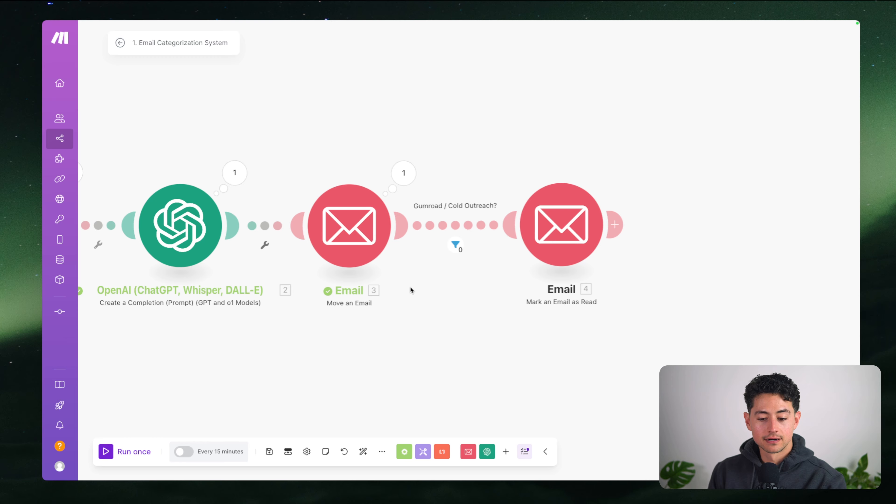
scroll(409, 247, "right", 1)
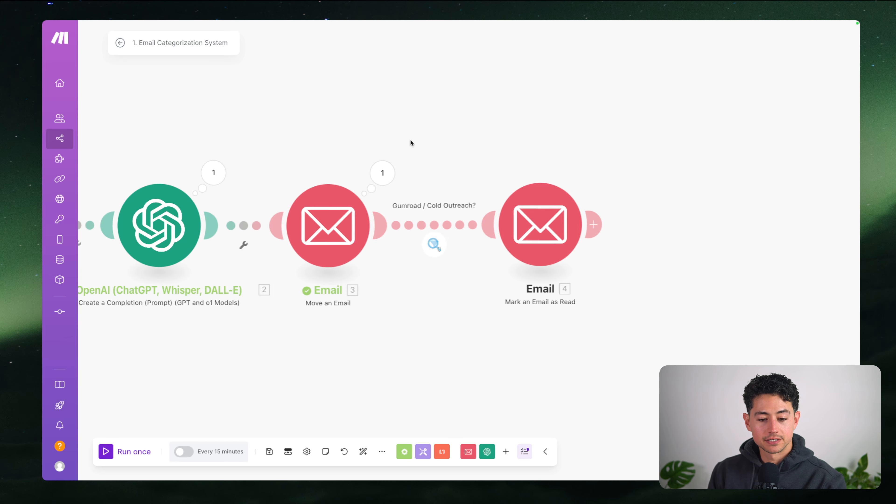
Remove the Cold Outreach, General Q&A and Gumroad labels from the LeftClick invoice email in Gmail, then go to the Make.com vs N8N article
mouse_move(393, 23)
left_click(406, 38)
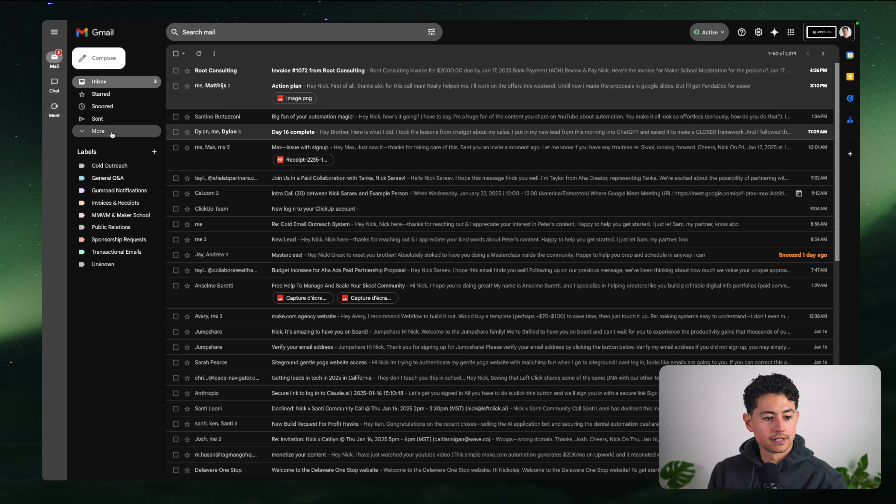
left_click(124, 200)
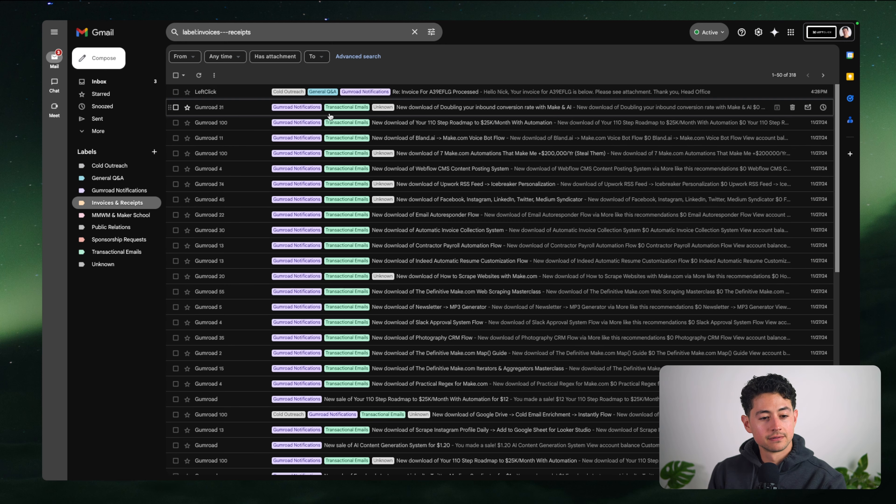
left_click(262, 92)
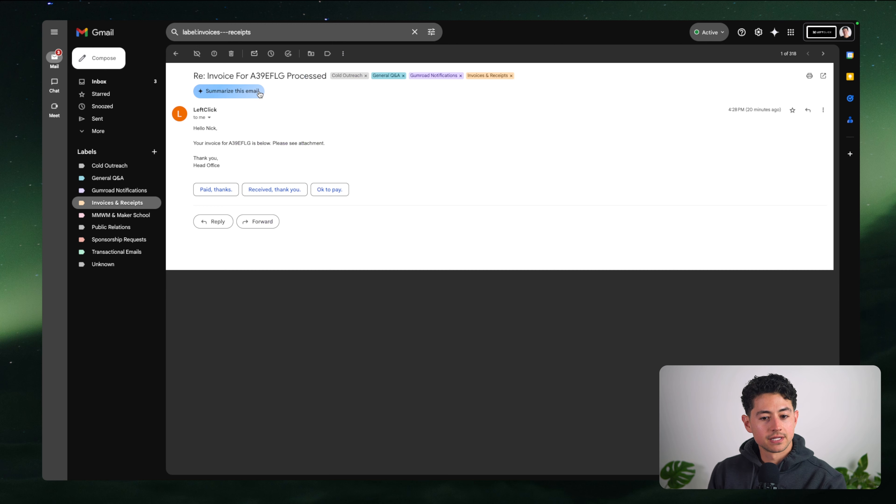
left_click(365, 76)
left_click(362, 76)
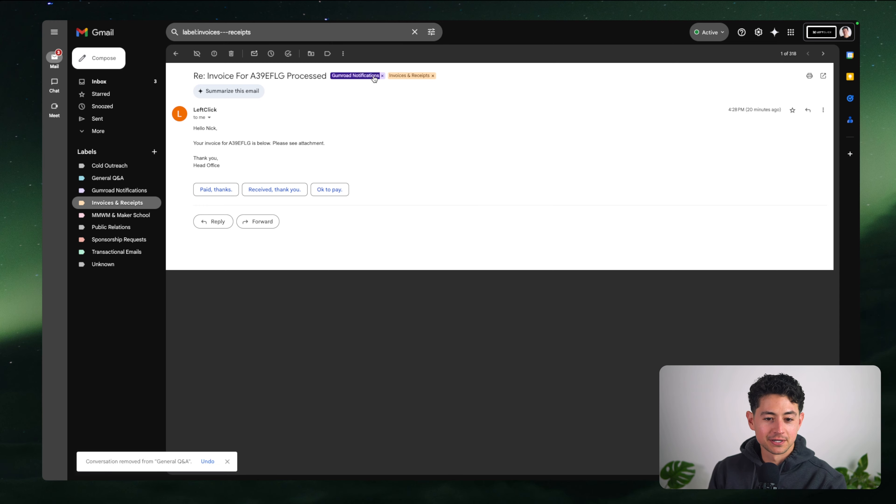
left_click(383, 75)
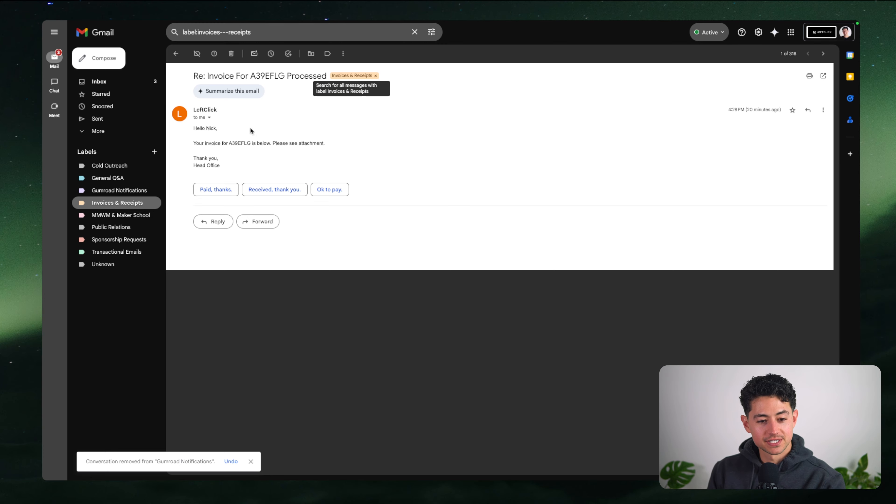
mouse_move(294, 19)
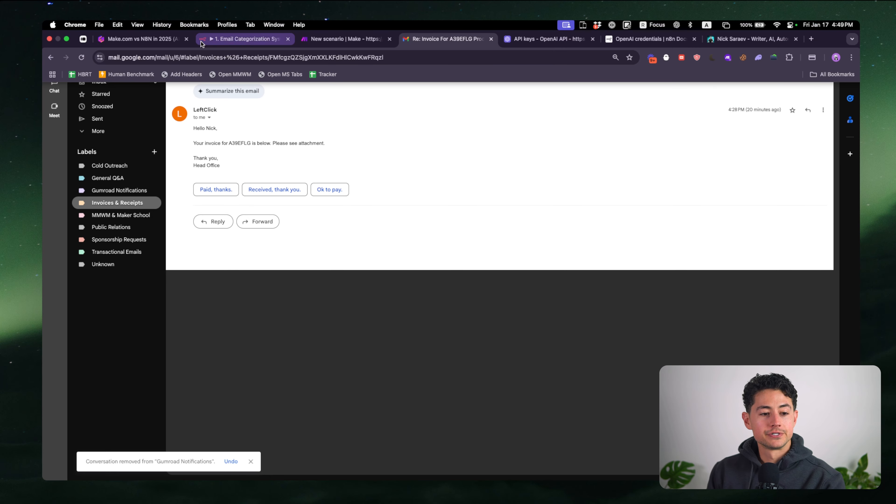
left_click(163, 40)
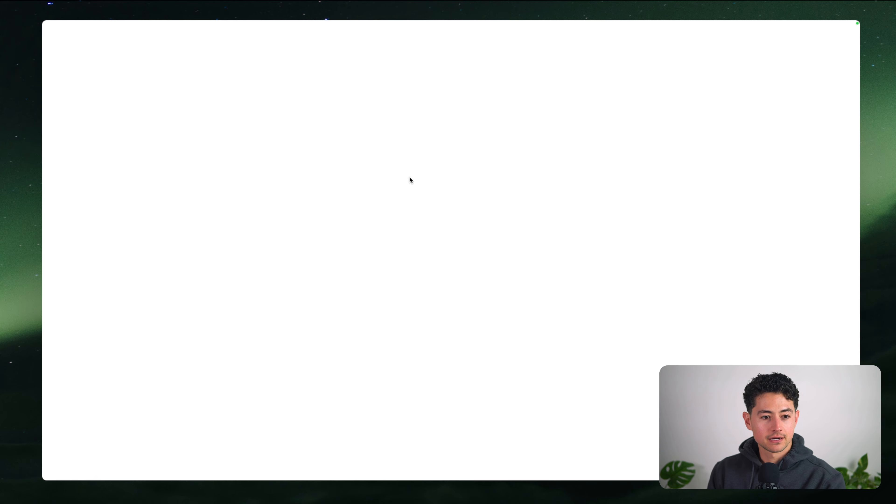
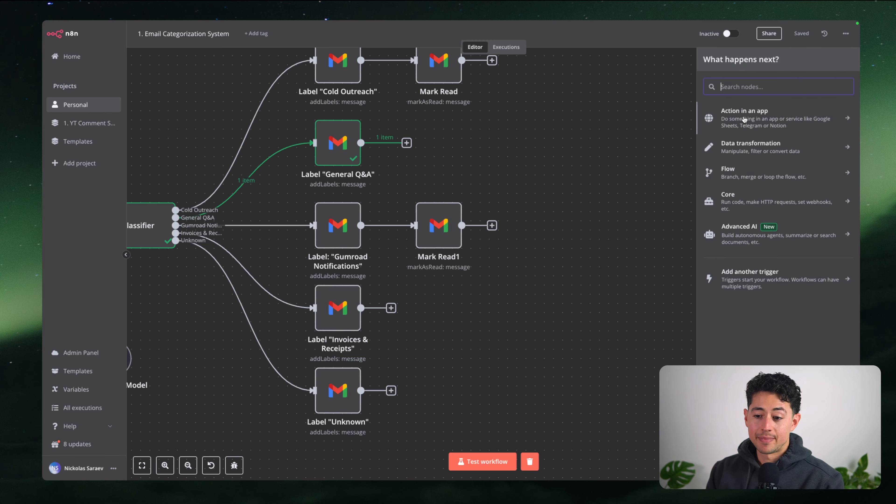
Browse n8n's 'Action in an app' integration list, then go to the Make.com scenario
left_click(744, 119)
scroll(776, 157, "down", 10)
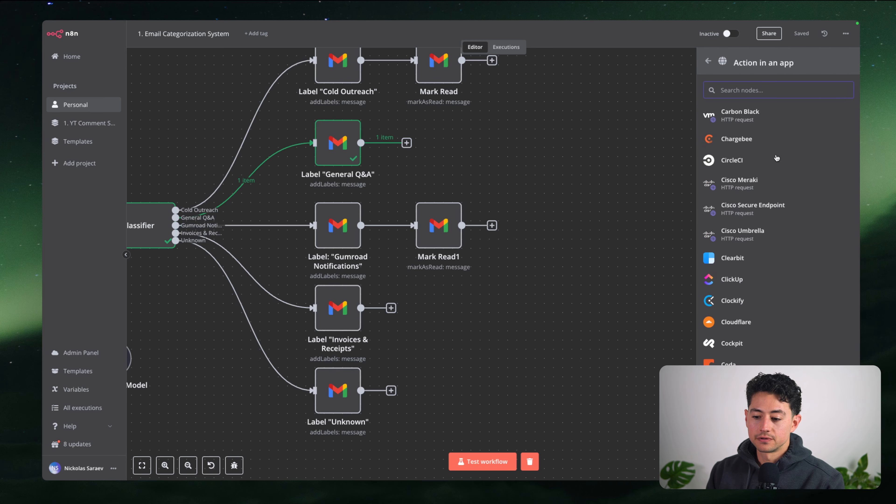
scroll(776, 157, "down", 15)
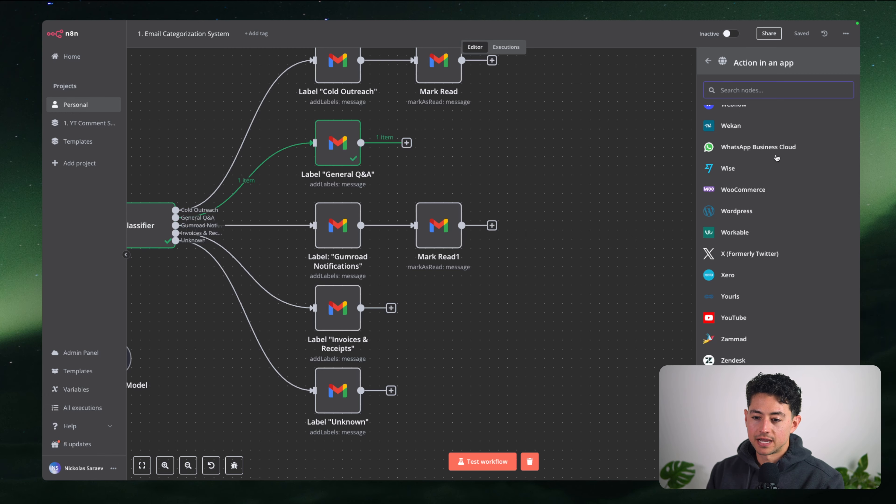
scroll(776, 157, "up", 20)
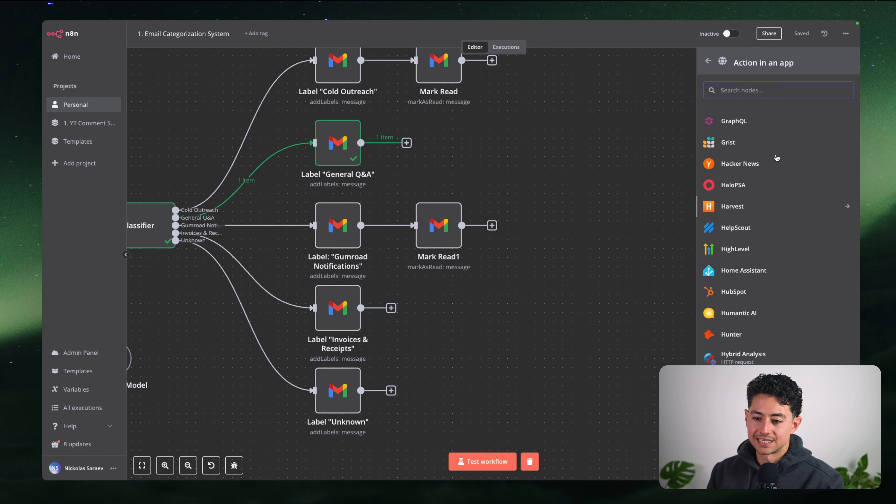
scroll(776, 157, "up", 5)
scroll(776, 158, "down", 20)
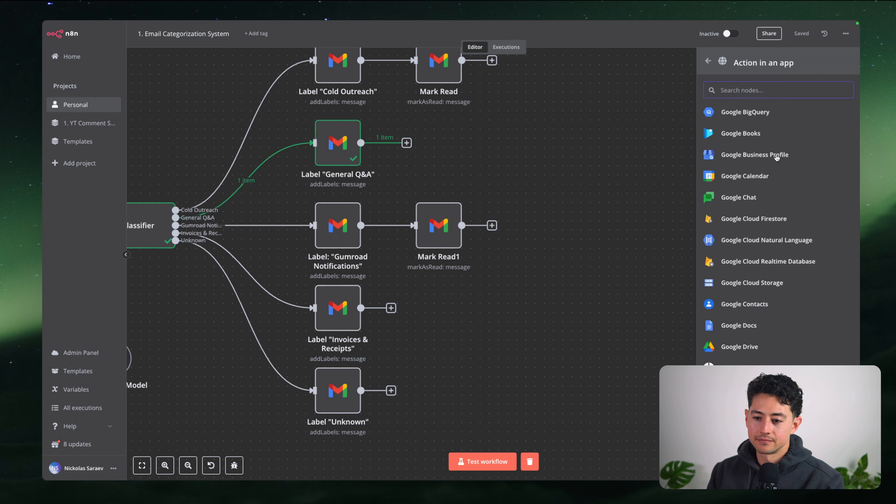
scroll(776, 157, "down", 20)
scroll(776, 158, "up", 20)
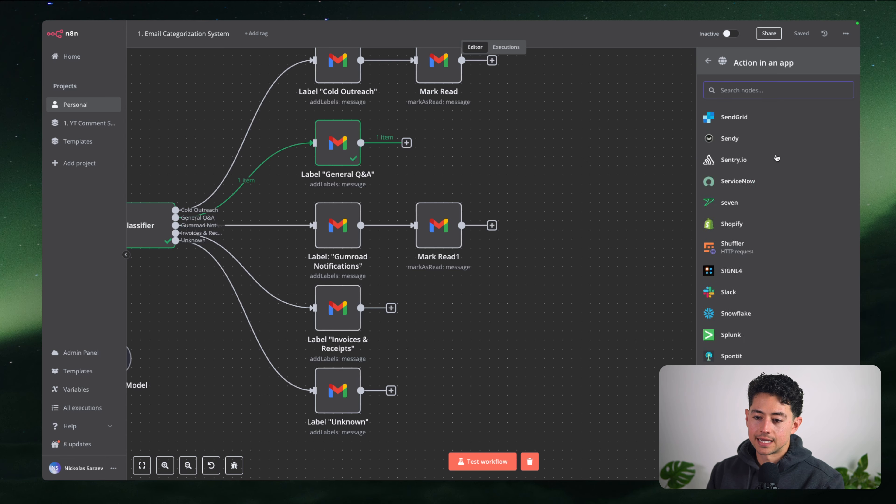
scroll(776, 158, "up", 20)
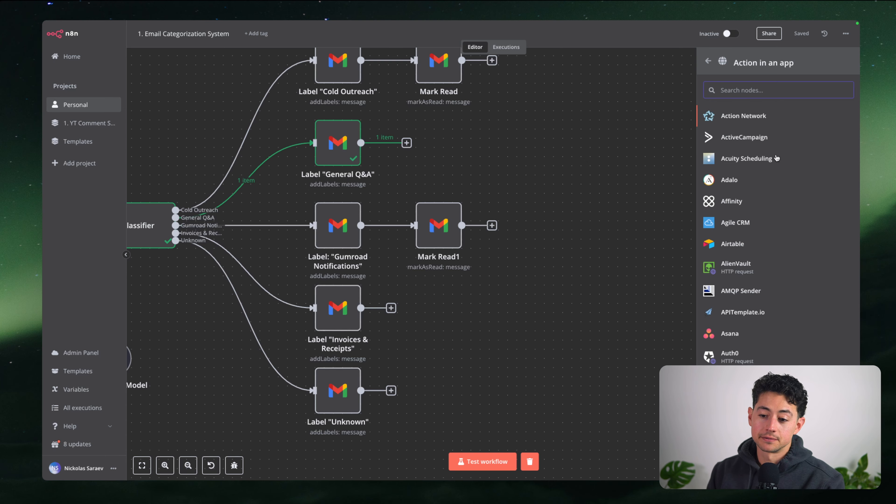
left_click(347, 35)
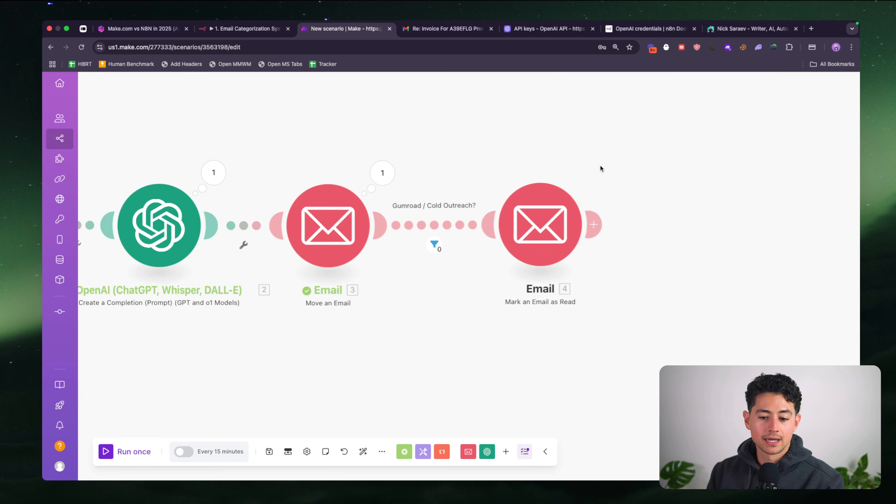
left_click(467, 222)
scroll(716, 224, "down", 10)
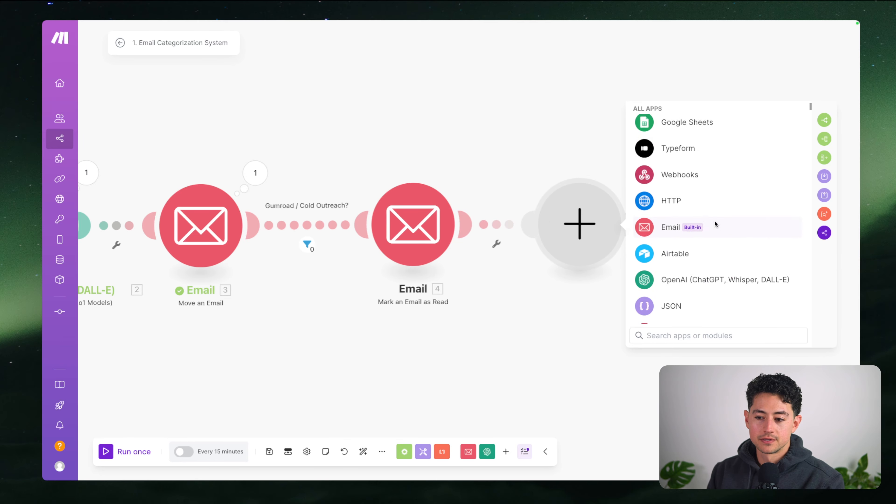
scroll(715, 224, "down", 8)
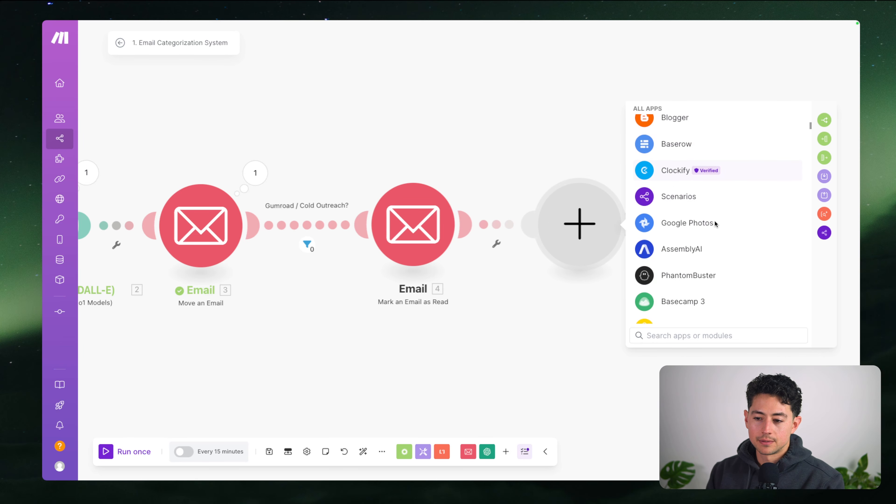
scroll(699, 223, "down", 5)
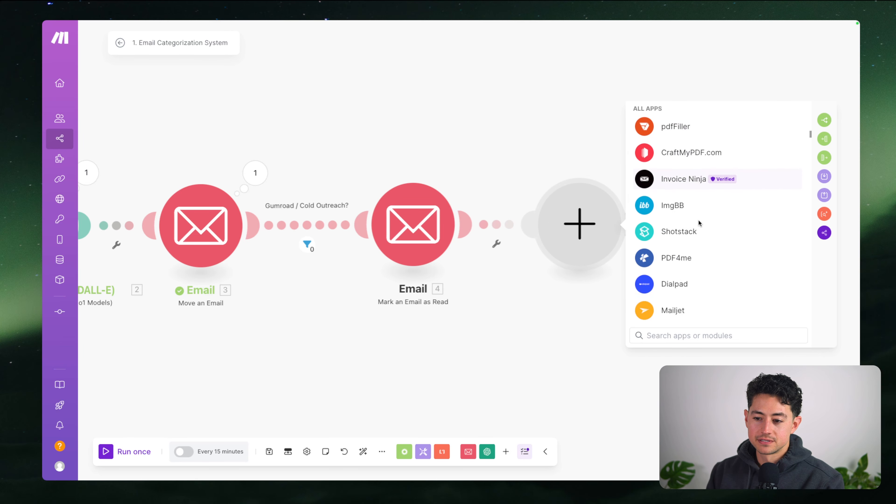
scroll(699, 223, "down", 10)
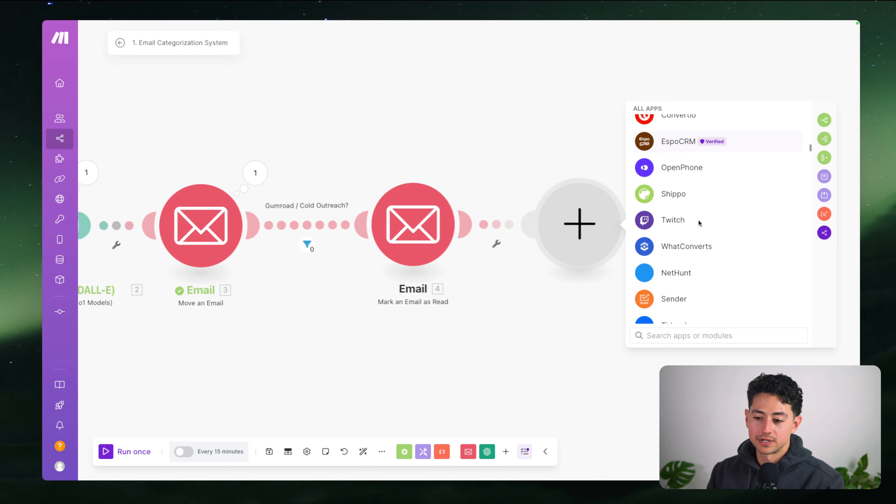
scroll(699, 223, "down", 15)
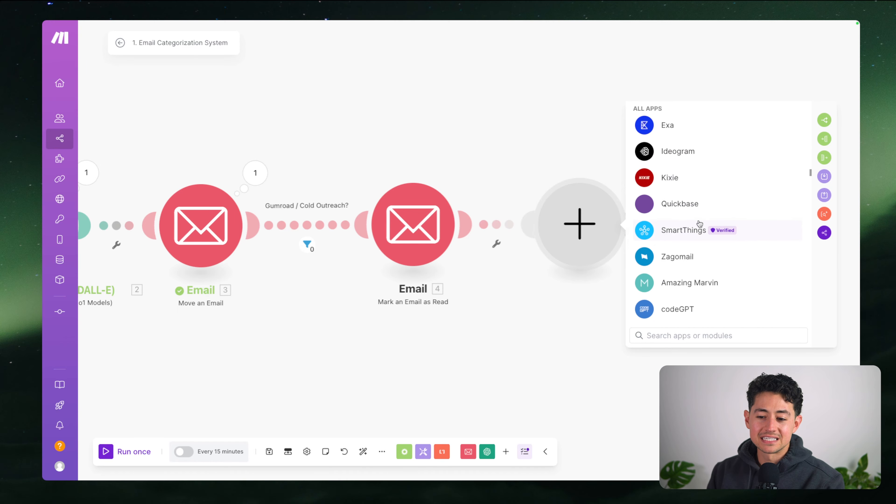
scroll(700, 223, "down", 15)
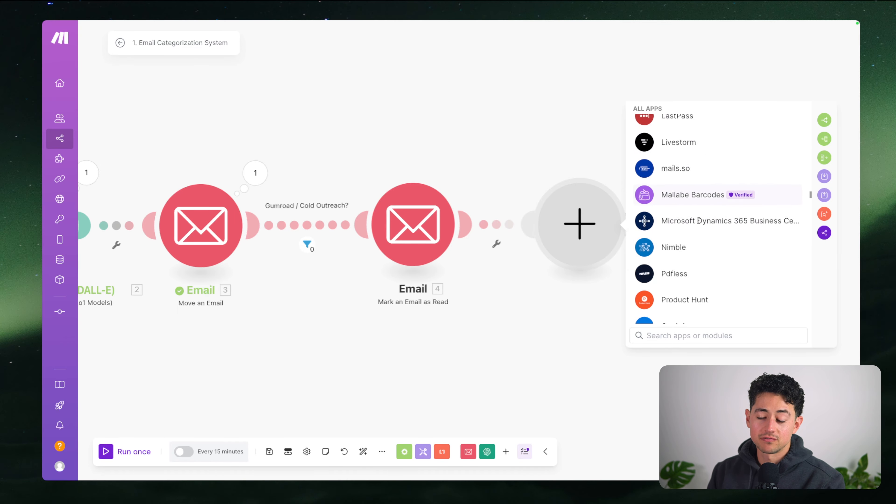
scroll(699, 222, "down", 15)
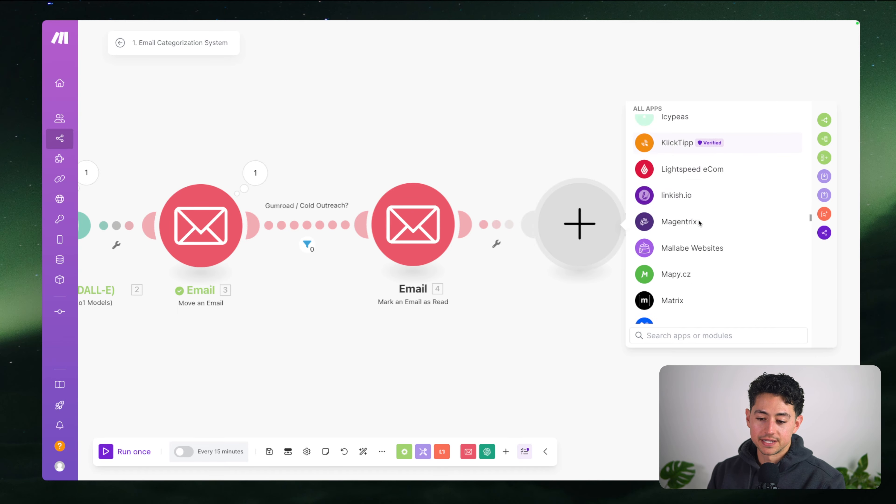
scroll(699, 223, "down", 15)
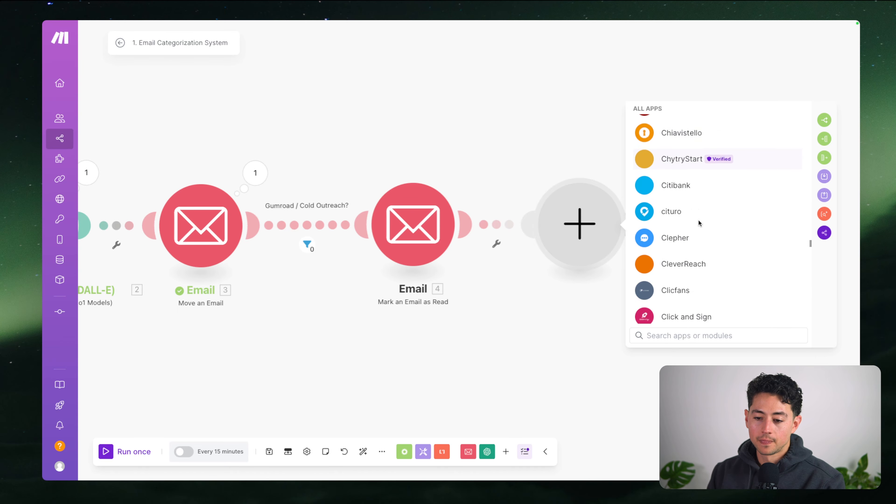
scroll(699, 223, "down", 15)
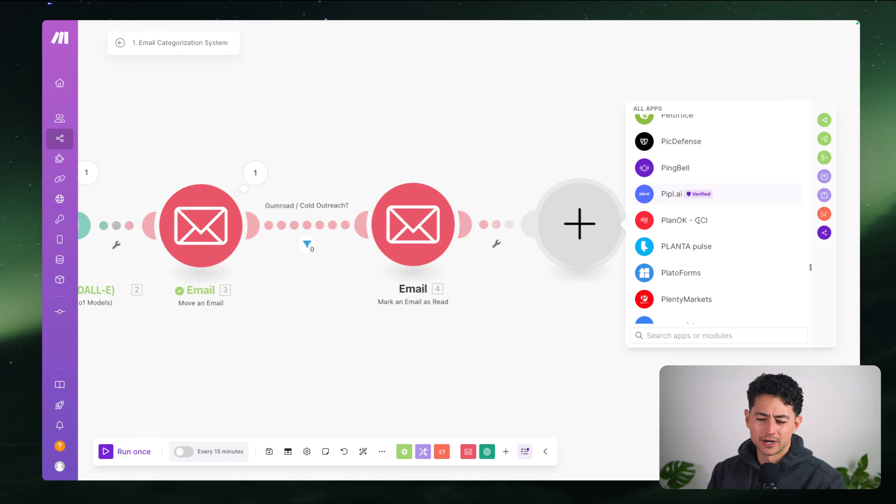
scroll(699, 220, "down", 15)
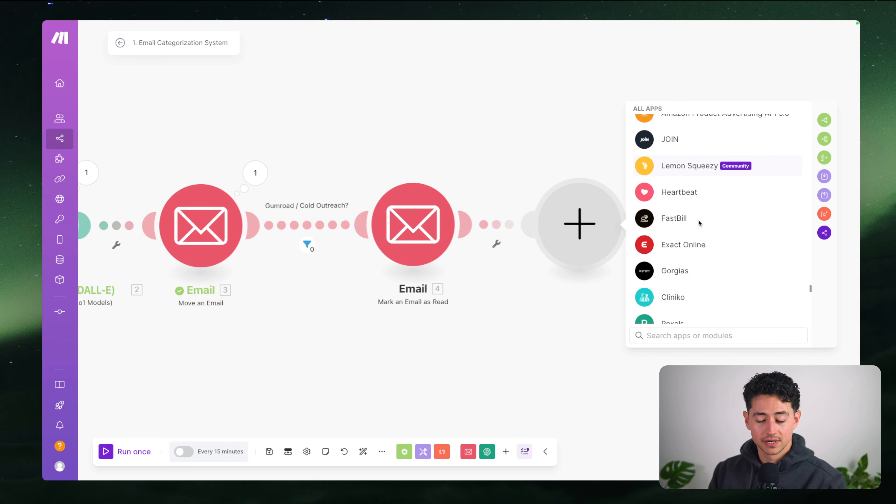
scroll(699, 223, "down", 15)
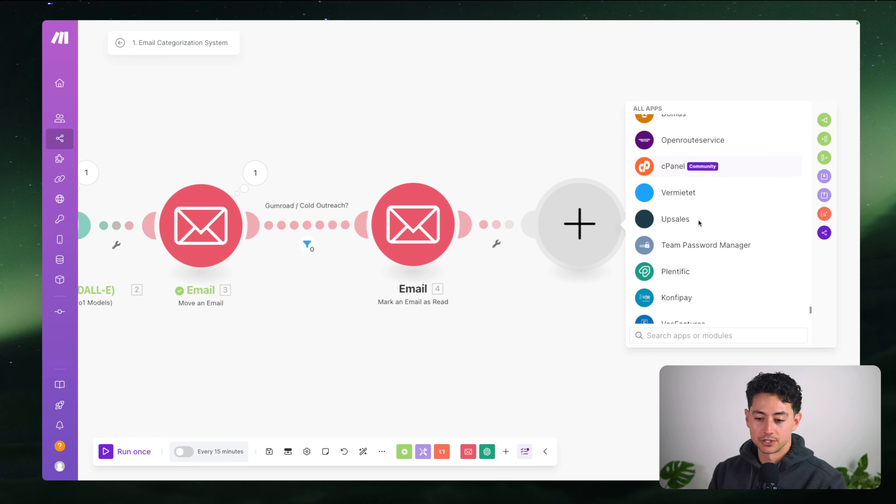
scroll(699, 223, "down", 10)
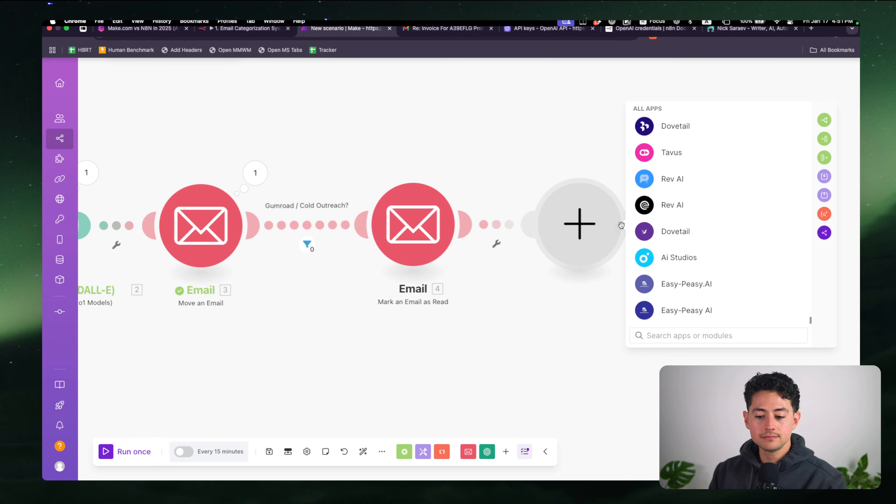
scroll(568, 158, "down", 5)
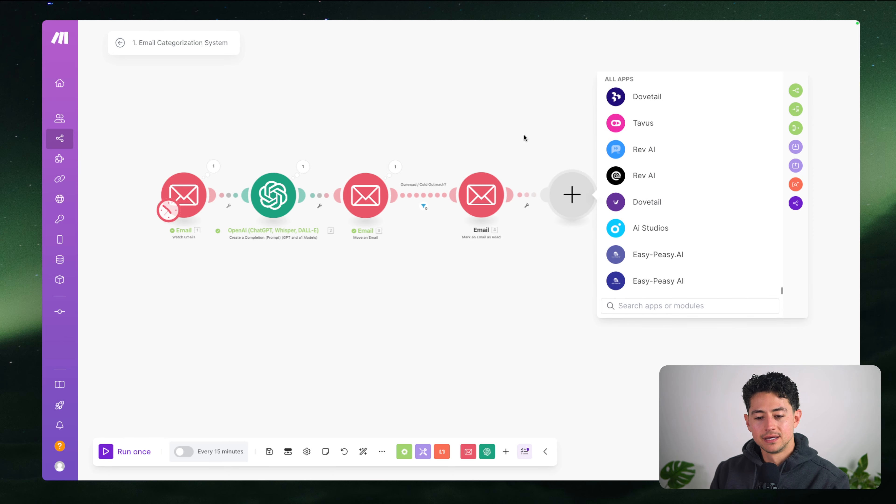
left_click(527, 141)
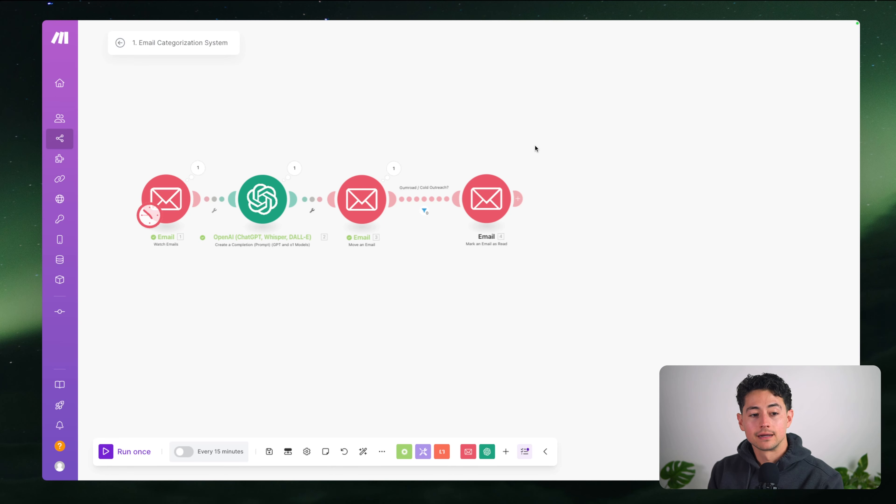
Highlight the JSON & code integration point on the Gamma slide, then reopen the n8n workflow canvas
mouse_move(263, 21)
left_click(141, 29)
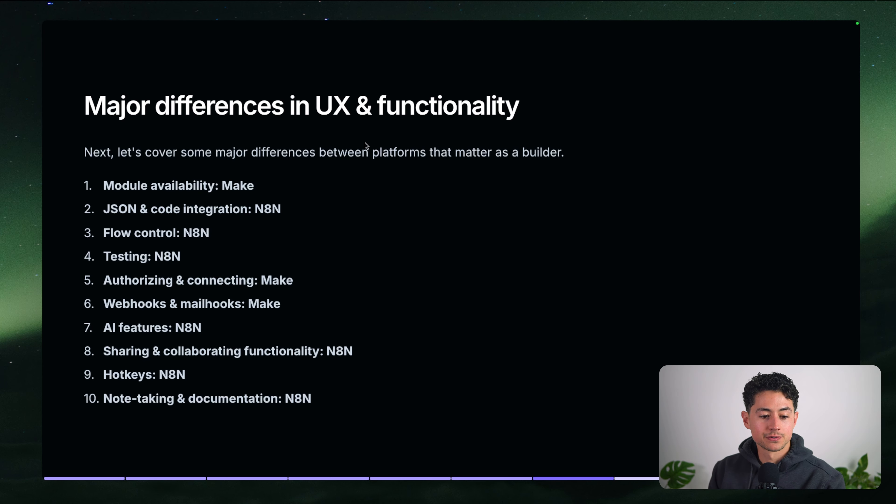
left_click_drag(114, 203, 296, 210)
left_click(296, 210)
mouse_move(323, 22)
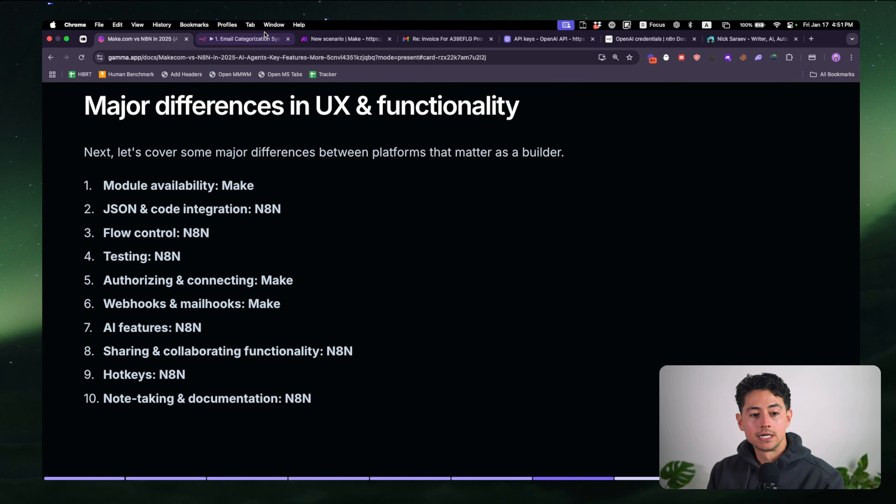
left_click(247, 39)
left_click(496, 153)
Open the General Q&A label node and bring up suggestions after {{ $json.id }}
scroll(501, 166, "left", 2)
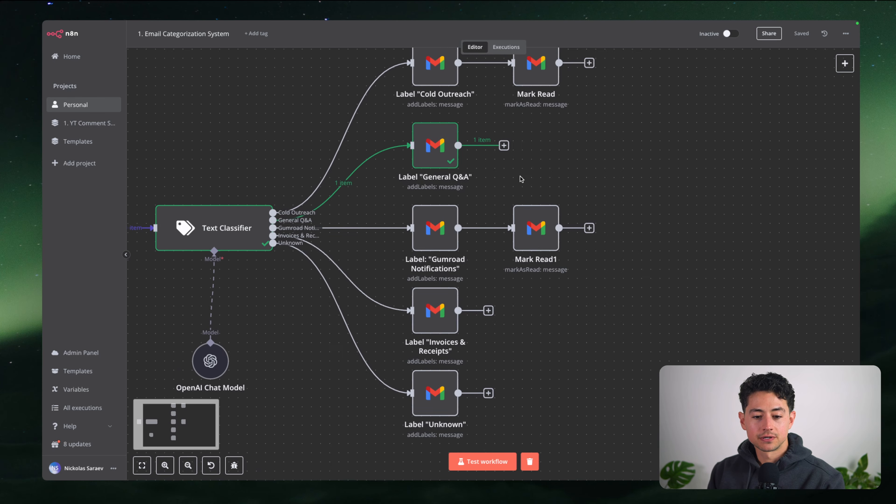
double_click(441, 163)
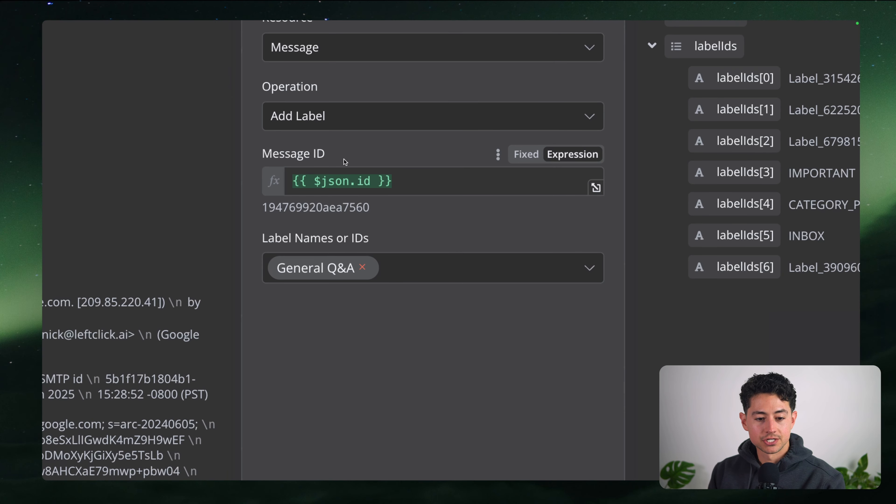
left_click(398, 187)
key("Left")
key("Left")
key("Left")
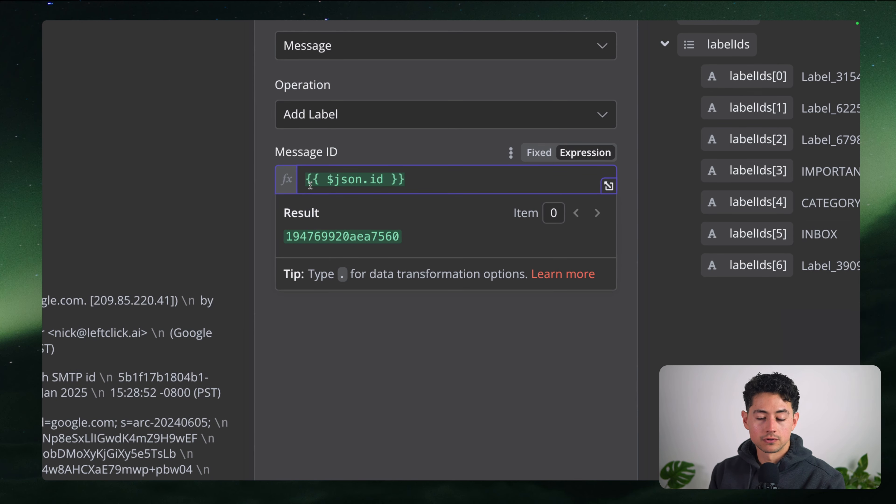
type(".")
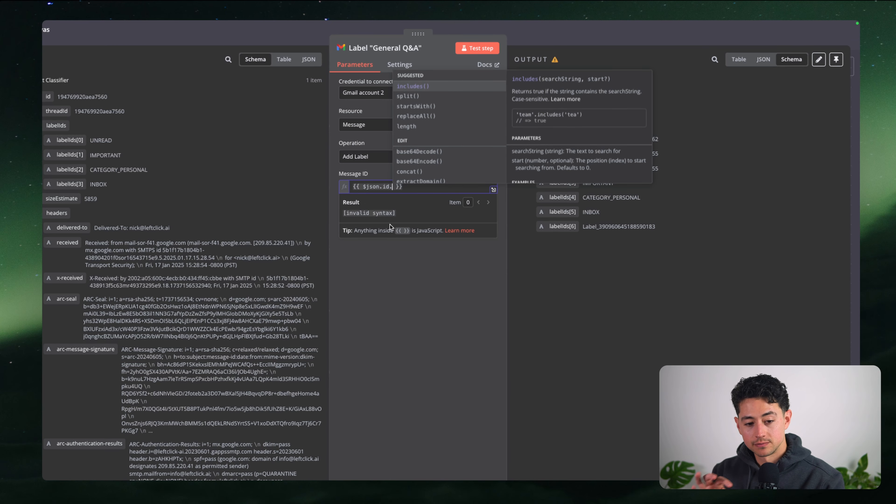
left_click(379, 175)
left_click(476, 175)
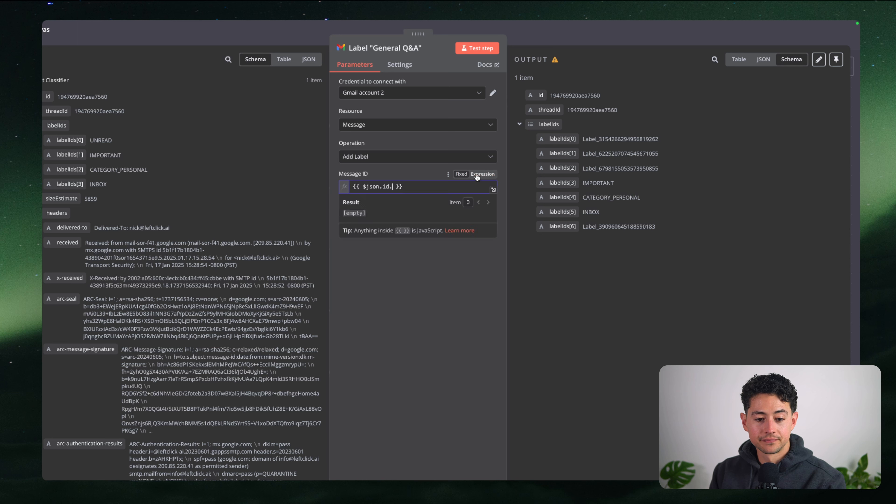
left_click(393, 187)
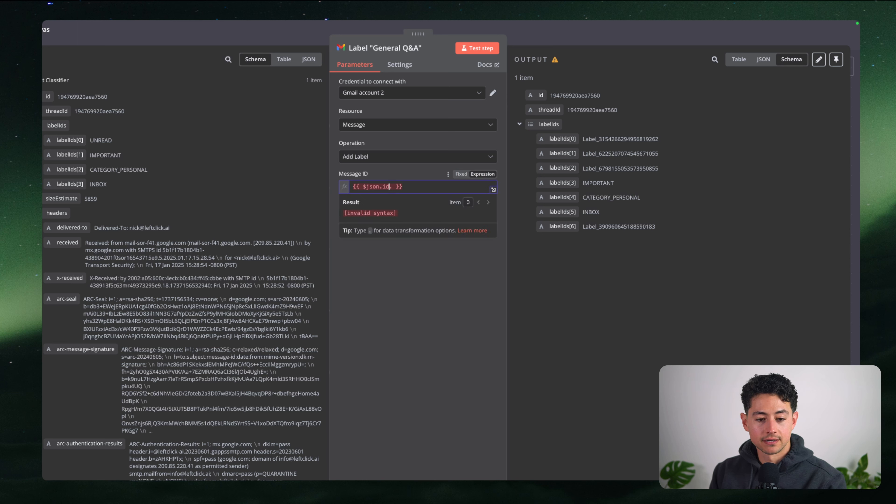
key("BackSpace")
key("BackSpace")
type("d")
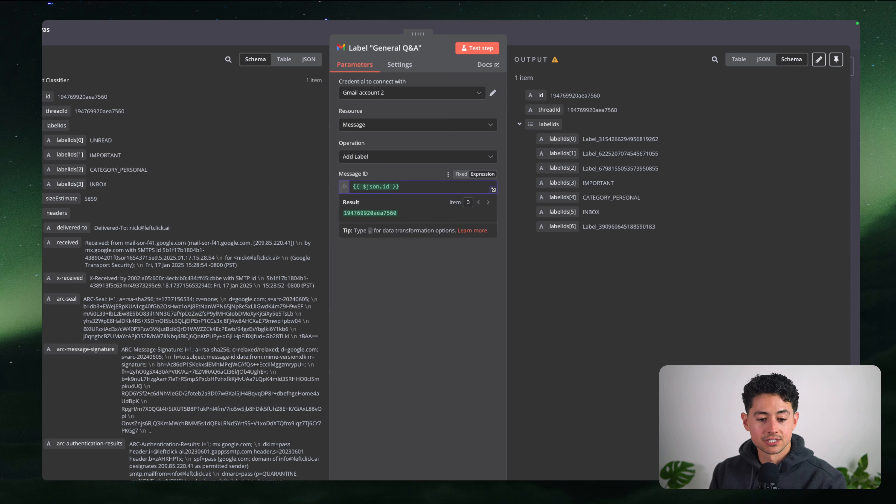
type(".")
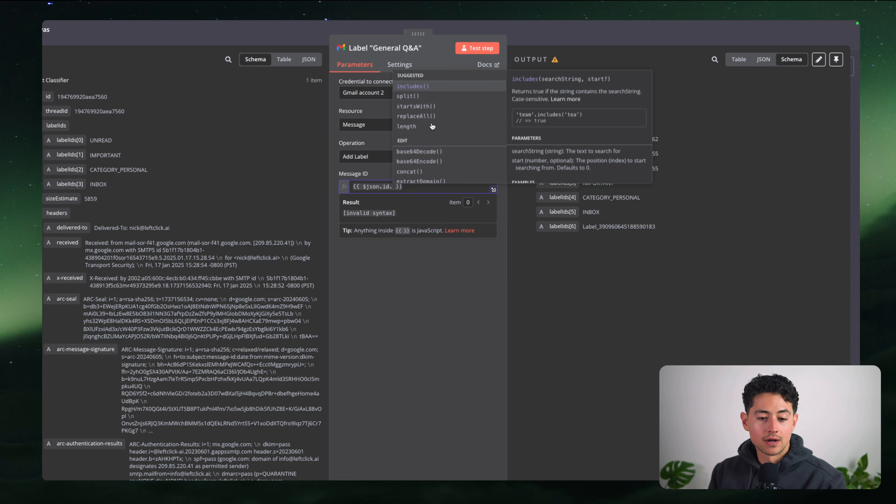
Append .startsWith() to the Message ID, testing arguments 3 and then 1
scroll(445, 123, "down", 1)
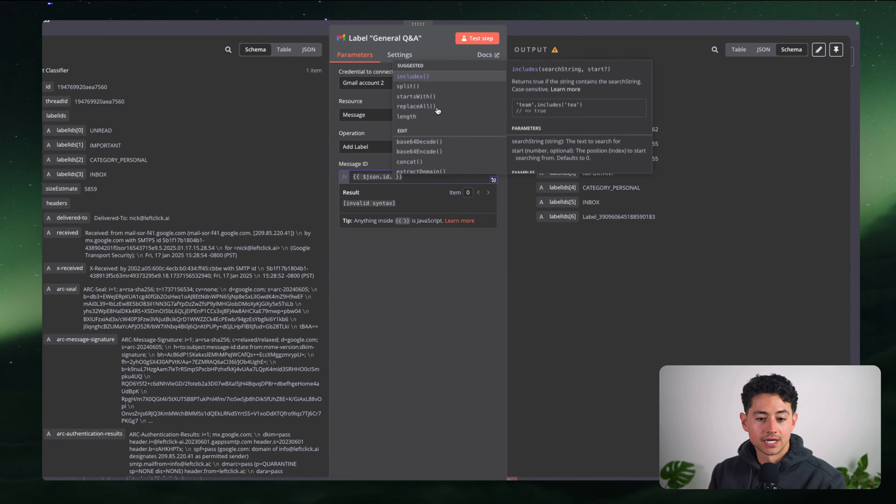
left_click(436, 99)
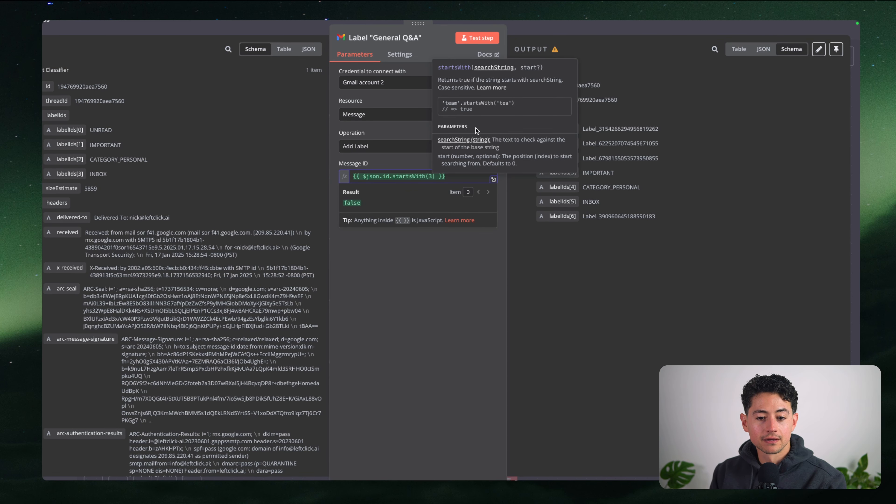
type("3")
key("Left")
type("\"")
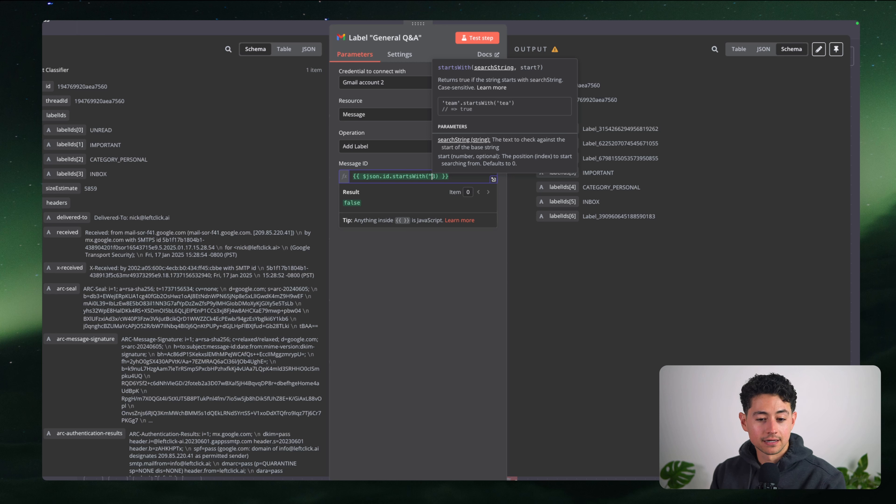
key("BackSpace")
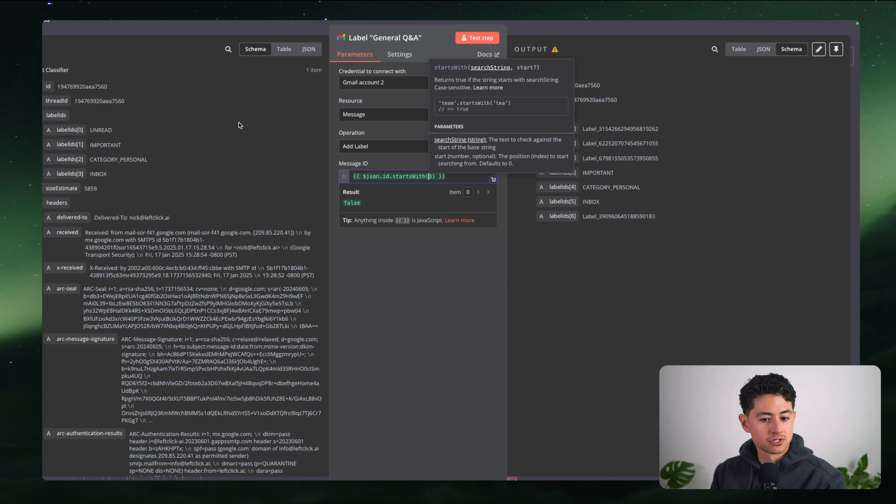
key("Delete")
type("1")
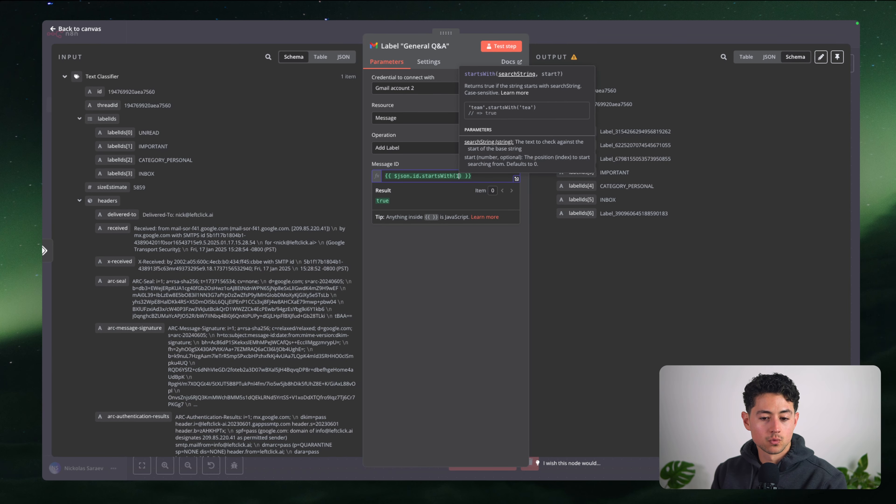
Remove startsWith(1) to restore the Message ID to {{ $json.id }}, then return to Make
left_click_drag(109, 95, 166, 95)
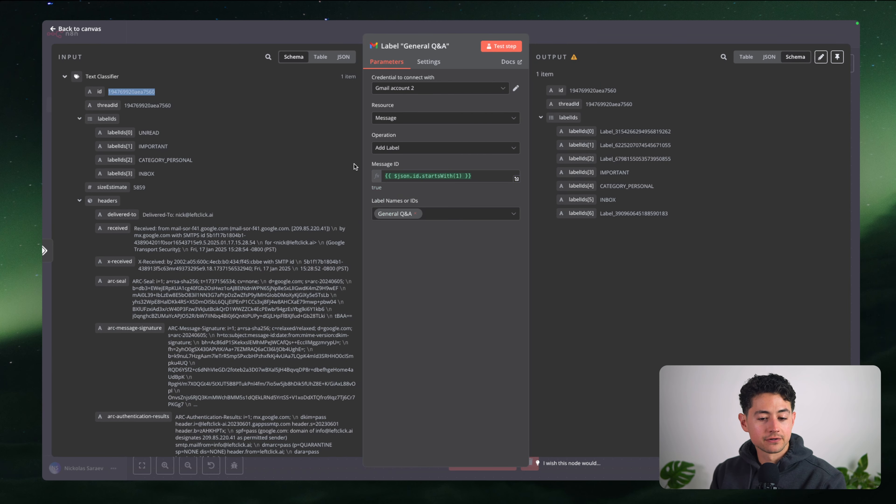
left_click(462, 178)
key("alt+shift+Left")
key("alt+shift+Left")
key("alt+shift+Left")
key("alt+shift+Left")
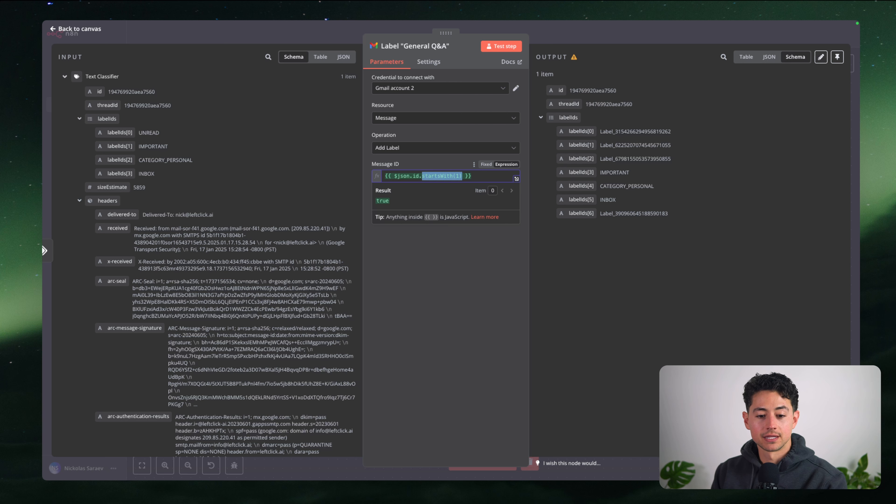
key("BackSpace")
key("BackSpace")
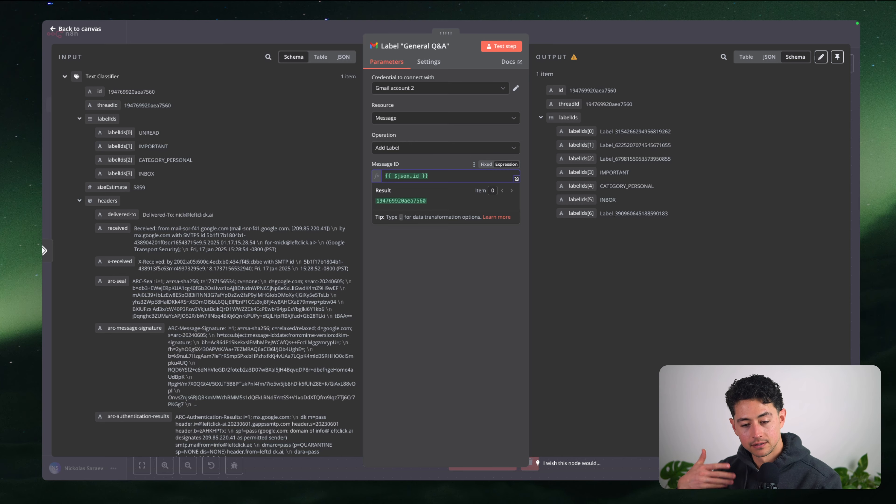
type(".")
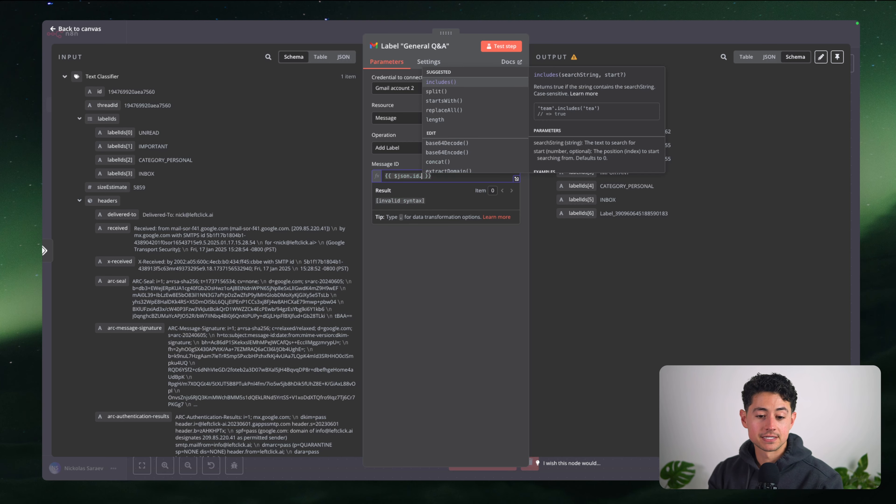
key("BackSpace")
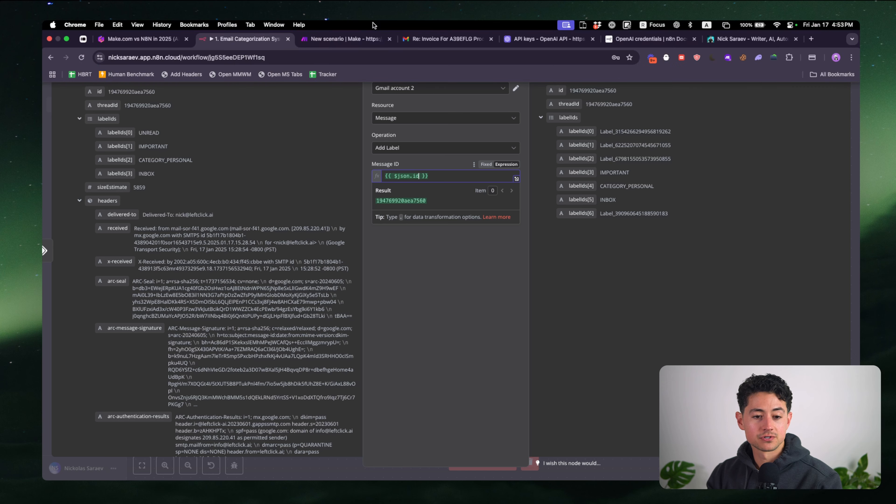
left_click(346, 40)
Add a Custom JS 'Execute inline JavaScript Code [V2]' module after Mark an Email as Read
scroll(556, 178, "up", 5)
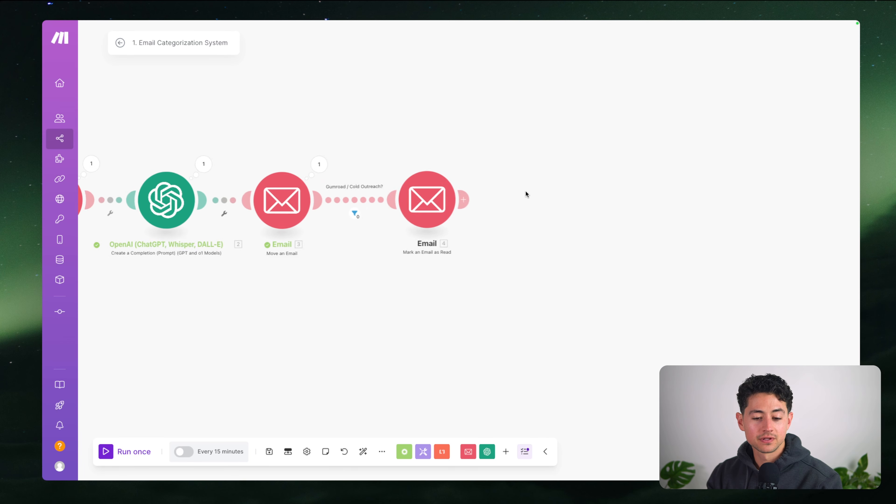
left_click(455, 195)
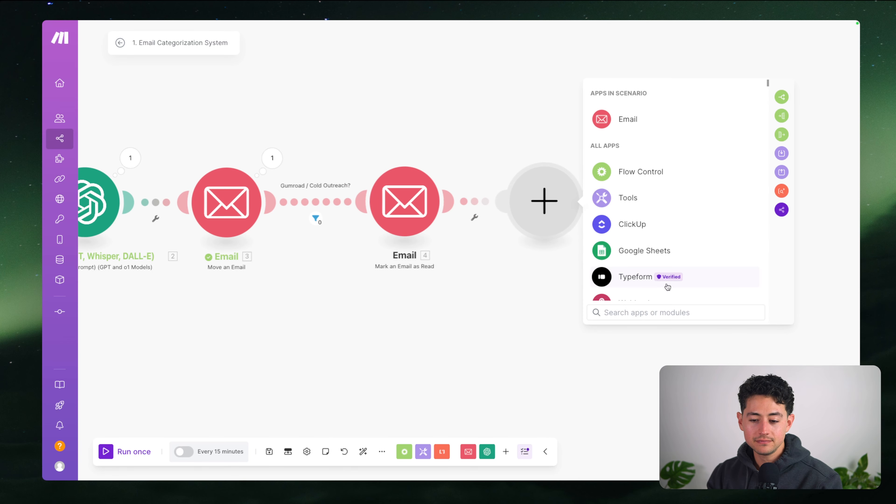
type("js")
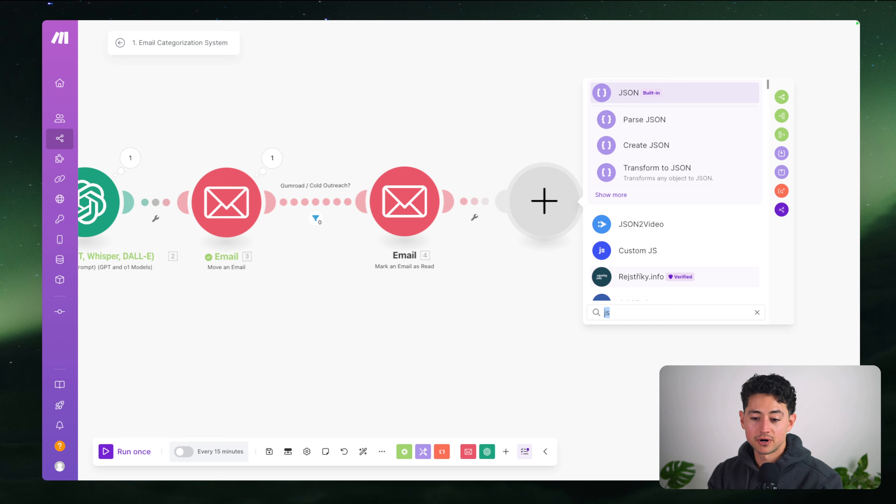
left_click(700, 260)
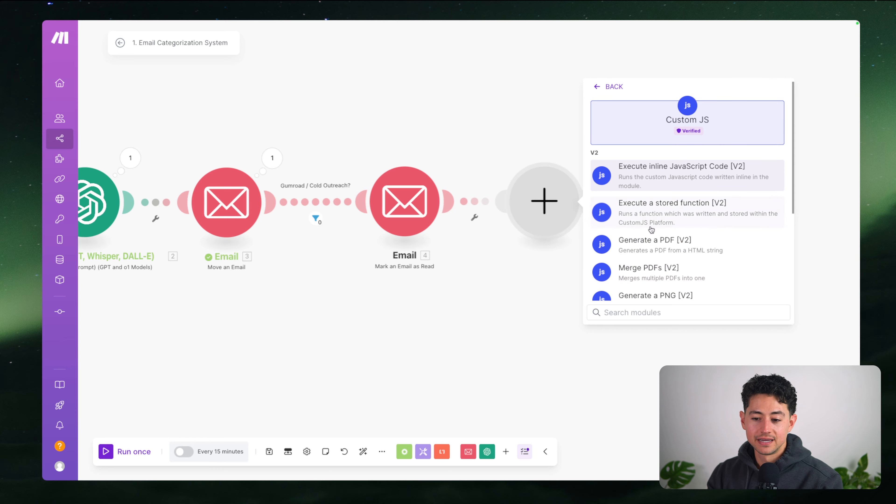
scroll(649, 232, "down", 3)
scroll(720, 212, "up", 5)
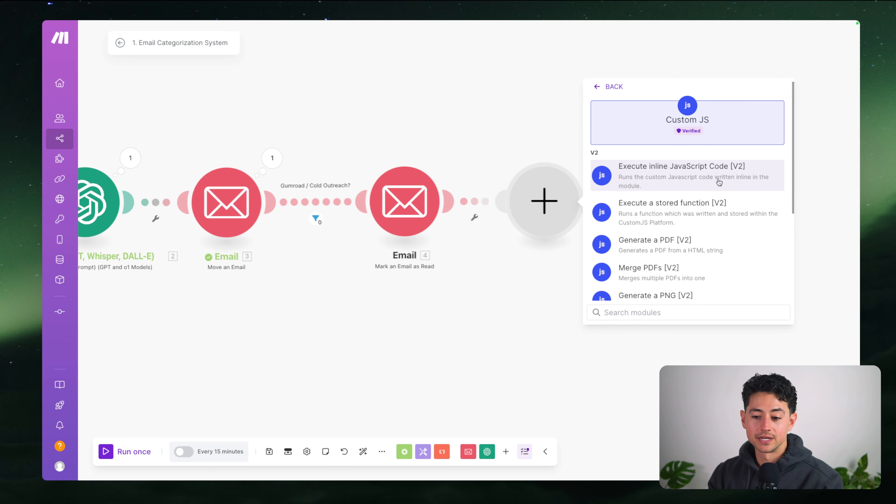
left_click(686, 183)
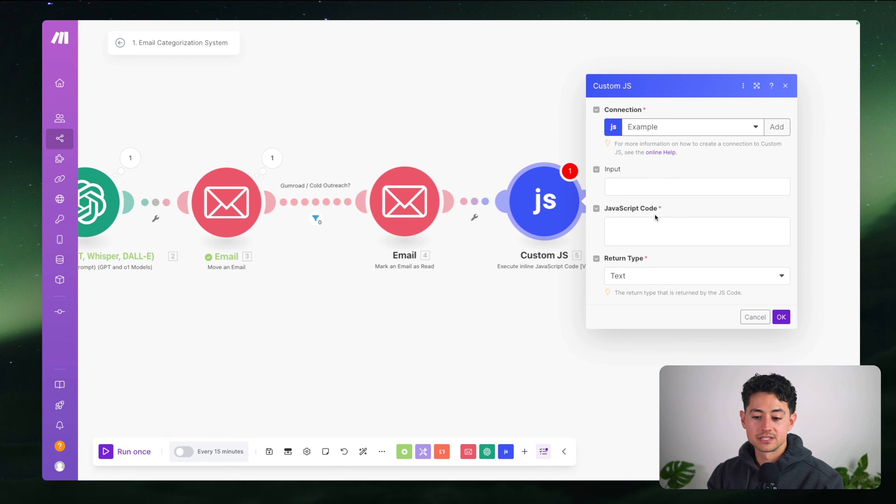
Type placeholder code, keep Text as the return type, and close the module
left_click(690, 232)
type("asdfasdfasdfsdf")
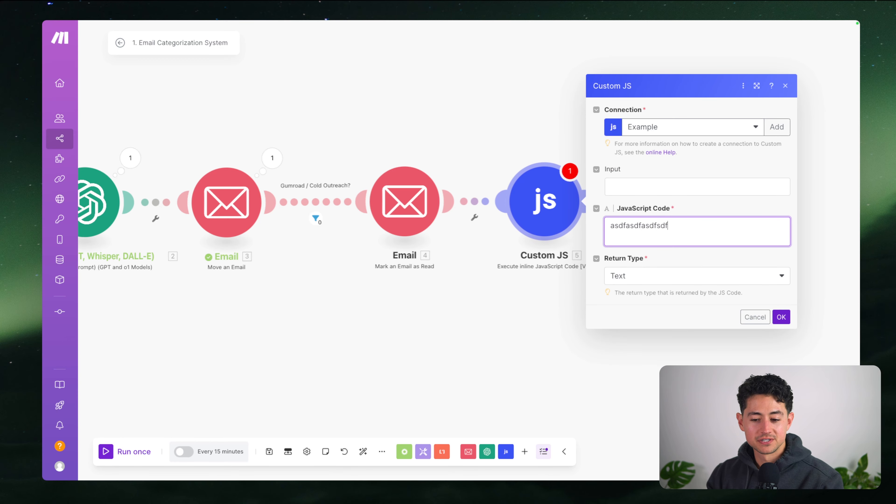
key("ctrl+a")
left_click(665, 241)
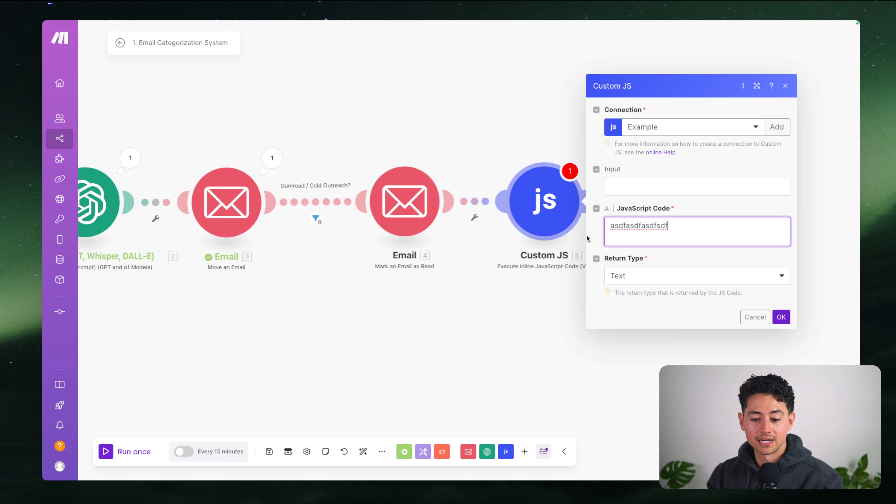
key("ctrl+a")
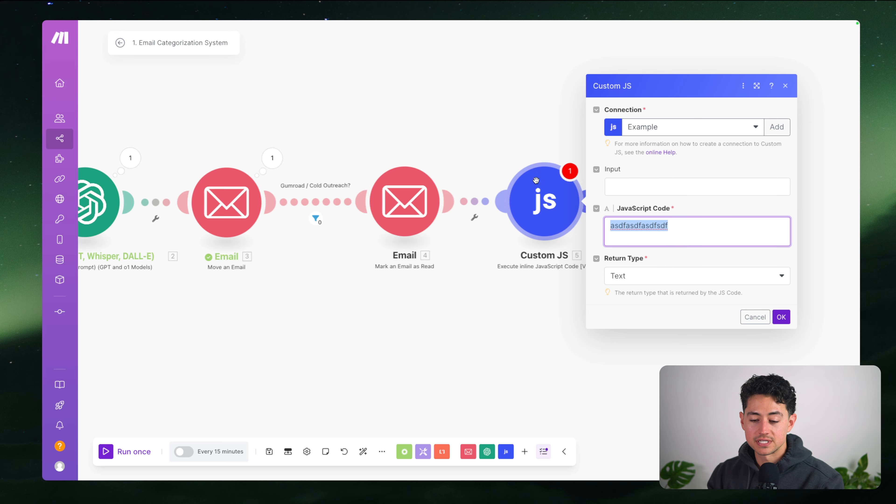
left_click(696, 236)
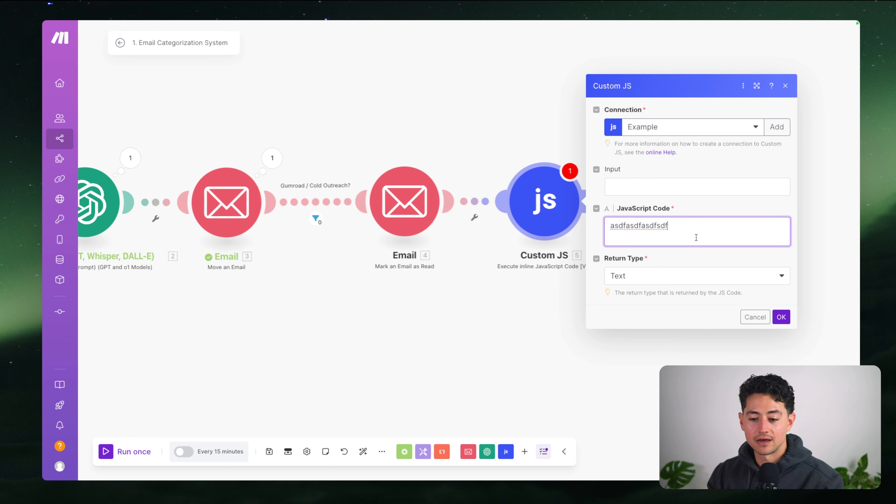
left_click(666, 276)
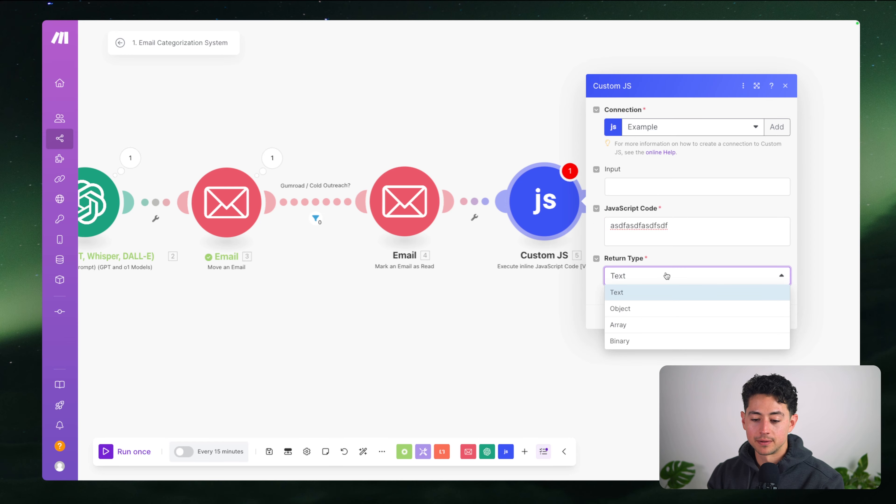
left_click(666, 253)
left_click(504, 138)
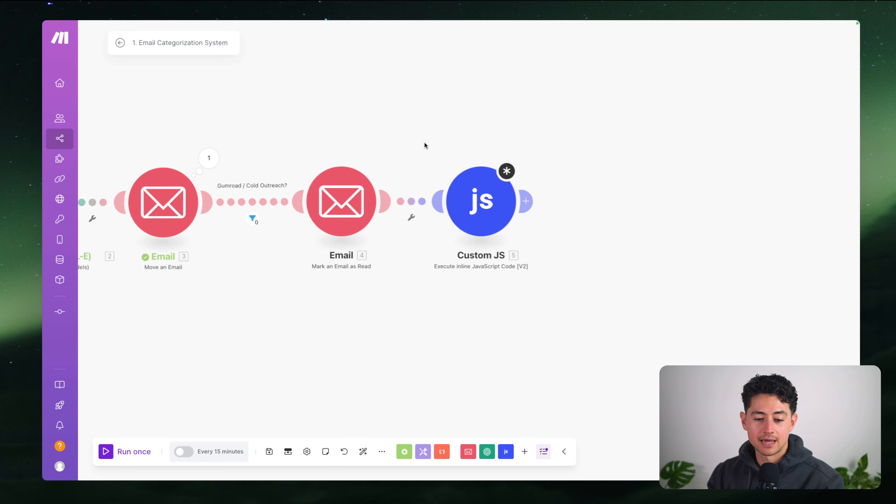
Highlight 'JSON & code integration: N8N' on the Major differences in UX & functionality slide
scroll(520, 263, "down", 5)
mouse_move(446, 22)
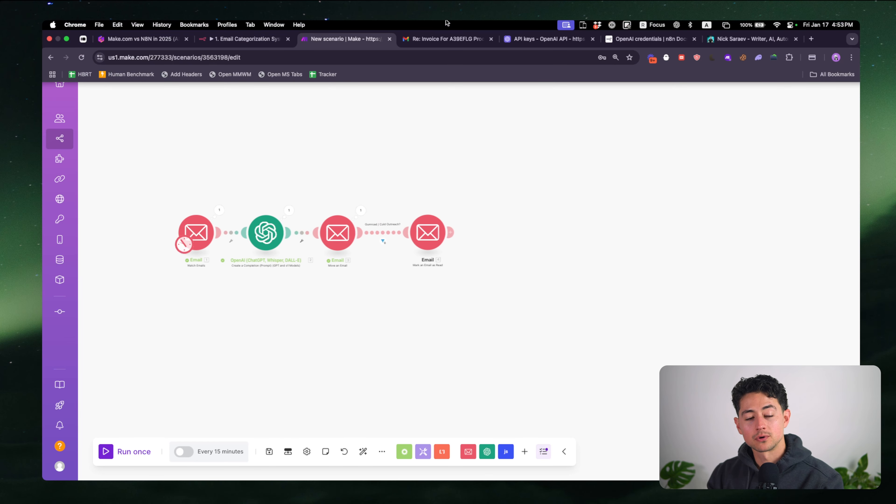
left_click(180, 39)
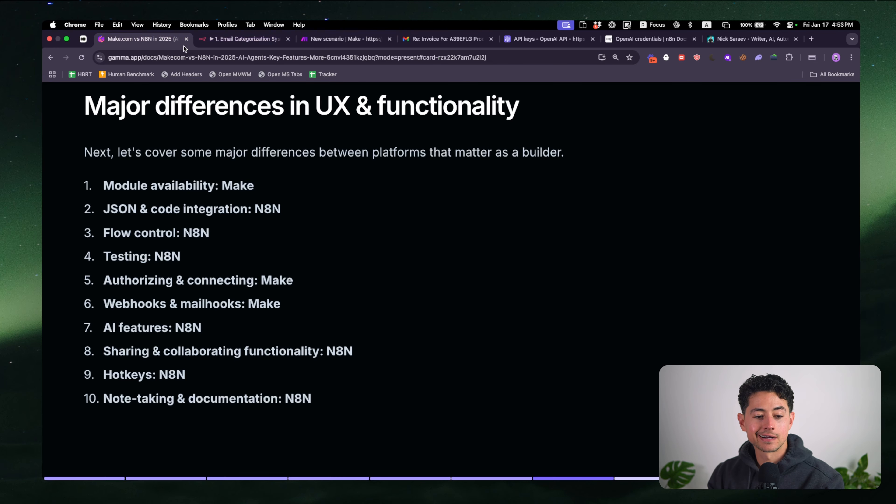
left_click_drag(294, 210, 102, 209)
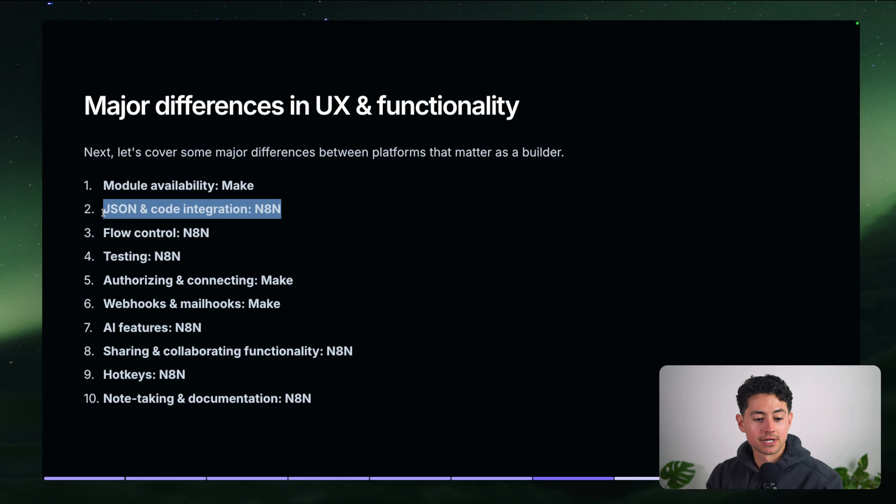
left_click(210, 234)
Open the Message ID in n8n's full expression editor, then type and delete test text
mouse_move(261, 21)
left_click(263, 40)
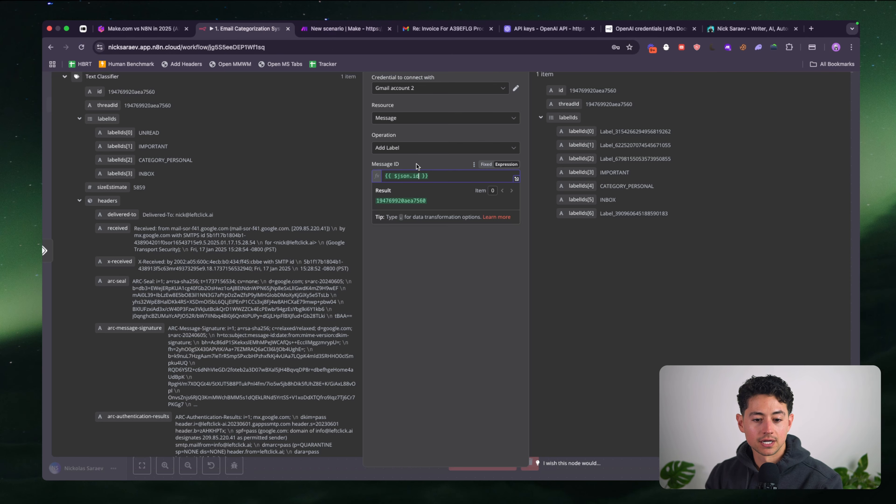
left_click(517, 176)
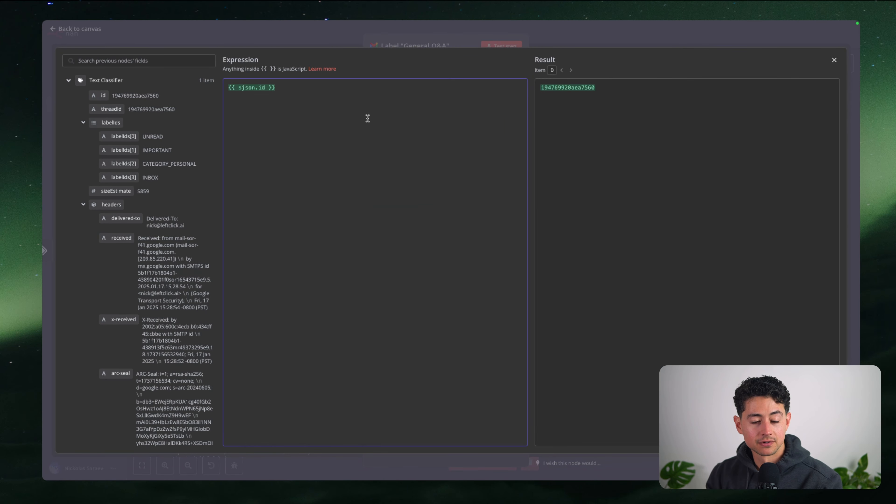
type("asdfasdfasdf")
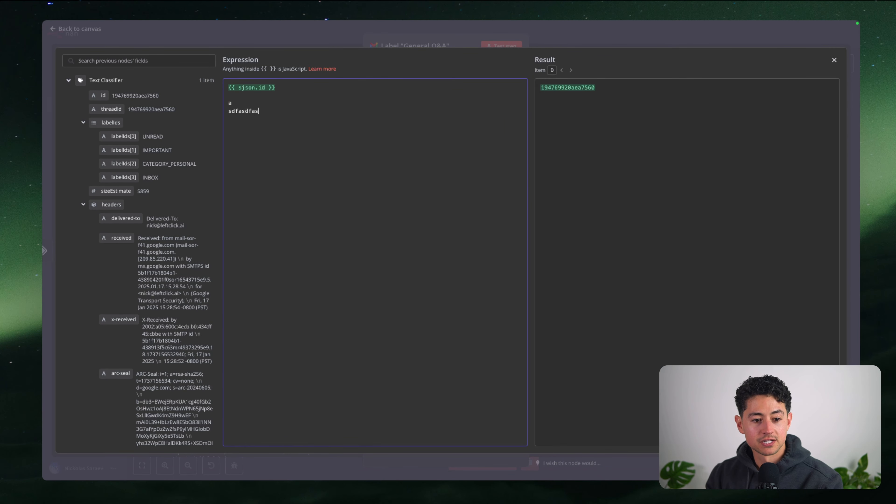
key("Return")
key("shift+Up")
key("shift+Up")
key("BackSpace")
key("BackSpace")
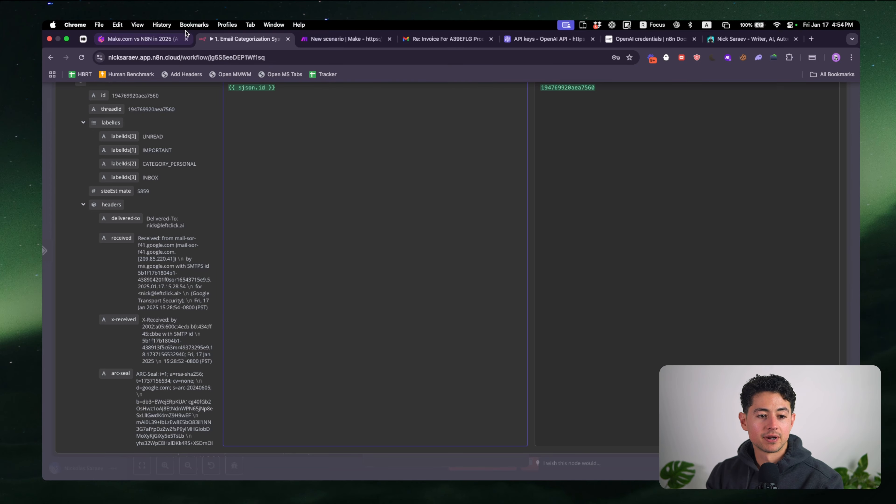
Highlight the 'Flow control: N8N' point on the comparison slide
left_click(165, 31)
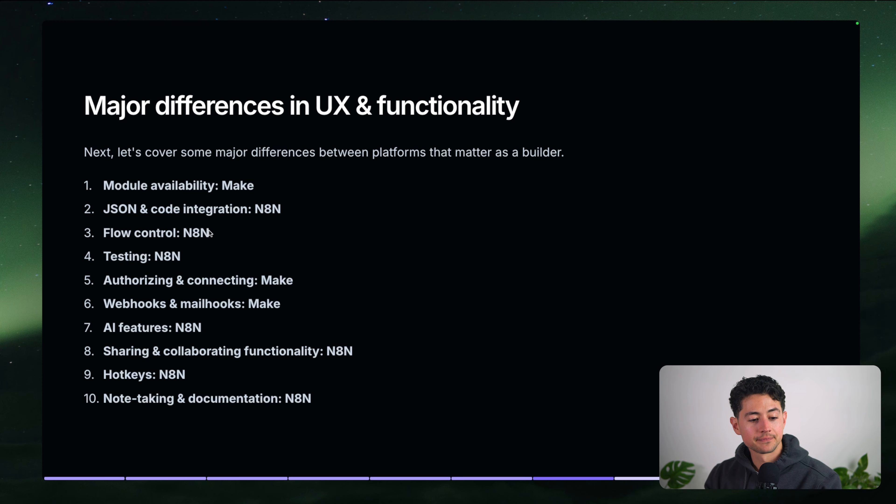
left_click_drag(223, 235, 96, 236)
left_click(249, 250)
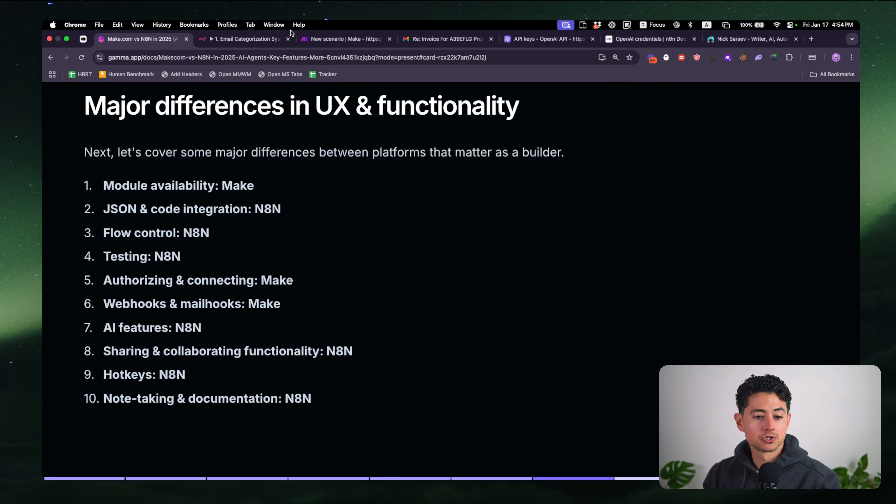
Close the expression editor and the Label General Q&A node, then fit the workflow to view
left_click(290, 30)
key("Escape")
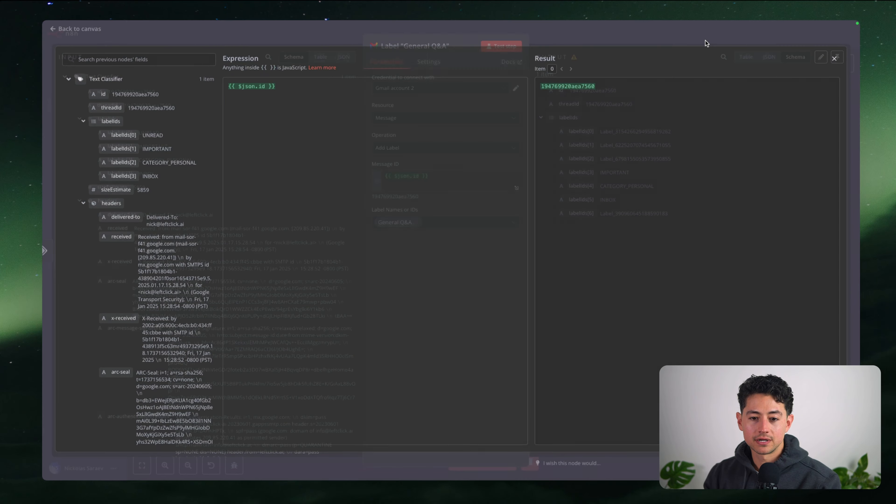
key("Escape")
key("1")
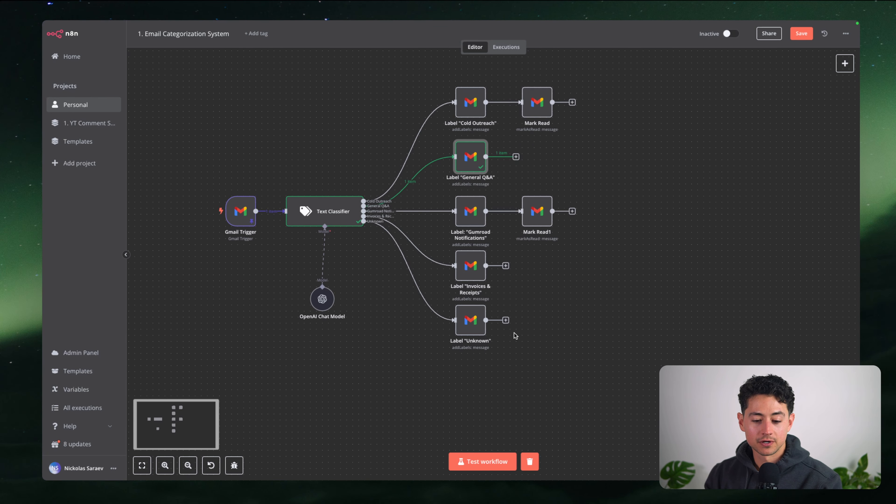
Move the OpenAI Chat Model node up-left beneath the Text Classifier, then select the Text Classifier
scroll(625, 302, "left", 1)
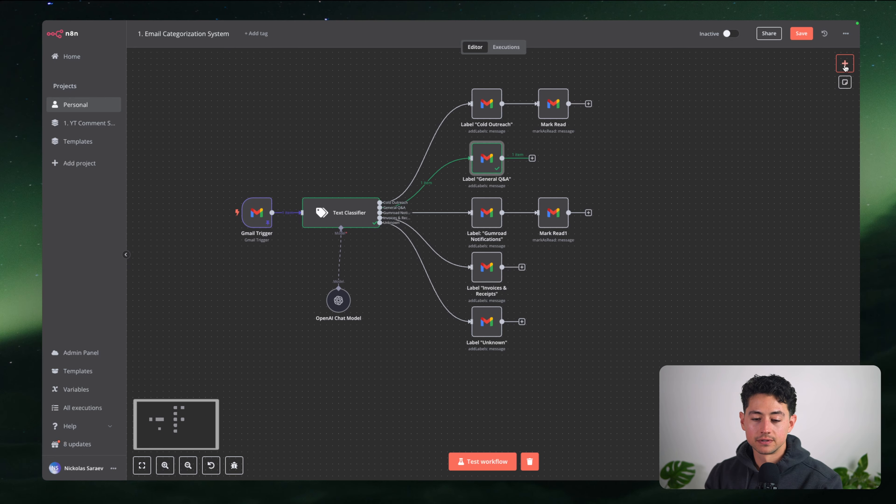
scroll(766, 166, "up", 1)
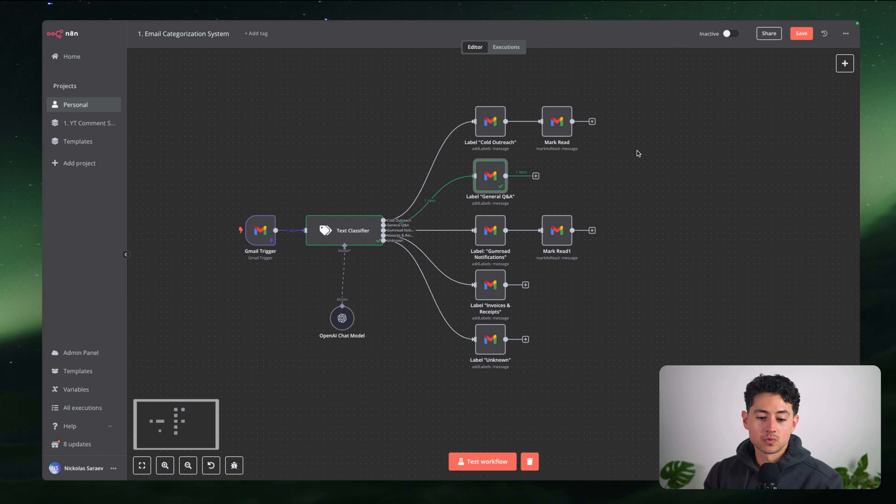
scroll(638, 154, "up", 1)
scroll(366, 236, "up", 5)
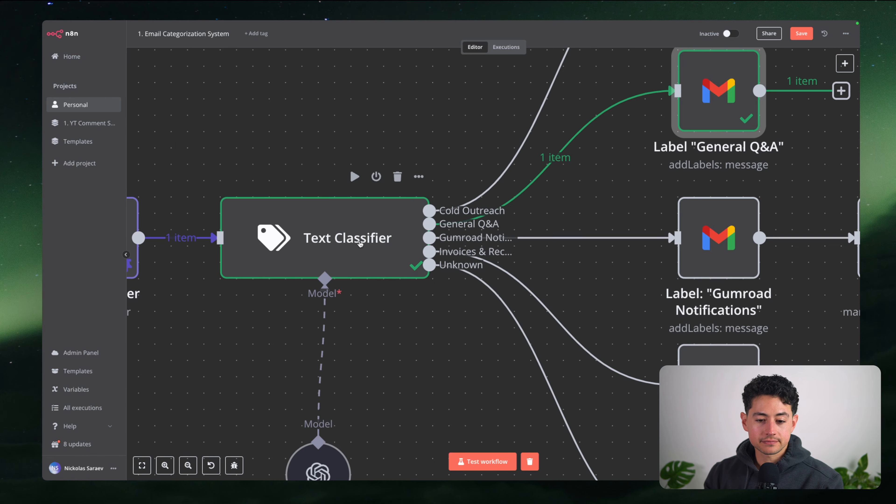
scroll(423, 236, "down", 5)
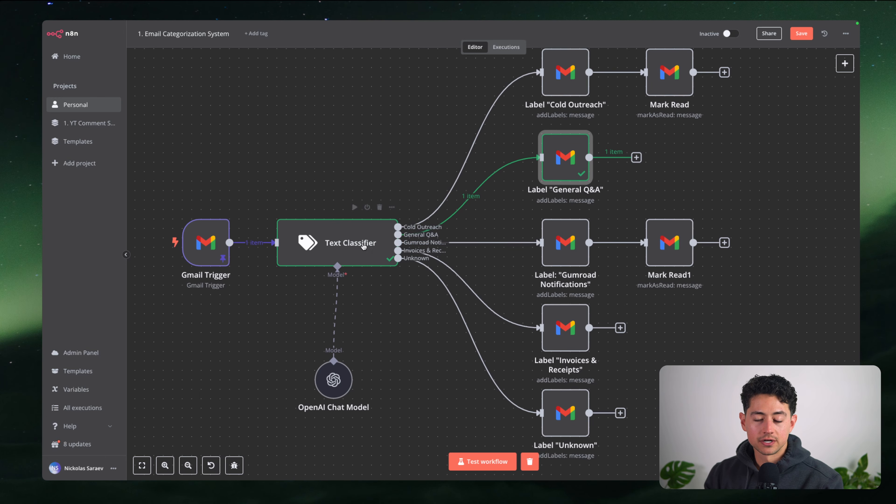
scroll(607, 240, "right", 2)
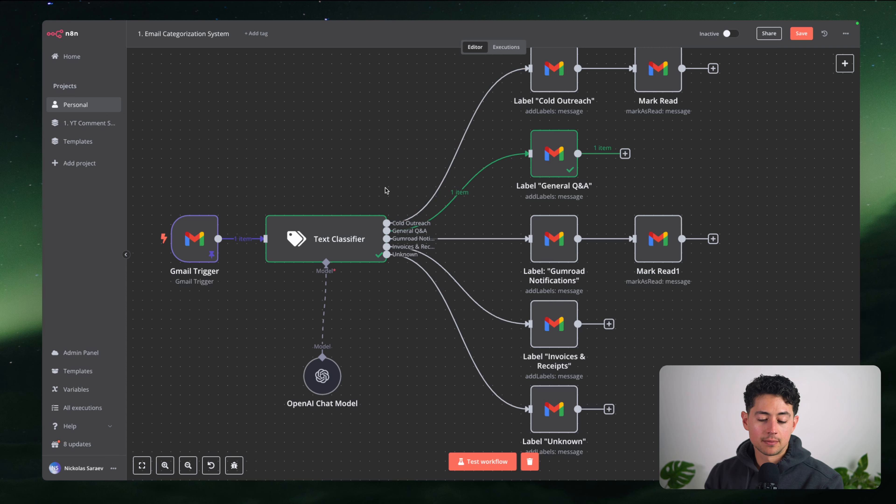
scroll(385, 190, "down", 1)
left_click_drag(326, 365, 232, 333)
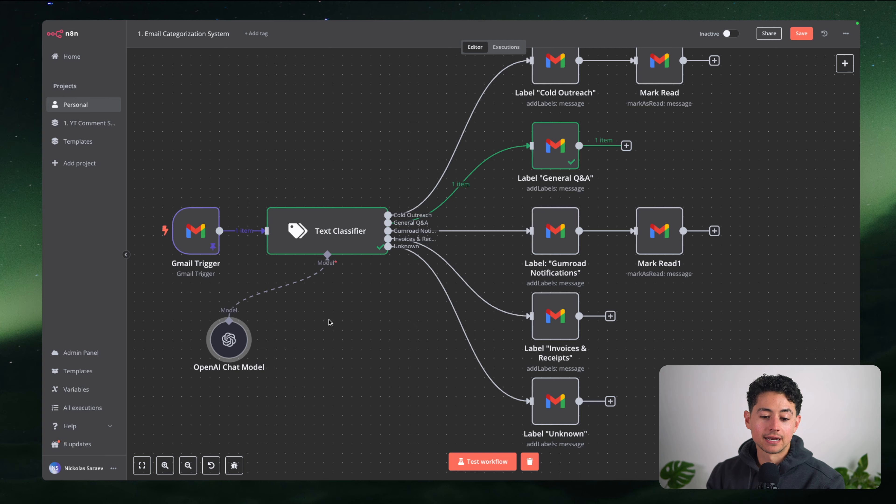
scroll(330, 322, "up", 2)
scroll(367, 313, "up", 1)
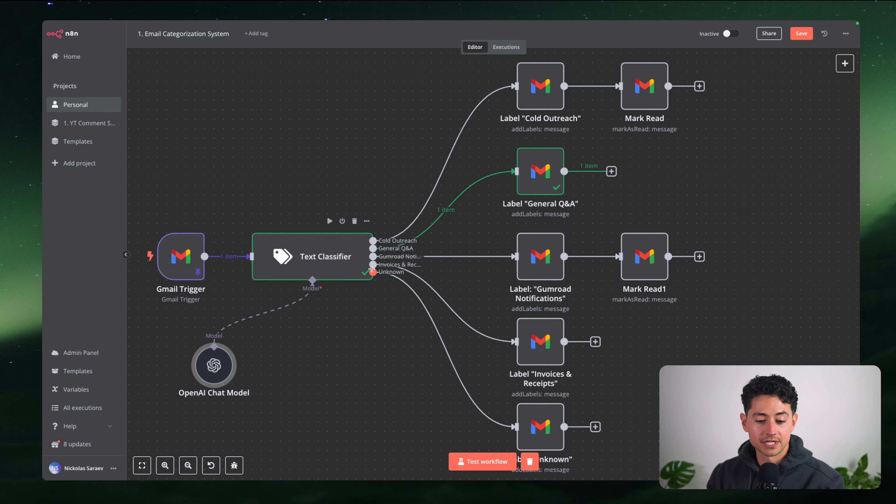
left_click(340, 257)
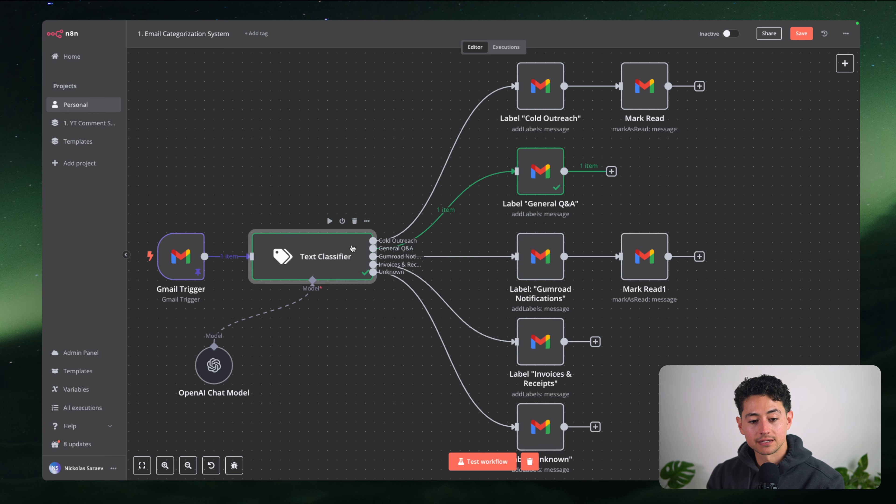
left_click(341, 28)
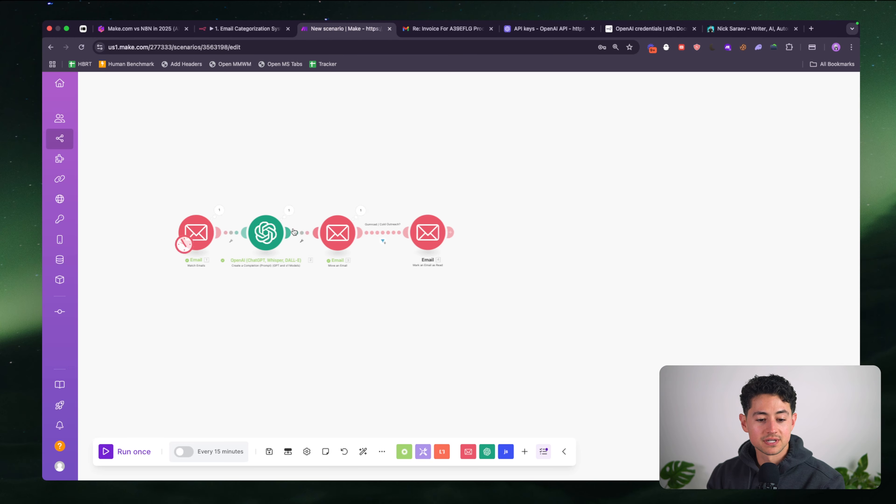
Insert a Router between OpenAI and the Email modules, relinking OpenAI to the Router
scroll(295, 231, "up", 5)
left_click_drag(444, 298, 403, 301)
scroll(356, 298, "down", 4)
scroll(383, 308, "down", 2)
left_click_drag(320, 216, 538, 327)
left_click_drag(361, 270, 549, 272)
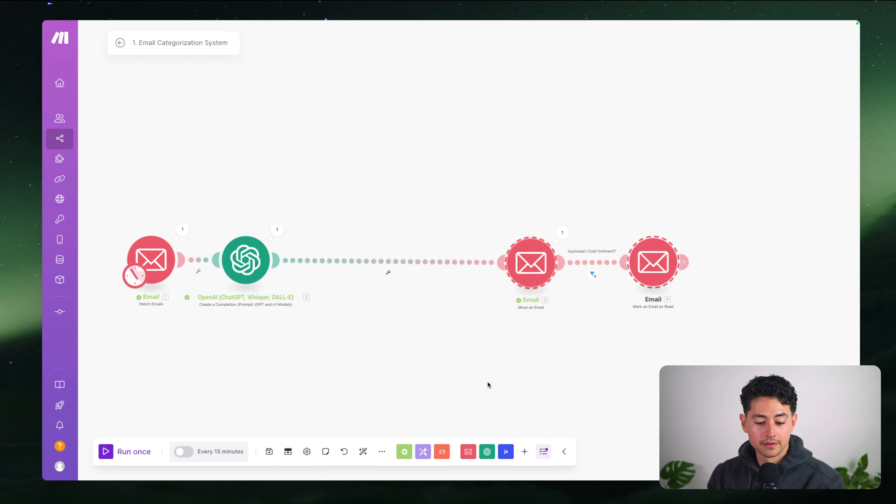
left_click(404, 452)
type("router")
left_click(409, 280)
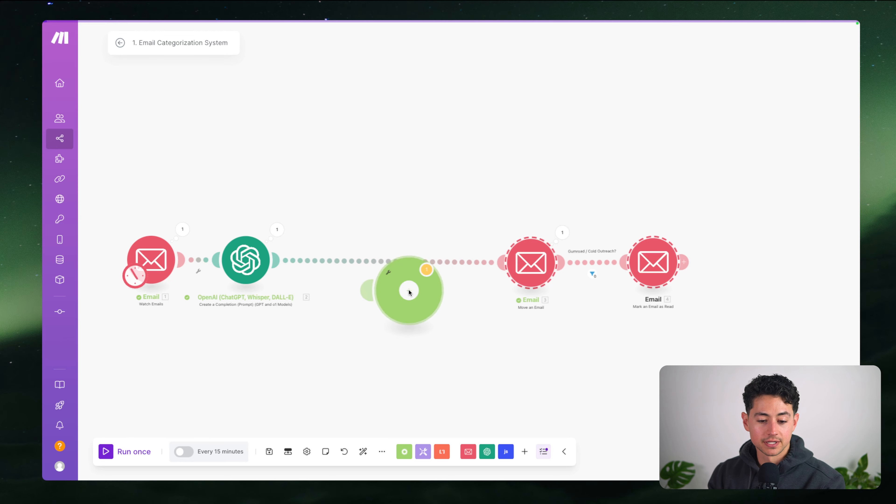
right_click(374, 263)
left_click(400, 293)
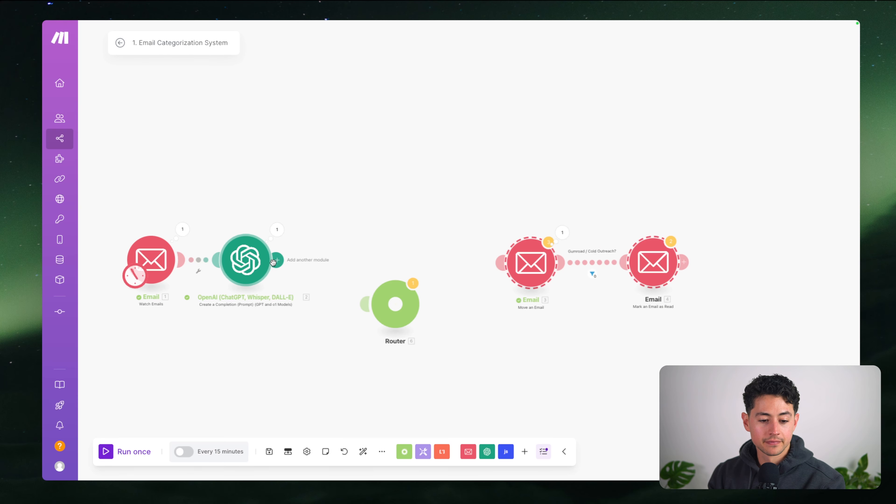
mouse_move(273, 261)
left_mouse_down()
mouse_move(340, 260)
mouse_move(384, 289)
left_mouse_up()
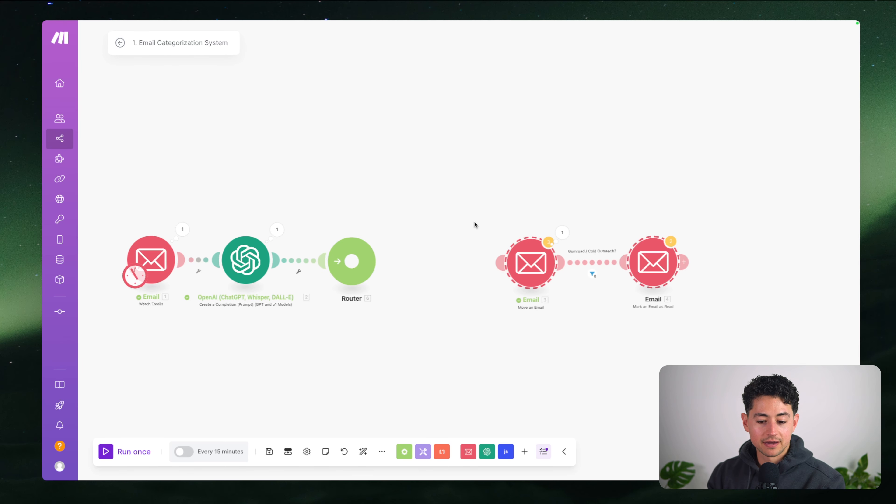
Paste two copies of the Move/Mark-as-Read pair and link the Router to Email 3
left_click_drag(539, 265, 465, 132)
key("super+c")
key("super+v")
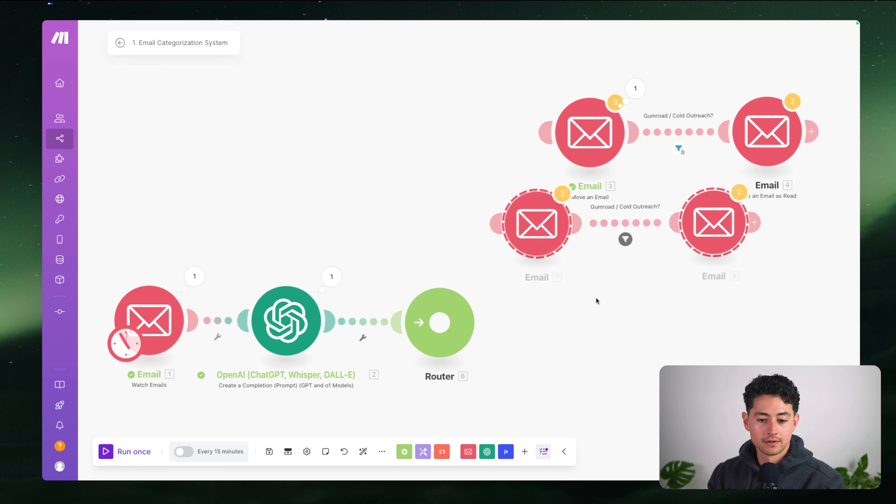
key("super+v")
scroll(596, 298, "down", 5)
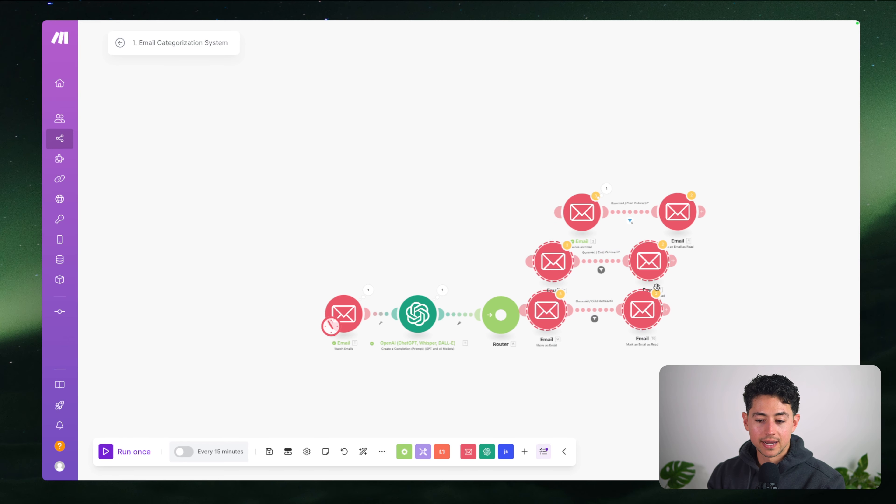
left_click_drag(657, 287, 723, 286)
left_click(524, 242)
left_click_drag(560, 209, 501, 289)
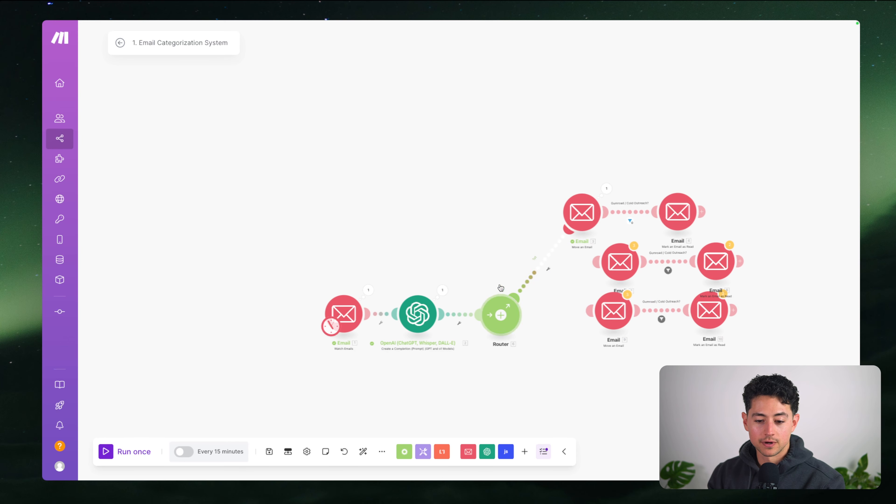
left_click_drag(508, 255, 448, 207)
Add a 'Cold Outreach' filter on the first route, checking the OpenAI category
left_click(471, 221)
left_click(553, 240)
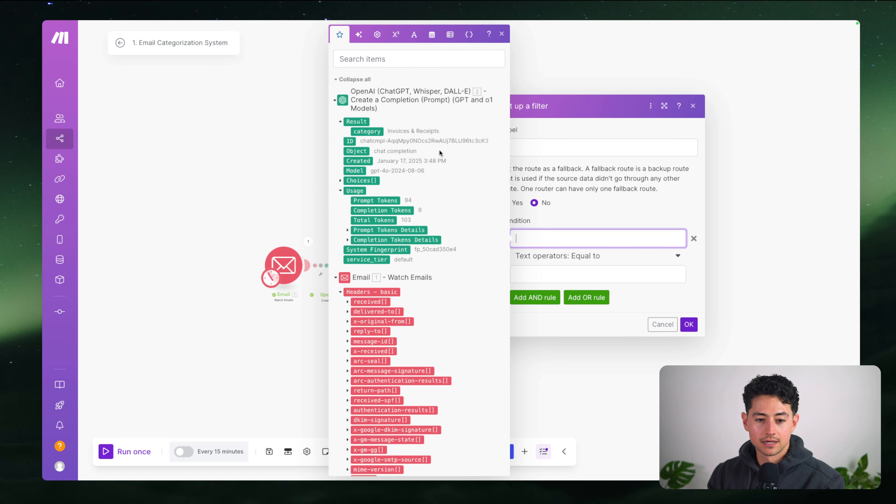
left_click(378, 131)
left_click(614, 265)
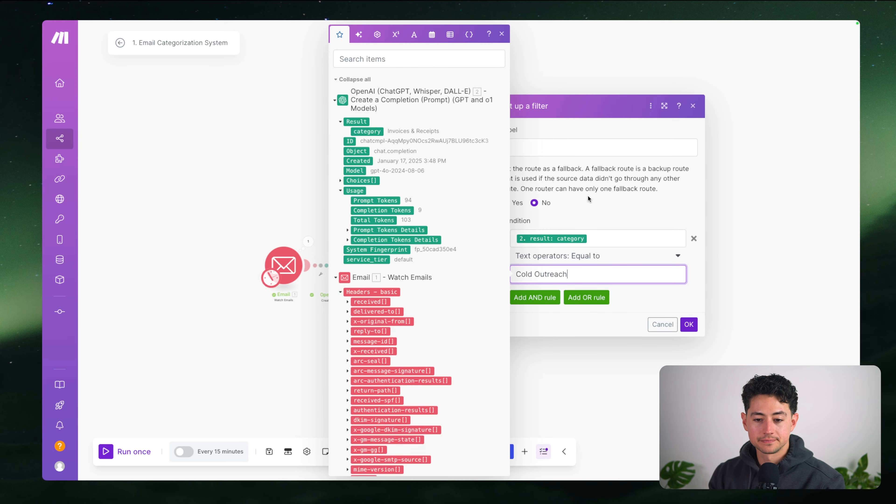
left_click(582, 146)
type("Cold Outreach?")
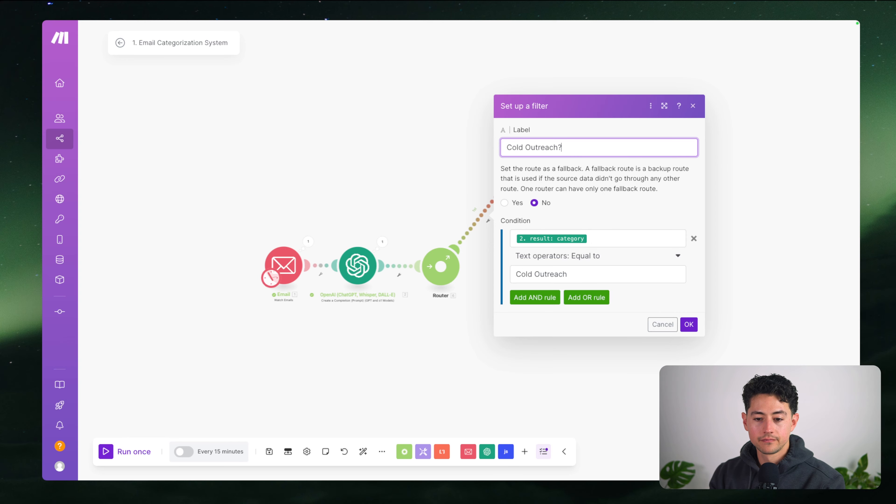
left_click(688, 324)
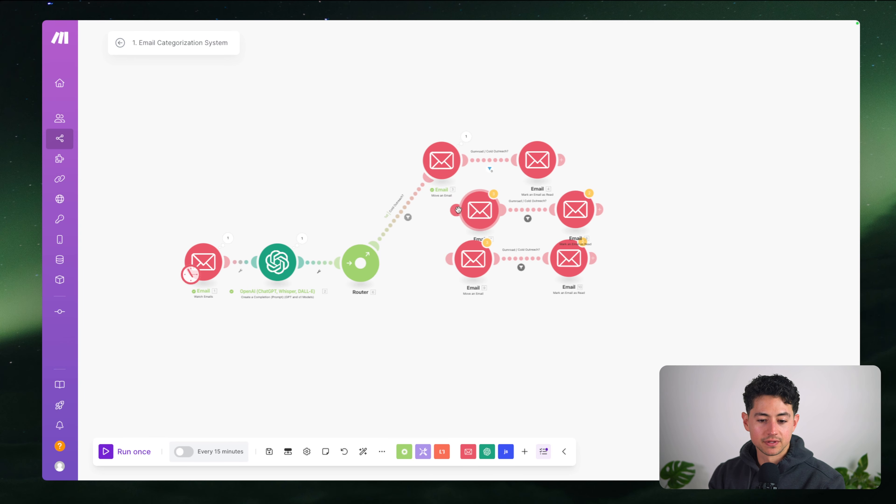
Delete the extra Email modules and the Router, disconnecting the remaining email pair
left_click_drag(458, 210, 361, 263)
left_click_drag(449, 260, 361, 263)
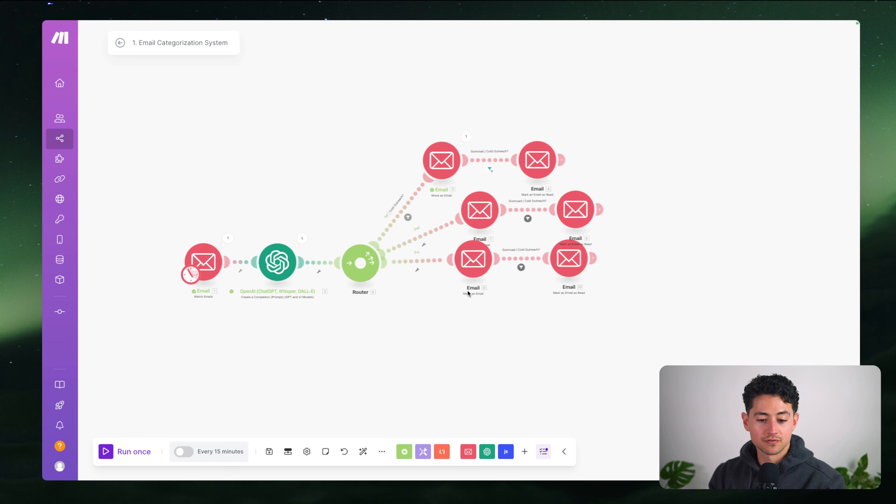
left_click_drag(644, 316, 426, 187)
key("Delete")
right_click(410, 204)
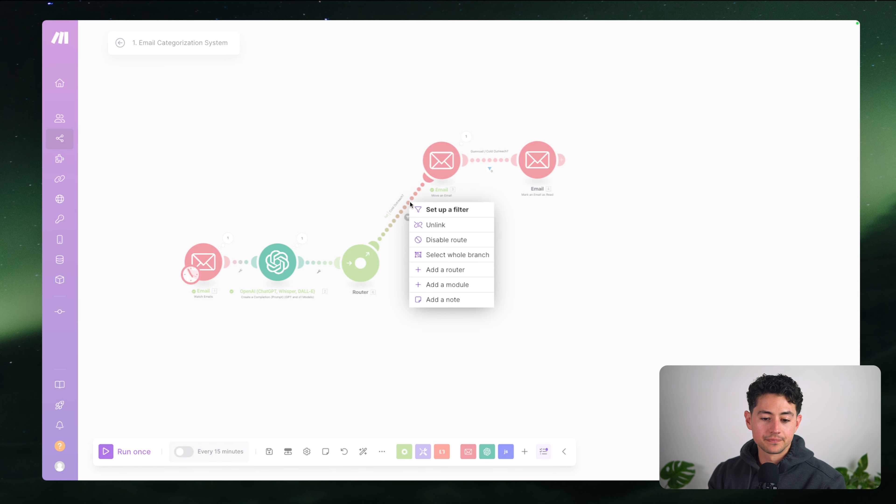
left_click(436, 225)
left_click_drag(408, 124, 534, 274)
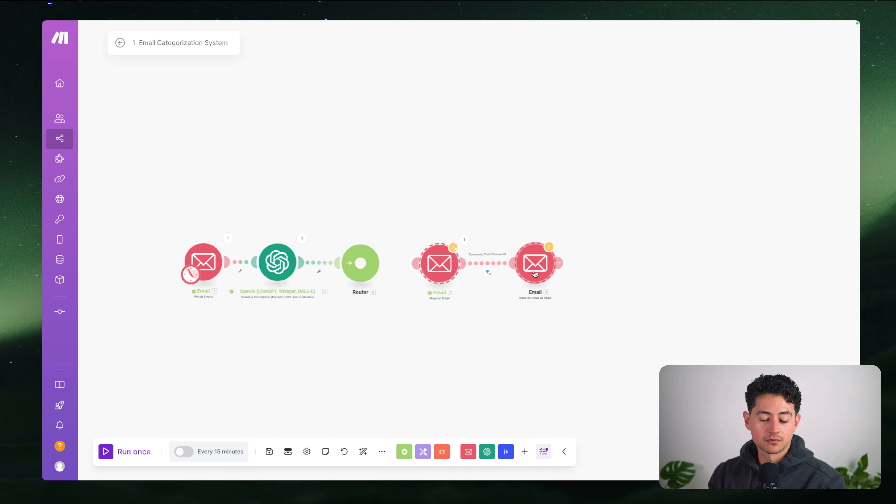
left_click_drag(343, 222, 288, 270)
key("Delete")
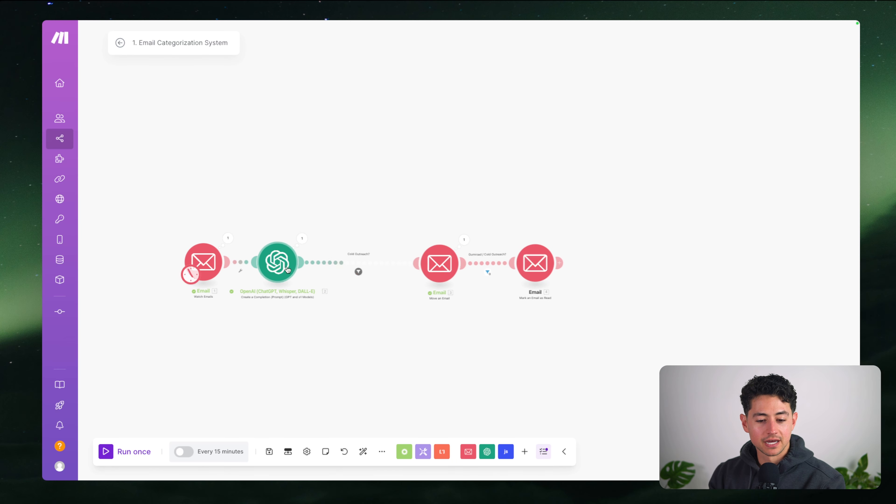
Move the email pair next to OpenAI and clear that link's filter condition and label
left_click_drag(396, 225, 588, 313)
left_click_drag(425, 275, 353, 274)
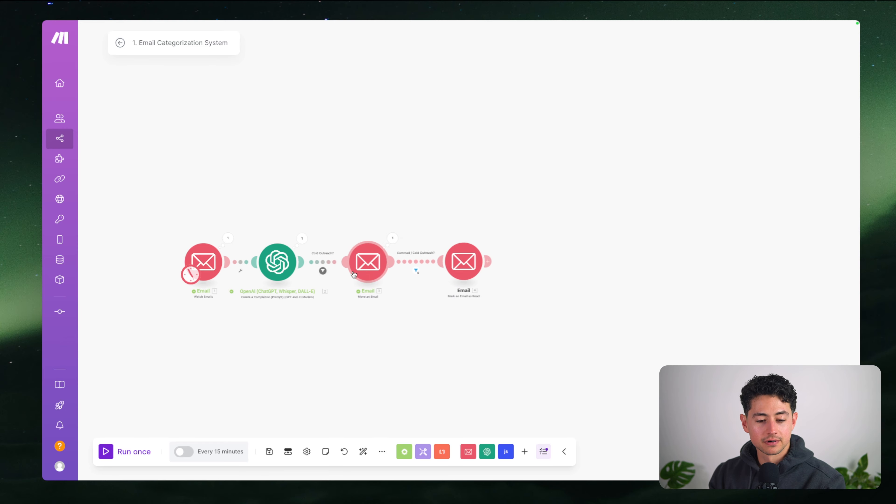
left_click(323, 270)
left_click(534, 258)
left_click(472, 221)
key("super+a")
key("BackSpace")
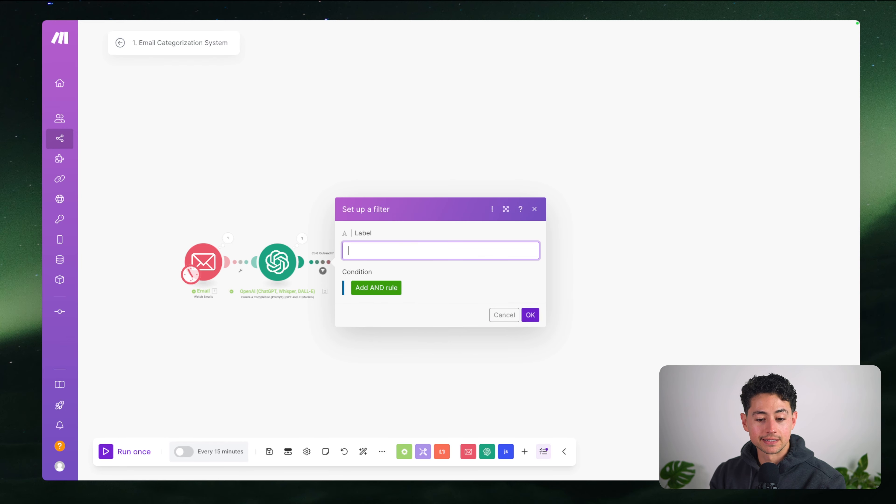
left_click(529, 314)
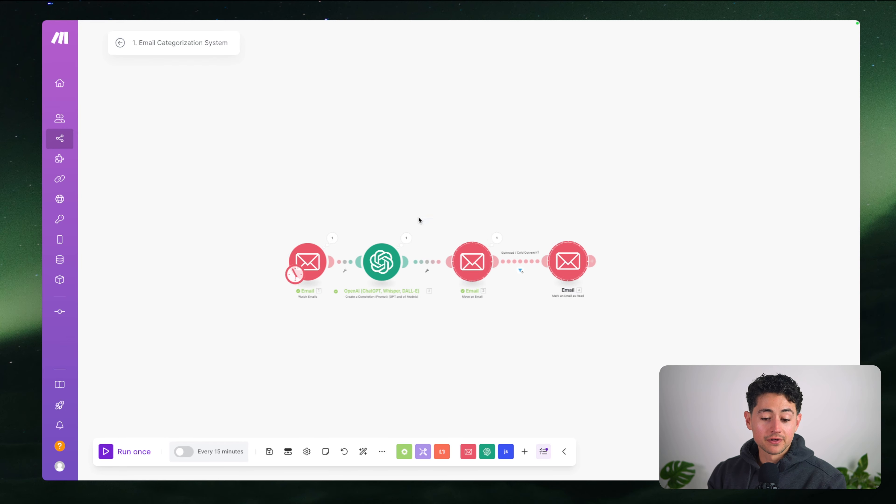
left_click(472, 307)
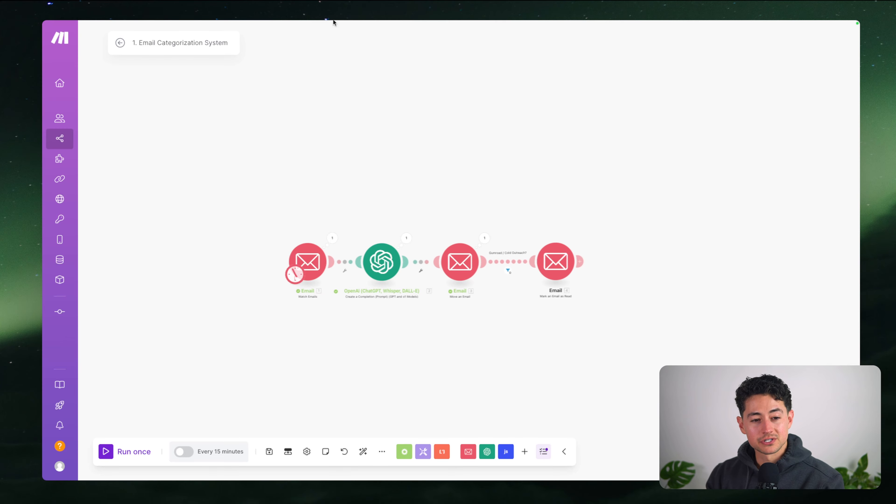
mouse_move(334, 21)
left_click(258, 41)
scroll(346, 154, "down", 1)
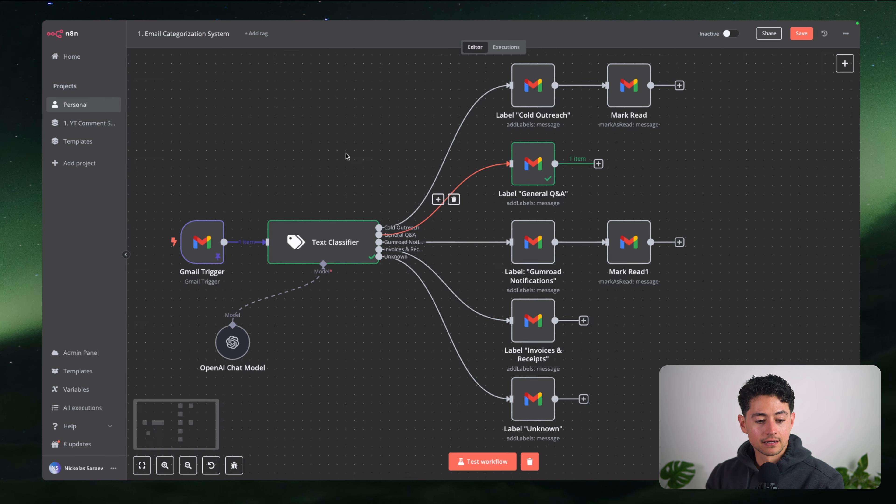
scroll(345, 156, "down", 1)
scroll(671, 178, "down", 5)
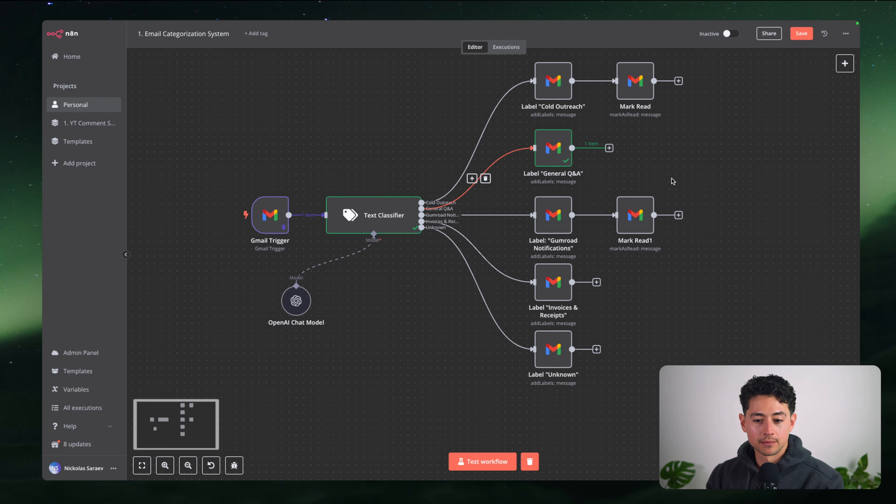
left_click_drag(673, 101, 528, 101)
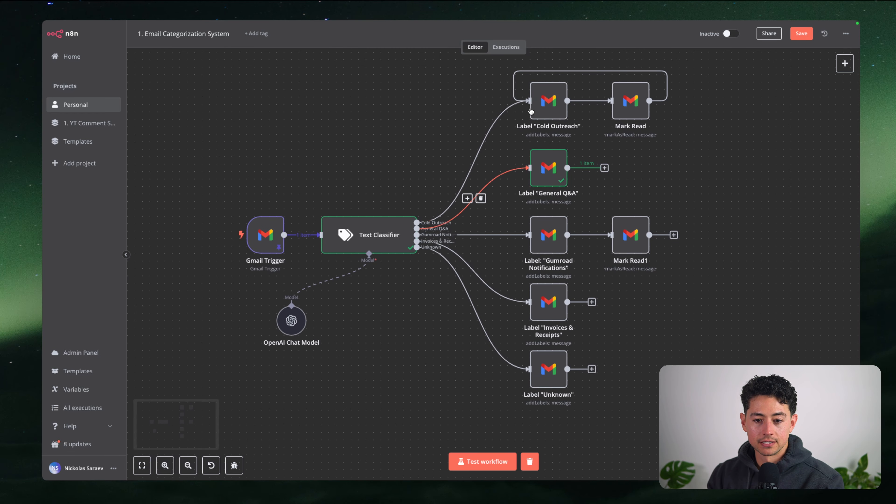
scroll(631, 124, "up", 1)
scroll(643, 103, "up", 4)
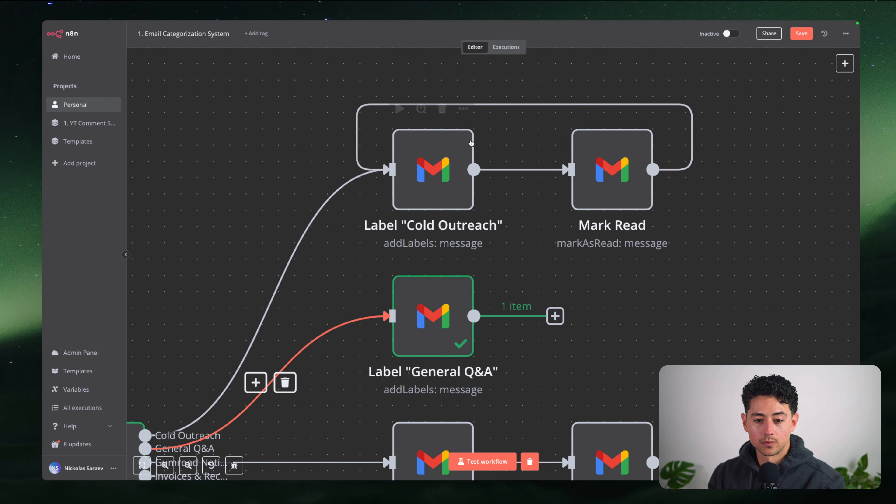
left_click(506, 104)
scroll(506, 154, "down", 3)
mouse_move(399, 23)
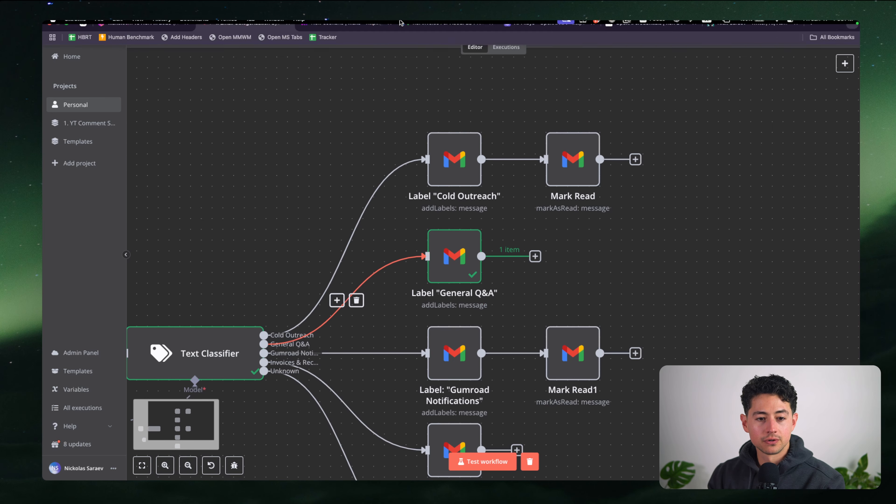
left_click(339, 42)
left_click_drag(580, 261, 636, 363)
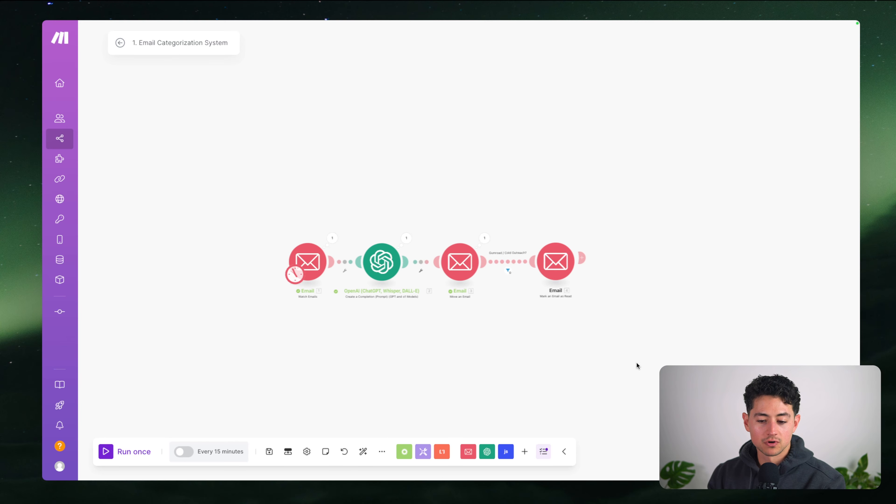
scroll(636, 363, "right", 1)
scroll(574, 331, "up", 4)
scroll(543, 329, "down", 2)
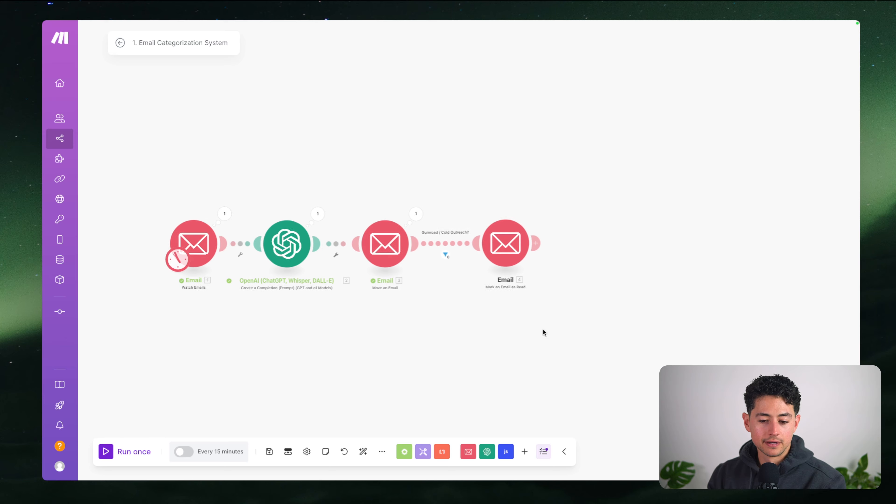
scroll(543, 329, "down", 1)
scroll(513, 319, "down", 1)
left_click_drag(513, 320, 561, 318)
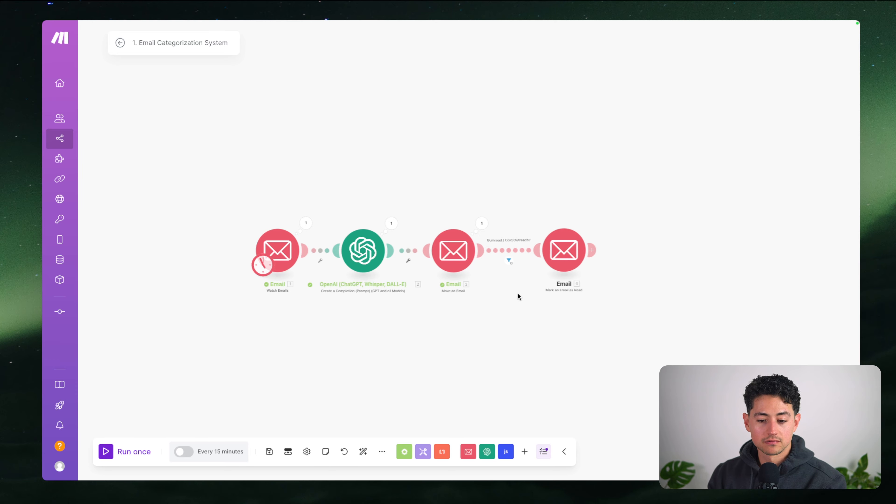
left_click(508, 261)
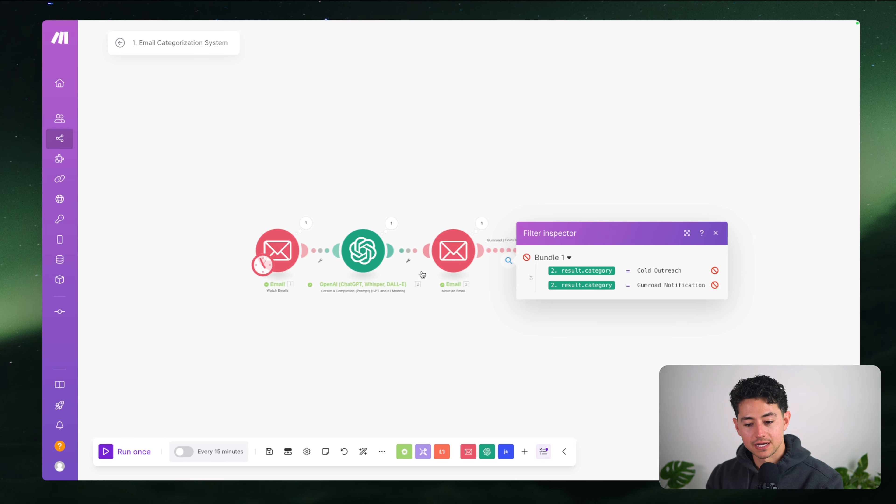
left_click(433, 313)
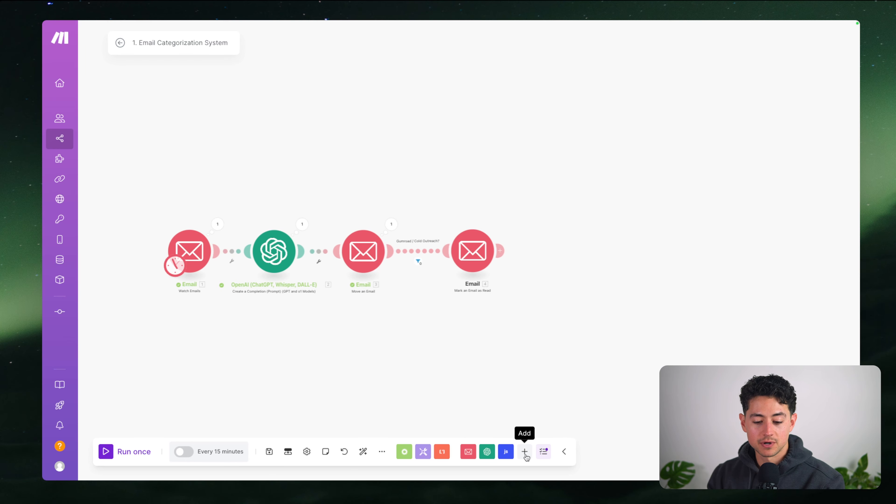
Add a JSON Parse JSON module after the Mark an Email as Read module
left_click(422, 451)
type("parse j")
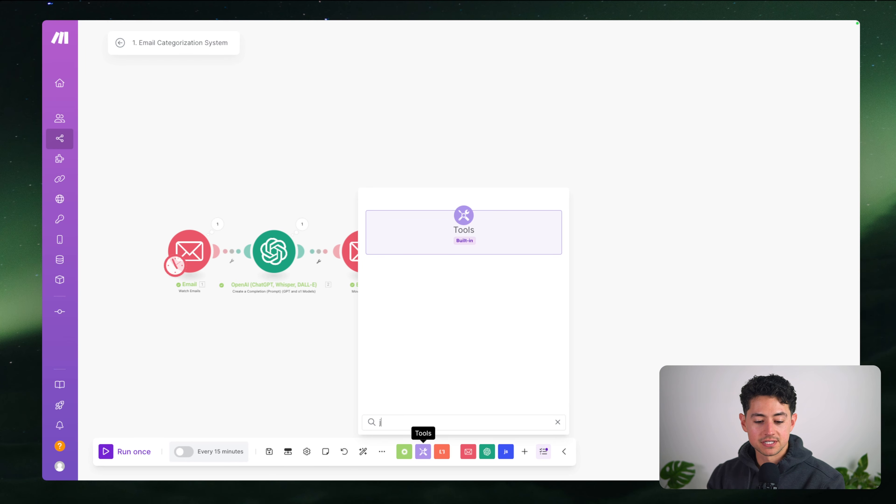
type("son")
key("BackSpace")
key("BackSpace")
key("BackSpace")
key("BackSpace")
left_click(525, 451)
type("ra")
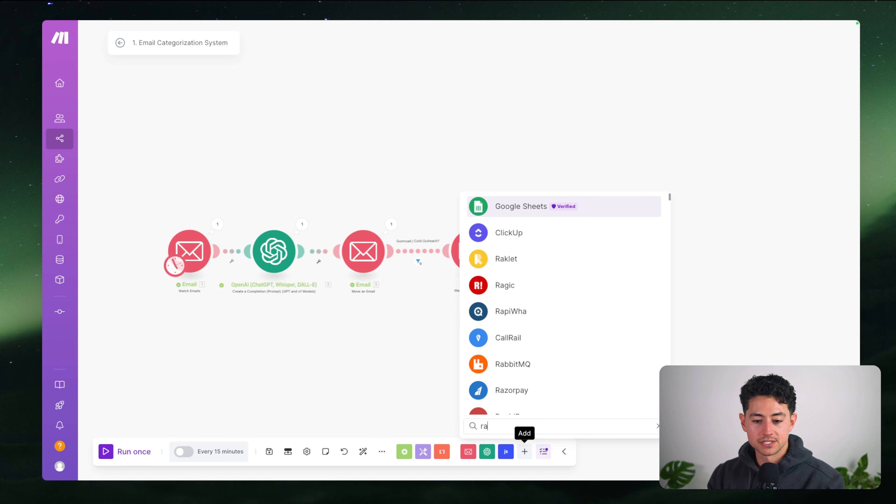
key("BackSpace")
key("BackSpace")
type("parse json")
key("Return")
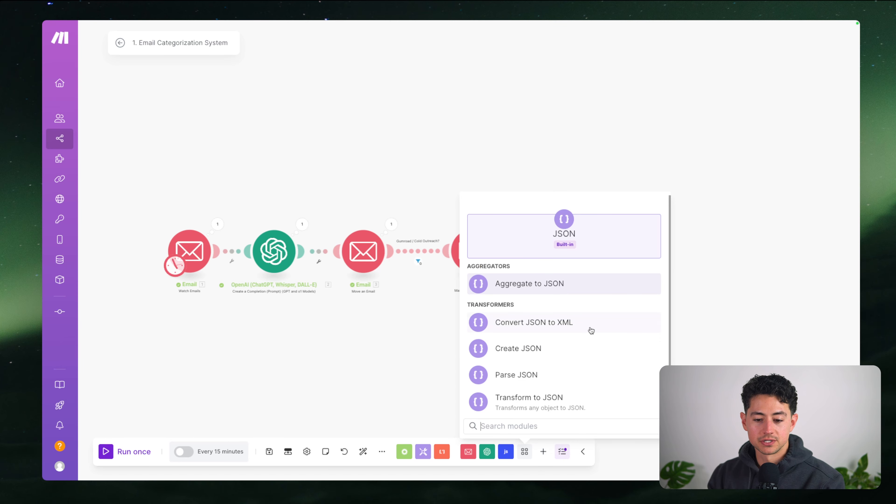
left_click(545, 374)
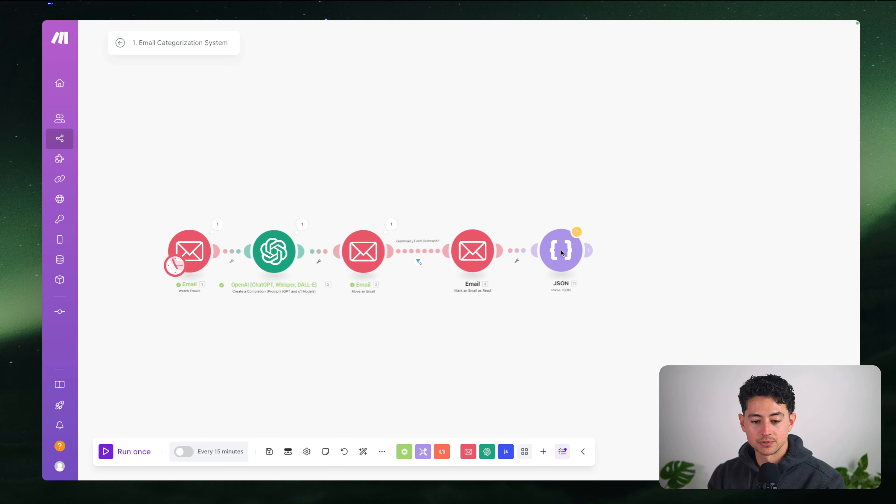
left_click(560, 250)
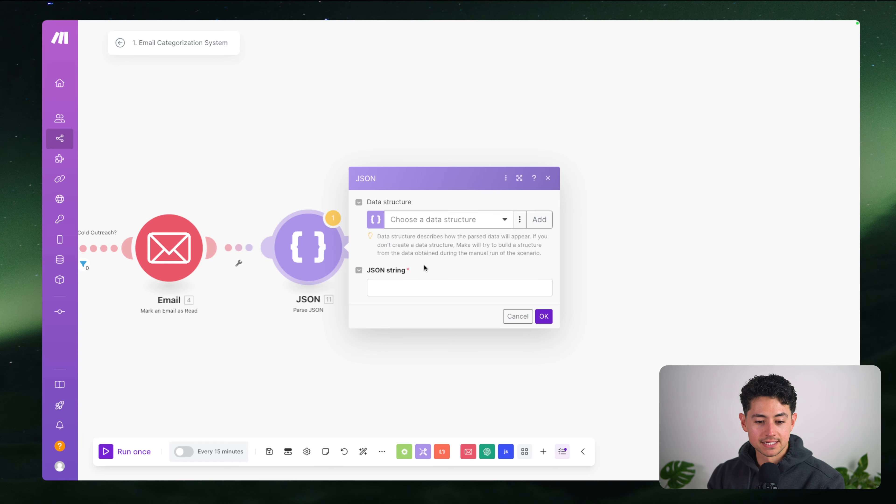
left_click(430, 287)
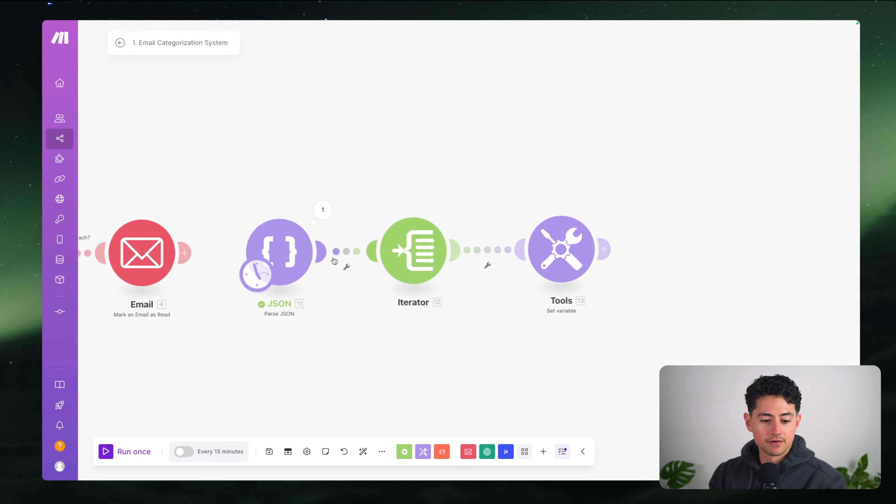
Run the scenario once and check that Parse JSON outputs the array one, two, three
left_click(128, 452)
left_click_drag(664, 301, 483, 301)
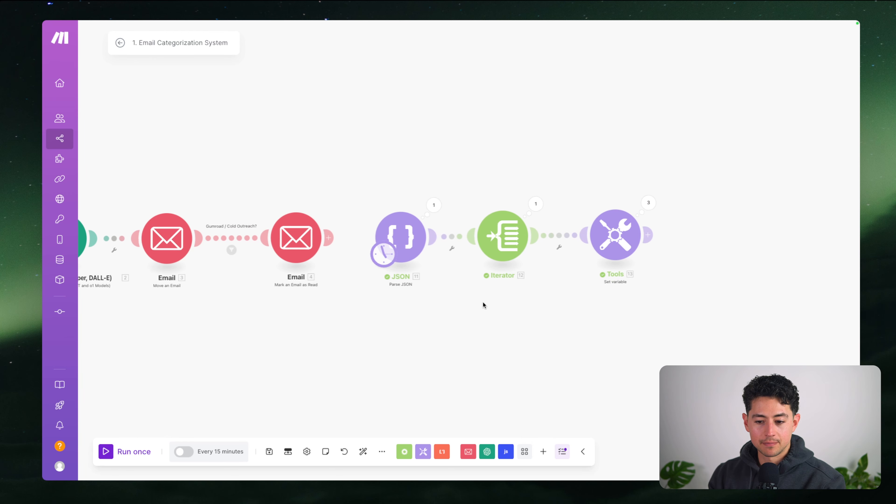
scroll(571, 241, "up", 4)
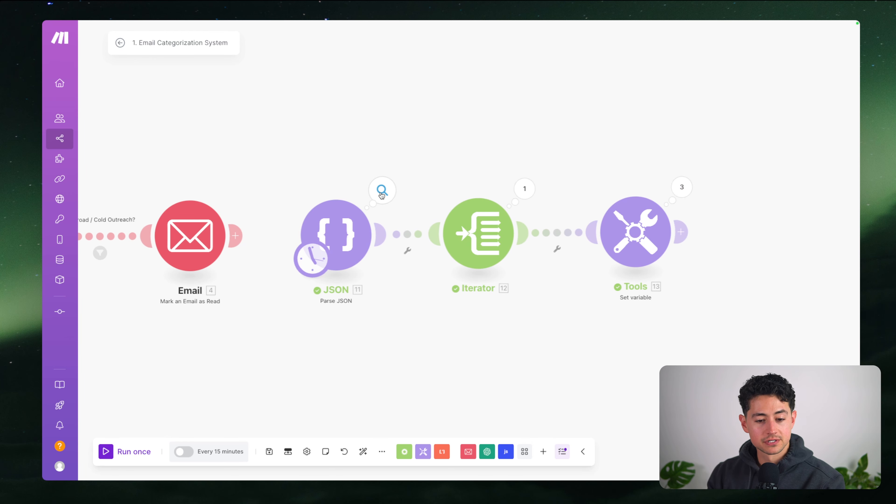
left_click(381, 192)
left_click(438, 229)
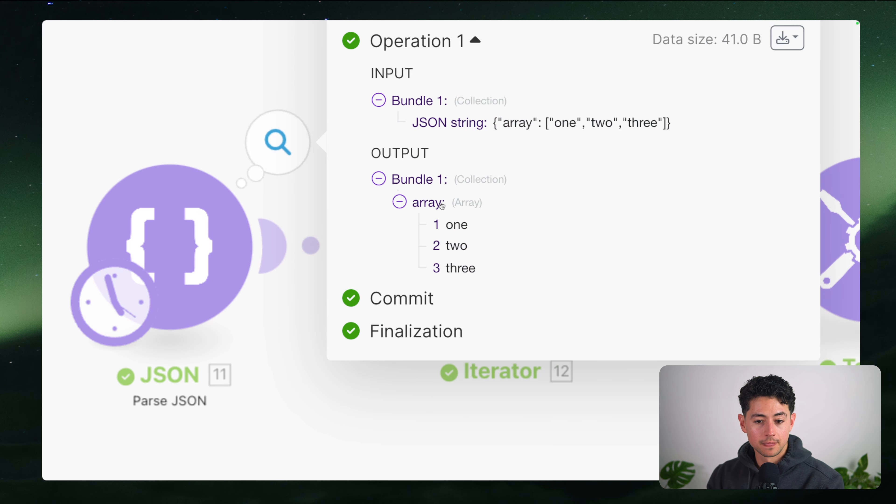
left_click_drag(493, 123, 681, 123)
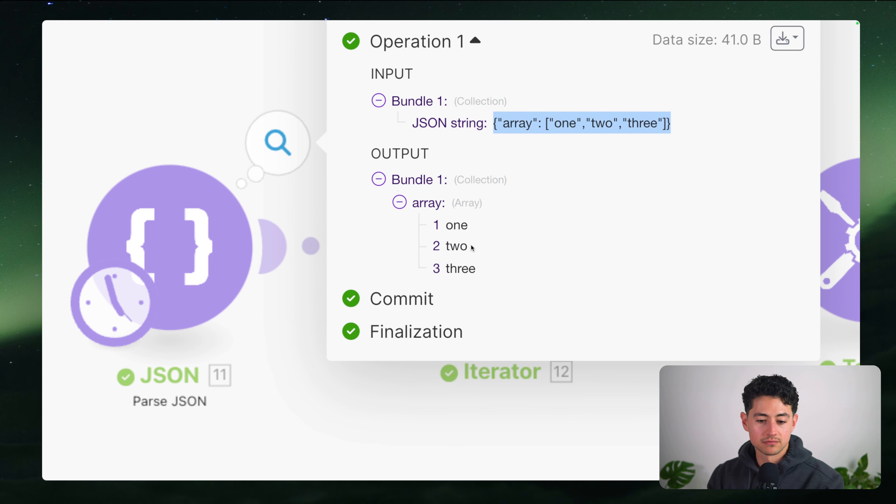
double_click(451, 225)
double_click(455, 246)
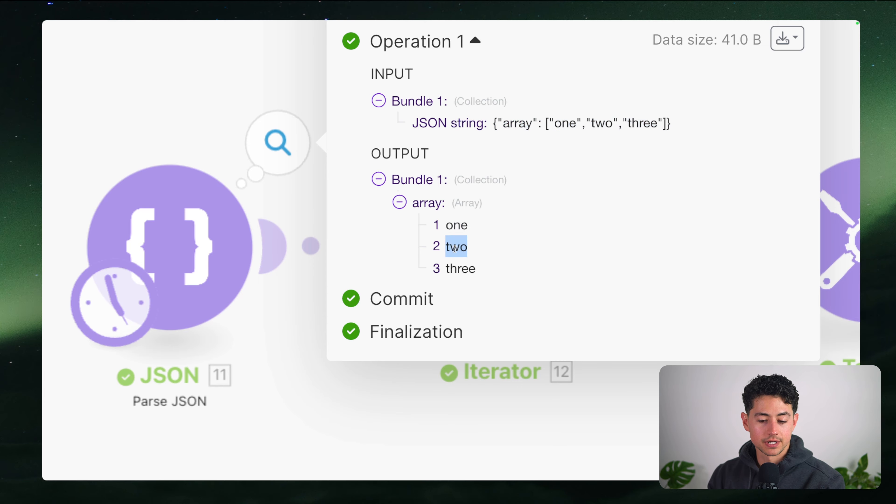
double_click(464, 268)
left_click(382, 170)
Inspect the Iterator's results, which split the array into three separate bundles
scroll(414, 158, "right", 3)
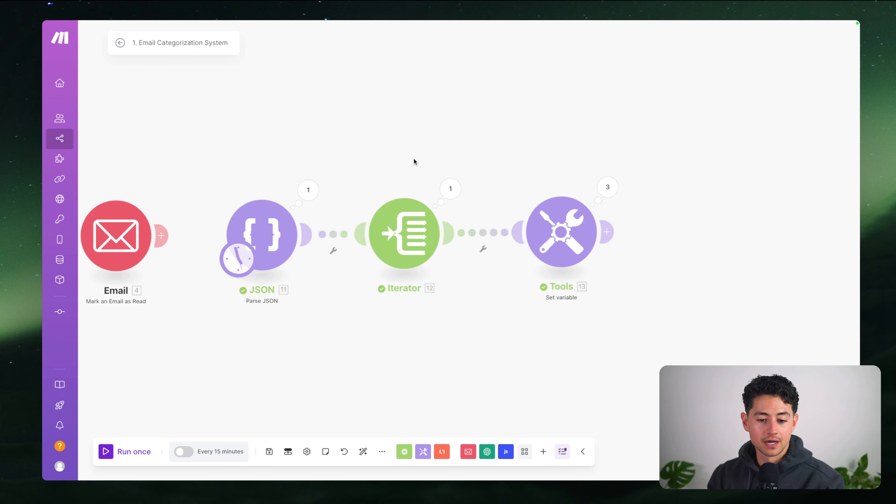
scroll(399, 161, "right", 3)
left_click(312, 188)
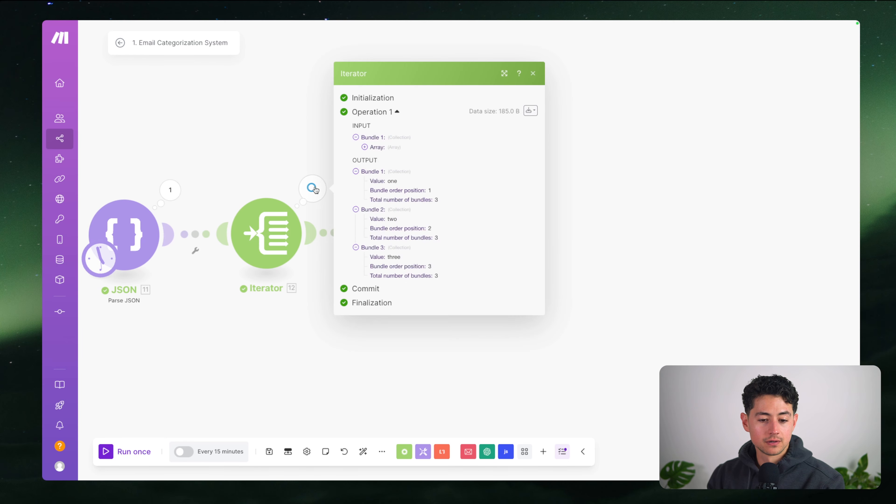
left_click(370, 148)
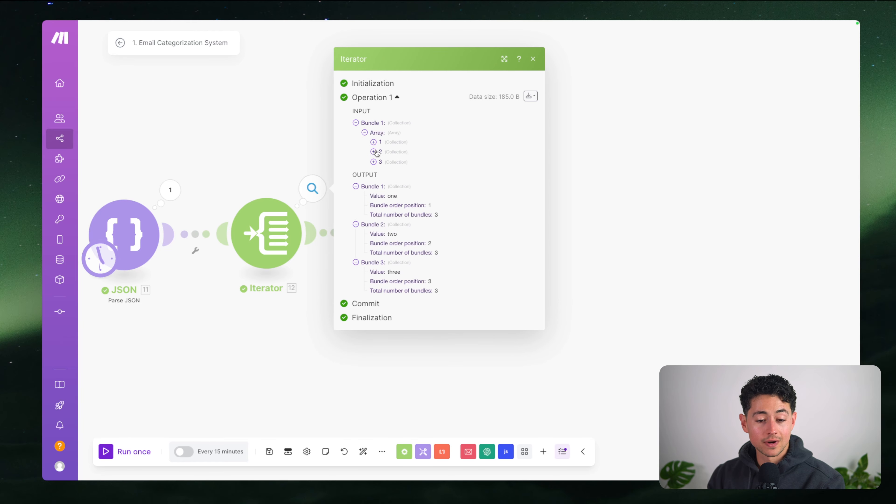
left_click(373, 133)
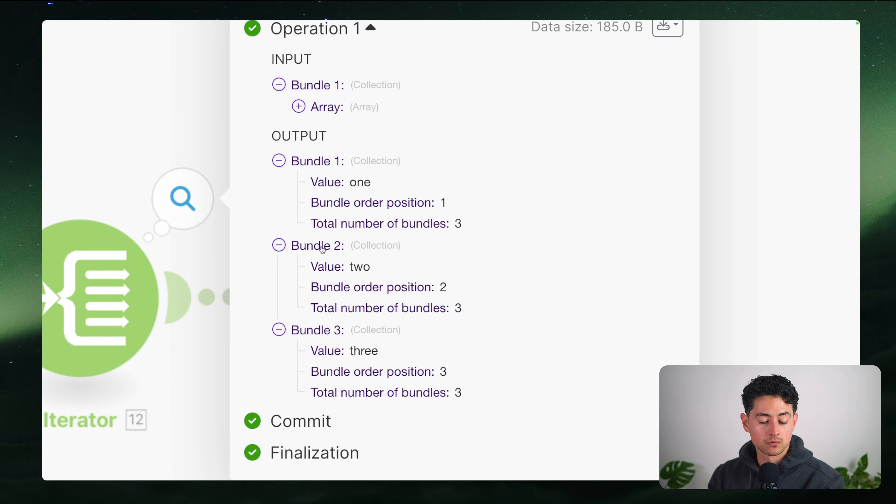
left_click(311, 157)
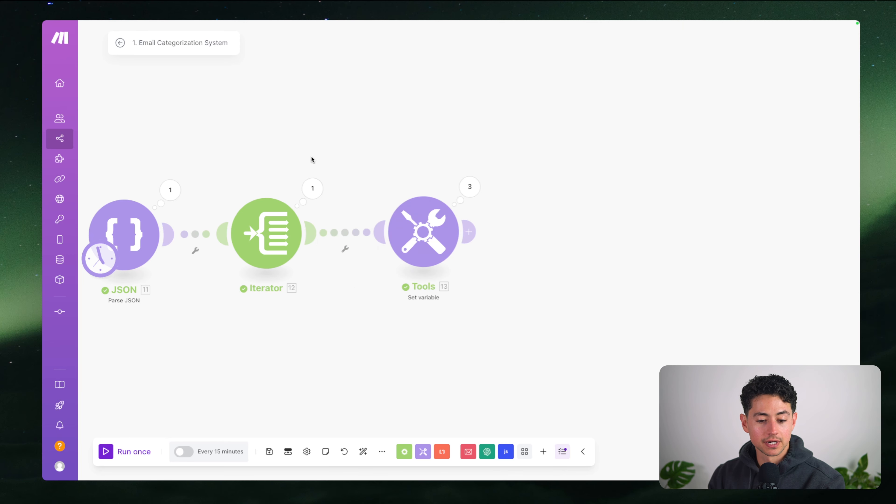
scroll(312, 157, "right", 2)
Set the variable name to value and map the Iterator's Value into it
scroll(377, 223, "up", 2)
left_click(364, 239)
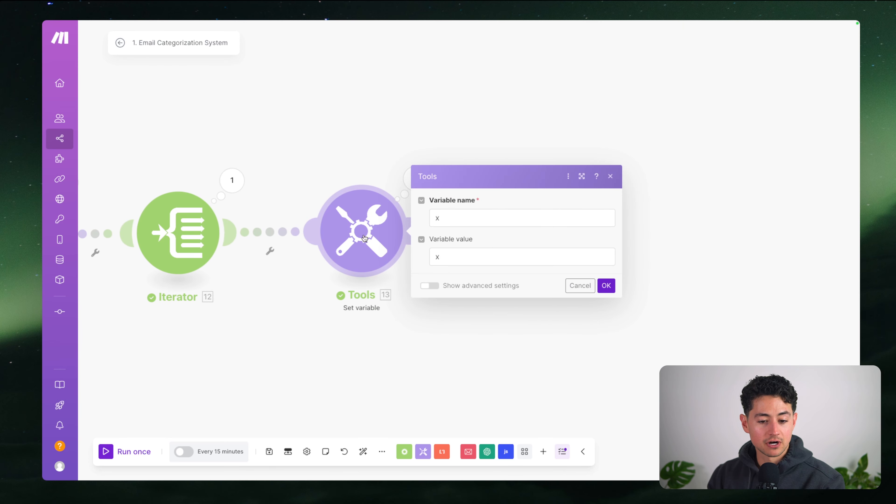
left_click(460, 265)
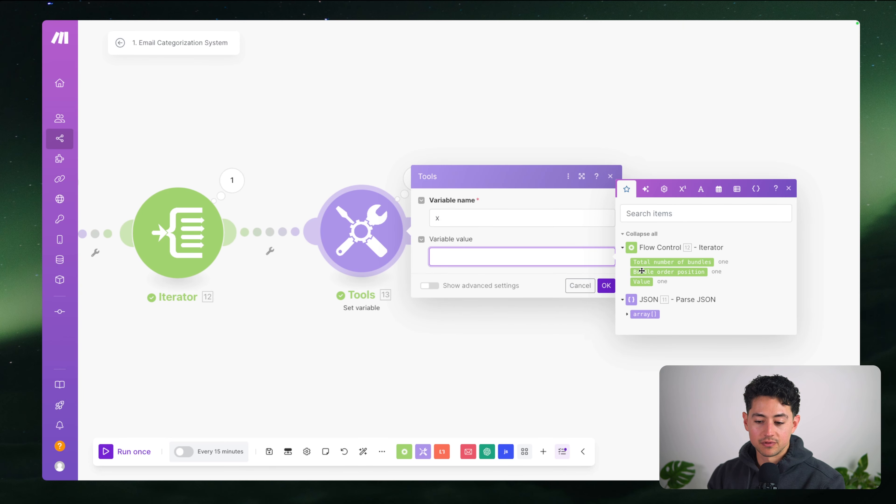
left_click(641, 281)
left_click(501, 222)
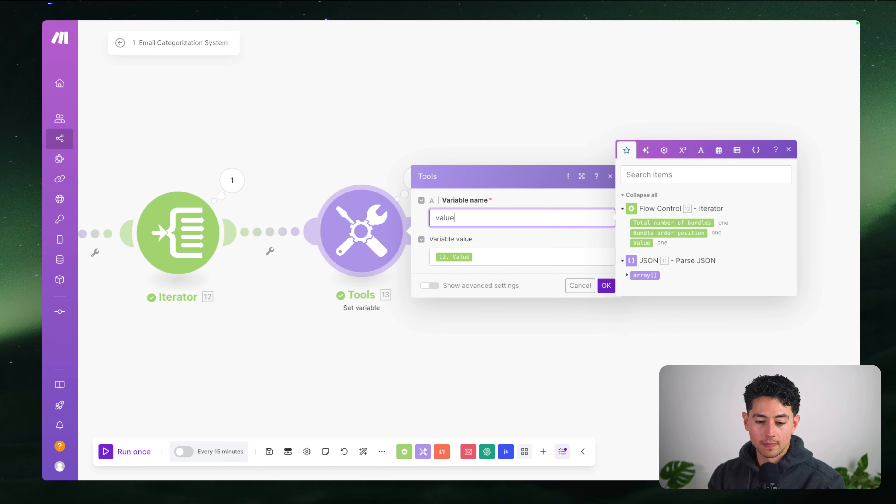
left_click(605, 285)
Rerun the scenario and expand the three Set variable operations' inputs and outputs
scroll(519, 292, "down", 3)
left_click(131, 450)
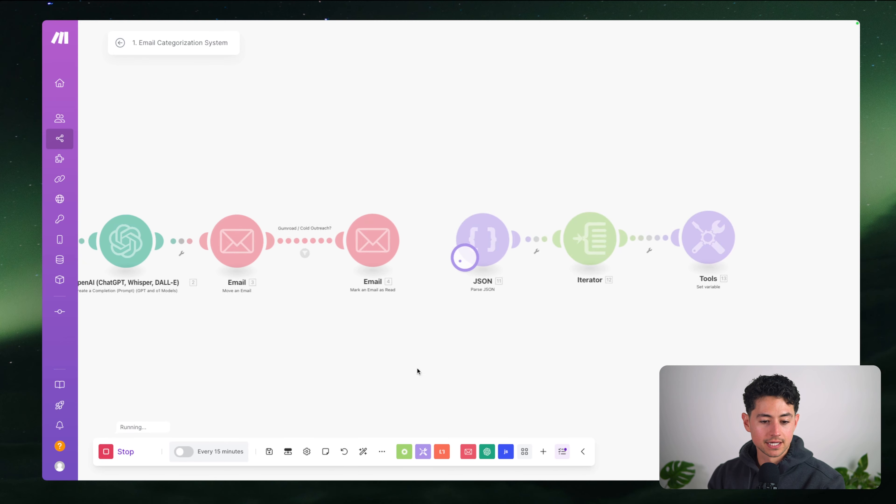
left_click(502, 198)
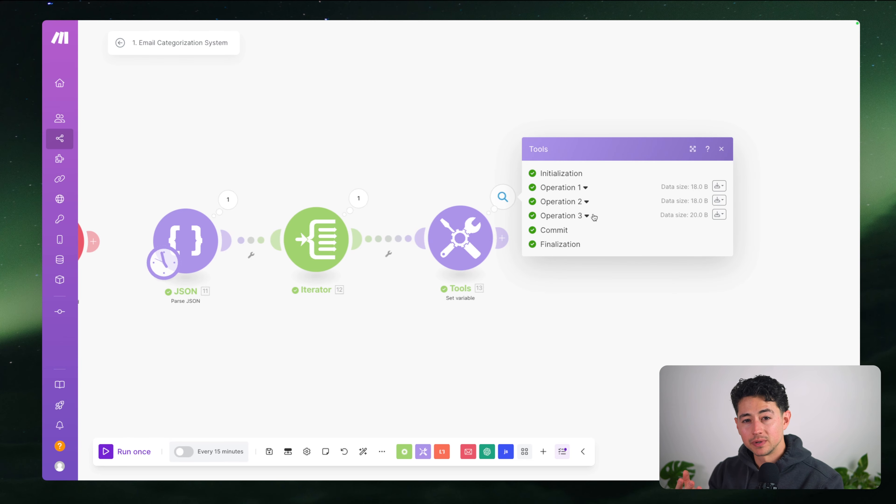
left_click(587, 216)
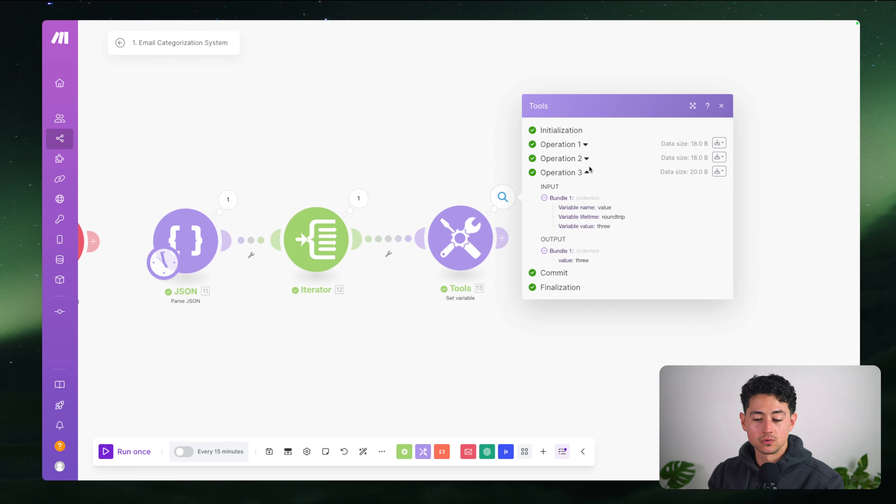
left_click(587, 159)
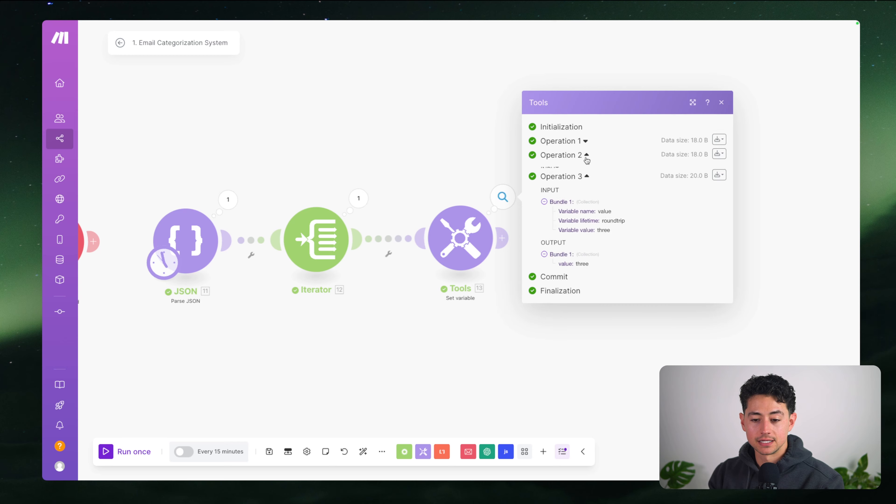
left_click(586, 107)
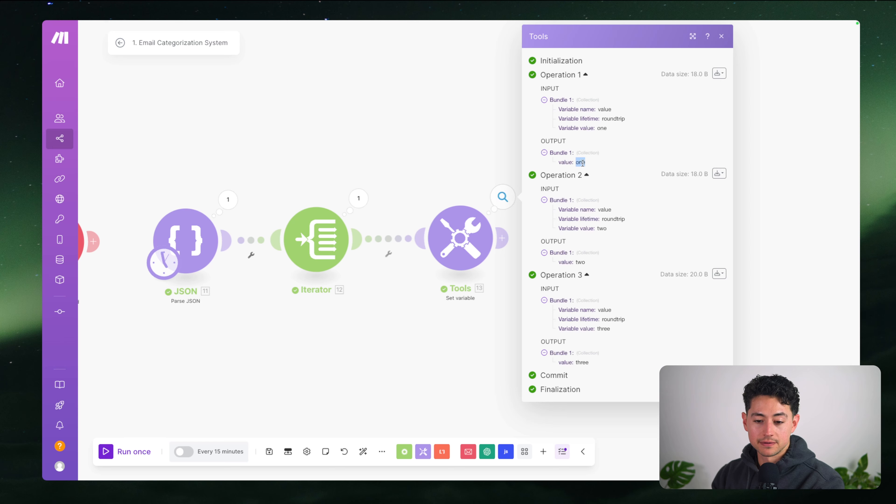
left_click(411, 177)
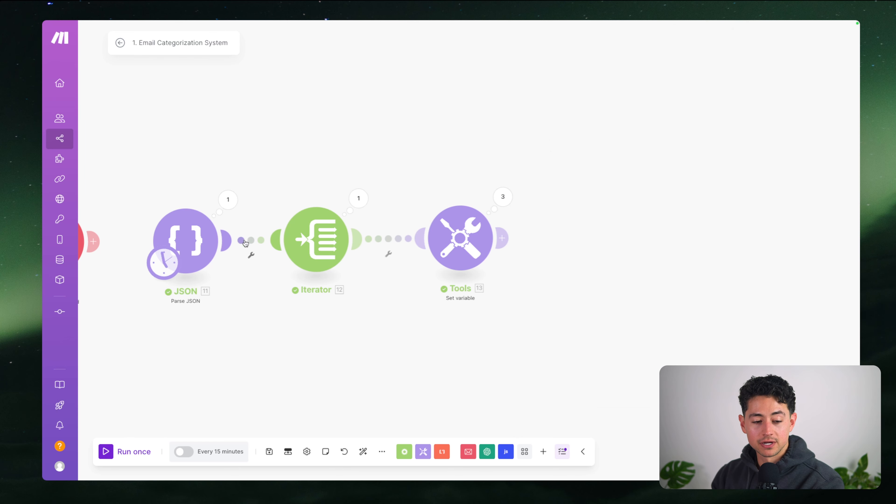
Show Operation 3's output bundle holding value three
left_click(503, 197)
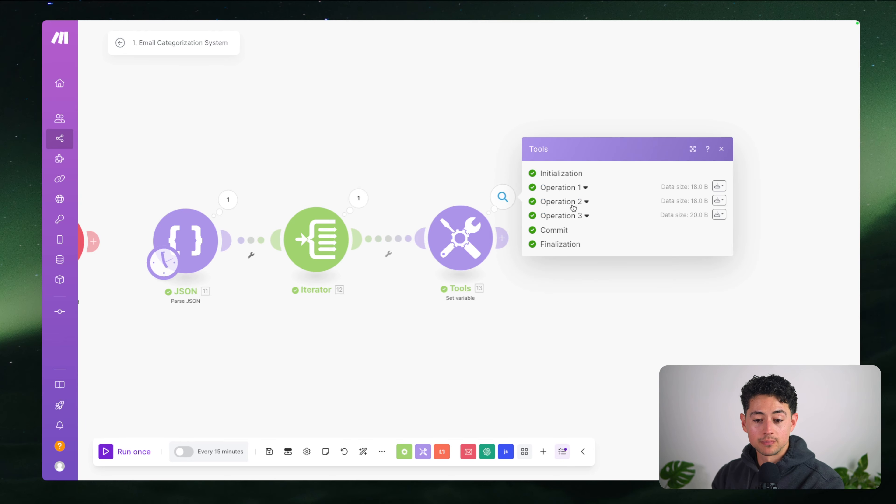
left_click(585, 215)
left_click(582, 253)
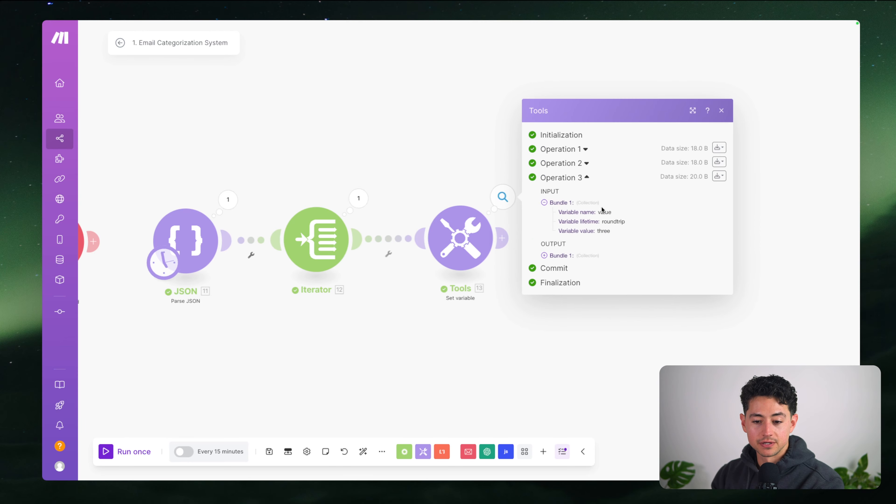
left_click(587, 179)
left_click(585, 214)
left_click(561, 255)
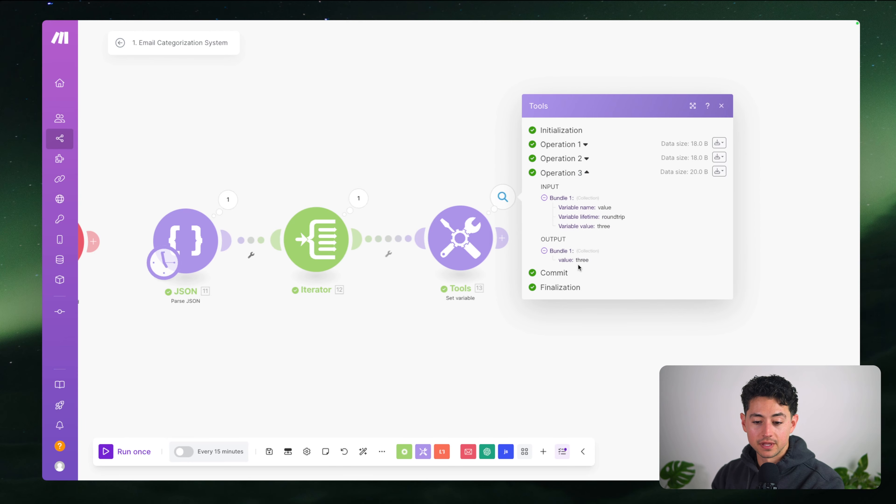
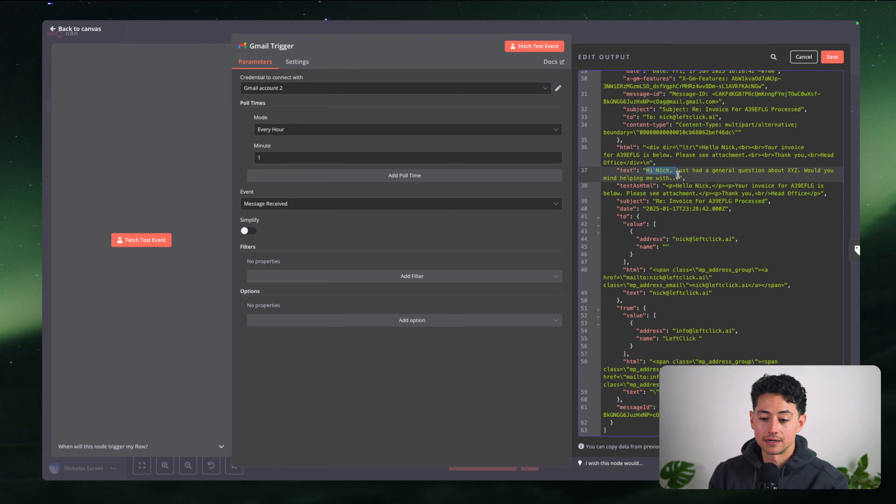
Keep the edited Gmail Trigger test output and run the Text Classifier step on it
left_click(670, 42)
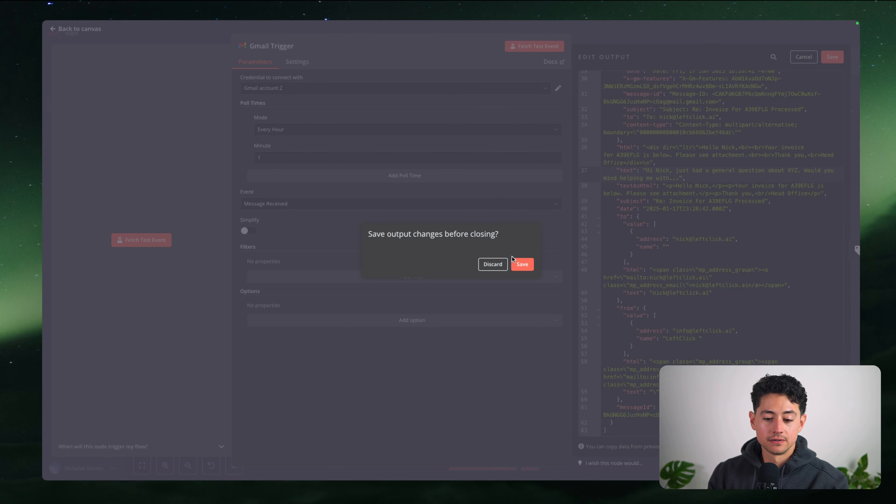
left_click(514, 263)
double_click(321, 219)
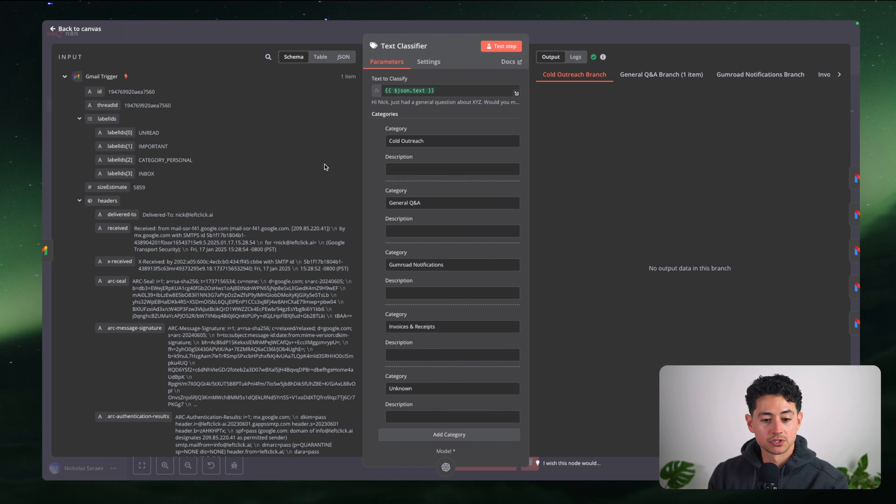
left_click(496, 47)
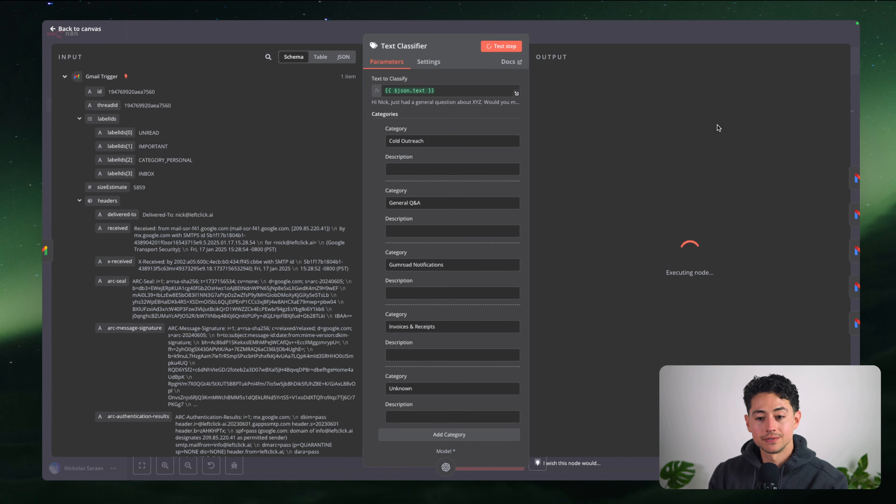
left_click(626, 35)
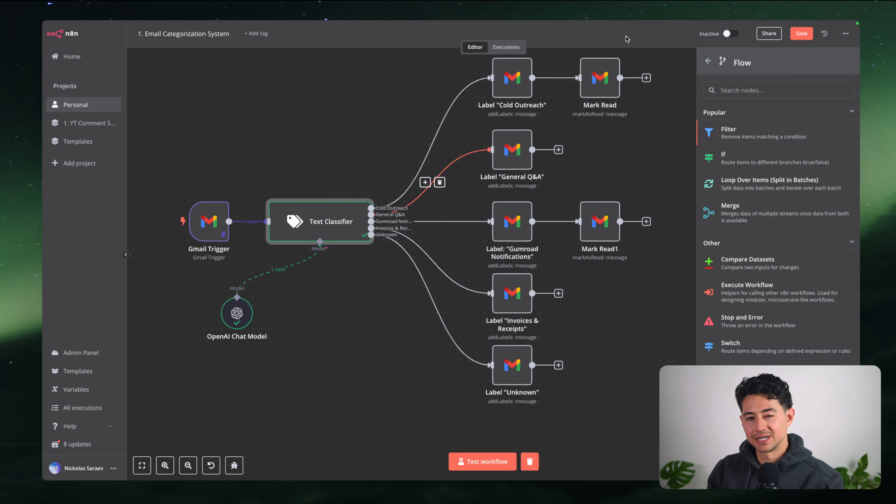
In Make, shift the OpenAI and two later Email modules right to make room
mouse_move(562, 22)
left_click(360, 35)
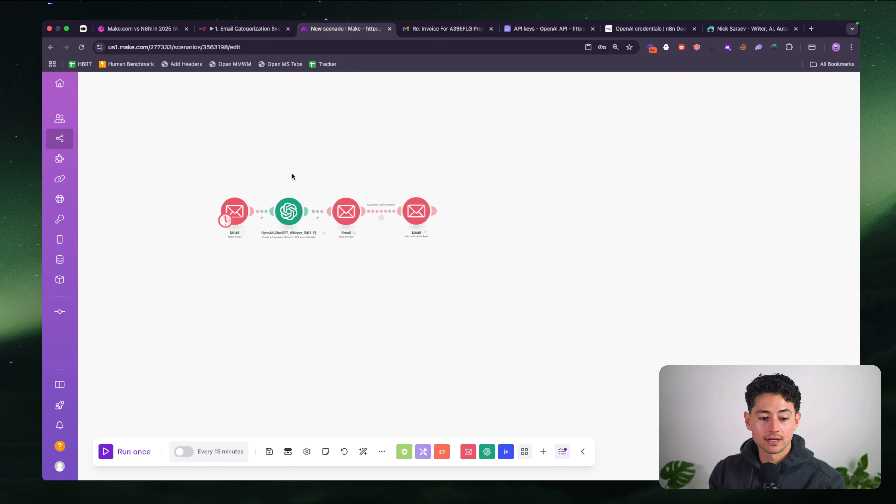
scroll(250, 208, "up", 1)
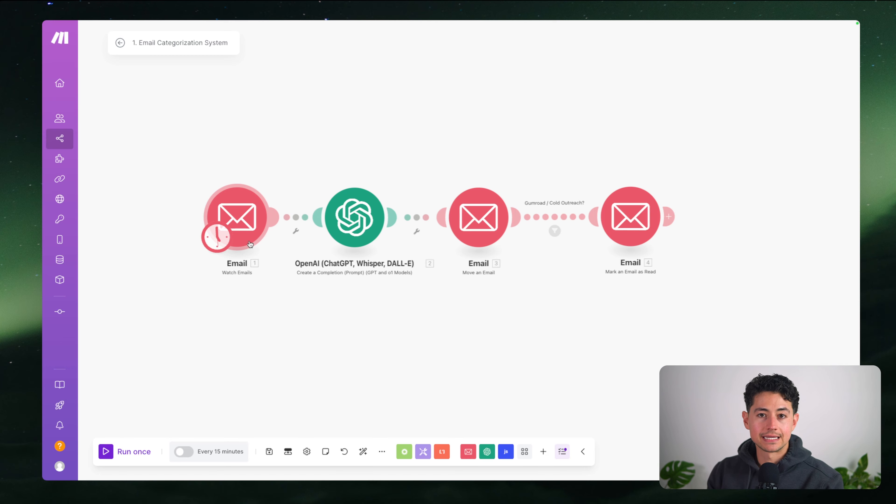
left_click_drag(321, 156, 653, 247)
left_click_drag(485, 219, 617, 220)
Add a Set variable module after the Email trigger, named emailBody with value asdf
left_click(423, 452)
type("et var")
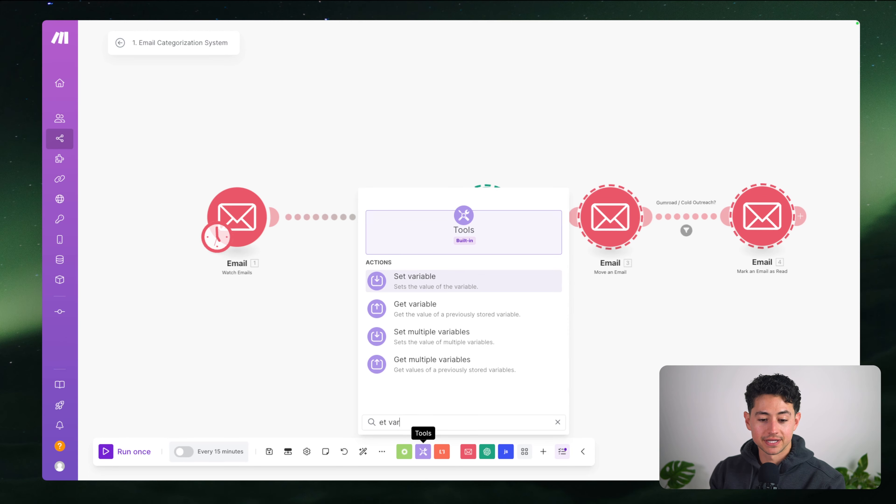
key("Return")
left_click(358, 219)
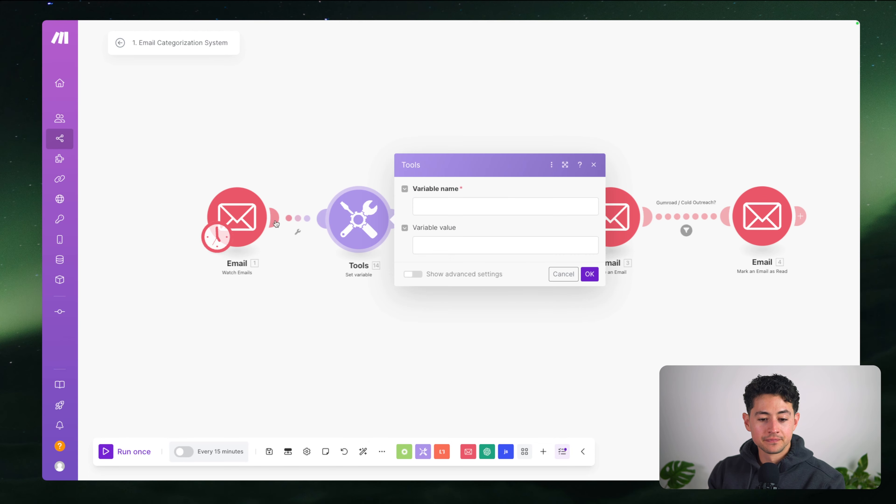
left_click(246, 217)
left_click(468, 464)
left_click(358, 219)
left_click(453, 202)
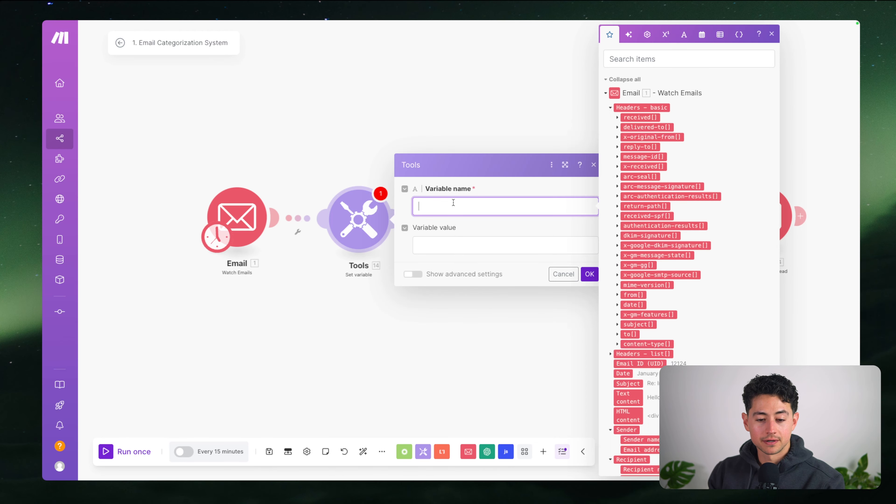
type("emailBody")
left_click(505, 240)
type("asdfasdfasdf")
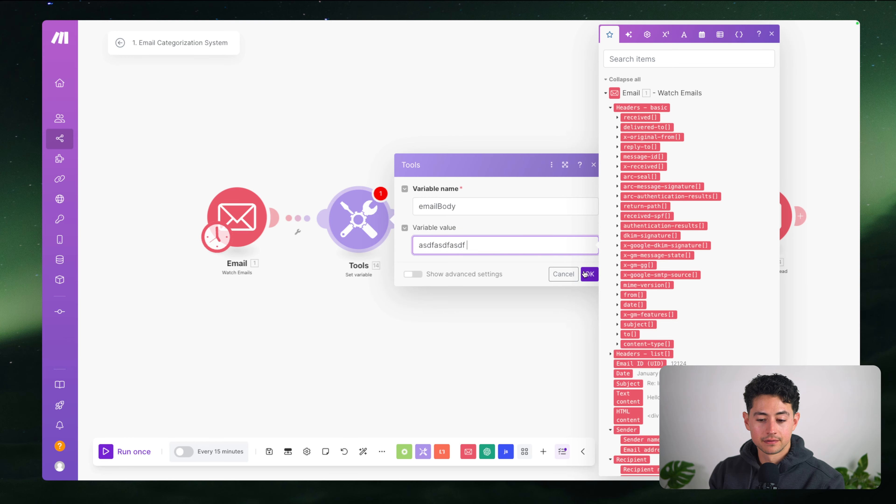
left_click(587, 274)
Map {{14.emailBody}} into the OpenAI module's third message text
left_click(511, 226)
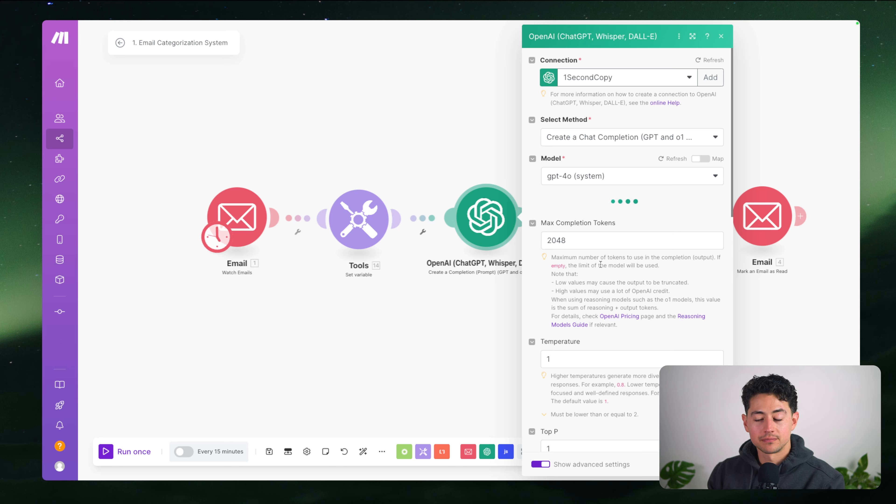
scroll(604, 282, "down", 8)
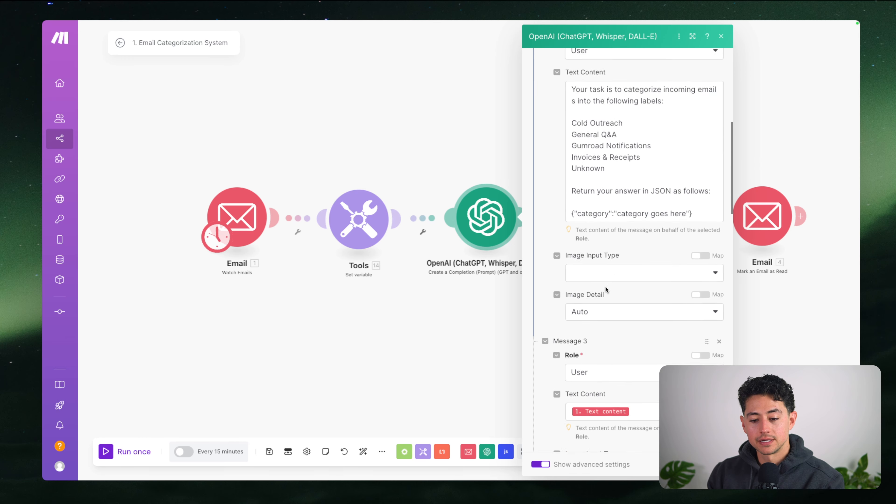
scroll(606, 290, "down", 4)
left_click(657, 288)
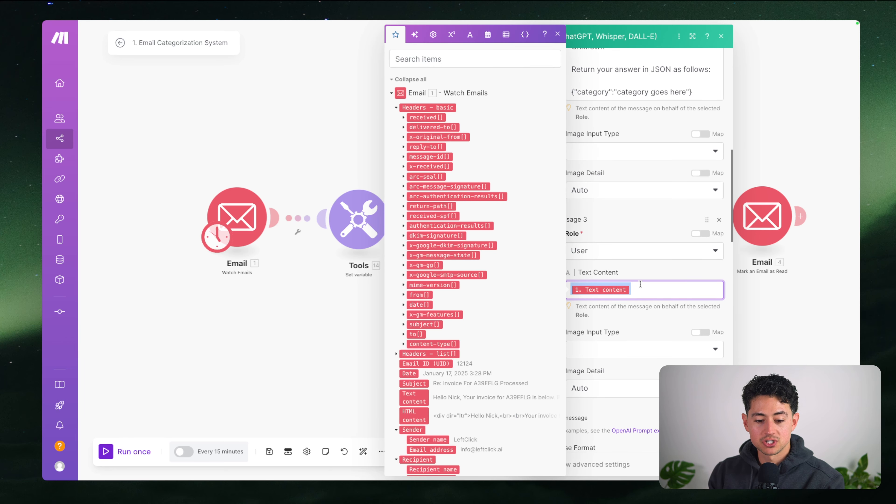
type("{{14.em")
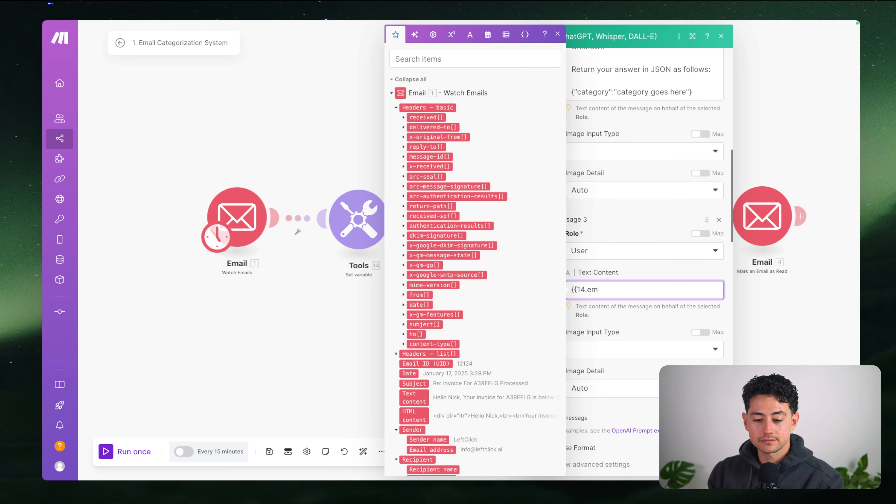
type("ailBody}}")
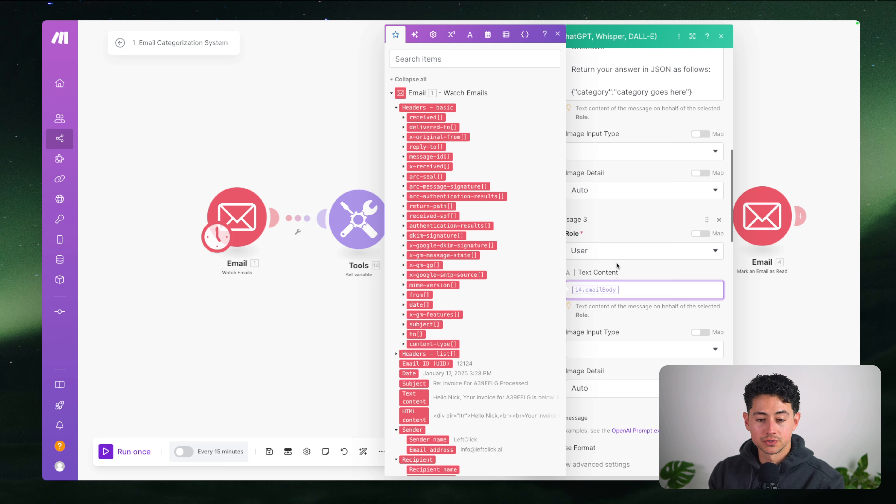
left_click(596, 286)
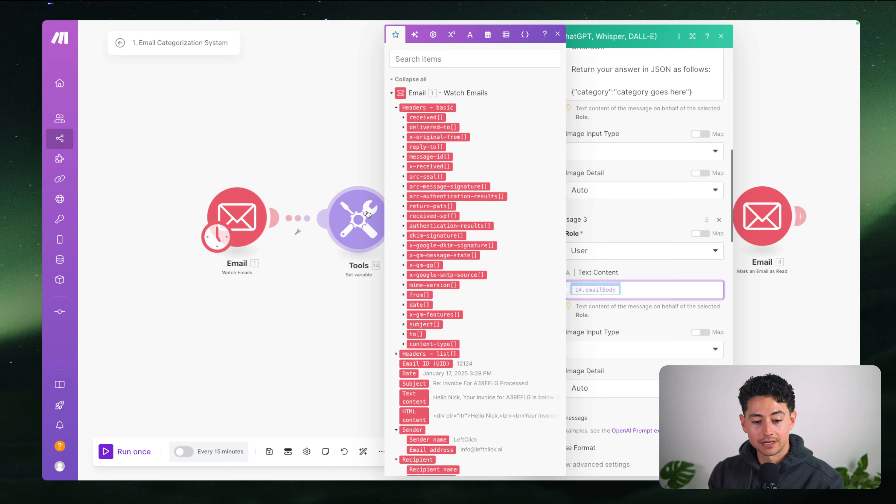
left_click(645, 297)
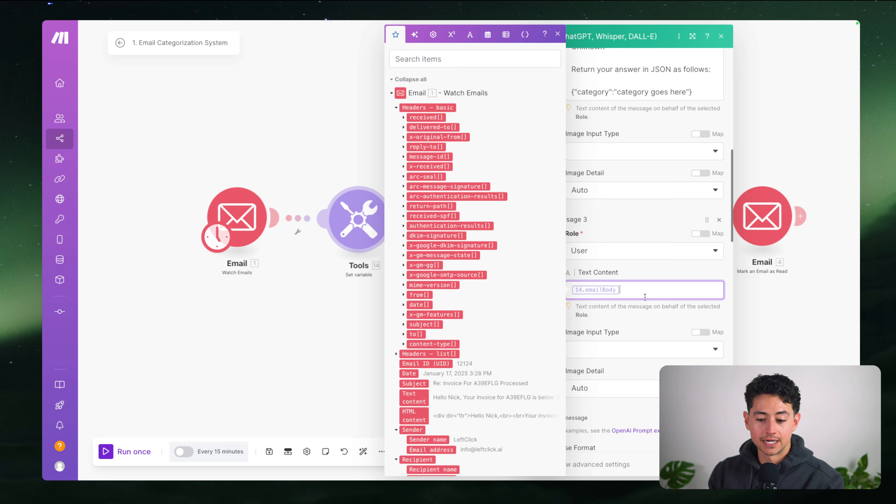
left_click(719, 38)
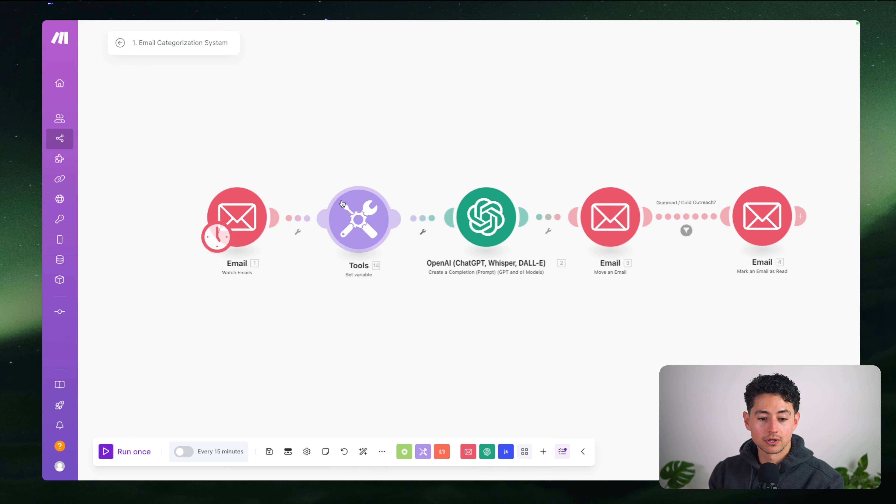
Delete the Set variable module and move the Email trigger next to OpenAI
left_click_drag(319, 171, 414, 270)
key("Delete")
left_click_drag(245, 222, 368, 224)
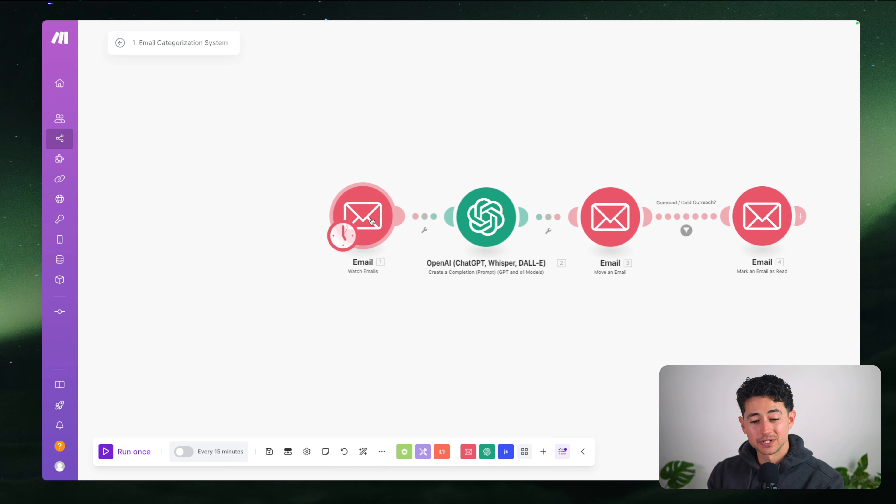
scroll(356, 248, "down", 2)
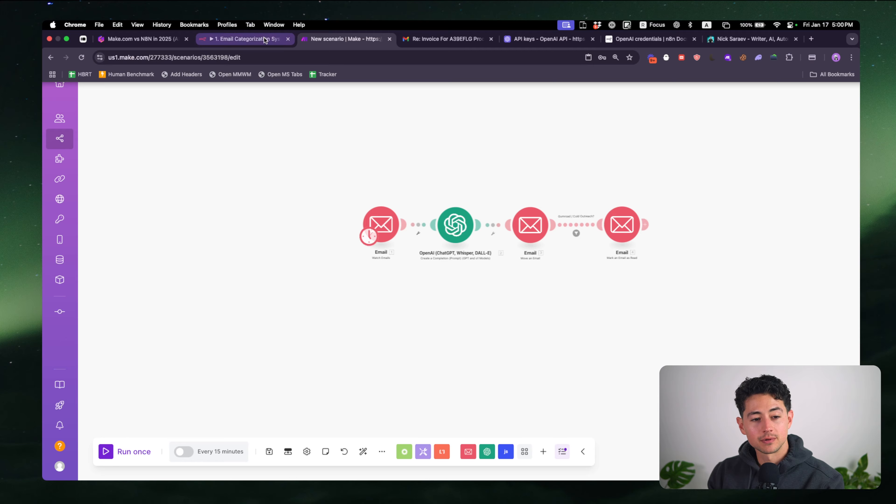
Highlight the 'Authorizing & connecting: Make' point on the Gamma slide, then return to n8n
left_click(264, 39)
left_click(166, 39)
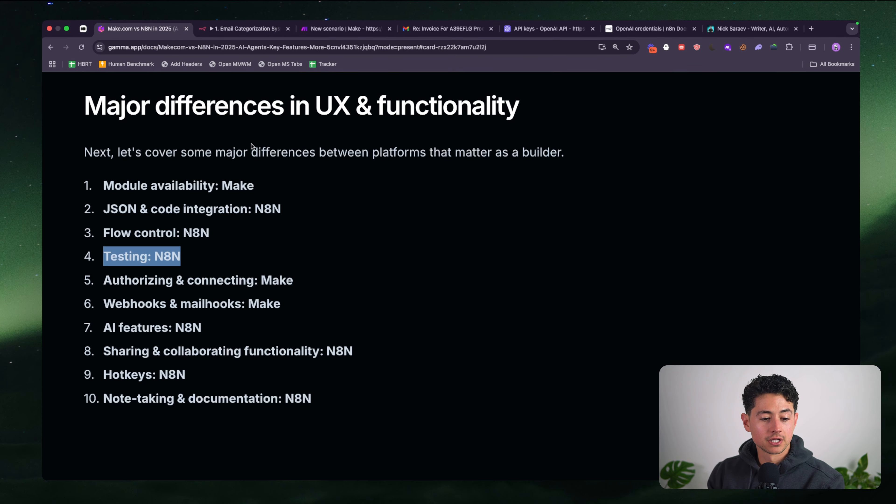
left_click(220, 257)
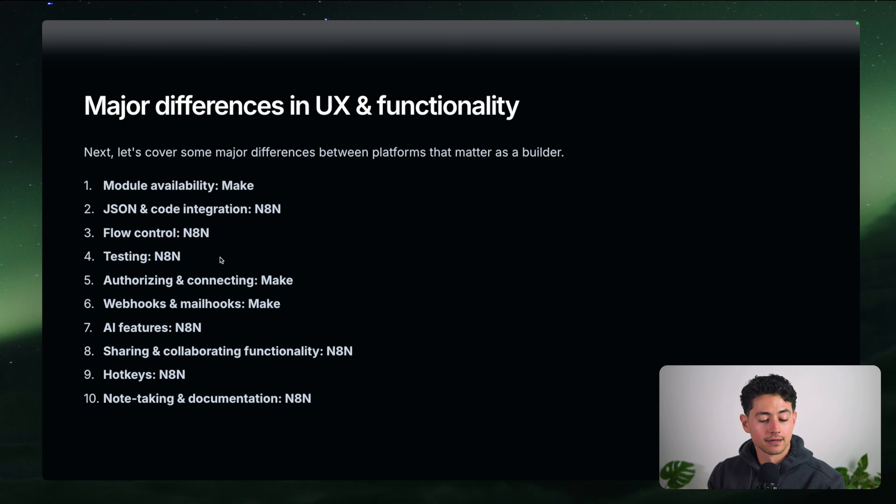
left_click_drag(292, 286, 106, 284)
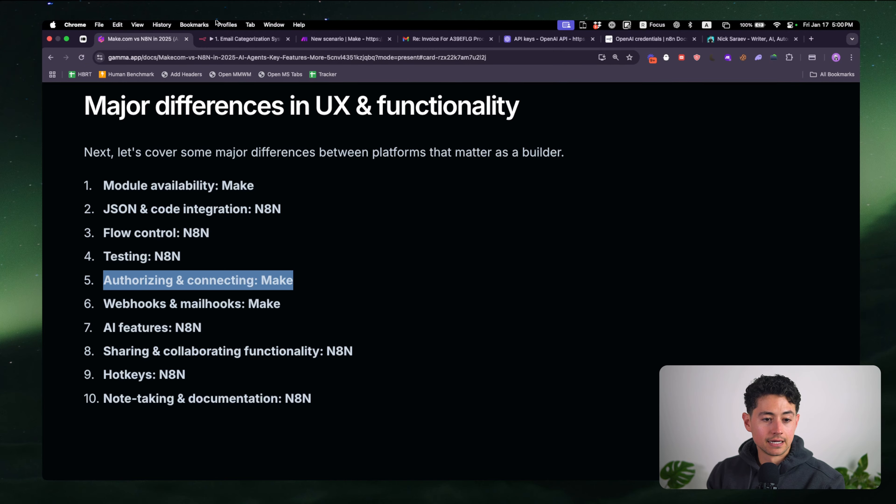
left_click(247, 38)
scroll(346, 168, "left", 1)
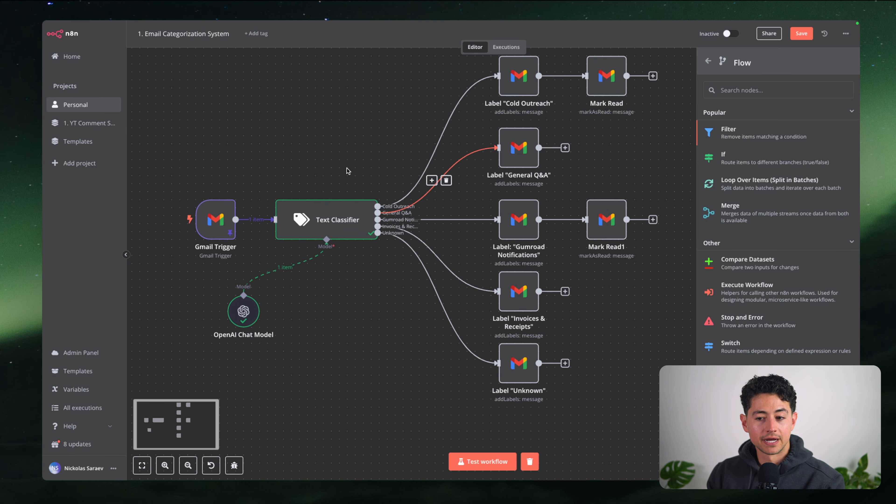
Add a Google Sheets create-spreadsheet step after the Mark Read node
scroll(347, 168, "up", 1)
left_click(346, 168)
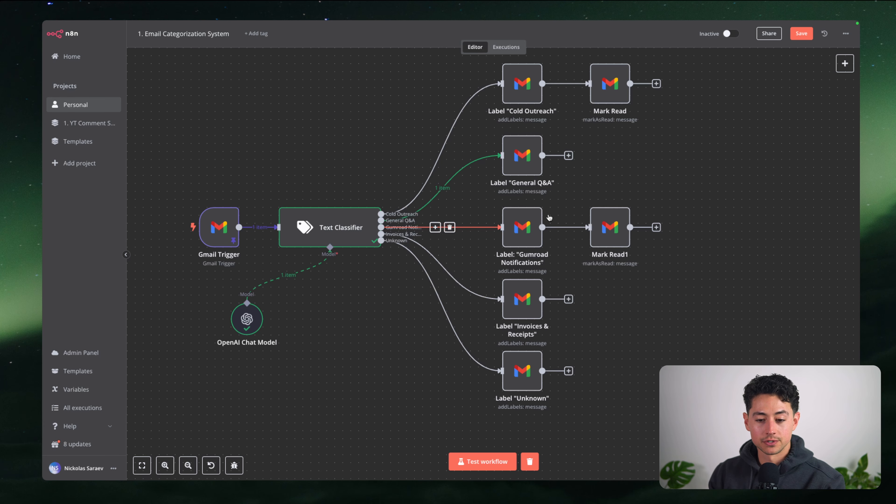
scroll(672, 219, "up", 2)
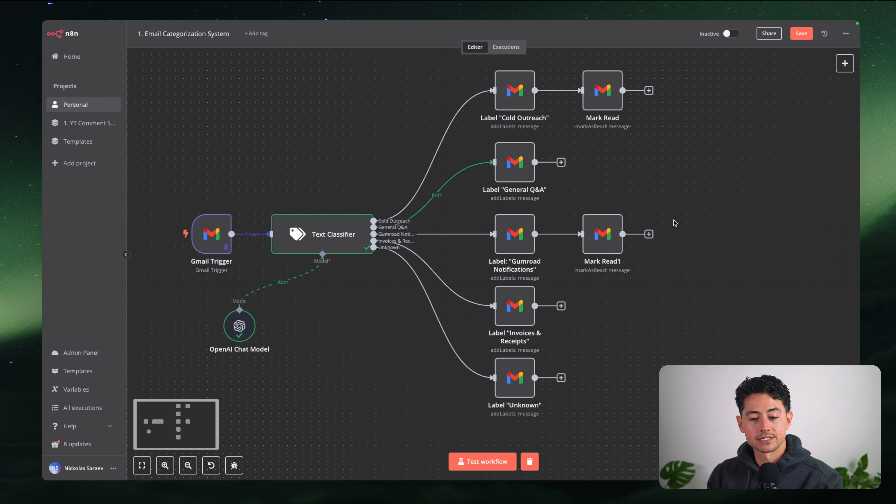
left_click(648, 93)
type("sheet")
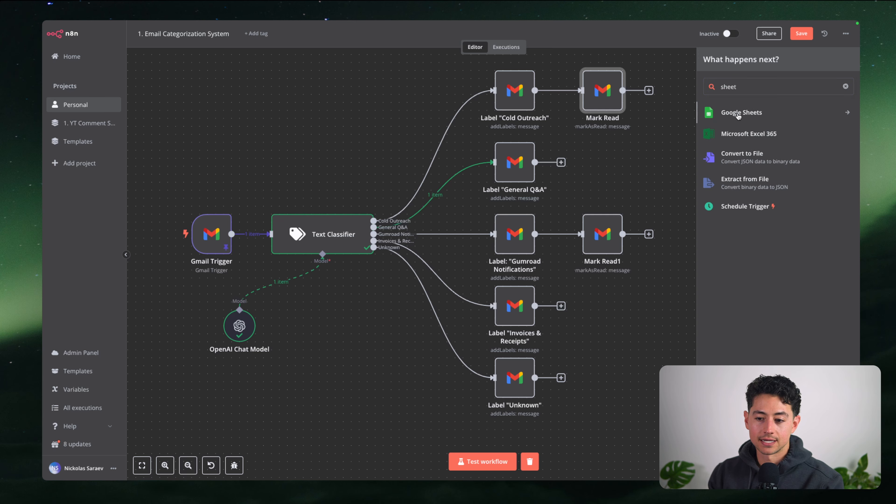
left_click(737, 114)
left_click(741, 149)
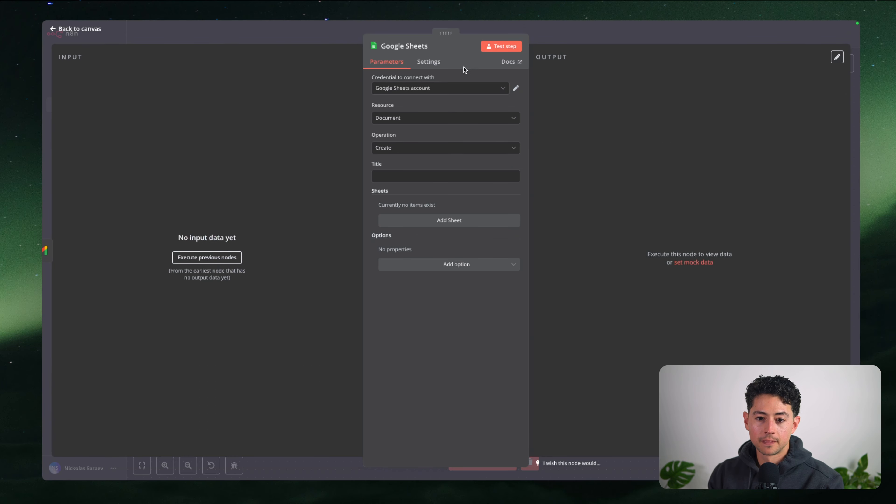
Inspect the Google Sheets node's settings and account credential, then delete the node
left_click(428, 62)
left_click(402, 62)
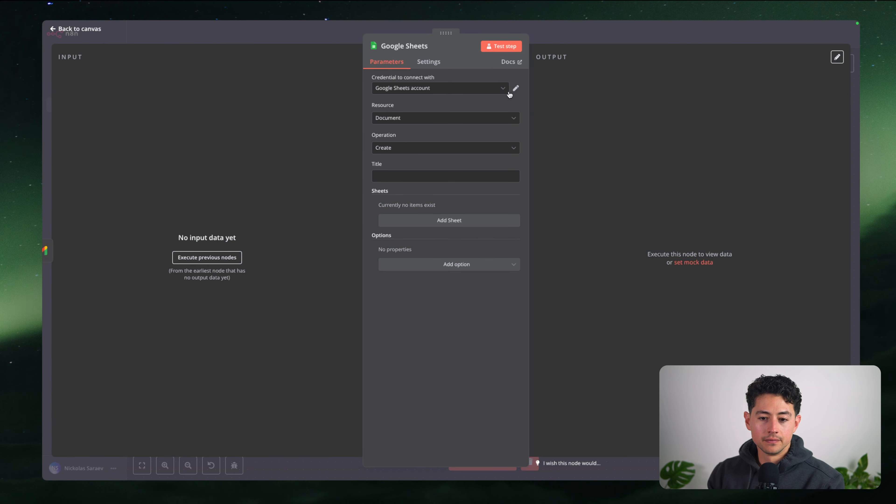
left_click(516, 90)
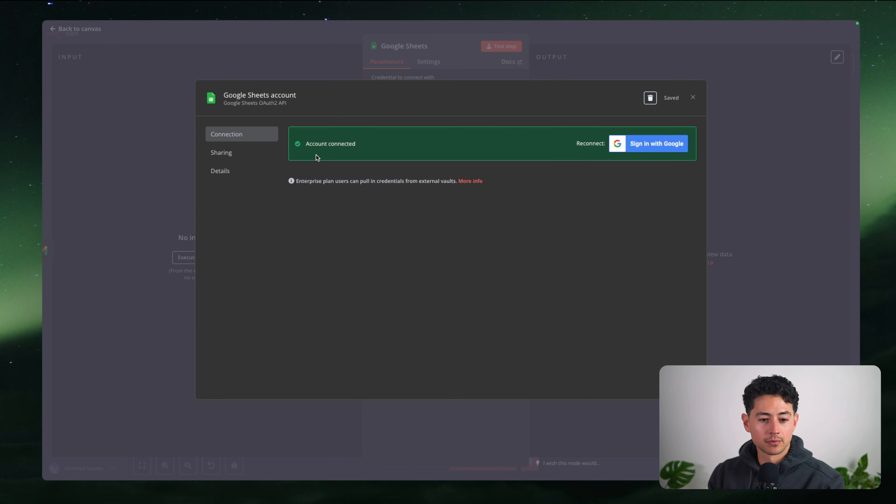
left_click(693, 98)
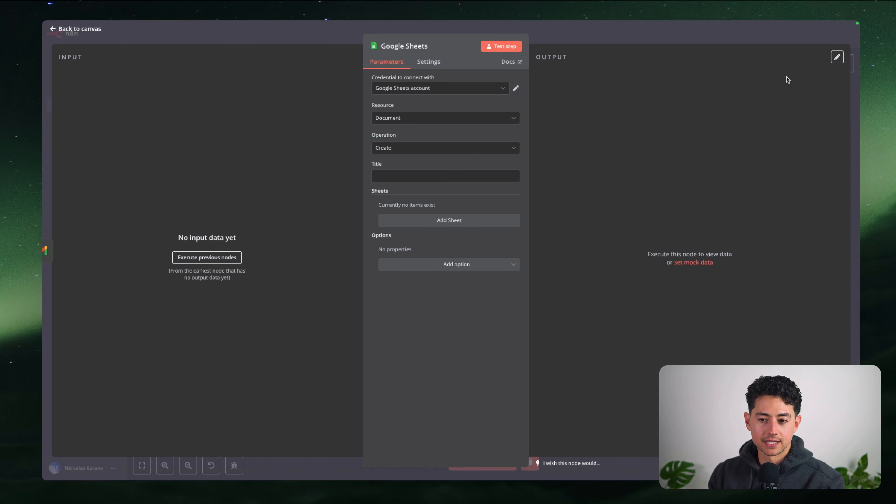
key("Escape")
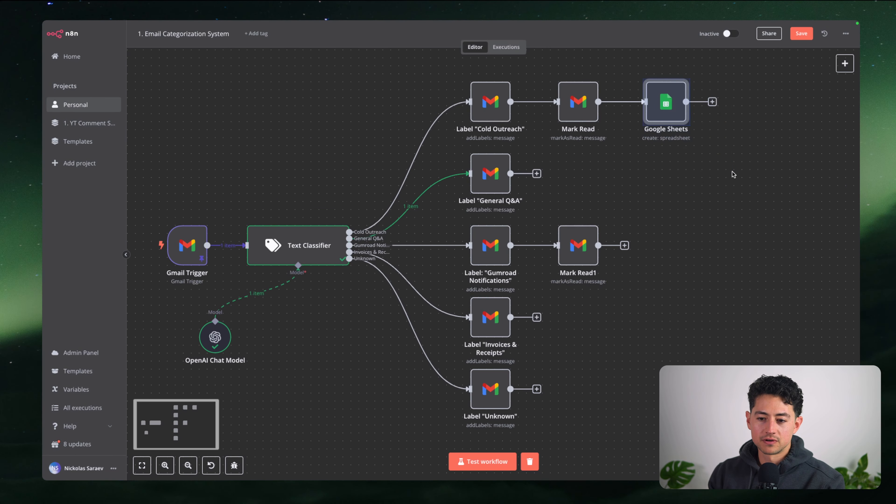
left_click(670, 72)
Add a standalone Google Drive copy-file node and start a new Google Drive credential
left_click(845, 64)
type("drive")
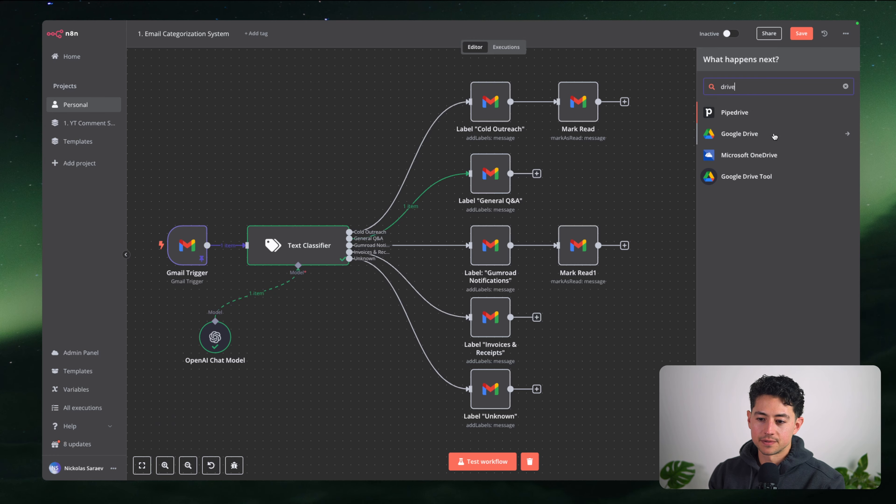
left_click(774, 135)
left_click(749, 154)
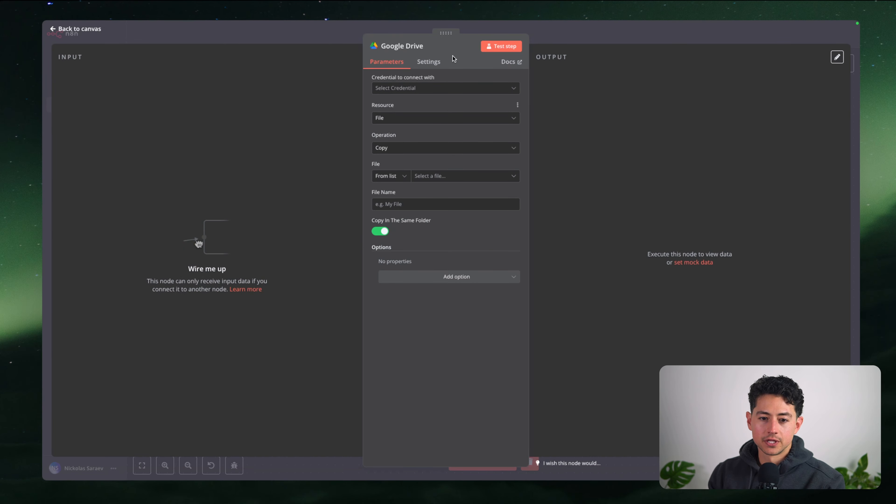
left_click(500, 92)
left_click(484, 113)
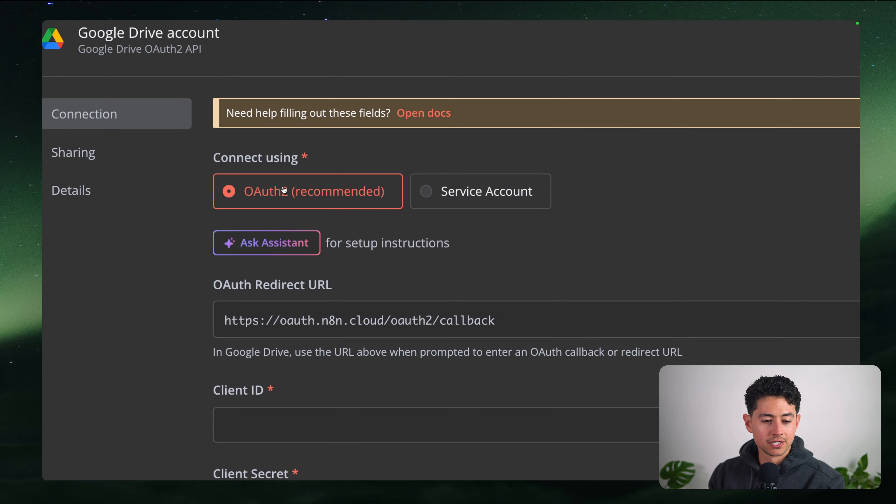
Review the Google Drive OAuth2 credential fields and help docs, then switch to Make
scroll(292, 196, "down", 1)
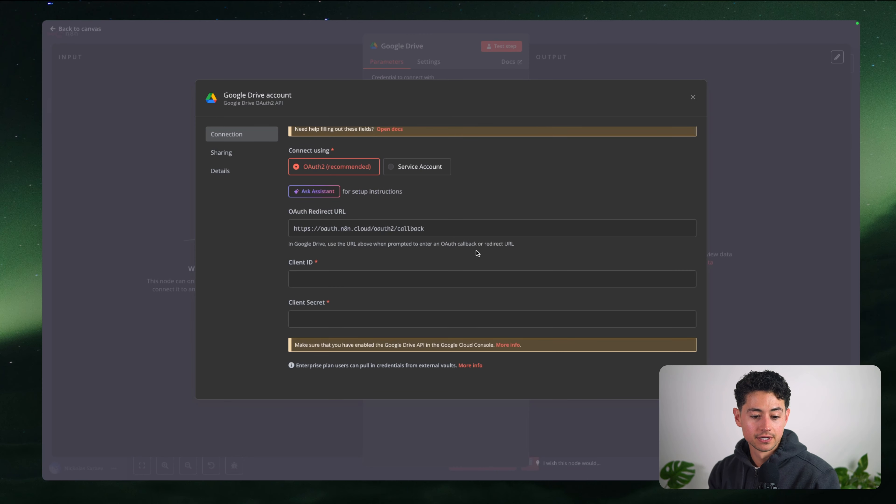
scroll(465, 373, "down", 3)
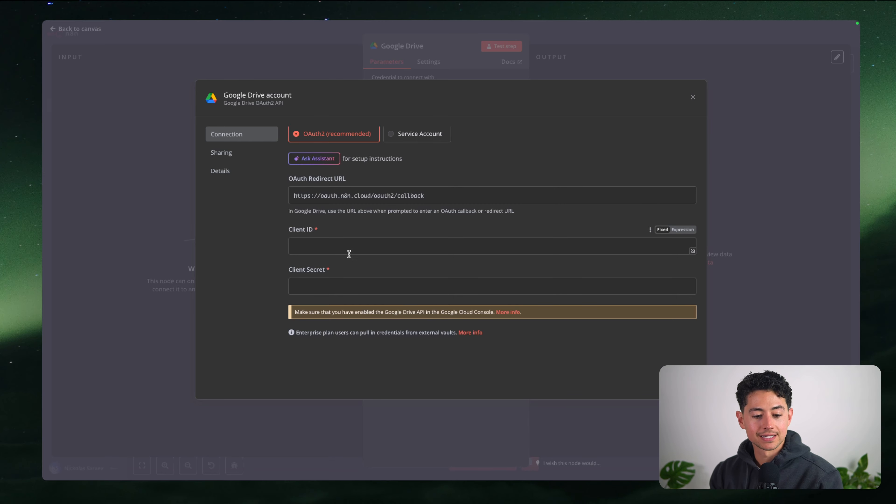
scroll(465, 256, "up", 1)
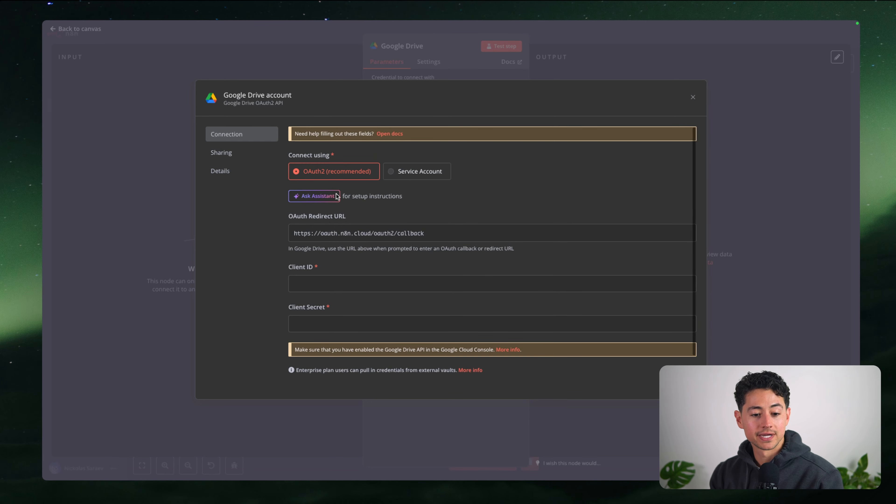
left_click(384, 133)
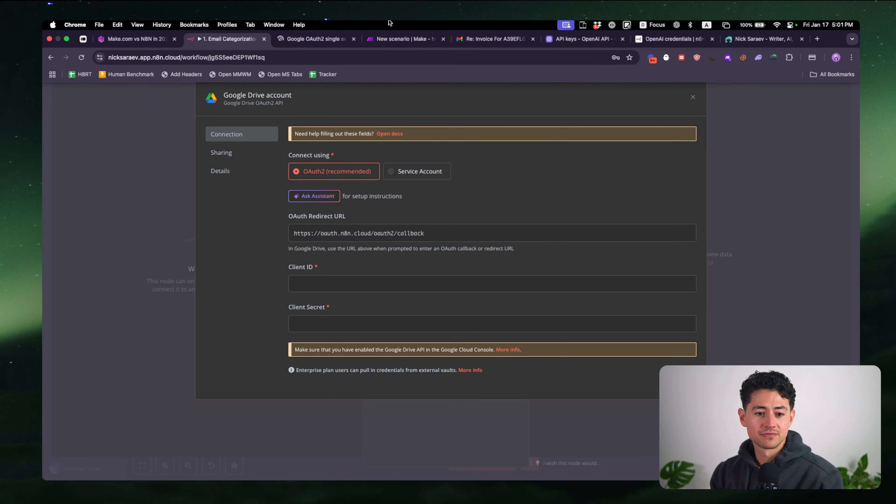
scroll(485, 193, "down", 4)
scroll(484, 192, "down", 10)
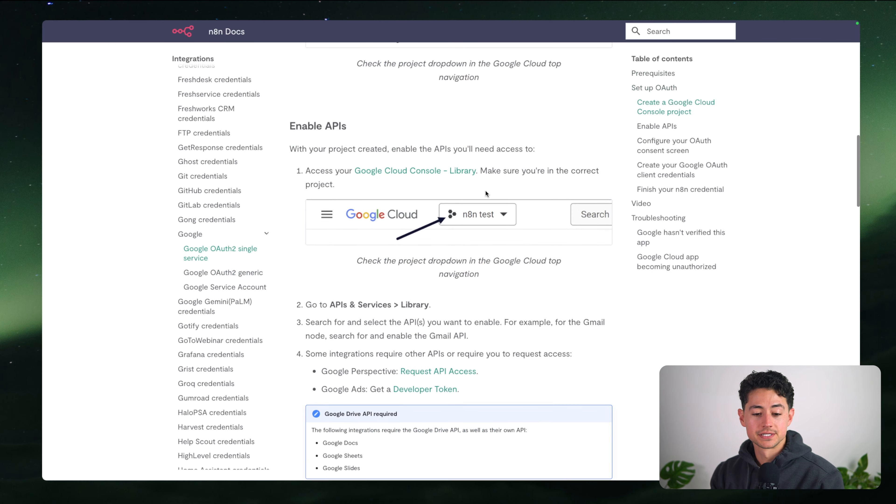
scroll(485, 191, "down", 15)
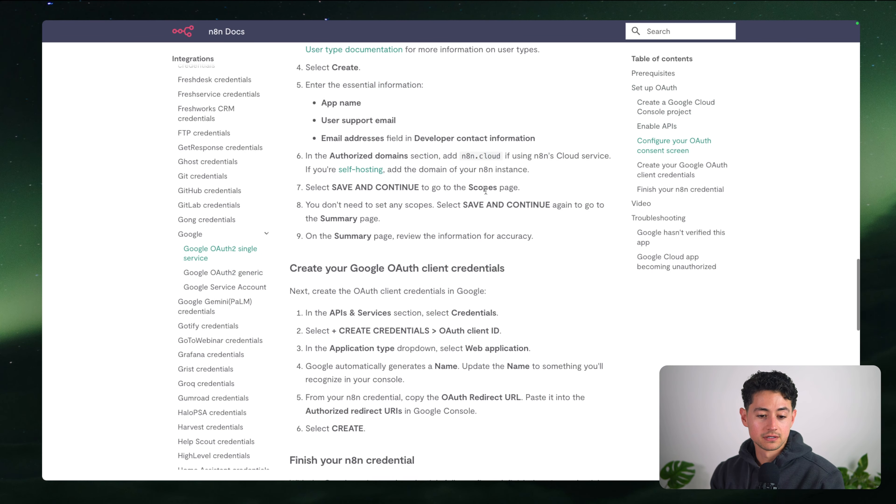
scroll(485, 191, "down", 3)
mouse_move(336, 20)
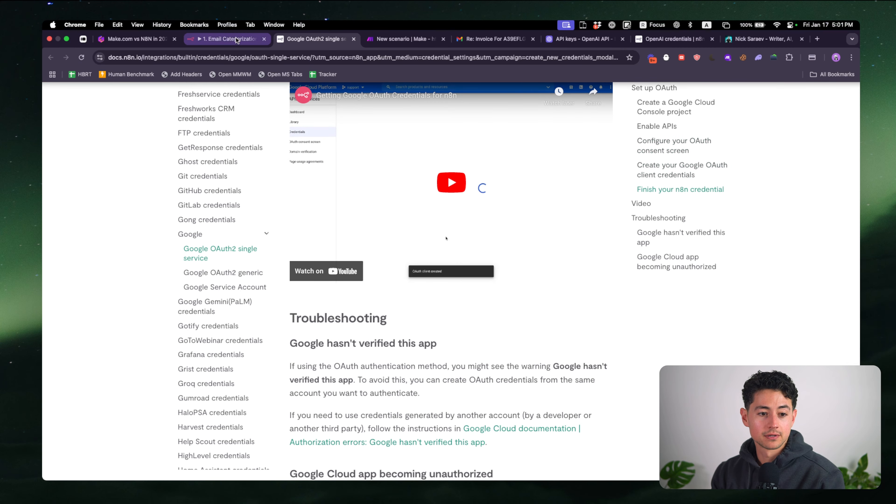
left_click(236, 37)
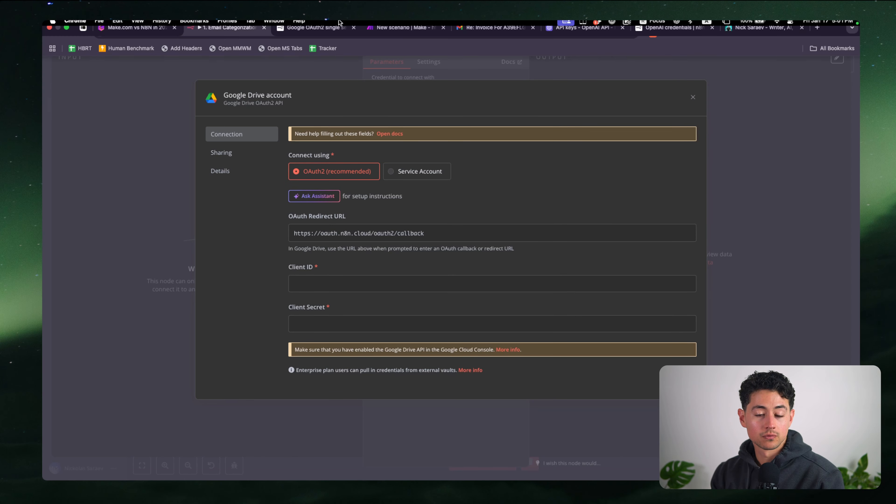
left_click(405, 36)
In Make, add a Google Drive search files/folders module and start a Google connection
left_click(649, 225)
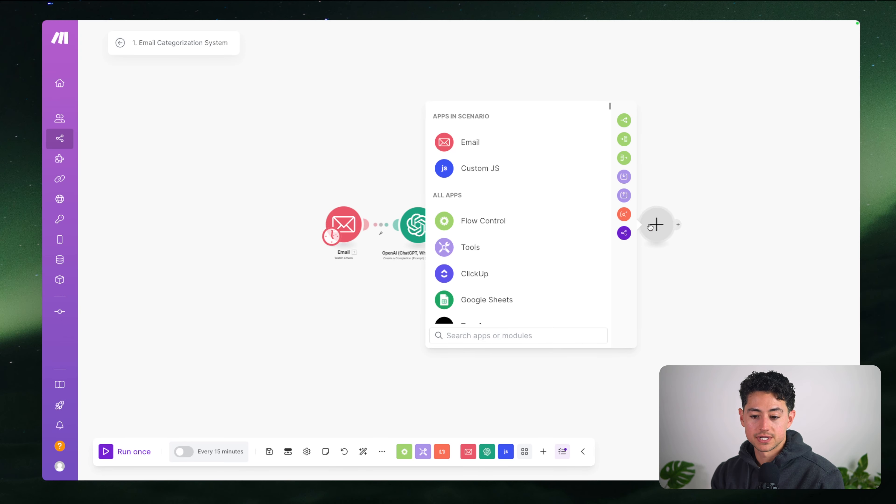
type("drive")
key("Return")
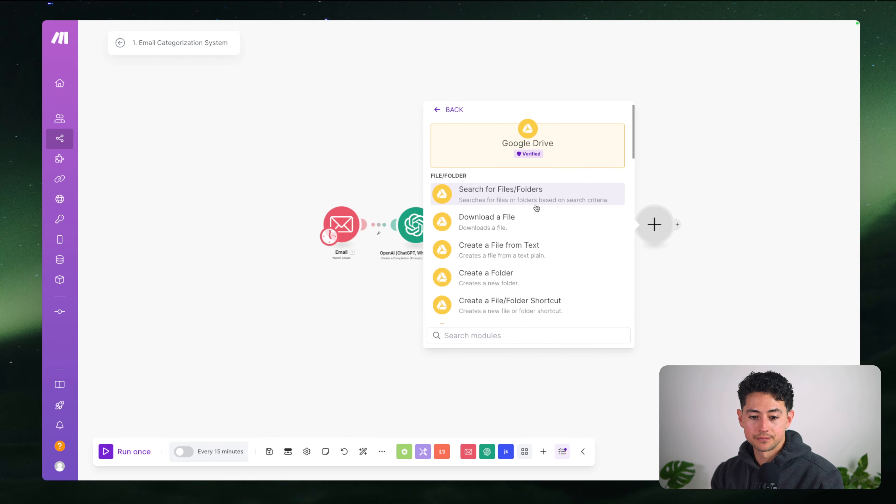
left_click(534, 207)
left_click(835, 221)
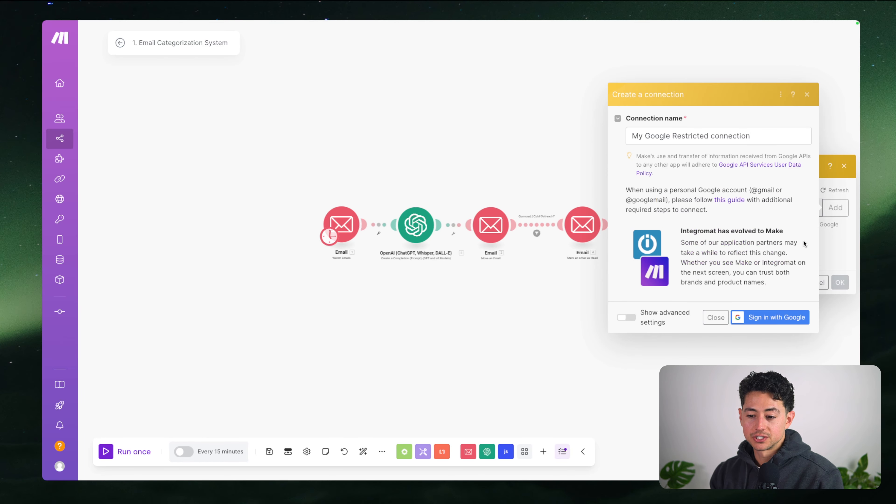
left_click(753, 264)
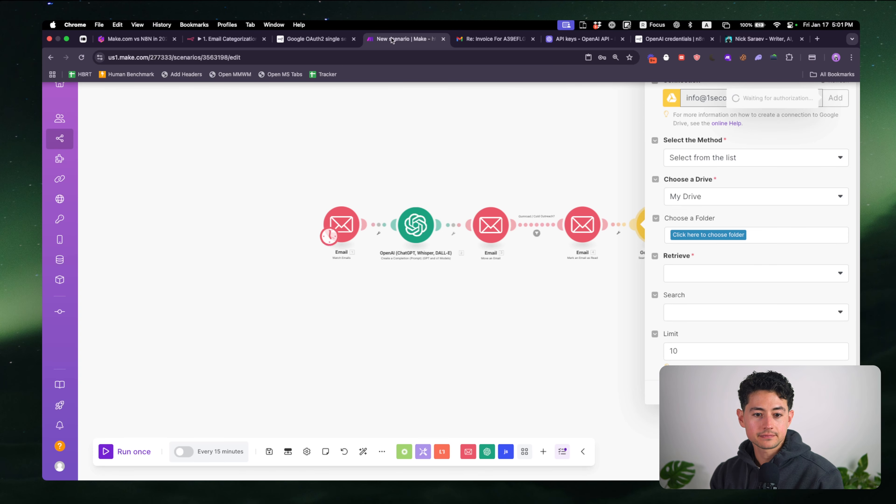
In n8n, dismiss the Google Drive credential setup and delete the Google Drive node
left_click(227, 35)
left_click(151, 96)
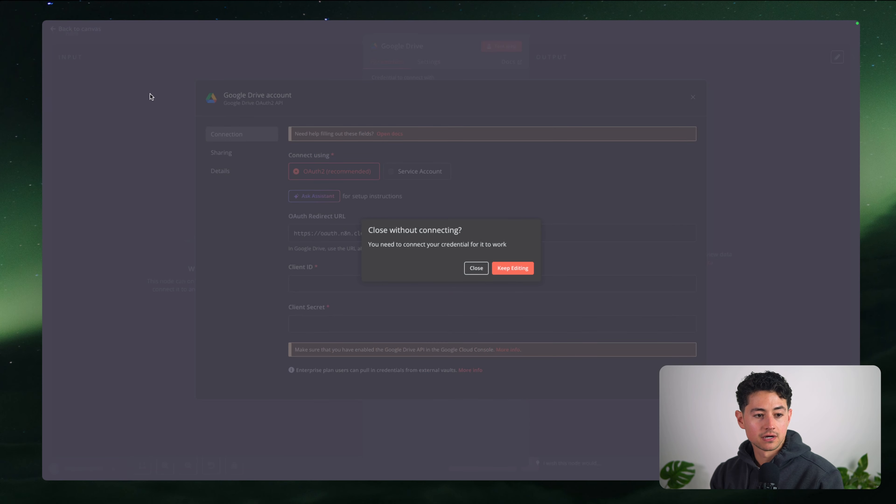
left_click(475, 268)
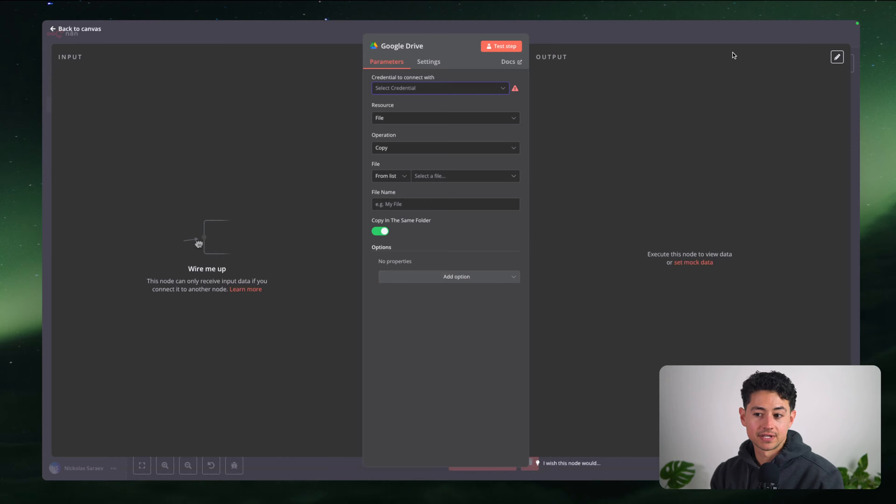
left_click(685, 43)
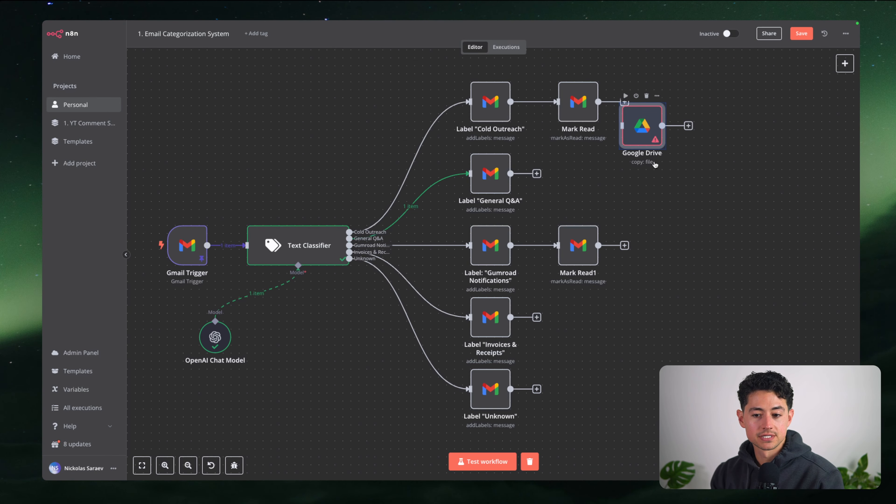
key("Delete")
Highlight the 'Webhooks & mailhooks' point on the Make.com vs N8N slide, then return to Make
left_click(147, 40)
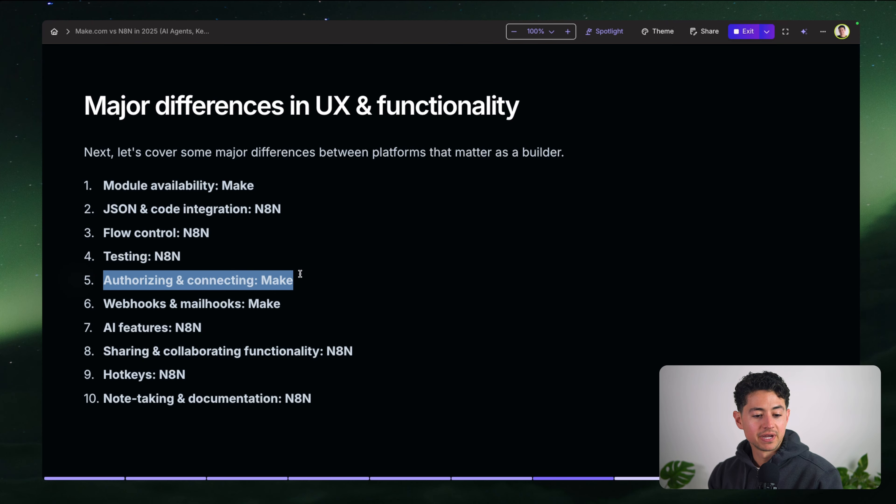
left_click(301, 274)
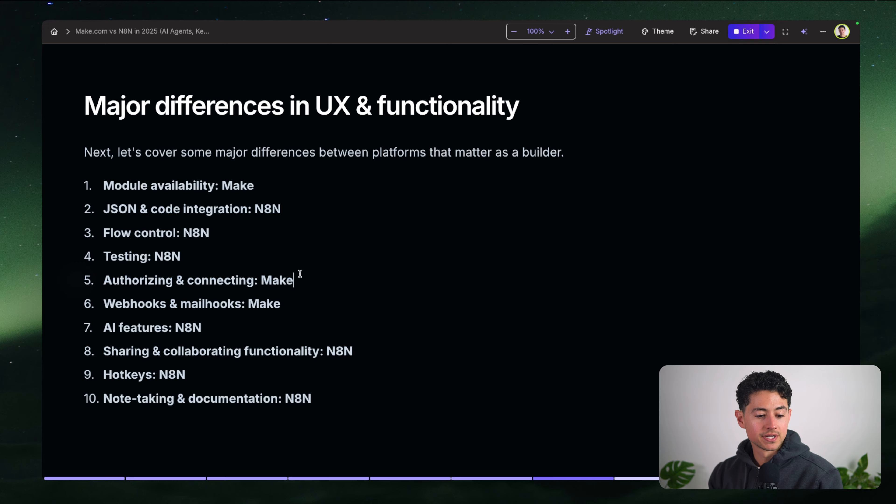
left_click_drag(292, 308, 103, 305)
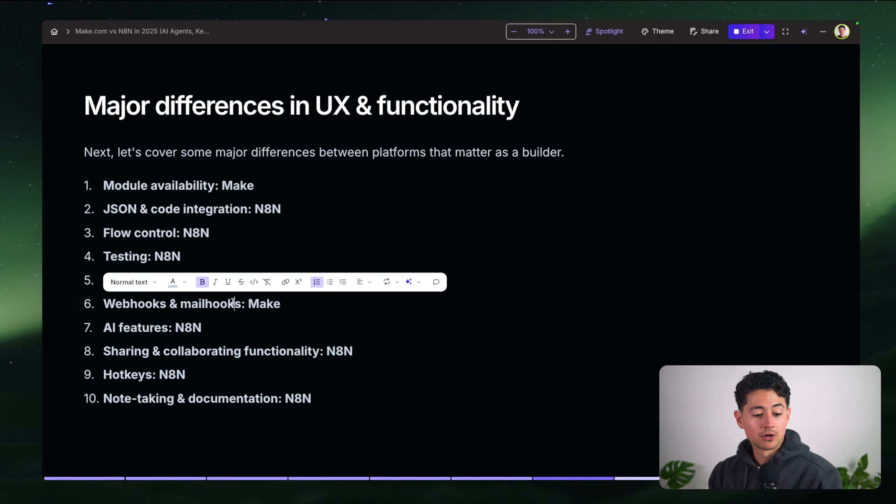
mouse_move(319, 23)
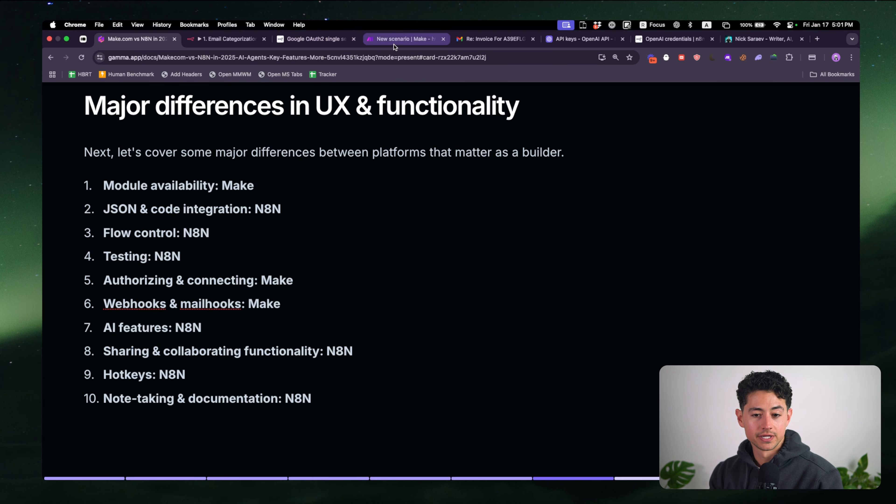
left_click(394, 39)
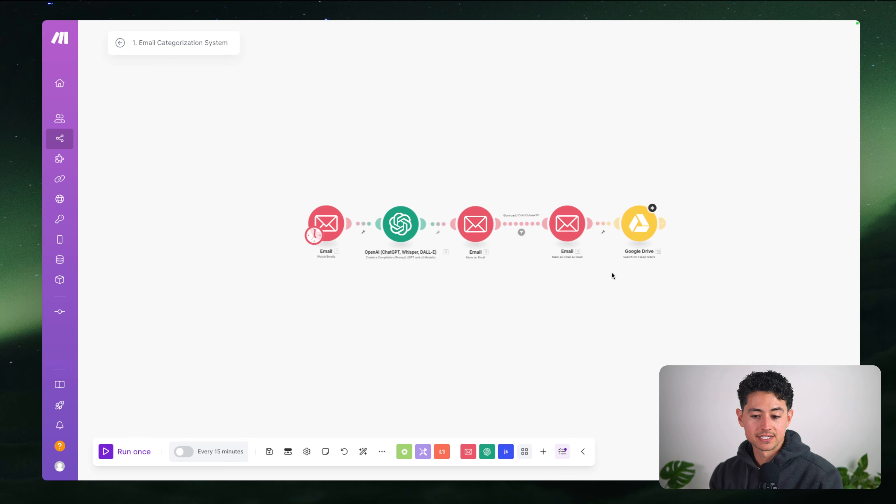
Replace the Google Drive module with a Custom webhook trigger placed beneath the Email trigger
left_click_drag(549, 182, 619, 270)
key("Delete")
scroll(593, 273, "right", 2)
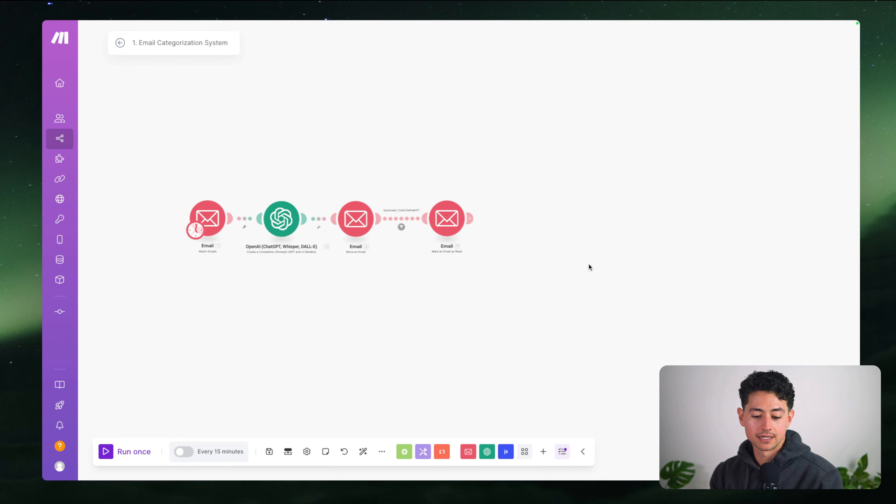
scroll(589, 264, "up", 5)
left_click(543, 452)
type("webhoo")
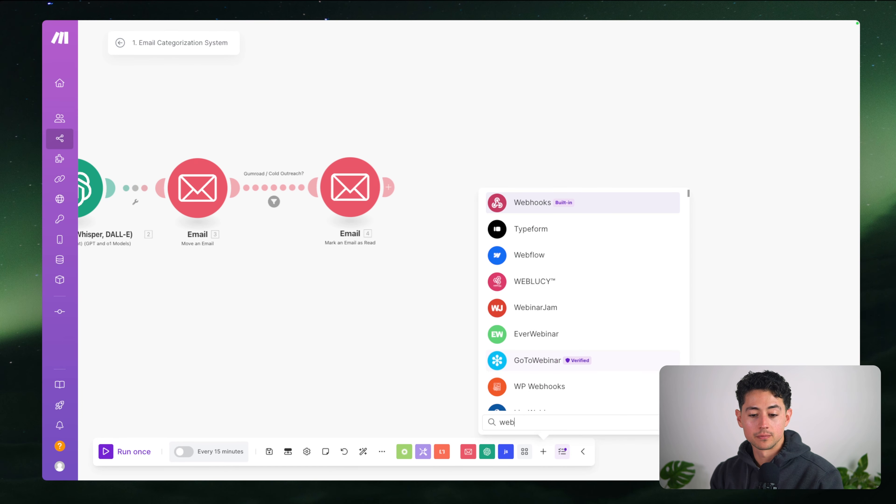
left_click(528, 200)
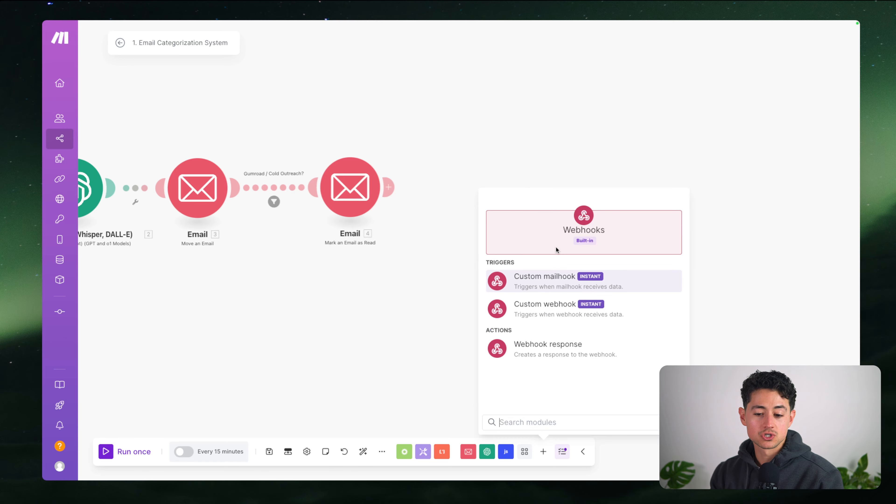
left_click(536, 316)
scroll(455, 312, "down", 5)
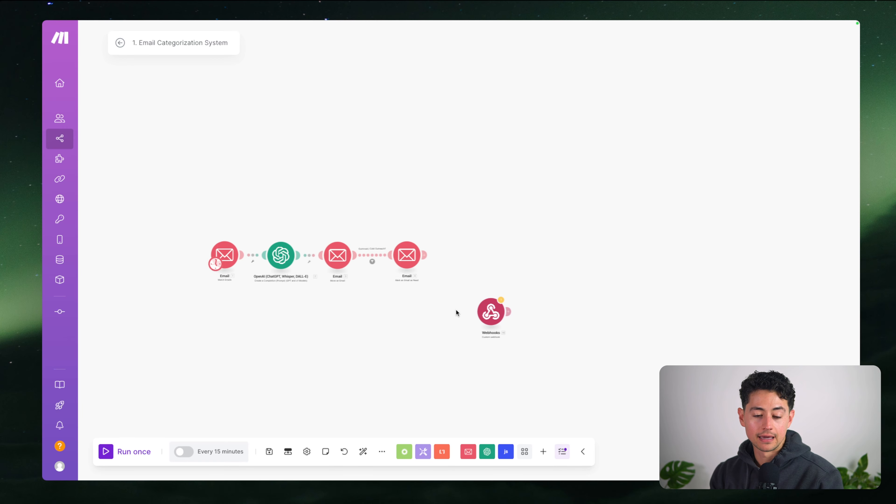
left_click_drag(455, 313, 292, 289)
scroll(291, 289, "up", 5)
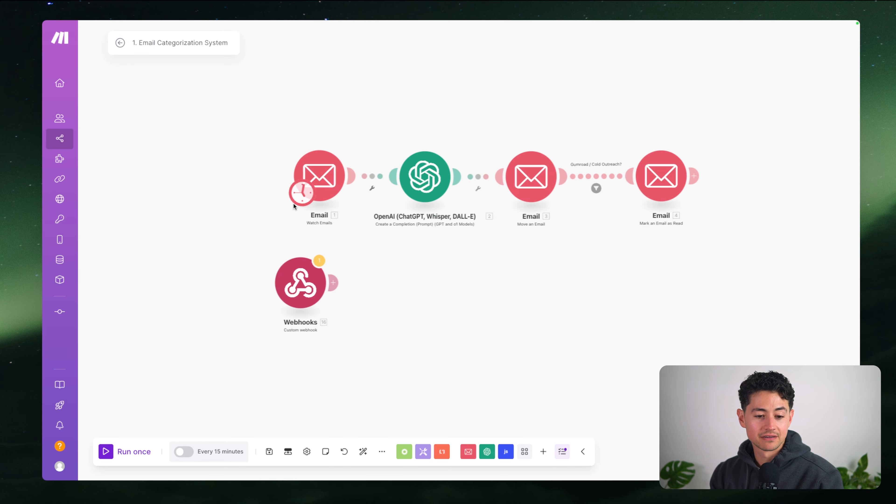
scroll(285, 302, "up", 2)
Create and save the webhook 'YouTube Example: Webhooks', copying its address
left_click(285, 302)
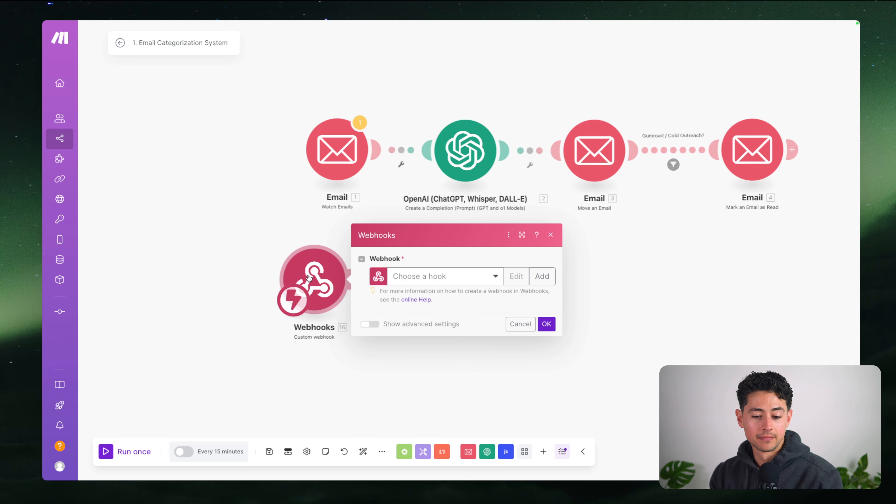
left_click(543, 276)
key("ctrl+a")
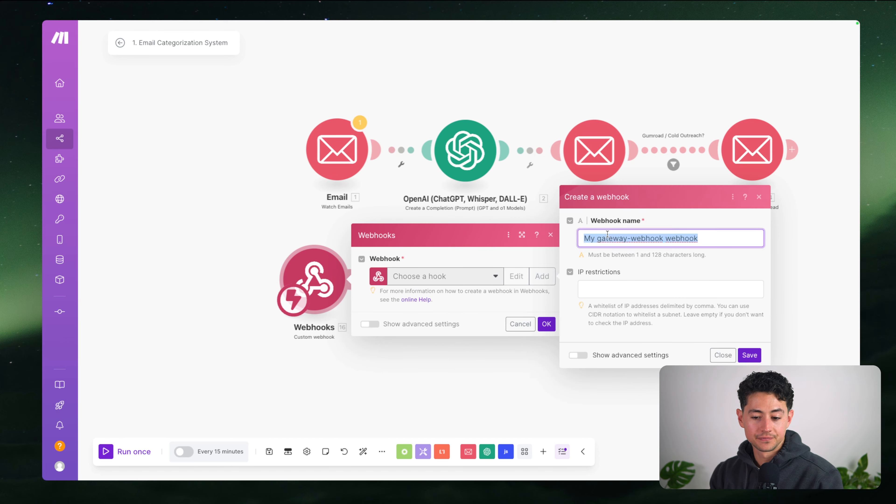
type("a")
key("BackSpace")
type("YouTube Example: Webhooks")
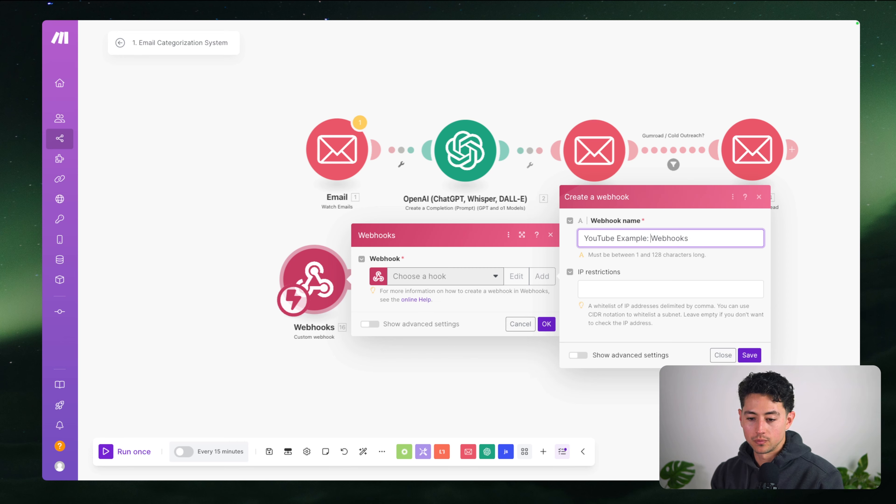
type("With Make")
left_click(749, 355)
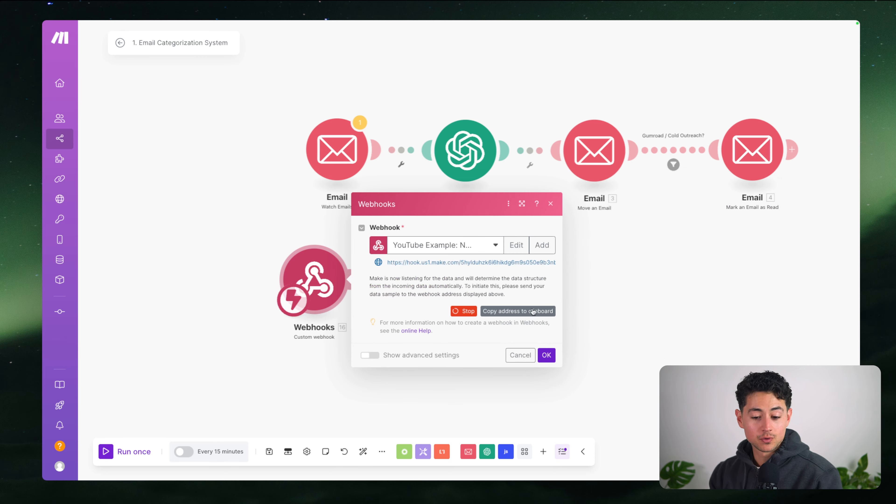
left_click(533, 311)
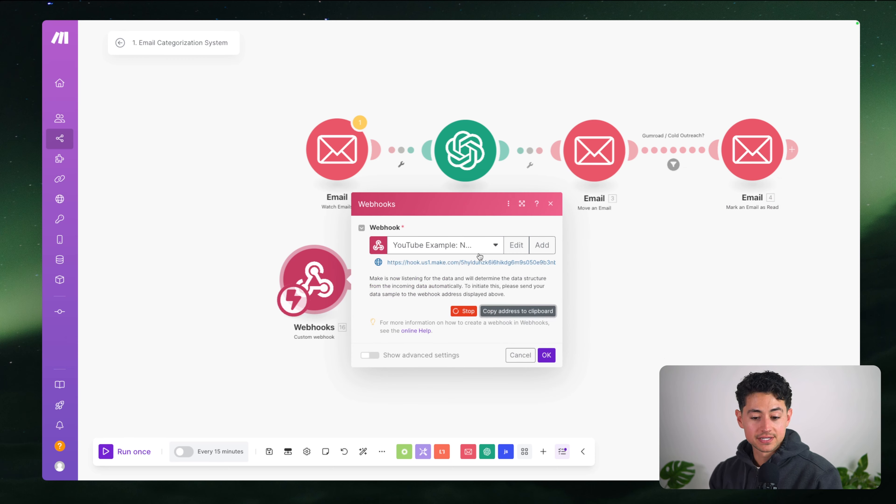
triple_click(439, 263)
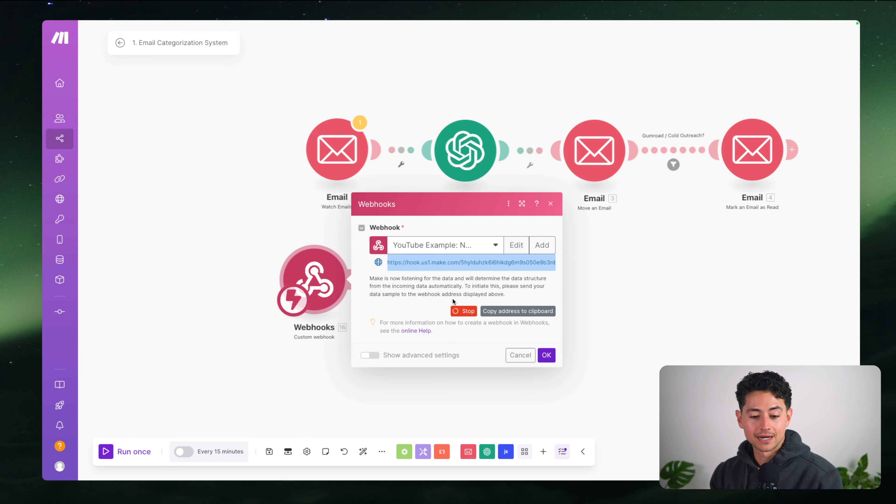
left_click(545, 355)
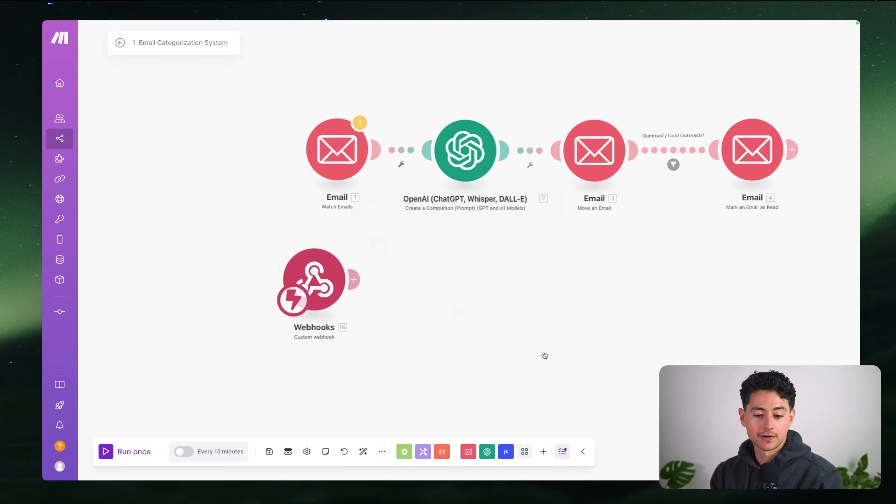
Add a Webhook trigger node via the 'webh' search and listen for a test event
mouse_move(412, 21)
left_click(241, 37)
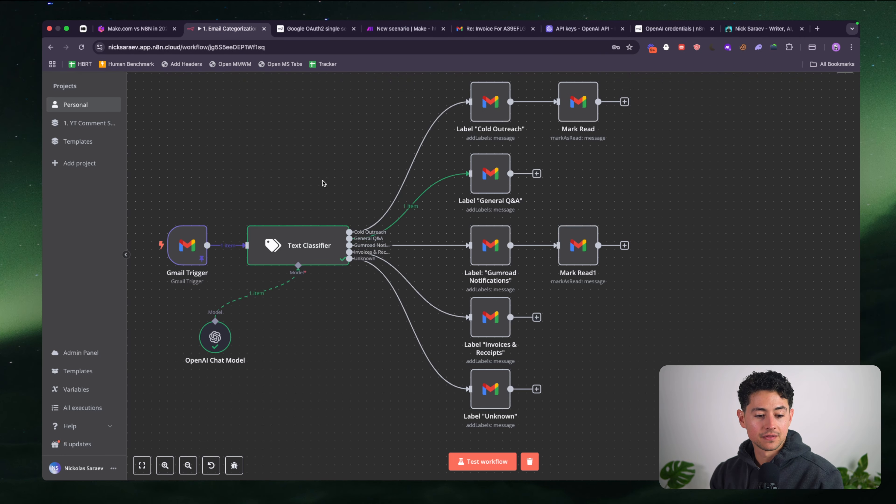
scroll(322, 180, "down", 5)
key("Tab")
type("webh")
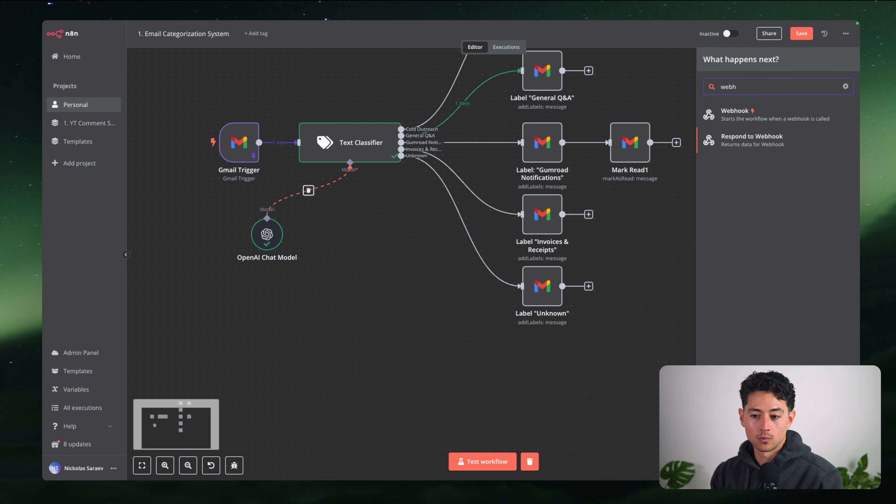
key("Return")
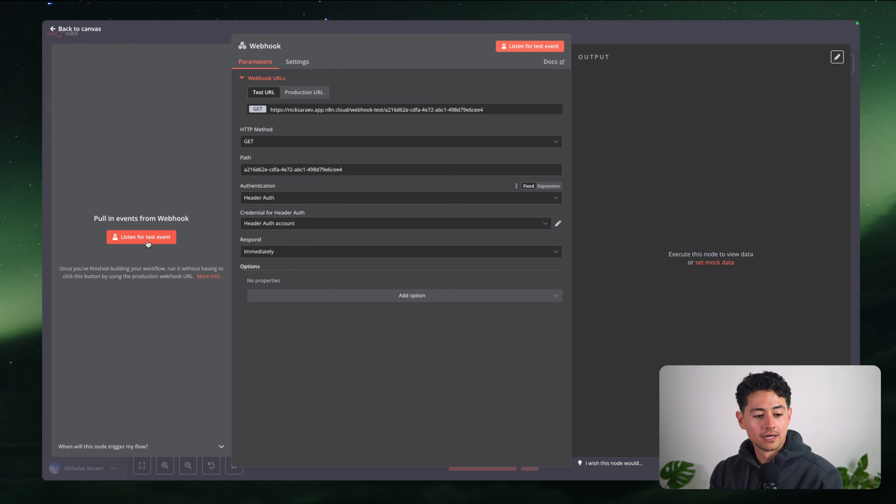
left_click(170, 236)
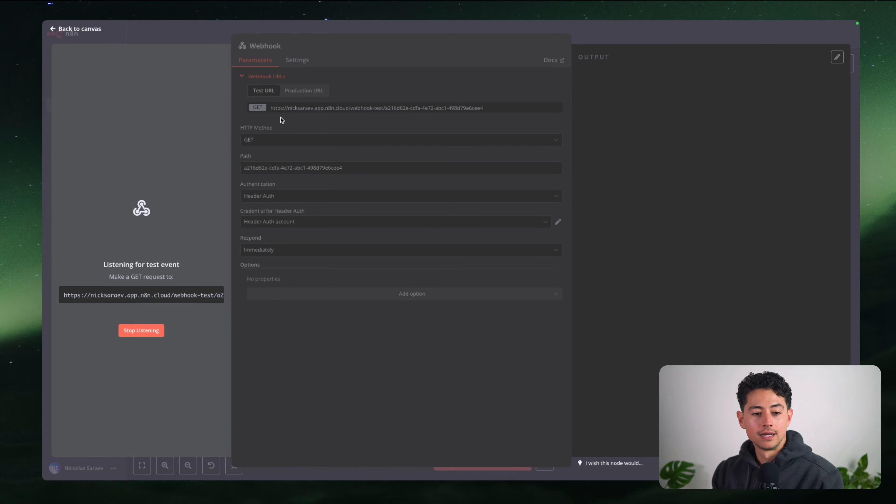
Close the Webhook node's details and reopen them from the canvas
key("Escape")
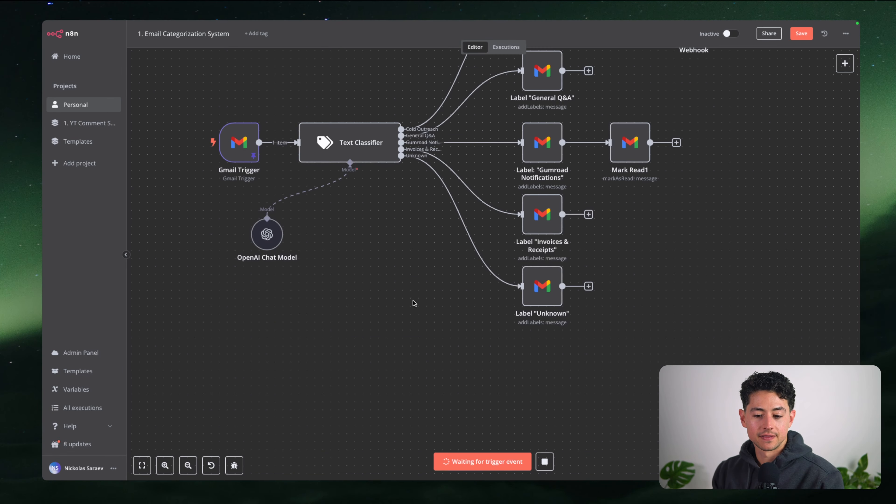
scroll(413, 300, "up", 1)
scroll(413, 301, "down", 3)
double_click(618, 146)
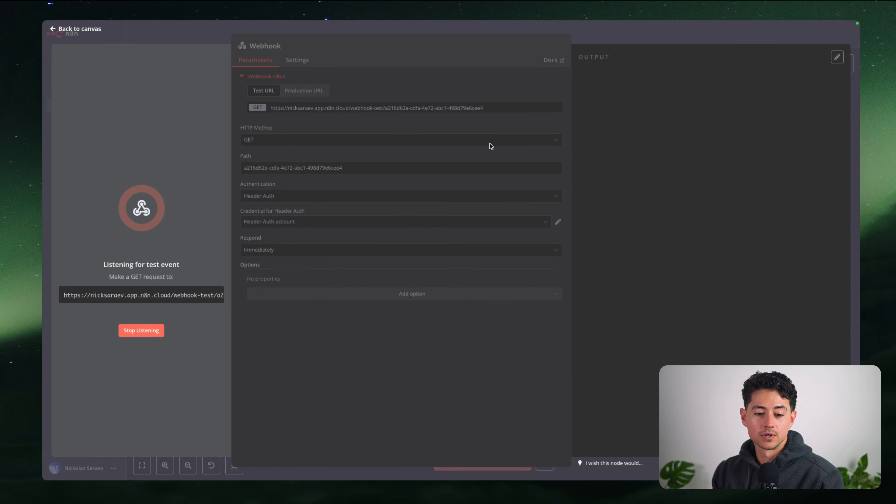
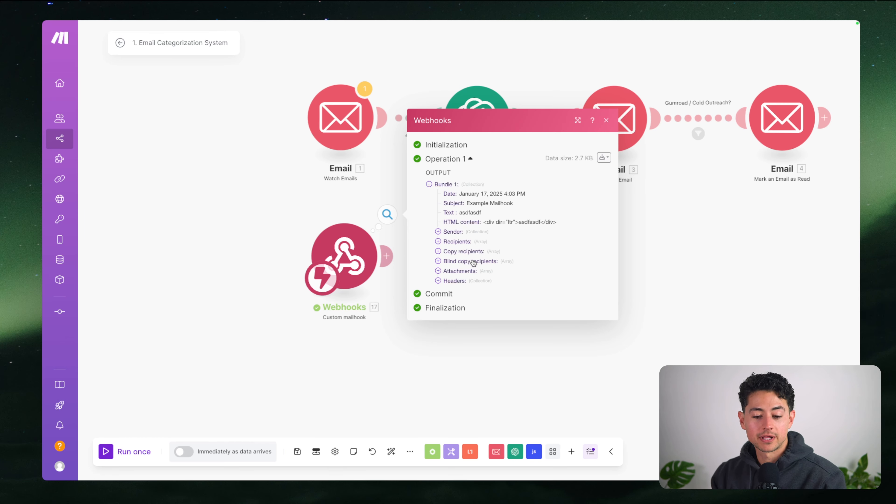
Close the Webhooks run output and delete the Webhooks mailhook module from the scenario
left_click(296, 211)
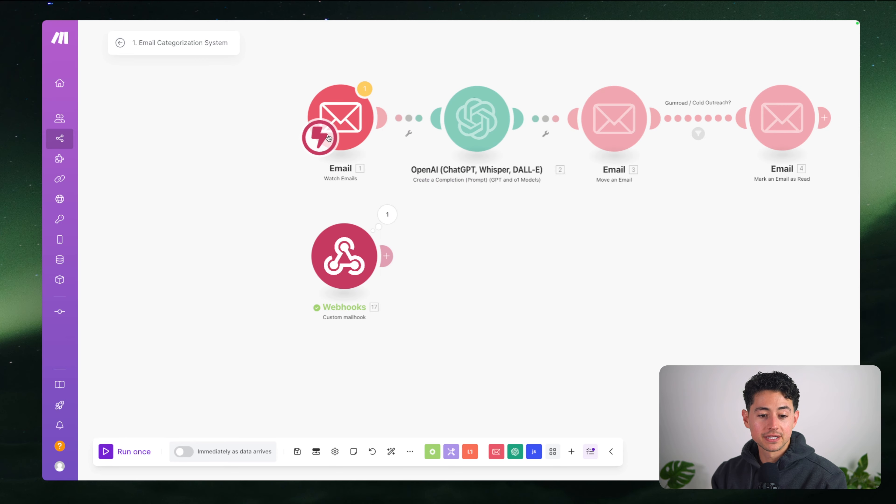
left_click_drag(280, 198, 413, 309)
key("Delete")
scroll(346, 244, "down", 3)
View the Make vs N8N differences slide, briefly highlighting 'Make' in item 6, then return to n8n
mouse_move(146, 36)
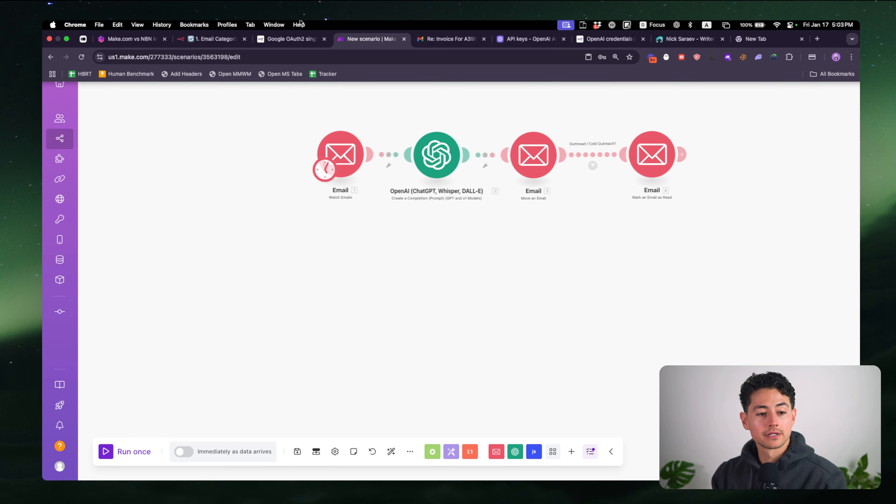
left_click(146, 36)
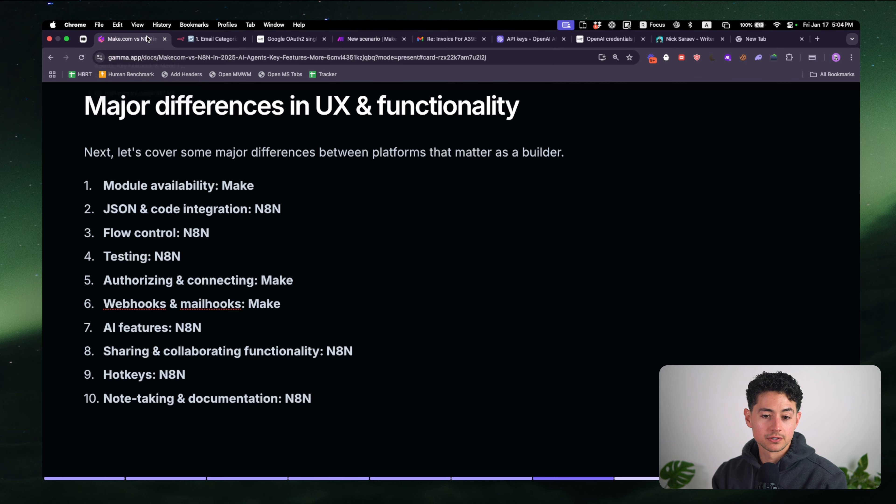
left_click_drag(280, 302, 248, 304)
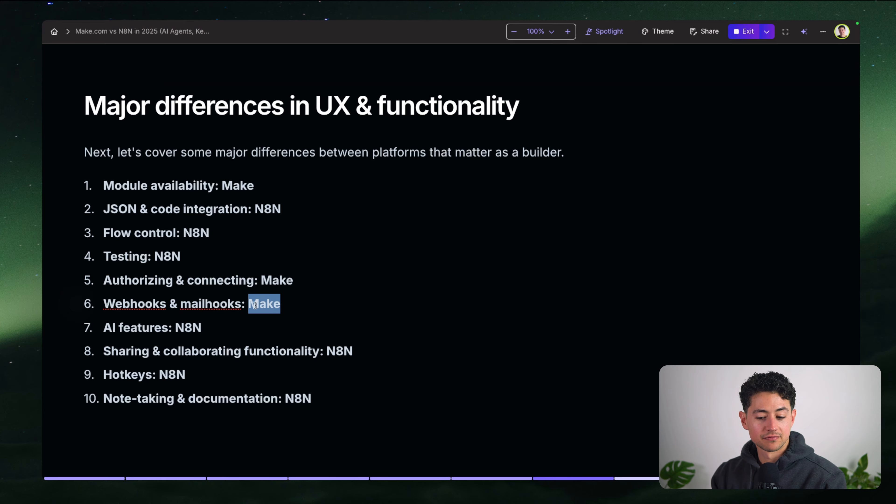
left_click(329, 305)
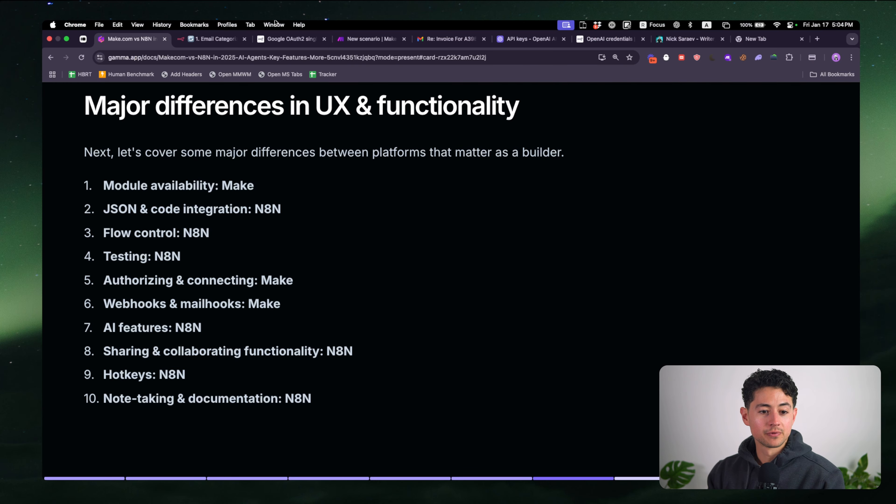
left_click(213, 29)
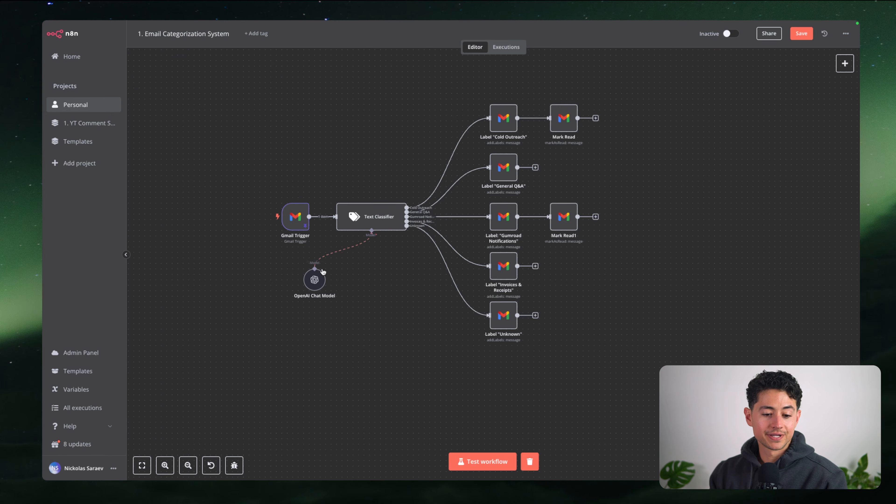
Add an AI Agent node with a chat-message trigger via the 'ai' node search
scroll(345, 226, "up", 4)
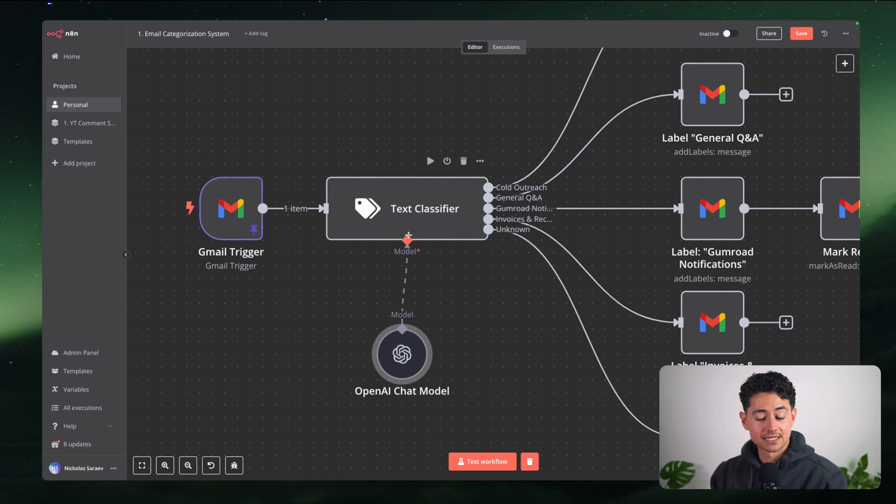
scroll(408, 234, "down", 5)
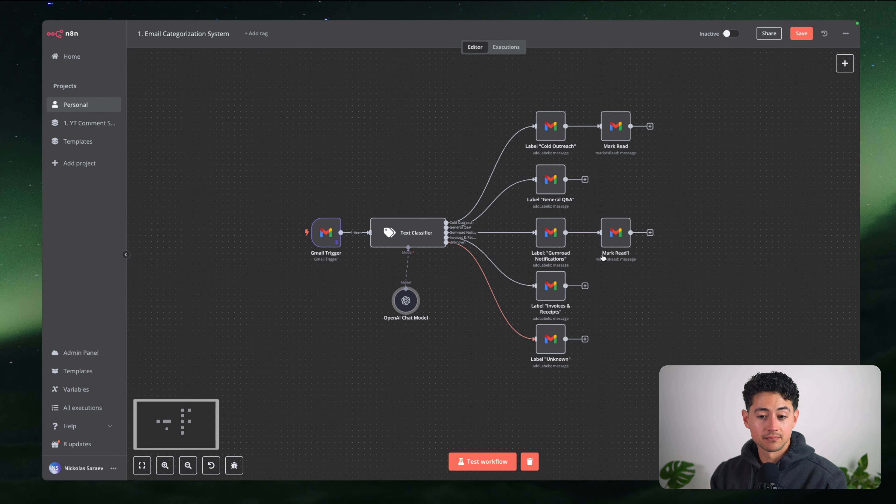
scroll(603, 258, "right", 2)
key("Tab")
type("ai")
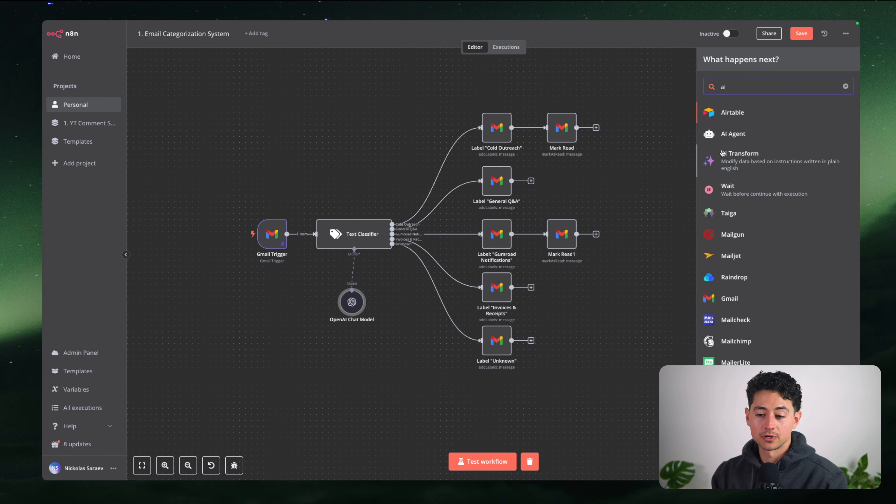
left_click(732, 115)
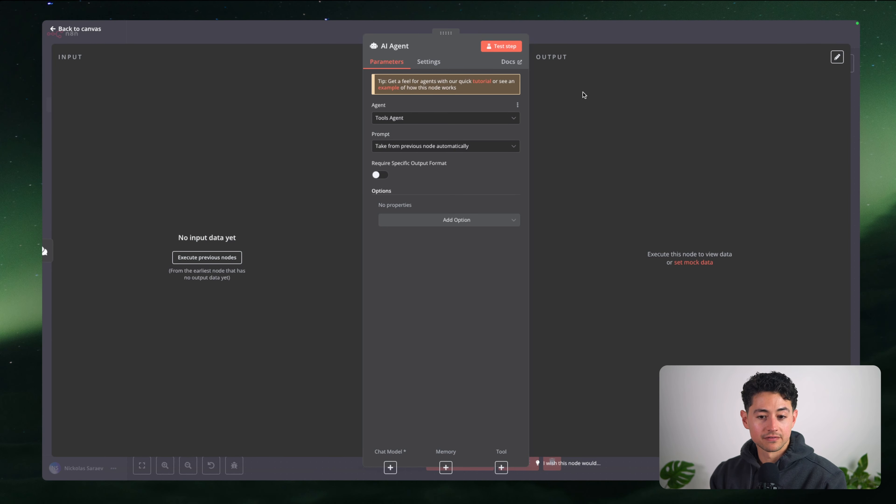
left_click(782, 41)
Place the chat trigger and AI Agent below the existing label nodes, then preview the chat window
scroll(729, 190, "down", 2)
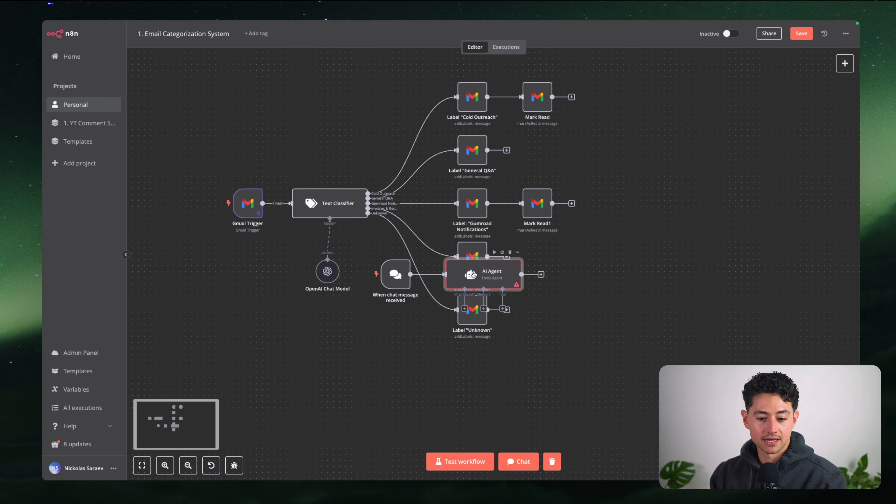
left_click_drag(473, 274, 589, 370)
scroll(588, 370, "down", 2)
left_click_drag(375, 238, 369, 374)
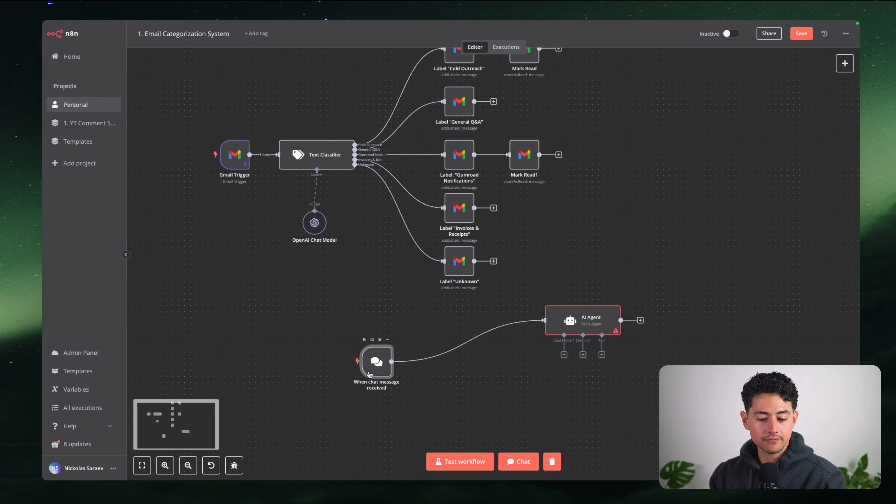
scroll(405, 380, "down", 2)
scroll(462, 378, "up", 3)
left_click_drag(606, 226, 445, 289)
scroll(447, 338, "down", 2)
scroll(490, 339, "up", 3)
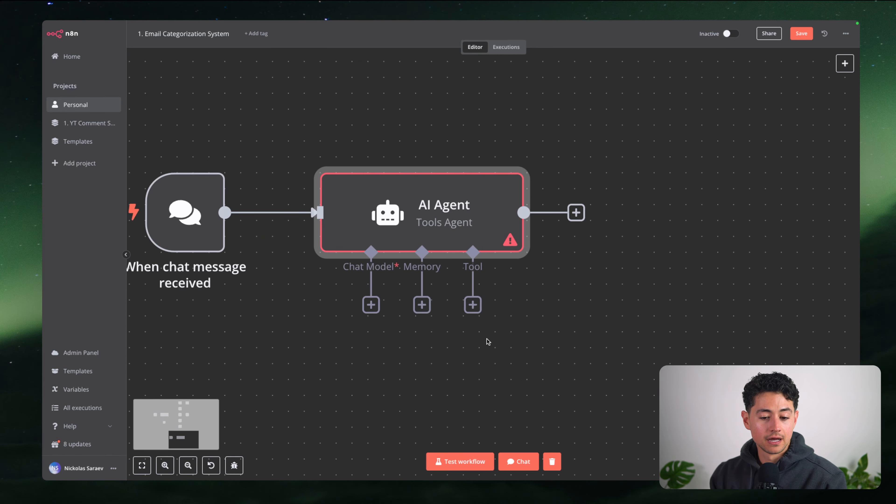
scroll(488, 342, "left", 1)
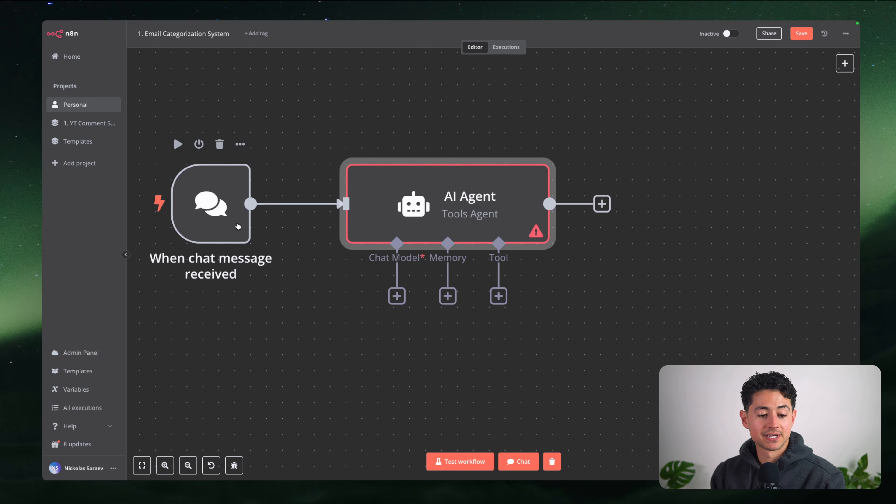
left_click(519, 461)
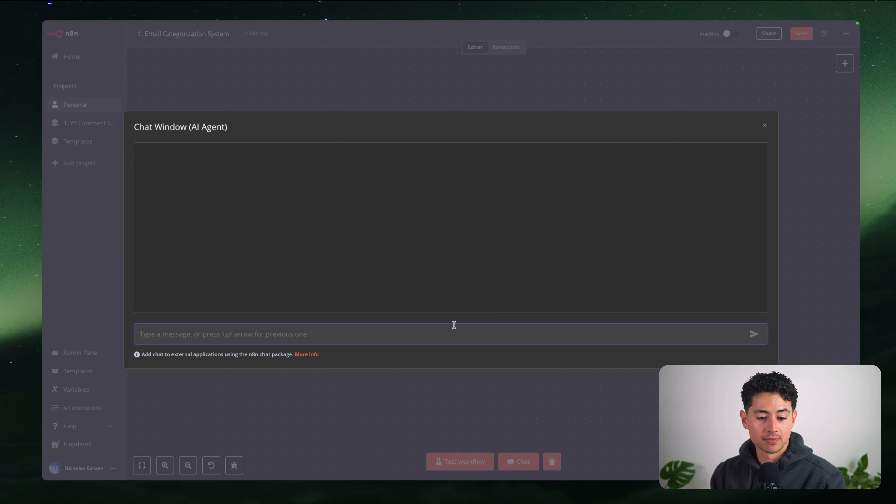
left_click(479, 90)
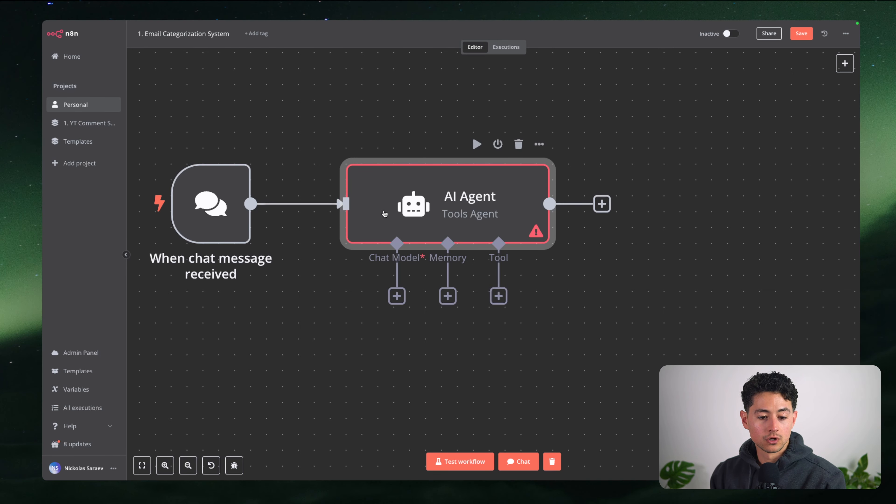
Attach an OpenAI Chat Model using the saved OpenAI credential and gpt-4o-mini
left_click(397, 297)
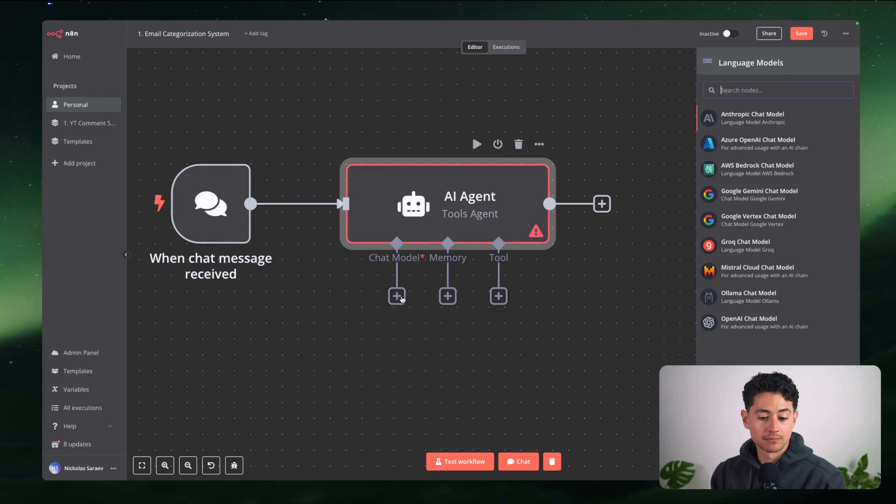
left_click(749, 323)
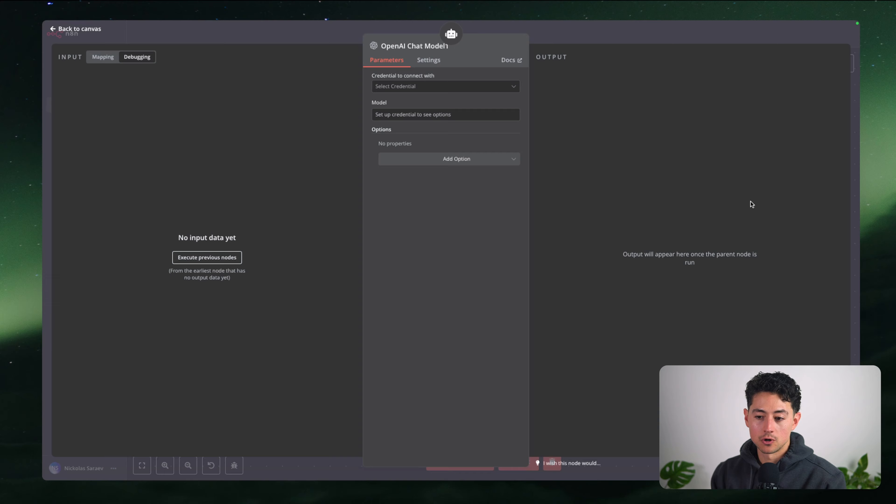
left_click(458, 87)
left_click(454, 133)
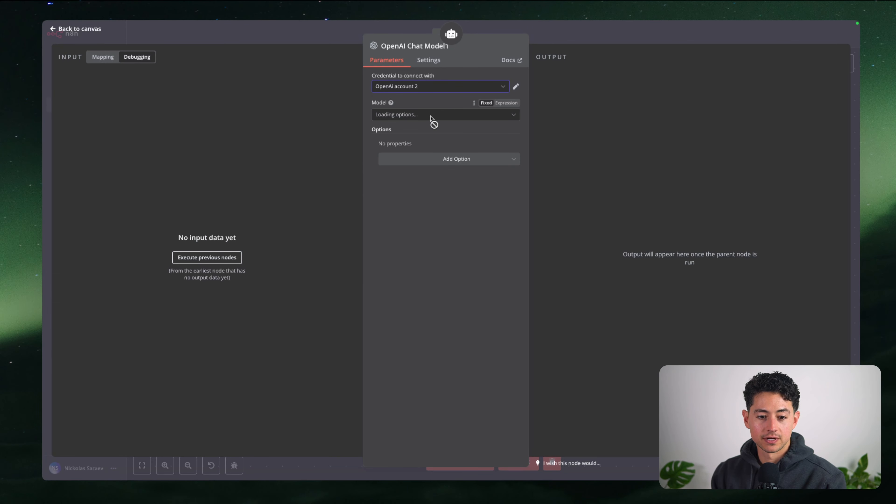
left_click(446, 119)
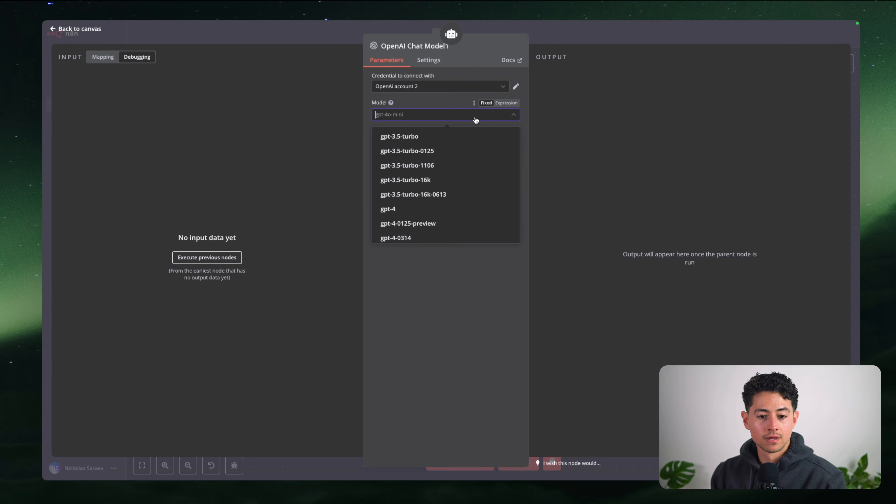
left_click(475, 120)
left_click(550, 38)
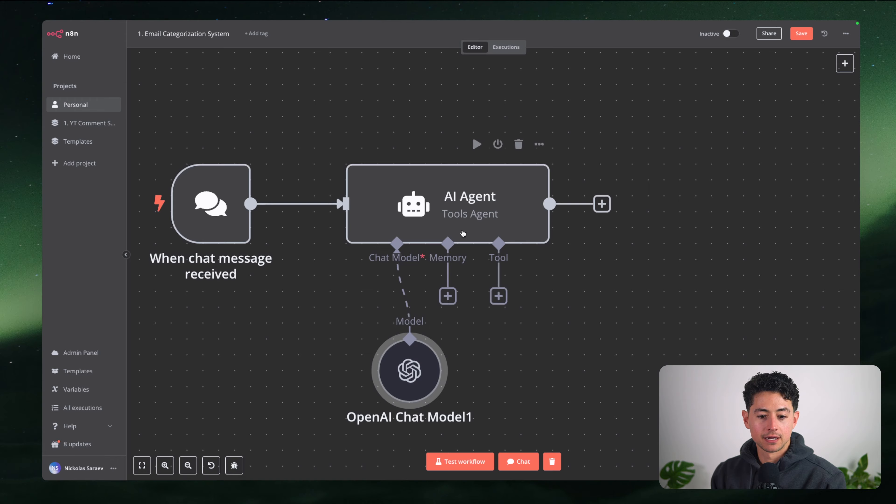
scroll(476, 311, "down", 1)
scroll(476, 311, "right", 1)
left_click_drag(386, 355, 322, 402)
Attach a Window Buffer Memory with a context window length of 5
left_click(428, 282)
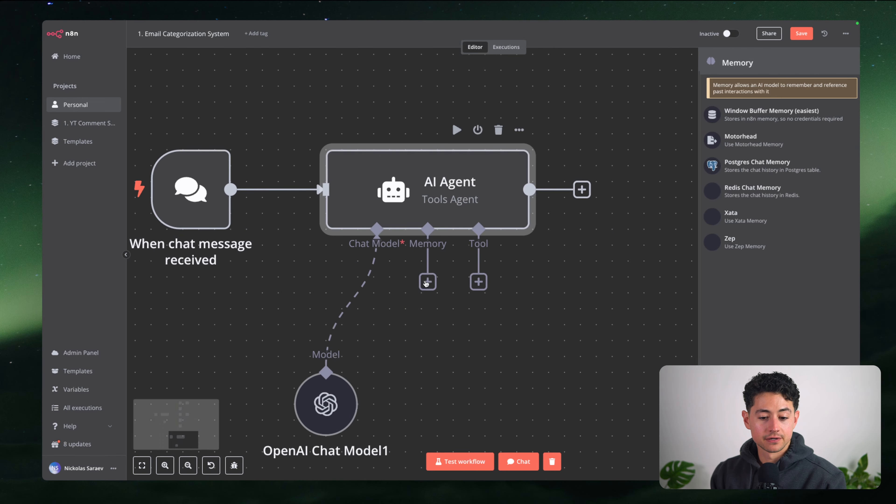
left_click(760, 118)
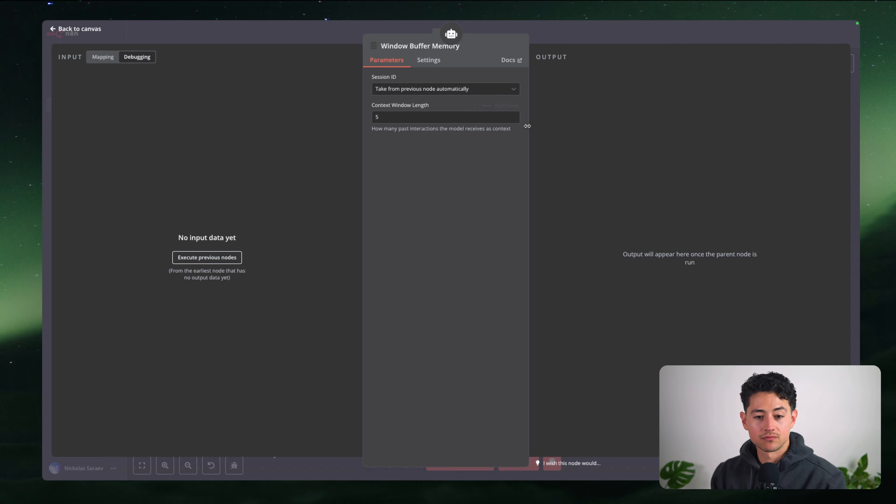
left_click(482, 116)
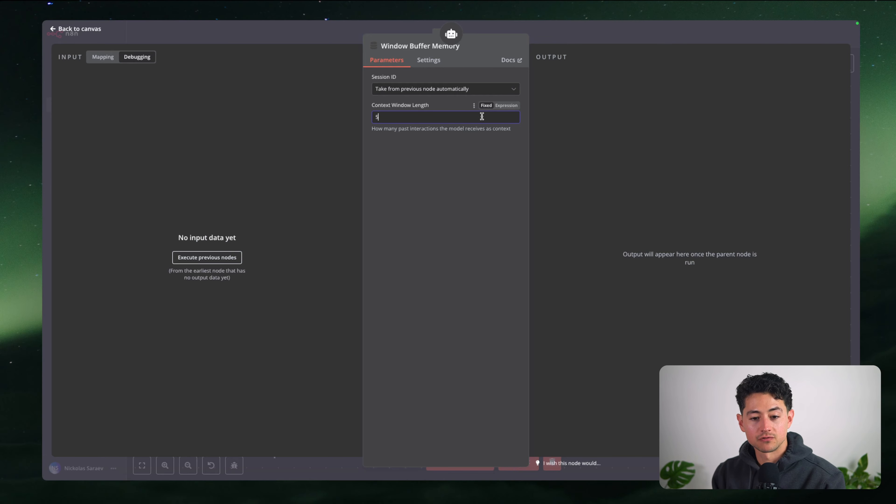
left_click(556, 42)
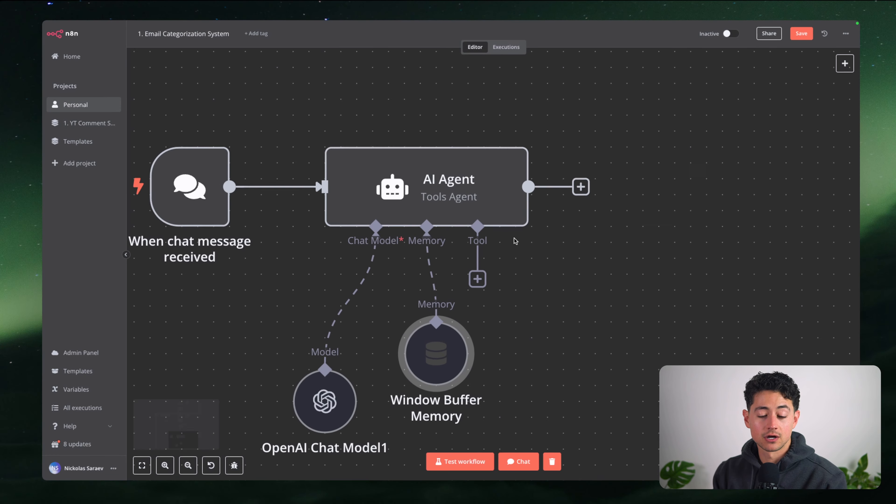
scroll(519, 292, "down", 3)
scroll(520, 292, "down", 1)
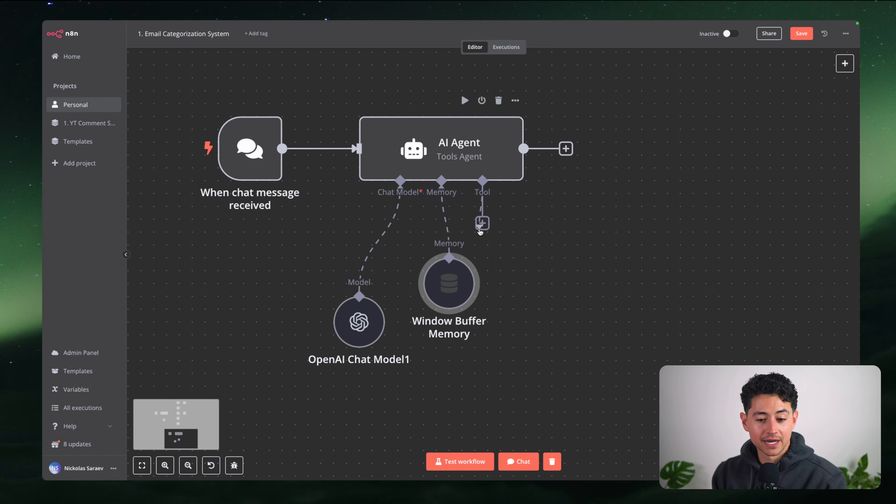
Add an HTTP Request tool to the agent and start its description
left_click(482, 223)
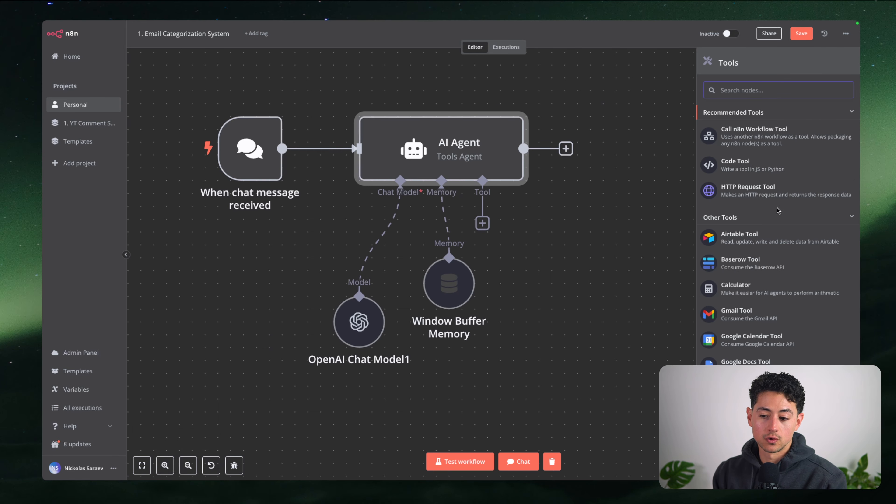
left_click(777, 196)
left_click(460, 97)
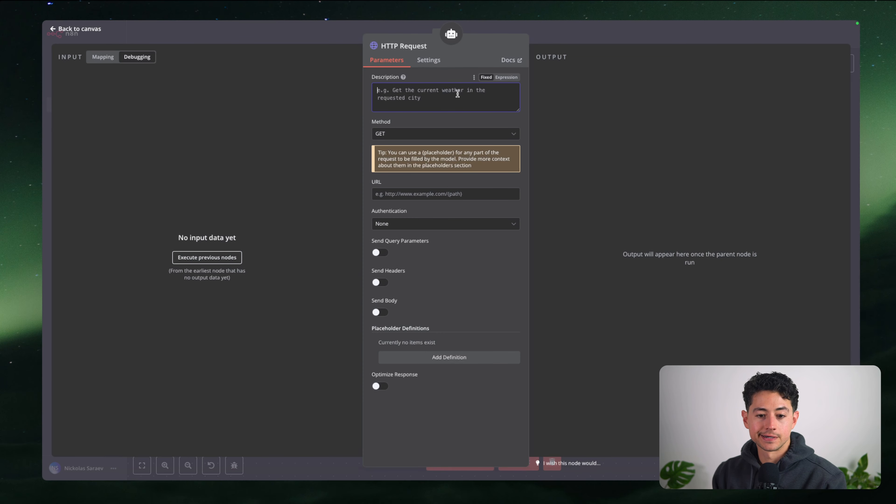
mouse_move(452, 24)
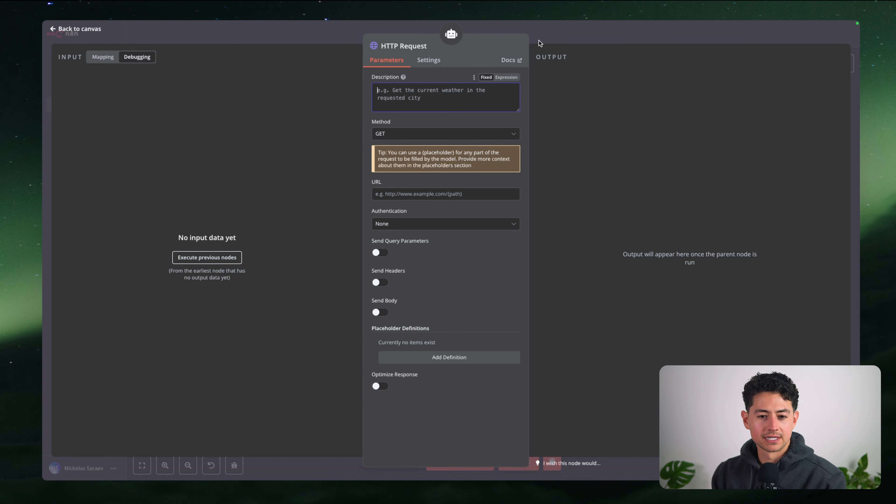
left_click(554, 36)
Replace the HTTP Request tool with a Gmail tool using the Gmail account 2 credential
key("Delete")
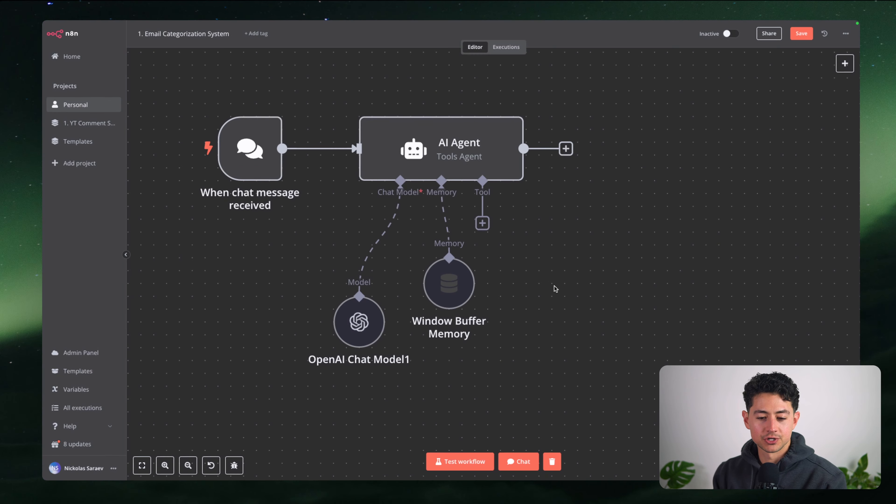
left_click(489, 224)
scroll(759, 279, "down", 2)
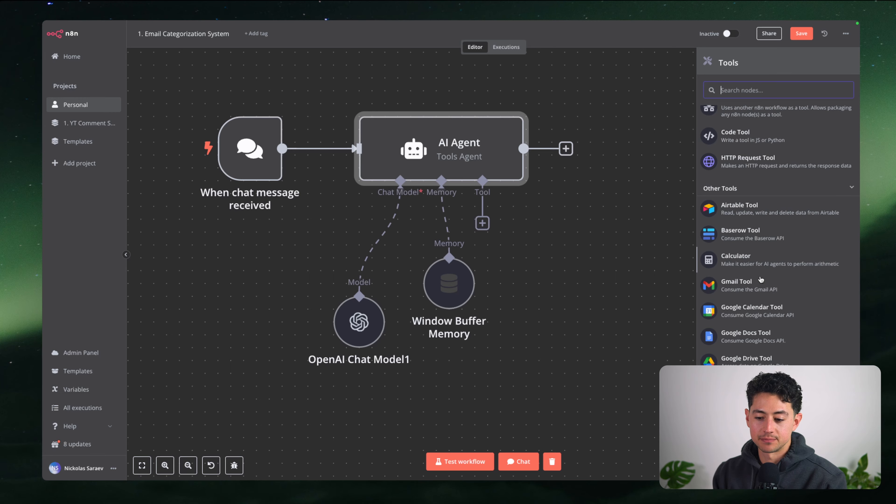
left_click(760, 278)
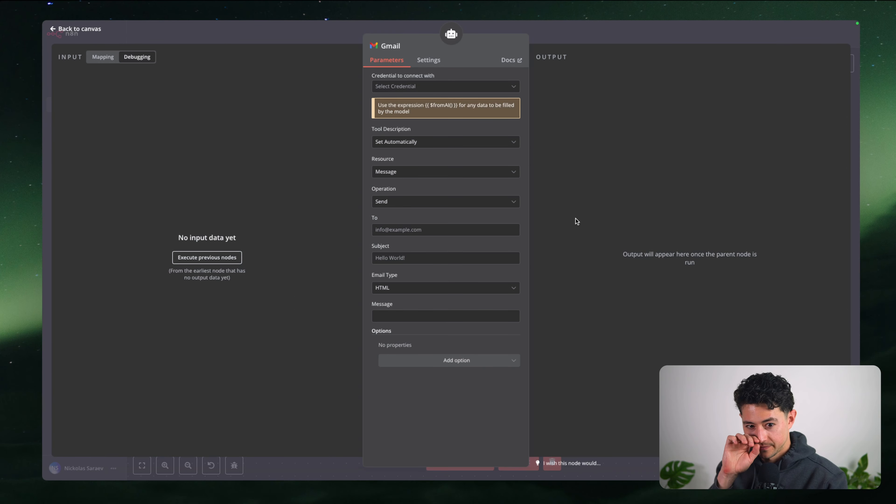
left_click(459, 92)
left_click(449, 132)
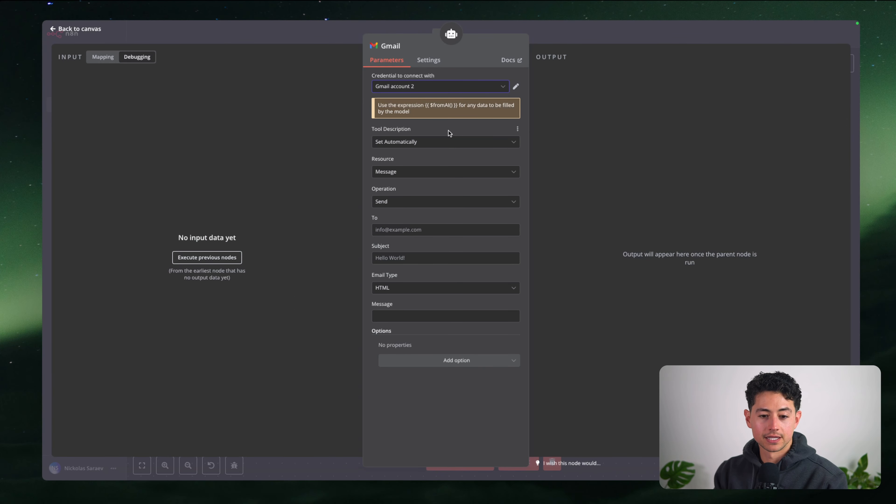
Set the Gmail tool's operation to Get Many with an automatic description, and reposition the node
left_click(434, 143)
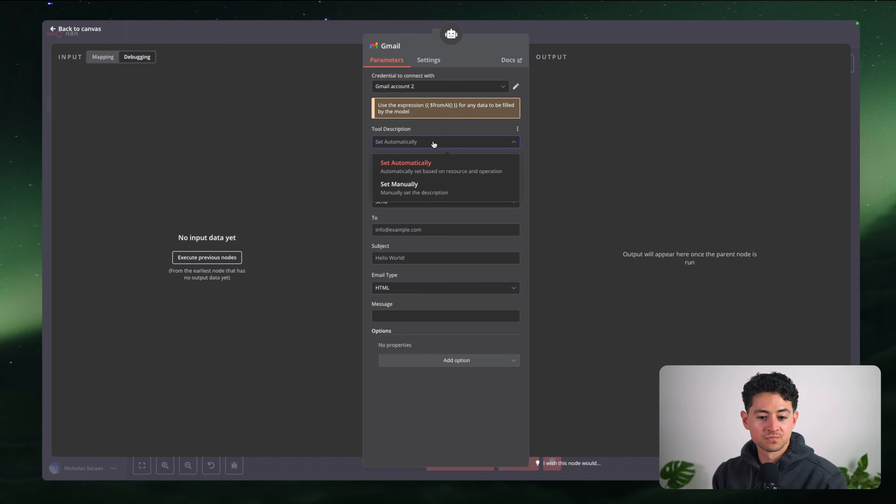
left_click(434, 144)
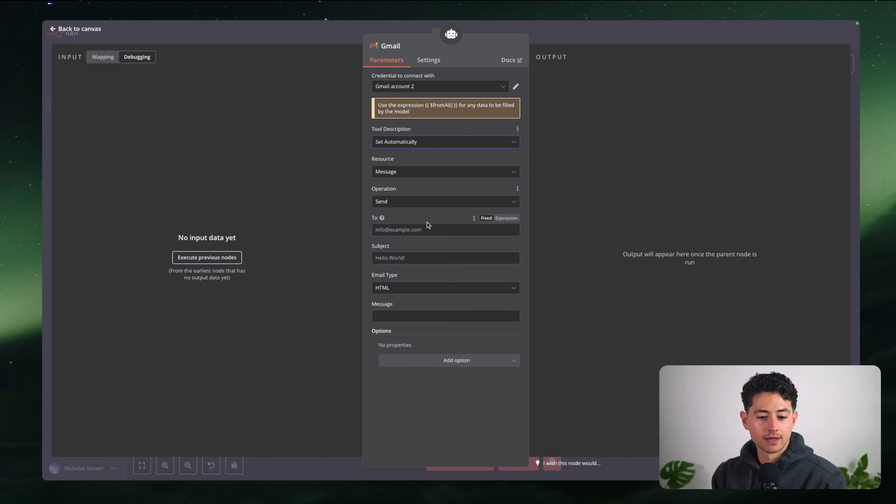
left_click(423, 203)
left_click(417, 238)
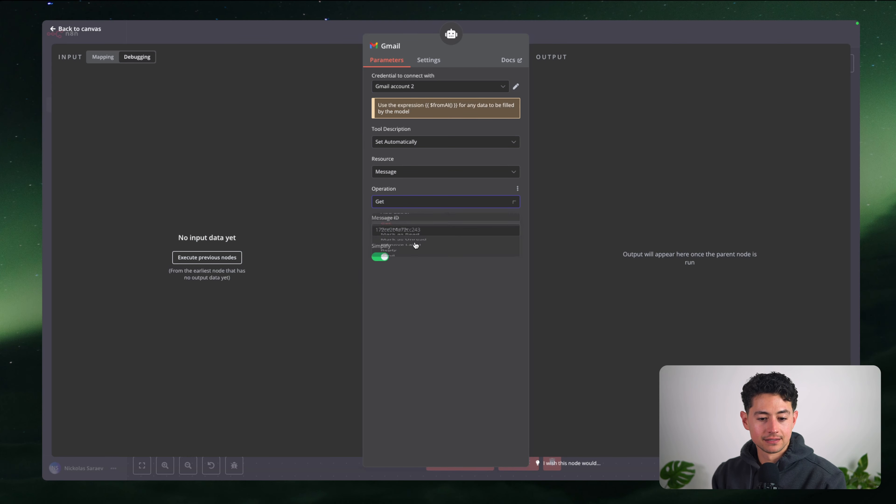
left_click(426, 202)
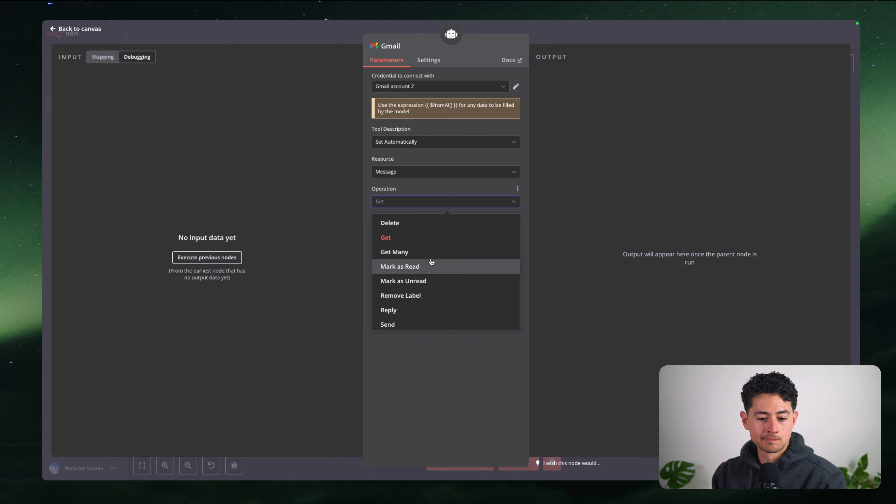
left_click(430, 259)
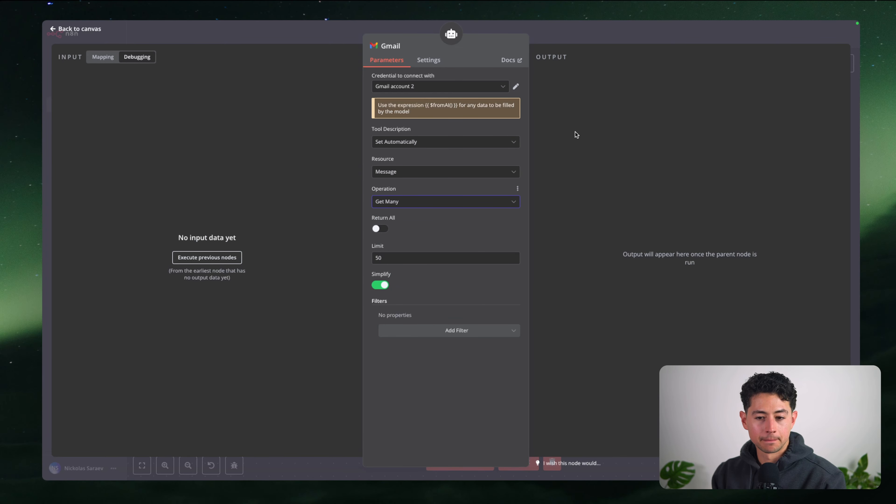
left_click(586, 38)
left_click_drag(551, 283, 616, 296)
scroll(479, 247, "down", 1)
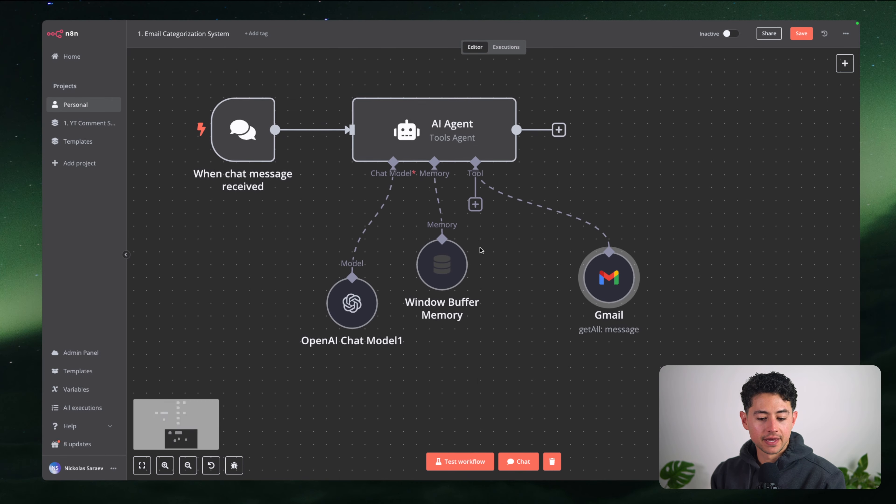
In the chat, send "Hi—how's it going?" and "What can you do for me?"
left_click(521, 462)
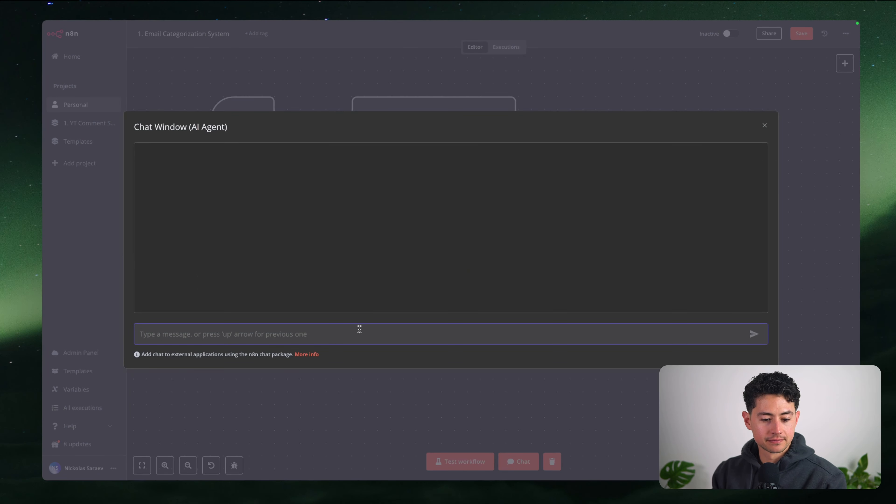
type("Hi—how's it going?")
key("Return")
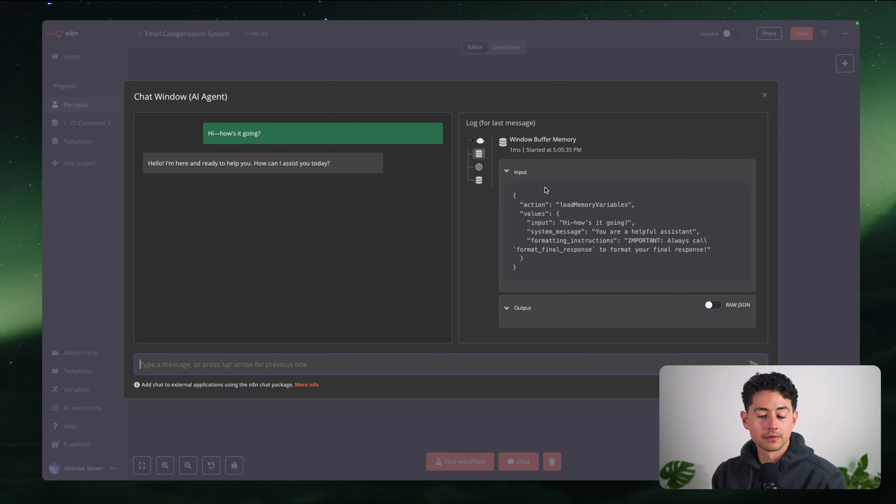
type("What can you do for me?")
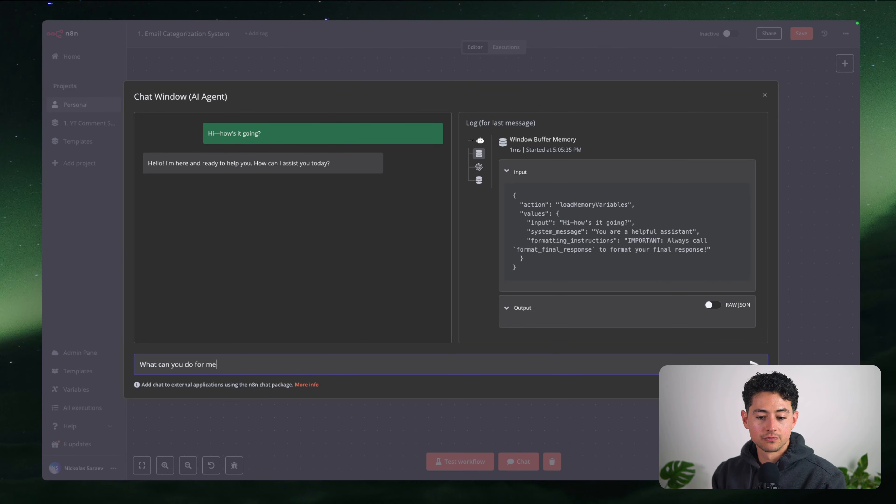
key("Return")
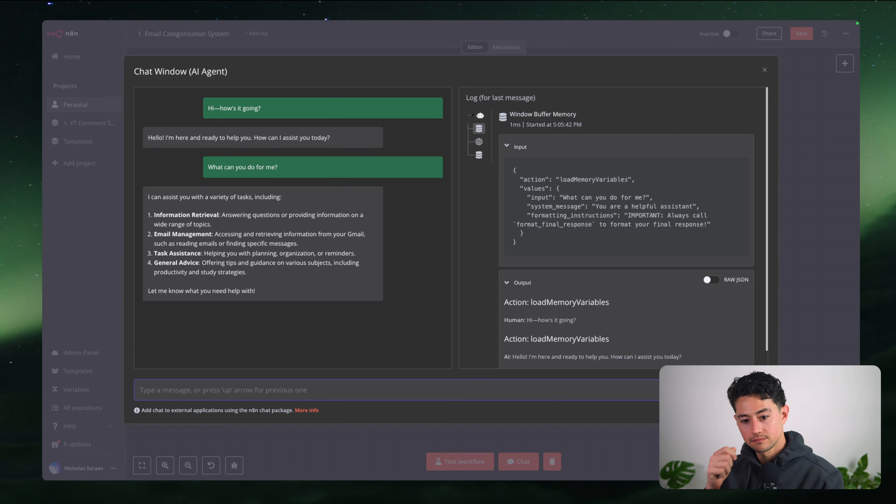
Review the listed capabilities: Information Retrieval, Email Management, Task Assistance and General Advice
triple_click(221, 212)
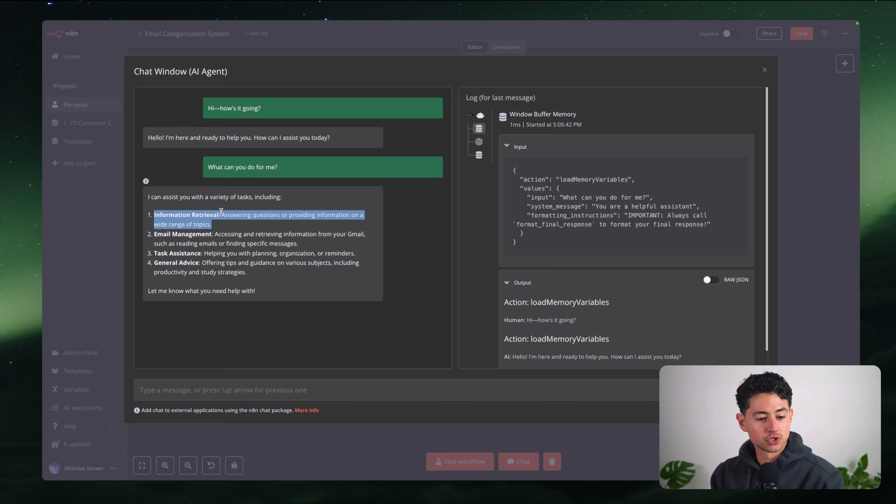
left_click(218, 231)
triple_click(217, 232)
triple_click(218, 252)
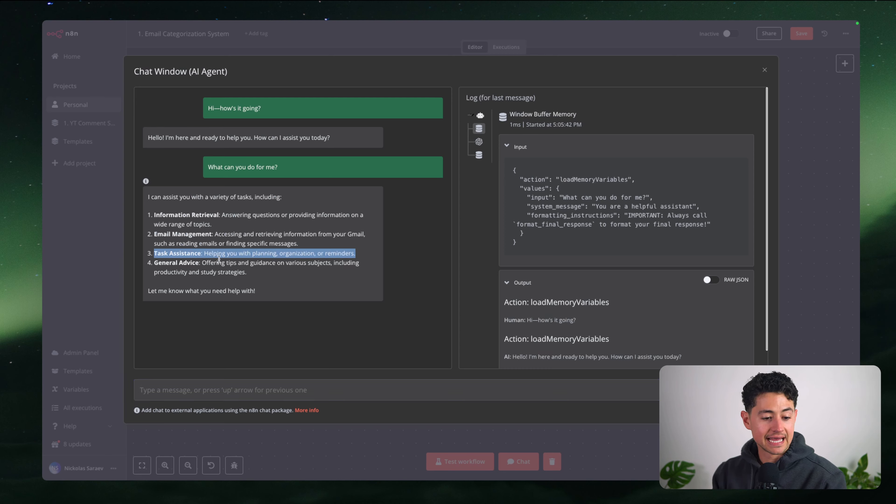
triple_click(218, 262)
left_click(222, 240)
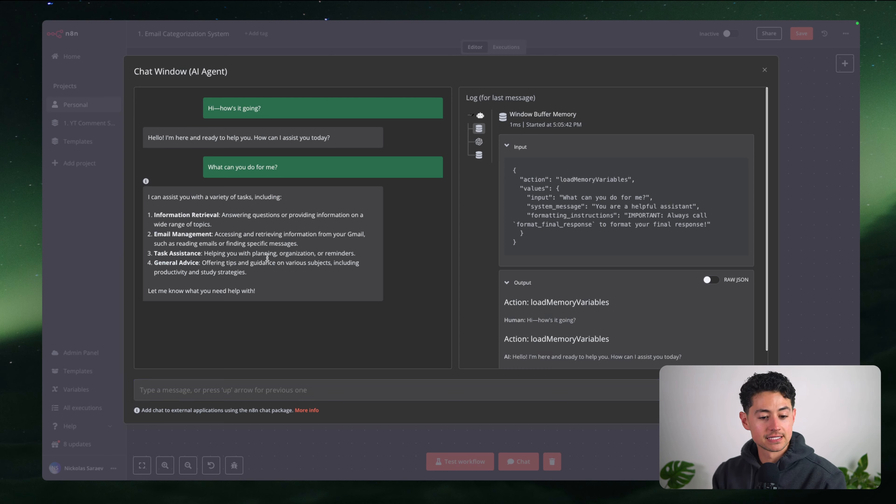
Ask the agent for the most recent email from the company's info address
left_click(334, 392)
type("Could you retriev")
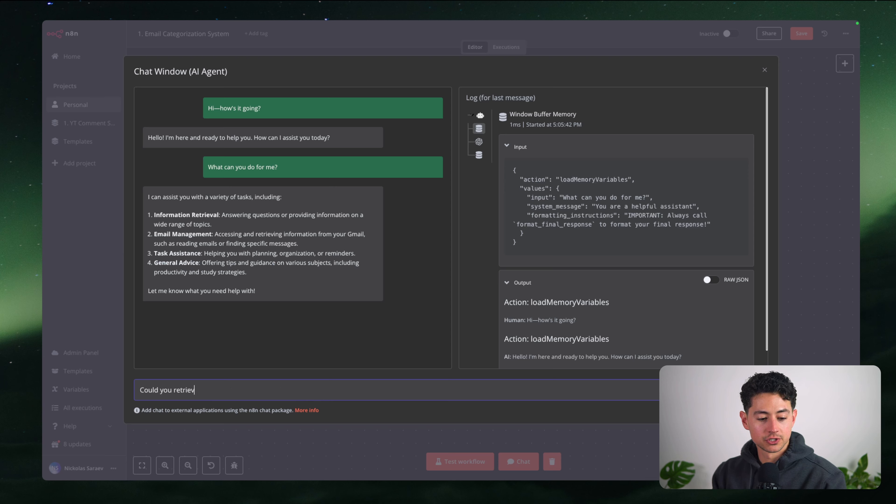
key("alt+shift+Left")
key("alt+shift+Left")
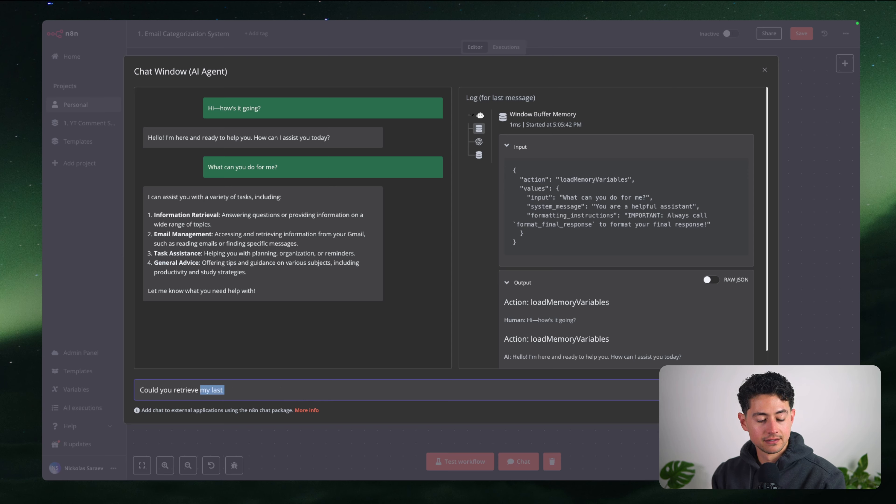
type("a")
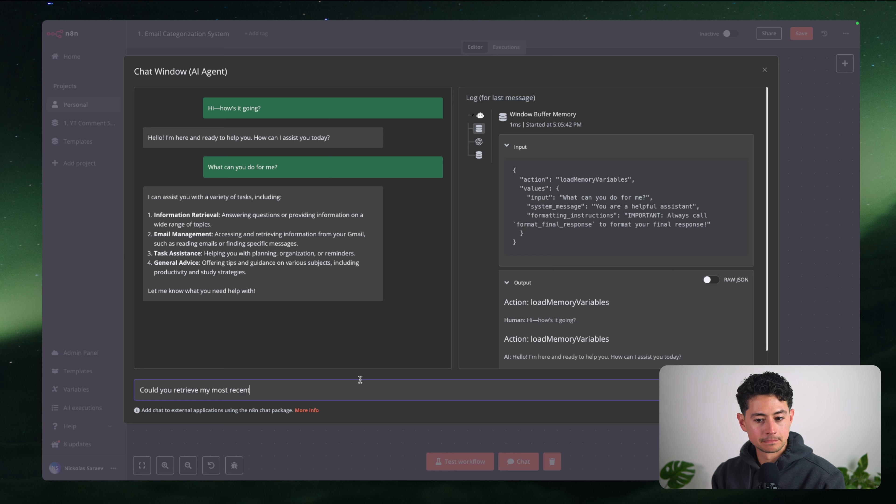
key("alt+shift+Left")
key("alt+shift+Left")
key("alt+shift+Left")
type("the most recent e")
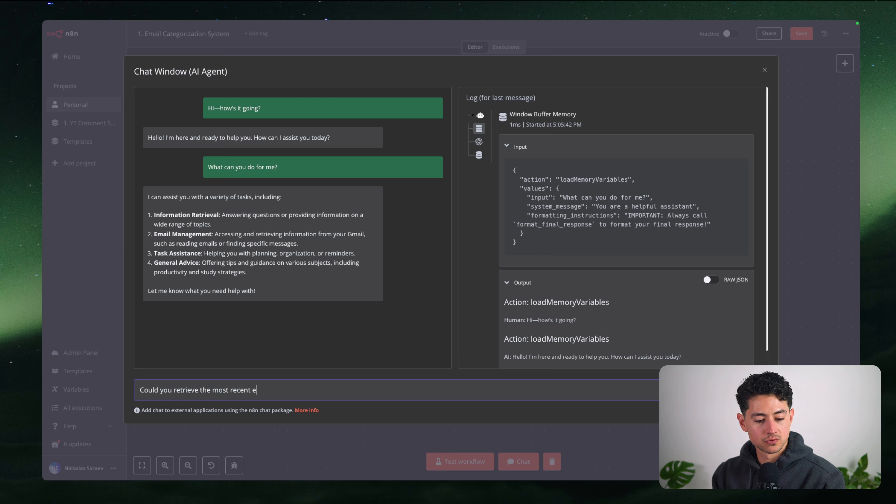
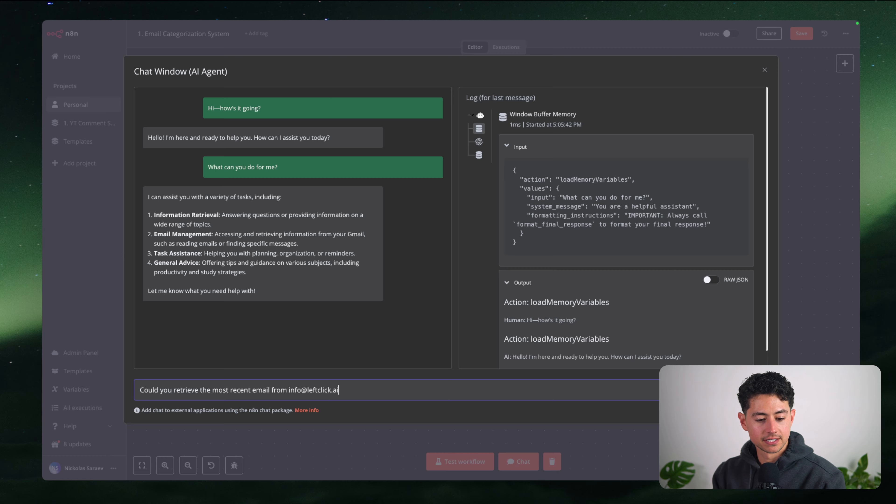
key("Return")
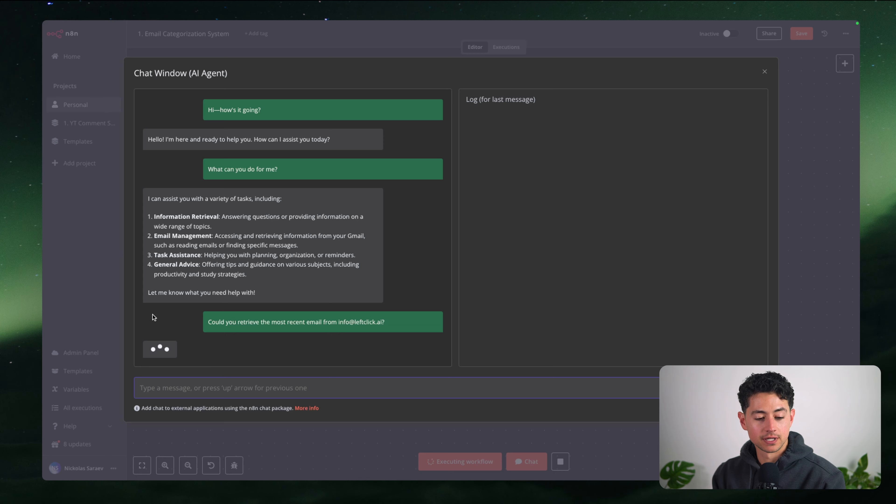
Check the retrieved email's snippet in the reply and close the chat
mouse_move(310, 329)
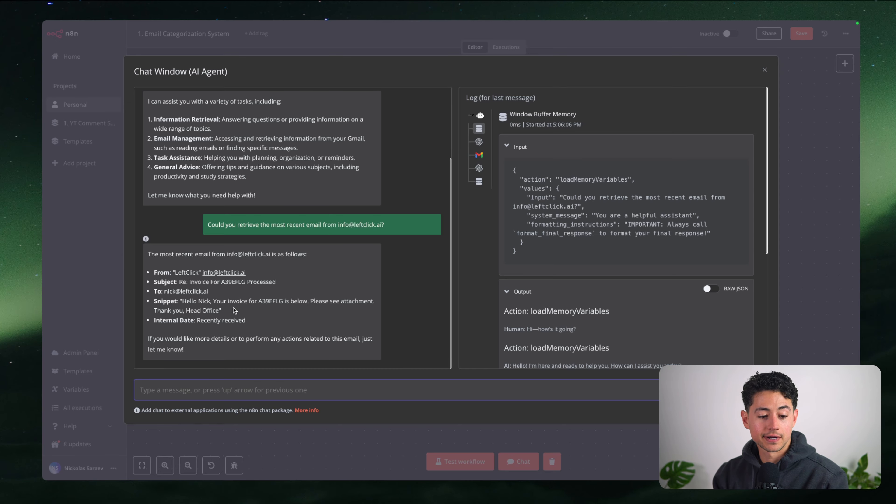
triple_click(224, 304)
left_click(215, 308)
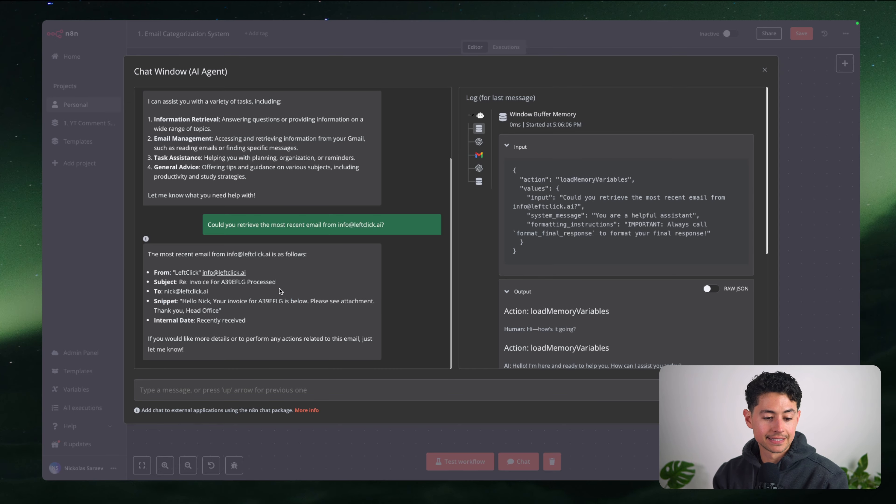
left_click(822, 178)
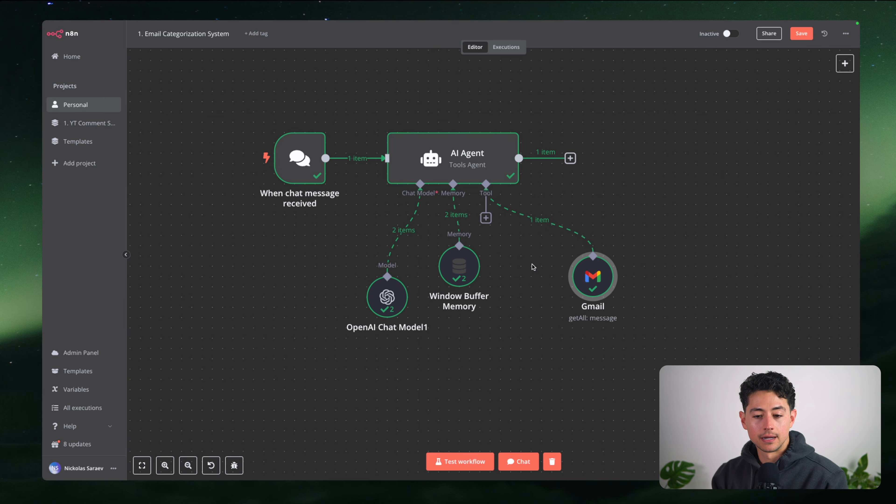
Shift the Gmail node further right, open the tools list, then show the Gamma comparison slide
scroll(552, 210, "up", 2)
left_click_drag(574, 296, 636, 292)
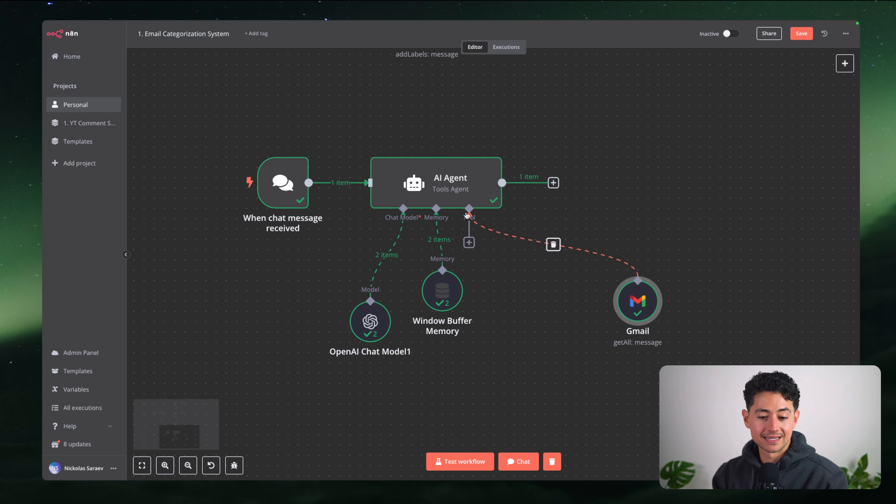
left_click(469, 242)
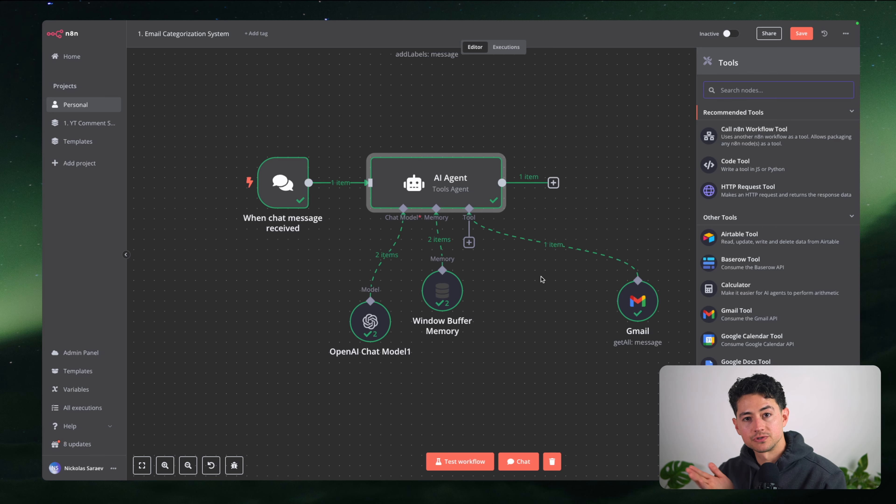
mouse_move(341, 22)
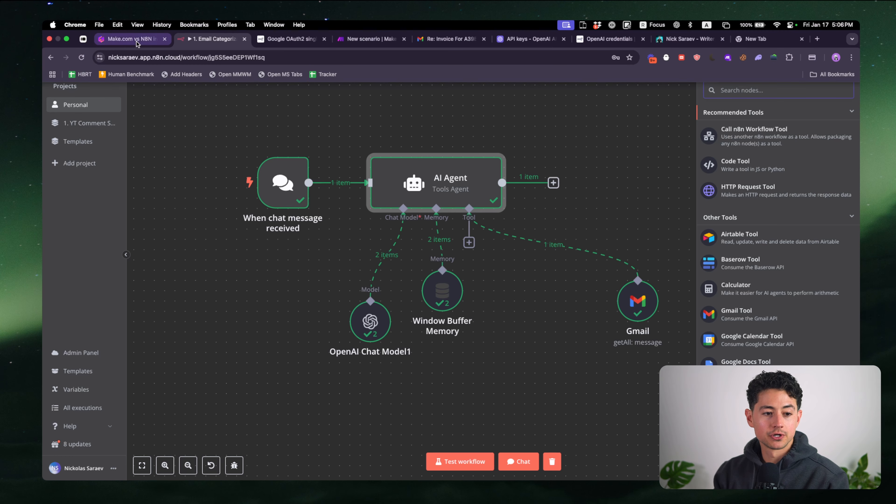
left_click(138, 41)
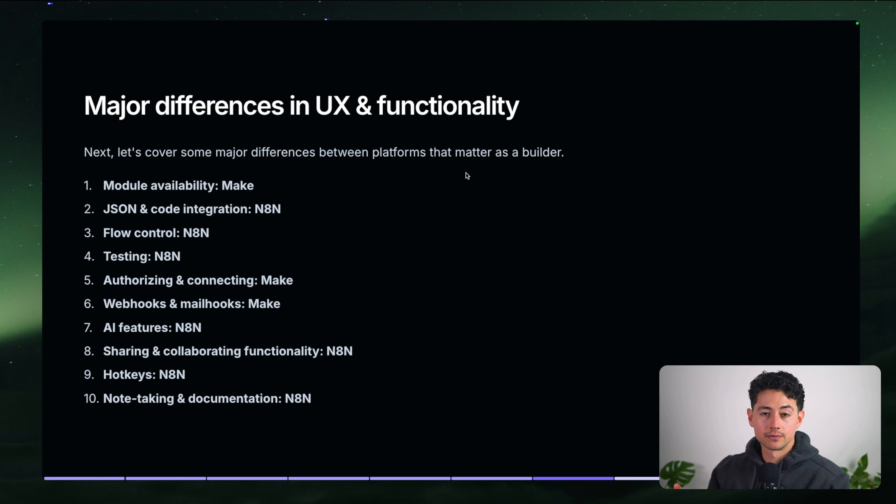